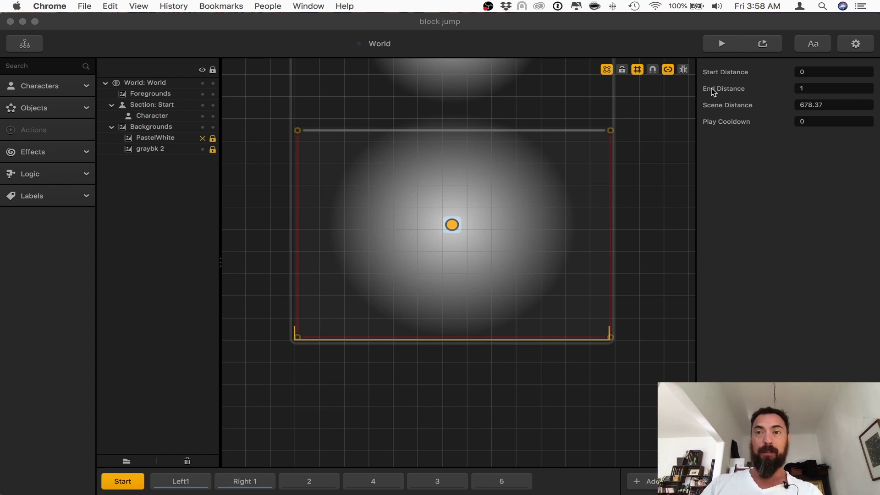
Preview the block jump game, start it and play through a few attempts, and close the preview
{"action": "left_click", "coordinate": [716, 44]}
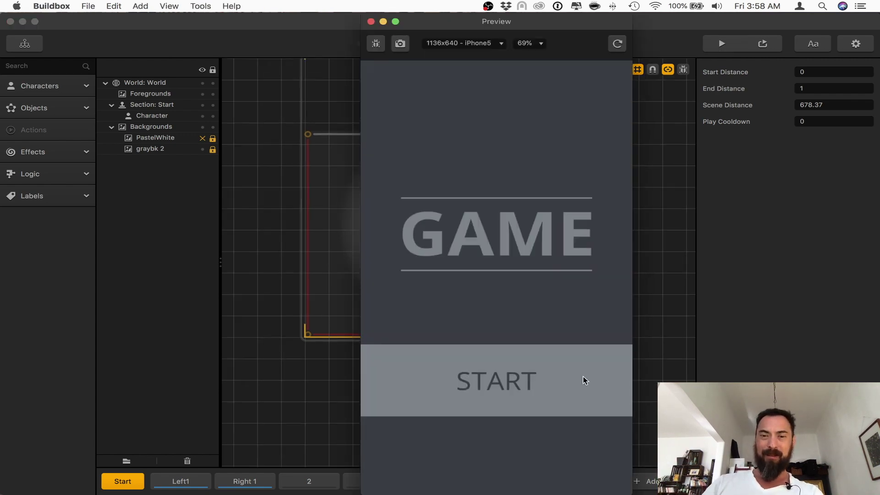
{"action": "left_click", "coordinate": [583, 377]}
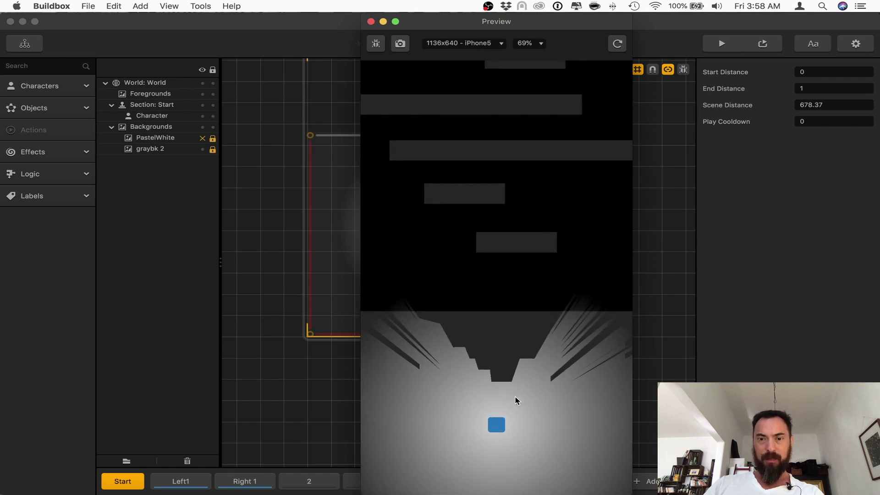
{"action": "left_click", "coordinate": [528, 399]}
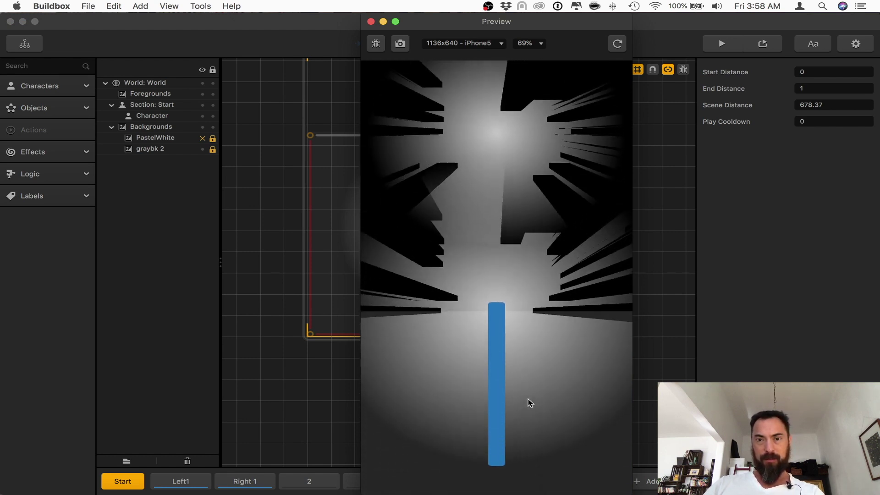
{"action": "left_click", "coordinate": [528, 399]}
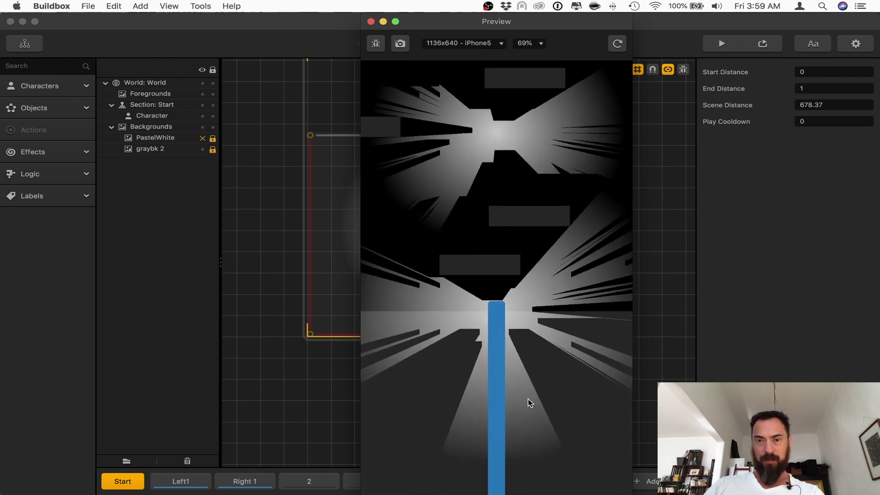
{"action": "left_click", "coordinate": [528, 398]}
{"action": "key", "text": "Left"}
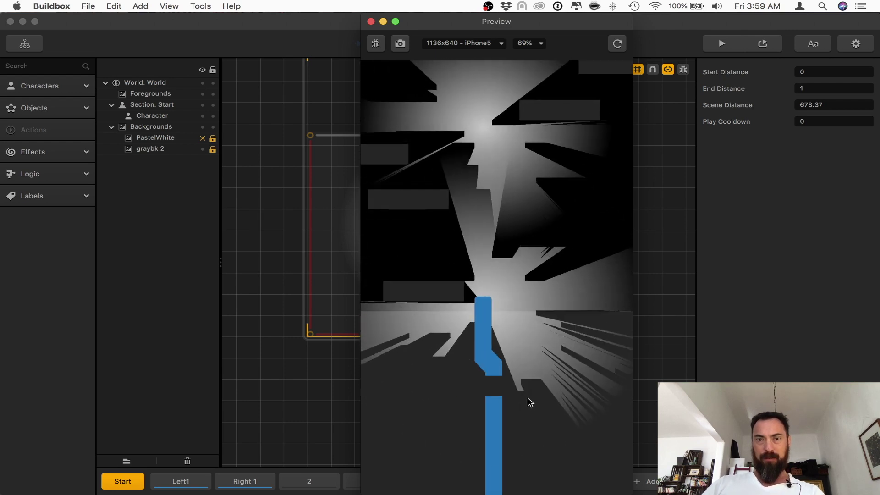
{"action": "key", "text": "Right"}
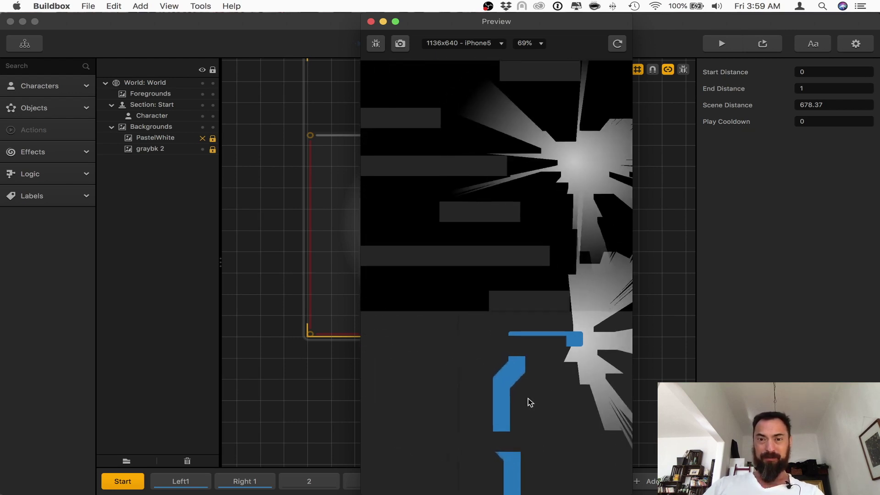
{"action": "left_click", "coordinate": [528, 399]}
{"action": "left_click", "coordinate": [527, 400]}
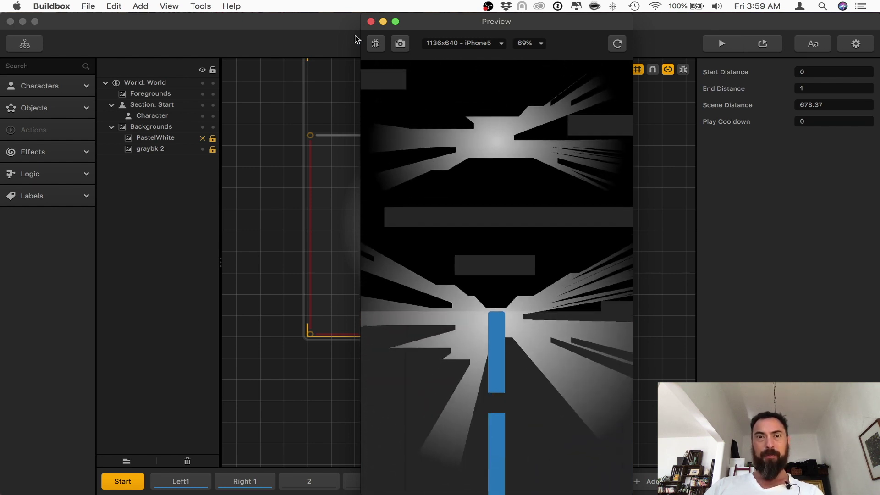
{"action": "left_click", "coordinate": [372, 22]}
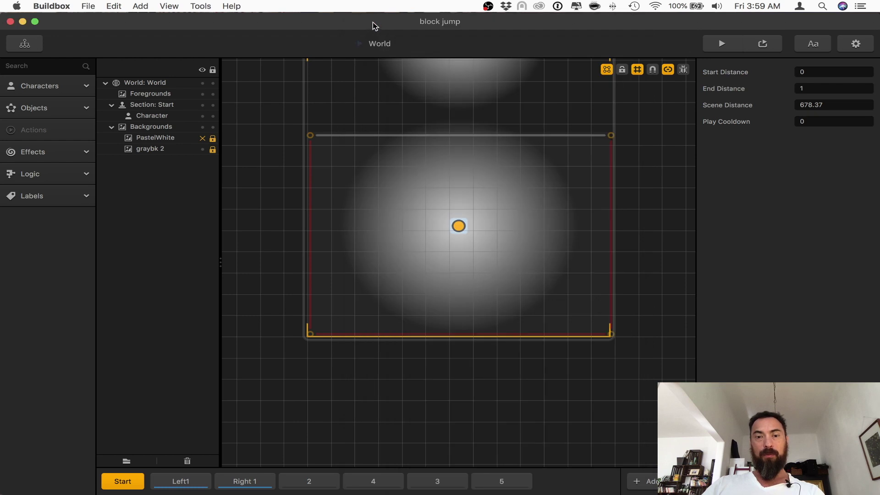
Add two empty sections to the world after section 5 and open the last one
{"action": "left_click", "coordinate": [309, 480]}
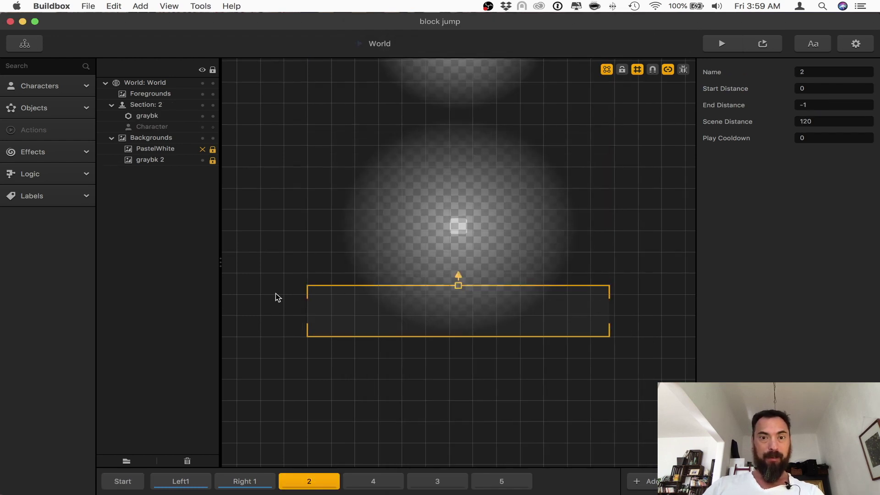
{"action": "scroll", "coordinate": [275, 297], "scroll_direction": "down", "scroll_amount": 1}
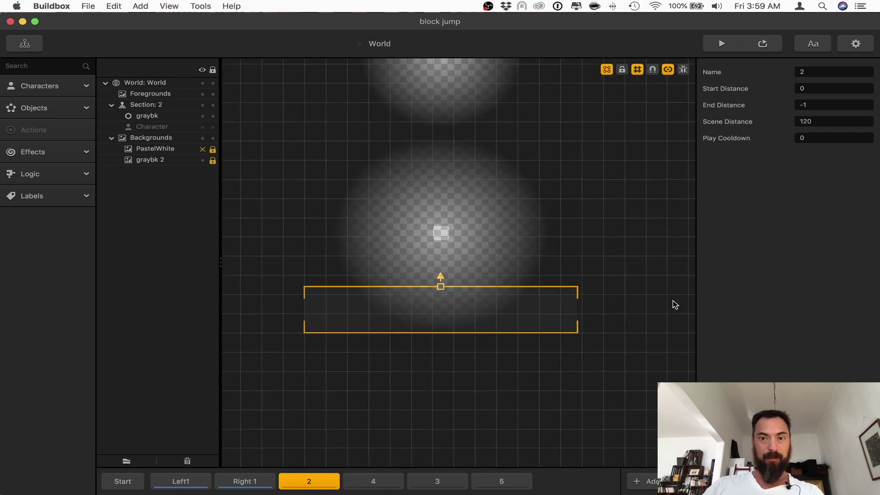
{"action": "left_click", "coordinate": [351, 482]}
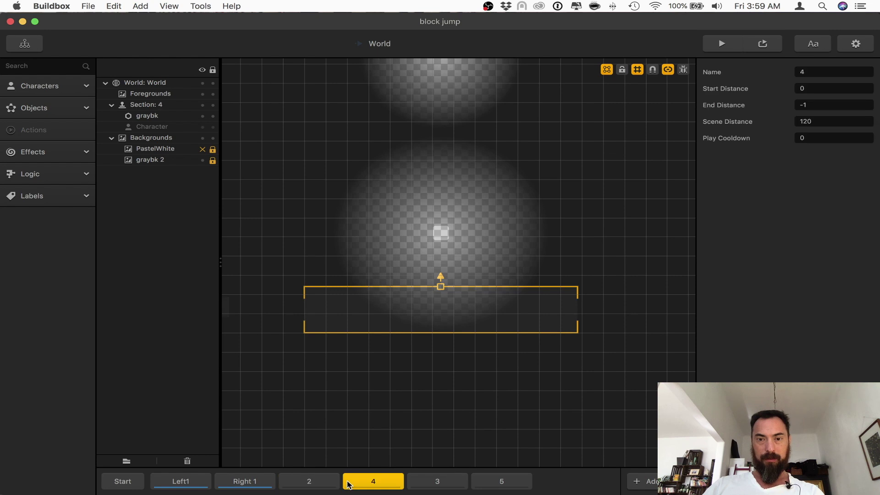
{"action": "left_click", "coordinate": [644, 487]}
{"action": "left_click", "coordinate": [640, 486]}
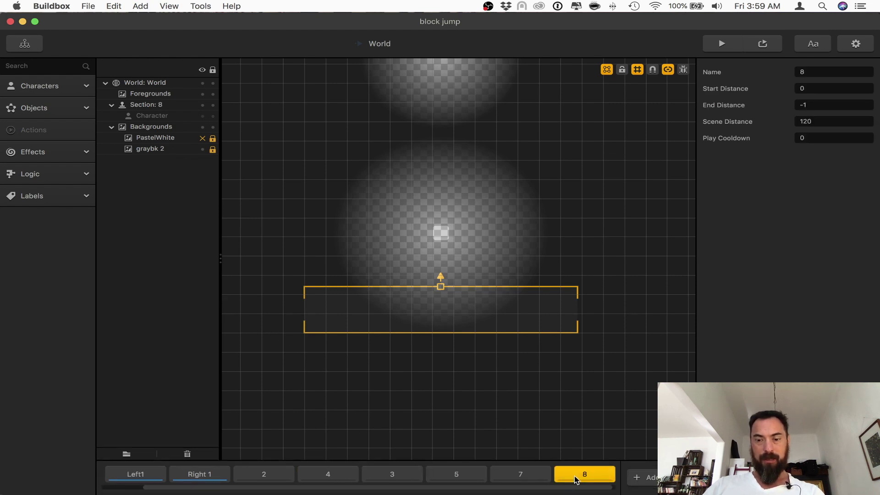
{"action": "left_click", "coordinate": [530, 475]}
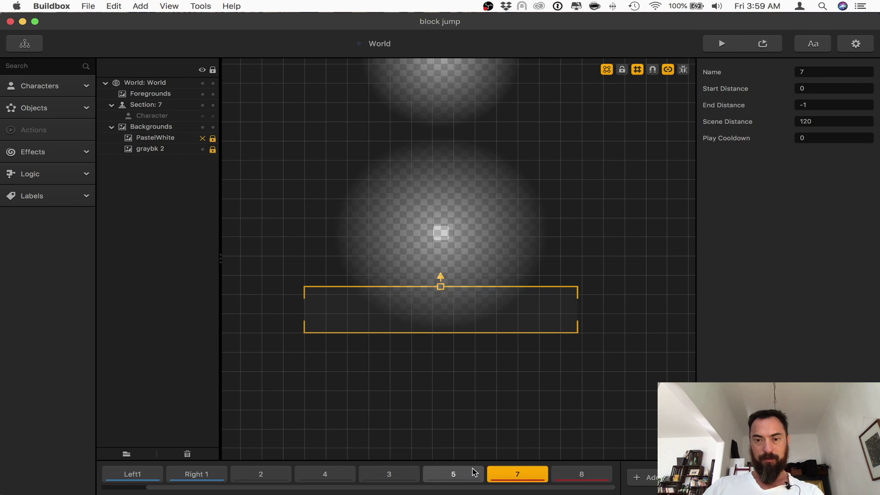
{"action": "left_click", "coordinate": [568, 479]}
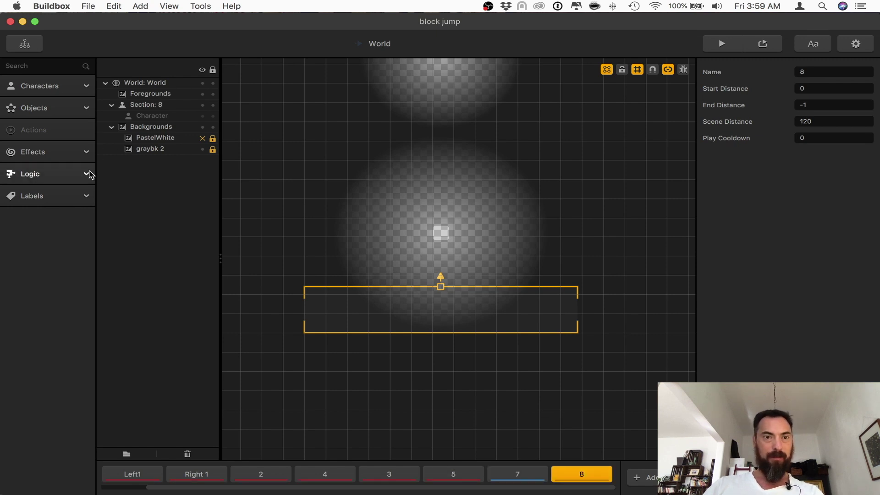
Place a graybk platform in section 8, flattened to a scale of about 0.985 by 0.061, and duplicate it
{"action": "left_click", "coordinate": [34, 108]}
{"action": "left_click_drag", "start_coordinate": [24, 137], "coordinate": [394, 256]}
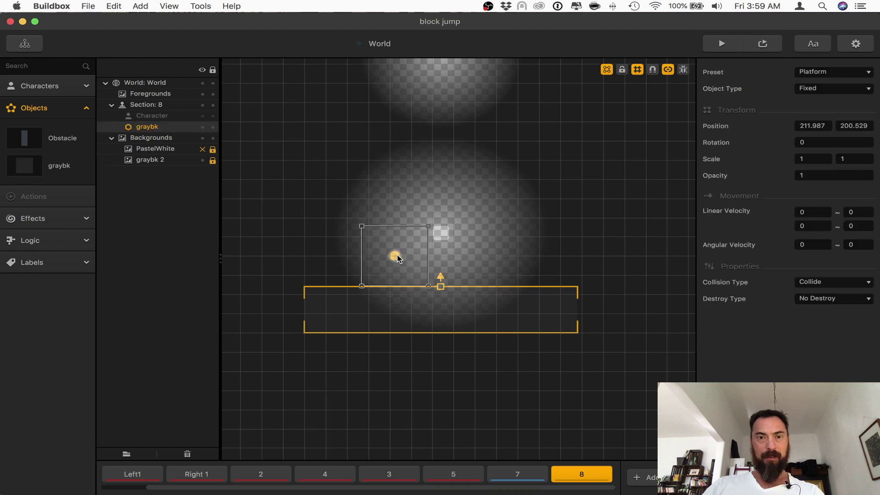
{"action": "scroll", "coordinate": [397, 257], "scroll_direction": "up", "scroll_amount": 5}
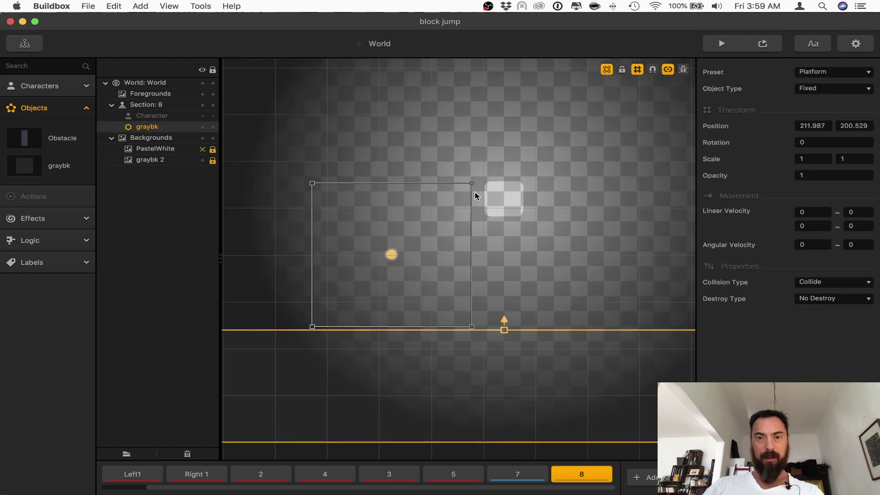
{"action": "left_click_drag", "start_coordinate": [470, 183], "coordinate": [467, 316]}
{"action": "key", "text": "super+d"}
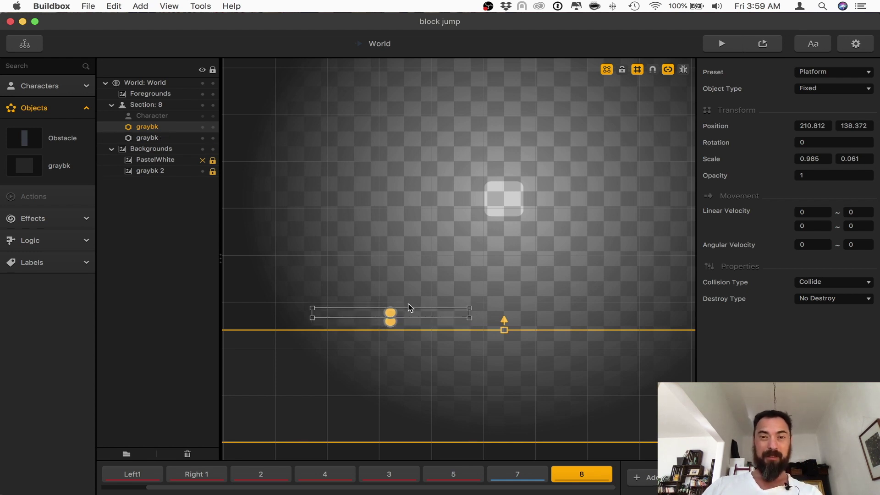
{"action": "left_click_drag", "start_coordinate": [409, 312], "coordinate": [600, 284]}
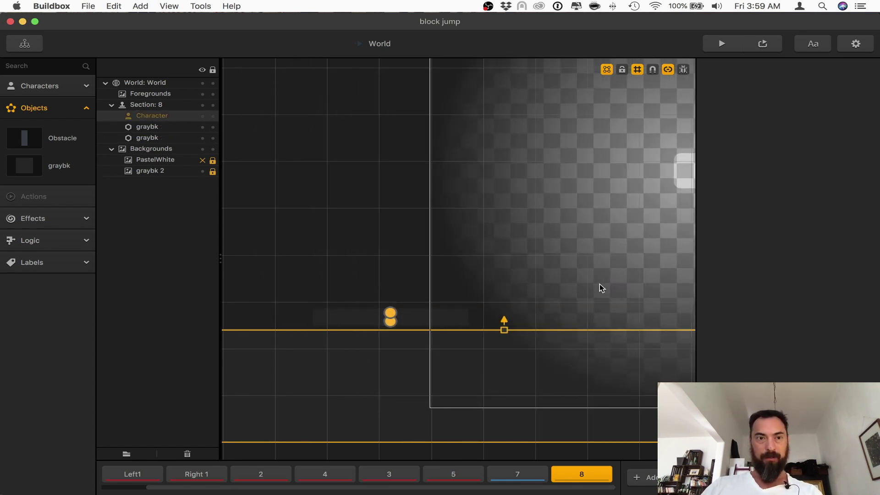
{"action": "key", "text": "super+z"}
{"action": "left_click", "coordinate": [592, 220]}
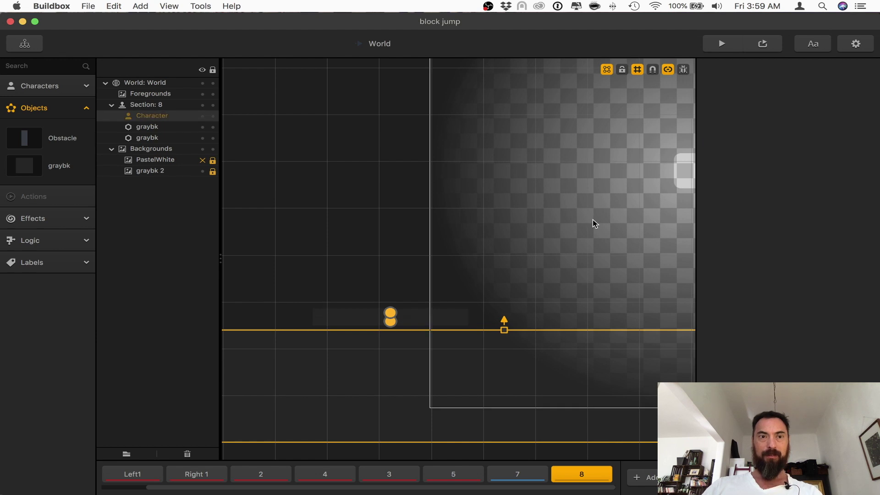
{"action": "key", "text": "super+z"}
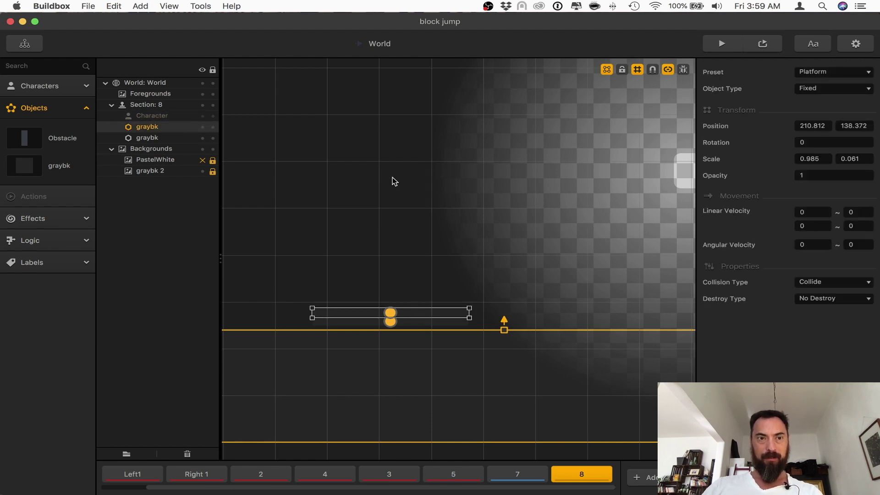
Lock the Character and stand the duplicated graybk platform upright at 90 degrees, at a position of about 397, 247
{"action": "left_click", "coordinate": [180, 118]}
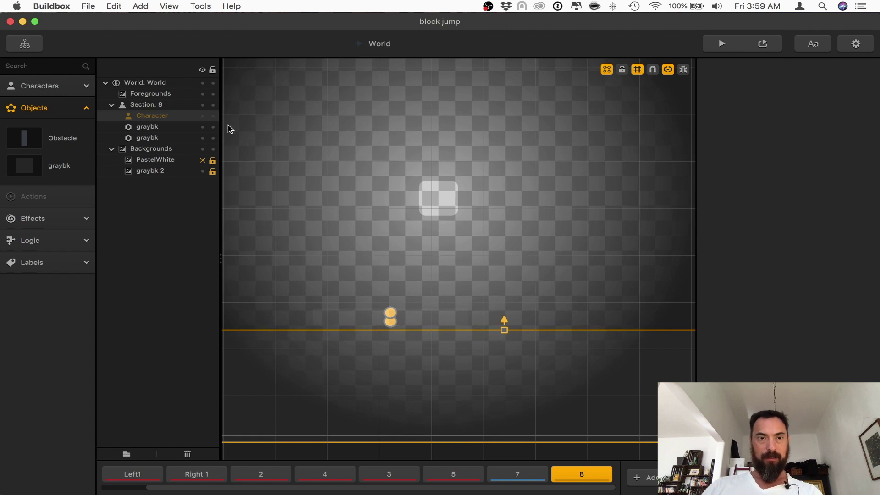
{"action": "left_click", "coordinate": [384, 316]}
{"action": "left_click_drag", "start_coordinate": [378, 316], "coordinate": [568, 284]}
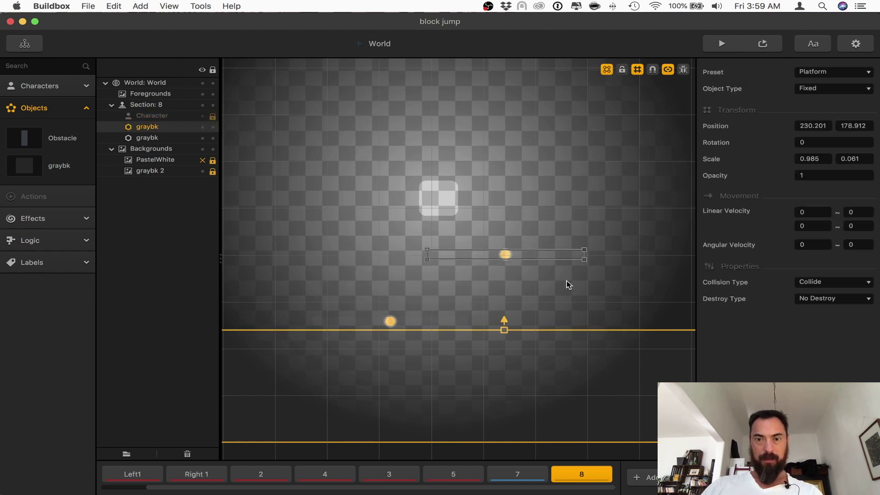
{"action": "left_click_drag", "start_coordinate": [661, 287], "coordinate": [552, 362]}
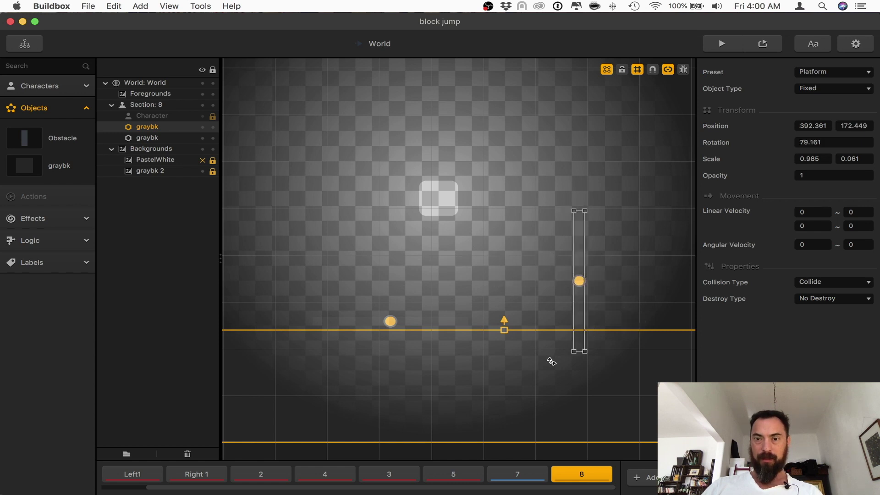
{"action": "left_click_drag", "start_coordinate": [582, 331], "coordinate": [587, 257]}
Preview section 8 to check how the character moves between the flat and upright platforms, and close the preview
{"action": "left_click", "coordinate": [537, 474]}
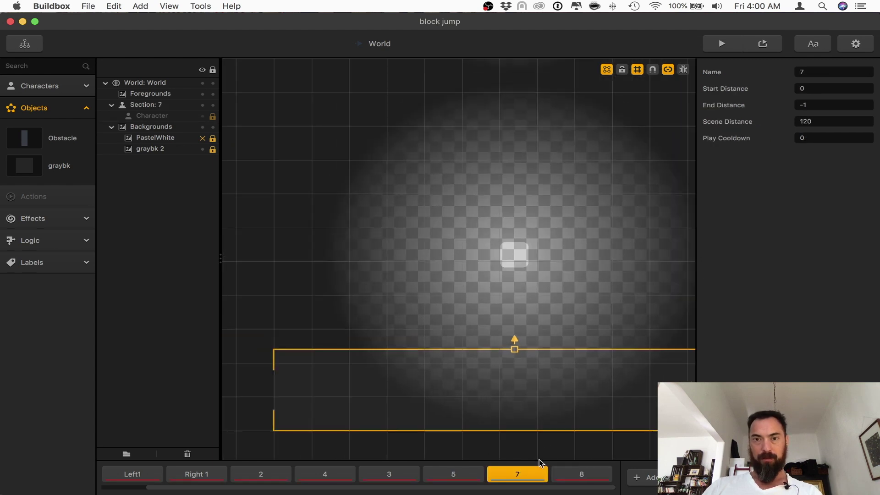
{"action": "left_click", "coordinate": [564, 479]}
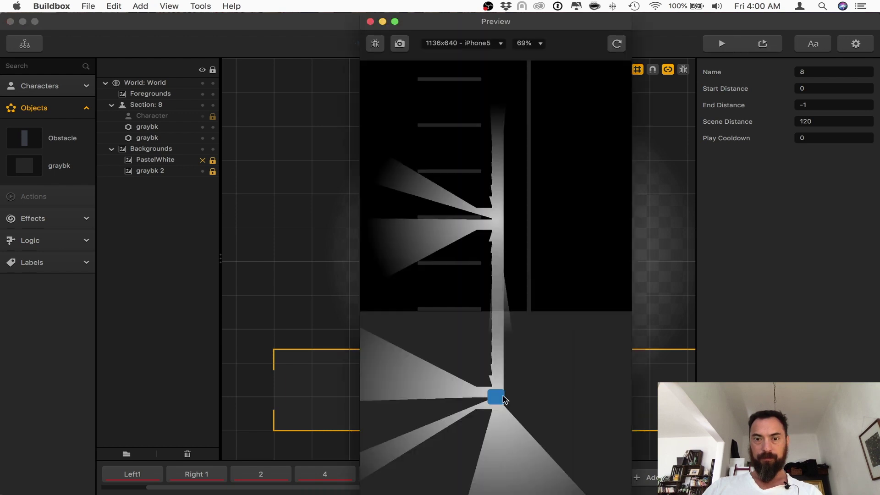
{"action": "left_click", "coordinate": [499, 406]}
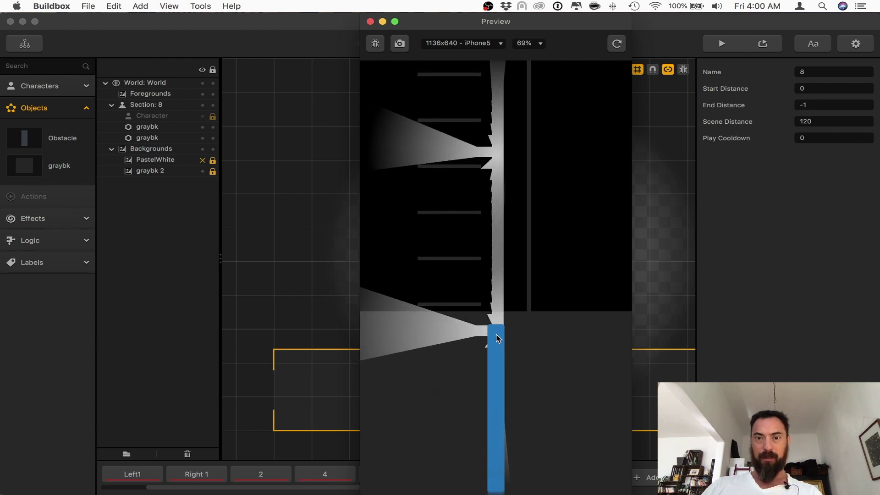
{"action": "left_click", "coordinate": [369, 22]}
Shift the Character so its frame lines up with the section's left edge and lock it in place
{"action": "left_click", "coordinate": [569, 212]}
{"action": "scroll", "coordinate": [555, 280], "scroll_direction": "down", "scroll_amount": 2}
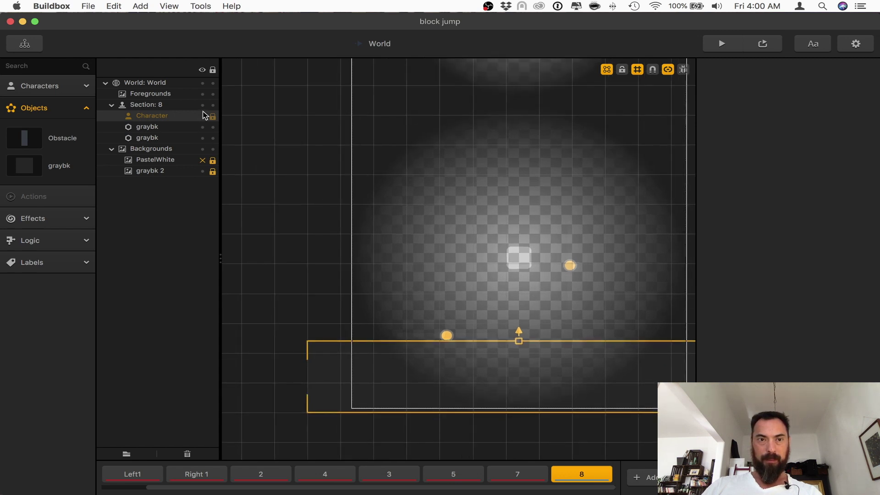
{"action": "left_click_drag", "start_coordinate": [507, 197], "coordinate": [463, 201]}
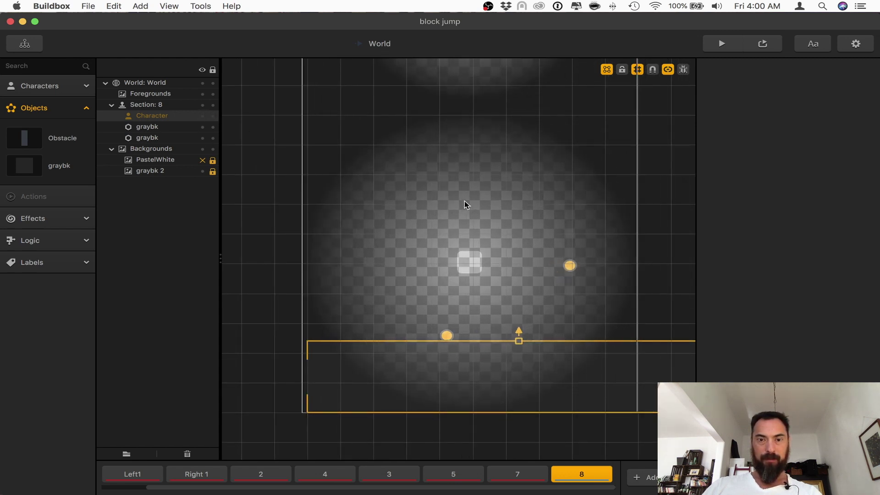
{"action": "left_click", "coordinate": [213, 117]}
Make the upright graybk platform a spawner with a horizontal Linear Velocity of -50 and test it in the preview
{"action": "left_click", "coordinate": [153, 127]}
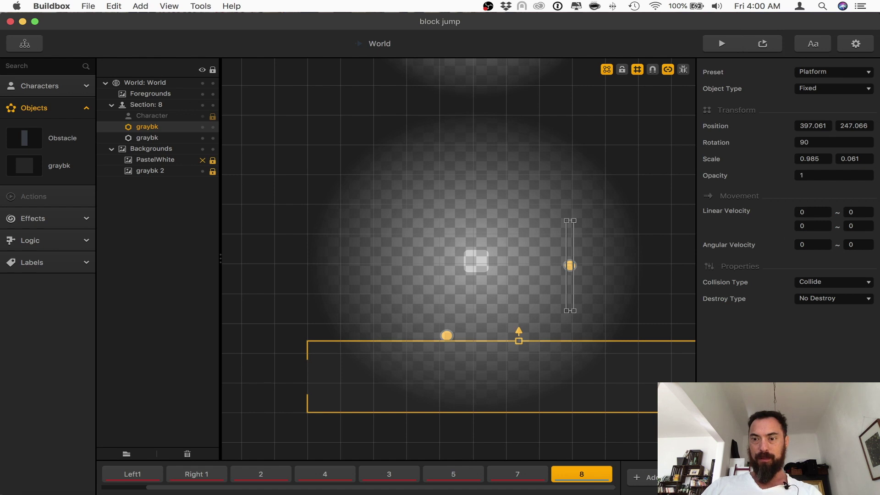
{"action": "left_click", "coordinate": [783, 458]}
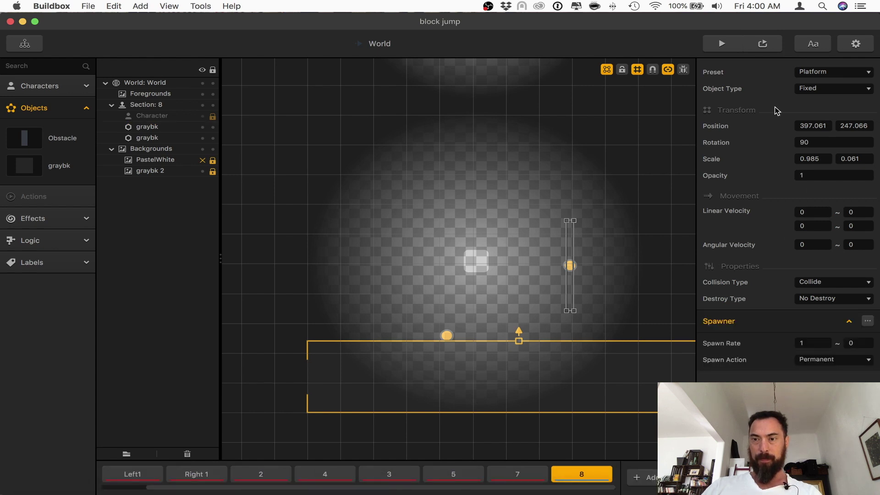
{"action": "left_click", "coordinate": [816, 212]}
{"action": "type", "text": "-"}
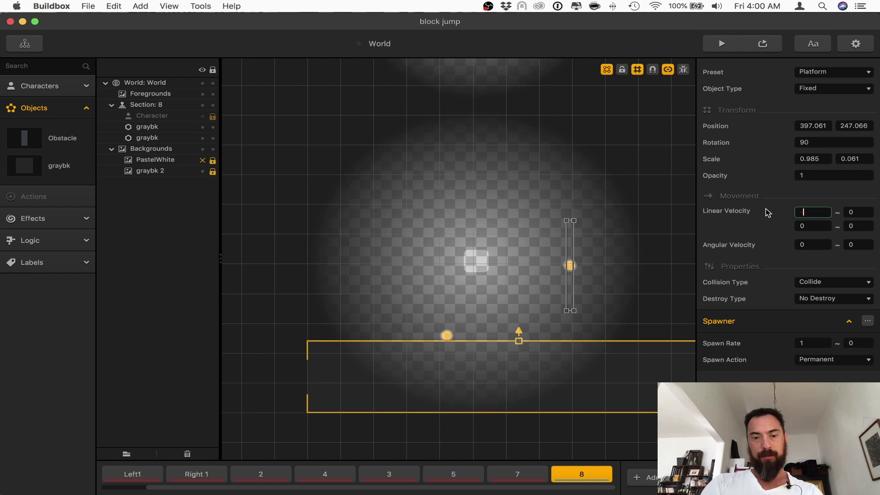
{"action": "type", "text": "50"}
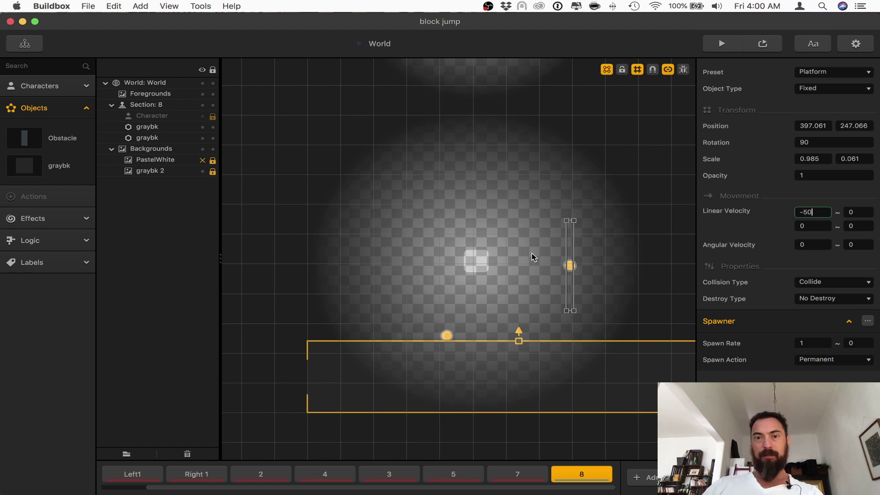
{"action": "left_click", "coordinate": [734, 47]}
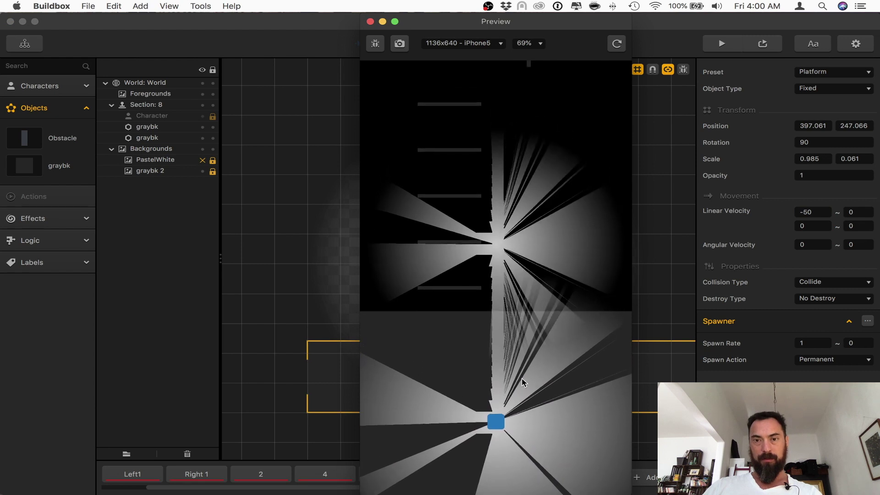
{"action": "left_click", "coordinate": [370, 21]}
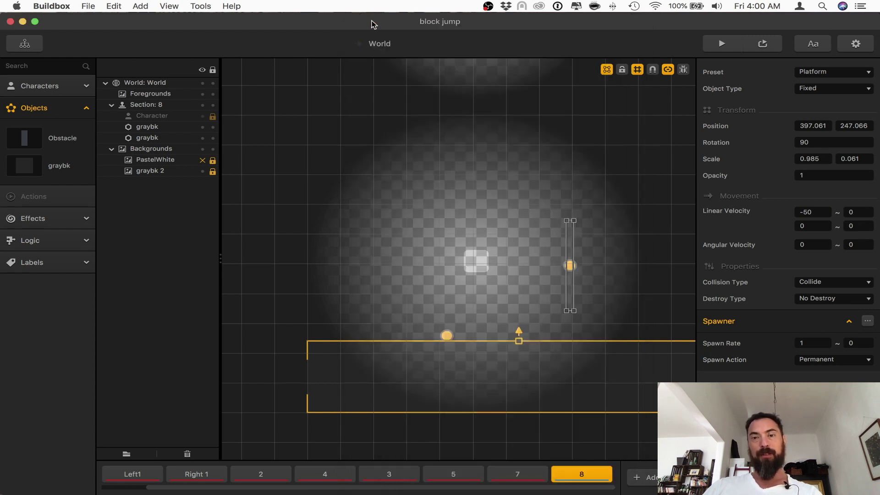
Set the upright graybk platform's rotation to 0 and reshape it into a tall thin bar, scaled about 0.085 by 1.696
{"action": "left_click", "coordinate": [571, 244]}
{"action": "left_click", "coordinate": [834, 141]}
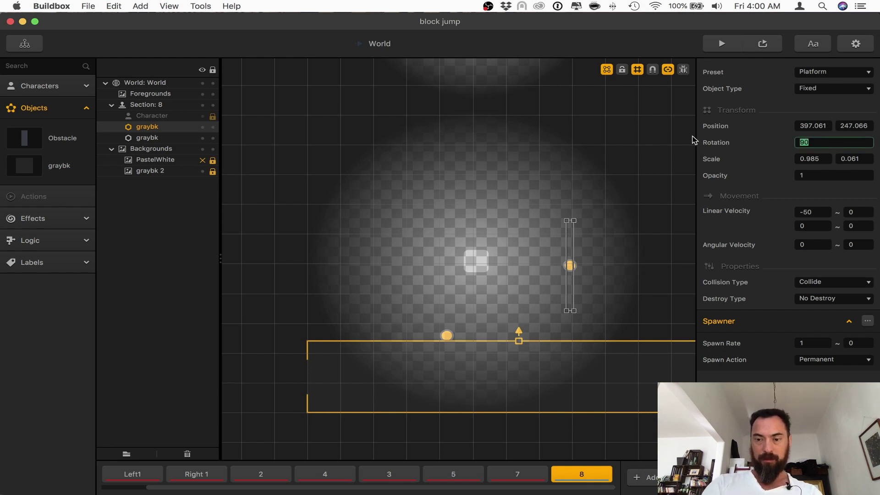
{"action": "type", "text": "0"}
{"action": "key", "text": "Tab"}
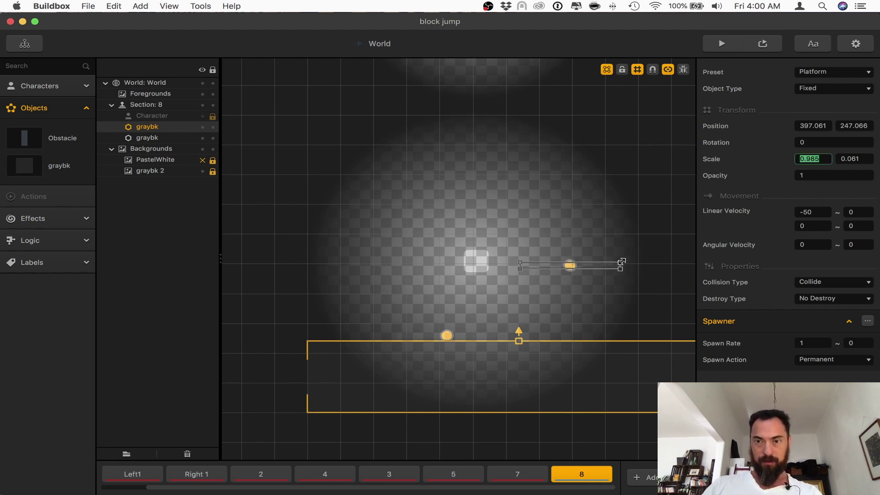
{"action": "left_click_drag", "start_coordinate": [622, 262], "coordinate": [585, 173]}
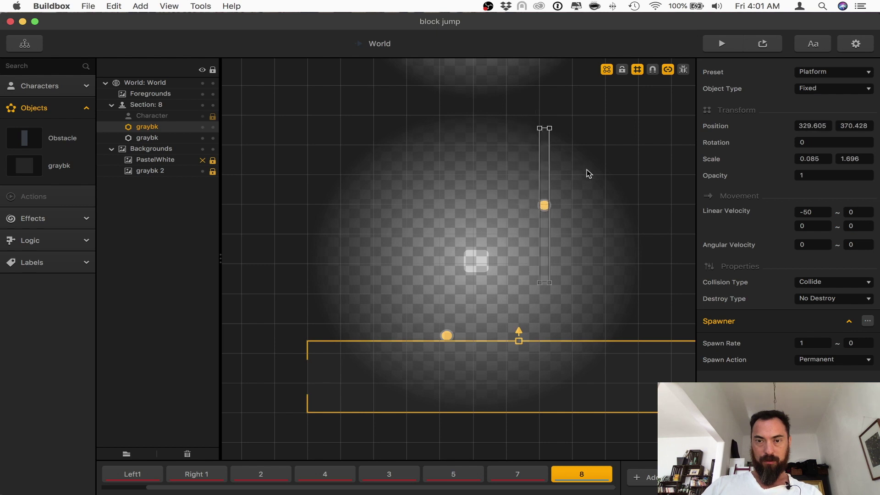
Preview section 8, close the preview, and narrow the tall graybk platform to a horizontal scale of about 0.049
{"action": "left_click", "coordinate": [754, 45]}
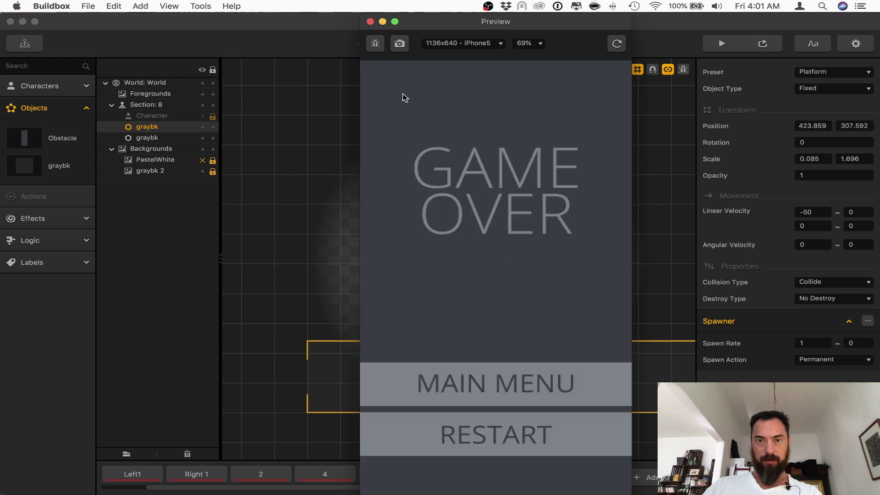
{"action": "left_click", "coordinate": [371, 22]}
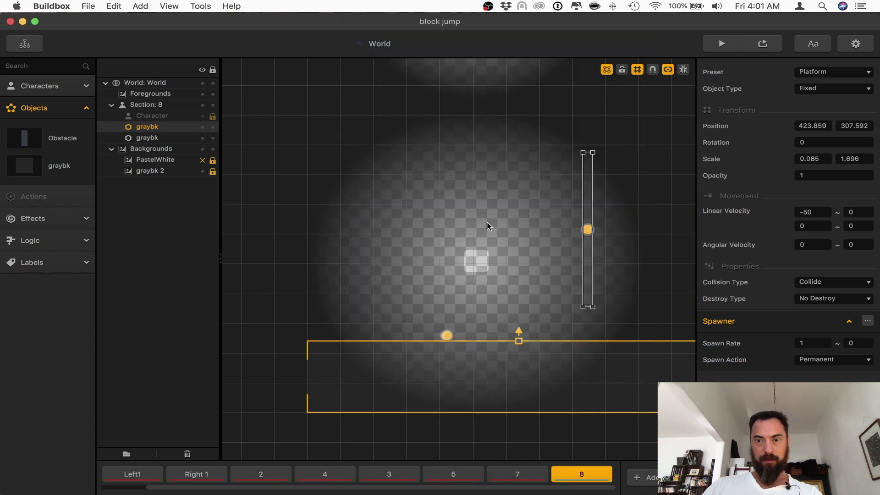
{"action": "left_click_drag", "start_coordinate": [590, 265], "coordinate": [589, 266]}
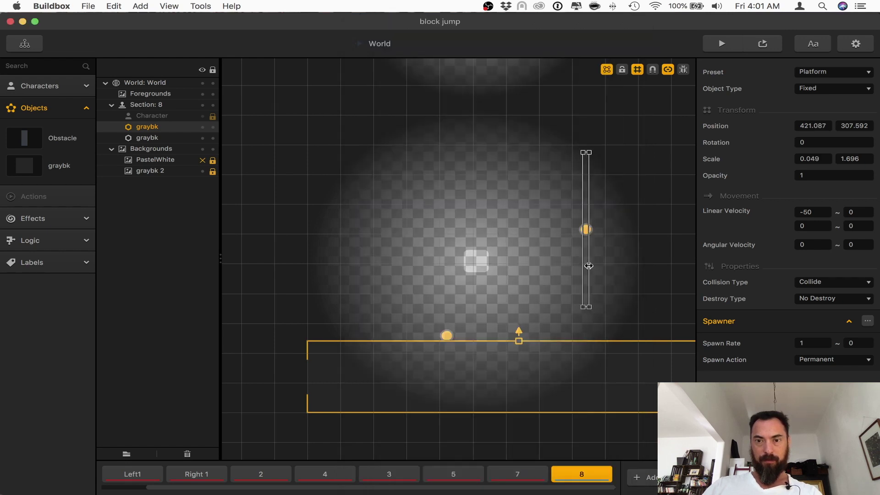
Move the tall graybk spawner platform from section 8 to section 7
{"action": "left_click", "coordinate": [534, 479]}
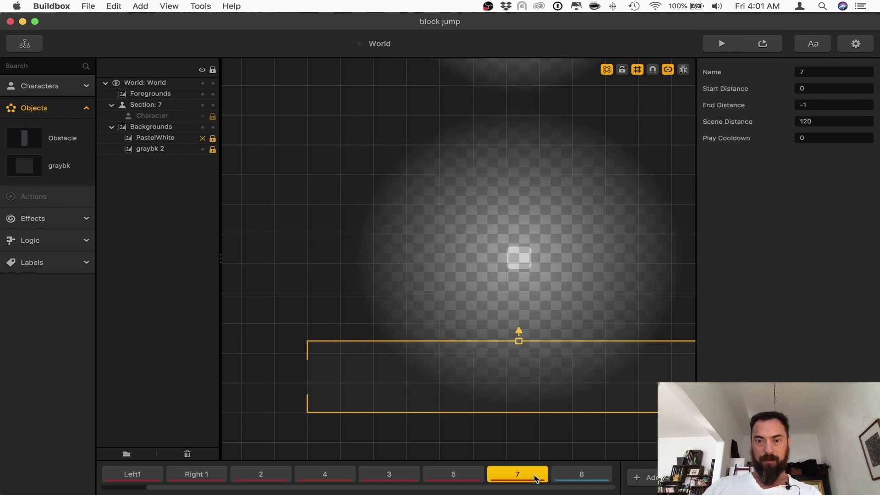
{"action": "left_click", "coordinate": [581, 474]}
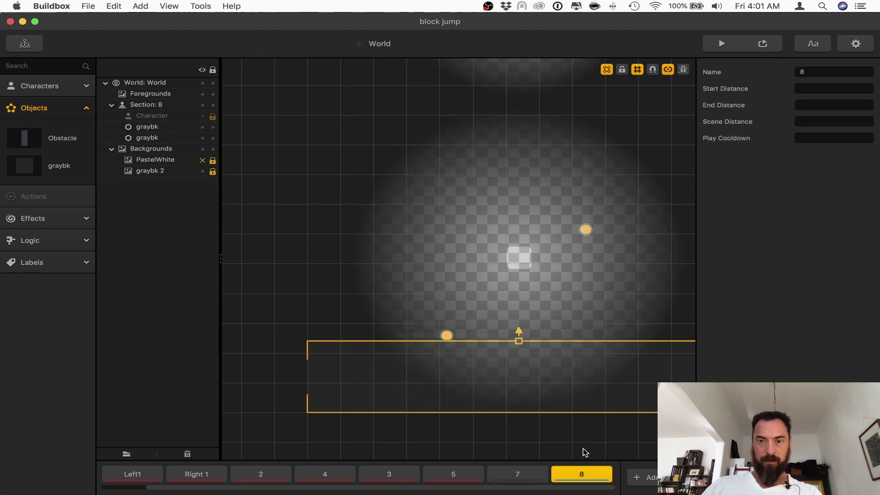
{"action": "left_click", "coordinate": [590, 278]}
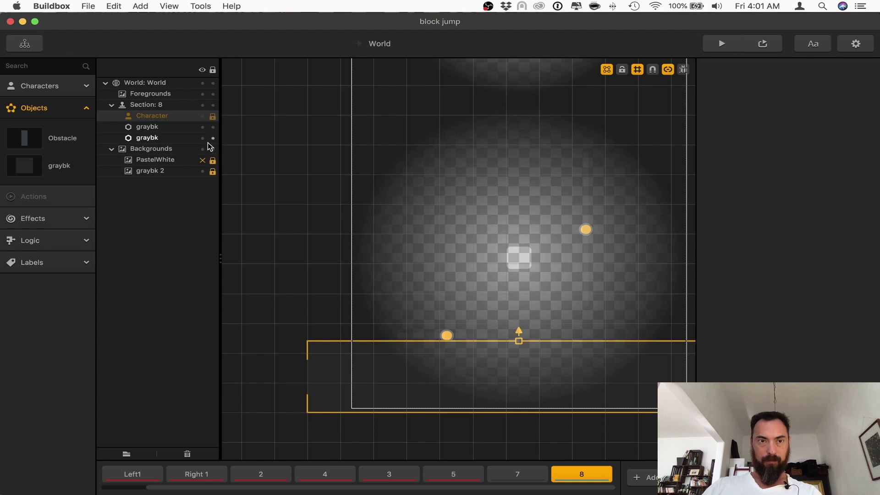
{"action": "left_click", "coordinate": [186, 129]}
{"action": "left_click", "coordinate": [634, 398]}
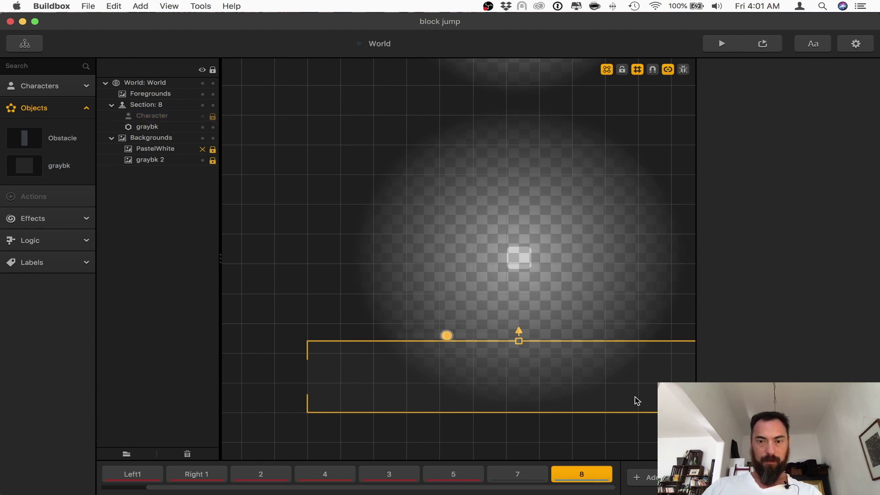
{"action": "left_click", "coordinate": [534, 477]}
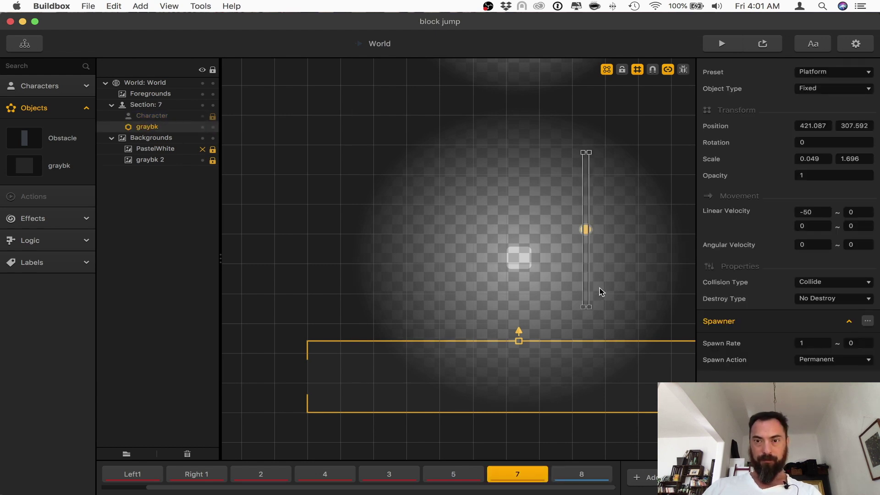
Set the tall platform's Spawn Rate to 2 and play the game in the preview, restarting once before closing it
{"action": "left_click", "coordinate": [816, 345]}
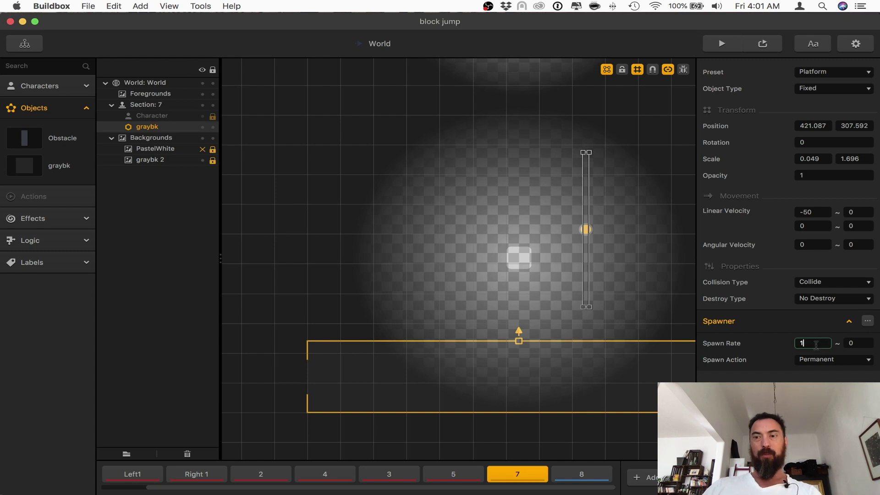
{"action": "type", "text": "2"}
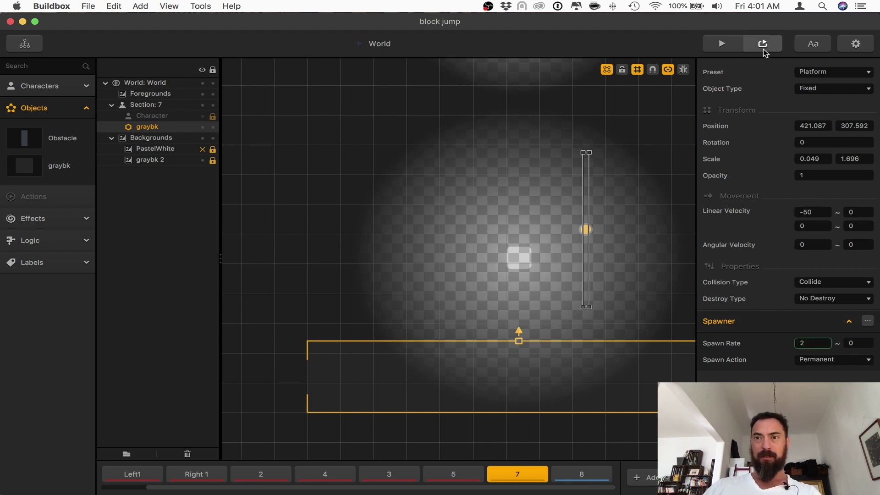
{"action": "left_click", "coordinate": [721, 44]}
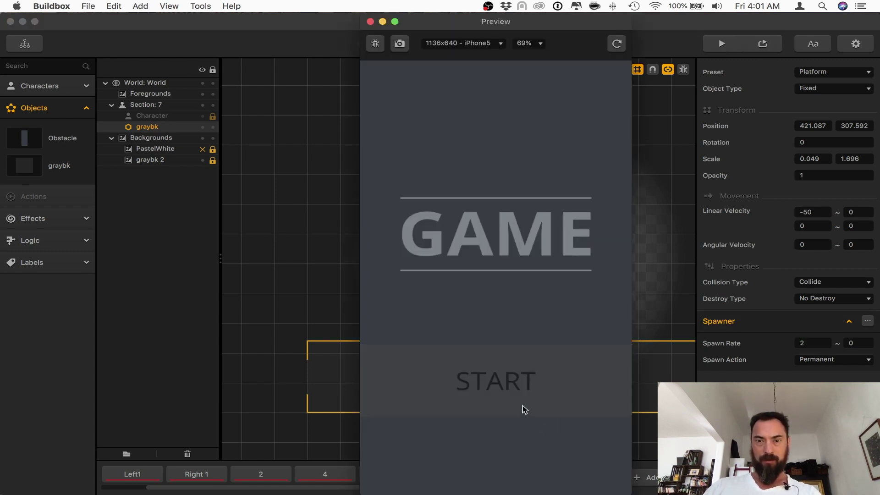
{"action": "left_click", "coordinate": [523, 409]}
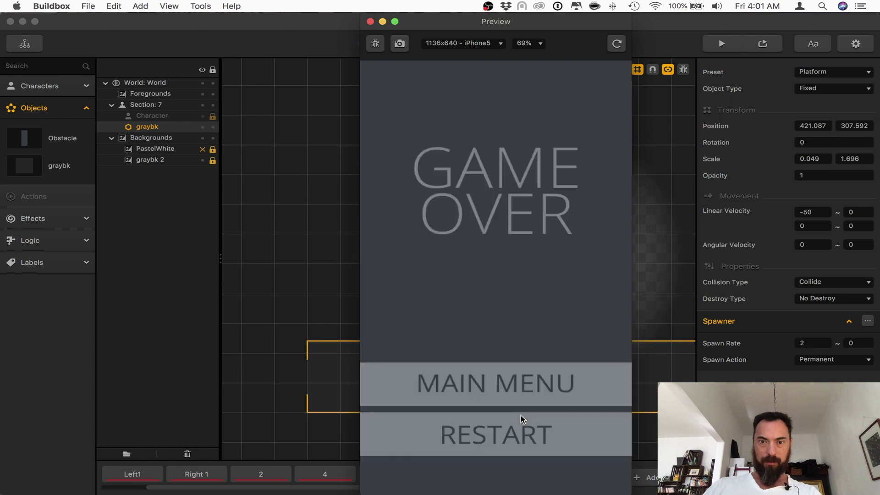
{"action": "left_click", "coordinate": [504, 428]}
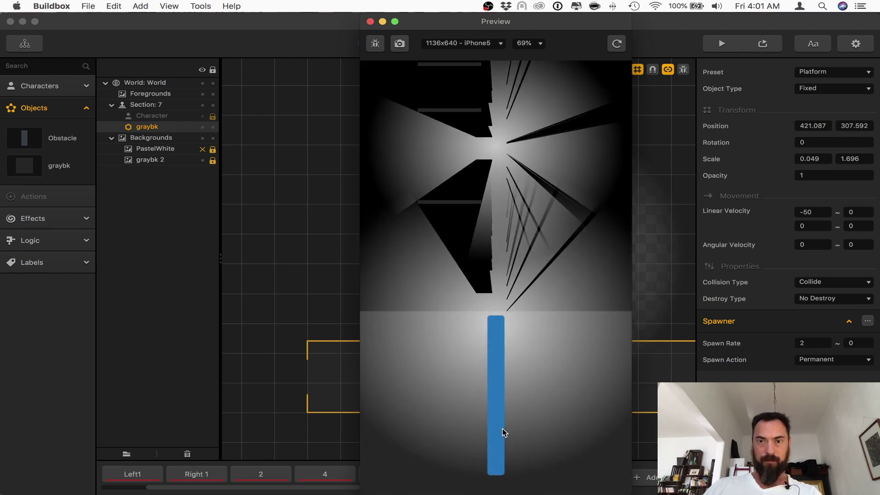
{"action": "key", "text": "super+w"}
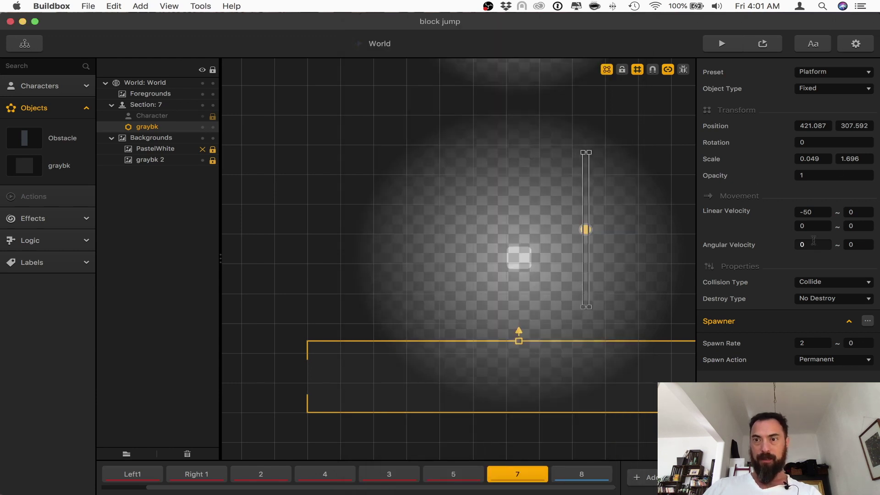
Set the tall platform's horizontal Linear Velocity to -5, play-test the game with a restart, and close the preview
{"action": "left_click", "coordinate": [818, 213]}
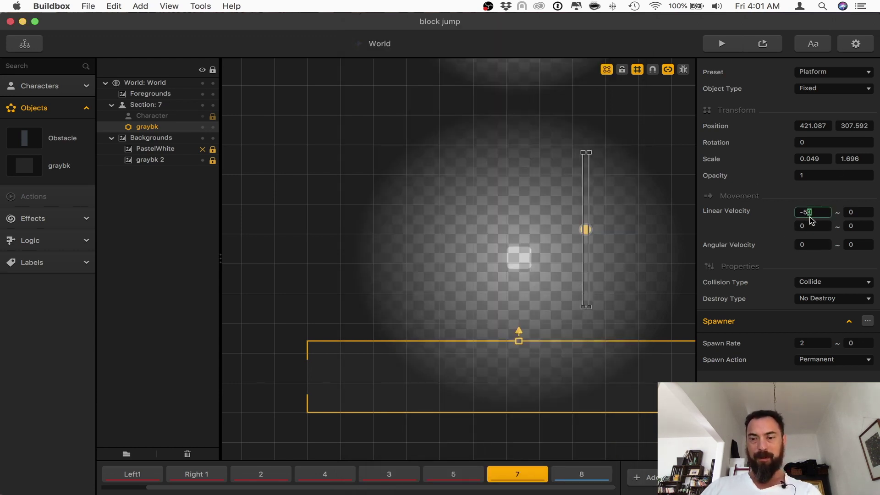
{"action": "left_click", "coordinate": [721, 45]}
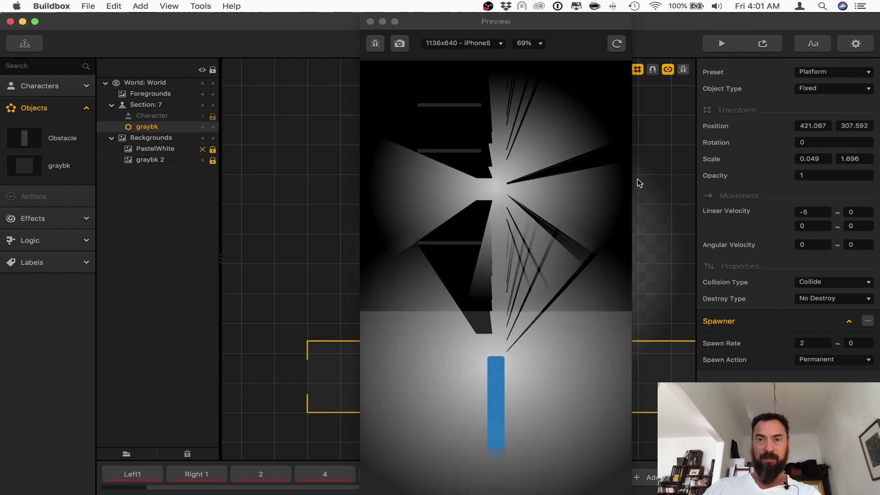
{"action": "left_click", "coordinate": [617, 44]}
{"action": "left_click", "coordinate": [515, 411]}
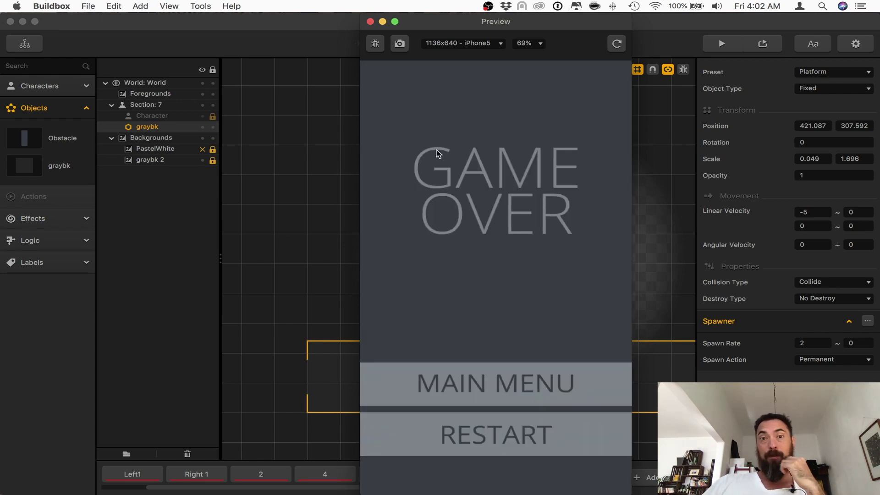
{"action": "left_click", "coordinate": [514, 425]}
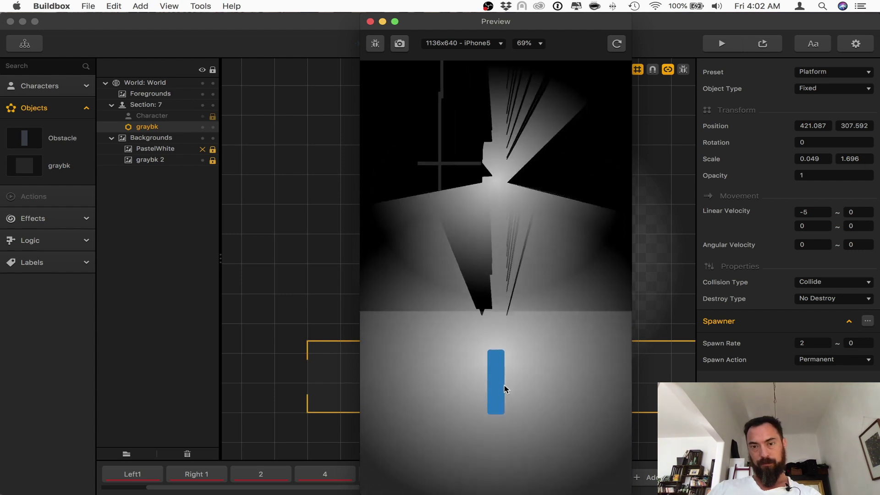
{"action": "left_click", "coordinate": [370, 21]}
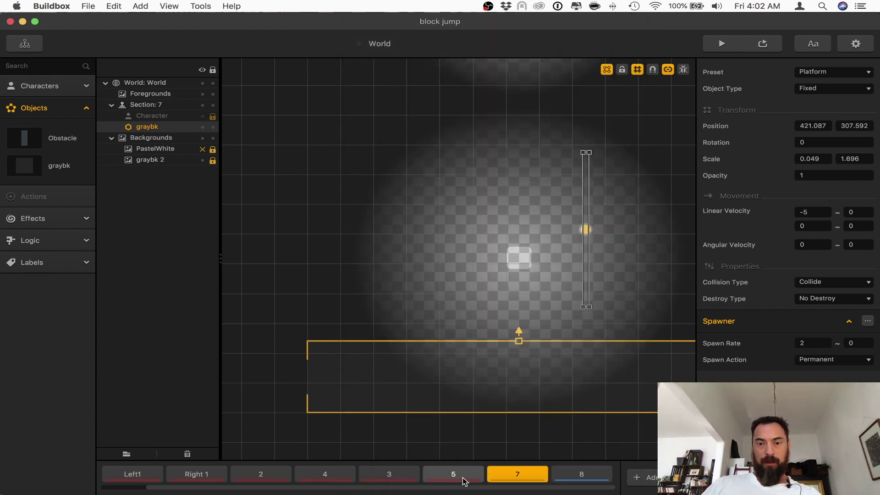
Delete sections 7 and 8 from the World, confirming each deletion
{"action": "left_click", "coordinate": [508, 478]}
{"action": "key", "text": "Delete"}
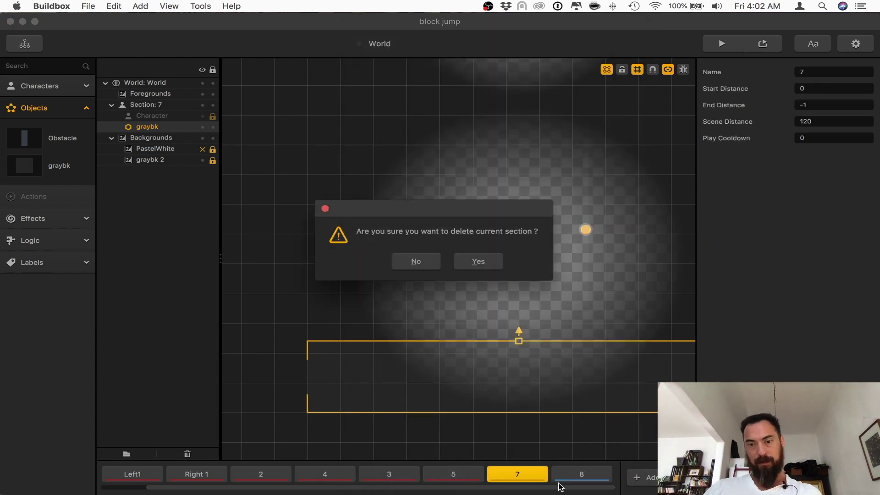
{"action": "left_click", "coordinate": [478, 261]}
{"action": "left_click", "coordinate": [566, 480]}
{"action": "key", "text": "Delete"}
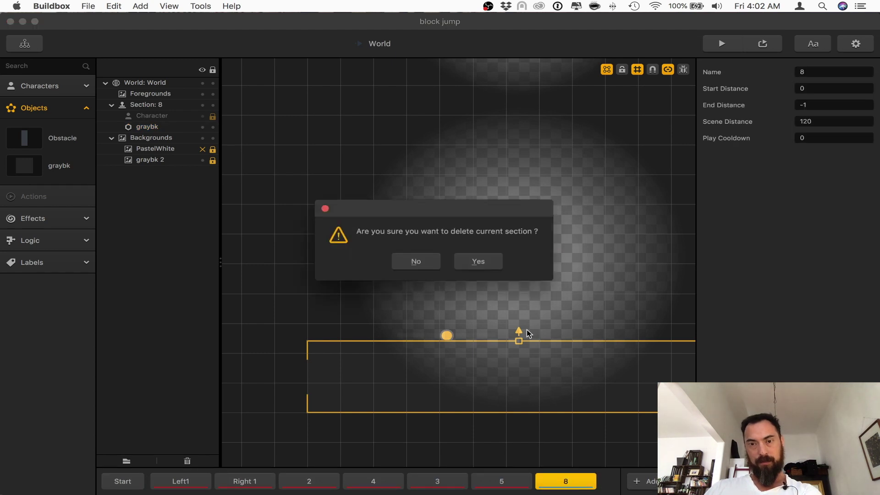
{"action": "left_click", "coordinate": [478, 262]}
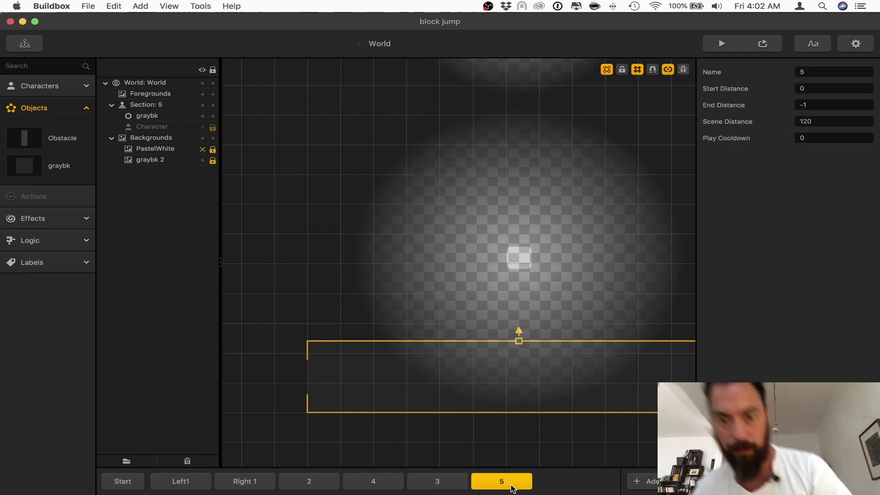
Return to the Start section and open the Character's Default Animation for editing
{"action": "scroll", "coordinate": [458, 406], "scroll_direction": "down", "scroll_amount": 6}
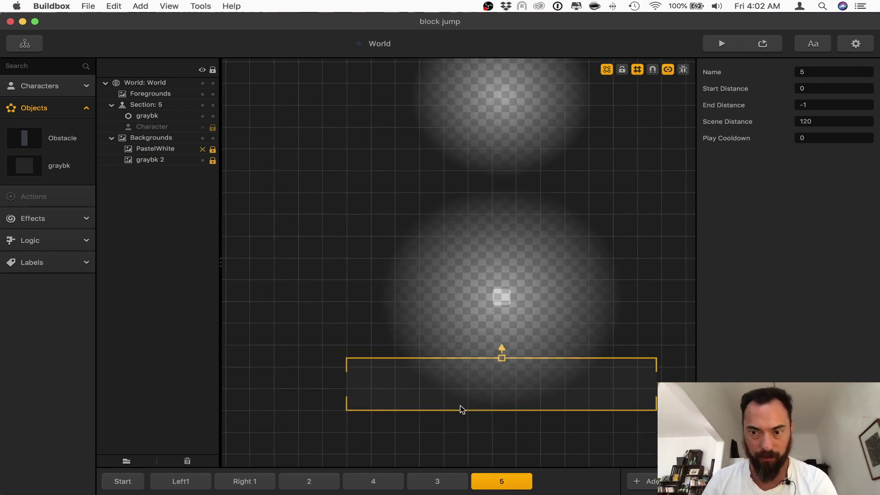
{"action": "left_click_drag", "start_coordinate": [640, 361], "coordinate": [579, 391]}
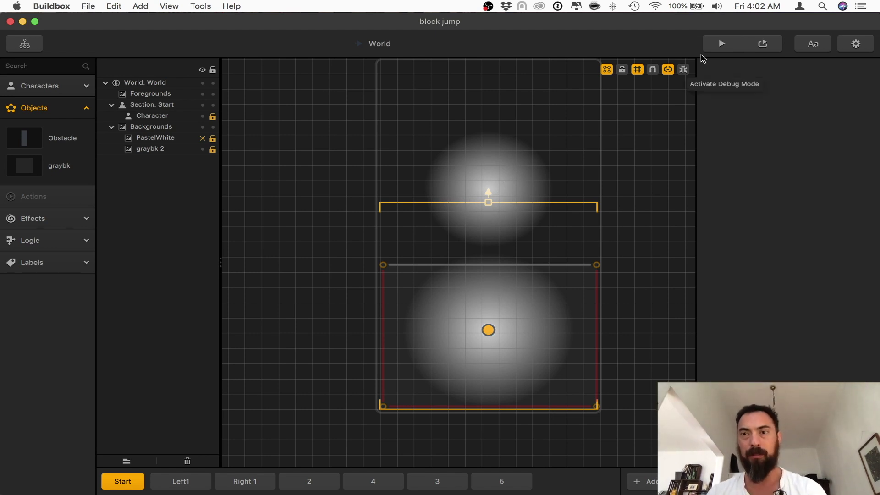
{"action": "left_click", "coordinate": [38, 86]}
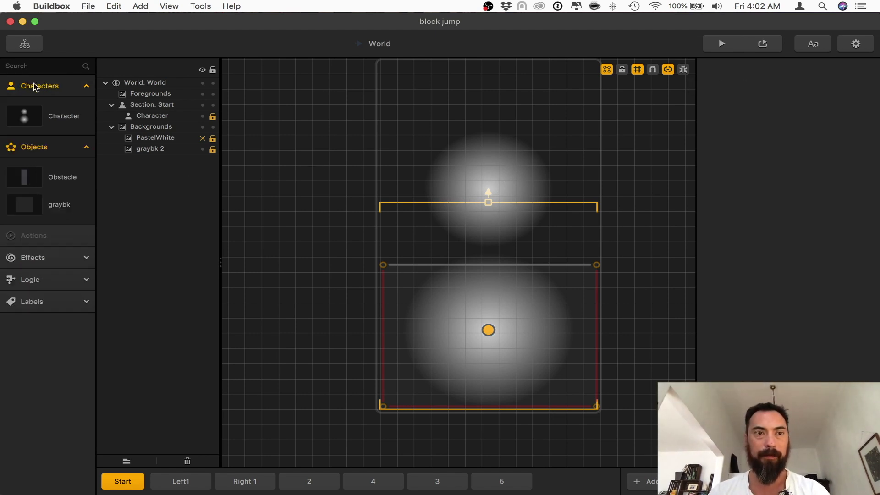
{"action": "left_click", "coordinate": [62, 114]}
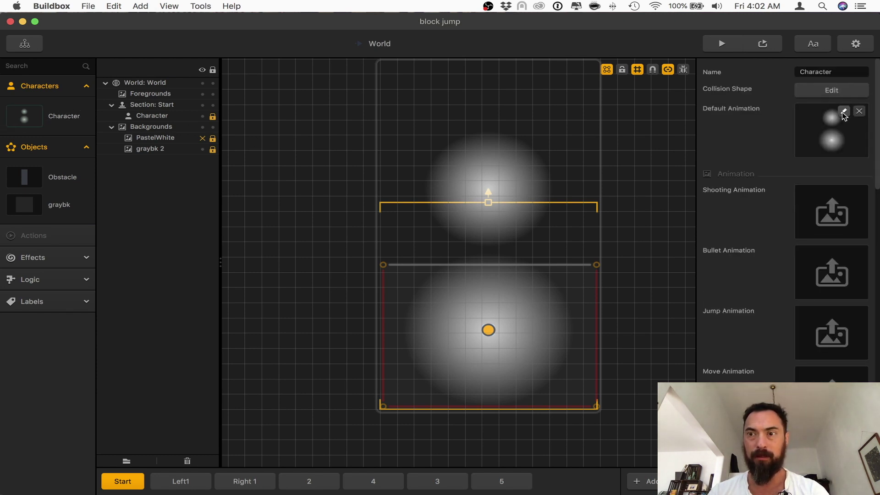
{"action": "left_click", "coordinate": [844, 113]}
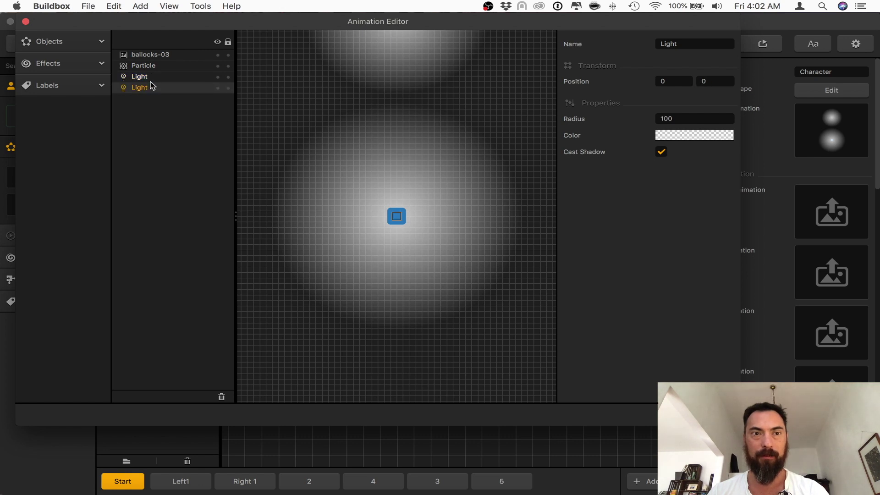
Delete the upper, smaller Light from the Character's animation, keeping the one centred on the blue block
{"action": "left_click", "coordinate": [150, 81]}
{"action": "scroll", "coordinate": [353, 84], "scroll_direction": "down", "scroll_amount": 3}
{"action": "left_click", "coordinate": [387, 34]}
{"action": "left_click_drag", "start_coordinate": [479, 81], "coordinate": [475, 142]}
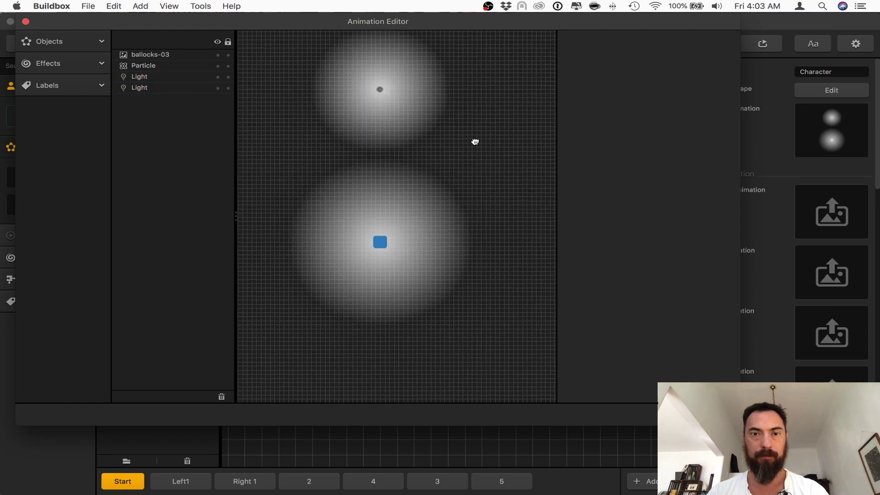
{"action": "left_click", "coordinate": [379, 89]}
{"action": "key", "text": "BackSpace"}
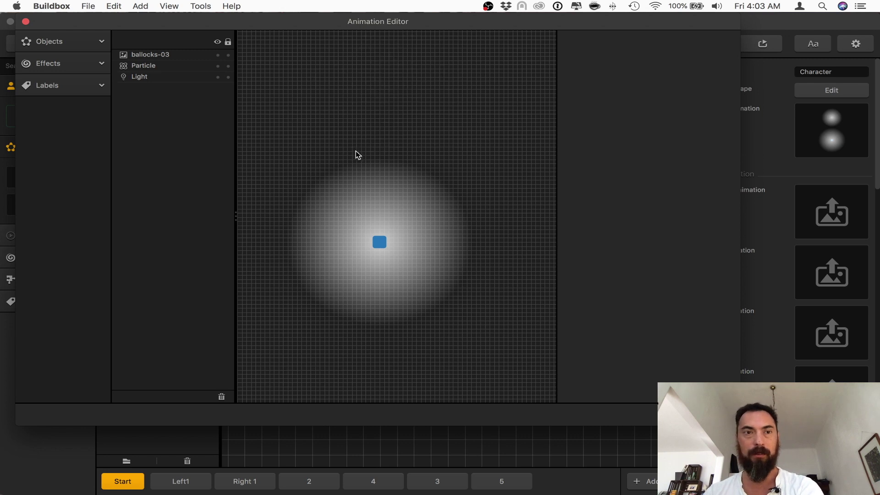
Set the Light's radius to 150 and its color to purple at 100% opacity, and close the Animation Editor
{"action": "left_click", "coordinate": [127, 80]}
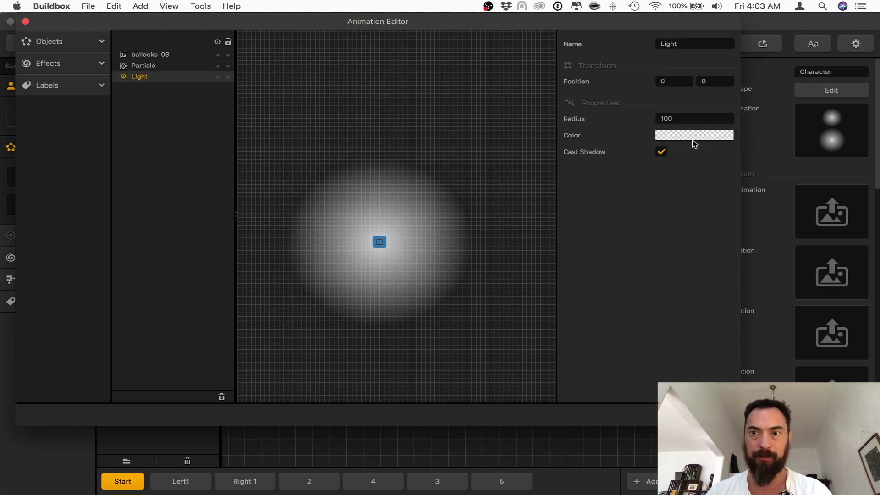
{"action": "type", "text": "150"}
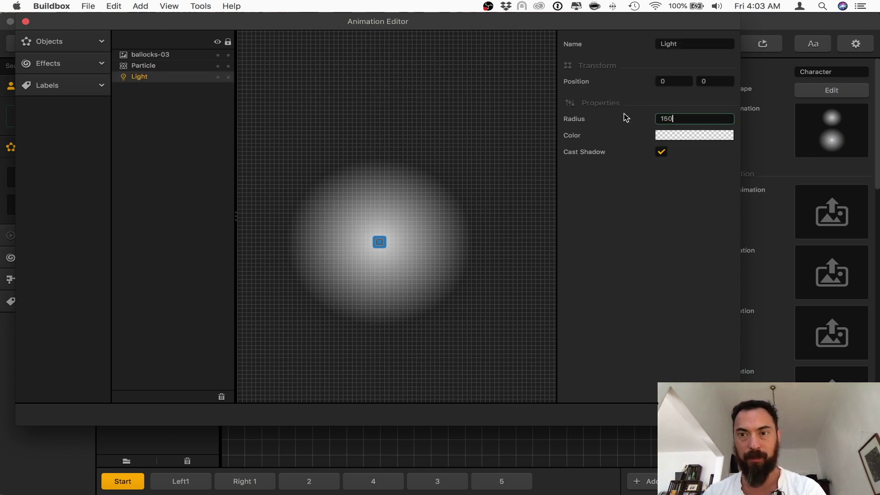
{"action": "key", "text": "Return"}
{"action": "left_click", "coordinate": [680, 139]}
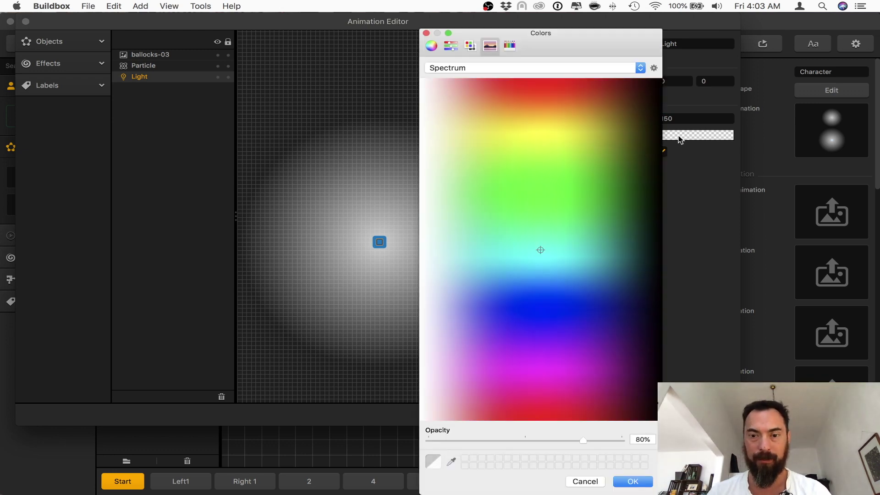
{"action": "left_click", "coordinate": [635, 482]}
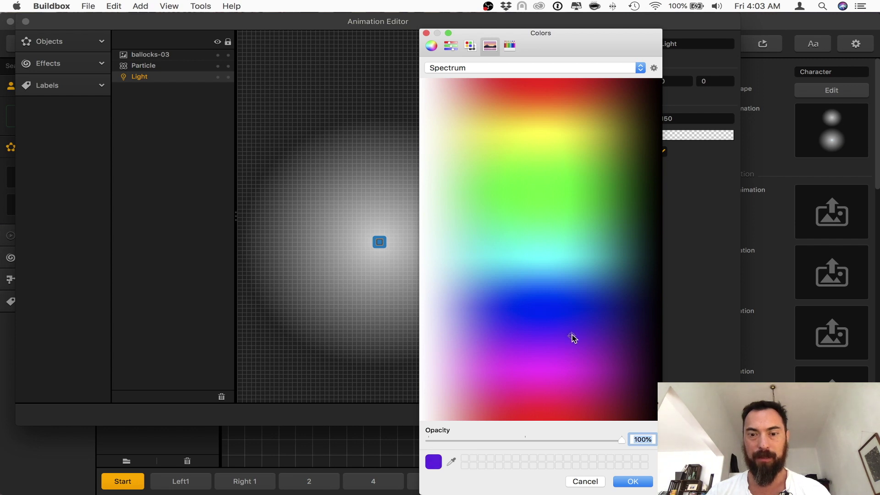
{"action": "left_click_drag", "start_coordinate": [572, 336], "coordinate": [515, 340]}
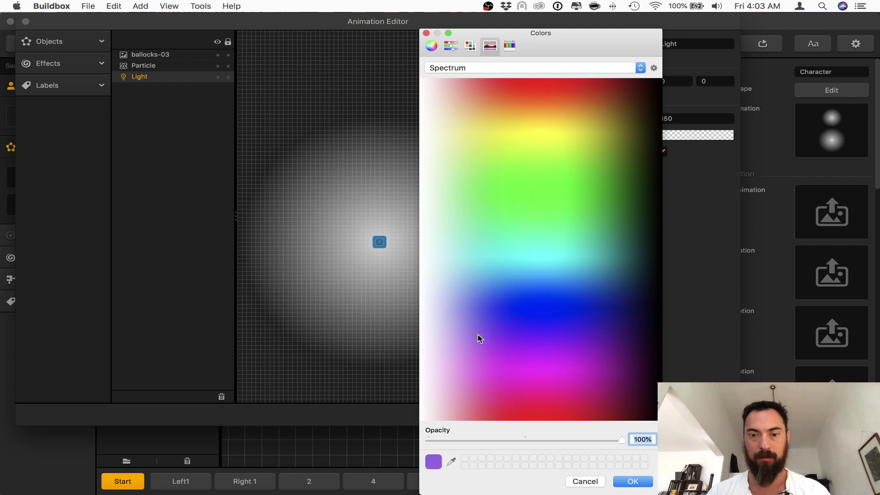
{"action": "left_click", "coordinate": [635, 483]}
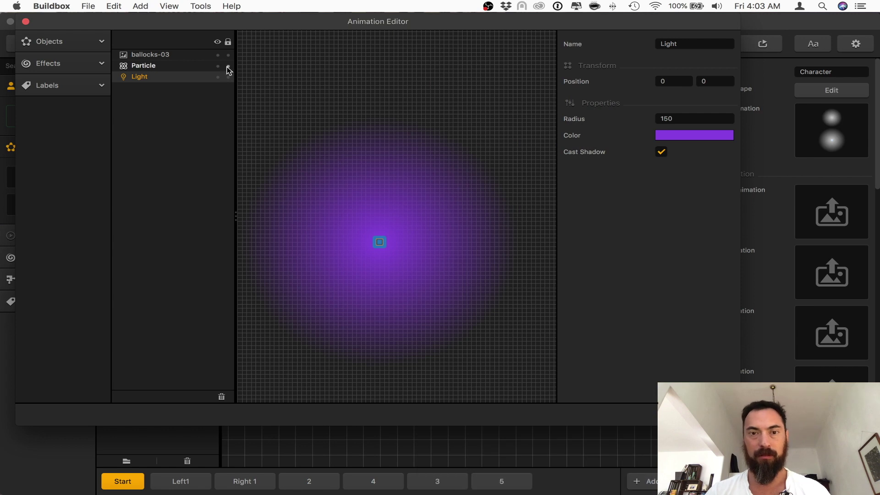
{"action": "left_click", "coordinate": [25, 22]}
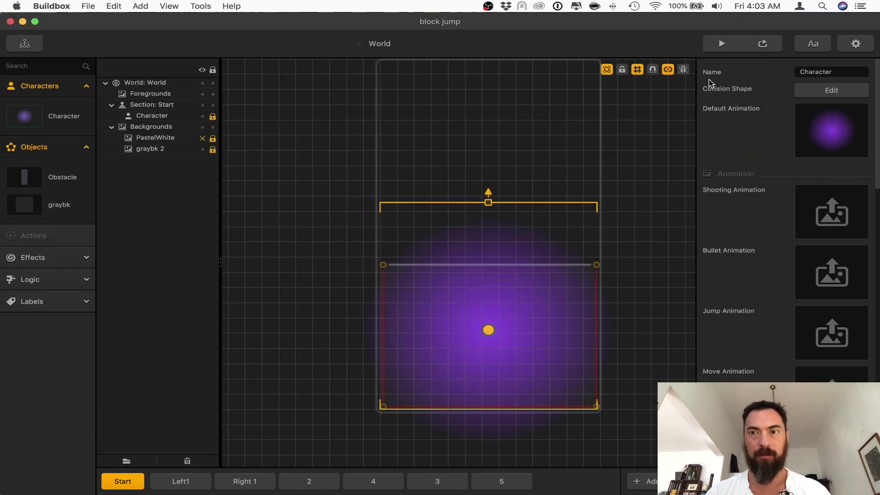
Play-test the game with the large purple light and close the preview
{"action": "left_click", "coordinate": [722, 43]}
{"action": "left_click", "coordinate": [523, 401]}
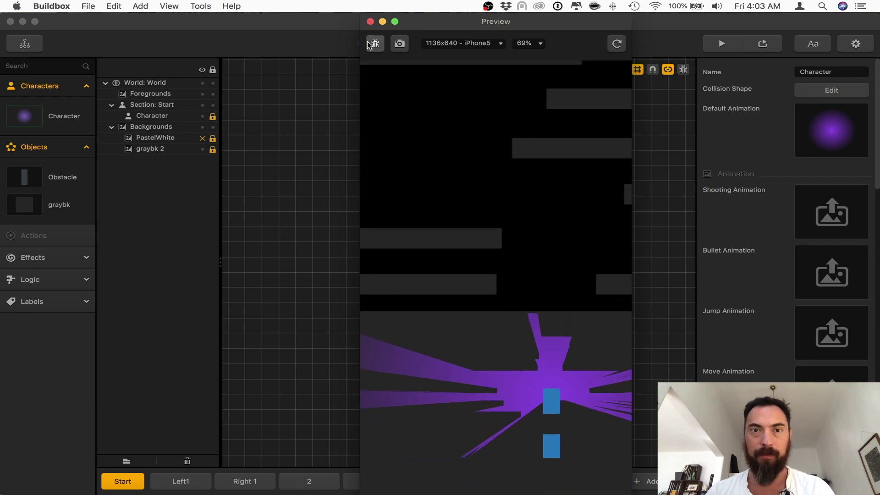
{"action": "left_click", "coordinate": [370, 22]}
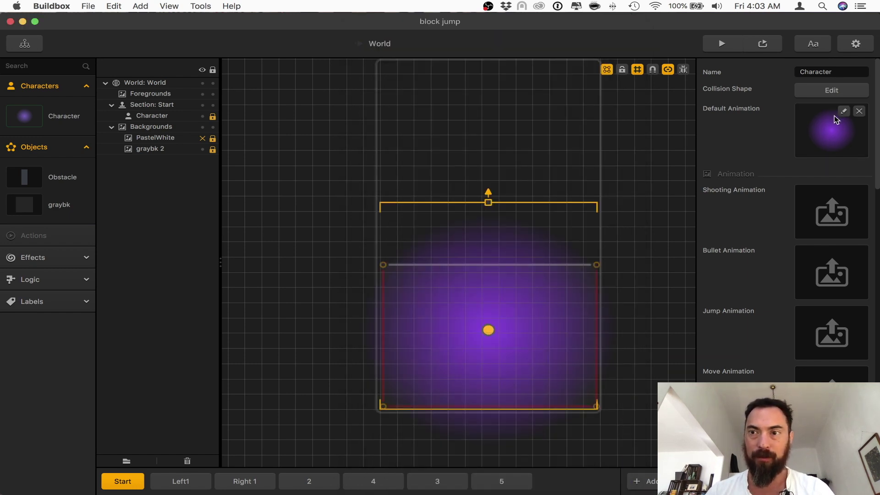
Add a second purple Light with radius 25 at position 0, 560 in the Character's Default Animation and close the editor
{"action": "left_click", "coordinate": [845, 111]}
{"action": "left_click", "coordinate": [139, 77]}
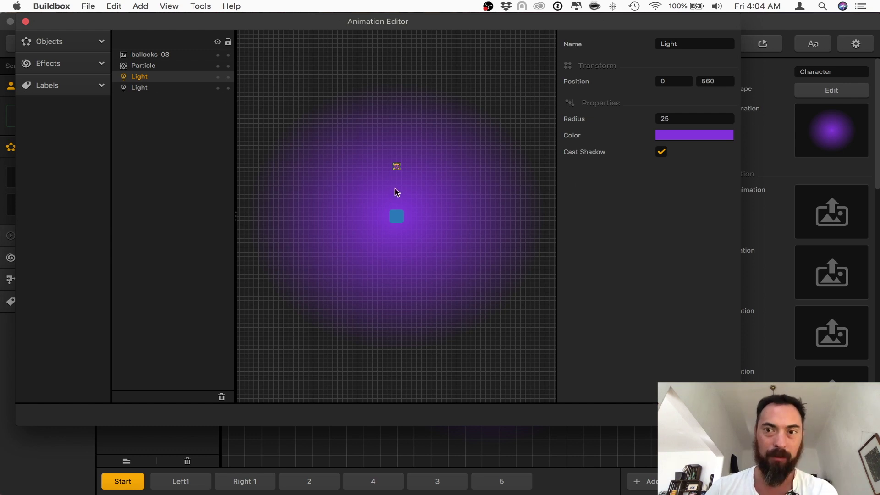
{"action": "left_click", "coordinate": [26, 21]}
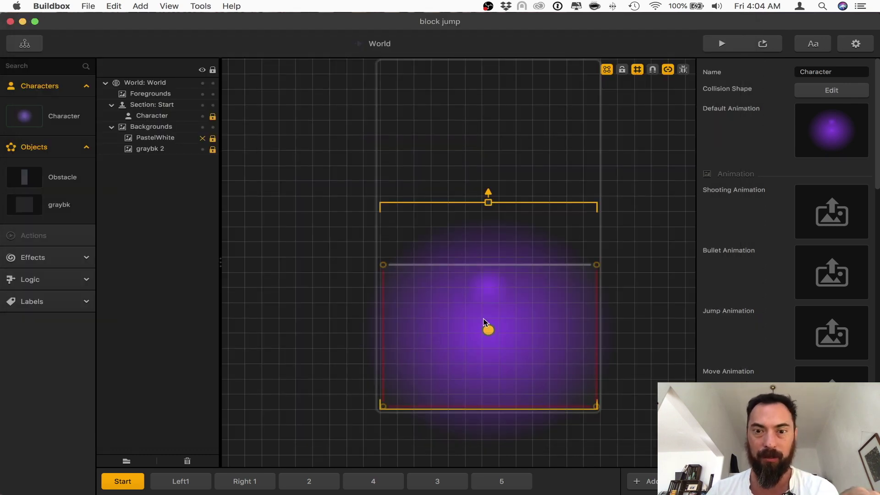
Set the small upper Light's color opacity to 53% and lower the opacity of the large Light around the block
{"action": "left_click", "coordinate": [843, 113]}
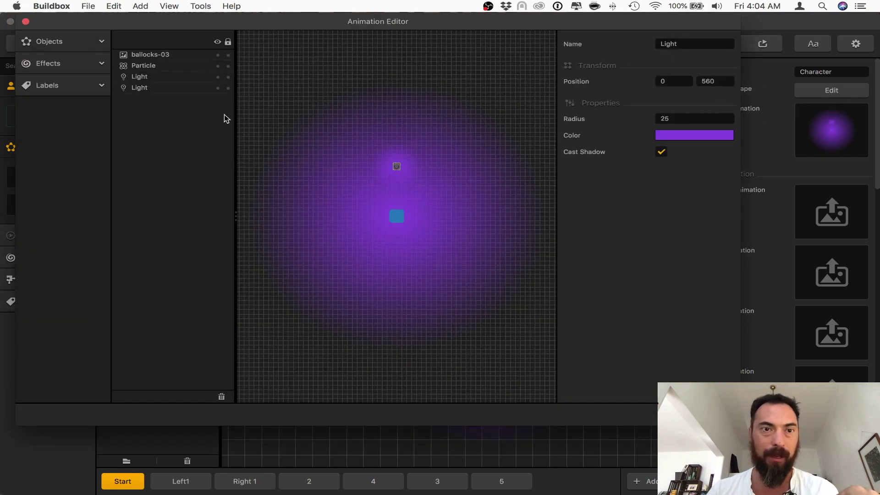
{"action": "left_click", "coordinate": [691, 135]}
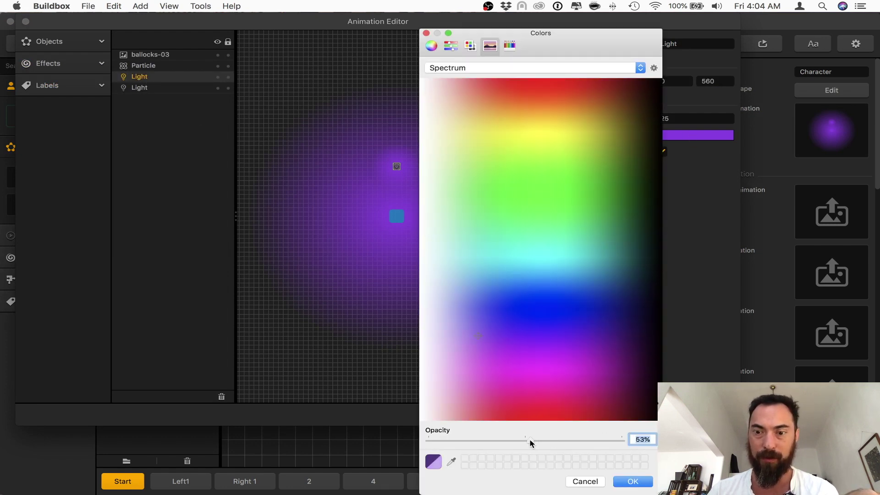
{"action": "left_click", "coordinate": [640, 481]}
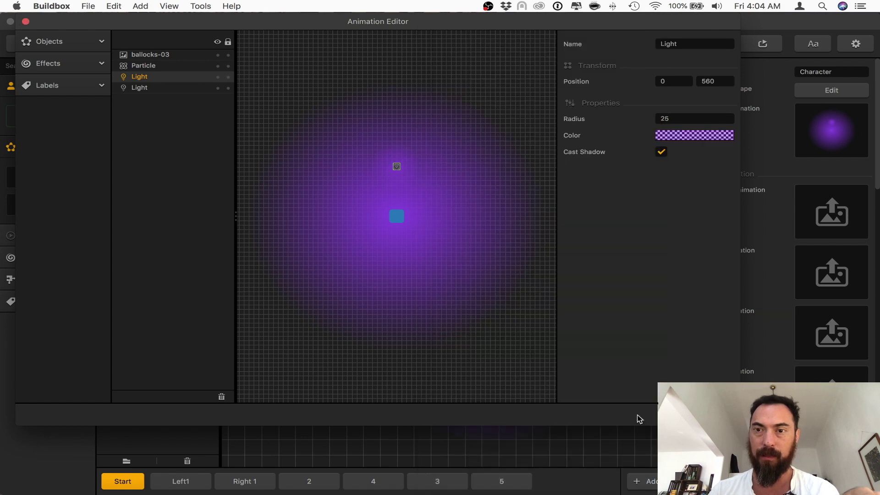
{"action": "left_click", "coordinate": [689, 136]}
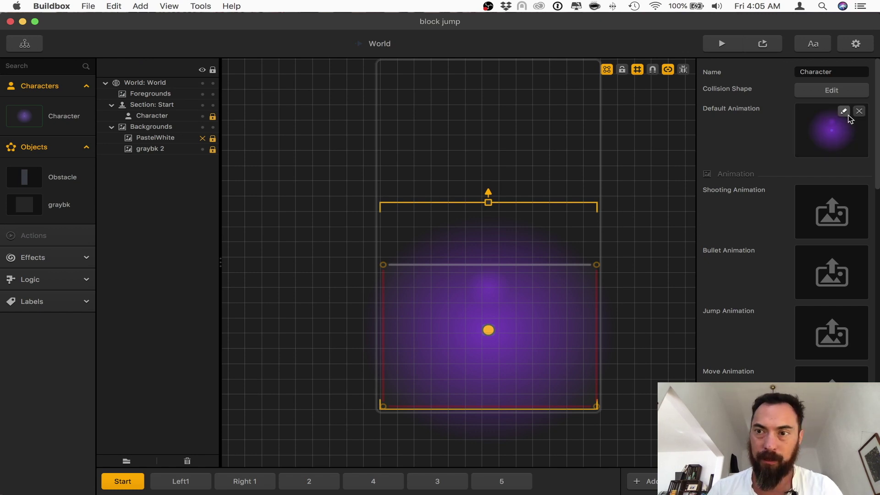
Set the small upper Light's color opacity to 24% in the Character's Default Animation and close the editor
{"action": "left_click", "coordinate": [843, 111]}
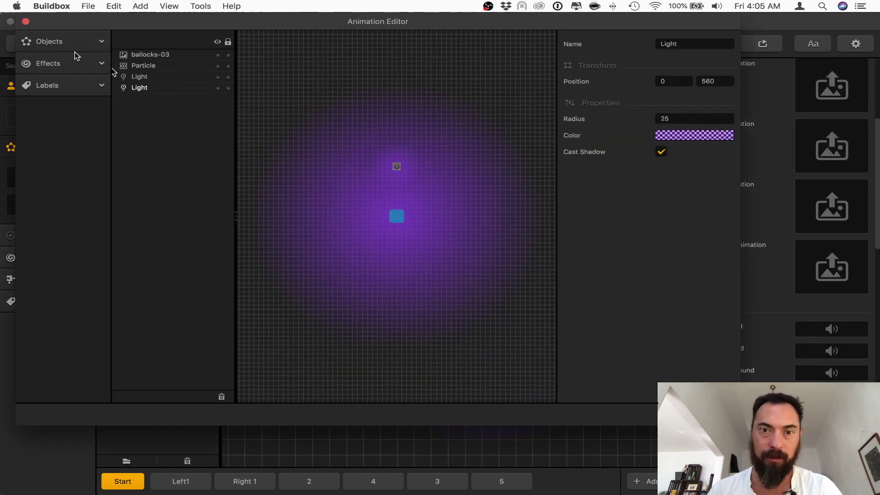
{"action": "left_click", "coordinate": [695, 137]}
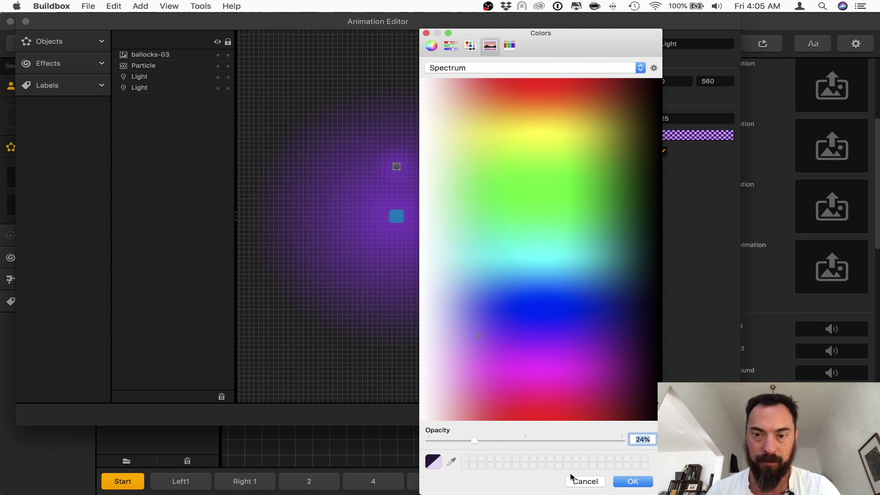
{"action": "left_click", "coordinate": [631, 481]}
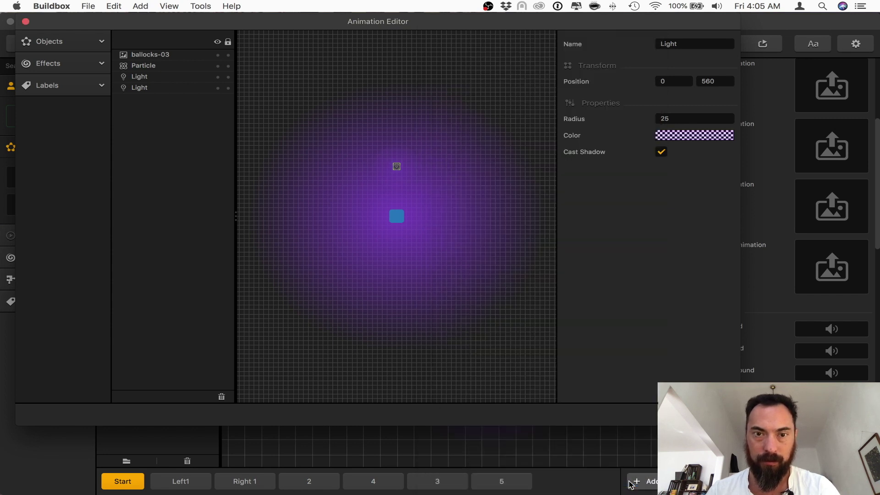
{"action": "left_click", "coordinate": [25, 22]}
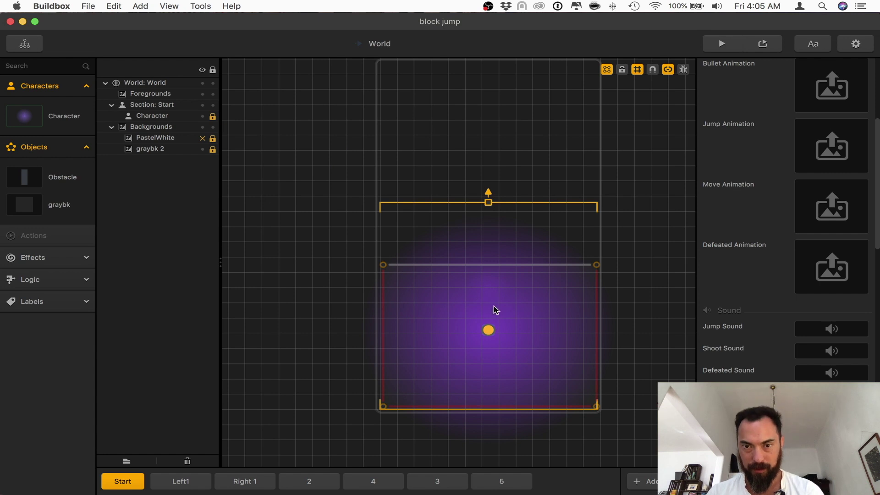
Play-test the game with the dimmed lights and toggle the preview's debug view
{"action": "key", "text": "super+p"}
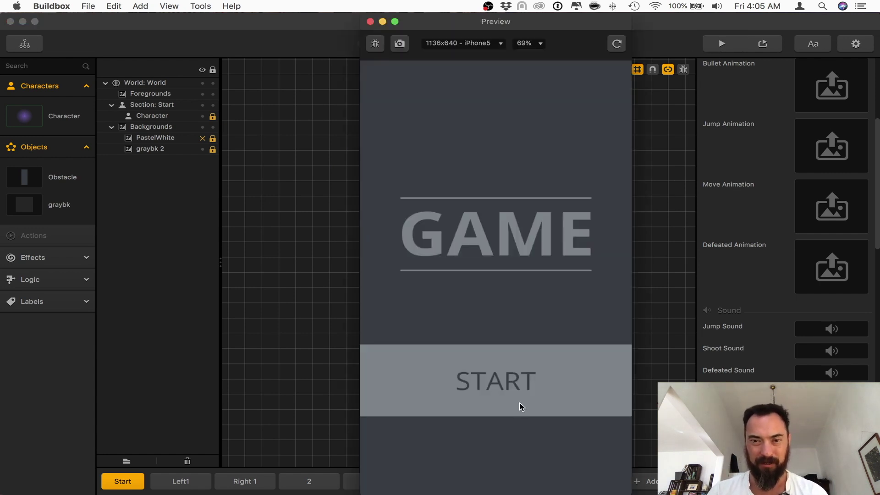
{"action": "left_click", "coordinate": [520, 407]}
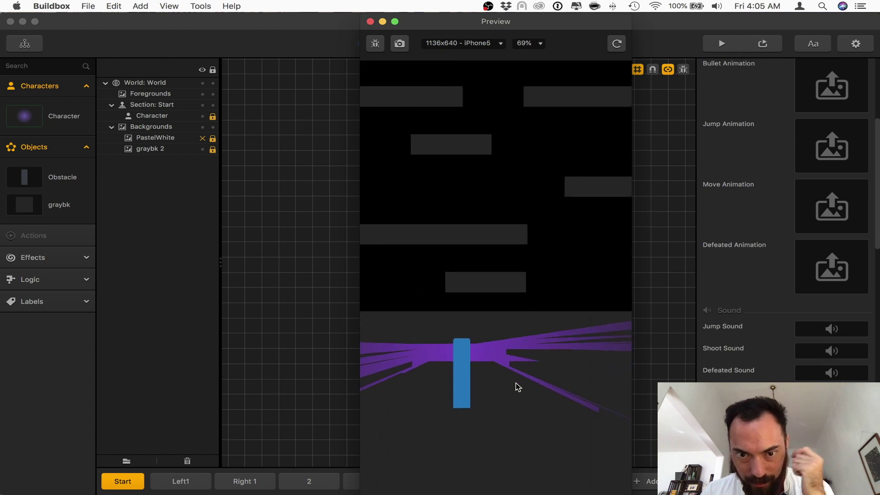
{"action": "left_click", "coordinate": [375, 44]}
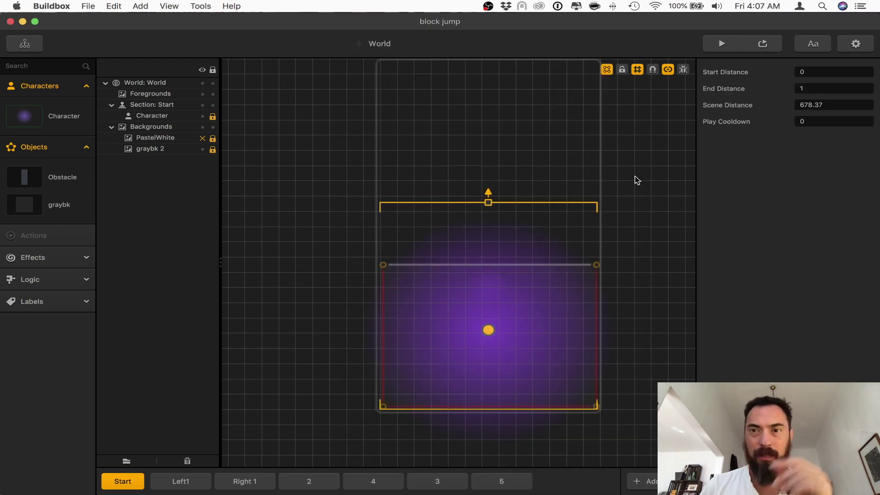
Run the preview again, make the block jump between the platforms, and close the preview
{"action": "left_click", "coordinate": [715, 43]}
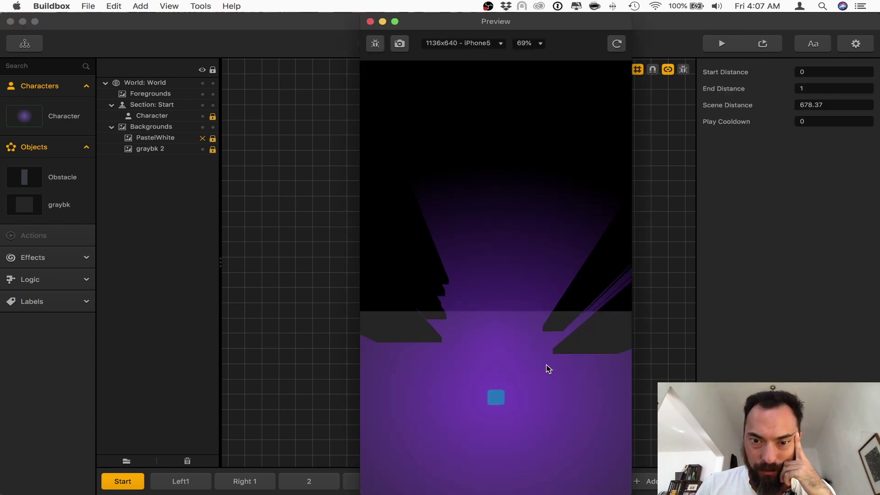
{"action": "left_click", "coordinate": [500, 365]}
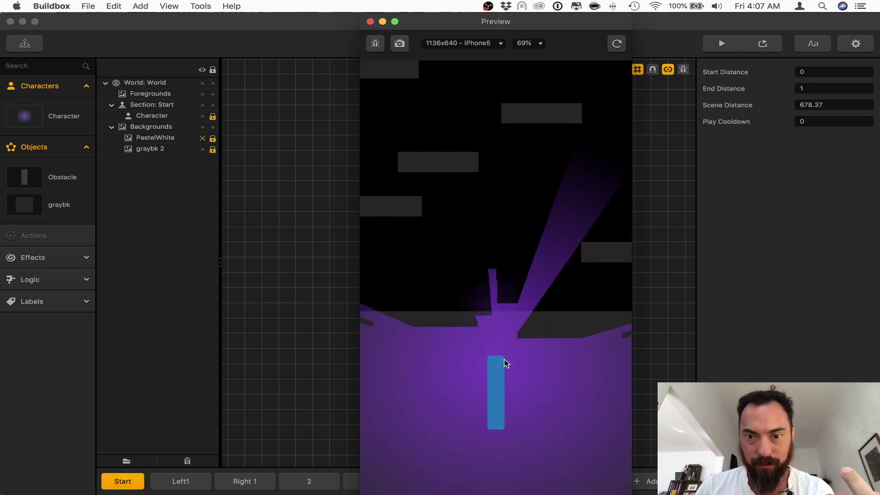
{"action": "left_click", "coordinate": [505, 360]}
{"action": "left_click", "coordinate": [370, 21]}
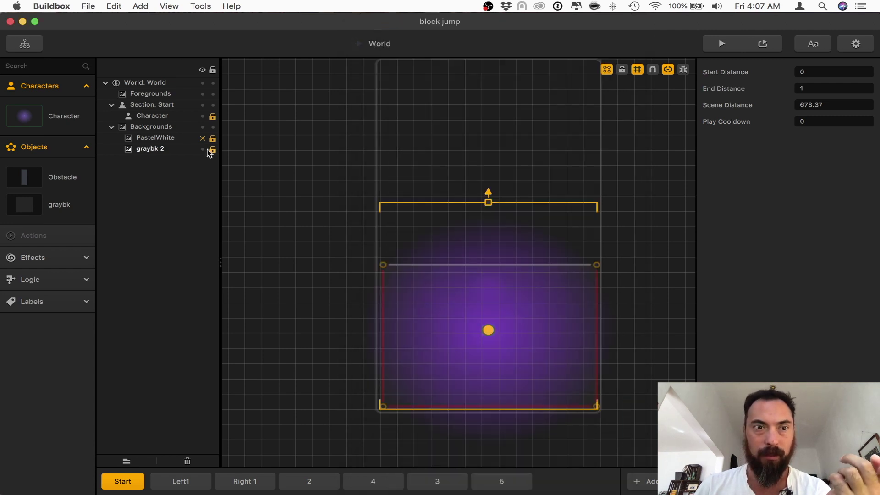
Show the PastelWhite background, play-test the game with the debug view toggled on and off, and close the preview
{"action": "left_click", "coordinate": [202, 139]}
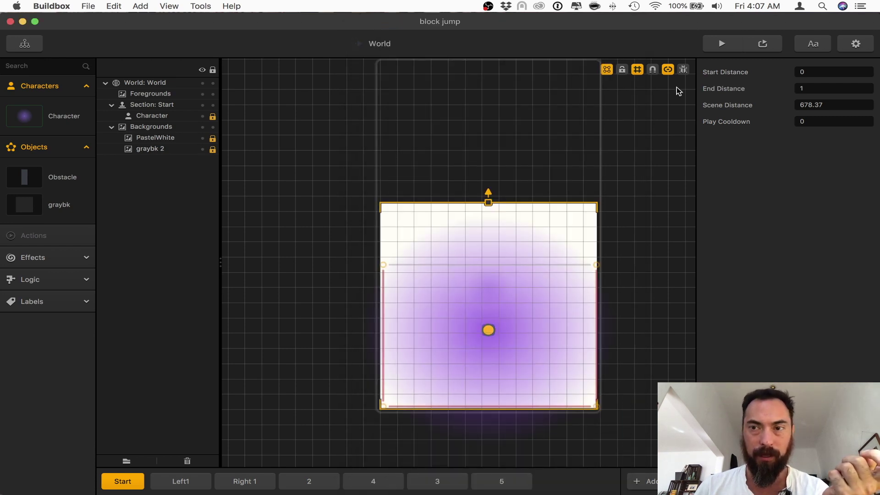
{"action": "left_click", "coordinate": [725, 46]}
{"action": "left_click", "coordinate": [535, 360]}
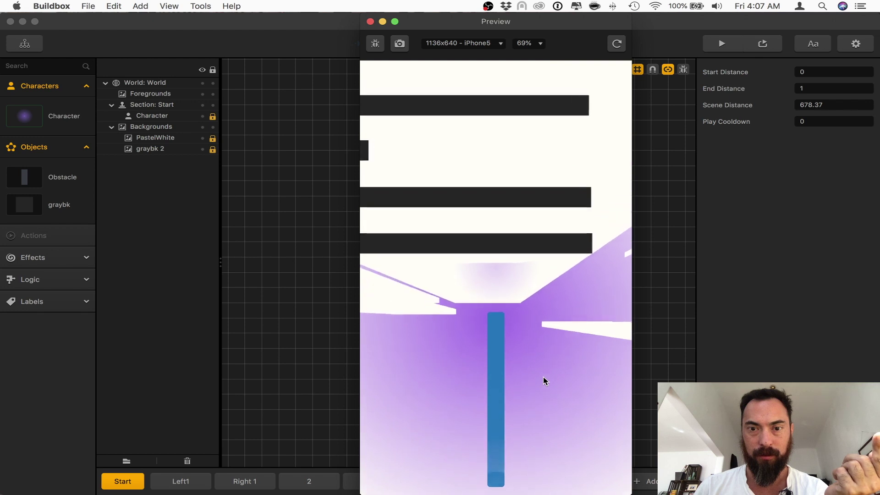
{"action": "left_click", "coordinate": [375, 43]}
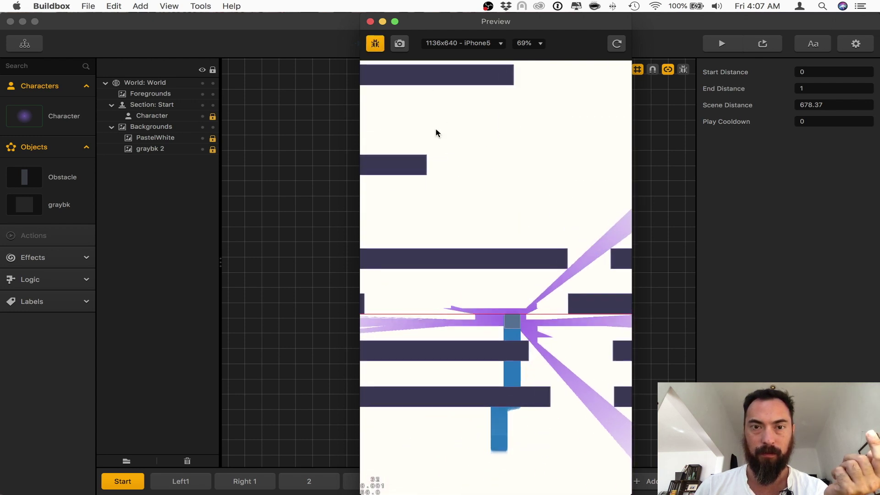
{"action": "left_click", "coordinate": [375, 43]}
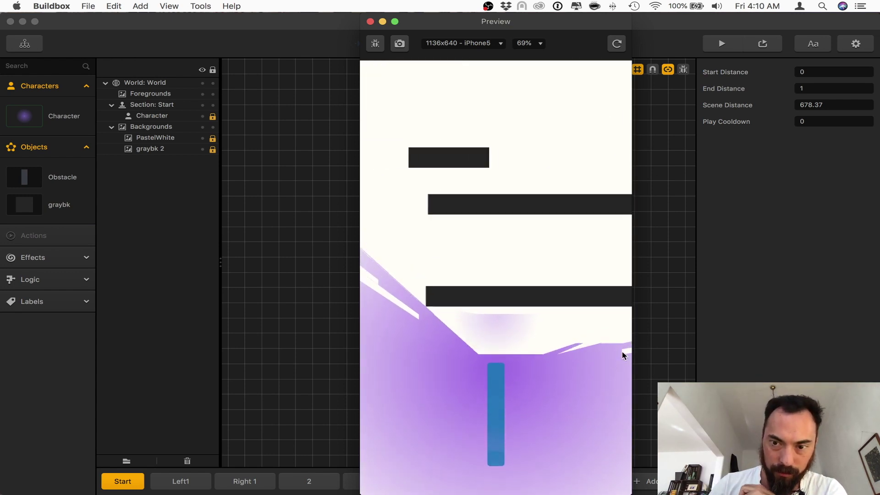
{"action": "left_click", "coordinate": [370, 22]}
Check the graybk platform in section Right 1, restrict the preview to that section, and play-test it
{"action": "left_click", "coordinate": [192, 482]}
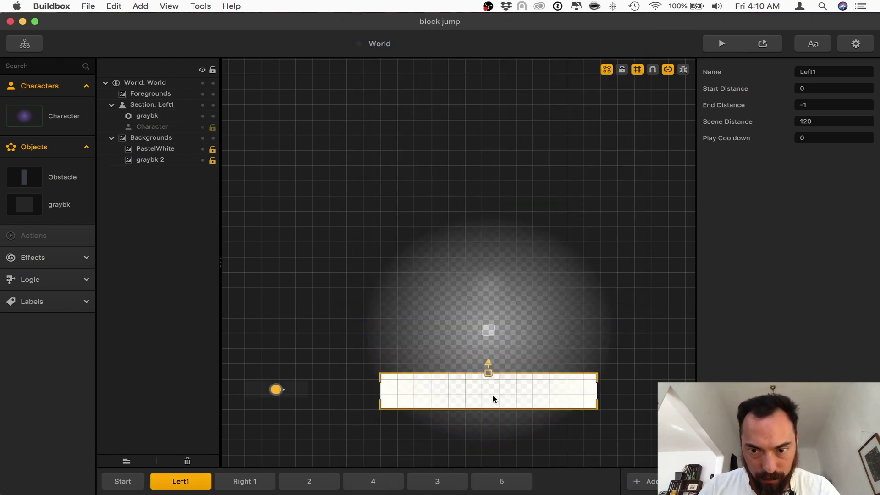
{"action": "left_click", "coordinate": [257, 487]}
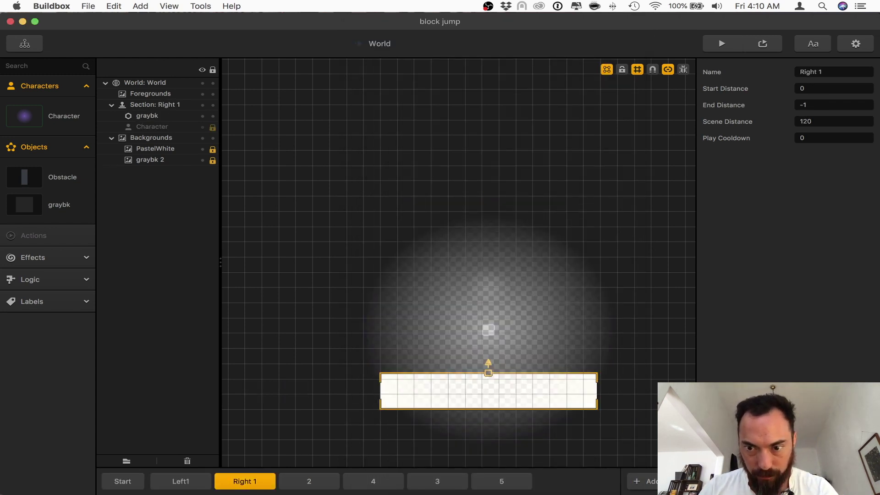
{"action": "left_click", "coordinate": [488, 391]}
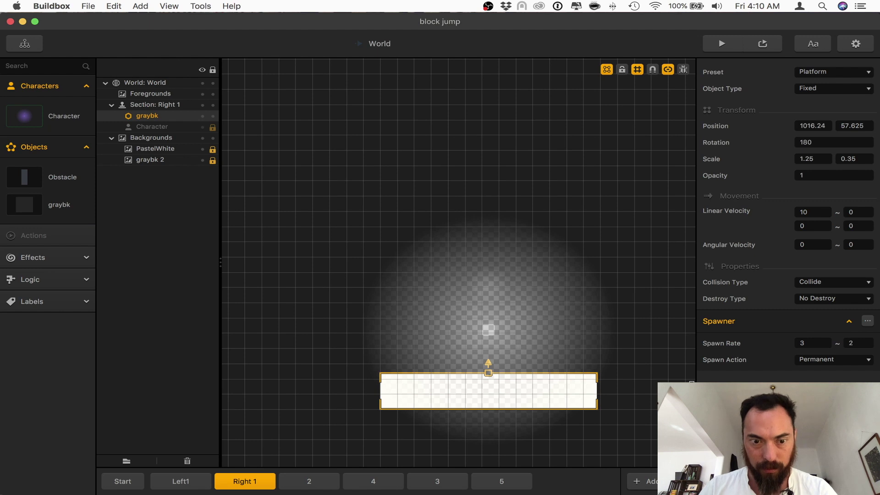
{"action": "left_click", "coordinate": [255, 488]}
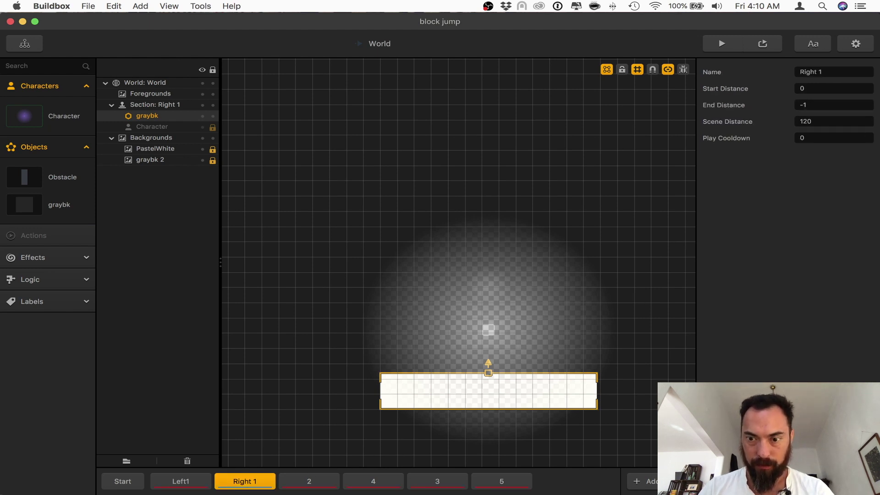
{"action": "left_click", "coordinate": [721, 49]}
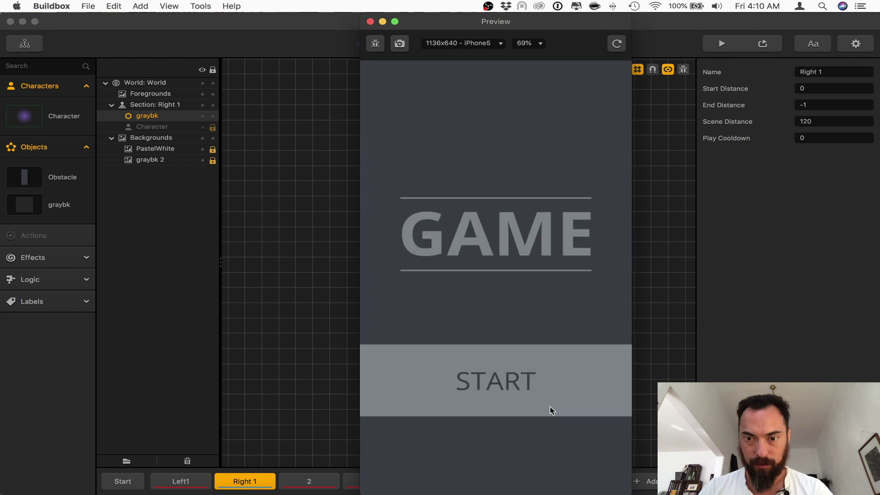
{"action": "left_click", "coordinate": [550, 406]}
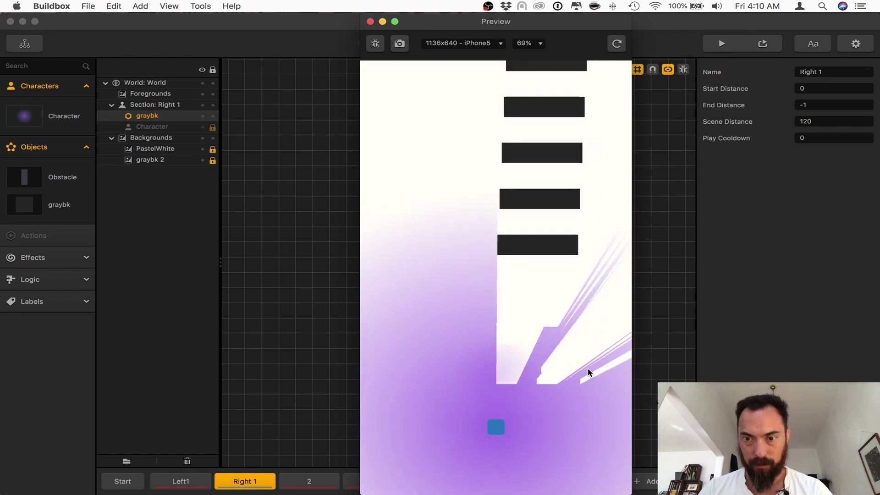
Close the preview and move the graybk platform in section Right 1 farther outside the scene
{"action": "left_click", "coordinate": [370, 21]}
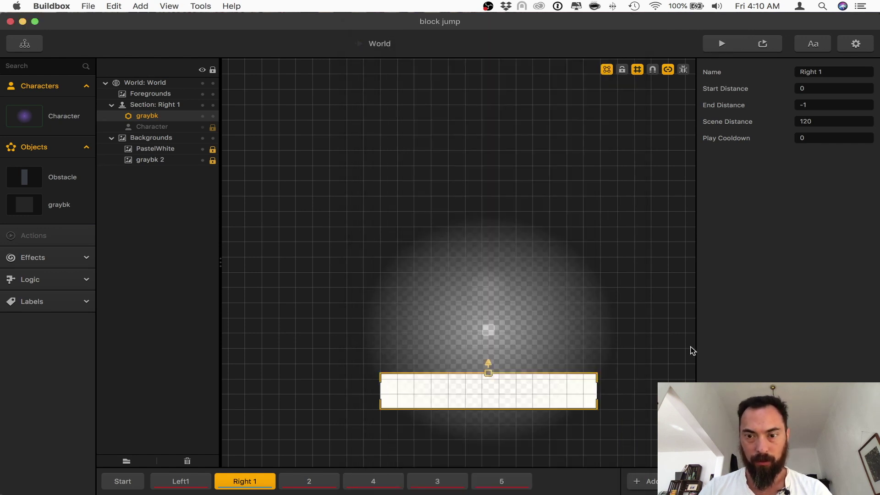
{"action": "scroll", "coordinate": [654, 368], "scroll_direction": "down", "scroll_amount": 3}
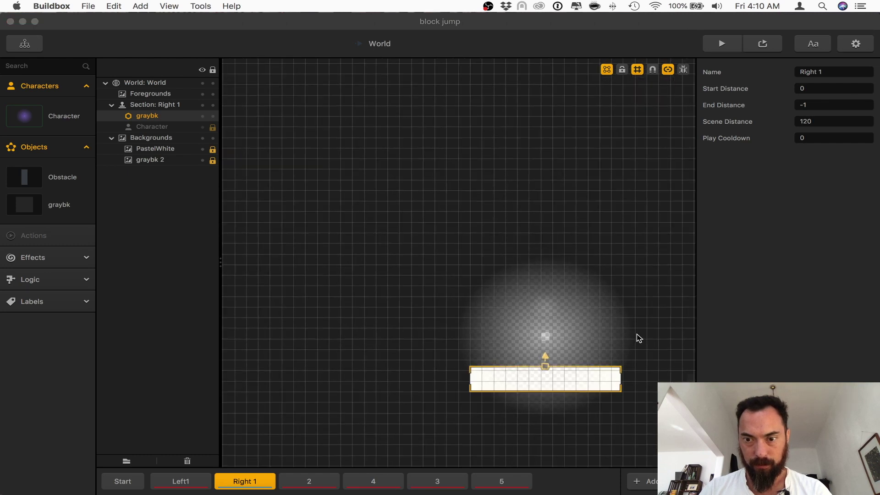
{"action": "left_click", "coordinate": [636, 337]}
{"action": "scroll", "coordinate": [514, 329], "scroll_direction": "right", "scroll_amount": 5}
{"action": "scroll", "coordinate": [514, 329], "scroll_direction": "down", "scroll_amount": 1}
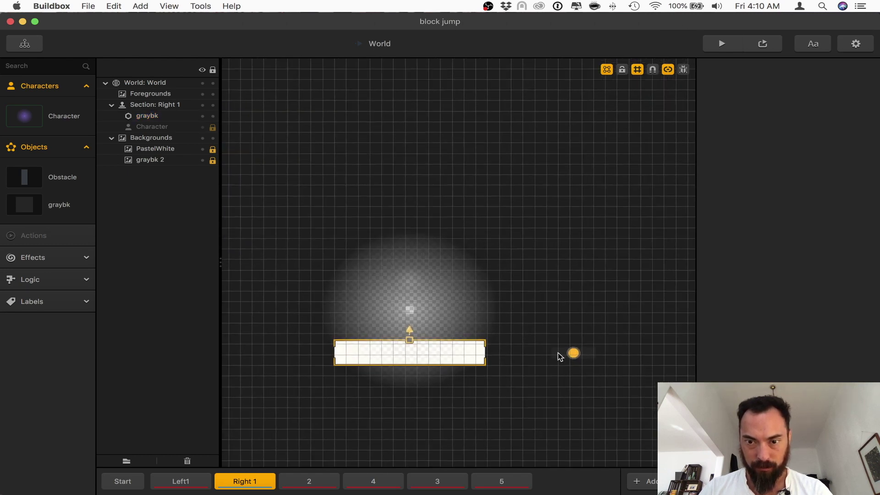
{"action": "left_click_drag", "start_coordinate": [557, 353], "coordinate": [645, 356]}
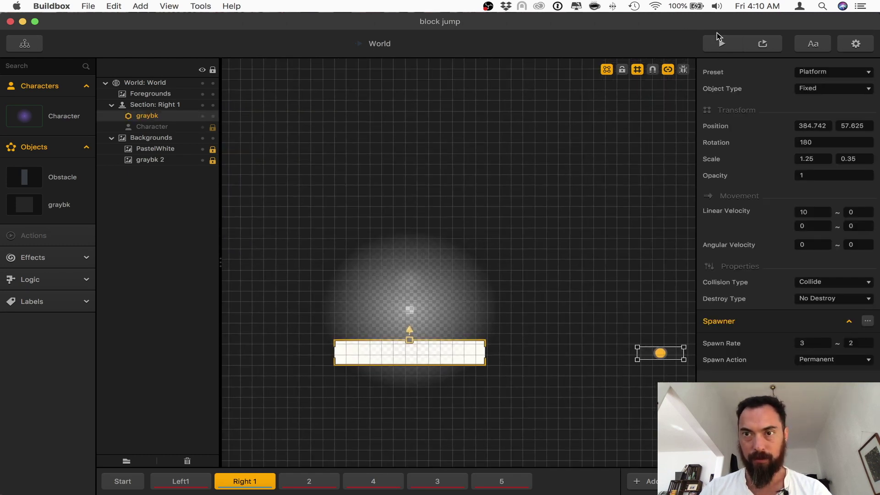
Play-test section Right 1 with the moved graybk platform, turn on the preview's debug view, and close the preview
{"action": "left_click", "coordinate": [721, 43]}
{"action": "left_click", "coordinate": [532, 387]}
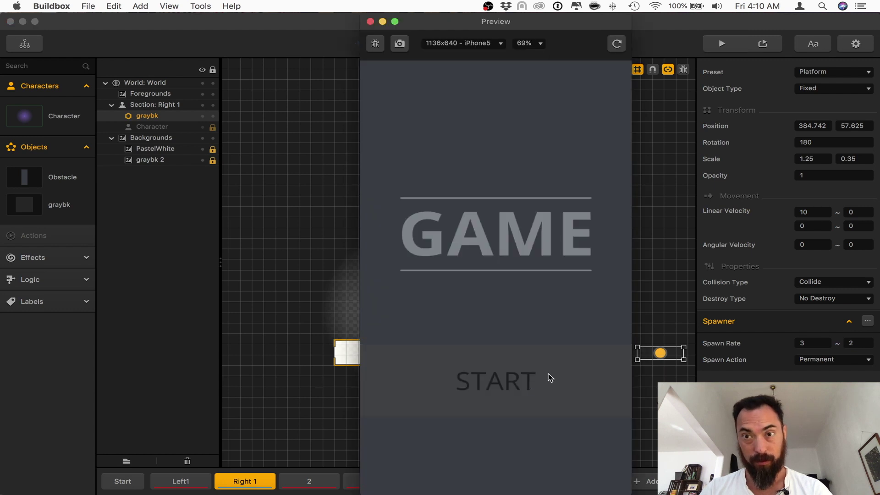
{"action": "left_click", "coordinate": [371, 22]}
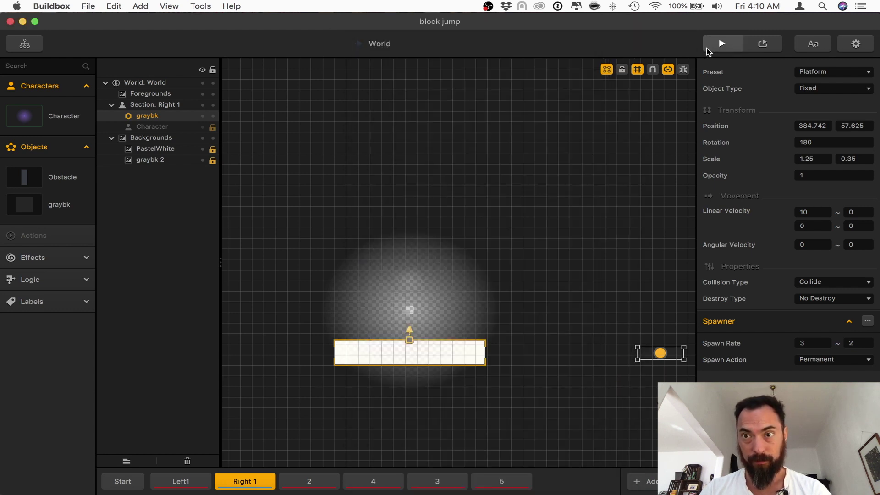
{"action": "left_click", "coordinate": [721, 43]}
{"action": "left_click", "coordinate": [546, 398]}
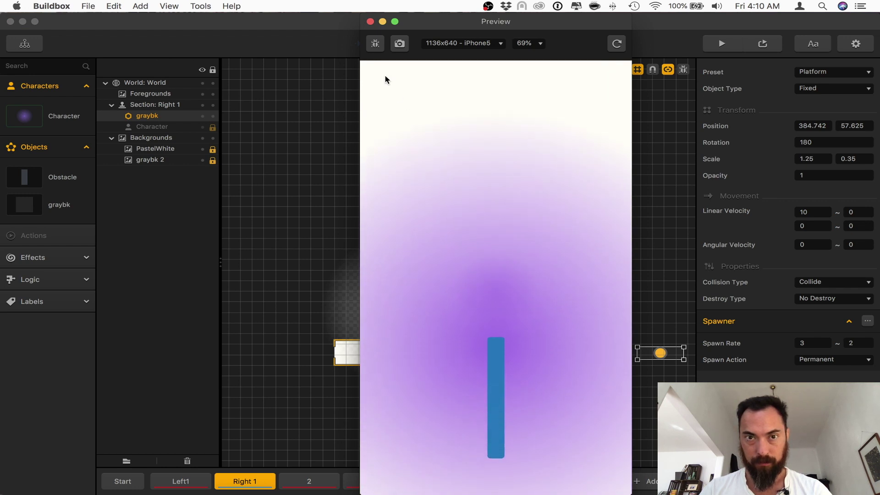
{"action": "left_click", "coordinate": [375, 43]}
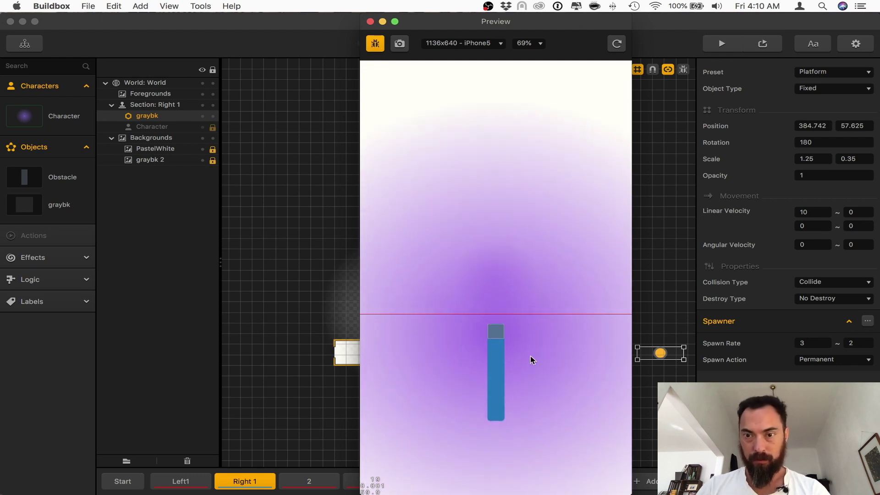
{"action": "left_click", "coordinate": [369, 21]}
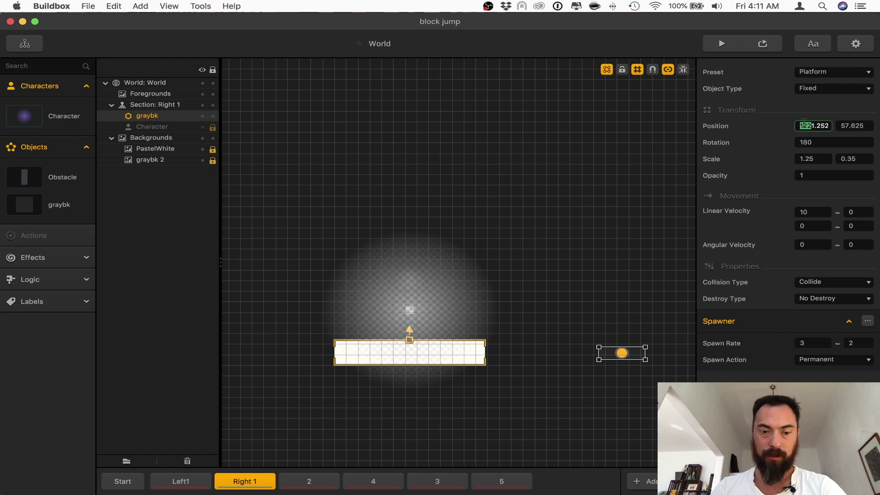
Set the graybk platform's X position to 1000 and reopen the World from the Game Mind Map
{"action": "key", "text": "Tab"}
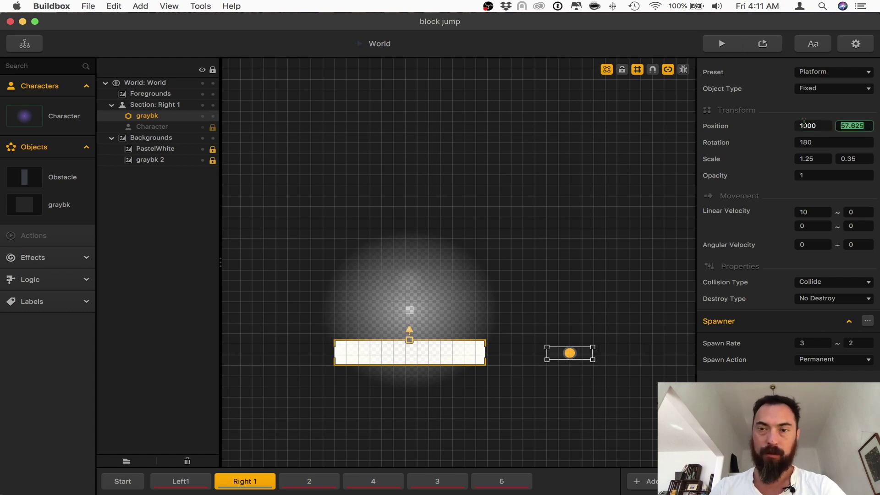
{"action": "left_click", "coordinate": [26, 44]}
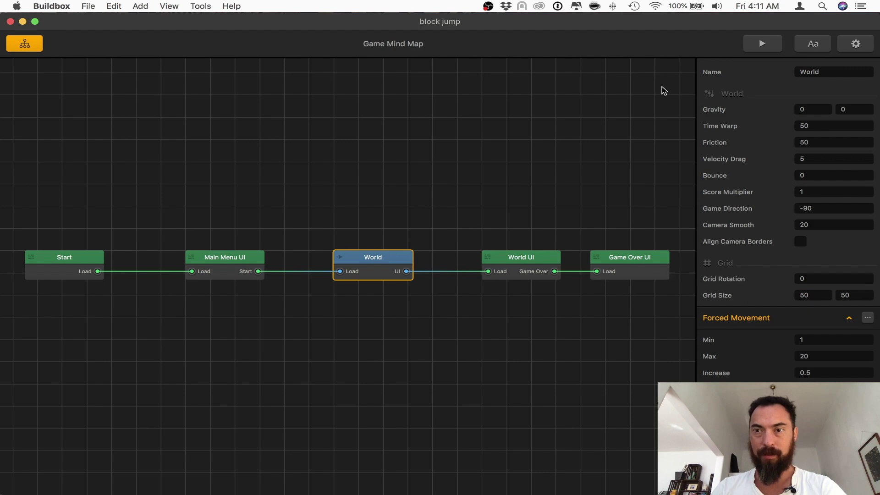
{"action": "mouse_move", "coordinate": [1, 1]}
{"action": "left_click", "coordinate": [314, 271]}
{"action": "left_click", "coordinate": [339, 323]}
{"action": "left_click", "coordinate": [375, 265]}
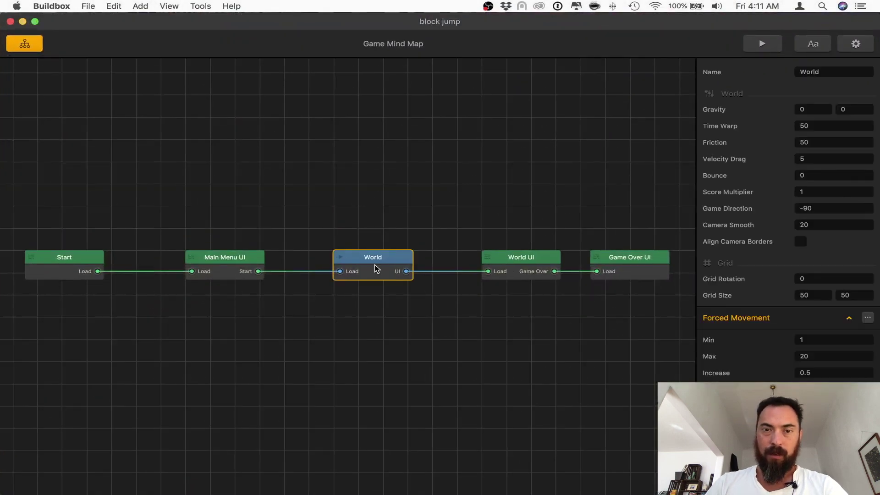
{"action": "double_click", "coordinate": [374, 264]}
Play-test section Right 1 with the repositioned platform, turn off the debug view, and close the preview
{"action": "left_click", "coordinate": [736, 45]}
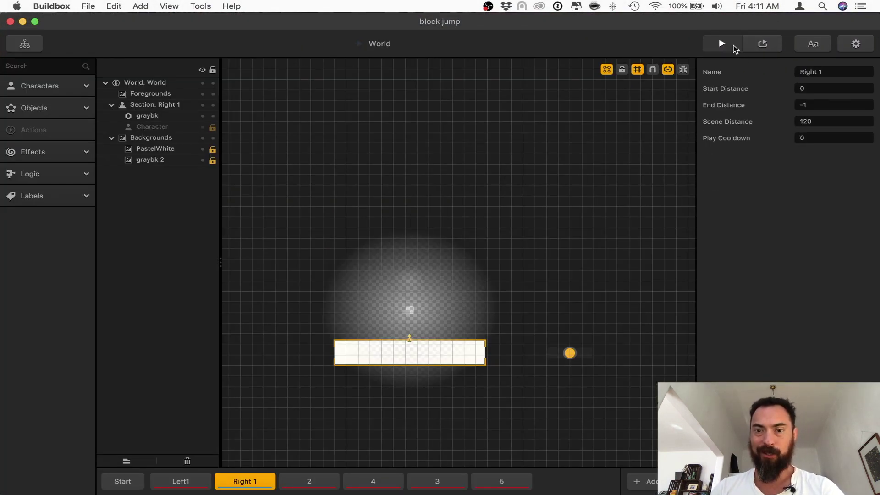
{"action": "left_click", "coordinate": [537, 405]}
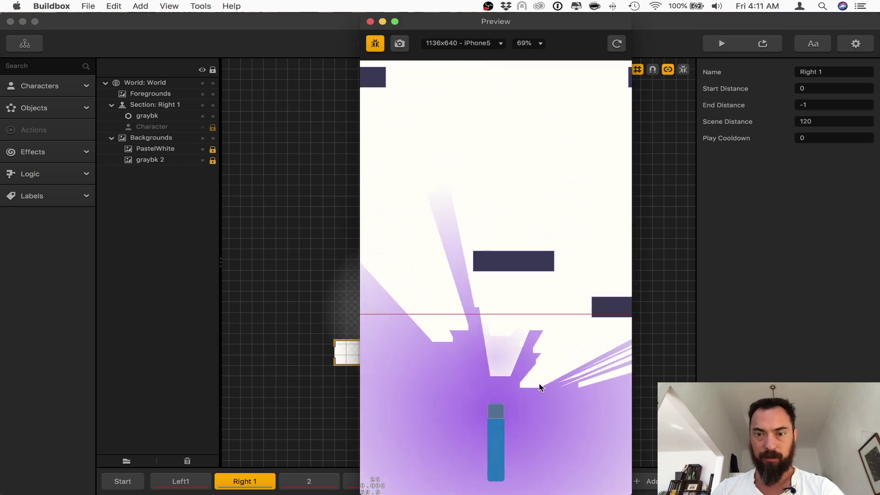
{"action": "left_click", "coordinate": [582, 409]}
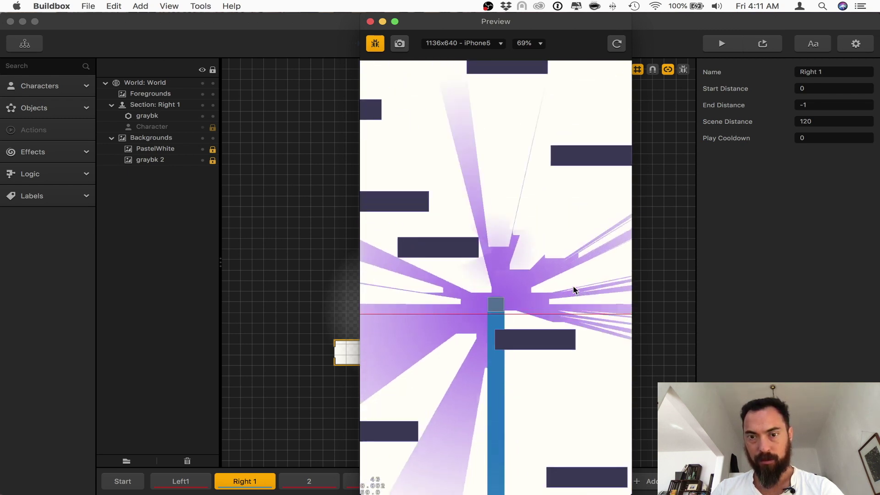
{"action": "left_click", "coordinate": [376, 43]}
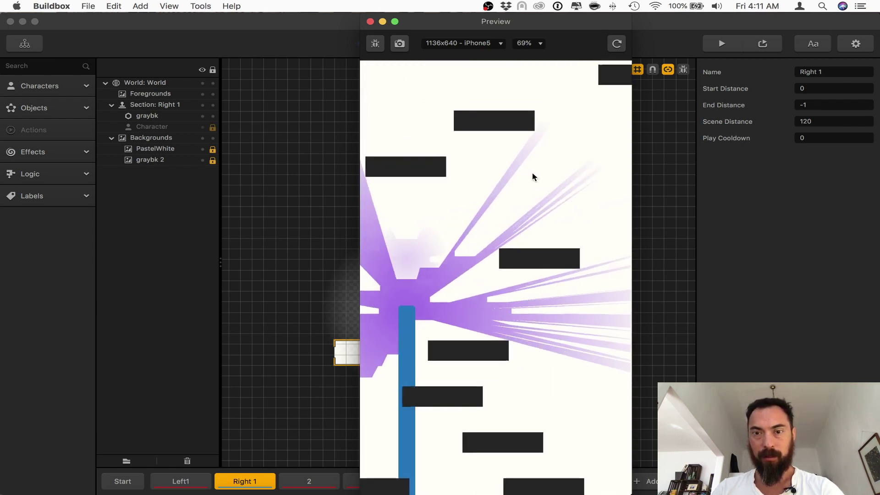
{"action": "left_click", "coordinate": [370, 22]}
Flatten the graybk platform to a vertical scale of about 0.1, play-test the game, and close the preview
{"action": "scroll", "coordinate": [559, 358], "scroll_direction": "up", "scroll_amount": 5}
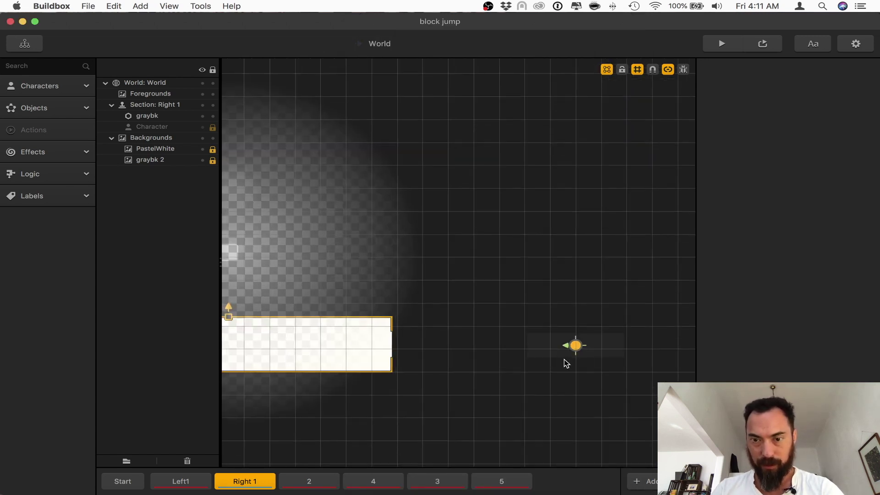
{"action": "left_click", "coordinate": [535, 344]}
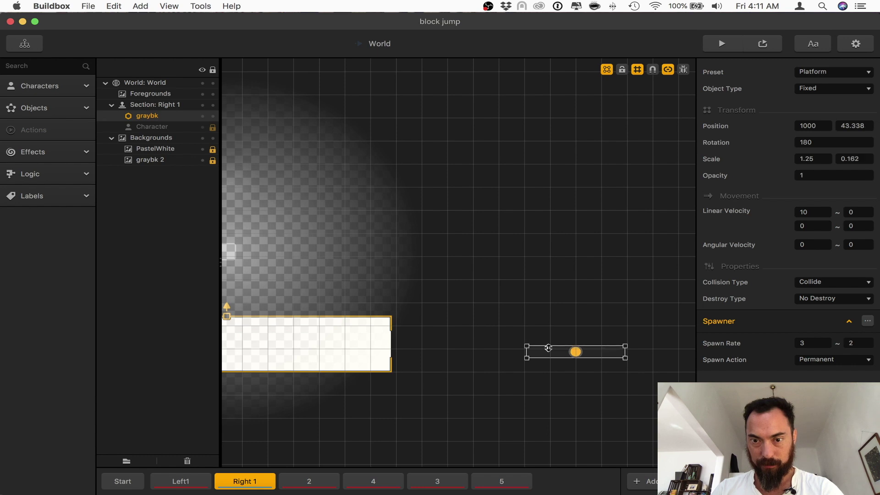
{"action": "left_click", "coordinate": [726, 41]}
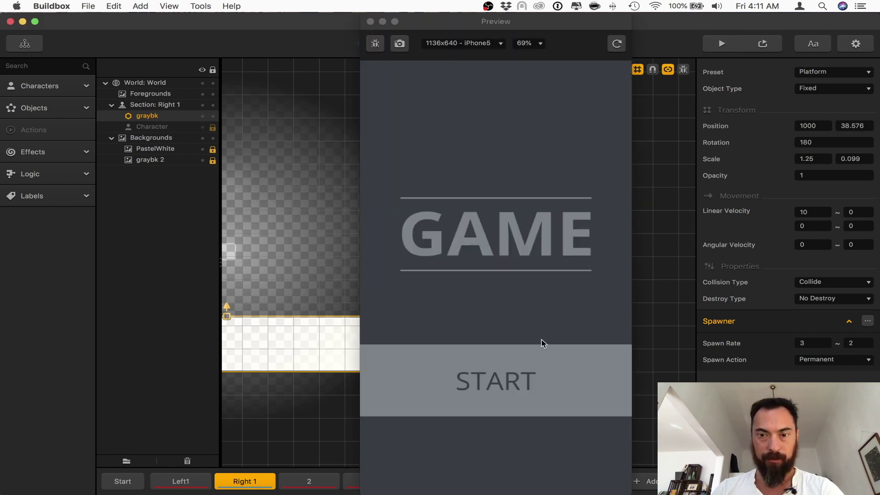
{"action": "left_click", "coordinate": [542, 349]}
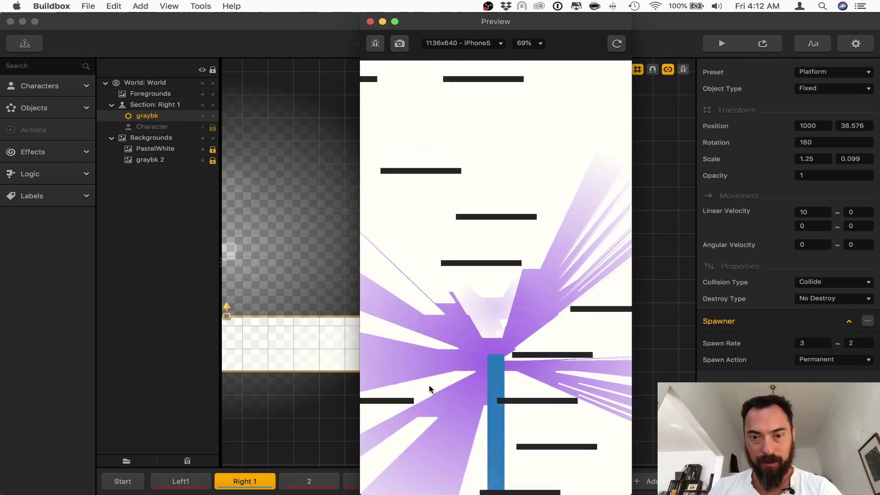
{"action": "left_click", "coordinate": [488, 444]}
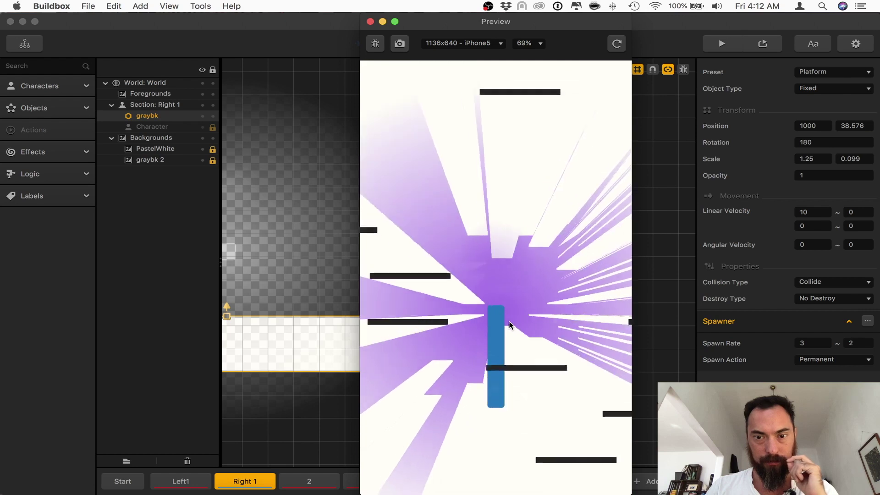
{"action": "left_click", "coordinate": [369, 22]}
Set the radius of the light centred on the block to 50 in the Character's default animation and close the editor
{"action": "left_click", "coordinate": [45, 87]}
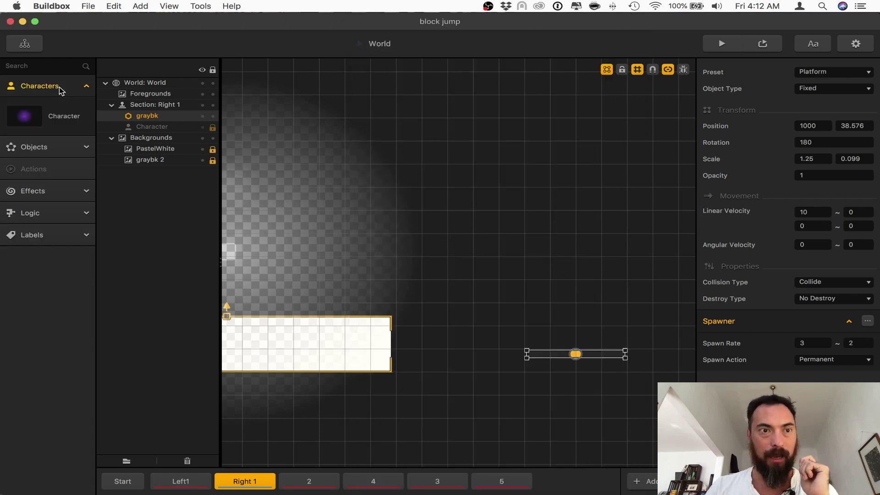
{"action": "left_click", "coordinate": [77, 113]}
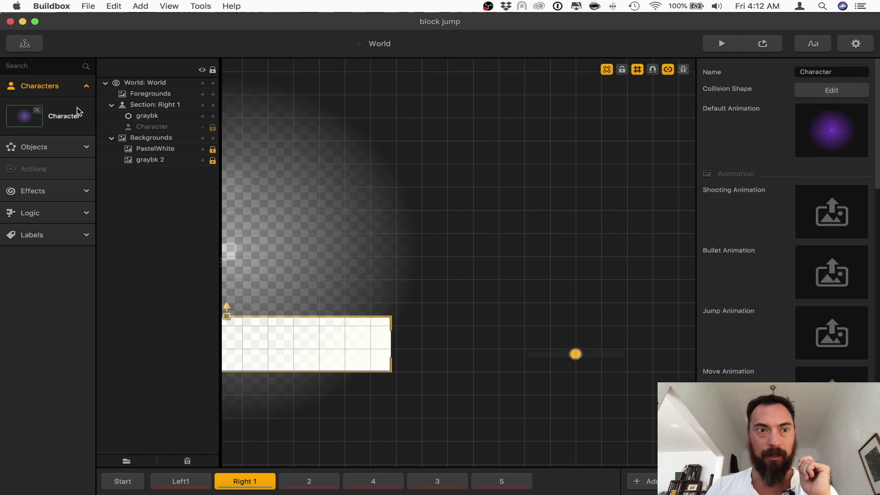
{"action": "left_click", "coordinate": [843, 112]}
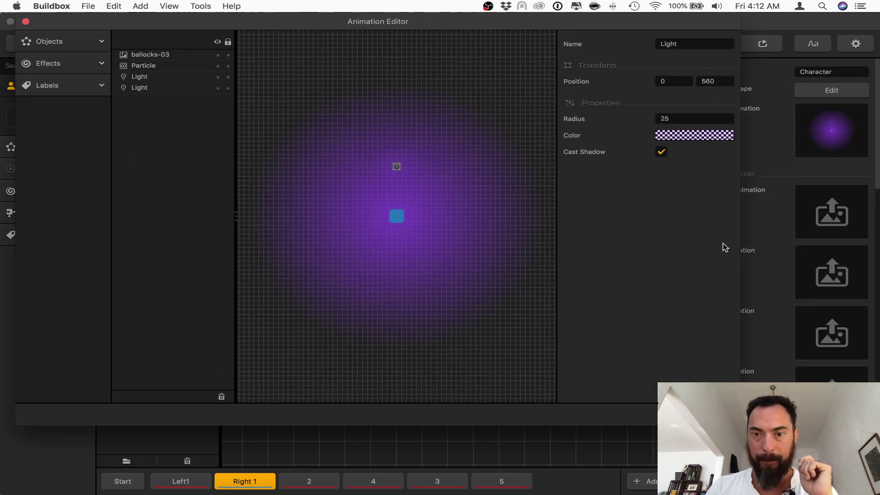
{"action": "left_click", "coordinate": [148, 89]}
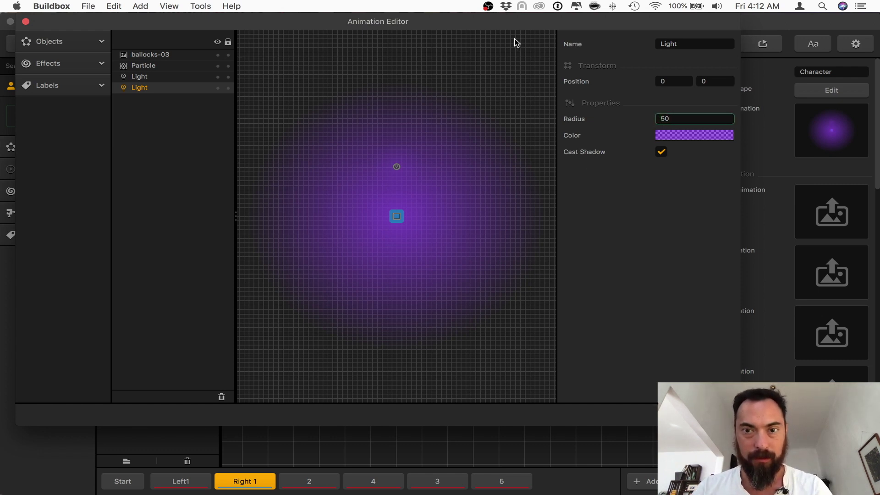
{"action": "key", "text": "Return"}
{"action": "left_click", "coordinate": [529, 116]}
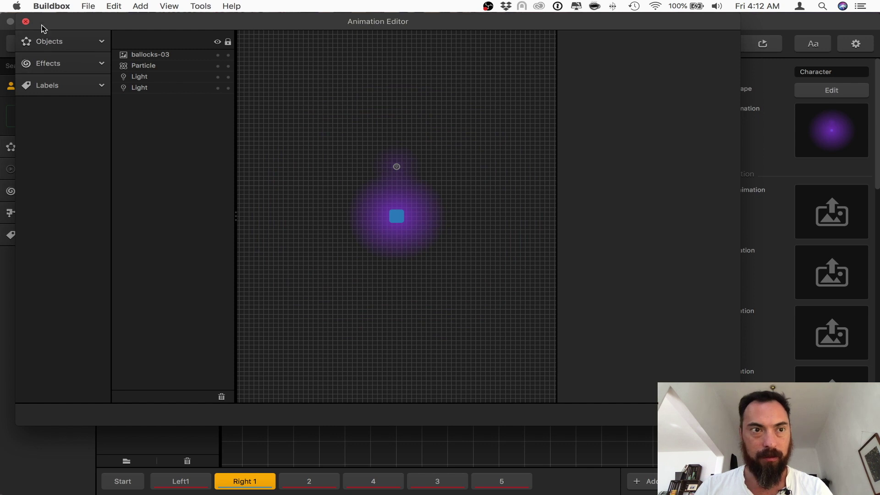
{"action": "left_click", "coordinate": [25, 22]}
Play-test the game with the Character's smaller light and close the preview
{"action": "left_click", "coordinate": [719, 43]}
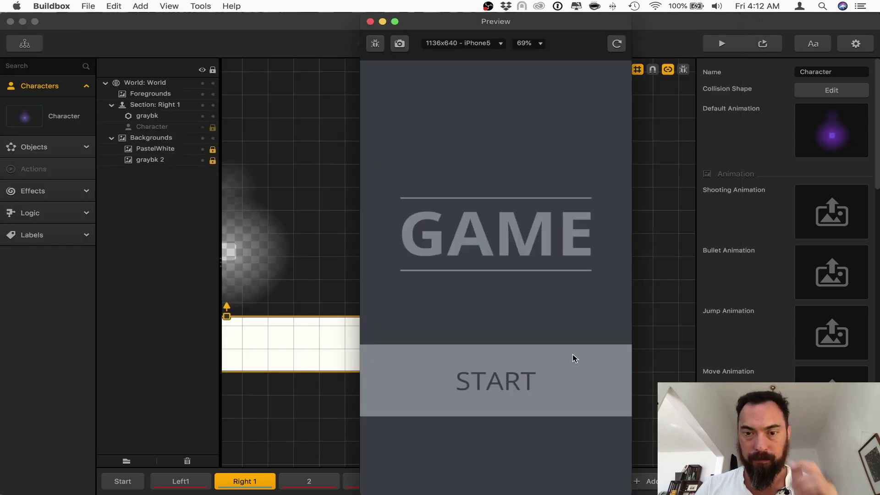
{"action": "left_click", "coordinate": [574, 356]}
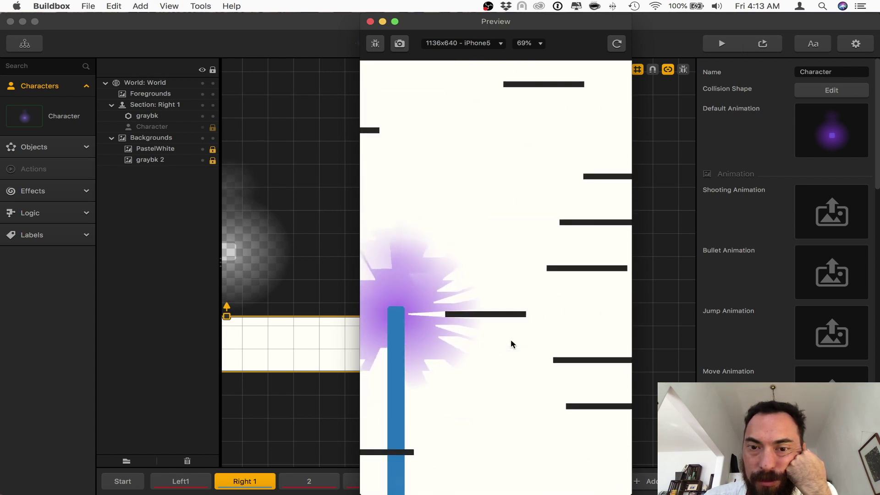
{"action": "left_click", "coordinate": [370, 22]}
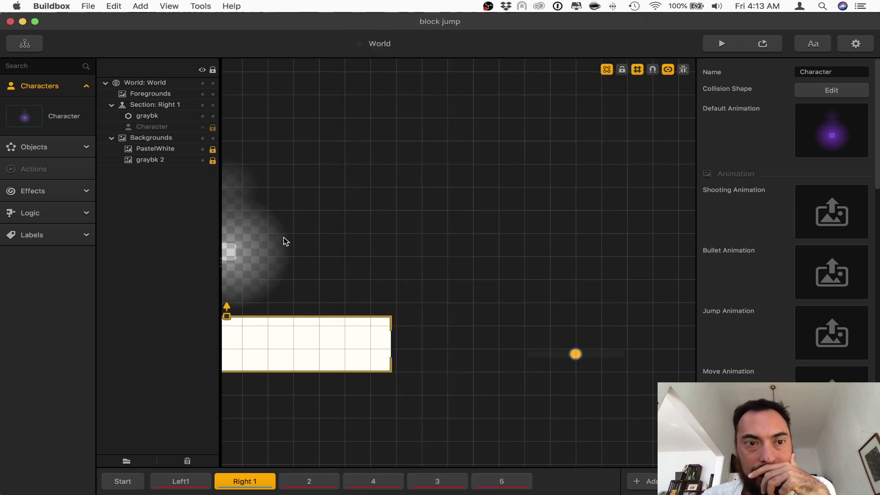
Heighten the graybk platform in section Right 1 and set its vertical scale to 0.5
{"action": "left_click", "coordinate": [601, 355]}
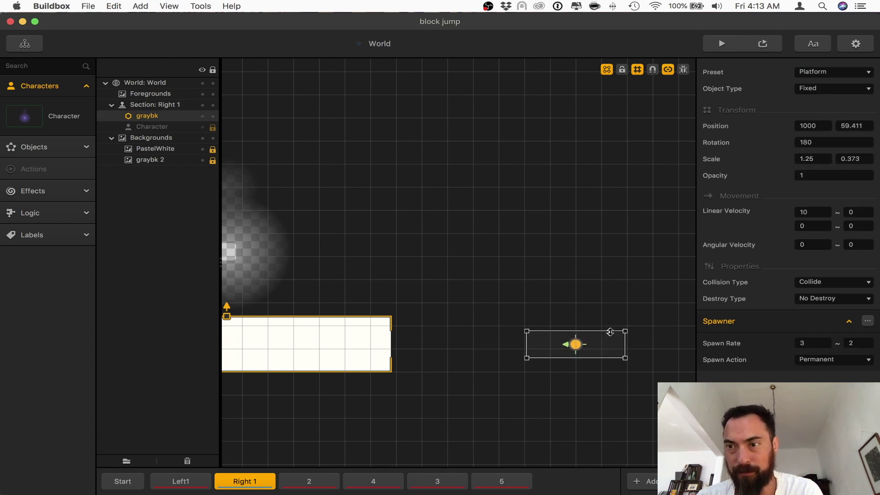
{"action": "type", "text": ".5"}
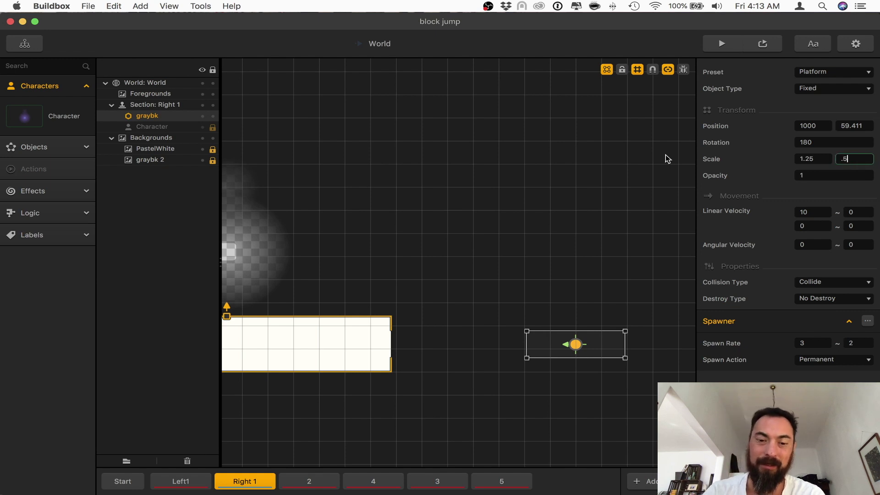
{"action": "key", "text": "Tab"}
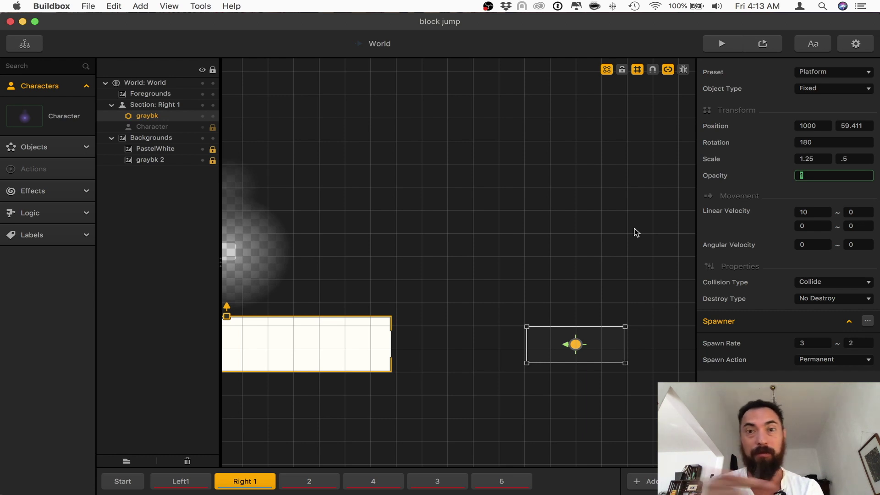
{"action": "left_click", "coordinate": [530, 277]}
Switch to the Start section and hide the PastelWhite background
{"action": "left_click", "coordinate": [199, 486]}
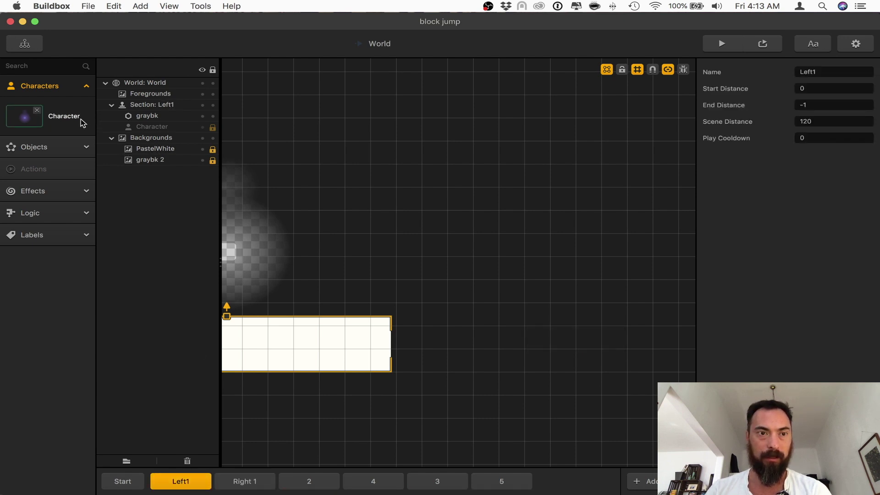
{"action": "left_click", "coordinate": [123, 481]}
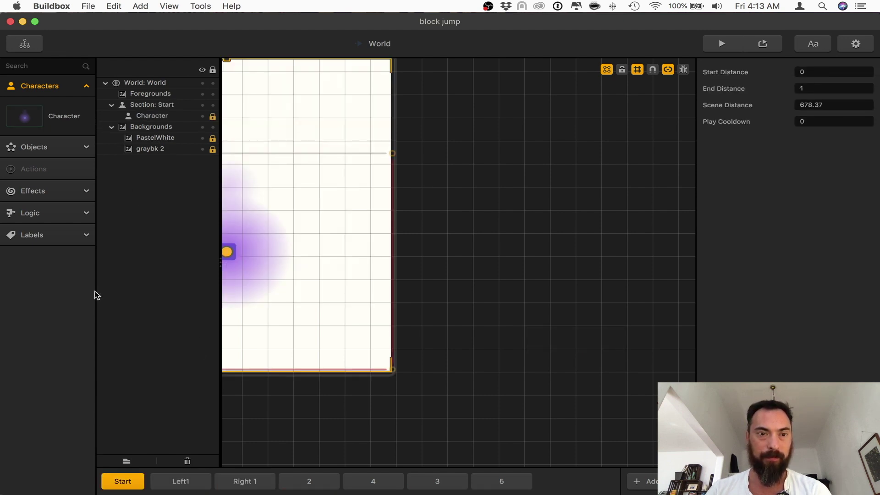
{"action": "left_click", "coordinate": [203, 138]}
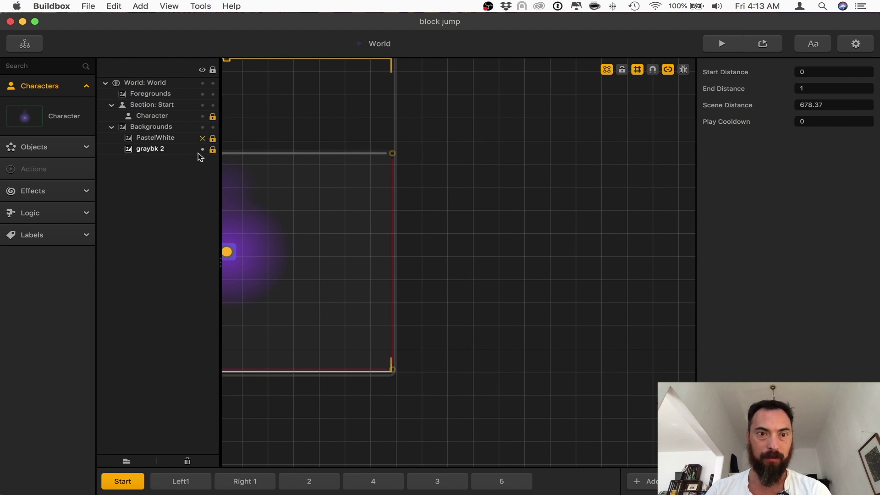
Unlock the graybk 2 background in the Start section, enlarge it to a scale of about 3.4 by 12.455, and lock it again
{"action": "left_click", "coordinate": [319, 196]}
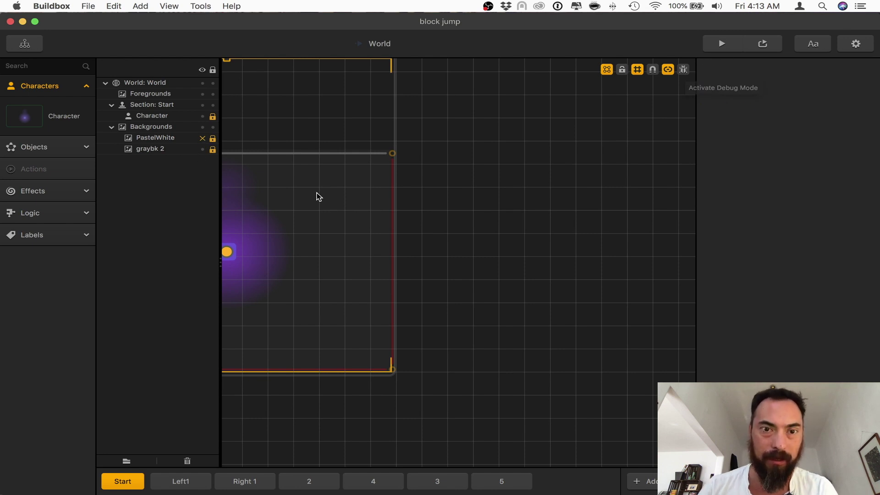
{"action": "left_click", "coordinate": [186, 153]}
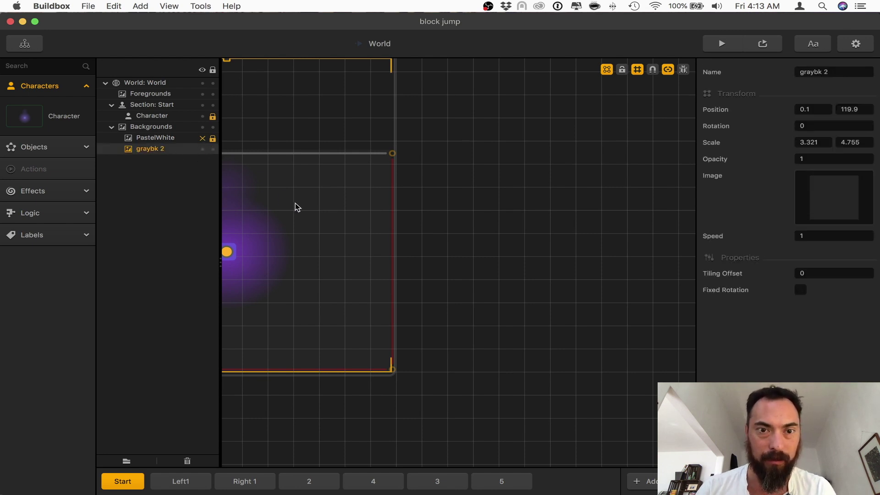
{"action": "left_click_drag", "start_coordinate": [425, 308], "coordinate": [611, 360]}
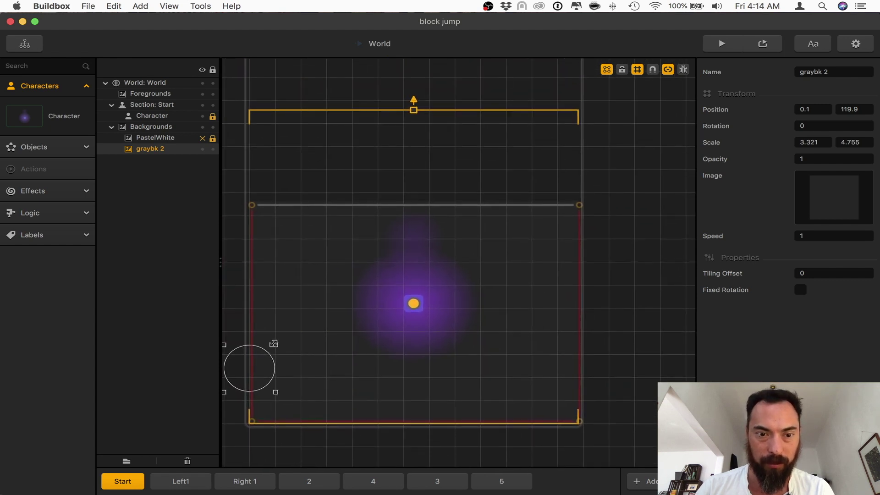
{"action": "left_click_drag", "start_coordinate": [273, 343], "coordinate": [274, 271]}
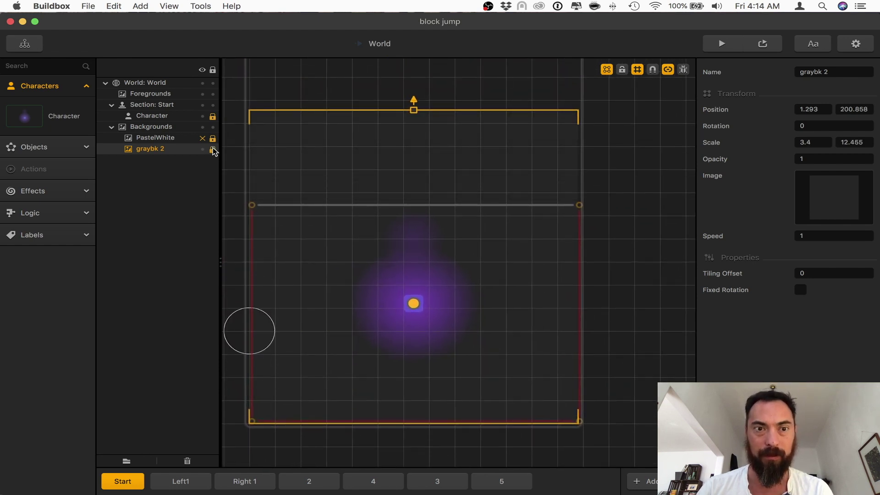
Preview the game briefly with the enlarged background, close the preview and save the project
{"action": "left_click", "coordinate": [723, 44]}
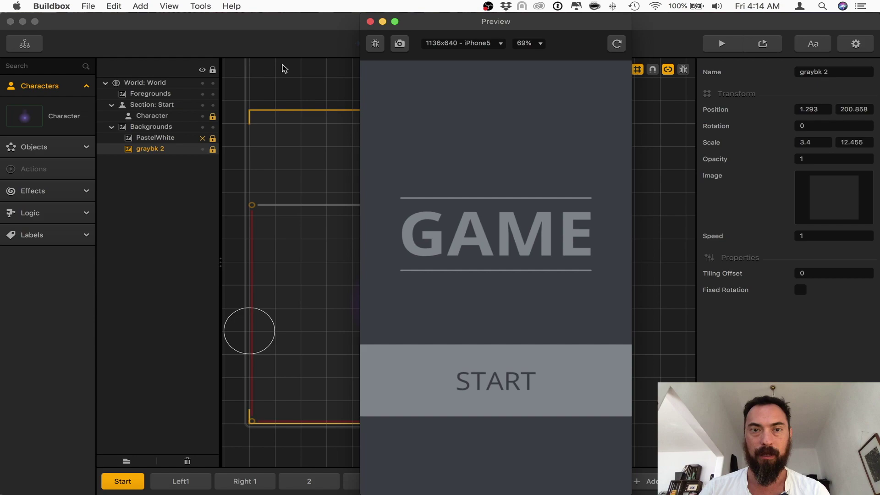
{"action": "left_click", "coordinate": [370, 22]}
{"action": "left_click", "coordinate": [623, 289]}
{"action": "key", "text": "super+s"}
Switch to Chrome and search YouTube for "timer 10 min" from the channel page
{"action": "key", "text": "ctrl+Up"}
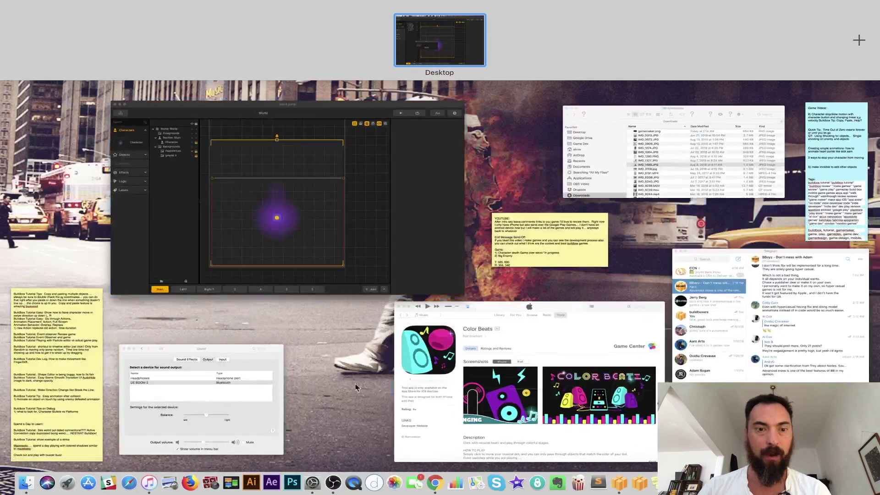
{"action": "left_click", "coordinate": [435, 482]}
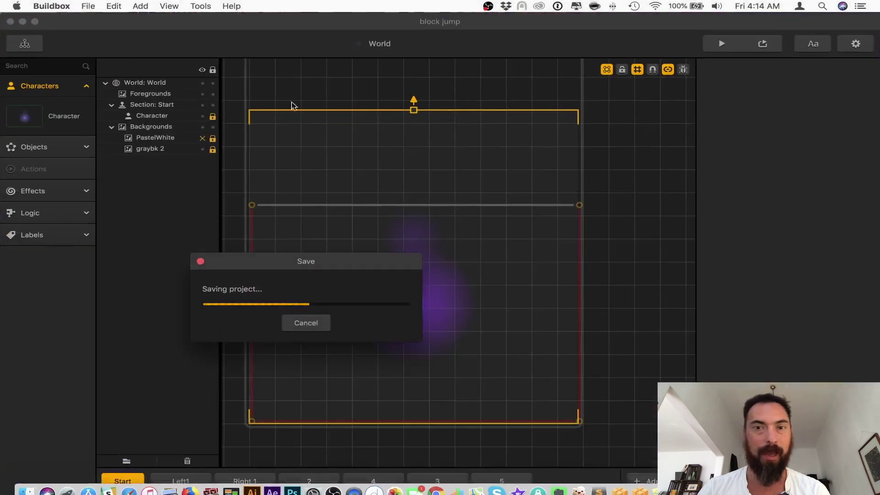
{"action": "left_click", "coordinate": [258, 29]}
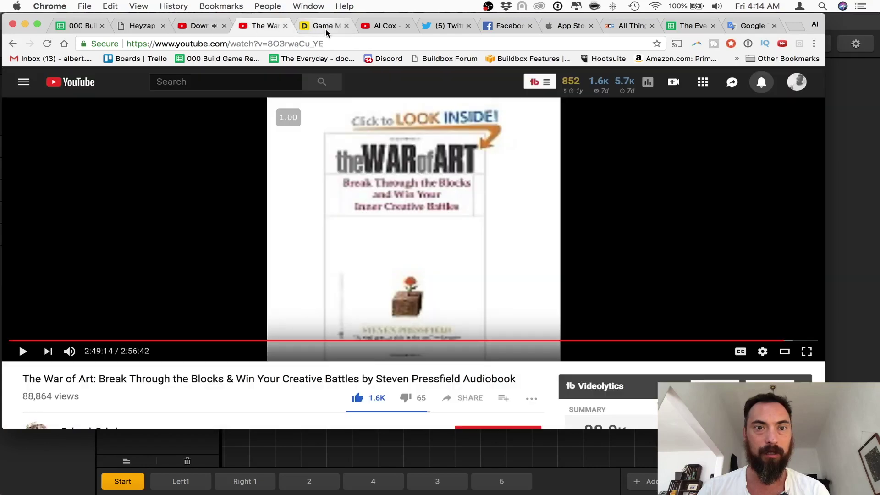
{"action": "left_click", "coordinate": [382, 26]}
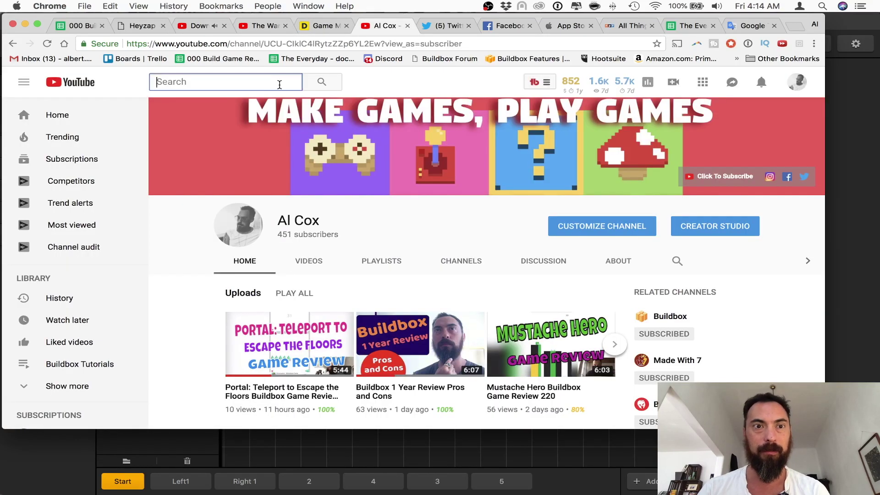
{"action": "type", "text": "timer"}
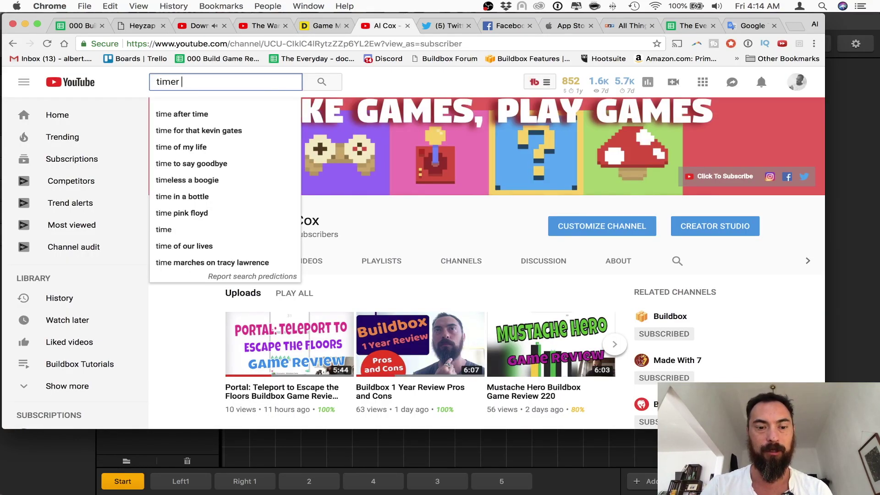
{"action": "type", "text": " 10 min"}
{"action": "key", "text": "Return"}
Play the 10 Minute Interval Timer video from the watch history, dismiss its ad and return to Buildbox
{"action": "scroll", "coordinate": [328, 211], "scroll_direction": "down", "scroll_amount": 5}
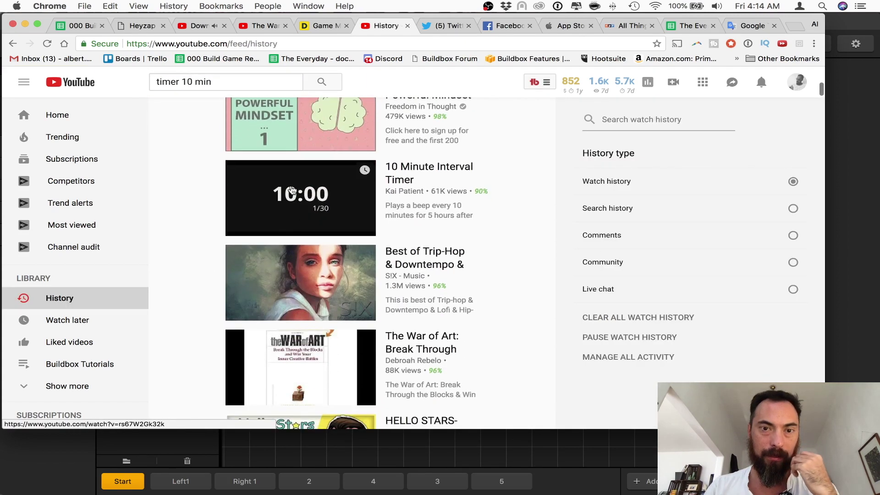
{"action": "left_click", "coordinate": [291, 190]}
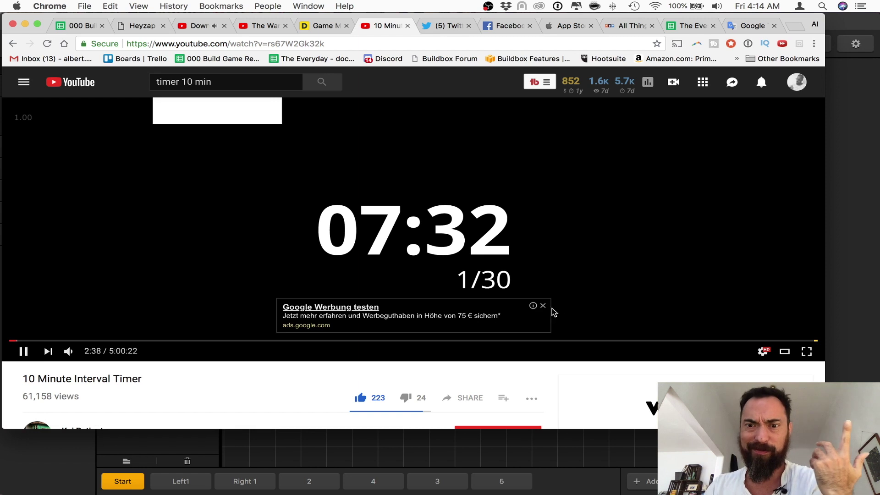
{"action": "left_click", "coordinate": [544, 305]}
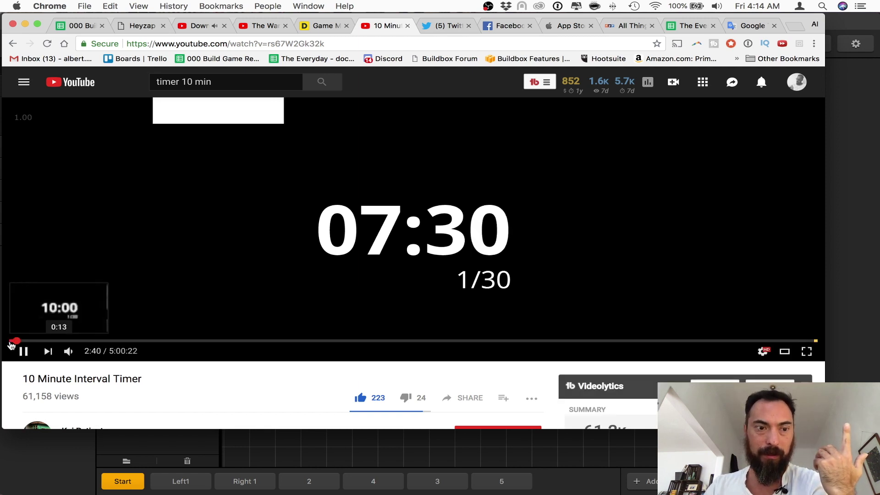
{"action": "left_click", "coordinate": [856, 203]}
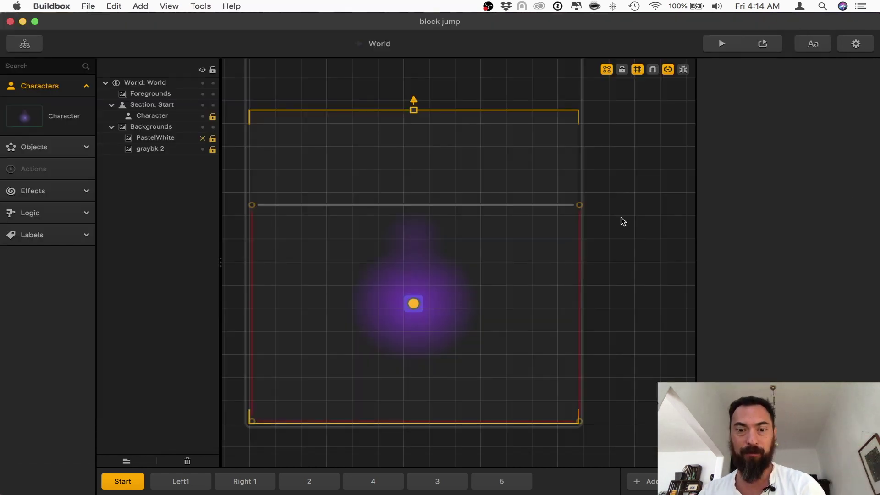
Save the project, play-test the game with the enlarged gray background and close the preview
{"action": "key", "text": "cmd+s"}
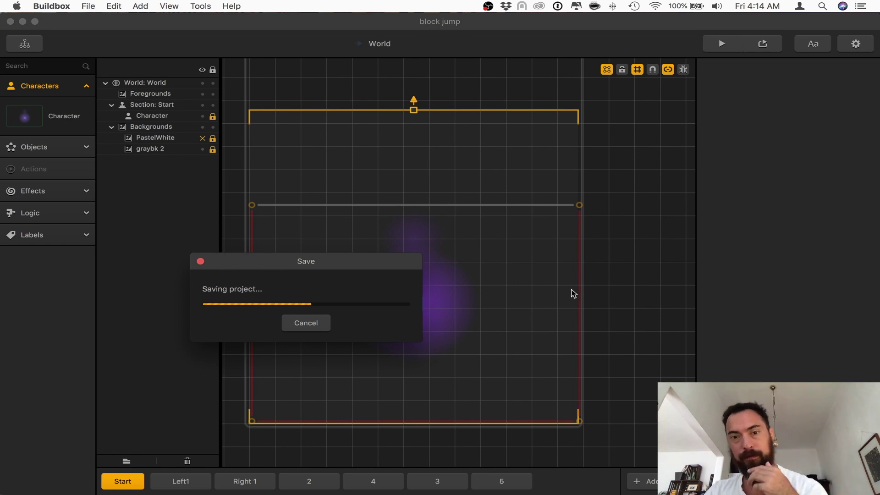
{"action": "left_click", "coordinate": [720, 44]}
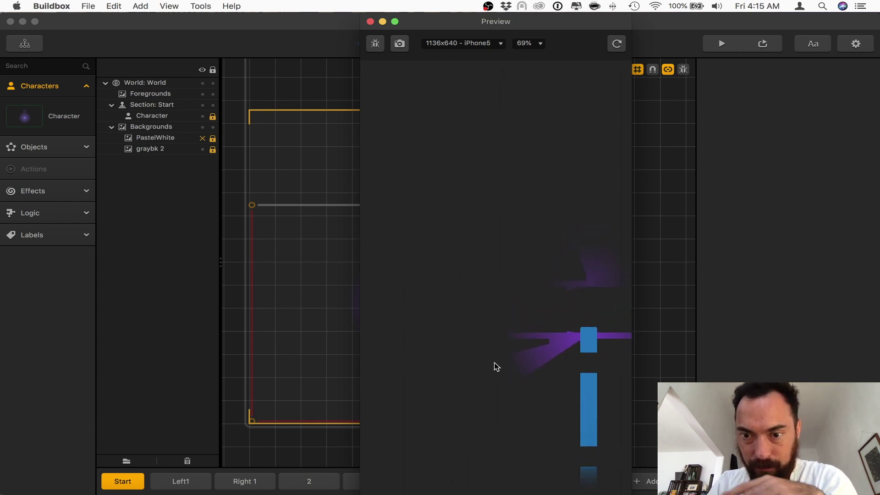
{"action": "left_click", "coordinate": [370, 21]}
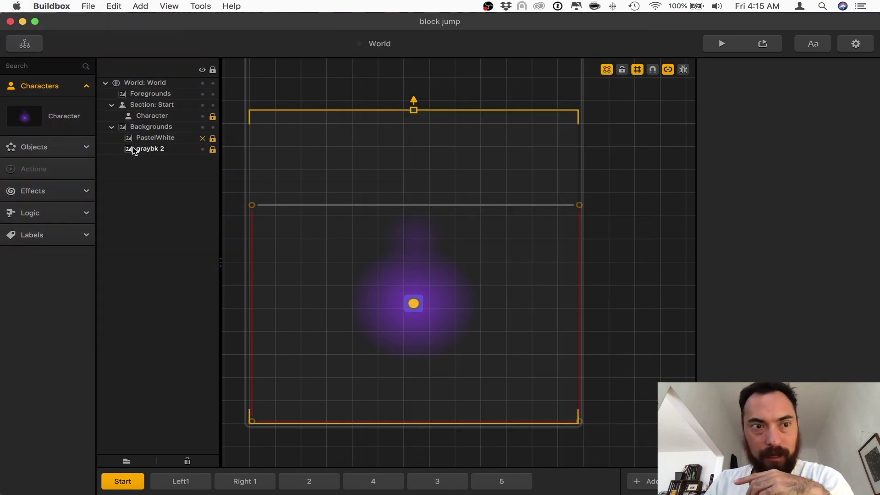
Set the radius of the light centred on the block to 75 in the Character's default animation and close the editor
{"action": "left_click", "coordinate": [66, 120]}
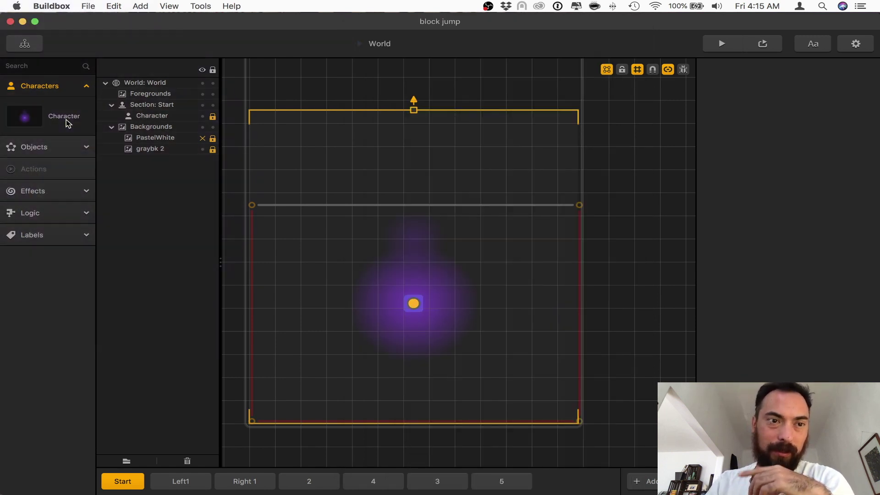
{"action": "left_click", "coordinate": [70, 123]}
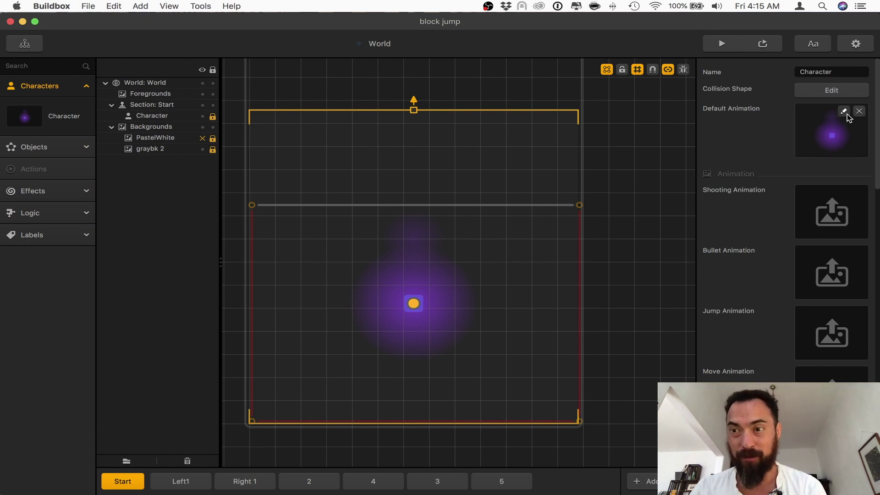
{"action": "left_click", "coordinate": [843, 111]}
{"action": "left_click", "coordinate": [702, 139]}
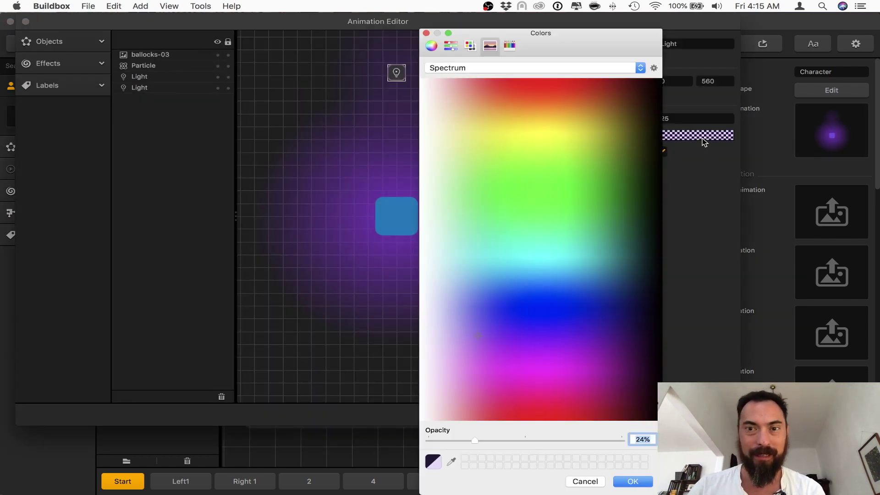
{"action": "left_click", "coordinate": [252, 57]}
{"action": "left_click", "coordinate": [152, 88]}
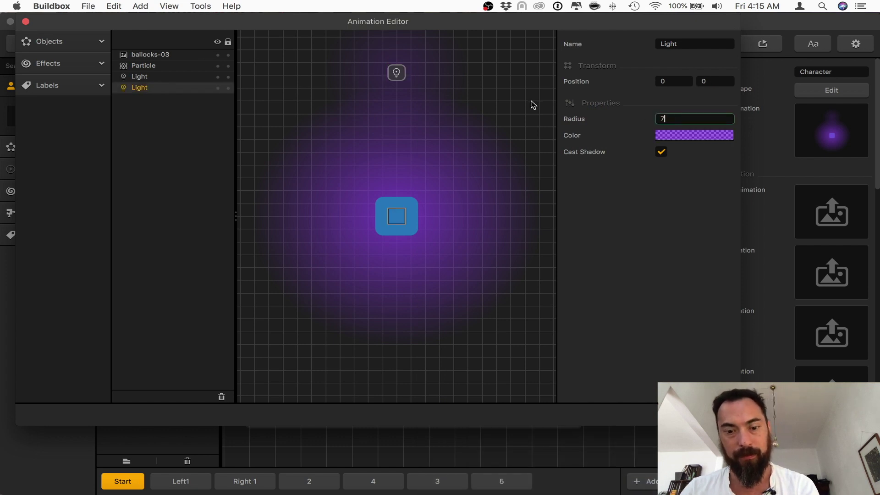
{"action": "key", "text": "Return"}
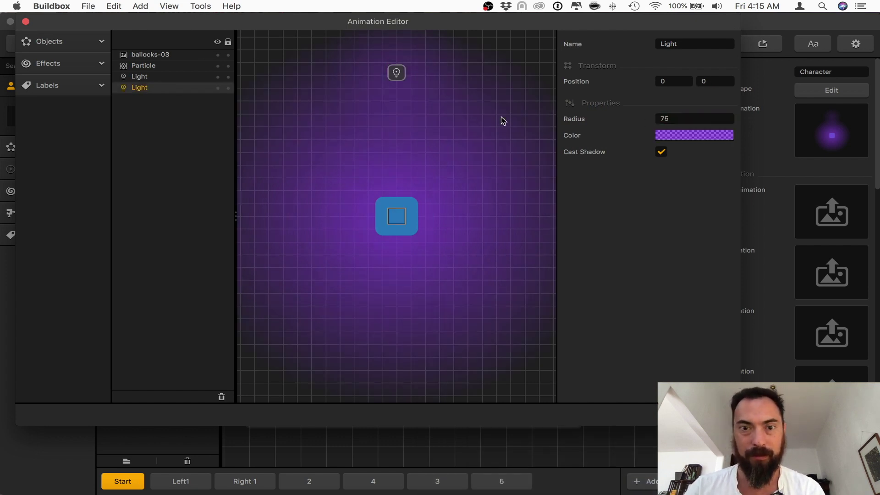
{"action": "left_click", "coordinate": [26, 22]}
Play-test the game with the Character's larger light and close the preview
{"action": "left_click", "coordinate": [722, 44]}
{"action": "left_click", "coordinate": [532, 370]}
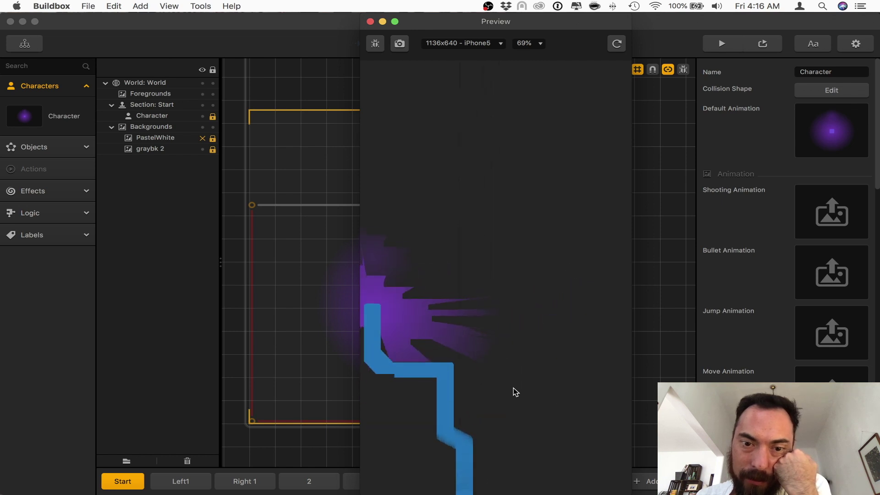
{"action": "left_click", "coordinate": [507, 419]}
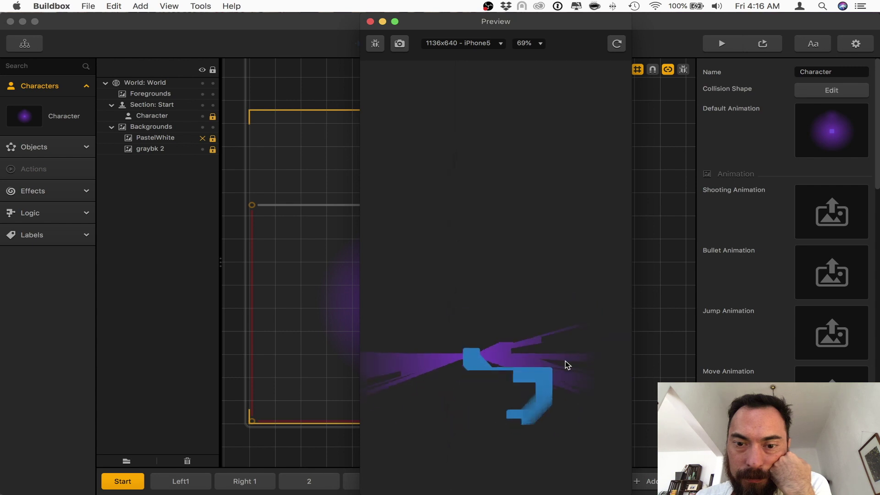
{"action": "left_click", "coordinate": [369, 22]}
Select the graybk platform in section Right 1 and open its horizontal linear velocity for editing
{"action": "left_click", "coordinate": [197, 479]}
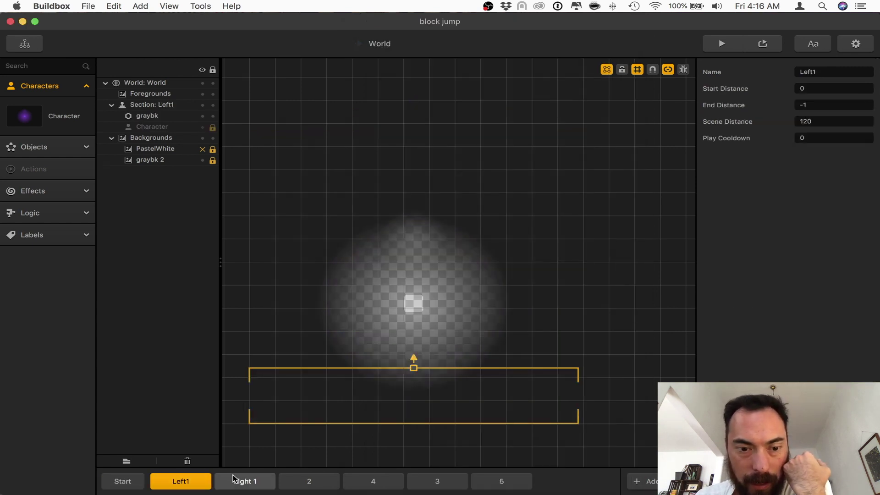
{"action": "scroll", "coordinate": [343, 452], "scroll_direction": "down", "scroll_amount": 3}
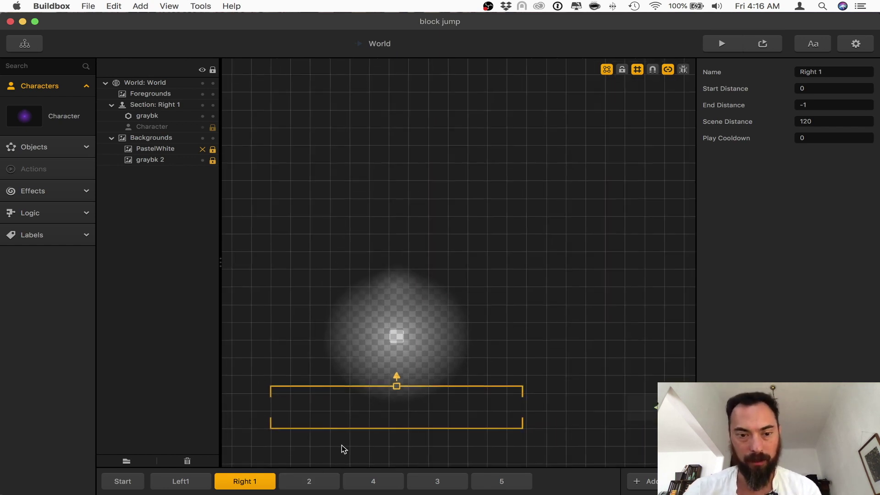
{"action": "left_click_drag", "start_coordinate": [623, 358], "coordinate": [643, 430]}
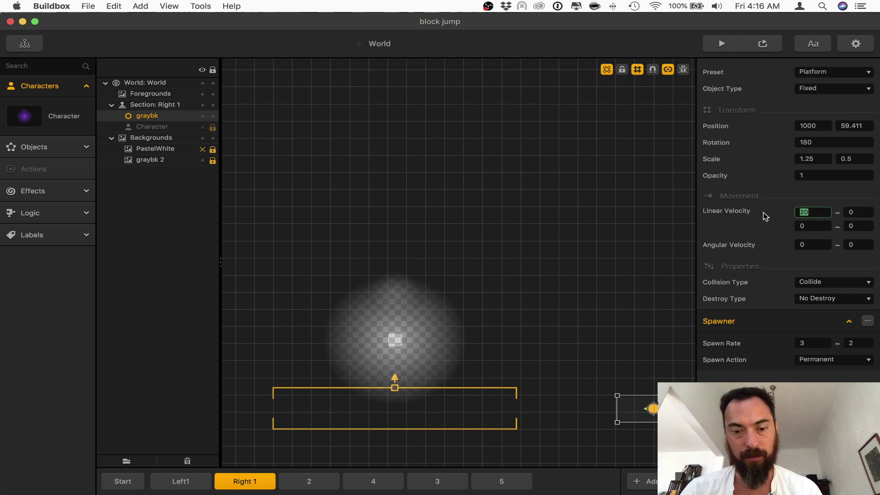
Set the graybk platform's horizontal linear velocity to 15 with a variation of 5 in section Left1
{"action": "left_click", "coordinate": [180, 481]}
{"action": "scroll", "coordinate": [297, 414], "scroll_direction": "down", "scroll_amount": 2}
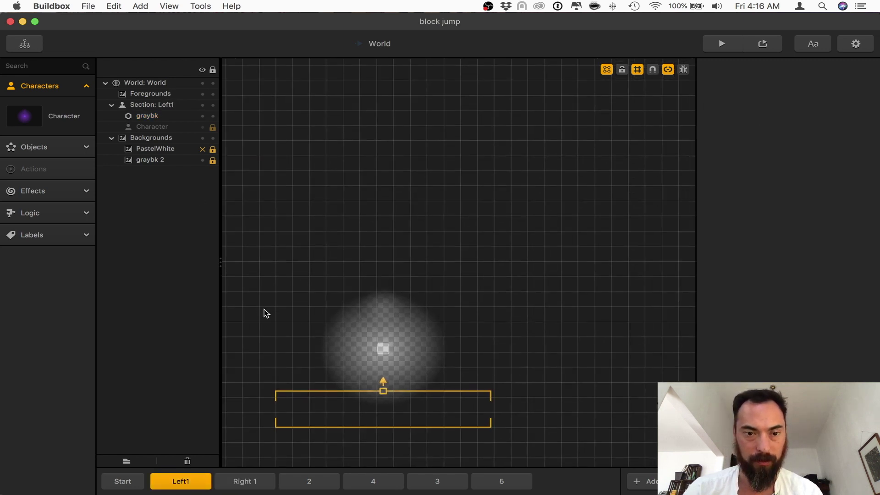
{"action": "scroll", "coordinate": [286, 353], "scroll_direction": "left", "scroll_amount": 3}
{"action": "scroll", "coordinate": [285, 353], "scroll_direction": "down", "scroll_amount": 2}
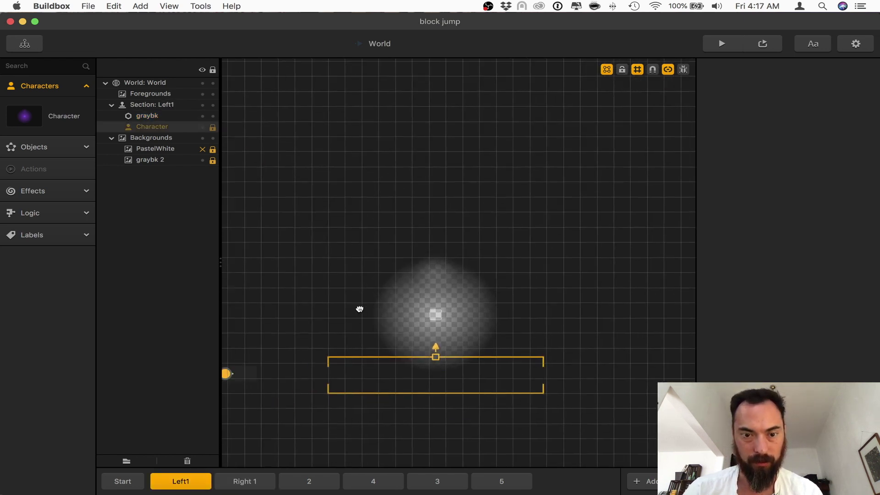
{"action": "left_click", "coordinate": [247, 360]}
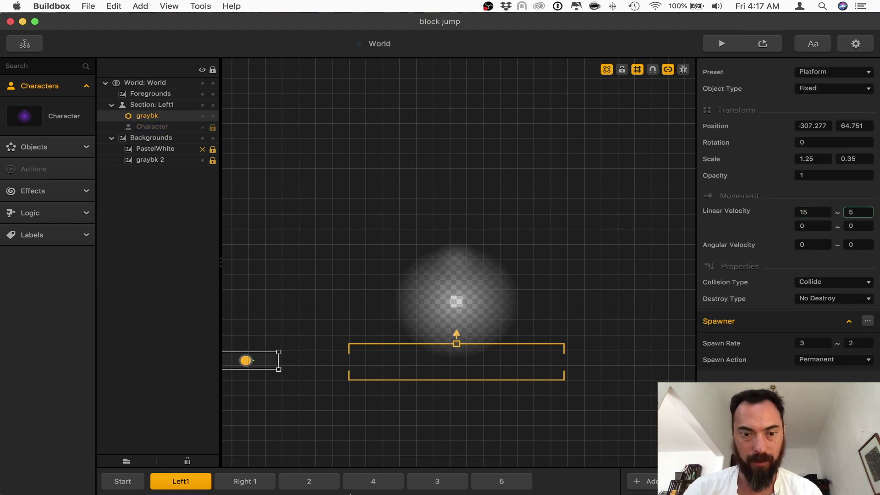
Set the graybk platform's horizontal linear velocity to 10 in section 2 and to 15 with a variation of 5 in section 4
{"action": "left_click", "coordinate": [333, 480]}
{"action": "left_click_drag", "start_coordinate": [300, 320], "coordinate": [237, 399]}
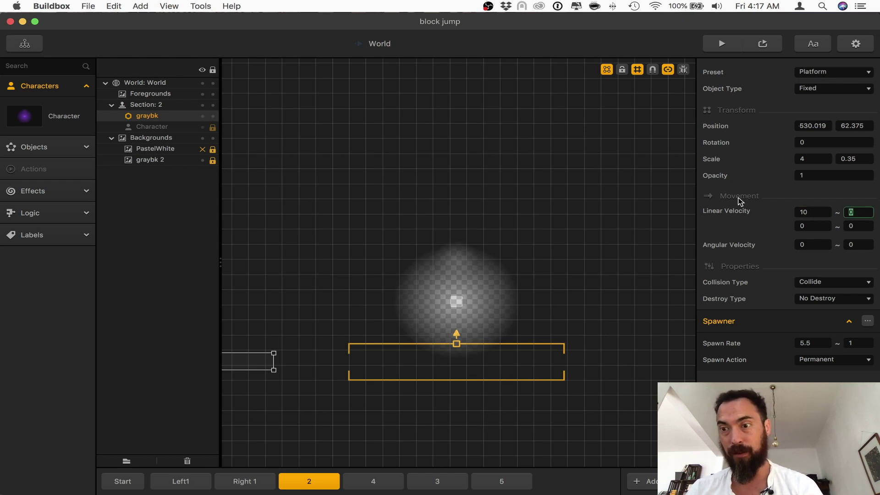
{"action": "left_click", "coordinate": [373, 481]}
{"action": "left_click_drag", "start_coordinate": [301, 316], "coordinate": [241, 394]}
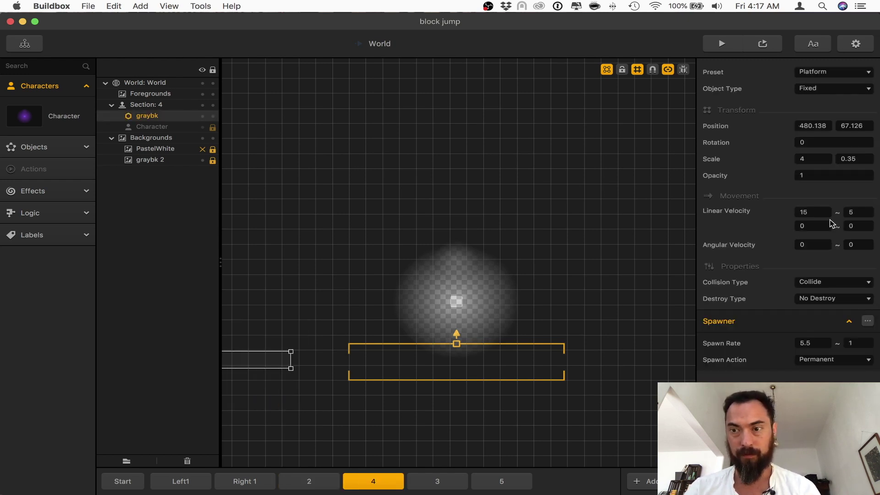
Open the graybk platform's linear velocity in section 3 and enter a new horizontal velocity for the one in section 5
{"action": "left_click", "coordinate": [453, 481]}
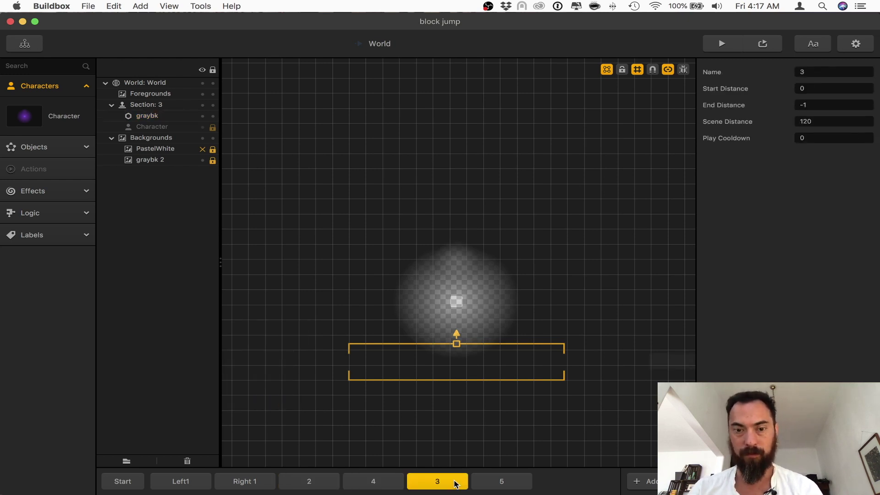
{"action": "left_click_drag", "start_coordinate": [624, 331], "coordinate": [678, 409]}
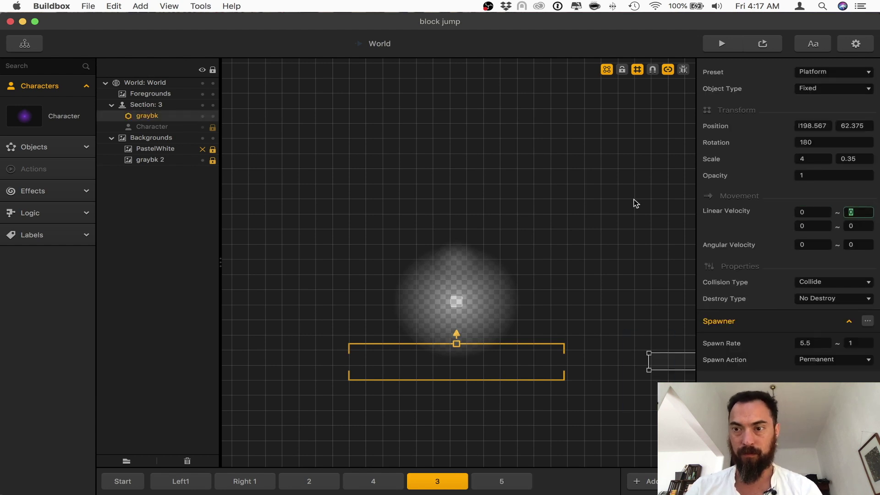
{"action": "left_click", "coordinate": [502, 481]}
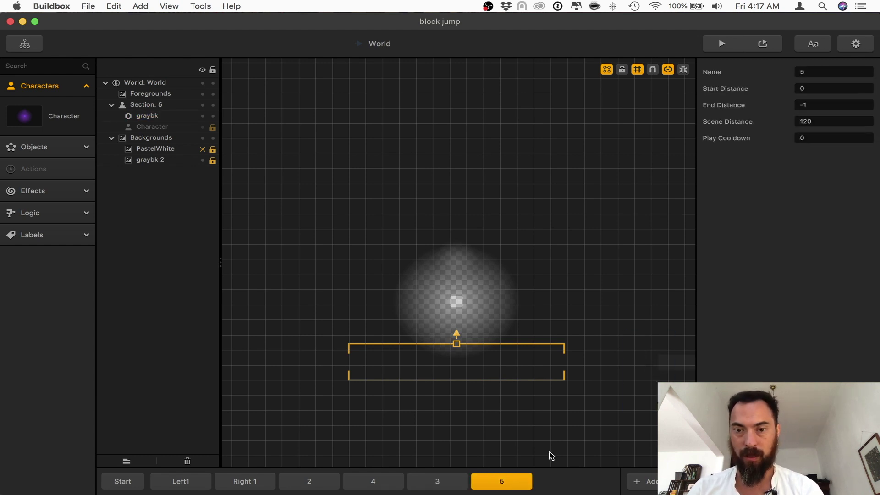
{"action": "left_click_drag", "start_coordinate": [632, 317], "coordinate": [692, 390]}
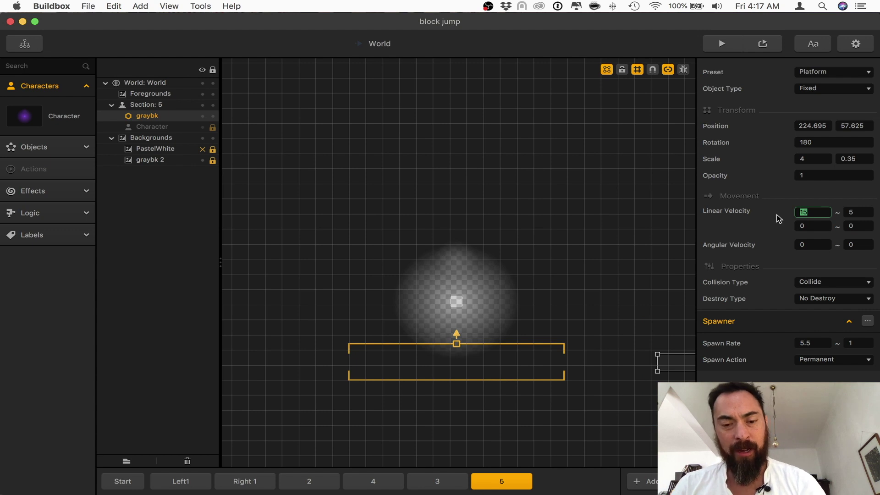
{"action": "type", "text": "2"}
Set the graybk platform's horizontal linear velocity to 25 in section 4 and make the PastelWhite background visible
{"action": "left_click", "coordinate": [385, 456]}
{"action": "left_click", "coordinate": [383, 481]}
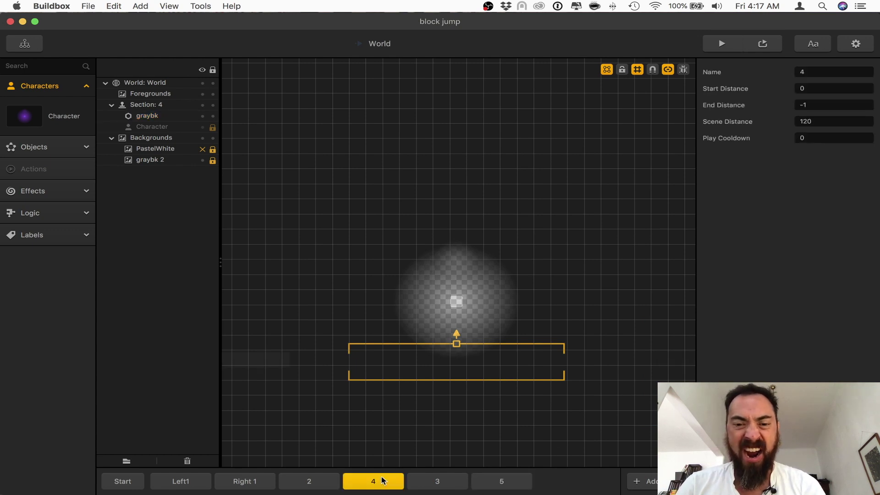
{"action": "left_click_drag", "start_coordinate": [279, 399], "coordinate": [641, 293]}
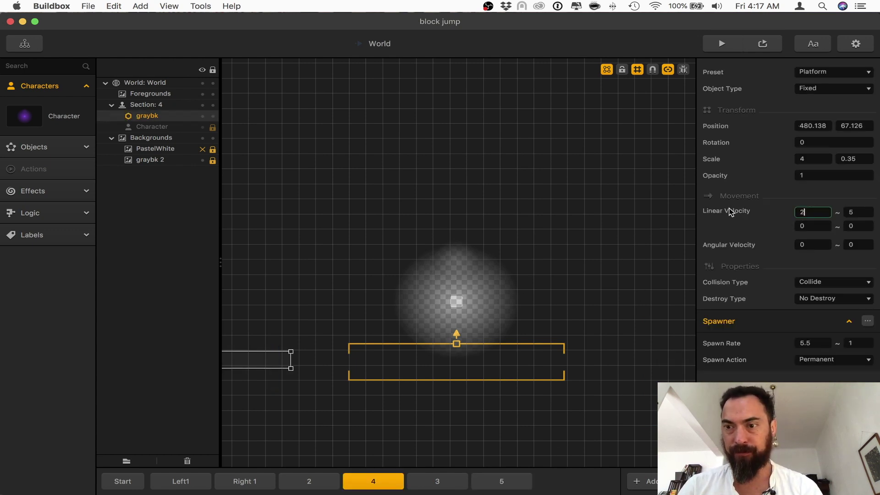
{"action": "left_click", "coordinate": [201, 150]}
Play-test the game with the PastelWhite background and faster platforms, steering the Character both ways, and close the preview
{"action": "left_click", "coordinate": [733, 48]}
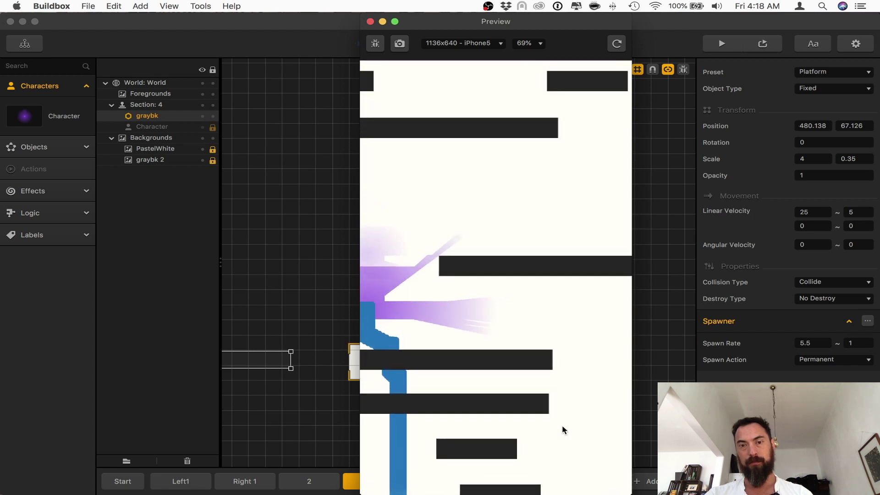
{"action": "left_click", "coordinate": [562, 427]}
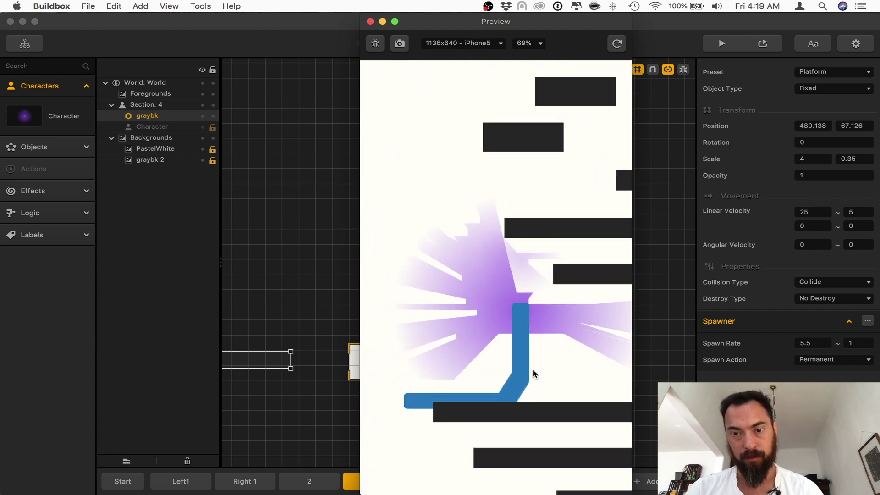
{"action": "key", "text": "Right"}
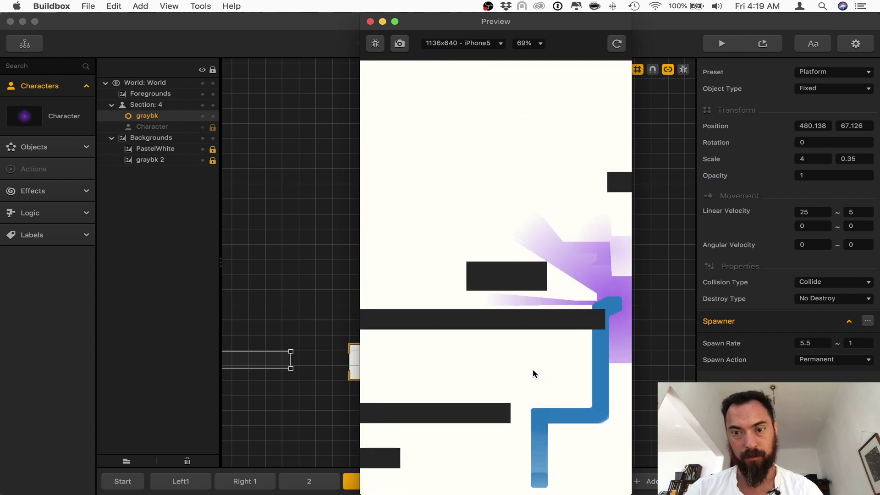
{"action": "key", "text": "Left"}
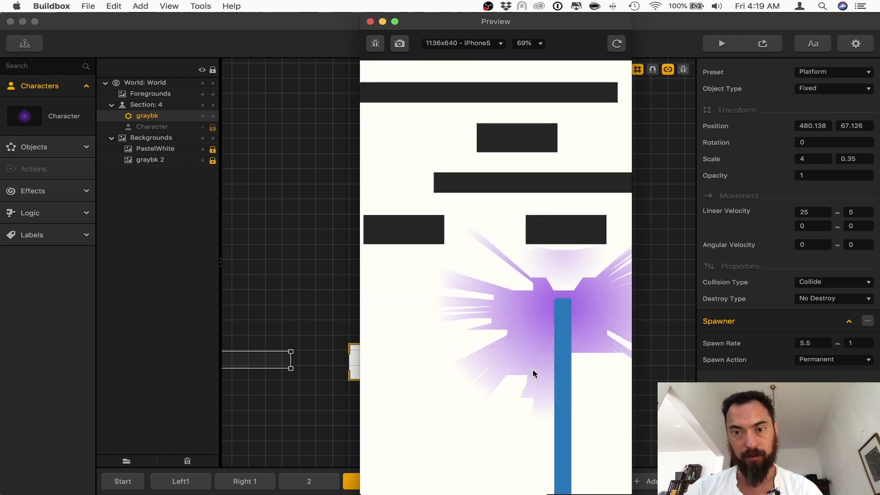
{"action": "left_click", "coordinate": [370, 22]}
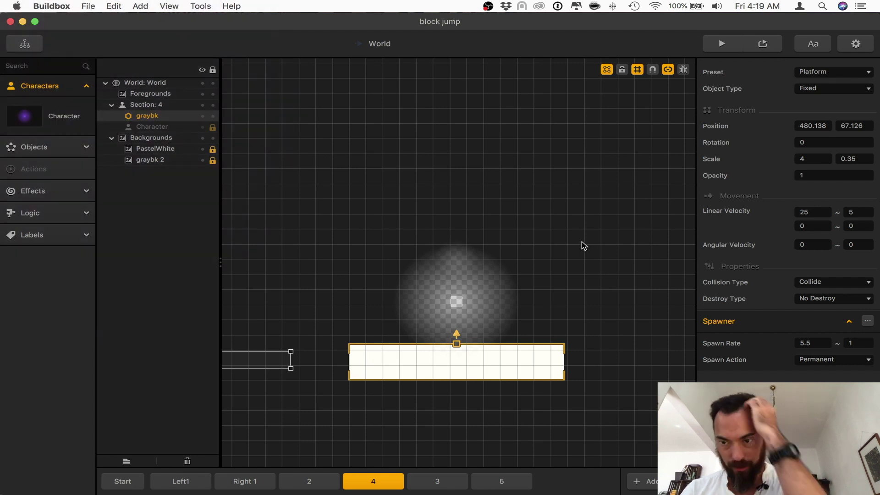
Set the Character's Jump Timeout to 99 in its gameplay settings
{"action": "left_click", "coordinate": [71, 118]}
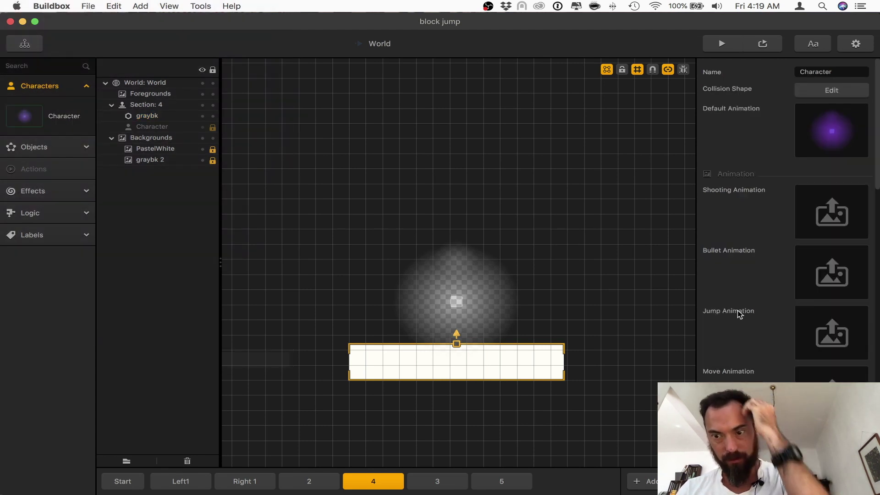
{"action": "scroll", "coordinate": [739, 313], "scroll_direction": "down", "scroll_amount": 15}
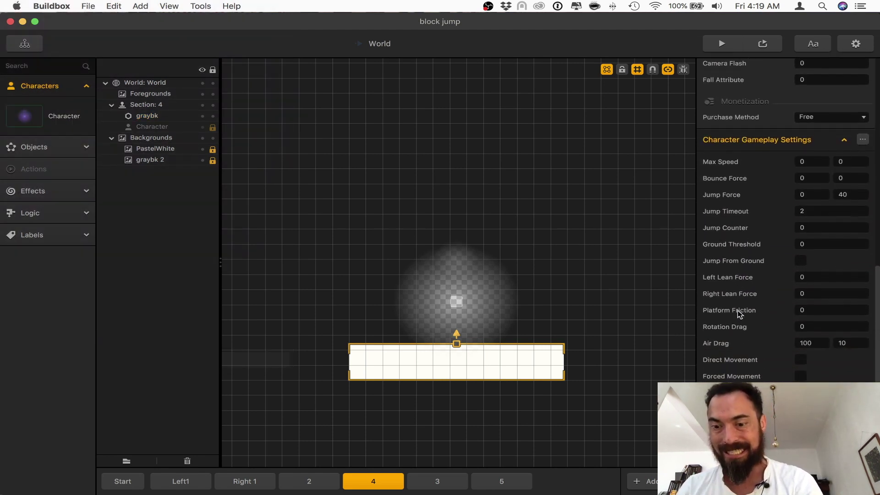
{"action": "scroll", "coordinate": [740, 312], "scroll_direction": "down", "scroll_amount": 10}
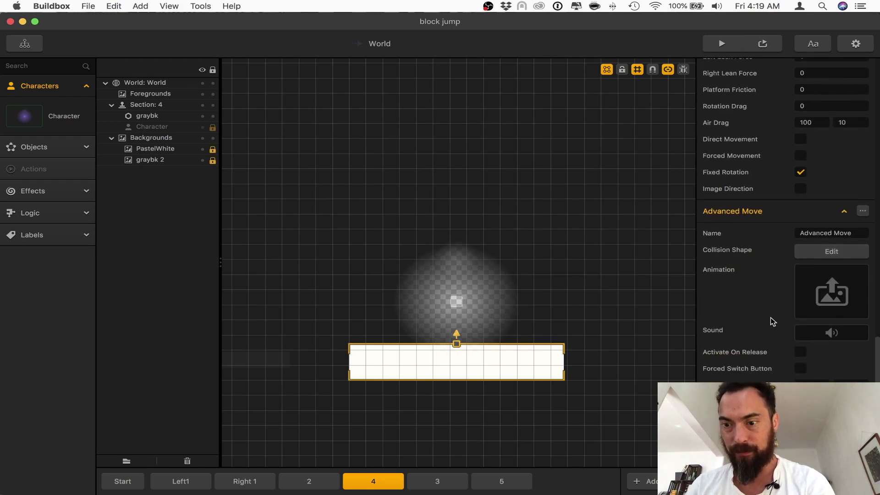
{"action": "scroll", "coordinate": [773, 382], "scroll_direction": "up", "scroll_amount": 5}
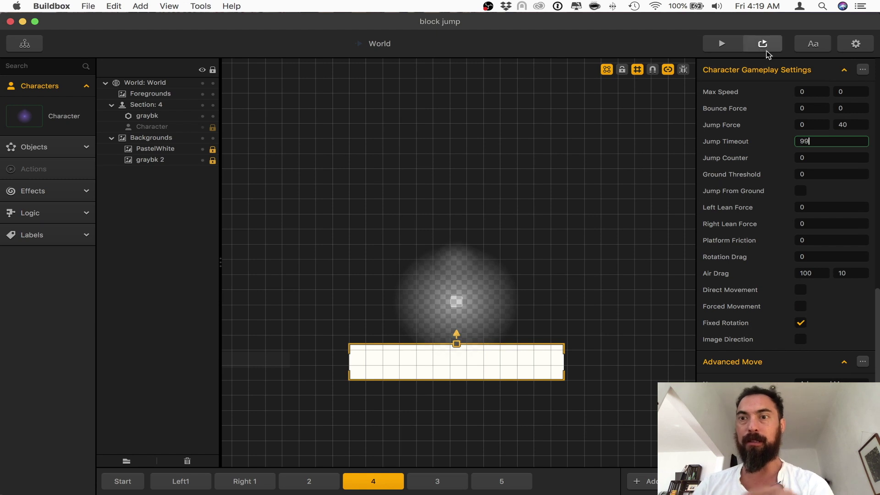
Play-test the game with the Character's longer Jump Timeout and close the preview
{"action": "left_click", "coordinate": [718, 43]}
{"action": "left_click", "coordinate": [519, 387]}
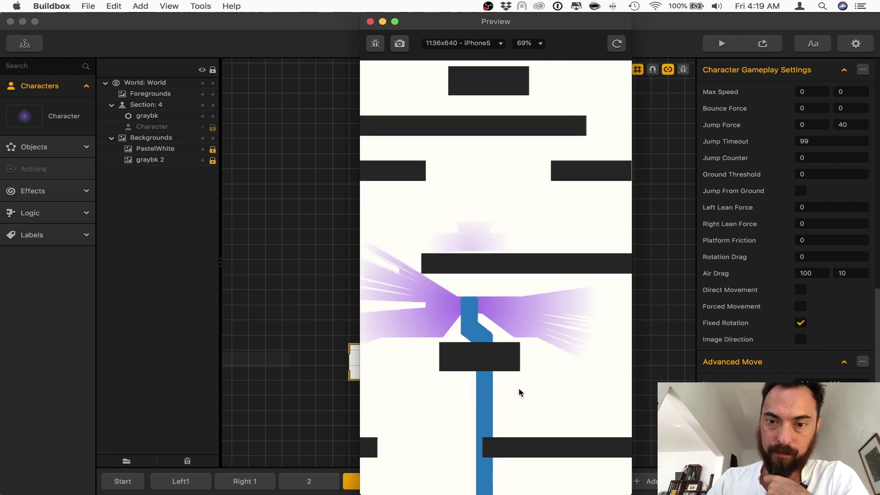
{"action": "left_click", "coordinate": [370, 22]}
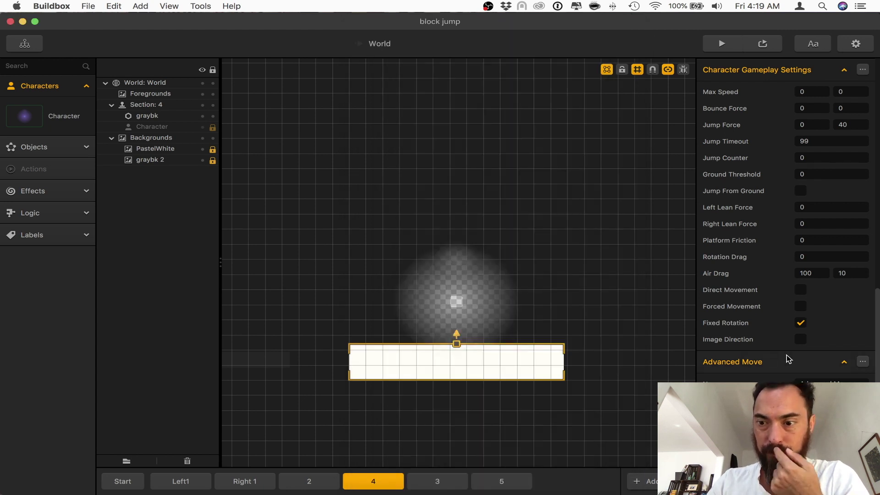
Review the Character's Advanced Move settings and run another brief preview of the game
{"action": "scroll", "coordinate": [788, 359], "scroll_direction": "down", "scroll_amount": 4}
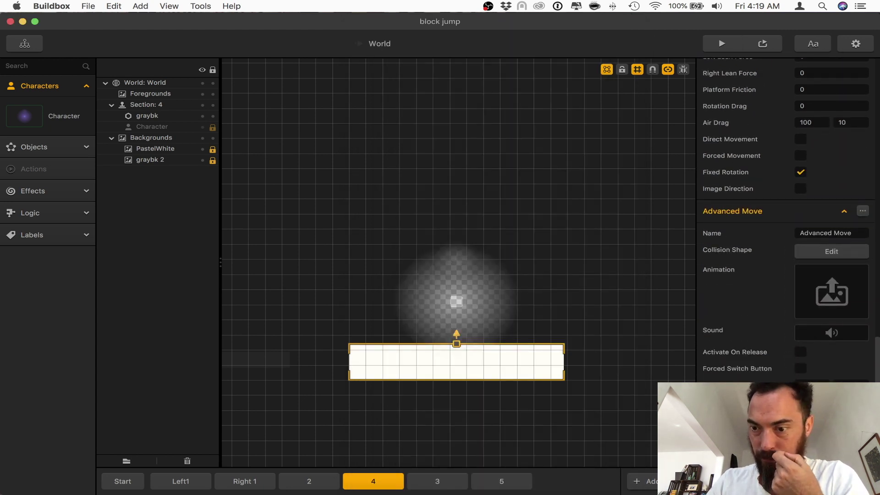
{"action": "scroll", "coordinate": [788, 359], "scroll_direction": "down", "scroll_amount": 1}
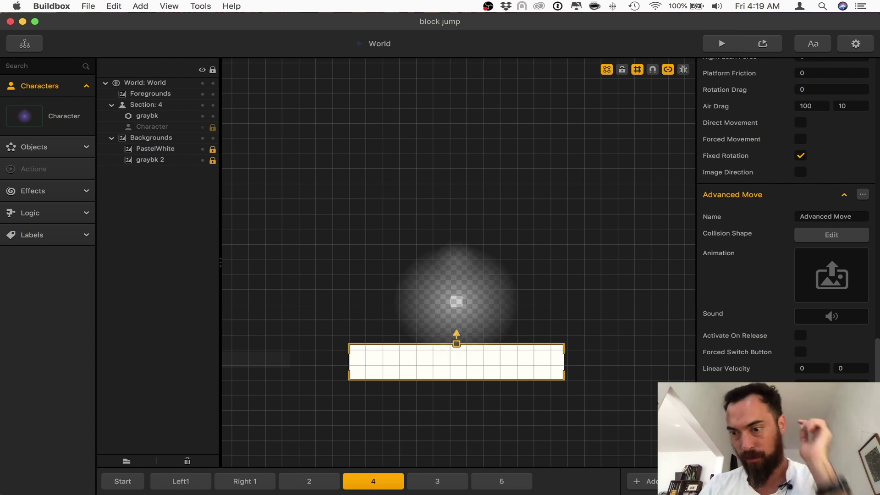
{"action": "scroll", "coordinate": [820, 348], "scroll_direction": "up", "scroll_amount": 1}
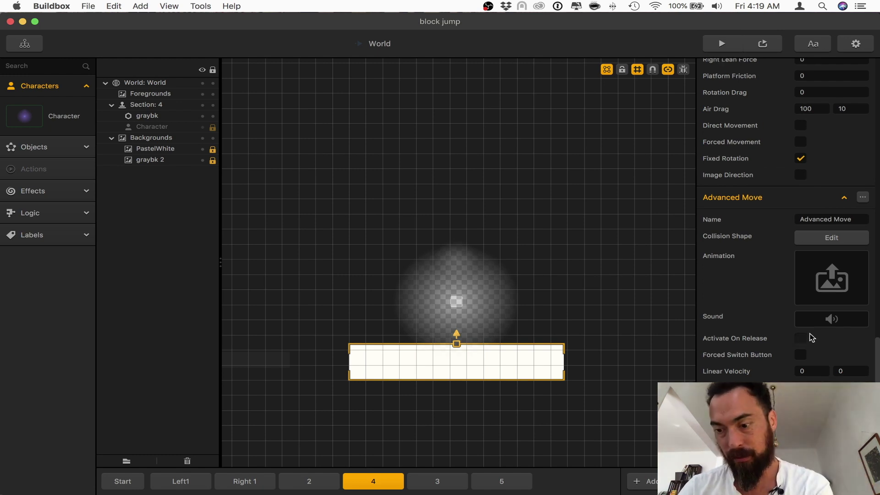
{"action": "left_click", "coordinate": [722, 44]}
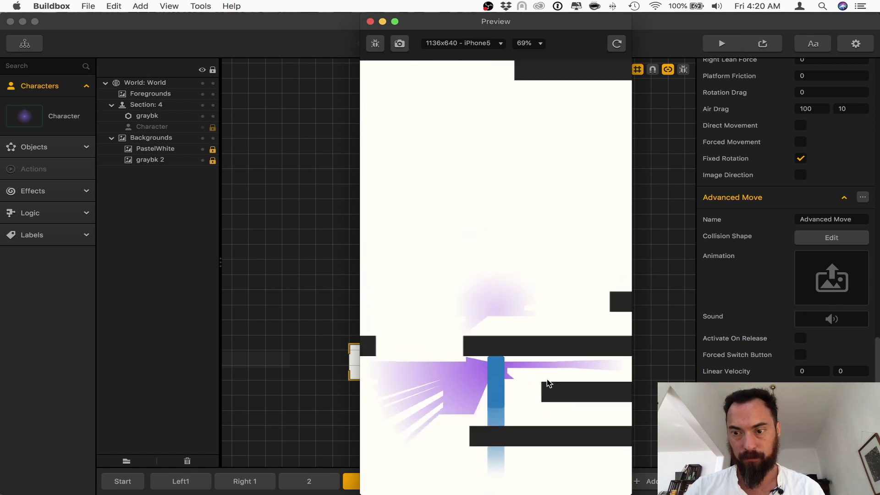
{"action": "key", "text": "super+w"}
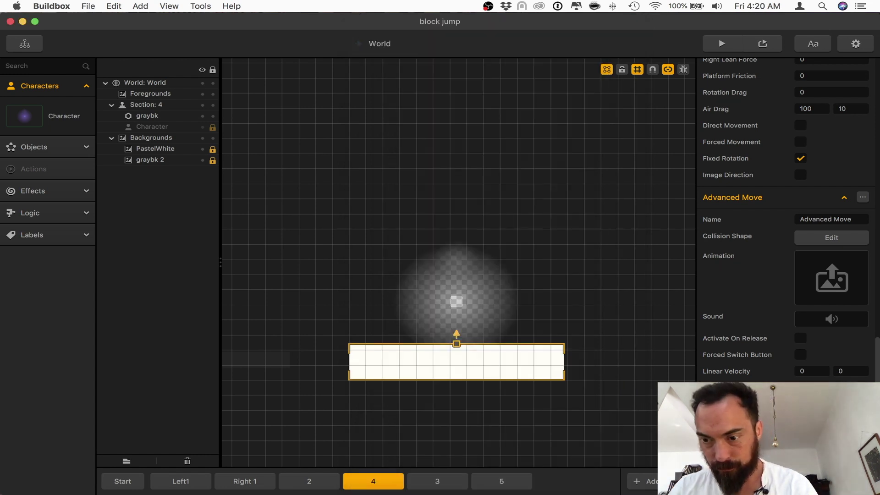
Enable Forced Switch Button in the Character's Advanced Move settings and launch the preview
{"action": "scroll", "coordinate": [763, 296], "scroll_direction": "up", "scroll_amount": 20}
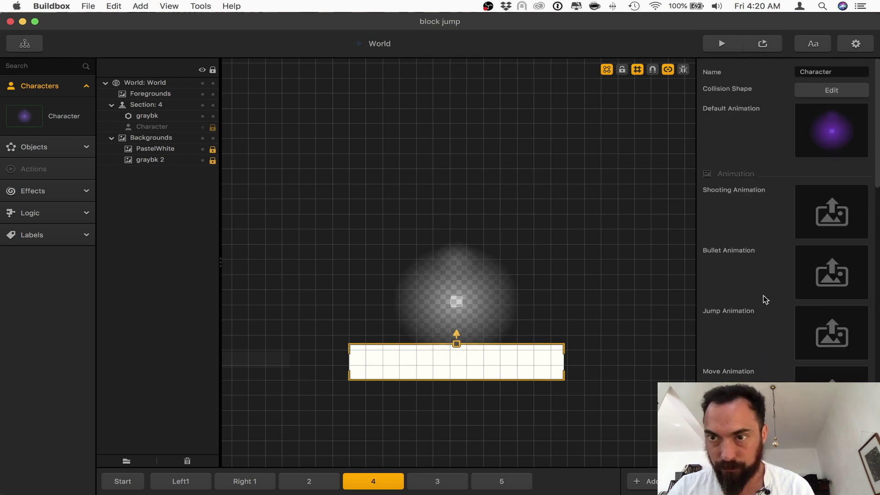
{"action": "scroll", "coordinate": [763, 295], "scroll_direction": "down", "scroll_amount": 20}
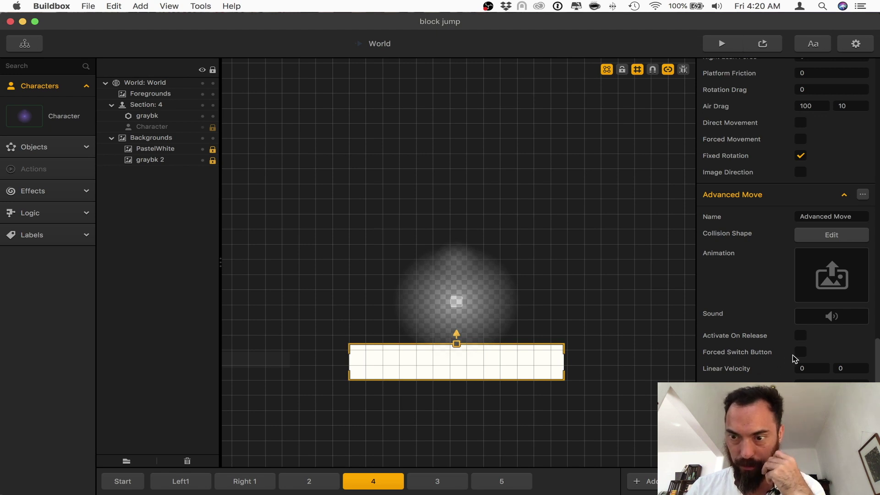
{"action": "left_click", "coordinate": [723, 44]}
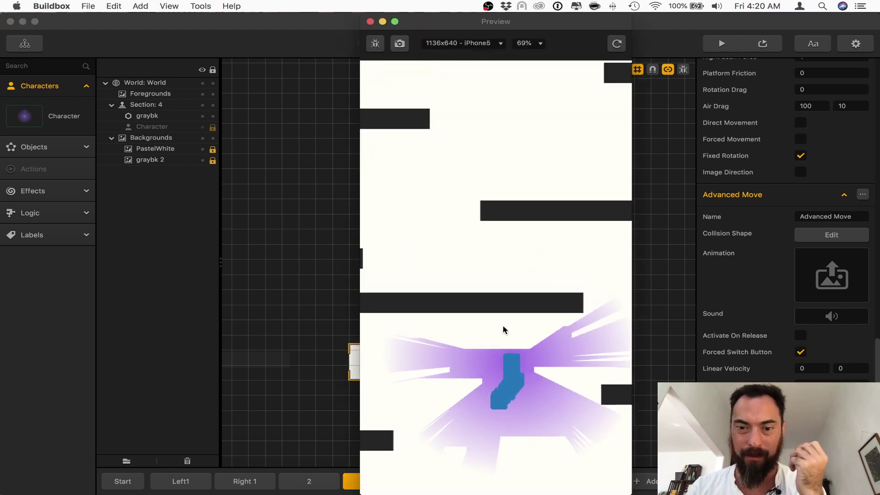
Restart the previewed game, steer the Character left and right to test the forced switch behavior, and close the preview
{"action": "left_click", "coordinate": [617, 44]}
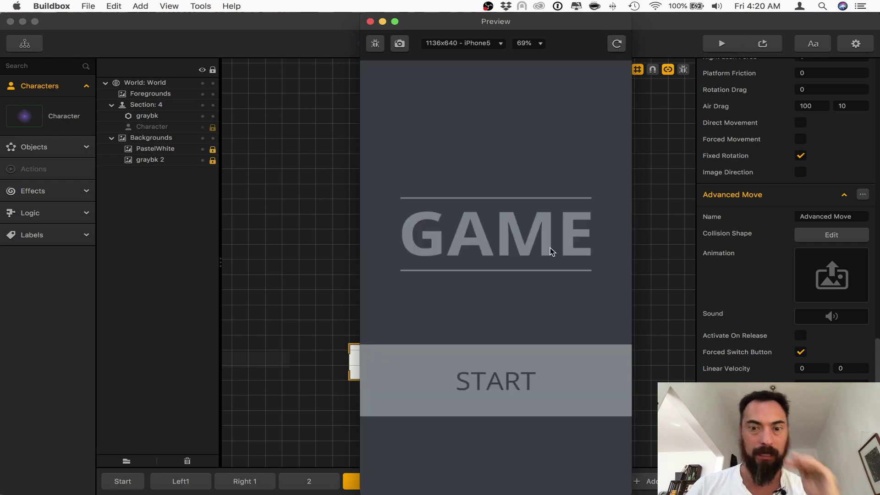
{"action": "left_click", "coordinate": [507, 368]}
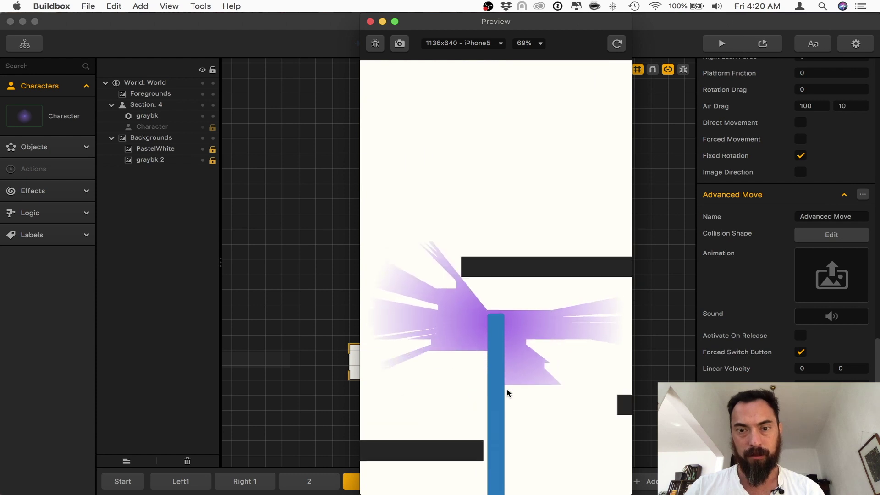
{"action": "key", "text": "Right"}
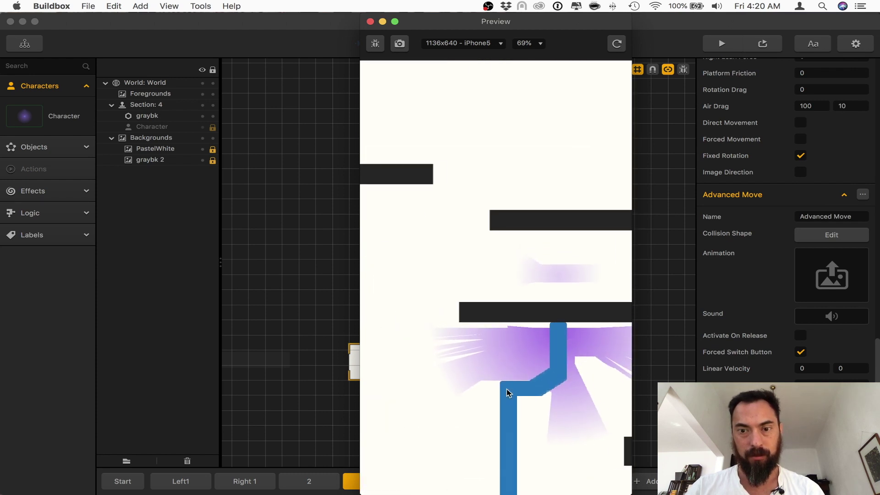
{"action": "key", "text": "Left"}
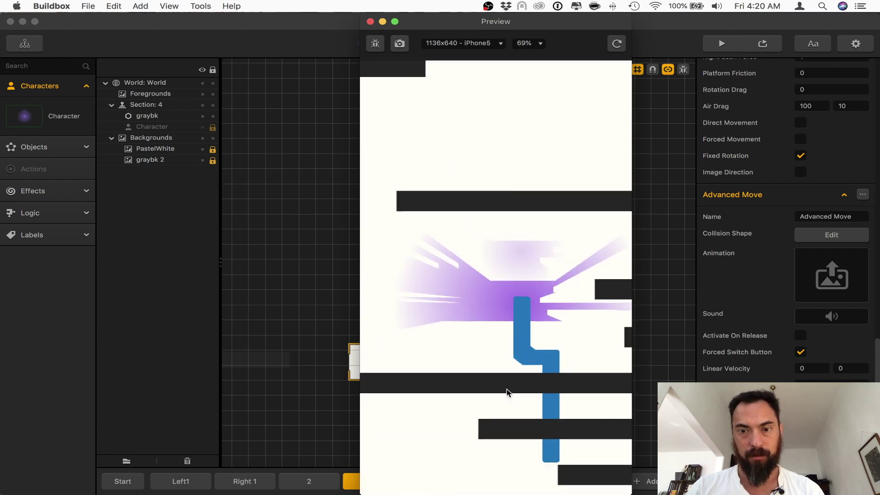
{"action": "key", "text": "Left"}
{"action": "key", "text": "Right"}
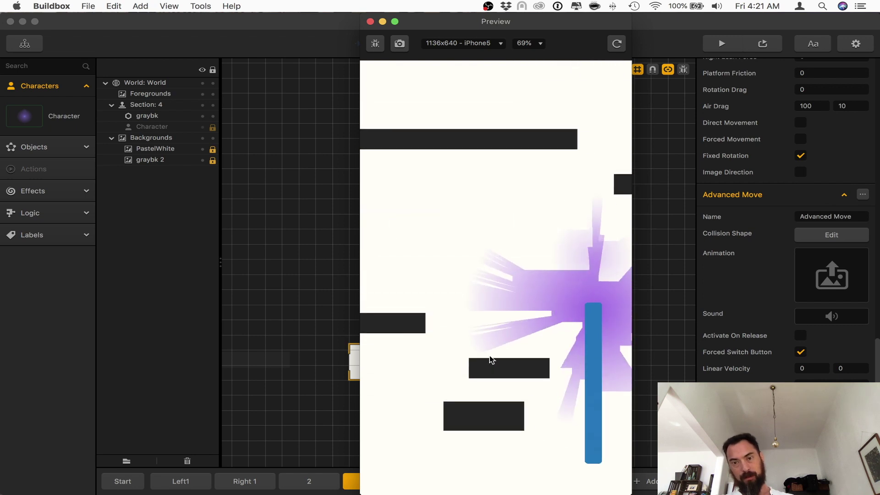
{"action": "key", "text": "super+w"}
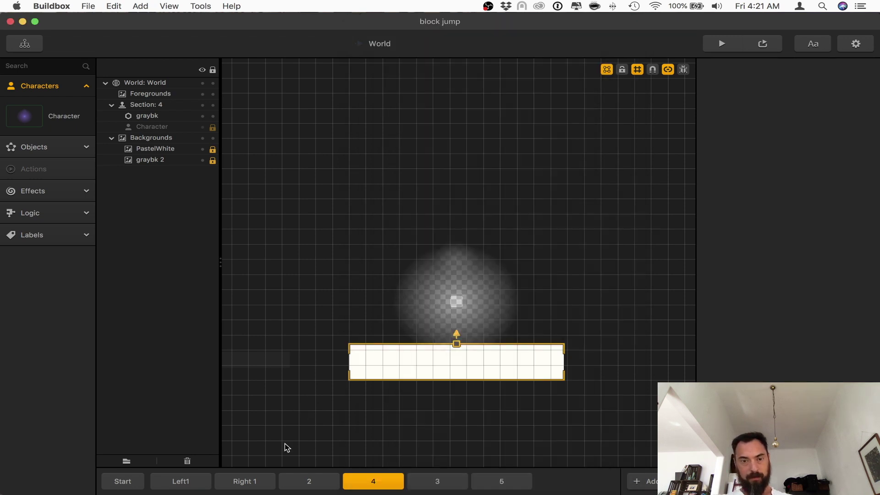
Set the vertical scale of the graybk platform in section Left1 to 1
{"action": "left_click", "coordinate": [261, 363]}
{"action": "left_click", "coordinate": [192, 480]}
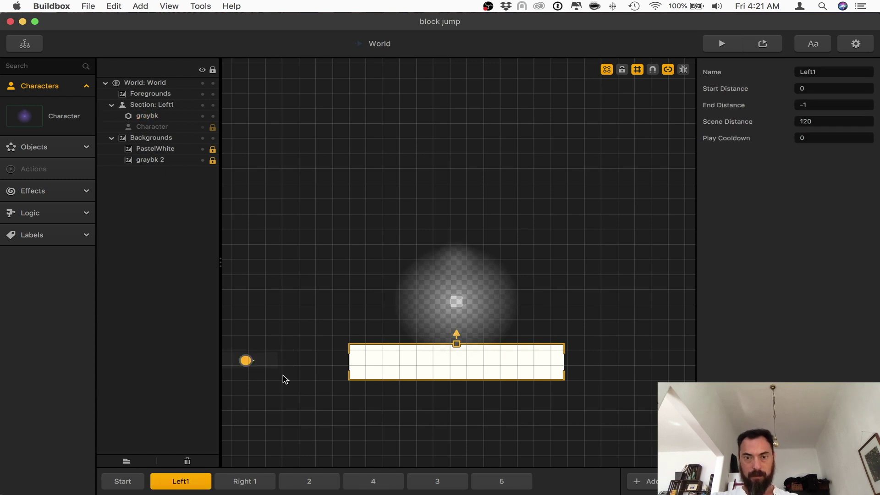
{"action": "left_click", "coordinate": [273, 360]}
{"action": "left_click_drag", "start_coordinate": [270, 352], "coordinate": [269, 307]}
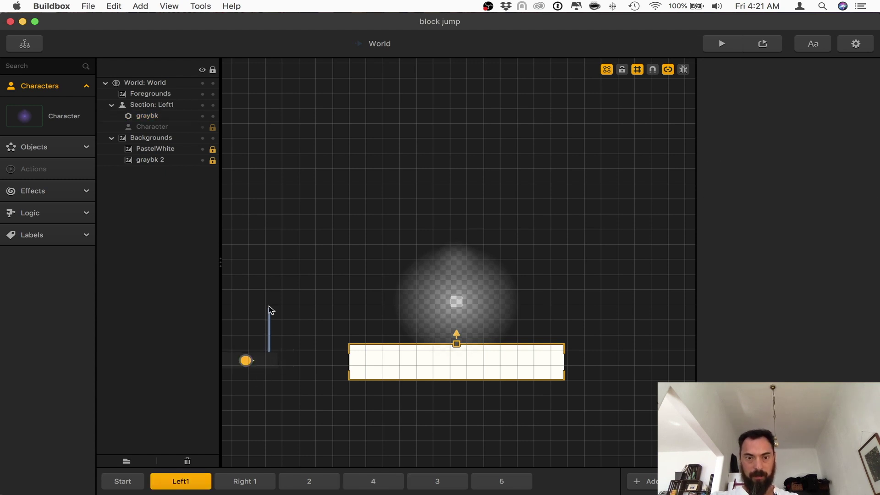
{"action": "left_click", "coordinate": [263, 361]}
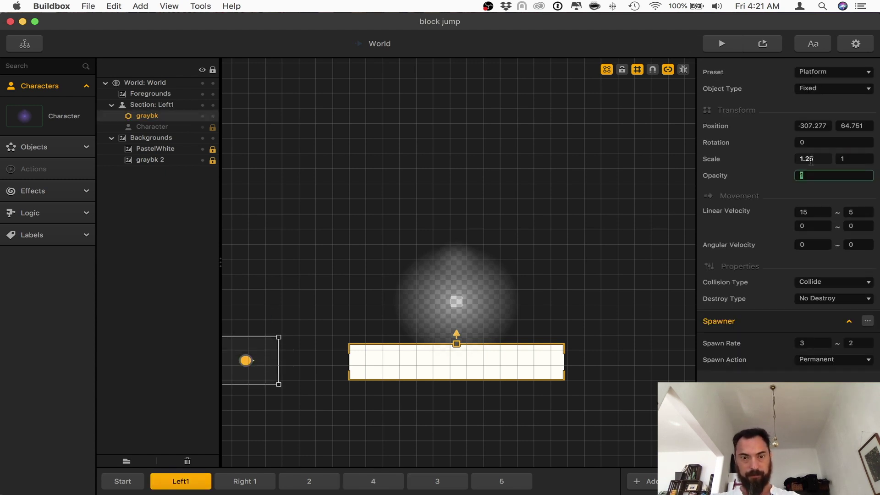
Check the graybk platform in section Right 1 and set the vertical scale of section 4's graybk platform to 1
{"action": "left_click", "coordinate": [256, 479]}
{"action": "left_click_drag", "start_coordinate": [301, 242], "coordinate": [175, 446]}
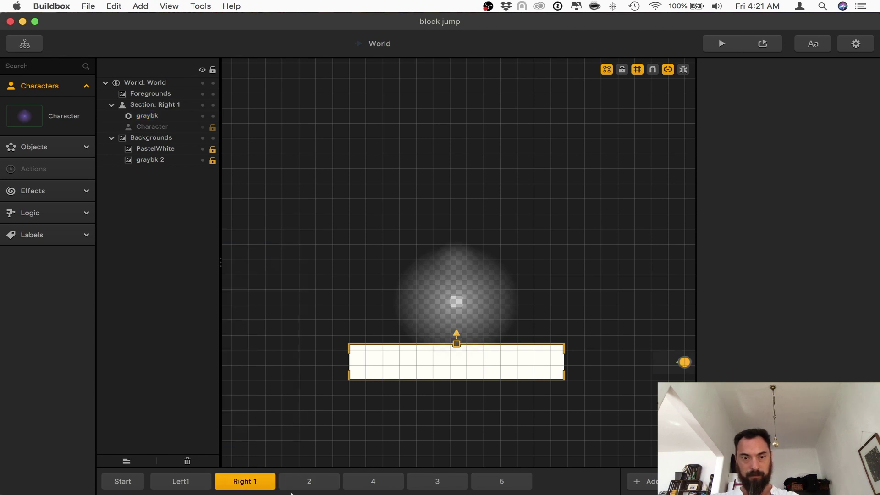
{"action": "left_click", "coordinate": [268, 361]}
{"action": "left_click", "coordinate": [373, 481]}
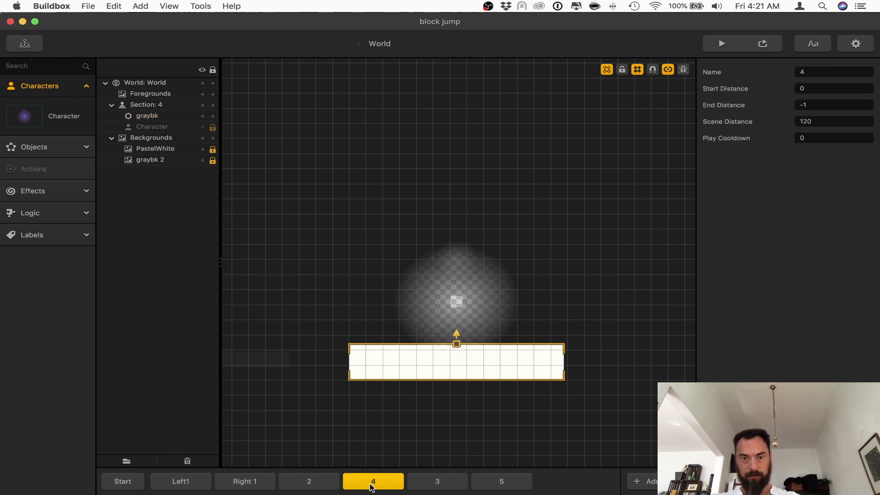
{"action": "left_click", "coordinate": [269, 360]}
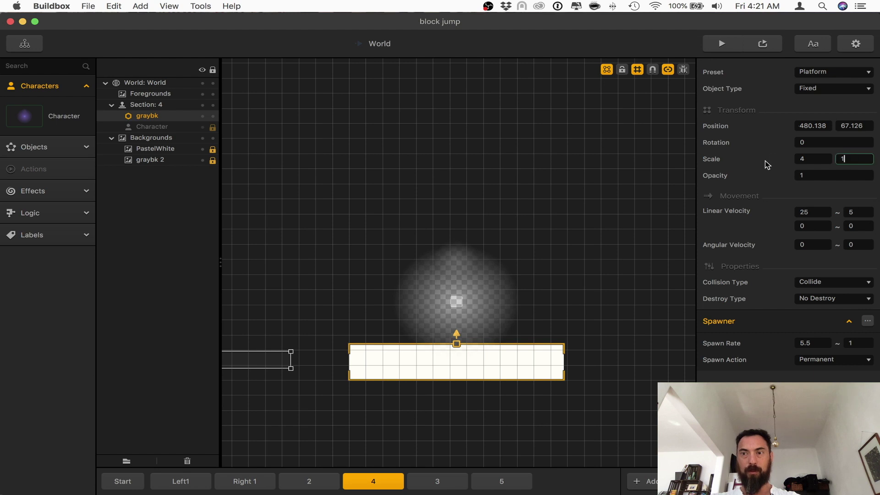
{"action": "left_click", "coordinate": [424, 481]}
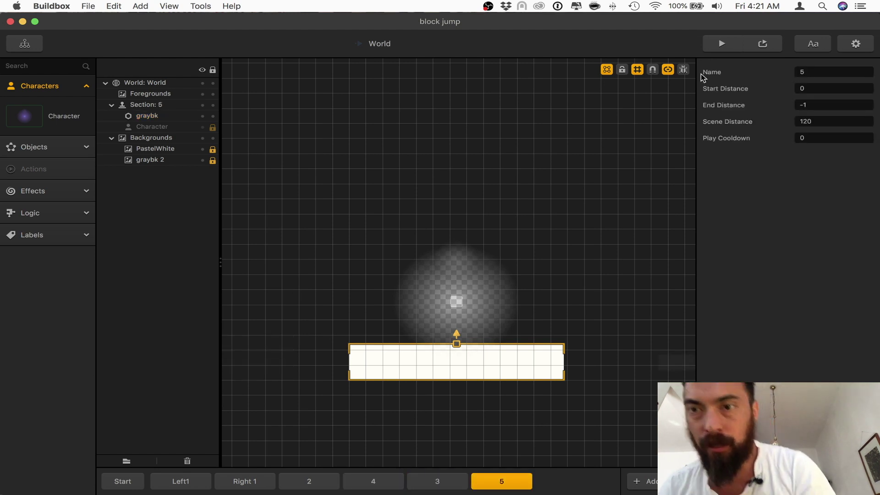
Preview the game with the resized platforms, replay it from the start and after game over, and close the preview
{"action": "left_click", "coordinate": [721, 42]}
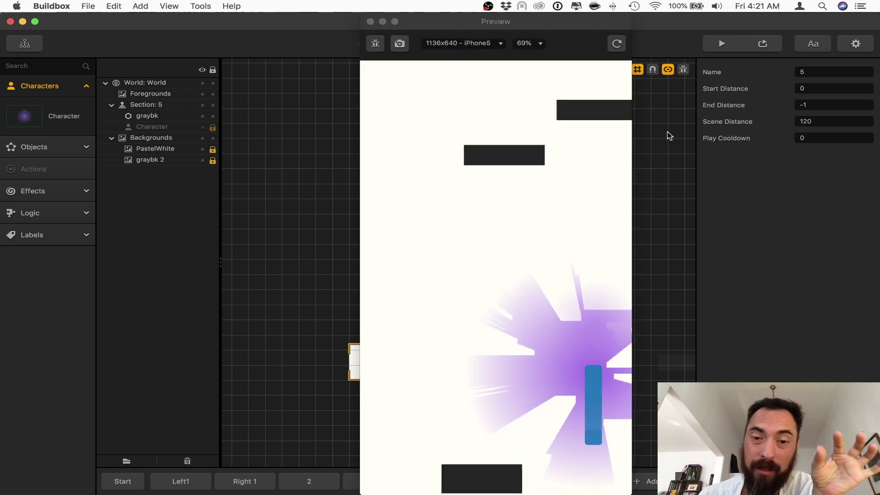
{"action": "left_click", "coordinate": [618, 44]}
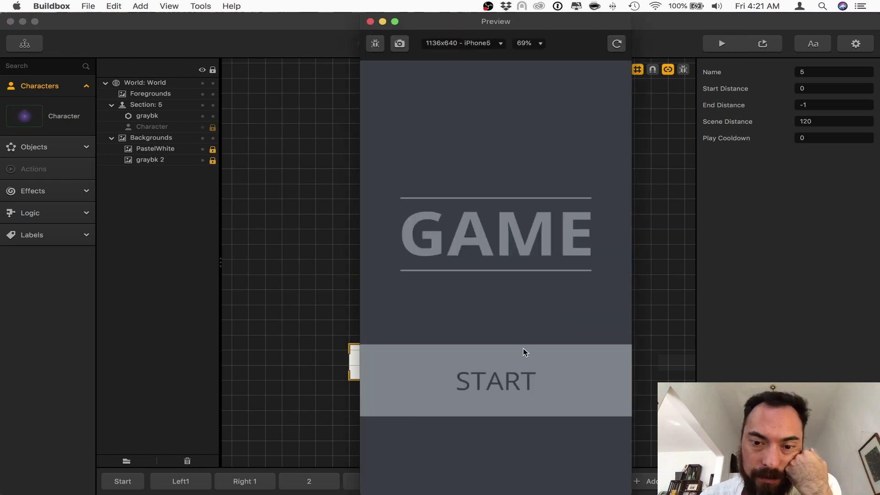
{"action": "left_click", "coordinate": [539, 358]}
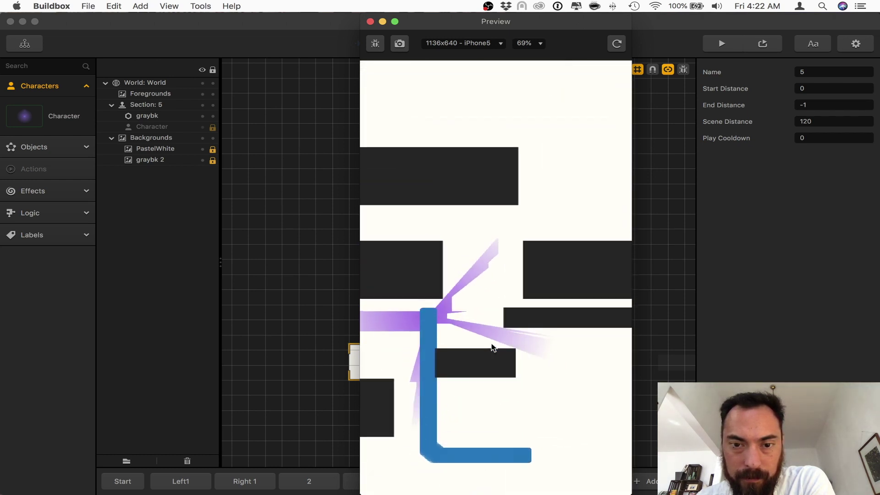
{"action": "left_click", "coordinate": [496, 402]}
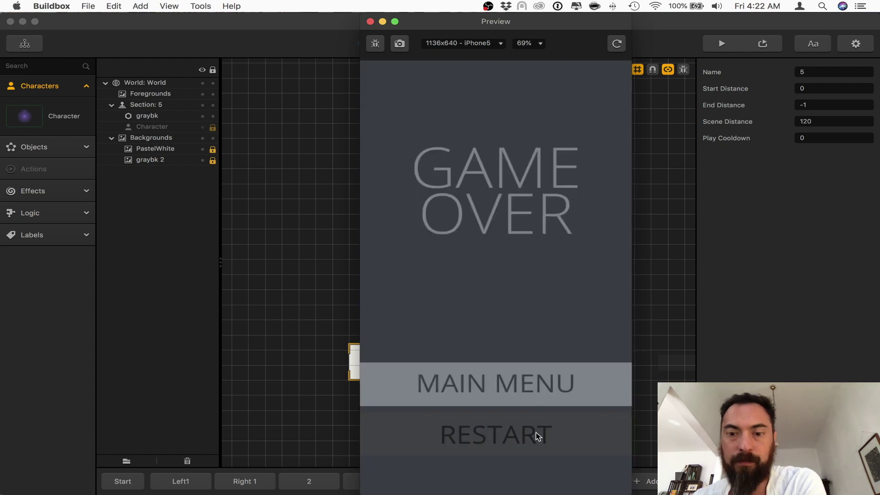
{"action": "left_click", "coordinate": [537, 435]}
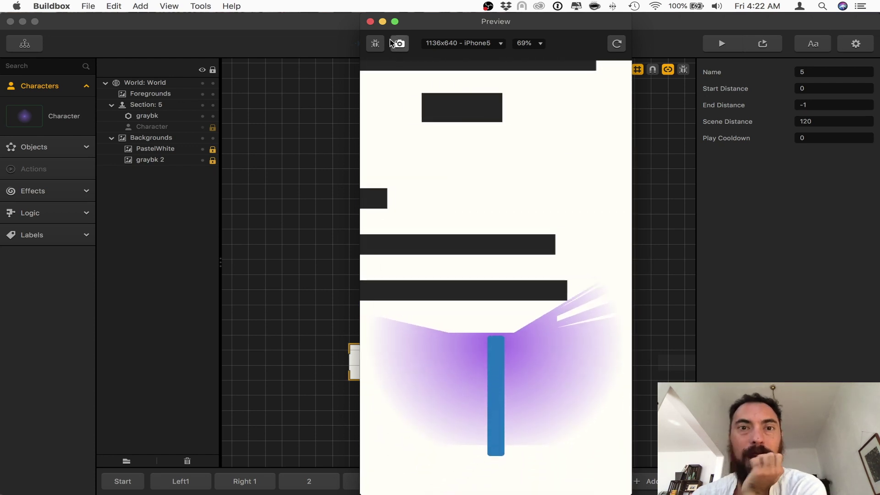
{"action": "left_click", "coordinate": [371, 22]}
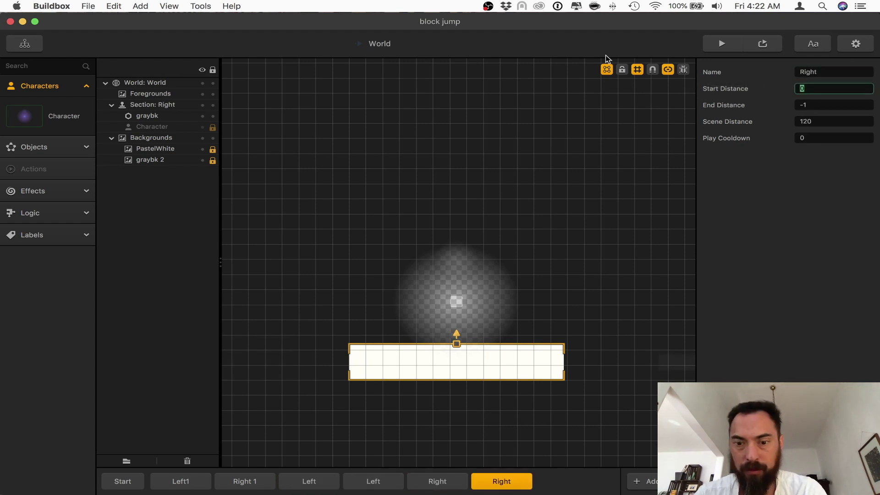
Duplicate the last Right section as section 7 and set the vertical scale of its graybk platform to 0.1
{"action": "left_click", "coordinate": [676, 362]}
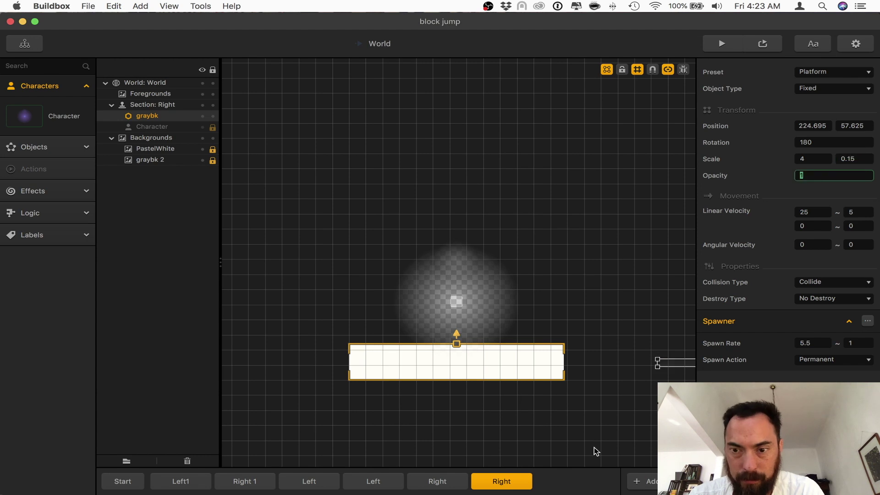
{"action": "left_click", "coordinate": [508, 482]}
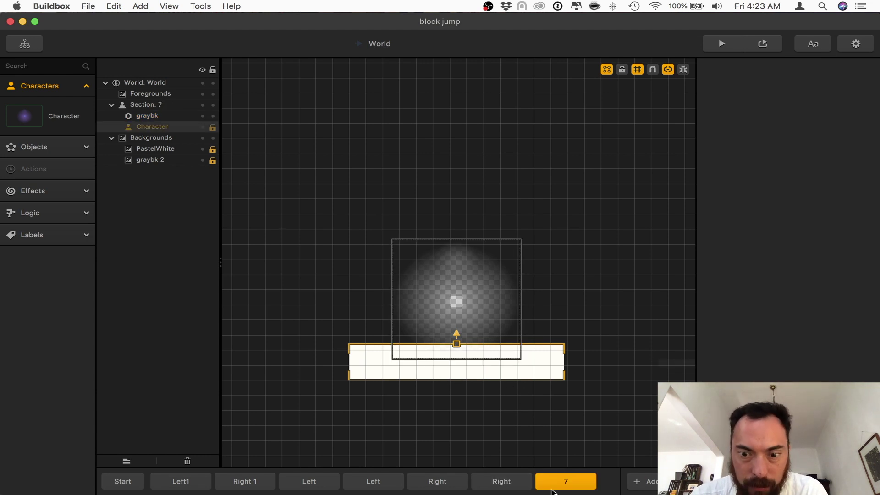
{"action": "left_click_drag", "start_coordinate": [662, 361], "coordinate": [563, 383]}
{"action": "scroll", "coordinate": [573, 375], "scroll_direction": "up", "scroll_amount": 5}
{"action": "left_click", "coordinate": [859, 158]}
{"action": "type", "text": "0.05"}
{"action": "key", "text": "Return"}
{"action": "left_click", "coordinate": [578, 383]}
{"action": "left_click", "coordinate": [481, 207]}
{"action": "left_click", "coordinate": [509, 482]}
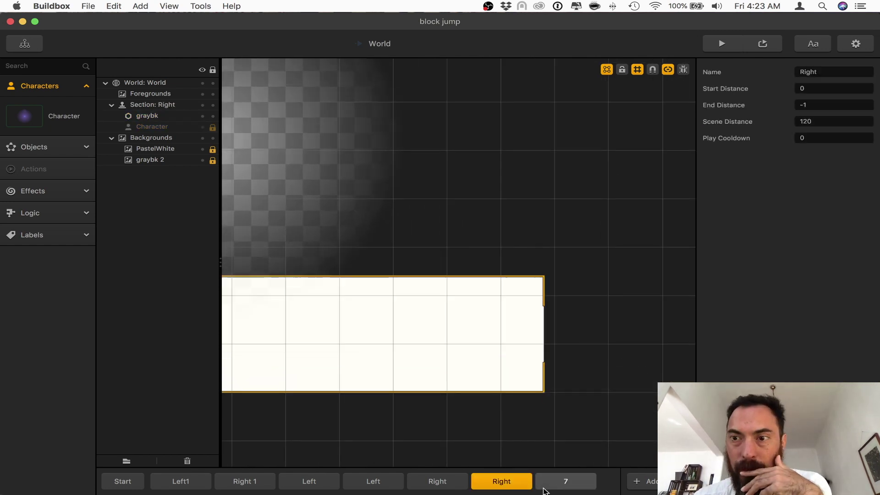
{"action": "left_click", "coordinate": [552, 485]}
{"action": "left_click", "coordinate": [617, 379]}
Run the game preview to test the thinner section 7 platforms against the Character's light, and close it
{"action": "left_click", "coordinate": [721, 45]}
{"action": "left_click", "coordinate": [518, 407]}
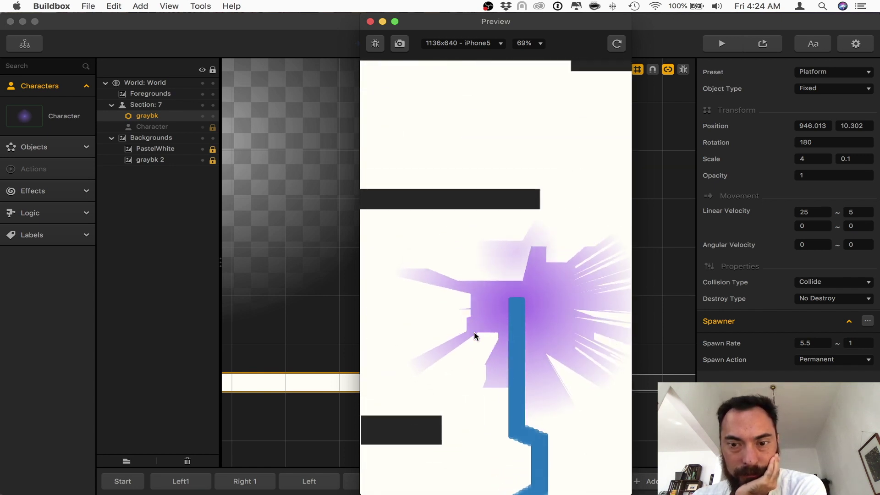
{"action": "left_click_drag", "start_coordinate": [372, 28], "coordinate": [371, 28]}
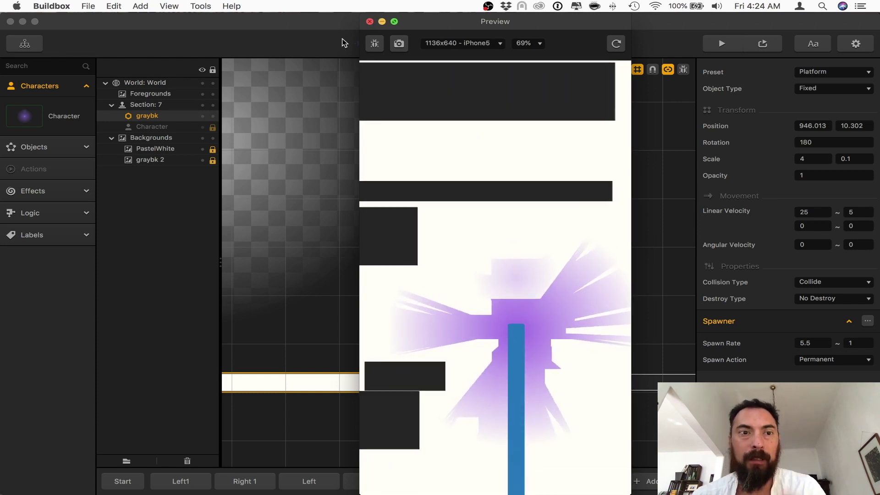
{"action": "left_click", "coordinate": [370, 21]}
Set the radius of the Light centred on the block in the Character's default animation to 25
{"action": "left_click", "coordinate": [54, 119]}
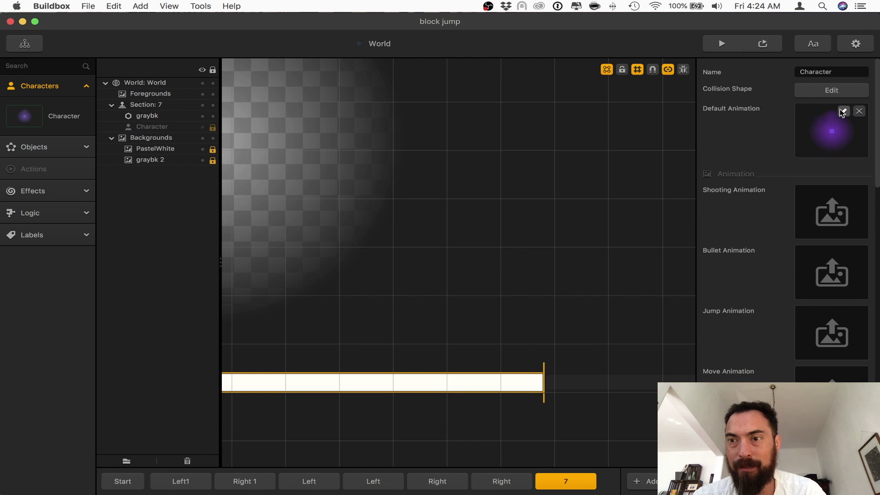
{"action": "left_click", "coordinate": [844, 111]}
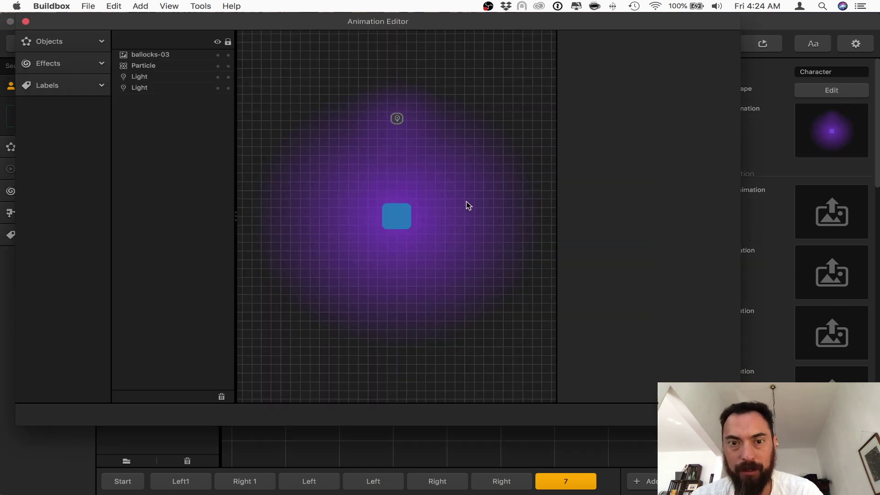
{"action": "left_click", "coordinate": [396, 216]}
{"action": "left_click", "coordinate": [175, 88]}
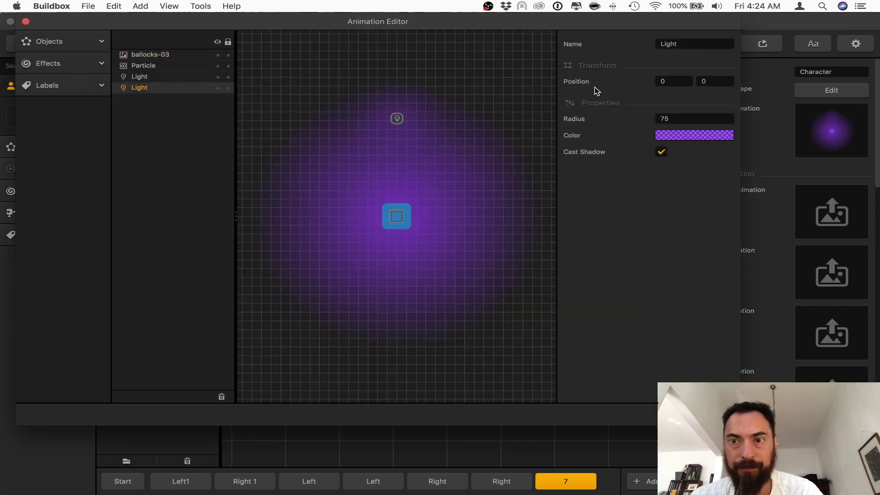
{"action": "left_click", "coordinate": [686, 118]}
{"action": "type", "text": "25"}
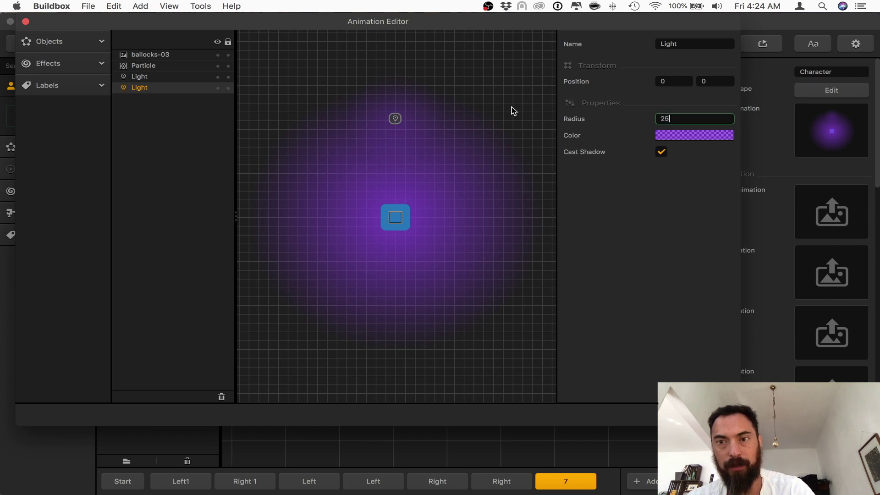
{"action": "key", "text": "Return"}
{"action": "left_click", "coordinate": [293, 85]}
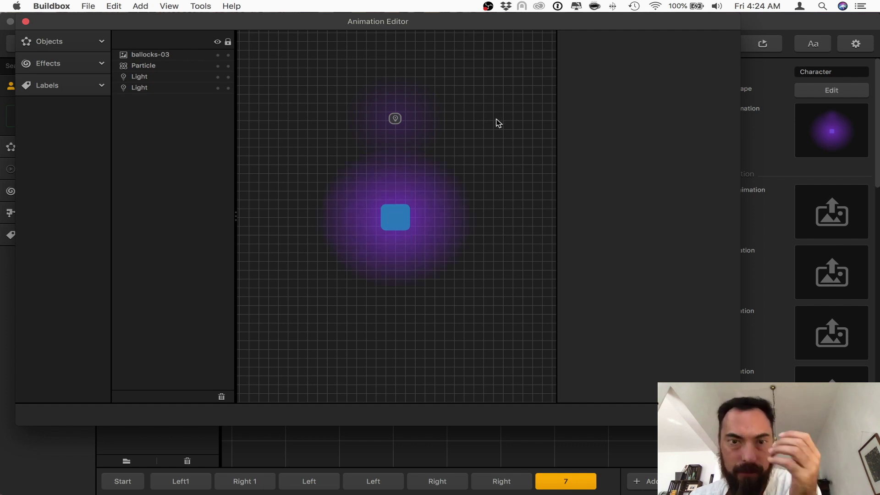
{"action": "left_click", "coordinate": [26, 21]}
Play several rounds in the preview, steering the Character to judge the smaller light and its shadows, and close it
{"action": "left_click", "coordinate": [721, 46]}
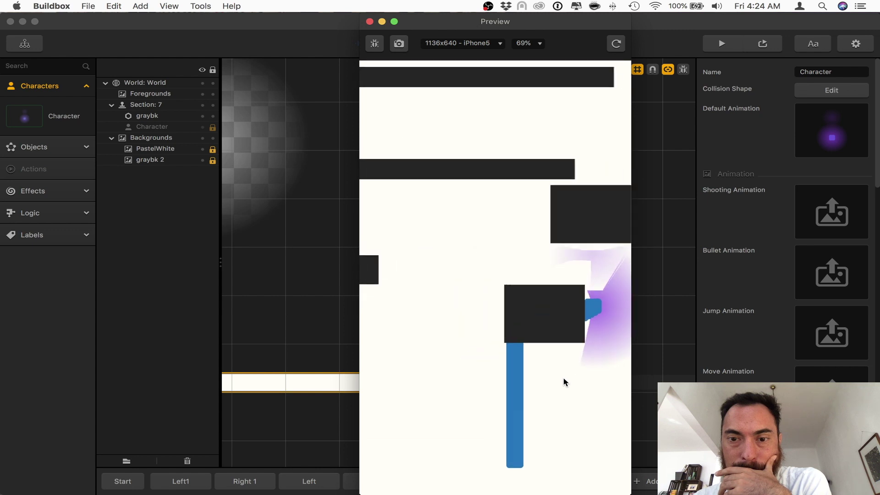
{"action": "left_click", "coordinate": [554, 433]}
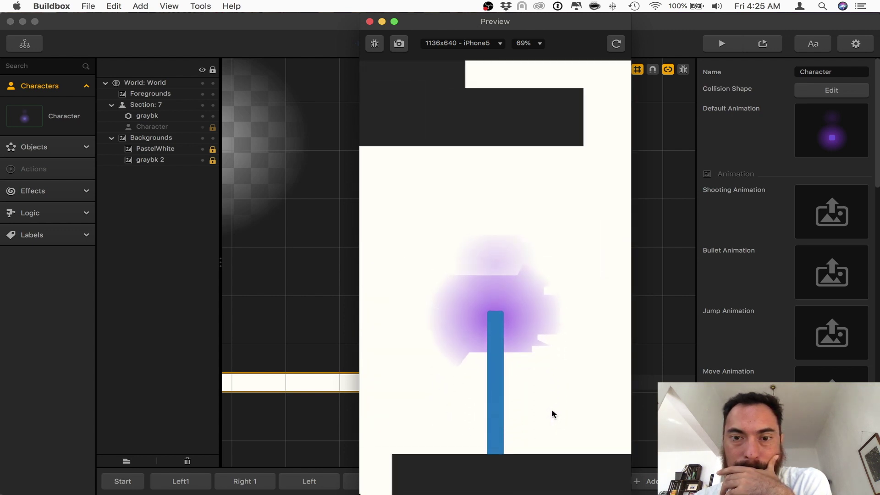
{"action": "left_click", "coordinate": [553, 439]}
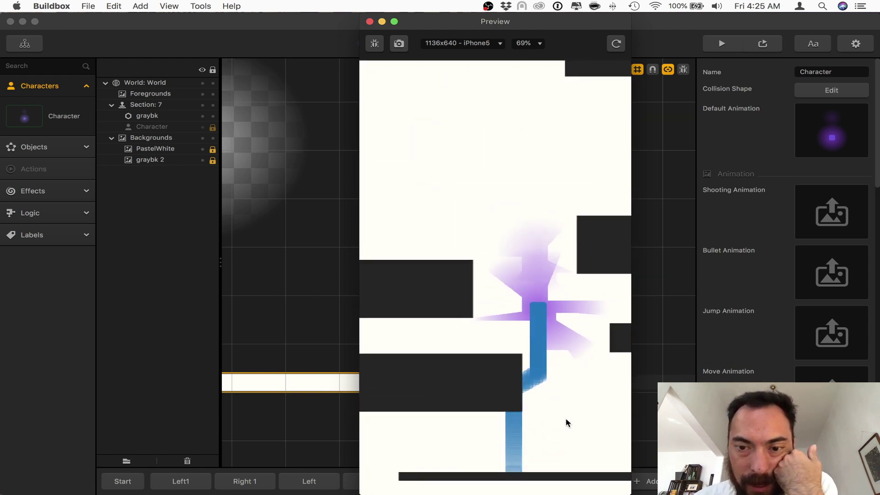
{"action": "left_click", "coordinate": [565, 423]}
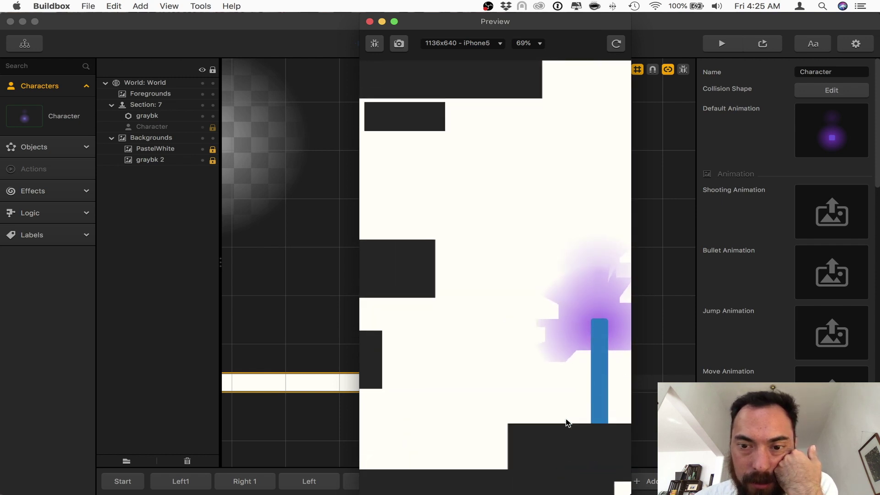
{"action": "left_click", "coordinate": [555, 428]}
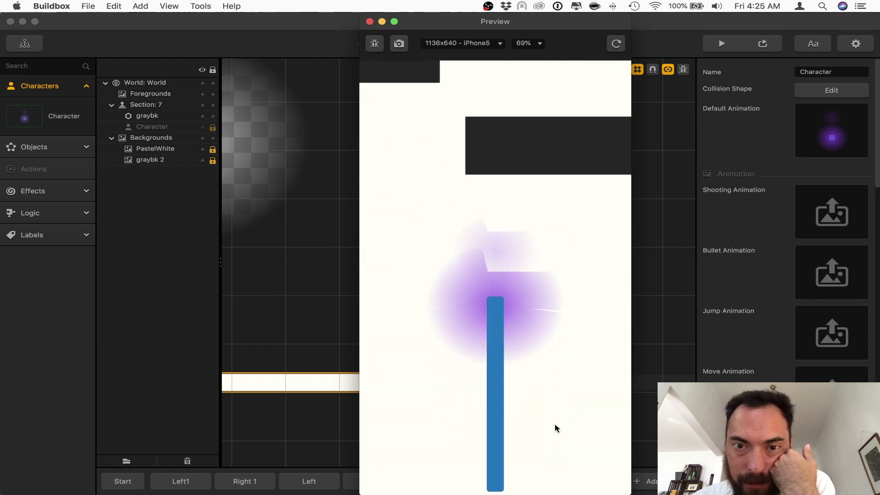
{"action": "left_click", "coordinate": [555, 424]}
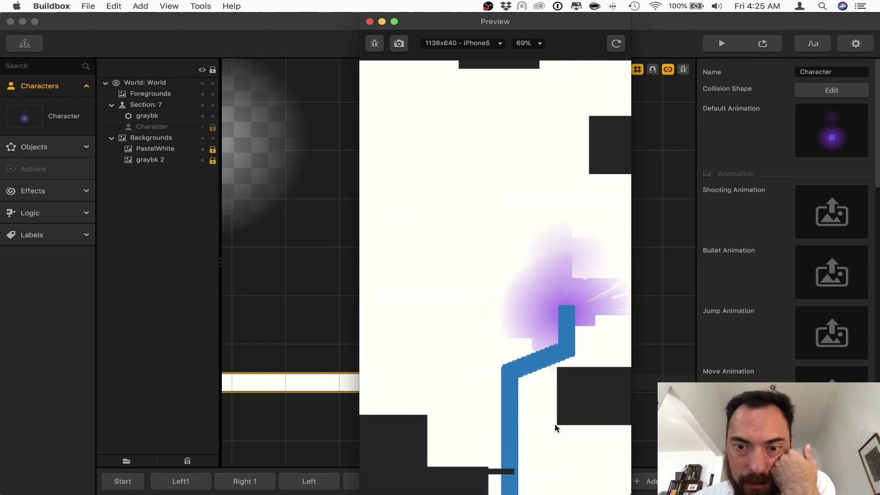
{"action": "left_click", "coordinate": [555, 424]}
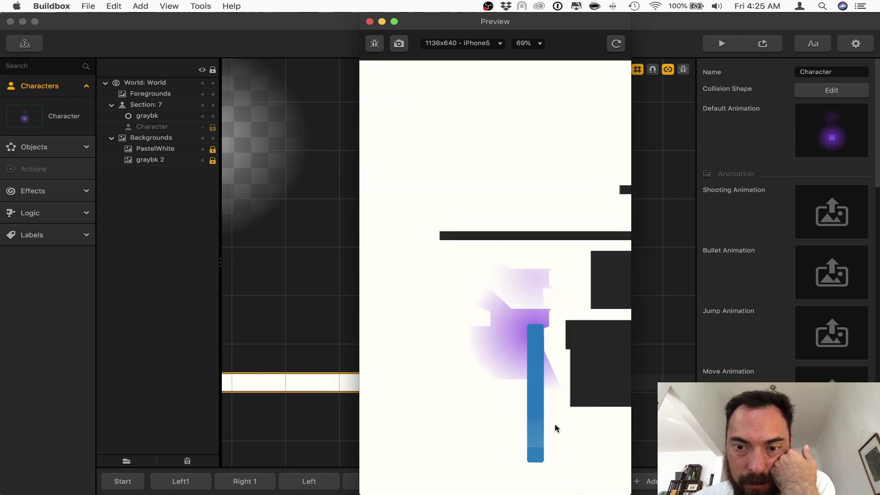
{"action": "left_click", "coordinate": [554, 422]}
{"action": "left_click", "coordinate": [550, 429]}
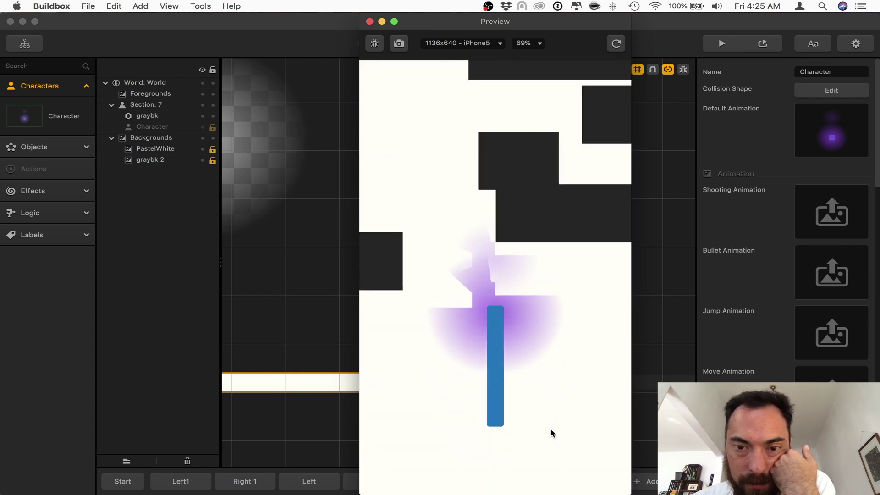
{"action": "left_click", "coordinate": [551, 428]}
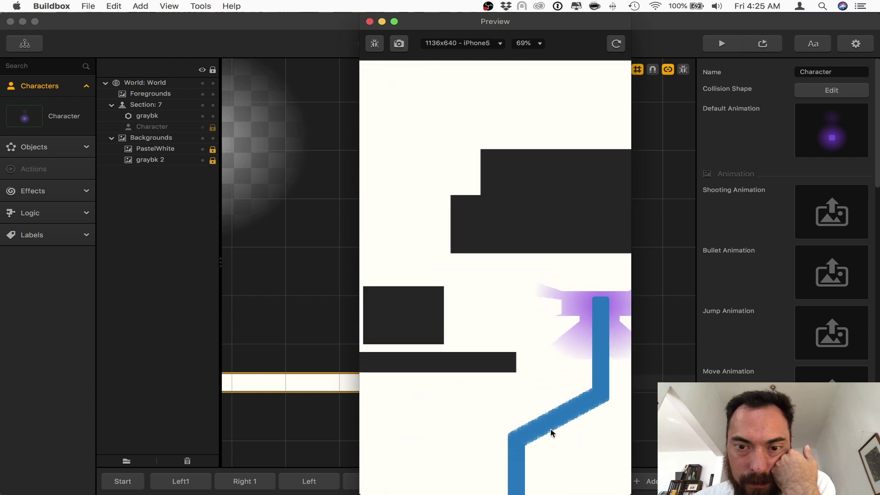
{"action": "left_click", "coordinate": [369, 22]}
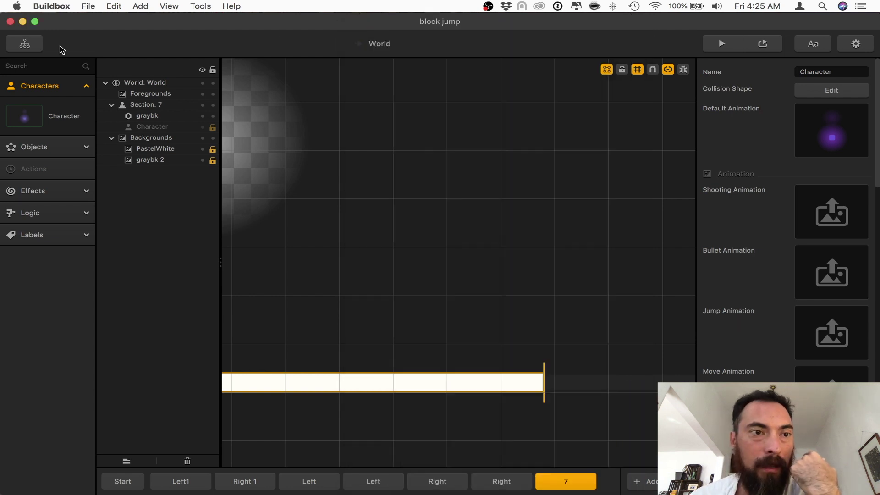
Open the World UI from the game's scene map and add a Default Font label above the Character Button's centre
{"action": "left_click", "coordinate": [18, 44]}
{"action": "double_click", "coordinate": [534, 258]}
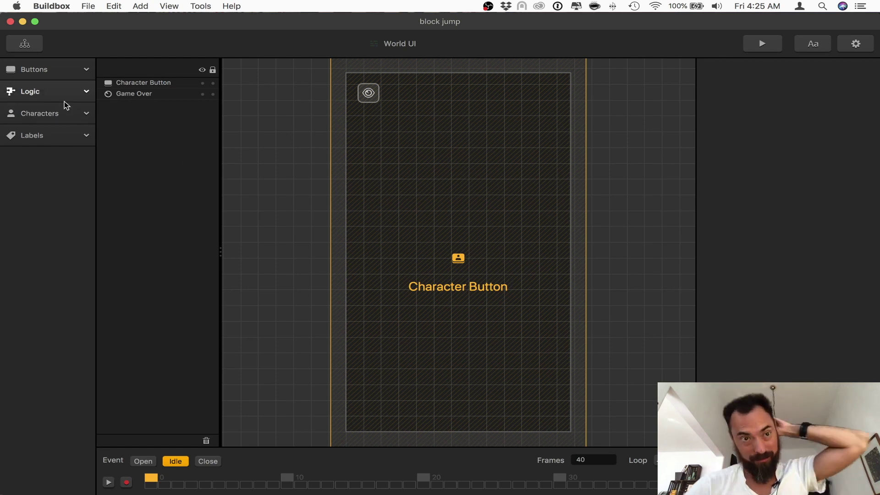
{"action": "left_click", "coordinate": [62, 135]}
{"action": "left_click_drag", "start_coordinate": [62, 156], "coordinate": [460, 181]}
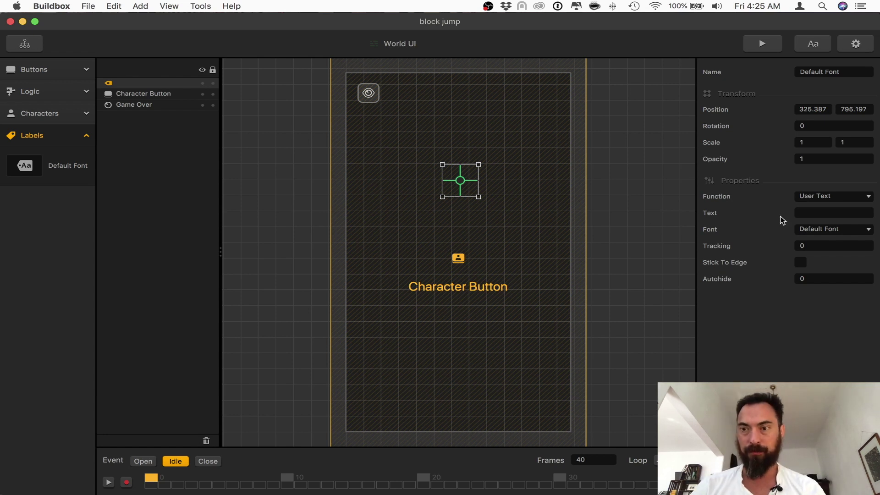
Configure the new label as a Score showing the Current amount with Center alignment
{"action": "left_click", "coordinate": [810, 198]}
{"action": "left_click", "coordinate": [818, 219]}
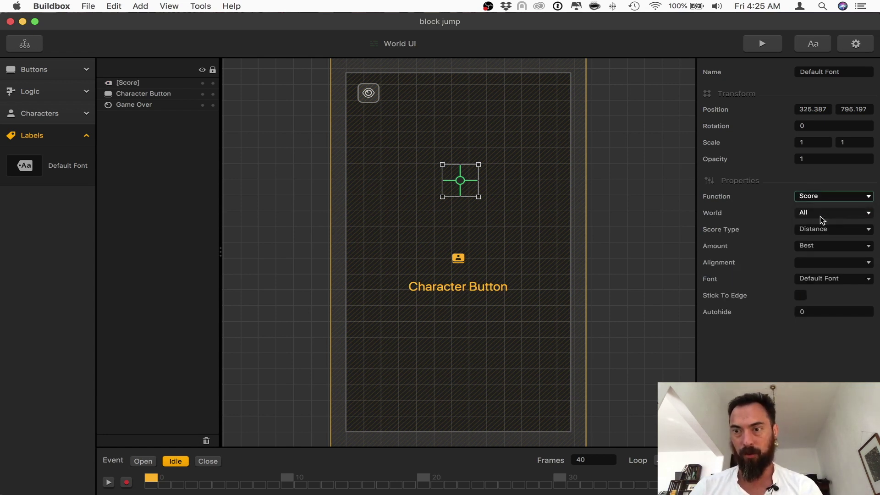
{"action": "left_click", "coordinate": [818, 247]}
{"action": "left_click", "coordinate": [812, 257]}
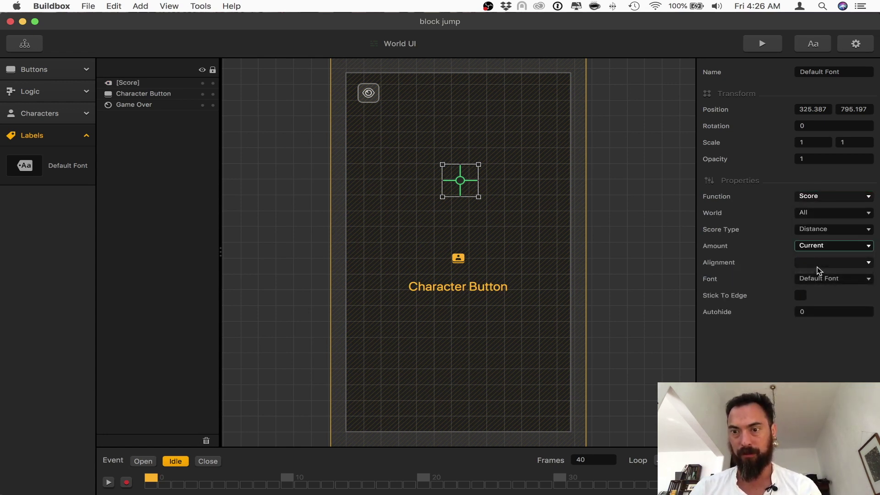
{"action": "left_click", "coordinate": [830, 263]}
{"action": "left_click", "coordinate": [827, 285]}
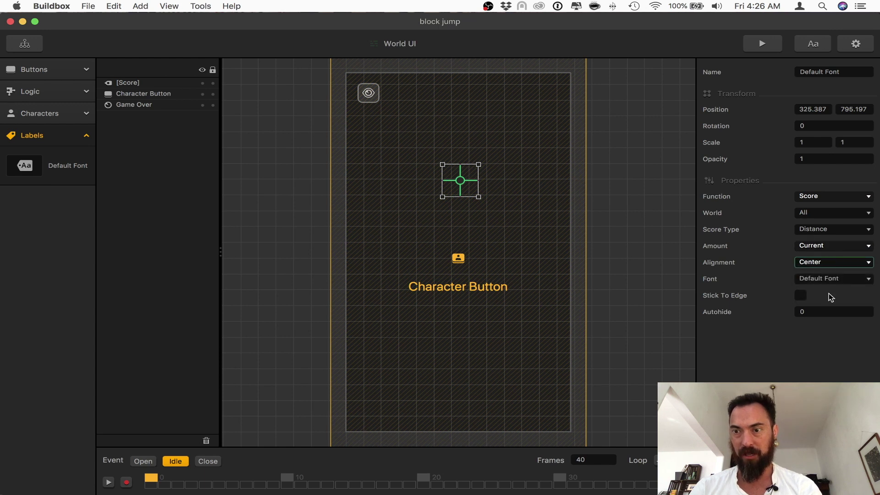
Set the score label's horizontal position to 320
{"action": "type", "text": "3"}
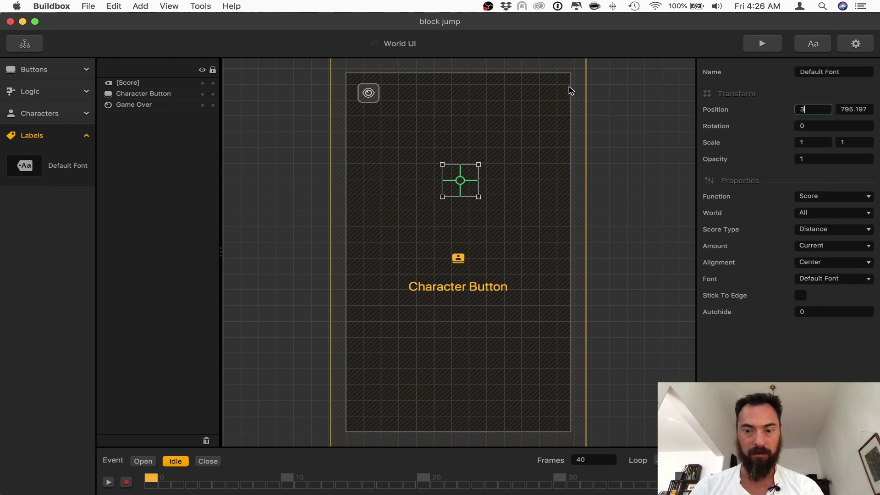
{"action": "type", "text": "20"}
{"action": "key", "text": "Tab"}
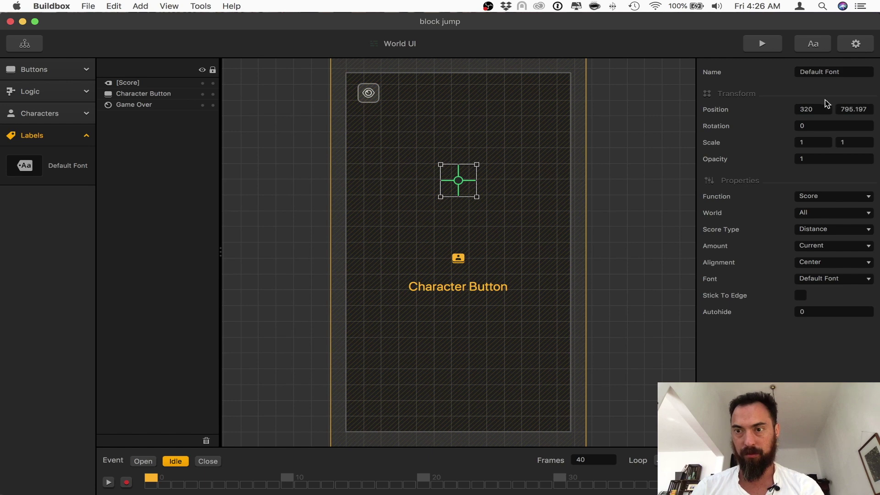
Open the Font Builder and try typefaces such as PingFang HK, Phosphate, Perpetua and Palatino Linotype on the Default Font
{"action": "left_click", "coordinate": [856, 43]}
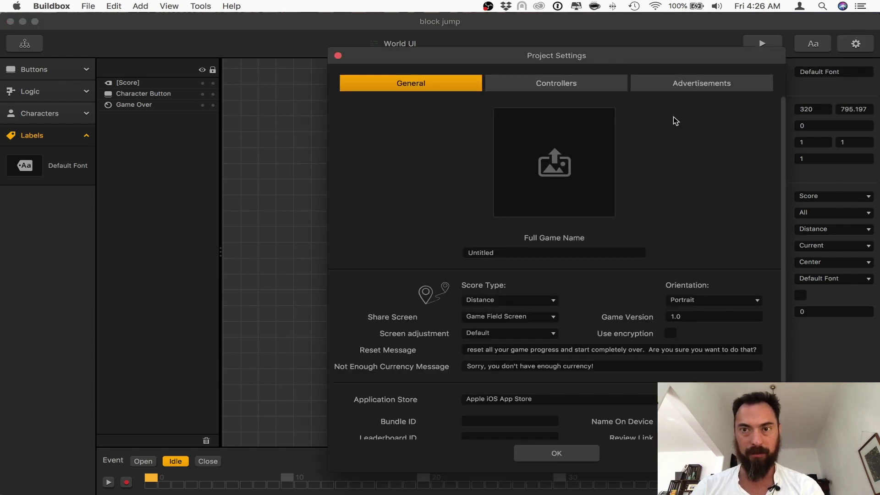
{"action": "left_click", "coordinate": [338, 56]}
{"action": "left_click", "coordinate": [804, 44]}
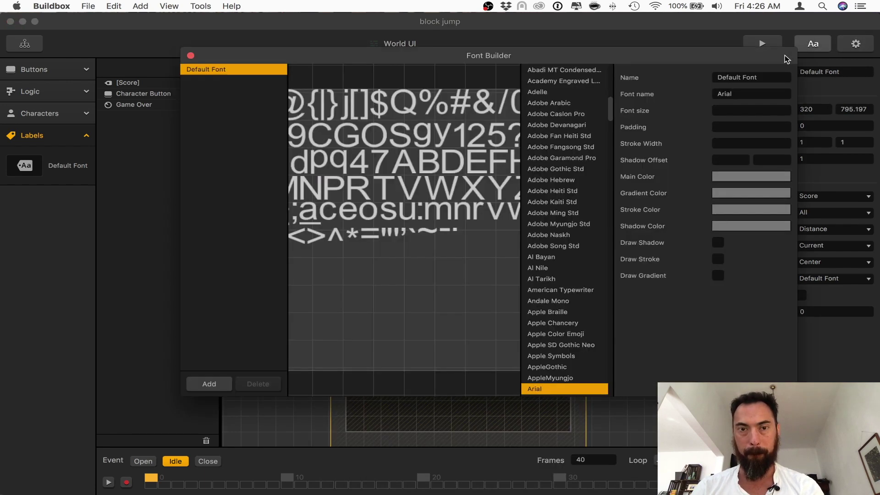
{"action": "scroll", "coordinate": [554, 248], "scroll_direction": "down", "scroll_amount": 15}
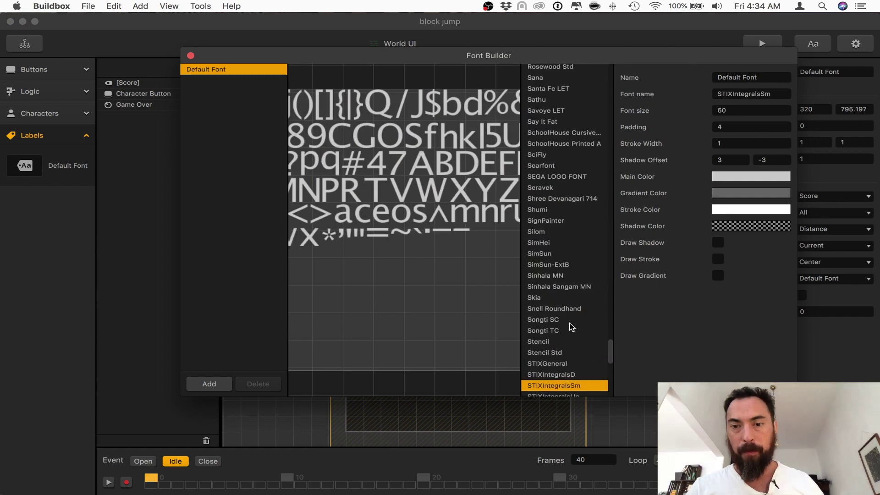
{"action": "scroll", "coordinate": [569, 317], "scroll_direction": "down", "scroll_amount": 3}
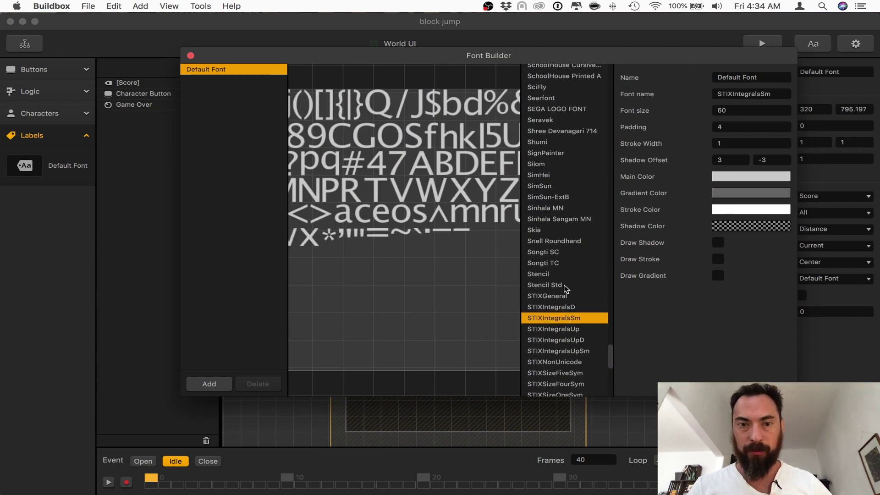
{"action": "left_click", "coordinate": [565, 285]}
{"action": "scroll", "coordinate": [563, 285], "scroll_direction": "up", "scroll_amount": 10}
{"action": "left_click", "coordinate": [562, 286]}
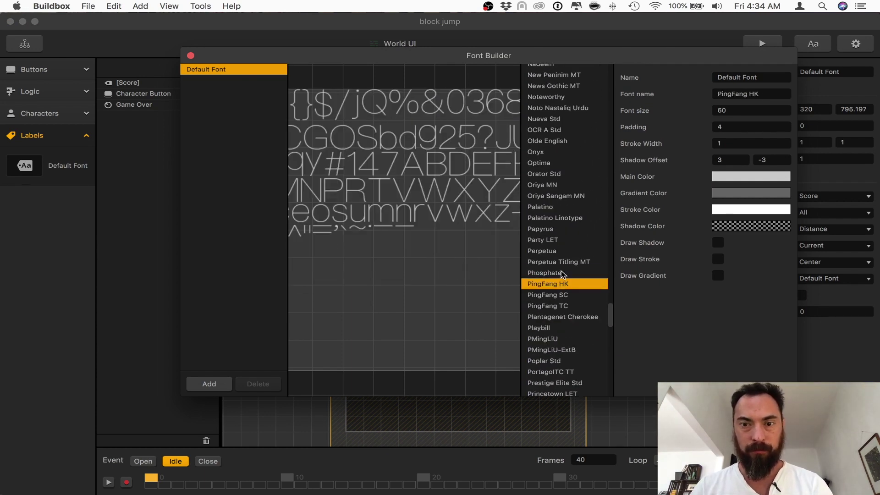
{"action": "left_click", "coordinate": [562, 273]}
{"action": "left_click", "coordinate": [559, 251]}
{"action": "left_click", "coordinate": [563, 217]}
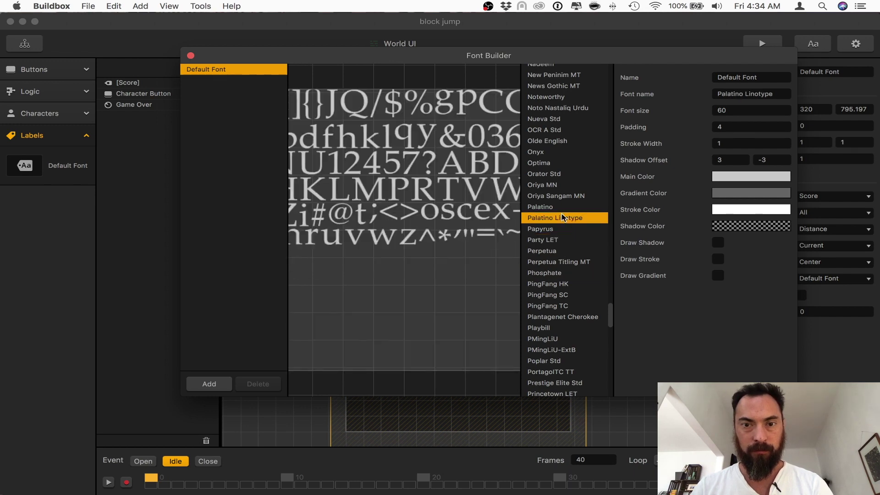
Try Onyx, Myriad Pro and MS Reference Sans Serif, and switch the Default Font's typeface to MT Extra
{"action": "left_click", "coordinate": [559, 187]}
{"action": "scroll", "coordinate": [559, 188], "scroll_direction": "up", "scroll_amount": 3}
{"action": "left_click", "coordinate": [550, 240]}
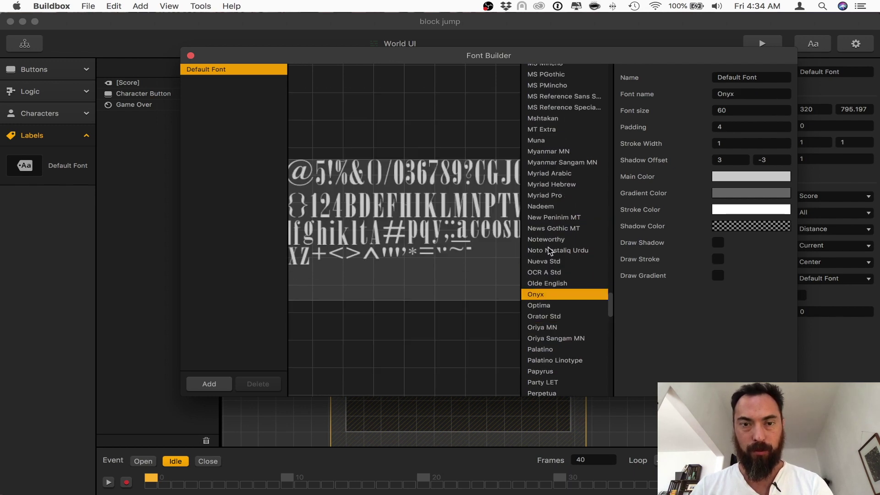
{"action": "left_click", "coordinate": [556, 197]}
{"action": "scroll", "coordinate": [554, 216], "scroll_direction": "up", "scroll_amount": 3}
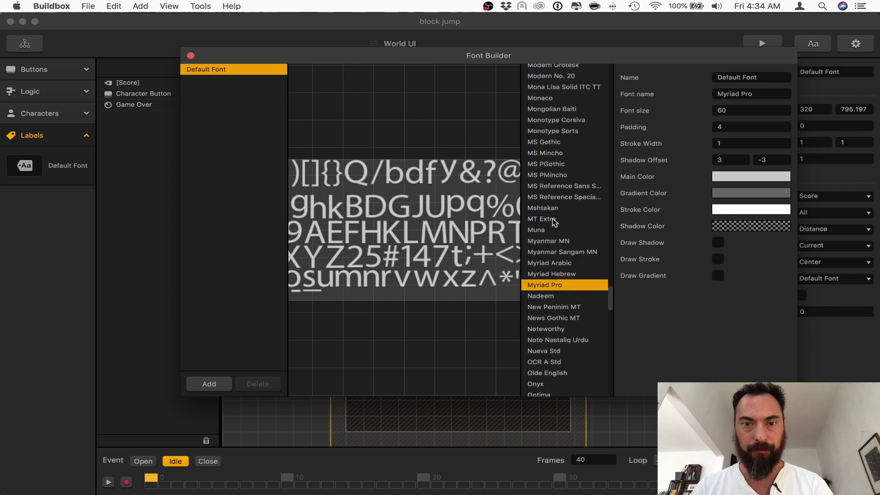
{"action": "left_click", "coordinate": [554, 220]}
{"action": "left_click", "coordinate": [556, 187]}
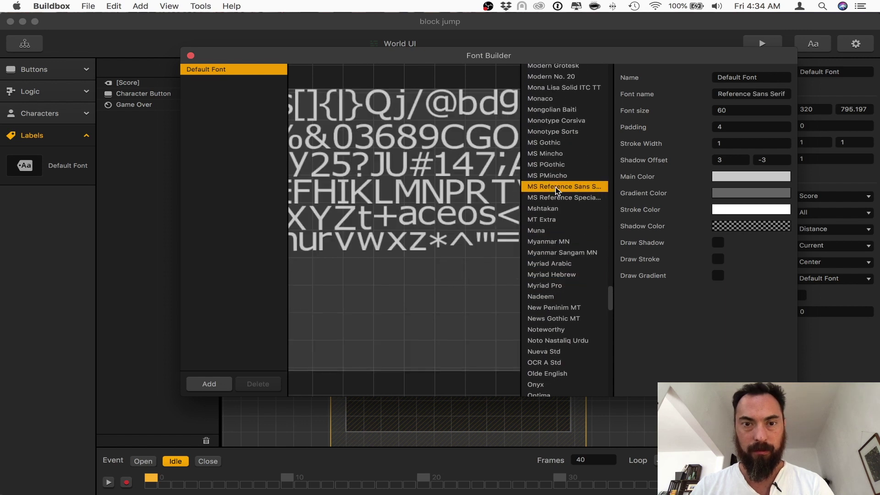
{"action": "left_click", "coordinate": [550, 220]}
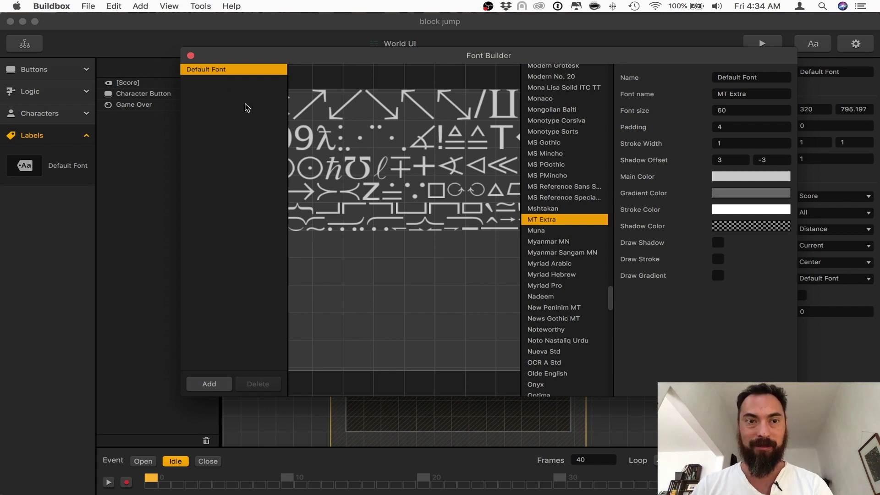
{"action": "left_click", "coordinate": [191, 56]}
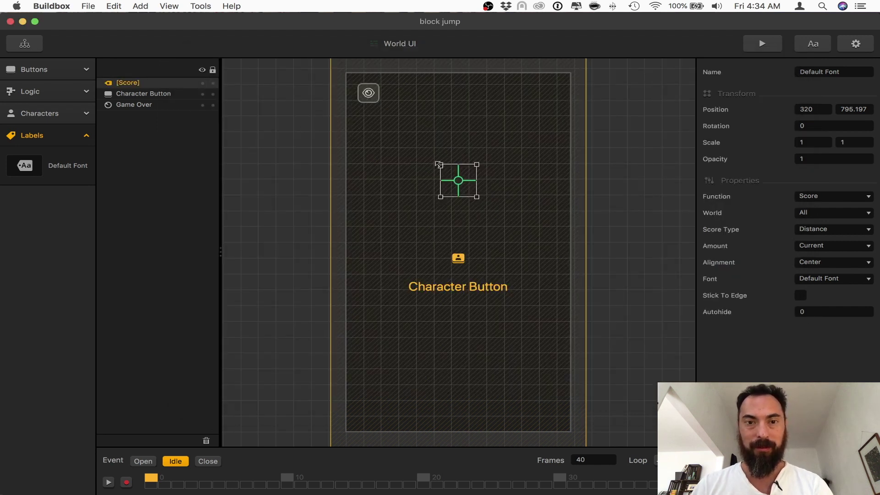
Save the project, play a round in the preview to check the score label, and close it
{"action": "key", "text": "super+s"}
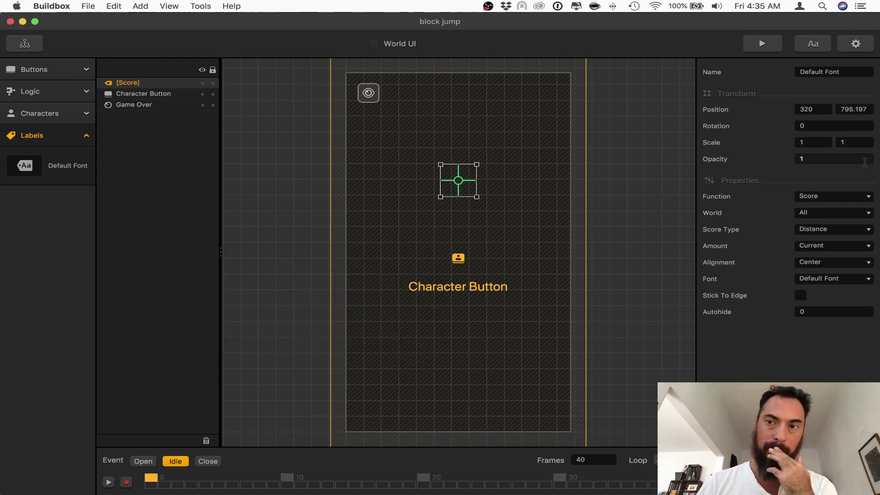
{"action": "left_click", "coordinate": [762, 43]}
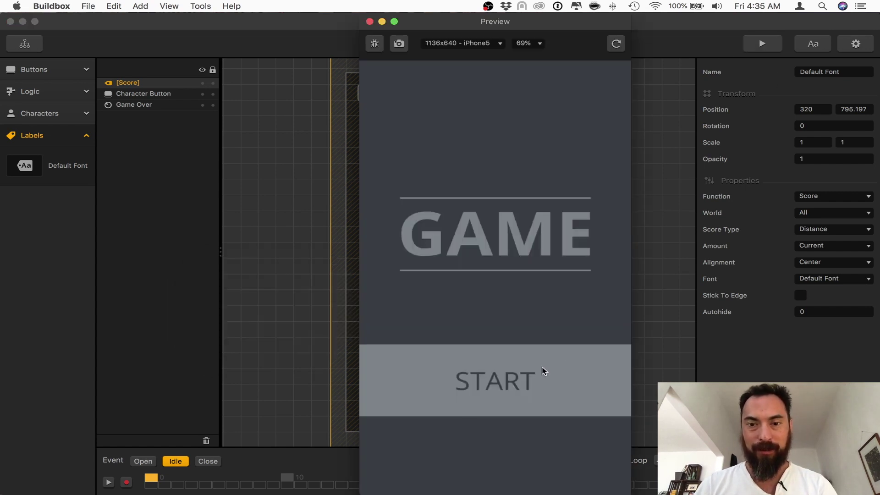
{"action": "left_click", "coordinate": [544, 373]}
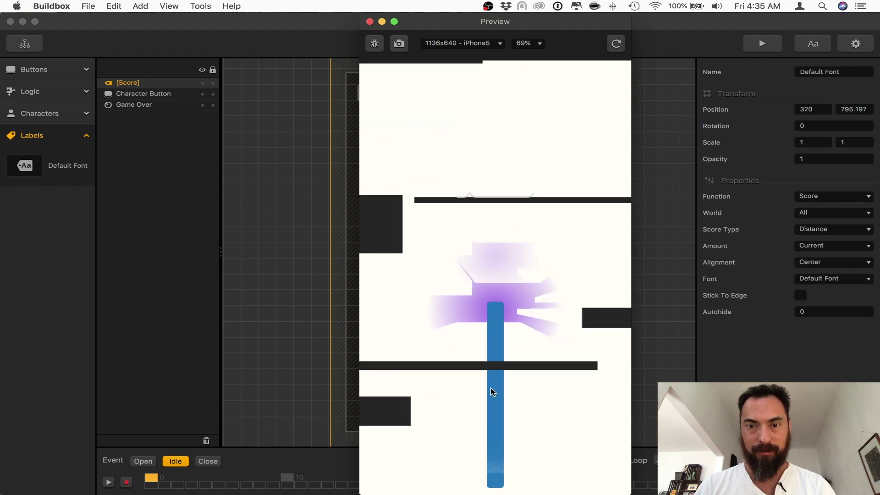
{"action": "left_click", "coordinate": [369, 22]}
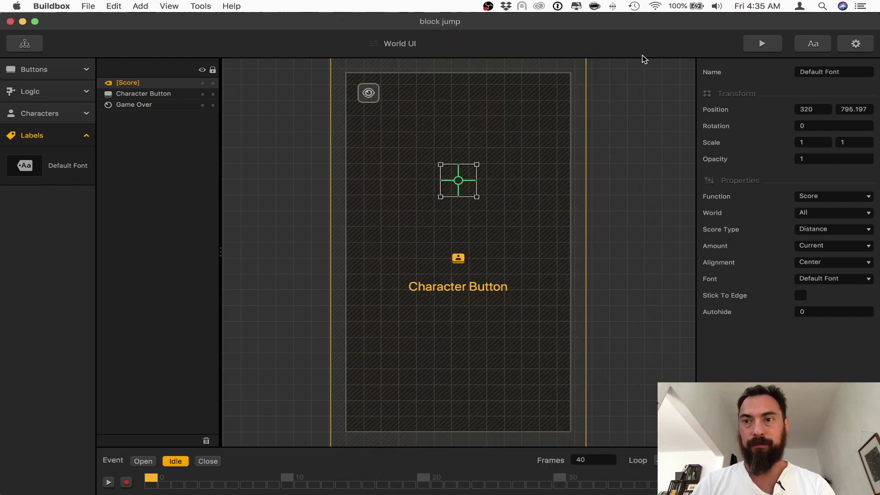
Reopen the Font Builder, compare several typefaces, and set the Default Font to Matura MT Script Capitals
{"action": "left_click", "coordinate": [866, 47]}
{"action": "left_click", "coordinate": [338, 55]}
{"action": "left_click", "coordinate": [813, 44]}
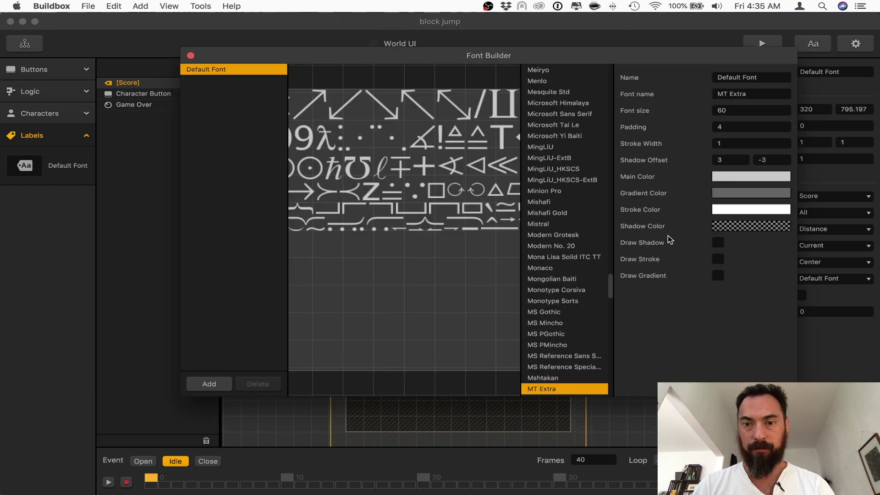
{"action": "left_click", "coordinate": [564, 247]}
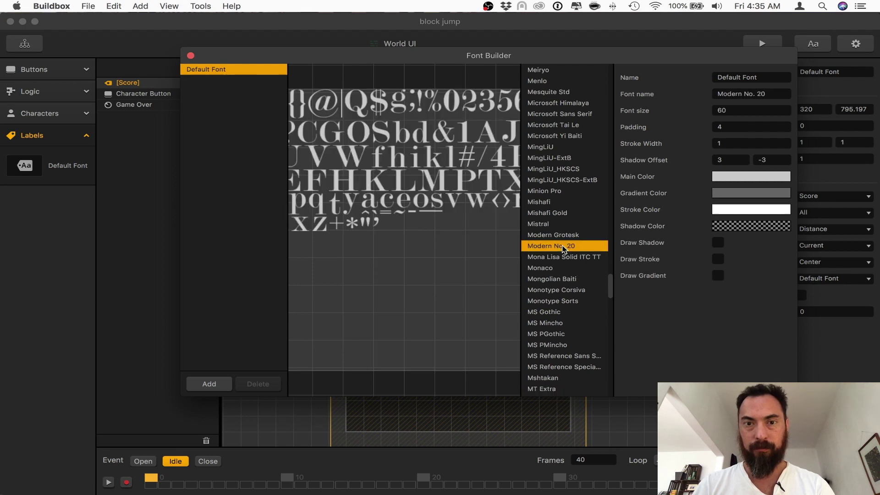
{"action": "left_click", "coordinate": [558, 191]}
{"action": "scroll", "coordinate": [560, 192], "scroll_direction": "up", "scroll_amount": 3}
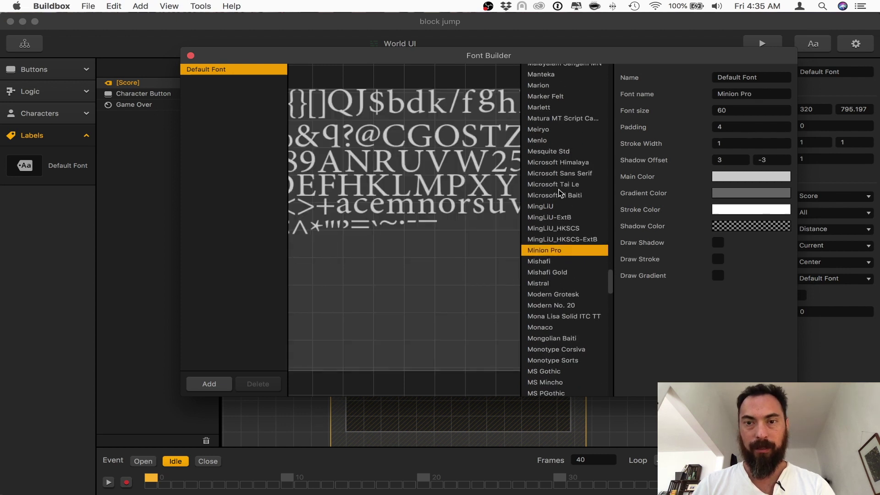
{"action": "left_click", "coordinate": [560, 194]}
{"action": "scroll", "coordinate": [567, 183], "scroll_direction": "up", "scroll_amount": 3}
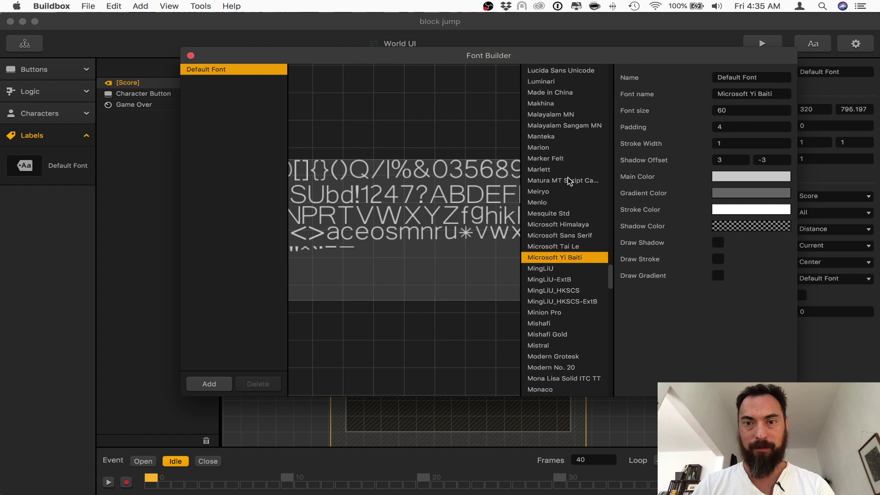
{"action": "left_click", "coordinate": [568, 180]}
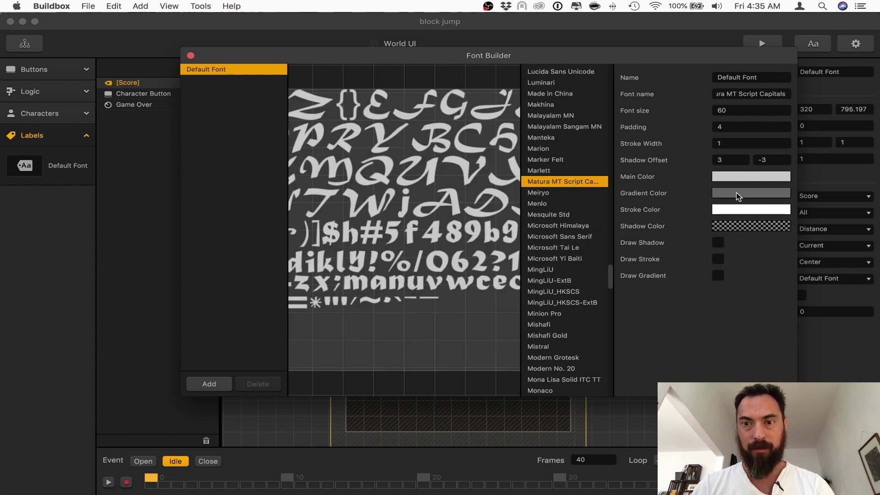
Set the Default Font's Main Color to a near-black sampled from the screen and check the score in a preview round
{"action": "left_click", "coordinate": [737, 177]}
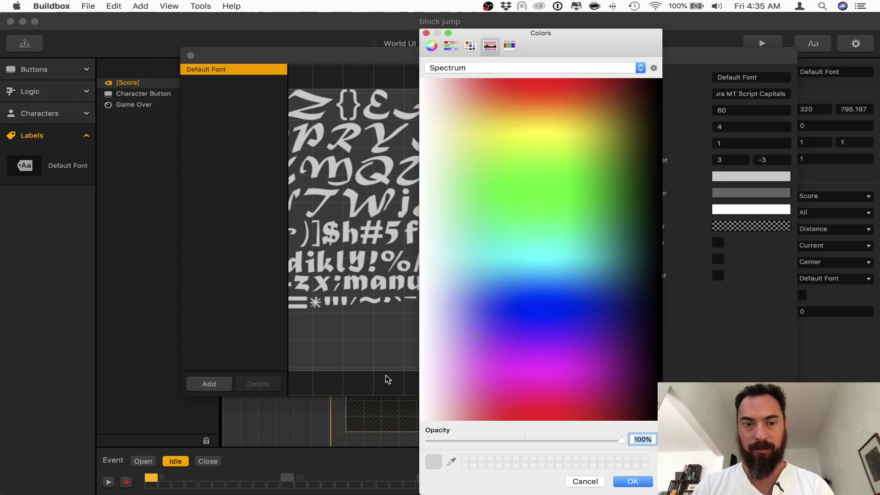
{"action": "left_click", "coordinate": [451, 462]}
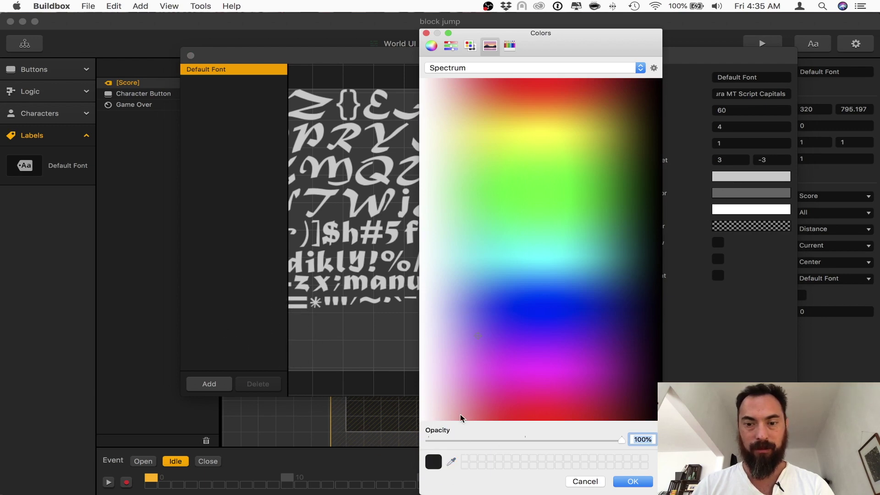
{"action": "left_click", "coordinate": [632, 482]}
{"action": "left_click", "coordinate": [190, 56]}
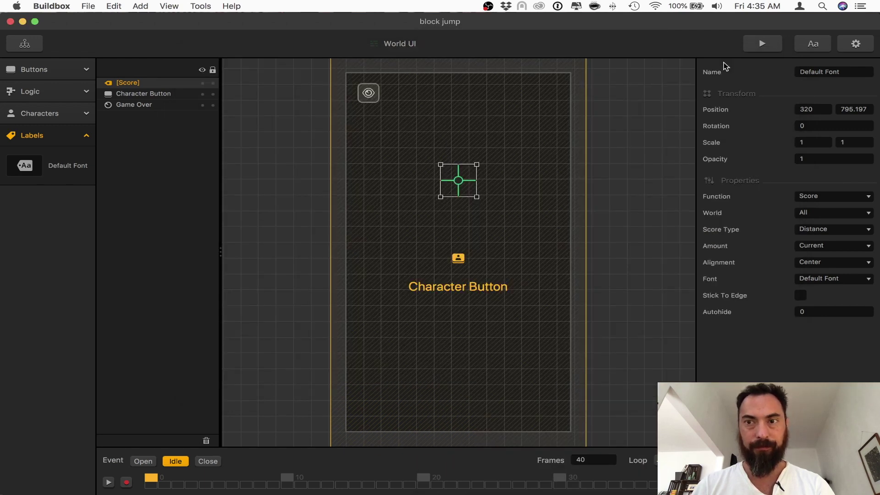
{"action": "left_click", "coordinate": [762, 44]}
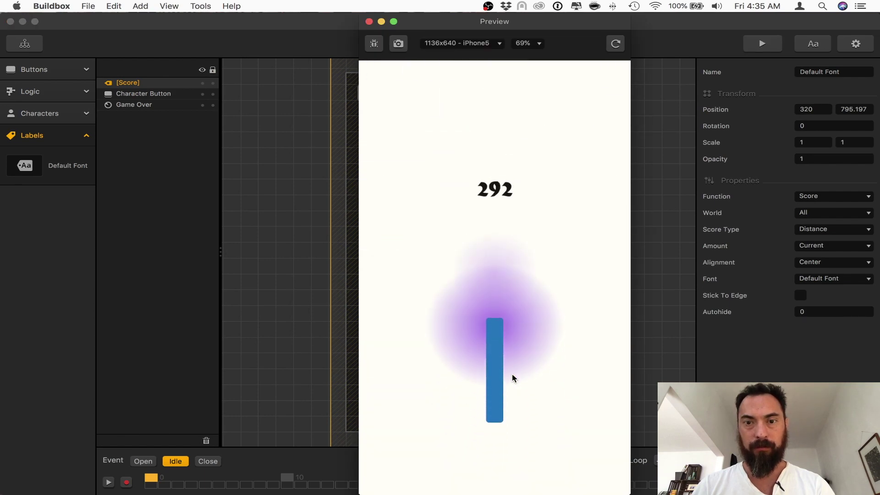
{"action": "left_click", "coordinate": [369, 22]}
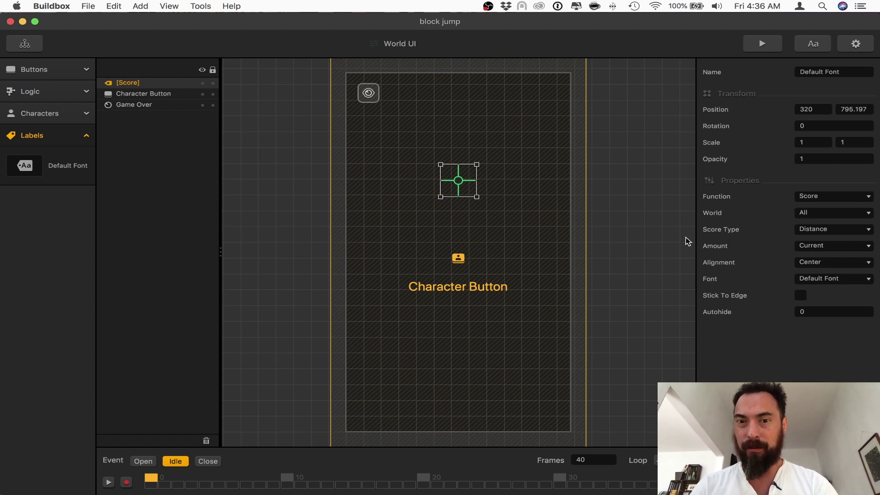
Set the Default Font's size to 120 in the Font Builder
{"action": "left_click", "coordinate": [813, 44]}
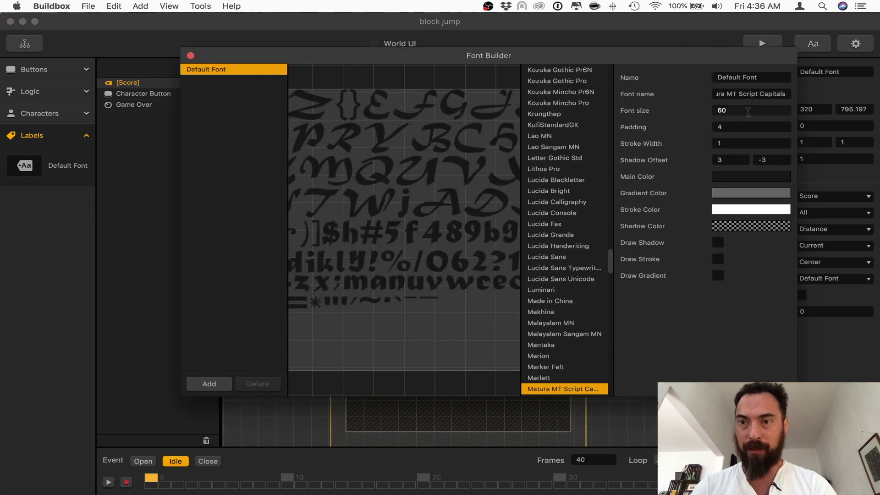
{"action": "type", "text": "120"}
{"action": "key", "text": "Tab"}
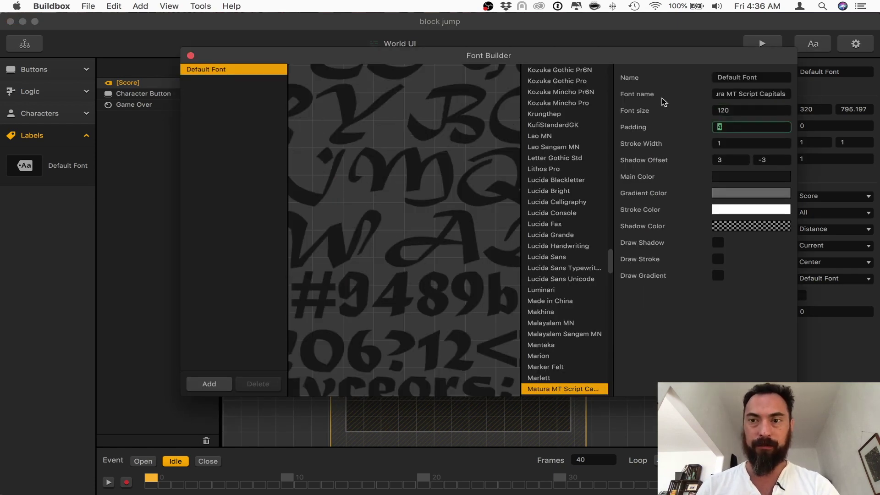
Switch to Chrome and look through the YouTube results for buildbox distance score
{"action": "key", "text": "ctrl+Up"}
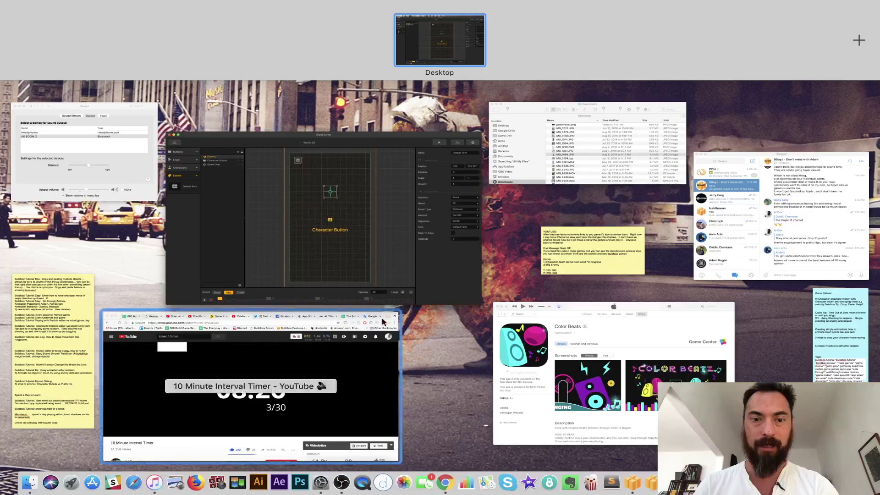
{"action": "left_click", "coordinate": [338, 394]}
{"action": "left_click", "coordinate": [753, 26]}
{"action": "left_click", "coordinate": [539, 43]}
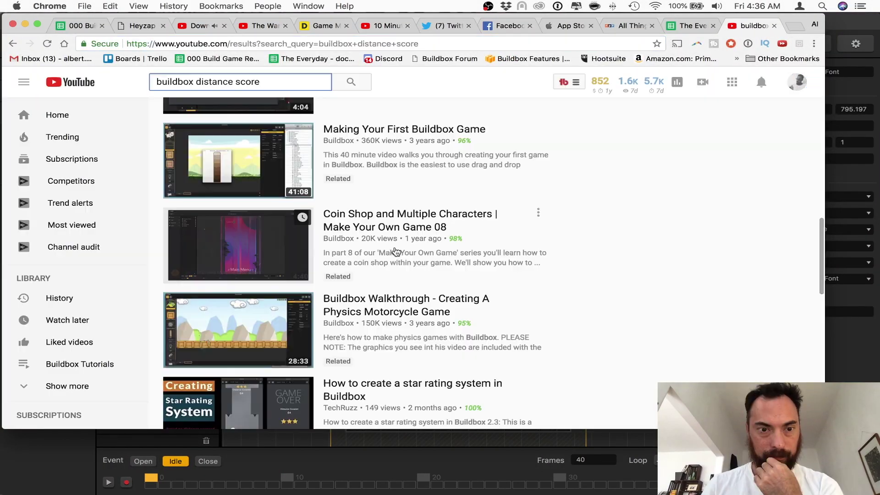
{"action": "scroll", "coordinate": [341, 251], "scroll_direction": "up", "scroll_amount": 15}
{"action": "scroll", "coordinate": [375, 235], "scroll_direction": "down", "scroll_amount": 2}
Search YouTube for buildbox, and return from the Score Distance Tag forum thread to the YouTube channel's videos
{"action": "triple_click", "coordinate": [239, 82]}
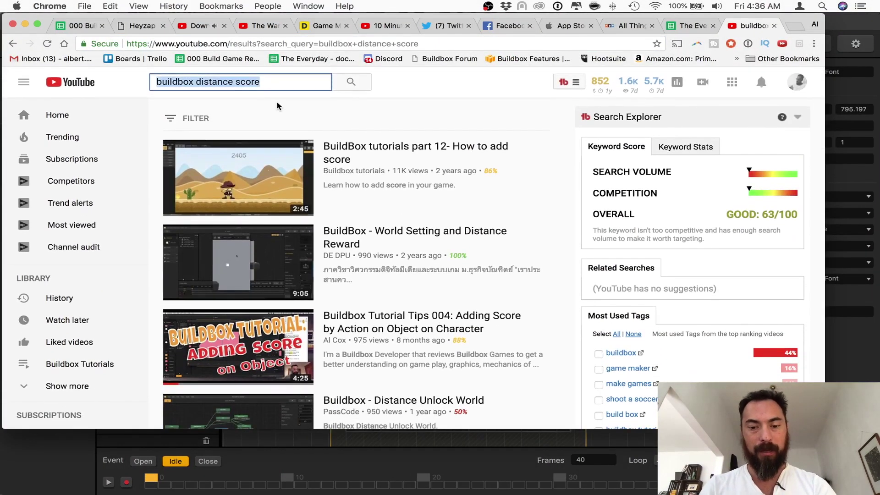
{"action": "type", "text": "buildbb"}
{"action": "key", "text": "BackSpace"}
{"action": "type", "text": "iox"}
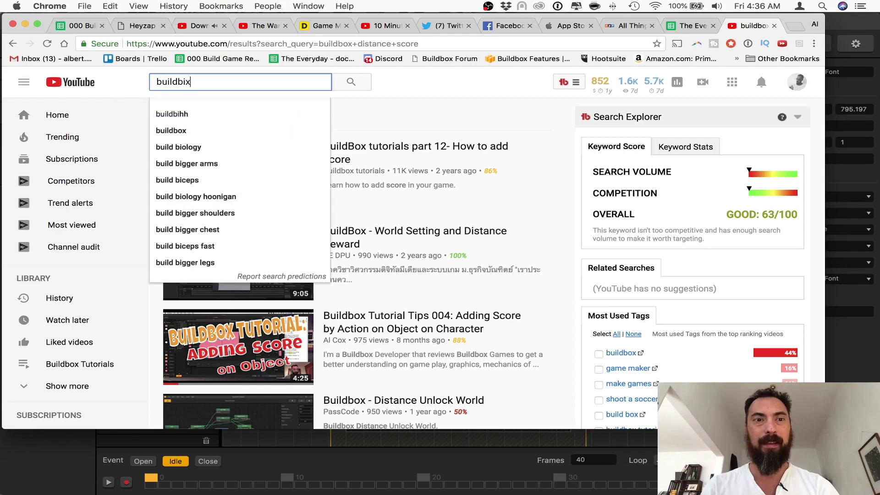
{"action": "key", "text": "Return"}
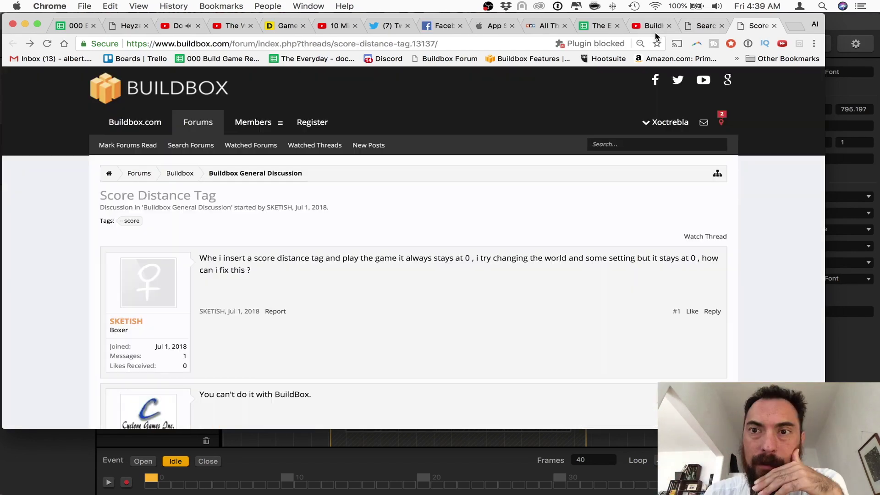
{"action": "left_click", "coordinate": [654, 27]}
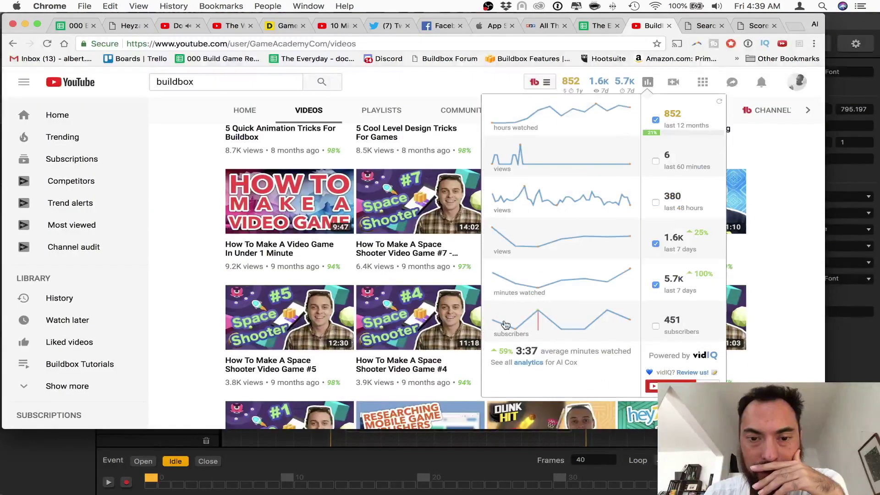
Open the video How To Make A Space Shooter Video Game #3, skip to about 9:47 and pause it
{"action": "left_click", "coordinate": [534, 328]}
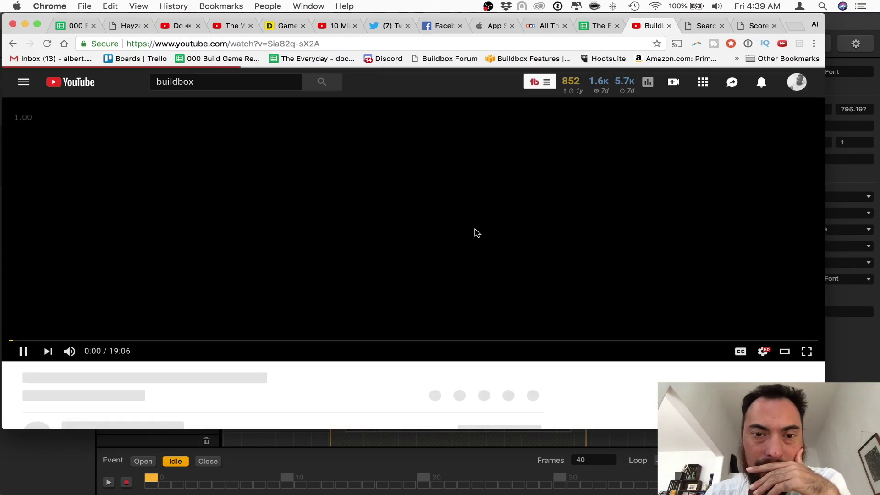
{"action": "left_click", "coordinate": [423, 340]}
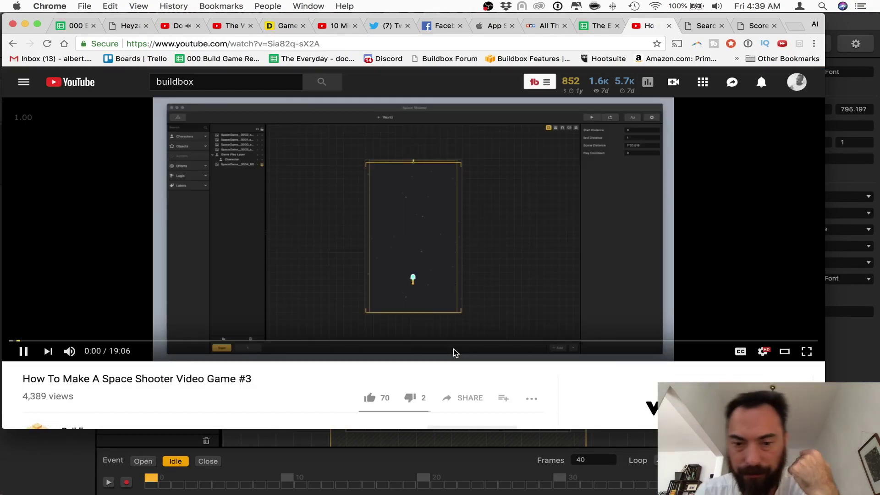
{"action": "key", "text": "space"}
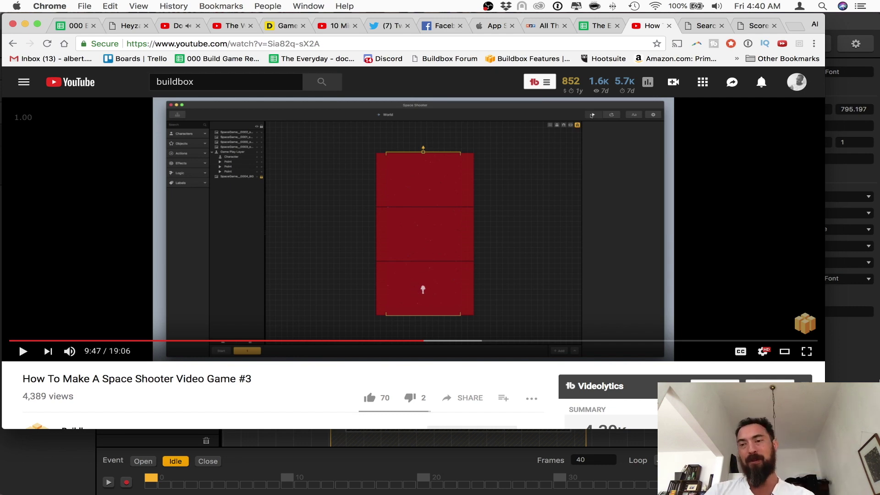
Switch to Buildbox, play preview rounds to check how the distance score counts, and close the preview
{"action": "left_click", "coordinate": [876, 381]}
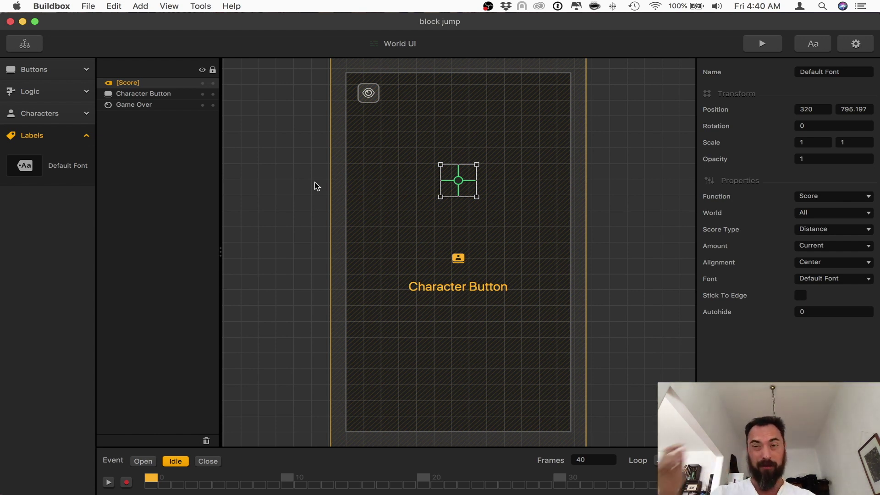
{"action": "left_click", "coordinate": [772, 49]}
{"action": "left_click", "coordinate": [485, 391]}
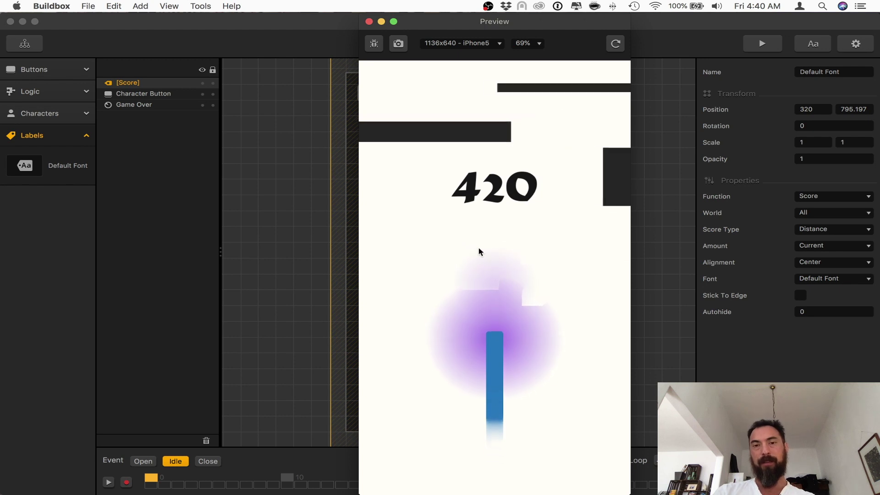
{"action": "left_click", "coordinate": [501, 366]}
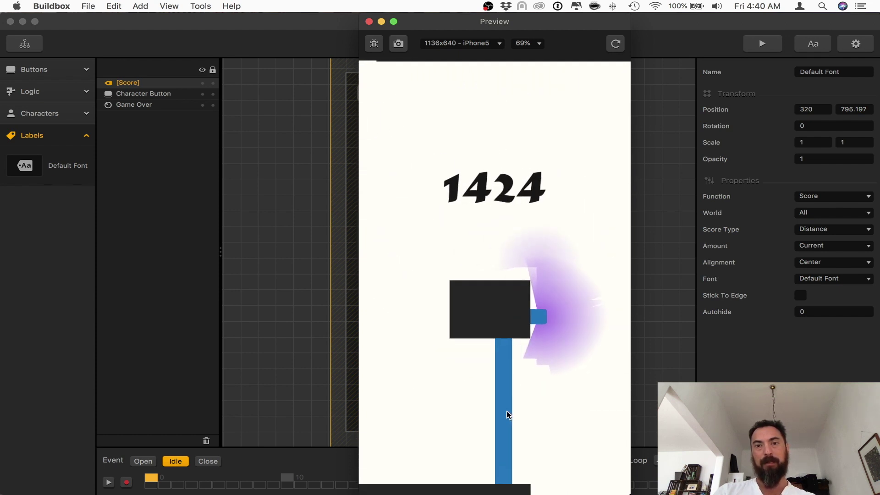
{"action": "left_click", "coordinate": [485, 429]}
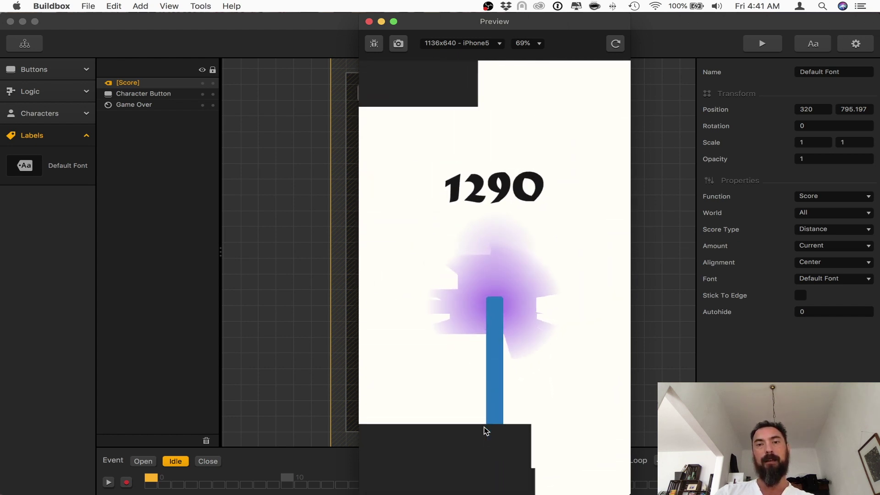
{"action": "left_click", "coordinate": [369, 22]}
Switch to Chrome, open the newest Points Per Time? result from the forum search in a new tab, and read the thread
{"action": "key", "text": "ctrl+Up"}
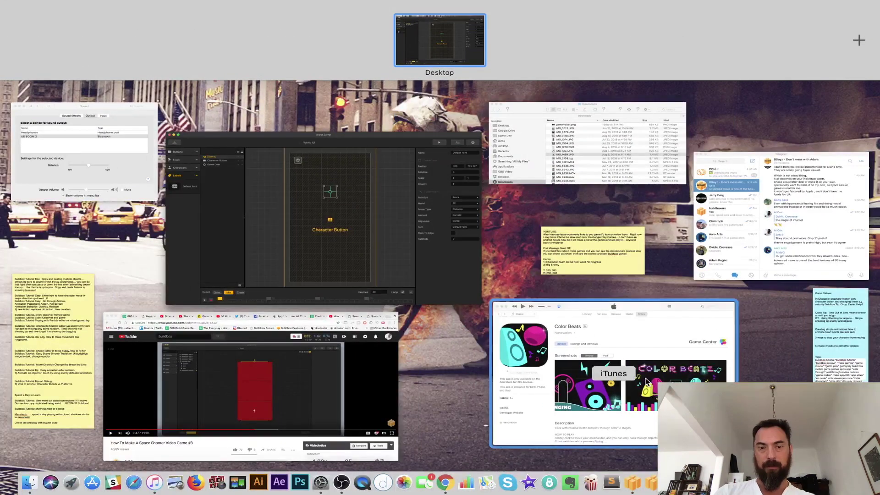
{"action": "left_click", "coordinate": [377, 386]}
{"action": "left_click", "coordinate": [707, 26]}
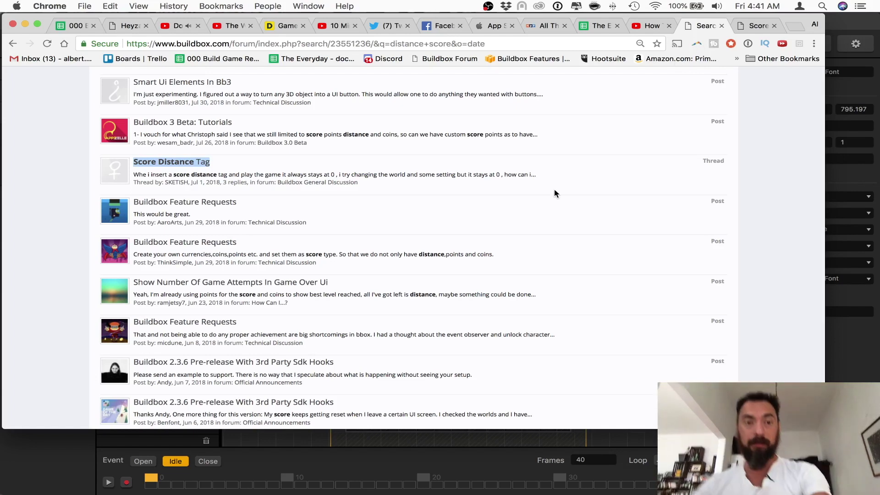
{"action": "scroll", "coordinate": [640, 104], "scroll_direction": "up", "scroll_amount": 5}
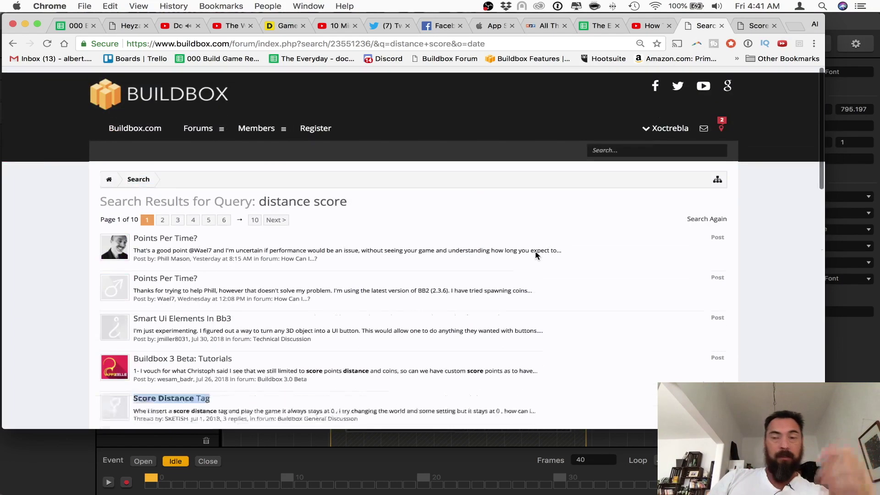
{"action": "left_click", "coordinate": [673, 142]}
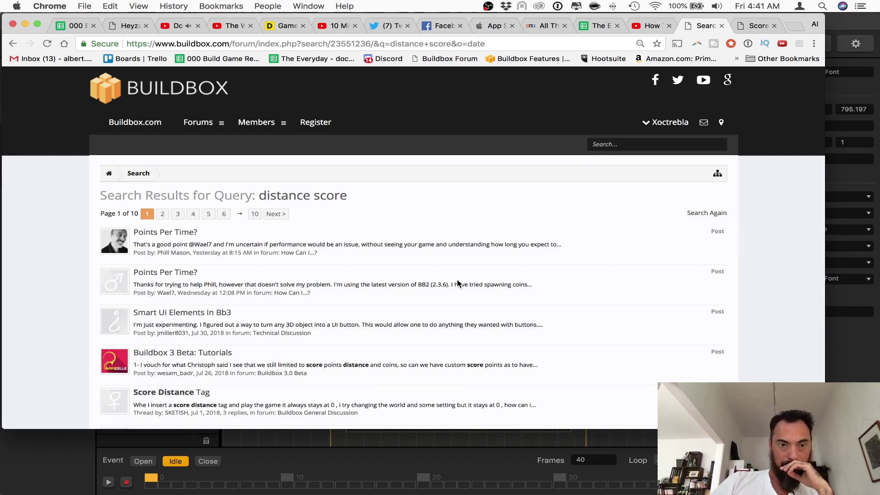
{"action": "right_click", "coordinate": [156, 231]}
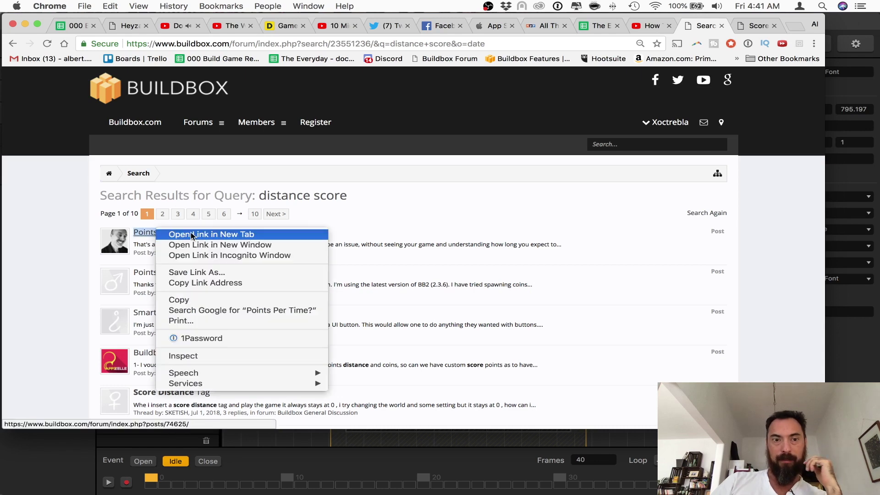
{"action": "left_click", "coordinate": [211, 235]}
{"action": "left_click", "coordinate": [708, 26]}
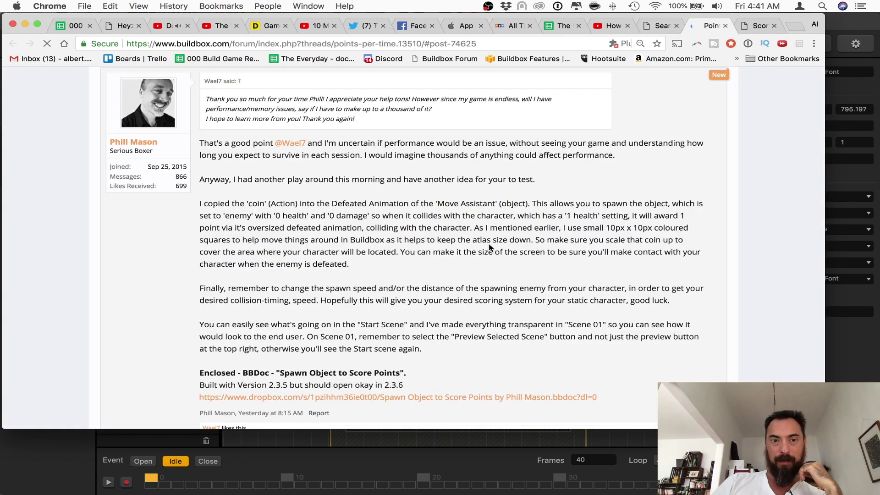
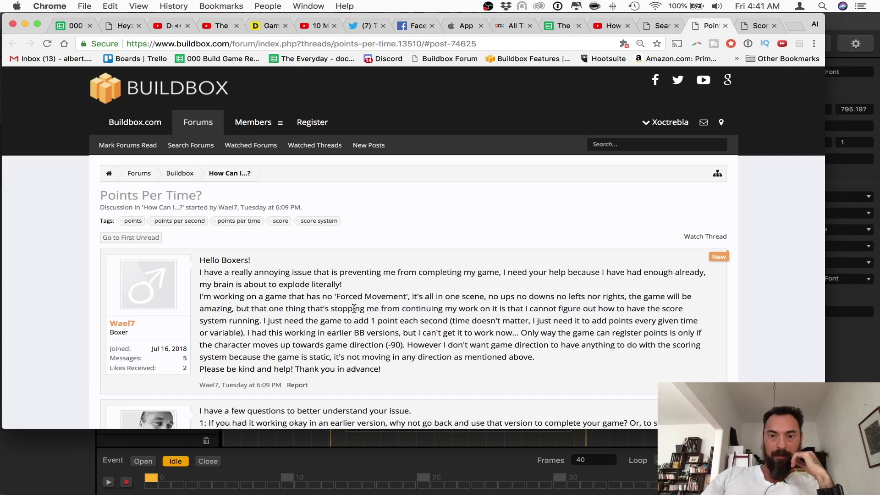
{"action": "scroll", "coordinate": [354, 310], "scroll_direction": "down", "scroll_amount": 2}
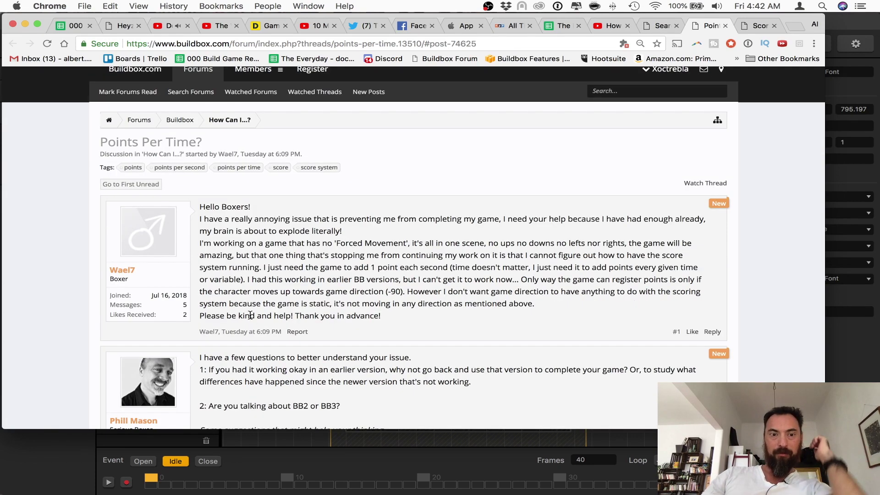
{"action": "scroll", "coordinate": [356, 315], "scroll_direction": "down", "scroll_amount": 2}
Search YouTube for buildbox distance score and look through the resulting videos
{"action": "left_click", "coordinate": [612, 26]}
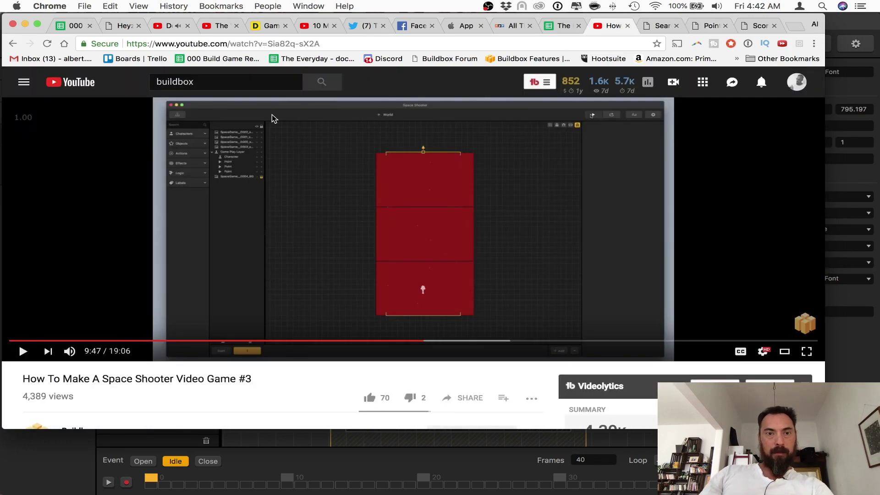
{"action": "left_click", "coordinate": [243, 84]}
{"action": "type", "text": "distance score"}
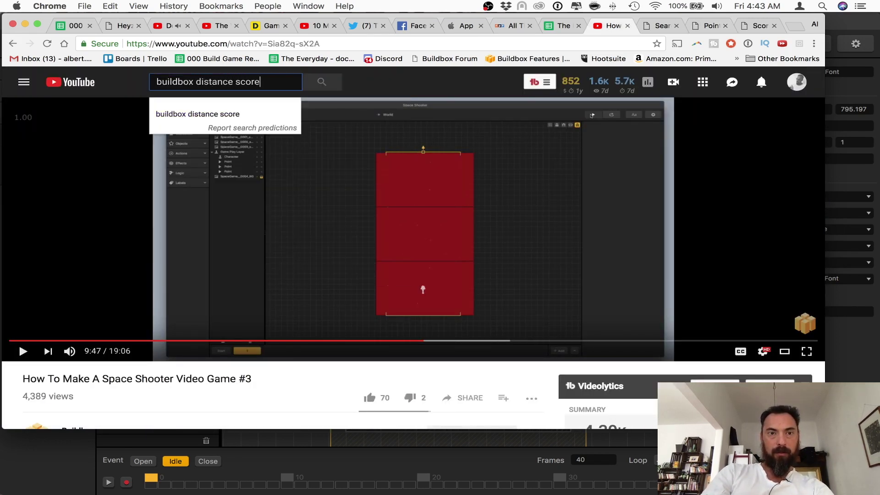
{"action": "key", "text": "Return"}
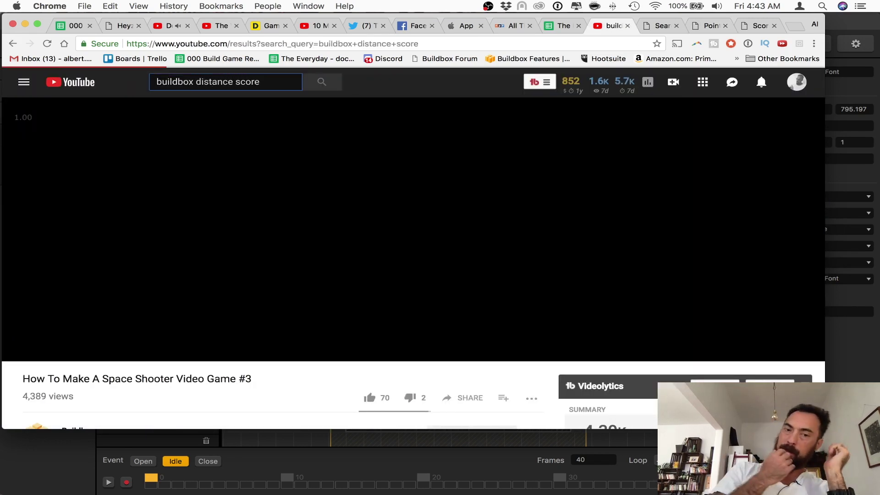
{"action": "scroll", "coordinate": [334, 213], "scroll_direction": "down", "scroll_amount": 4}
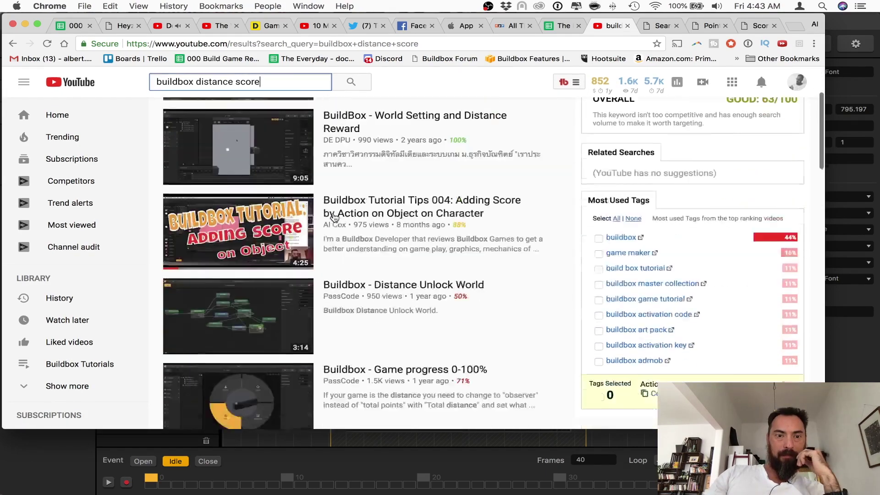
{"action": "scroll", "coordinate": [334, 216], "scroll_direction": "down", "scroll_amount": 20}
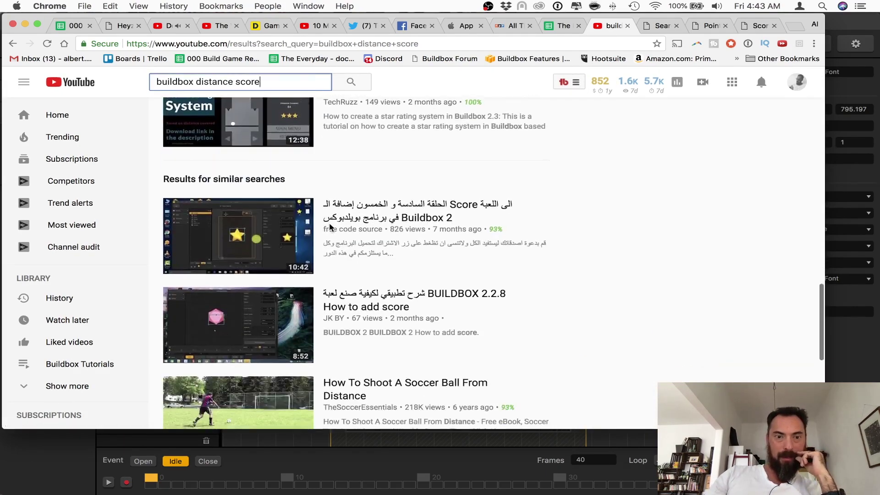
{"action": "scroll", "coordinate": [330, 223], "scroll_direction": "down", "scroll_amount": 3}
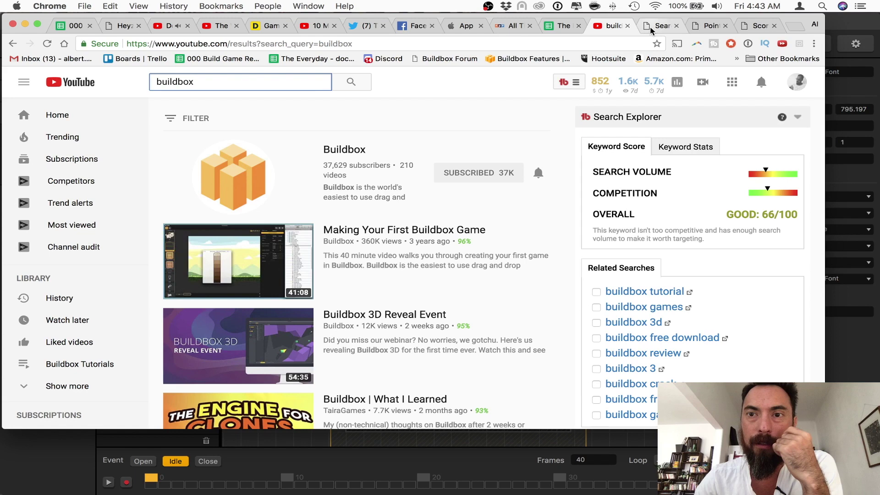
Open the bookmarked Buildbox Features help page in place of the forum search results and search it for distance score
{"action": "left_click", "coordinate": [650, 26]}
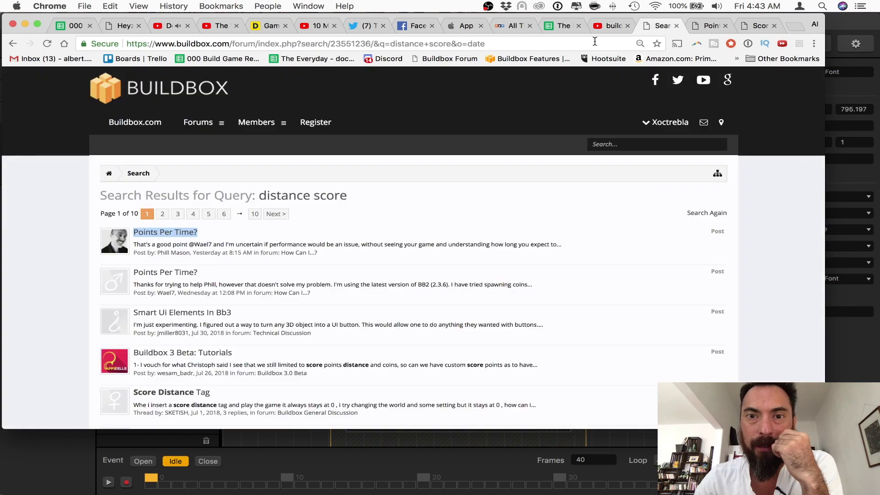
{"action": "left_click", "coordinate": [542, 61]}
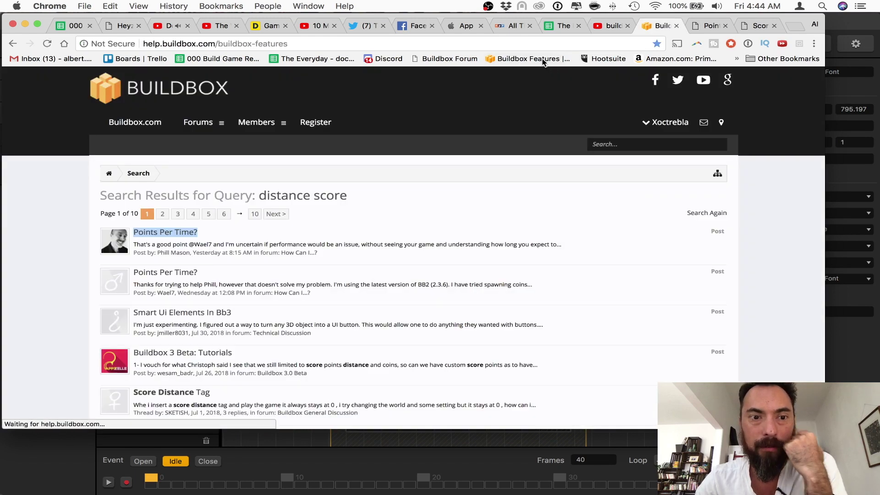
{"action": "type", "text": "dista"}
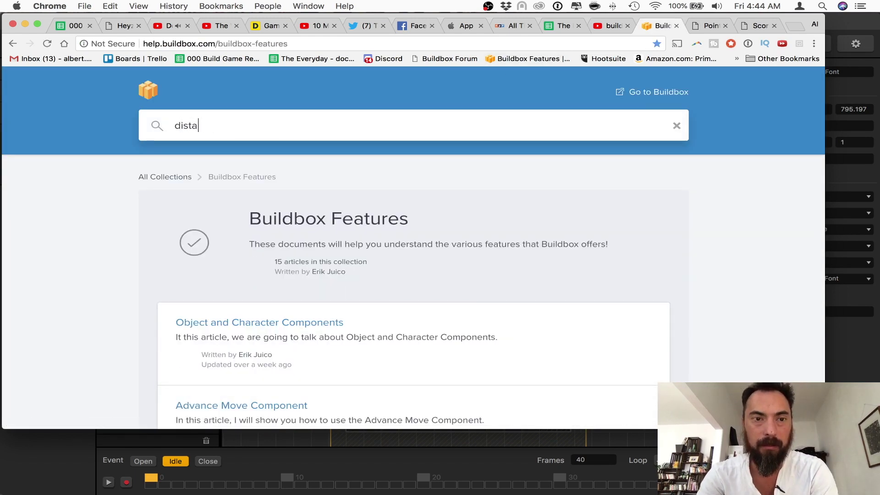
{"action": "type", "text": "nce sccore"}
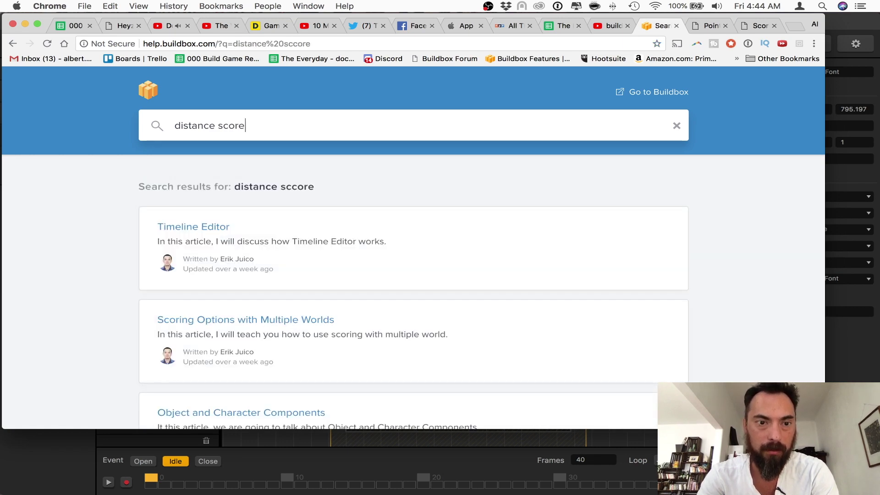
{"action": "scroll", "coordinate": [353, 319], "scroll_direction": "down", "scroll_amount": 3}
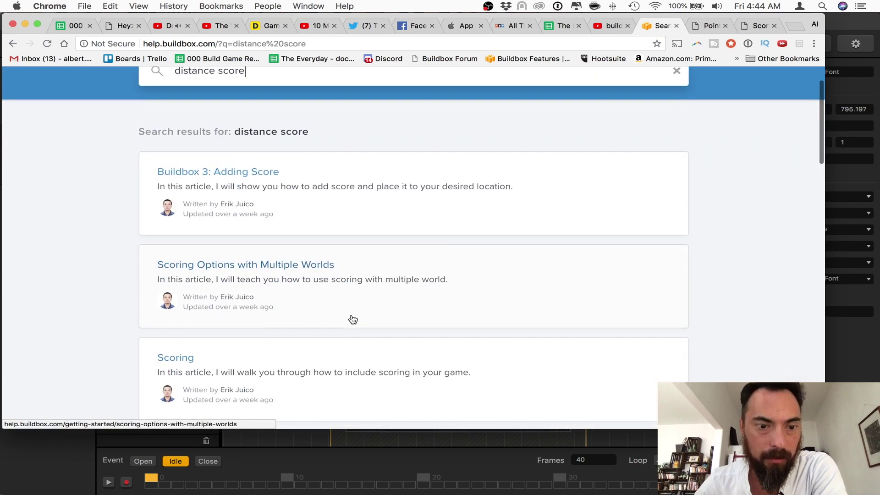
{"action": "scroll", "coordinate": [352, 320], "scroll_direction": "down", "scroll_amount": 2}
Open the Scoring help article and read through its distance, point and coin scoring sections
{"action": "left_click", "coordinate": [352, 293]}
{"action": "scroll", "coordinate": [353, 289], "scroll_direction": "down", "scroll_amount": 15}
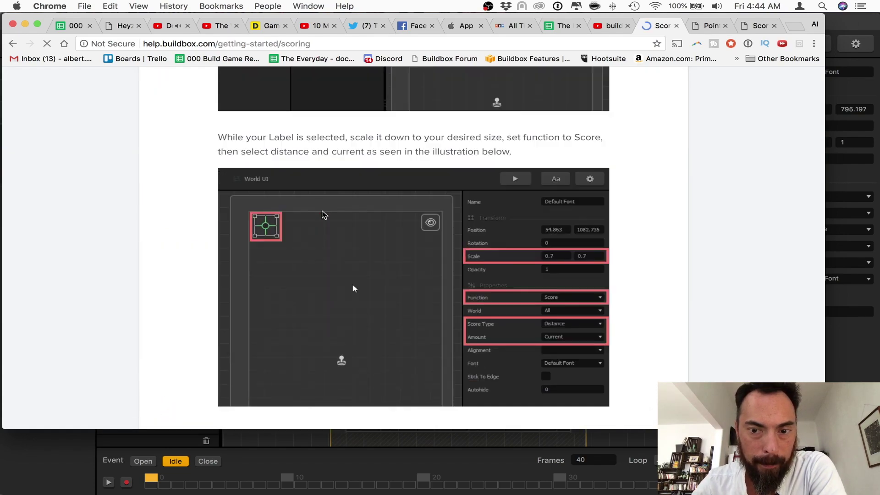
{"action": "left_click", "coordinate": [840, 290]}
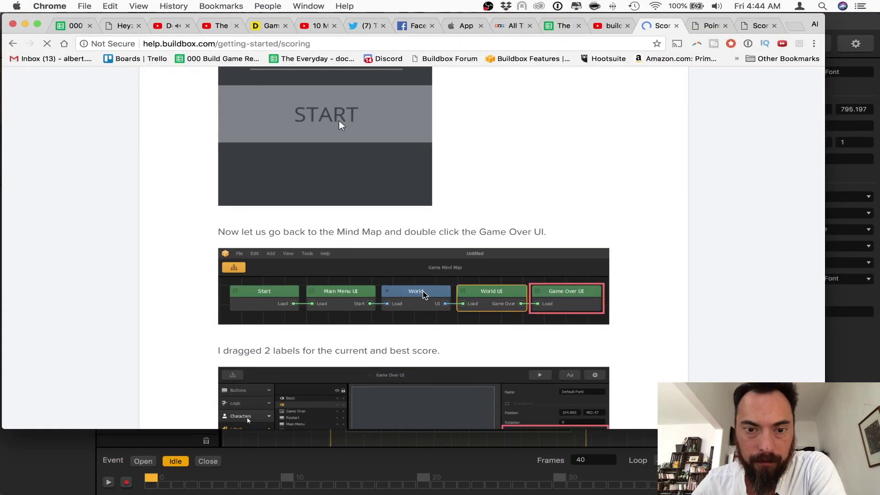
{"action": "scroll", "coordinate": [256, 261], "scroll_direction": "down", "scroll_amount": 10}
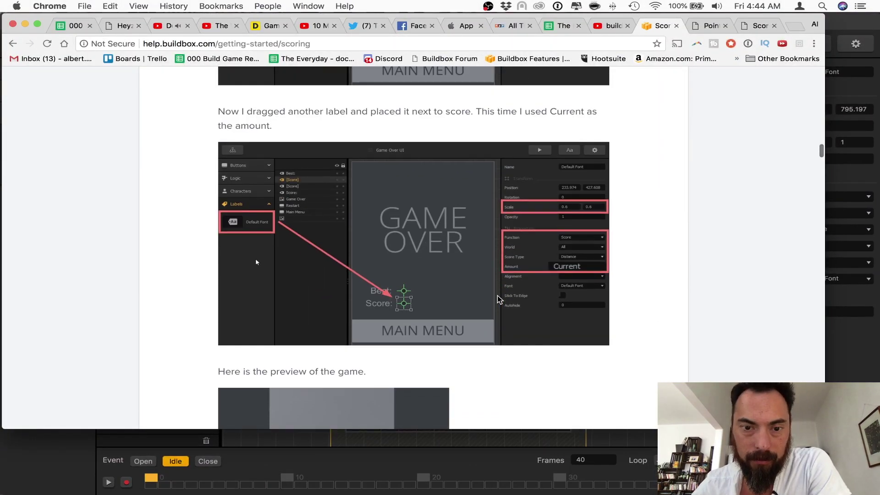
{"action": "scroll", "coordinate": [677, 275], "scroll_direction": "down", "scroll_amount": 10}
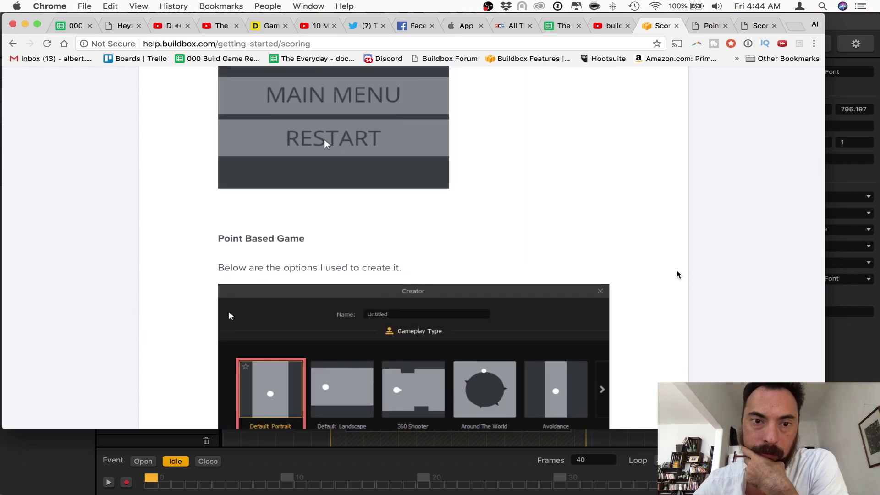
{"action": "scroll", "coordinate": [677, 275], "scroll_direction": "up", "scroll_amount": 3}
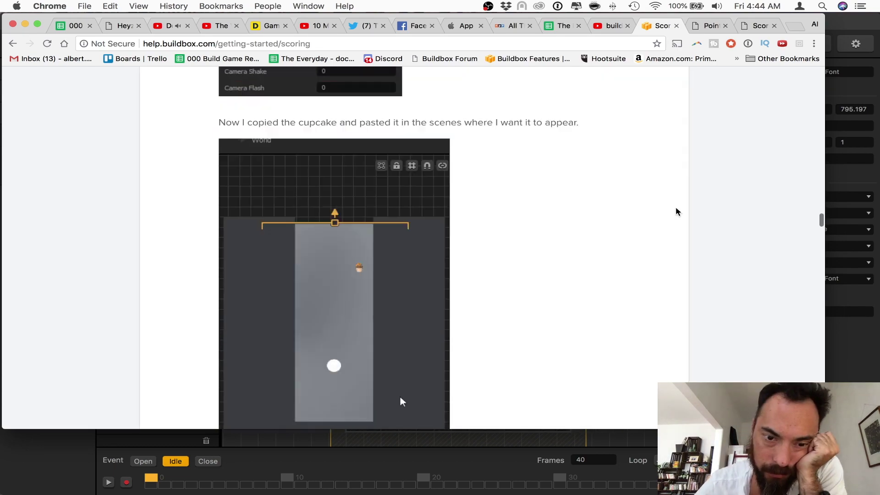
{"action": "scroll", "coordinate": [675, 210], "scroll_direction": "down", "scroll_amount": 15}
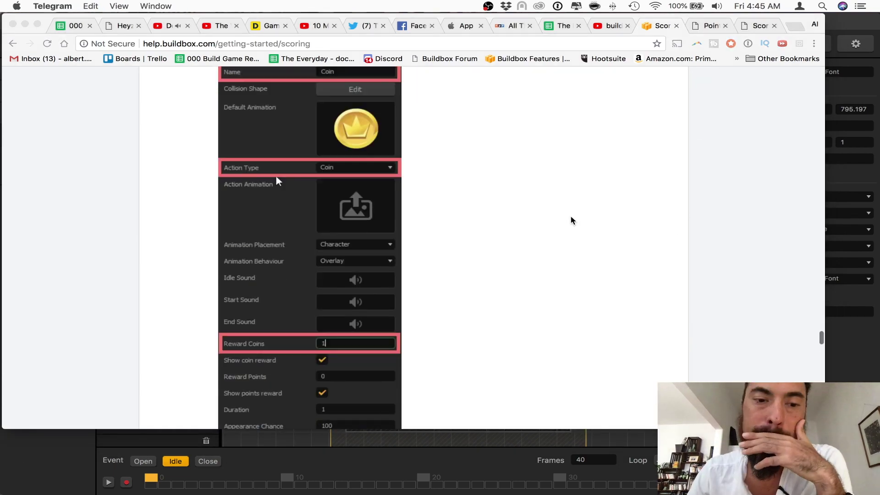
{"action": "scroll", "coordinate": [549, 230], "scroll_direction": "up", "scroll_amount": 10}
Look through the YouTube results for buildbox, and return to the Scoring help article
{"action": "left_click", "coordinate": [602, 26]}
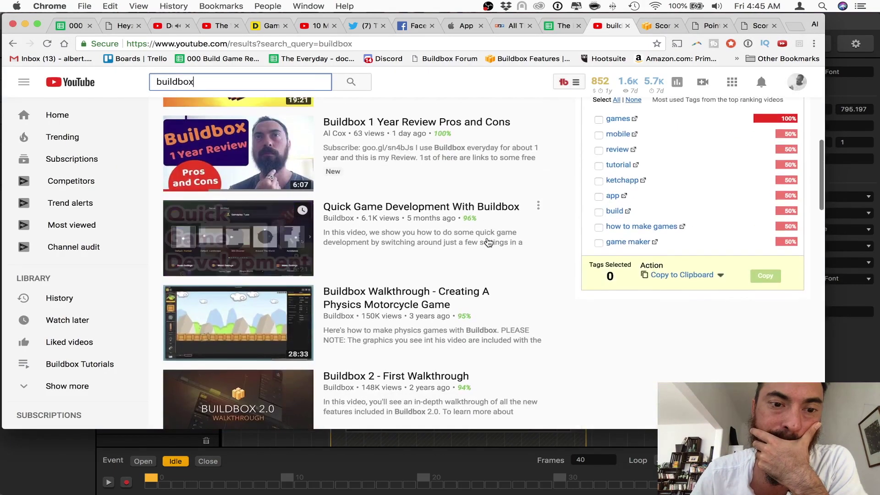
{"action": "scroll", "coordinate": [489, 242], "scroll_direction": "down", "scroll_amount": 15}
{"action": "scroll", "coordinate": [488, 242], "scroll_direction": "up", "scroll_amount": 8}
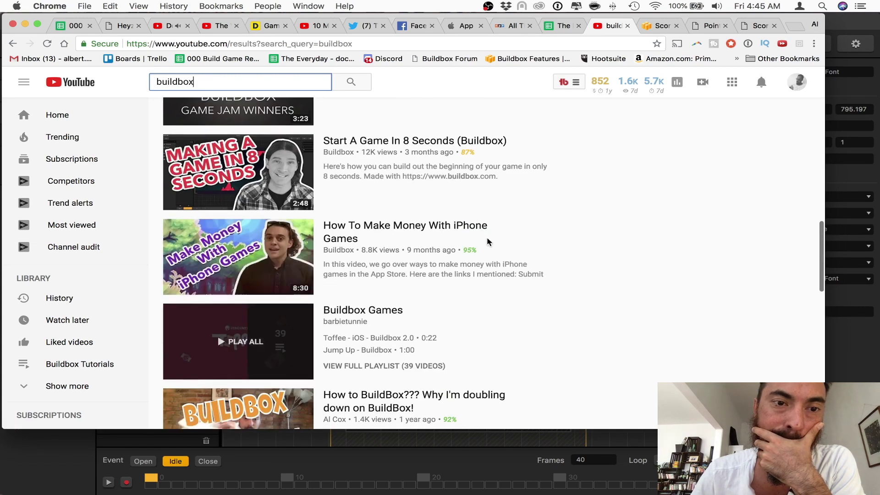
{"action": "scroll", "coordinate": [487, 242], "scroll_direction": "up", "scroll_amount": 10}
{"action": "left_click", "coordinate": [658, 29]}
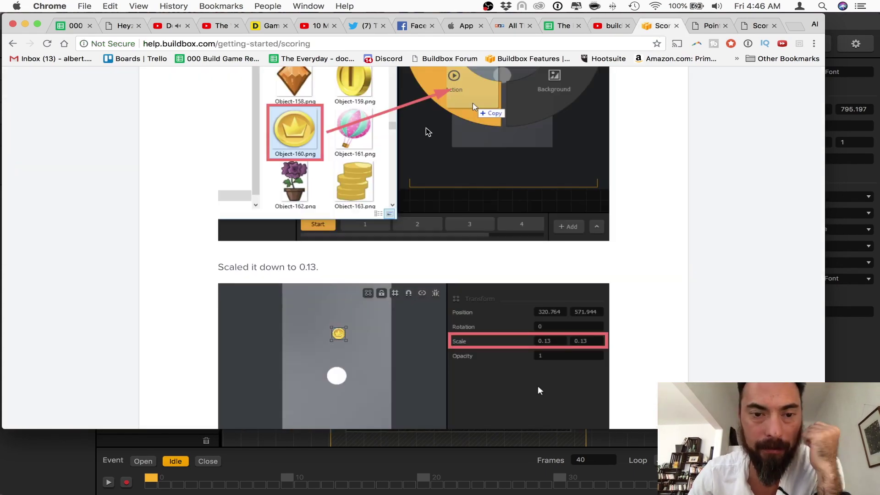
Look over the Points Per Time? forum thread, return to the distance score search results and browse the listed threads
{"action": "left_click", "coordinate": [697, 28]}
{"action": "scroll", "coordinate": [384, 252], "scroll_direction": "up", "scroll_amount": 15}
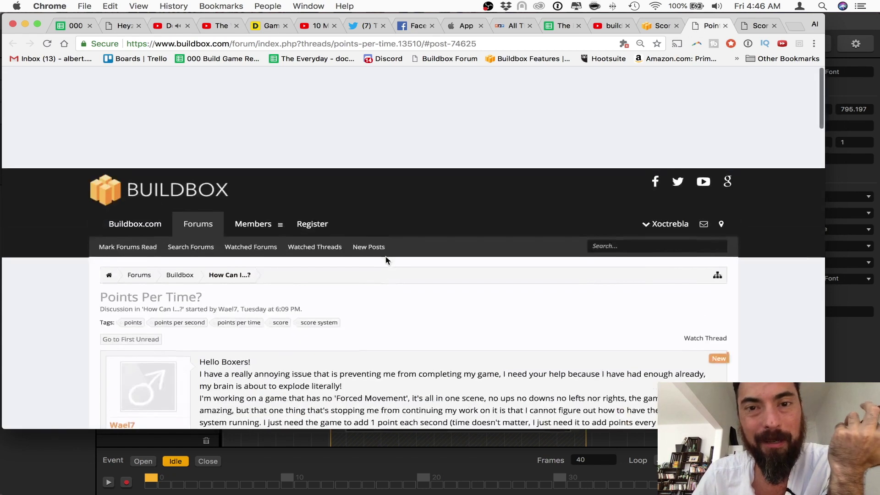
{"action": "left_click", "coordinate": [636, 145]}
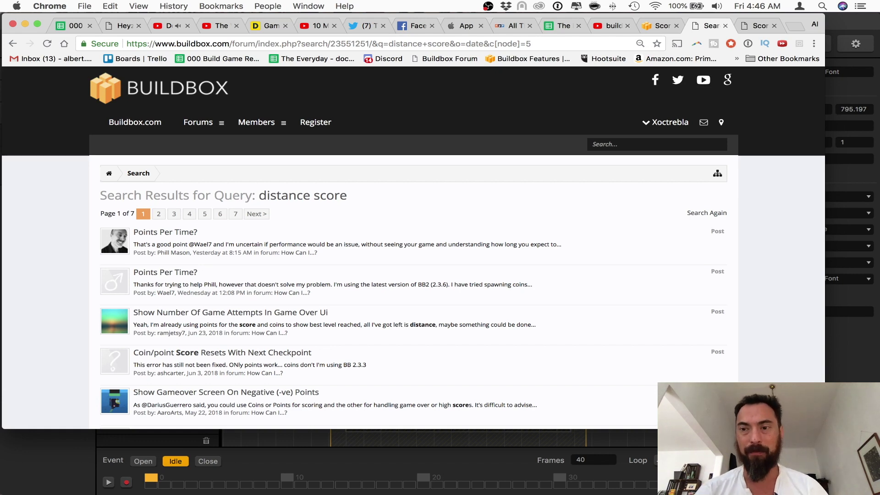
{"action": "scroll", "coordinate": [492, 346], "scroll_direction": "down", "scroll_amount": 5}
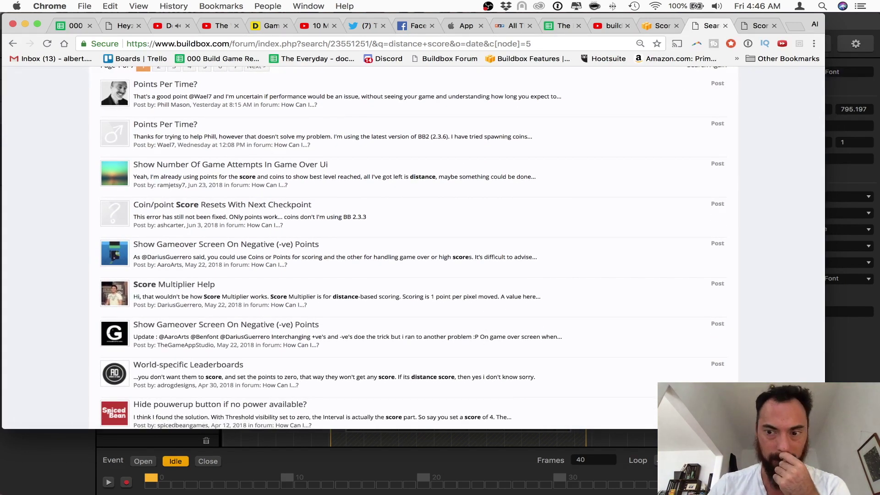
Switch back to Buildbox, play-test the distance score in the game preview, and check the score label's available score types
{"action": "left_click", "coordinate": [844, 348]}
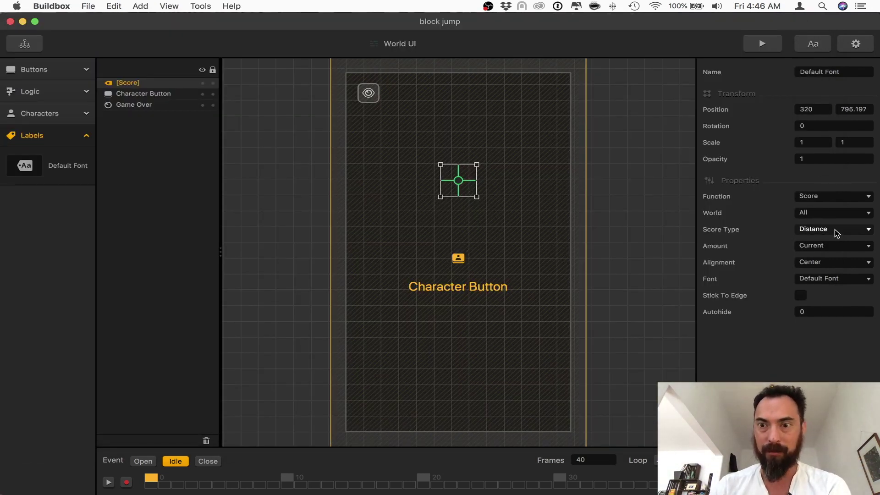
{"action": "left_click", "coordinate": [761, 44]}
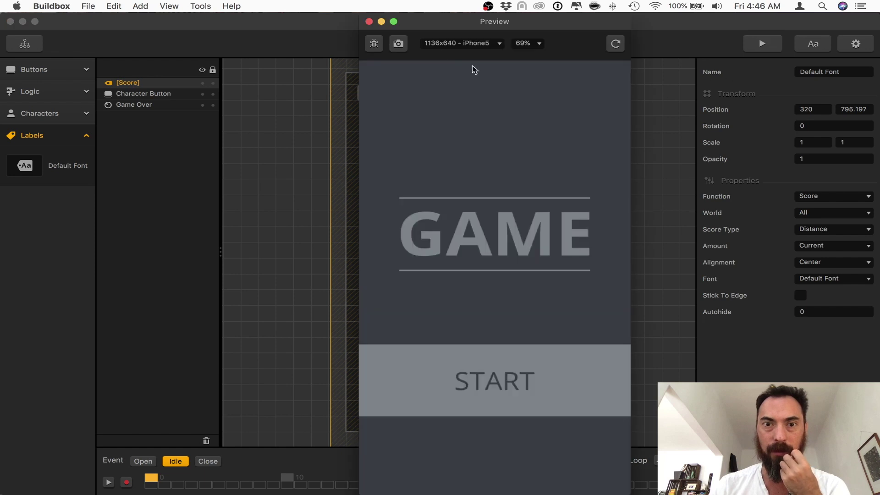
{"action": "left_click", "coordinate": [544, 383]}
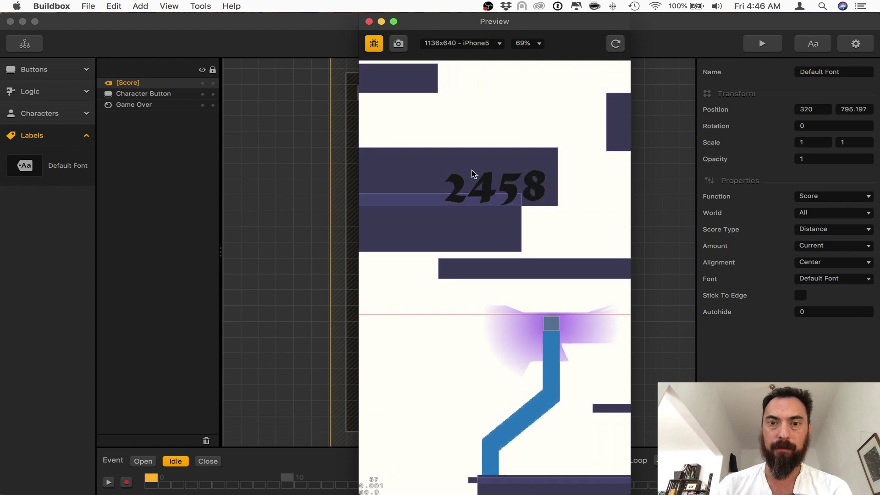
{"action": "left_click", "coordinate": [369, 22]}
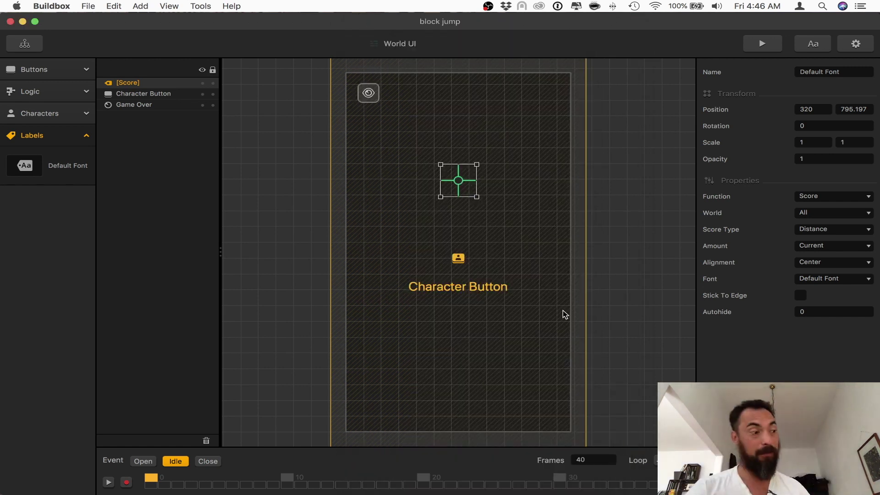
{"action": "left_click", "coordinate": [822, 230]}
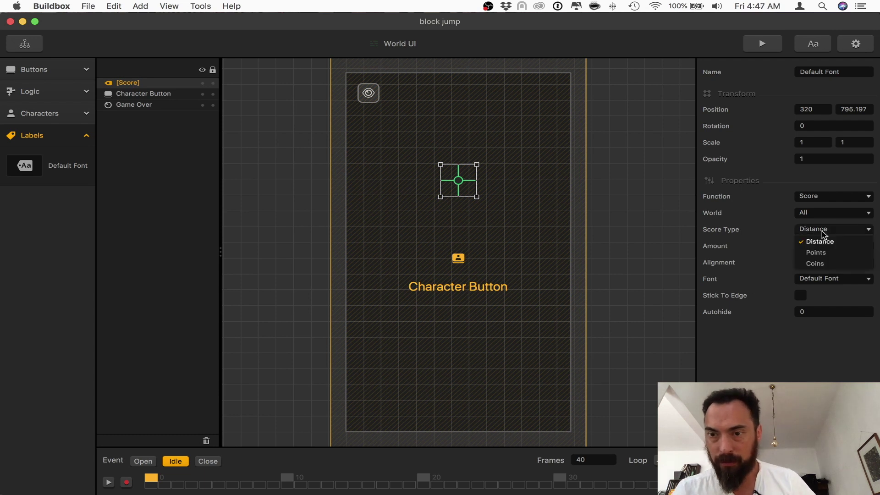
{"action": "left_click", "coordinate": [822, 232]}
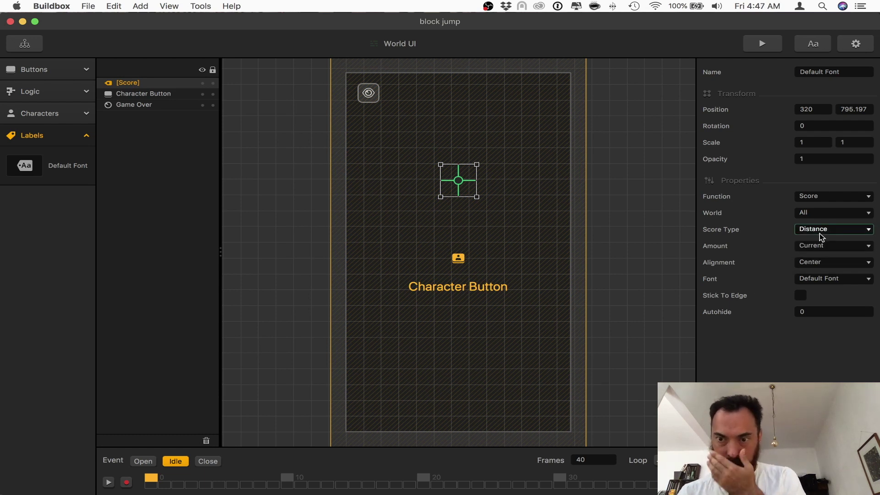
Set the World node's score multiplier to 0.001 in the game mind map
{"action": "left_click", "coordinate": [20, 45]}
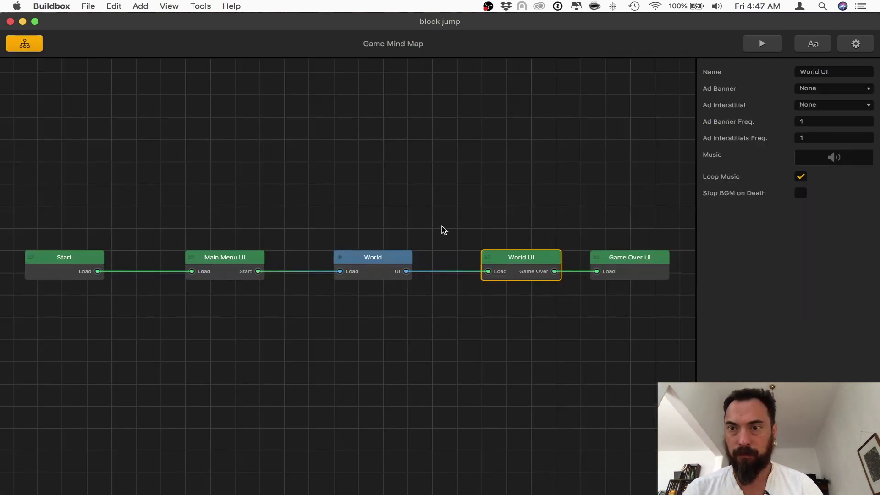
{"action": "left_click", "coordinate": [395, 265]}
{"action": "left_click", "coordinate": [819, 177]}
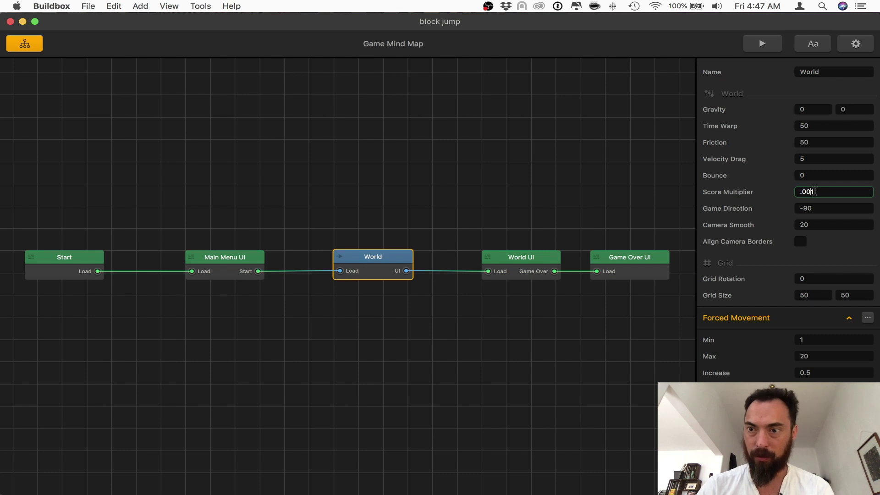
Play-test the score in the game preview, and set the World's score multiplier to 0.01
{"action": "left_click", "coordinate": [761, 44]}
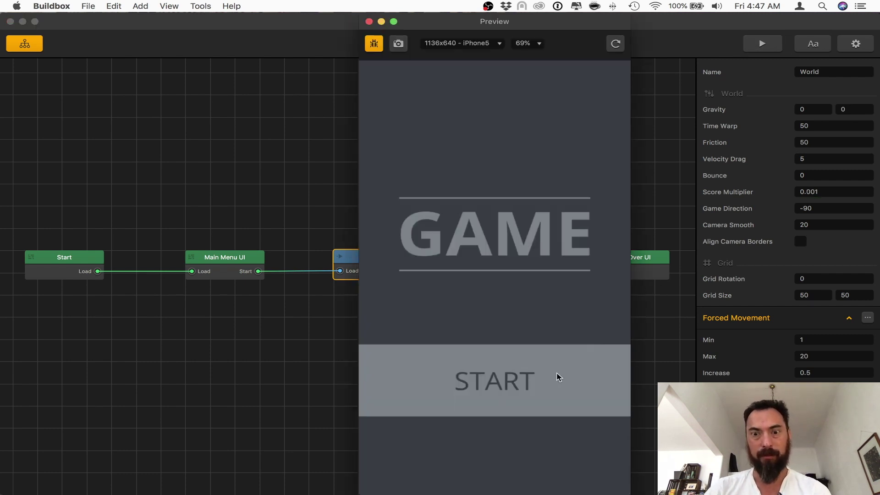
{"action": "left_click", "coordinate": [523, 395]}
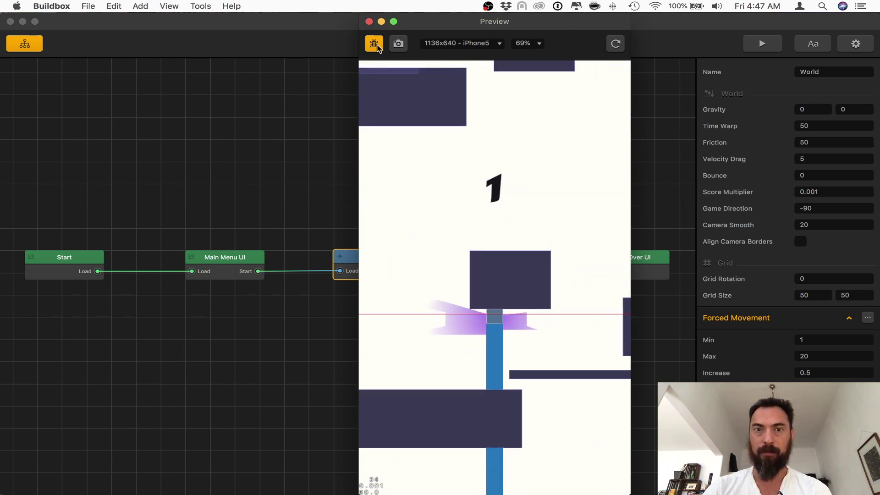
{"action": "key", "text": "super+w"}
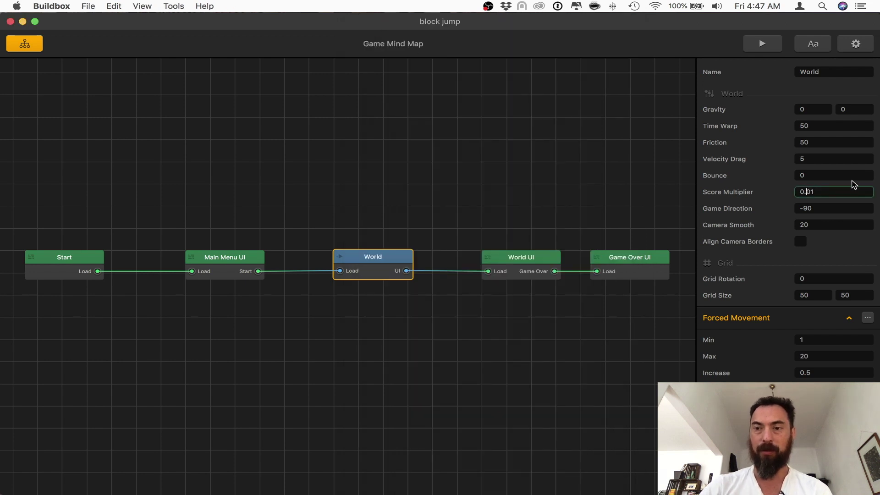
{"action": "left_click", "coordinate": [587, 187]}
Change the Default Font's typeface to Lucida Sans in the Font Builder
{"action": "left_click", "coordinate": [814, 45]}
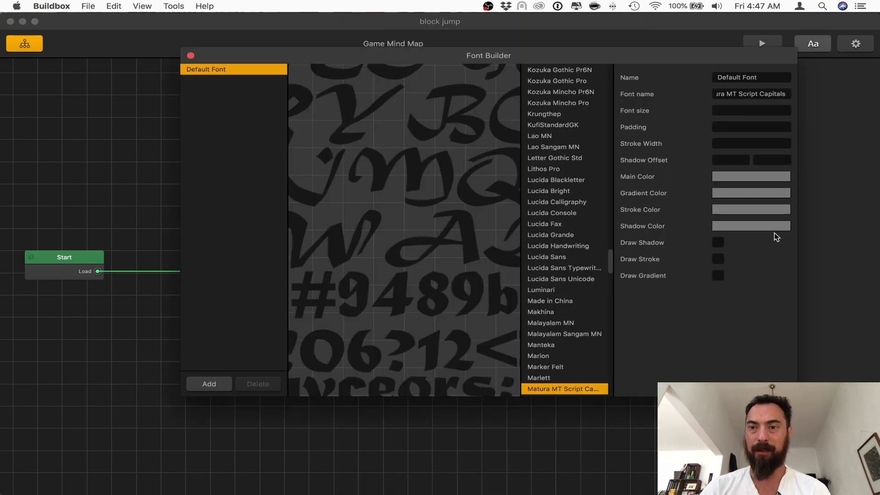
{"action": "left_click", "coordinate": [568, 270]}
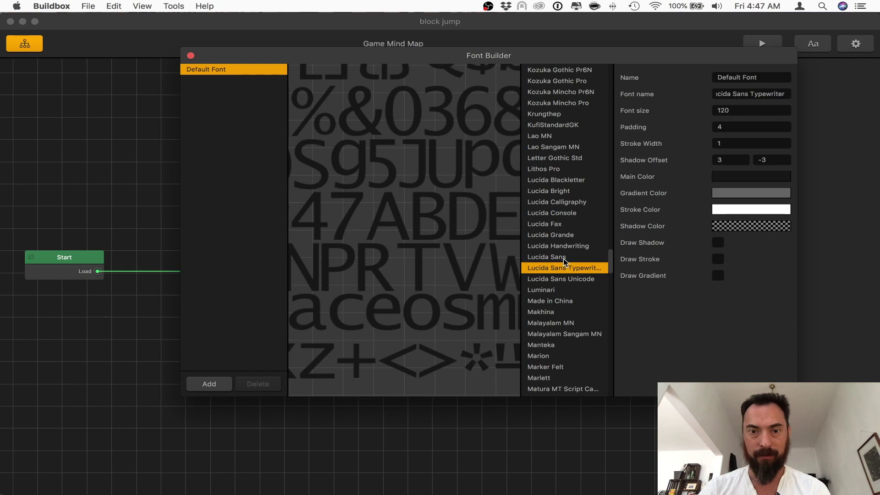
{"action": "left_click", "coordinate": [564, 259]}
Play-test the score label and its speed in the game preview with debug display turned off, restarting after game over
{"action": "key", "text": "ctrl+Up"}
{"action": "key", "text": "ctrl+Up"}
{"action": "key", "text": "ctrl+Up"}
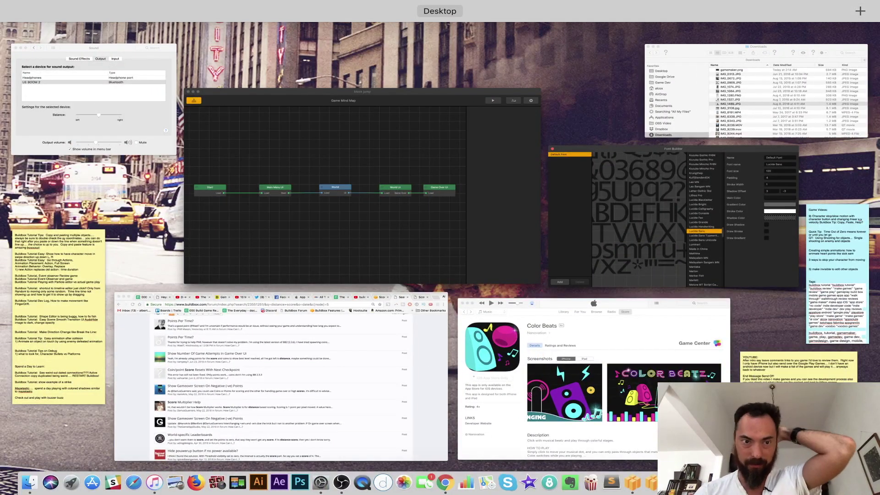
{"action": "key", "text": "ctrl+Up"}
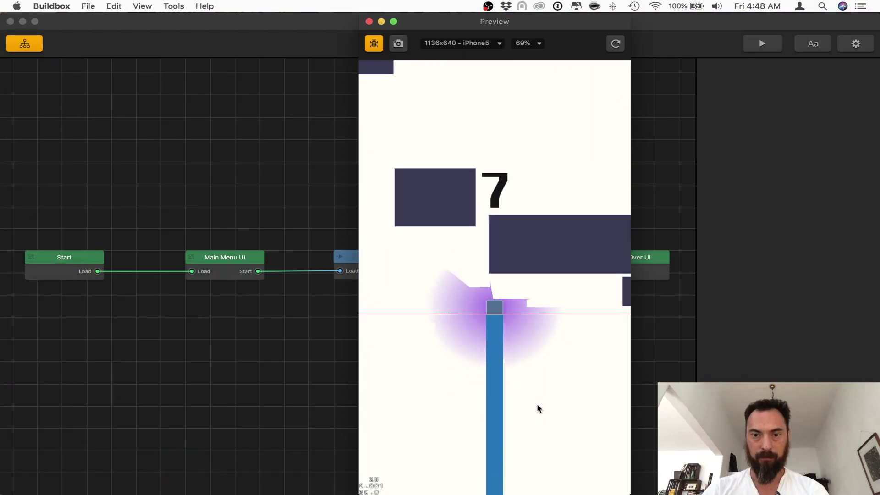
{"action": "left_click", "coordinate": [374, 44]}
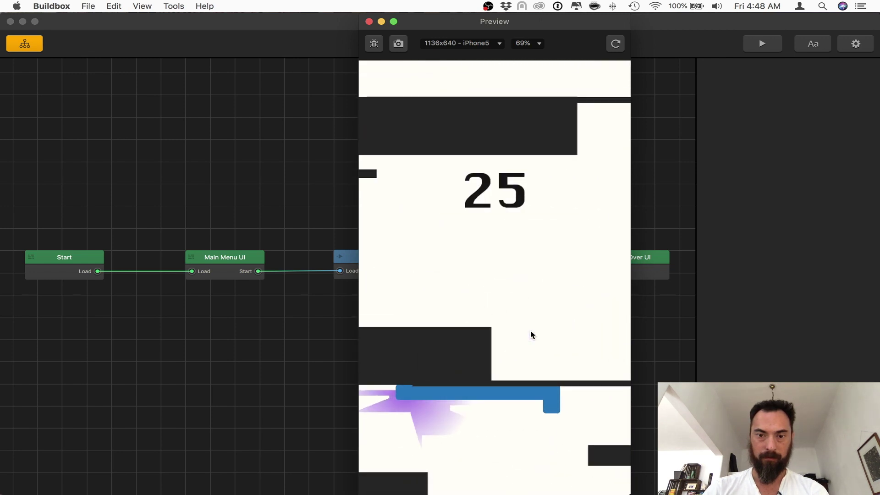
{"action": "left_click", "coordinate": [547, 443]}
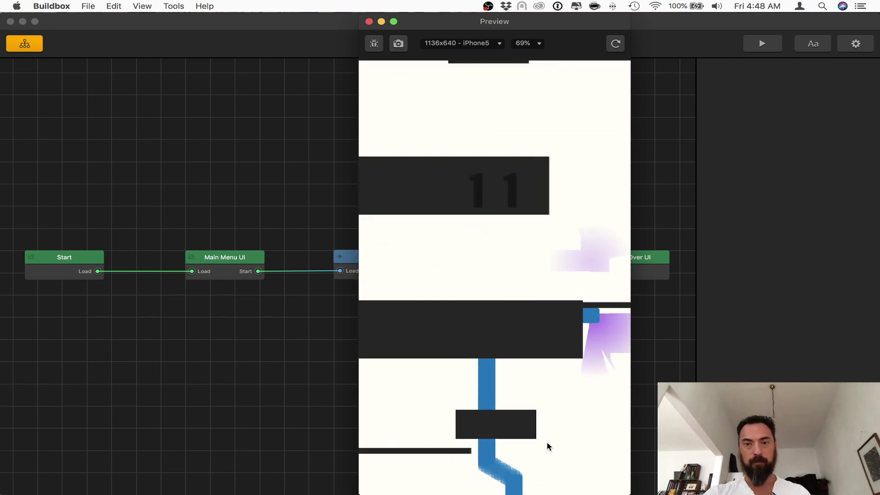
{"action": "left_click", "coordinate": [546, 442]}
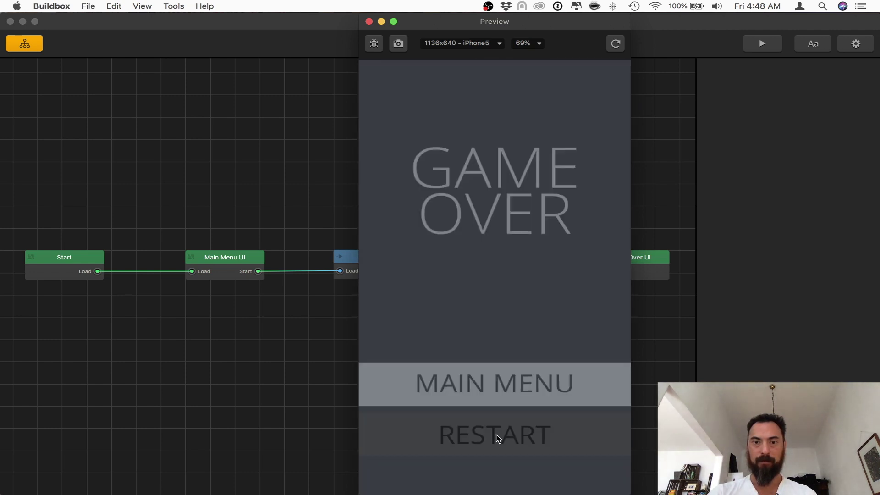
{"action": "left_click", "coordinate": [496, 434]}
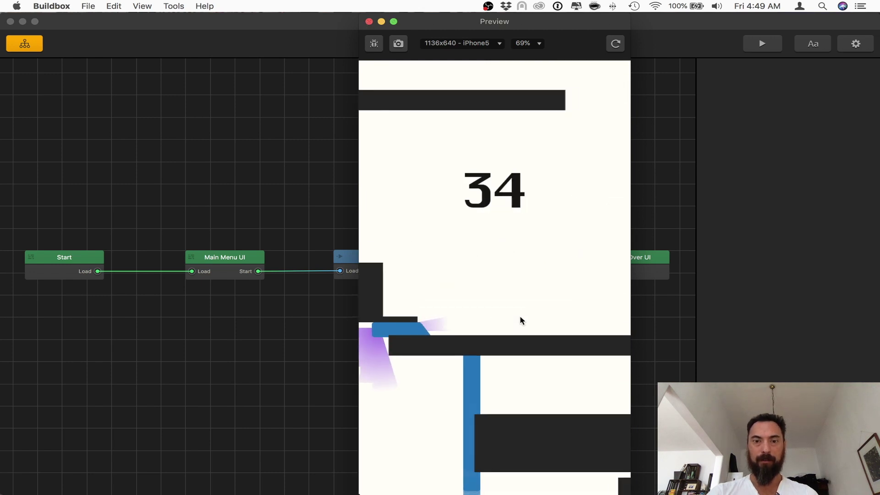
{"action": "left_click", "coordinate": [368, 22]}
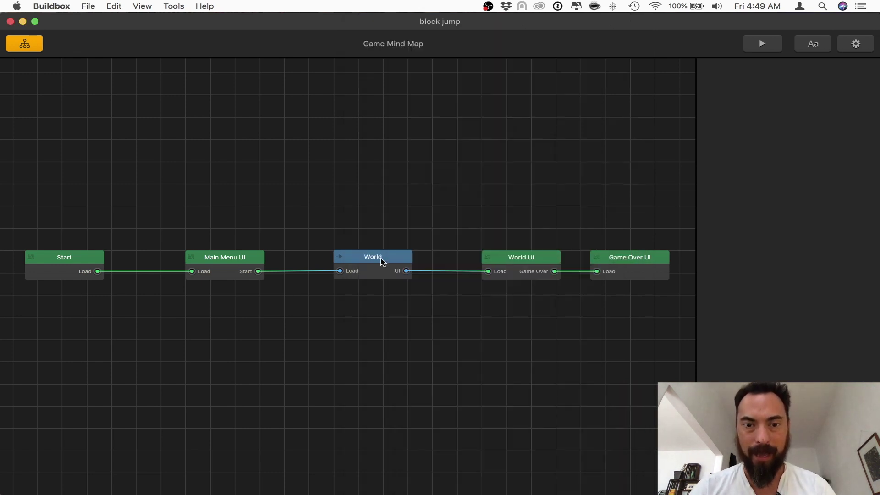
Open the World node in the scene editor
{"action": "left_click", "coordinate": [379, 264]}
{"action": "double_click", "coordinate": [380, 262]}
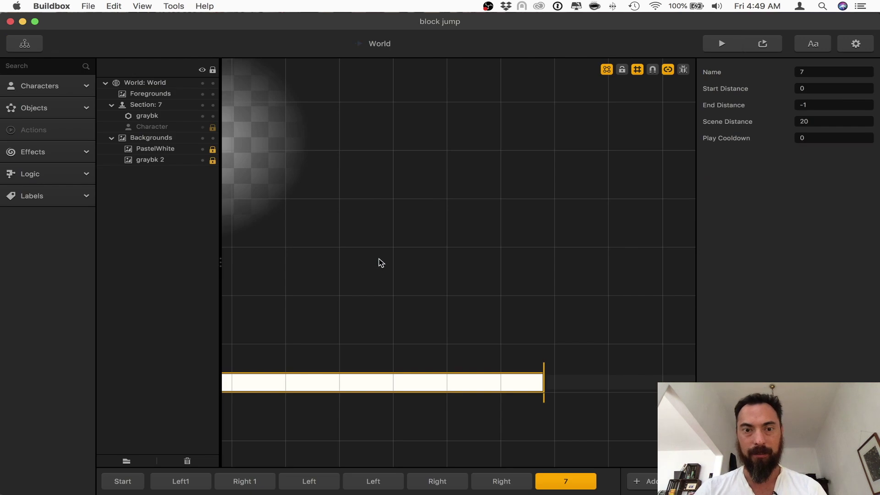
Hide the upper light above the block in the character's default animation
{"action": "left_click_drag", "start_coordinate": [320, 270], "coordinate": [514, 329]}
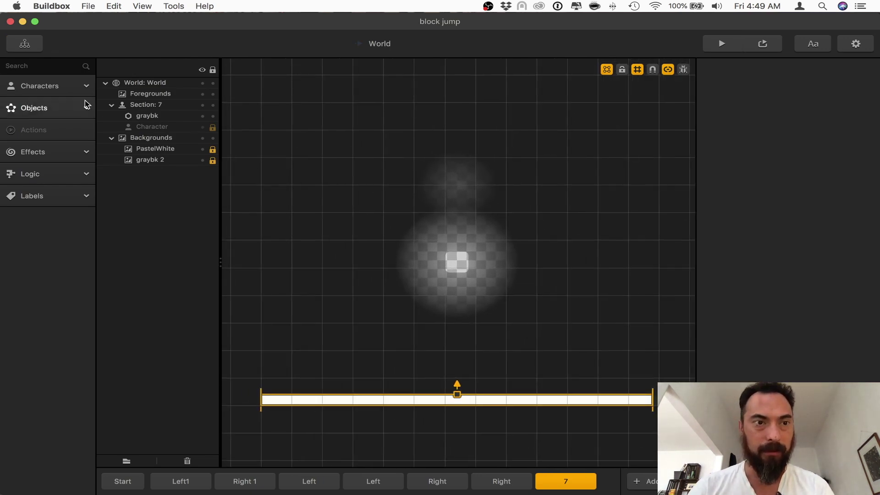
{"action": "left_click", "coordinate": [74, 88]}
{"action": "left_click", "coordinate": [70, 114]}
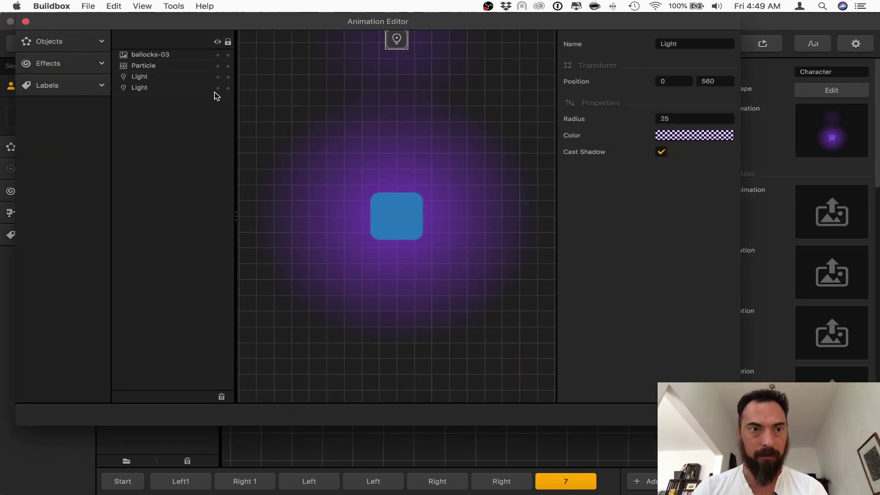
{"action": "left_click", "coordinate": [171, 88]}
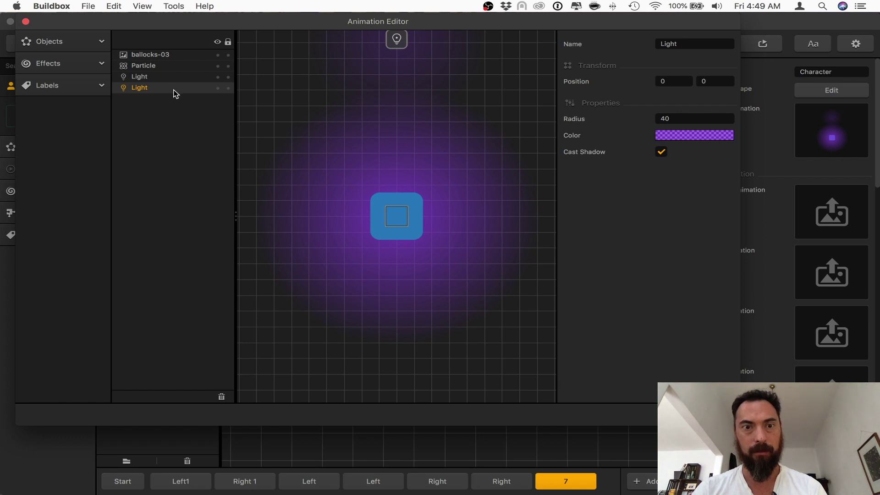
{"action": "left_click", "coordinate": [218, 76]}
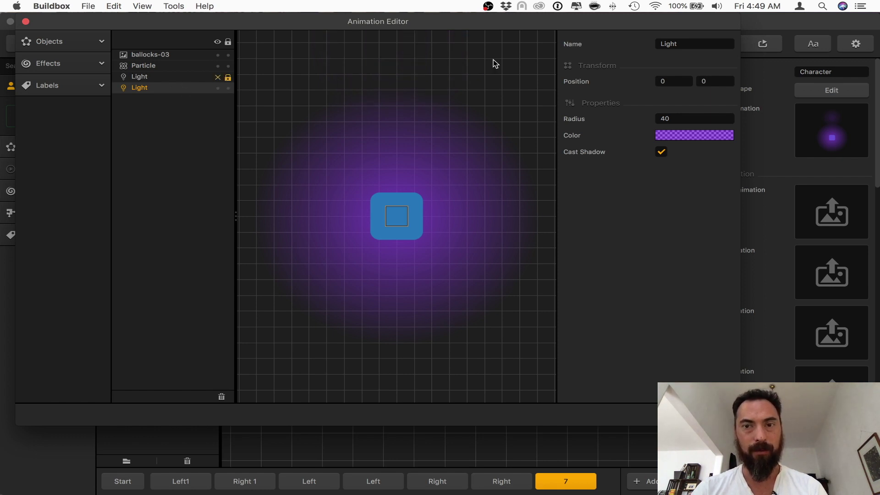
{"action": "left_click", "coordinate": [26, 21]}
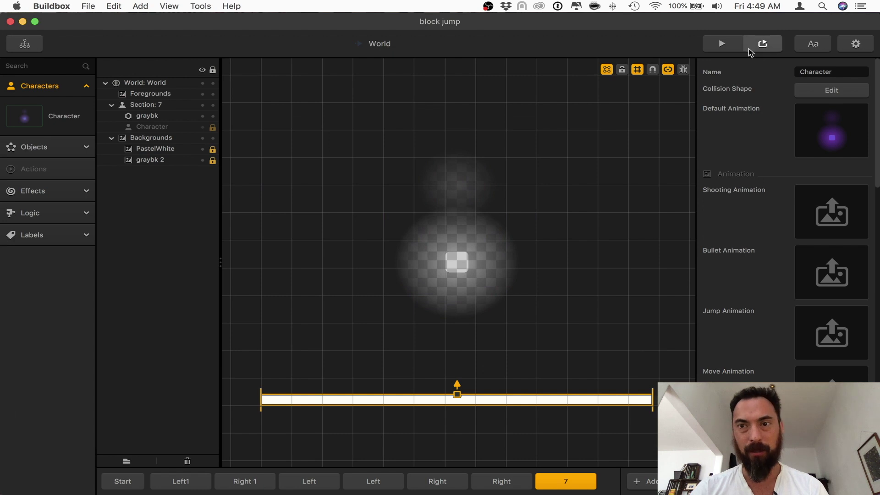
Run the game in the preview to check the character's lighting, and close the preview
{"action": "left_click", "coordinate": [723, 48]}
{"action": "left_click", "coordinate": [510, 371]}
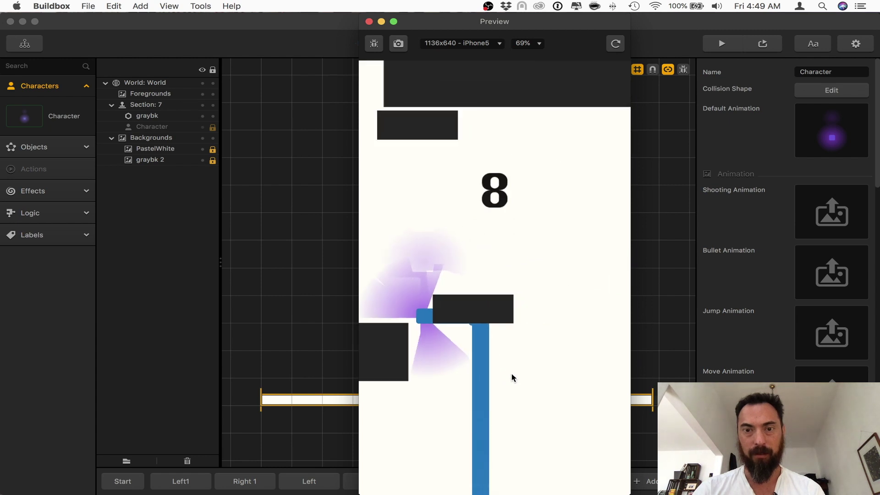
{"action": "left_click", "coordinate": [368, 22]}
Unhide the upper light in the character's default animation, cut it, and paste it into the World's Start section
{"action": "left_click", "coordinate": [844, 111]}
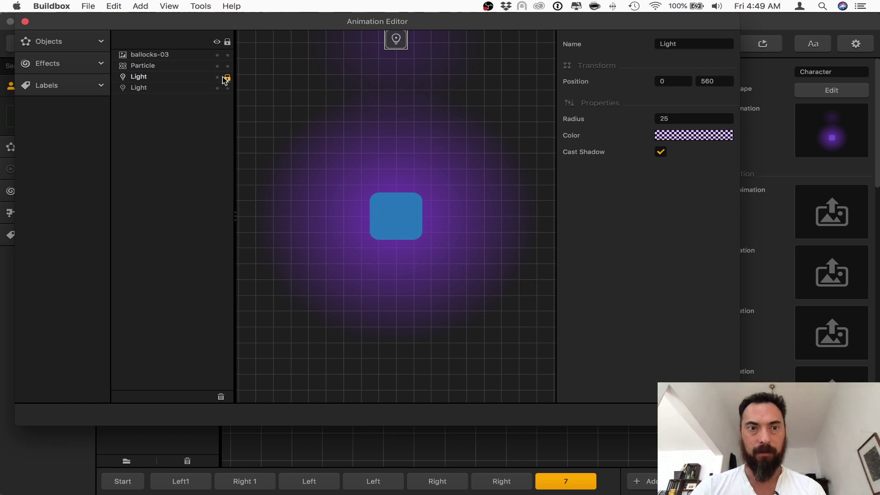
{"action": "left_click", "coordinate": [204, 82]}
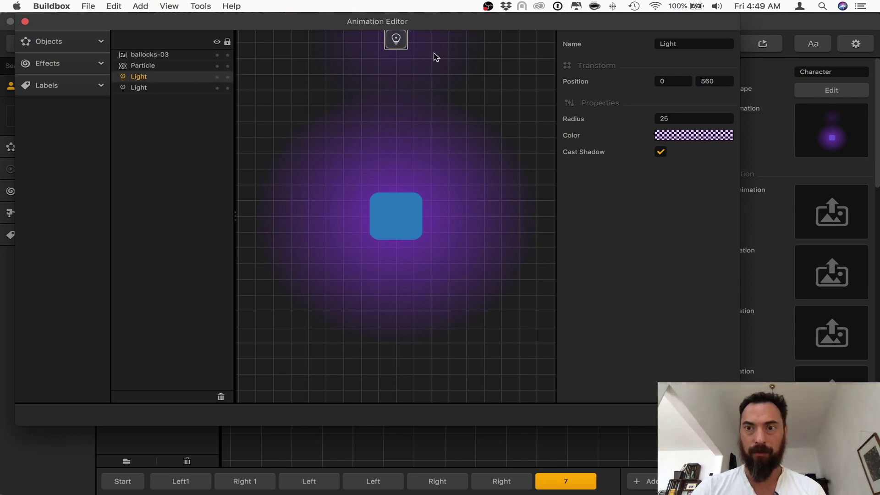
{"action": "key", "text": "Delete"}
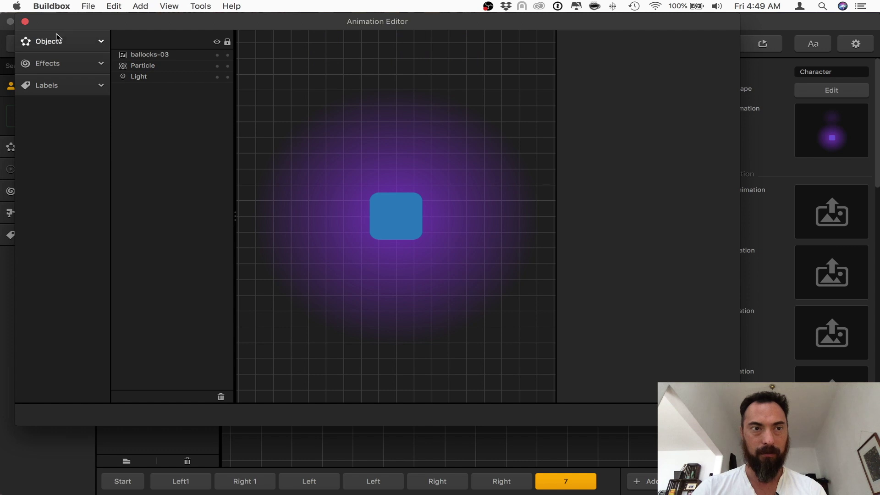
{"action": "left_click", "coordinate": [24, 21]}
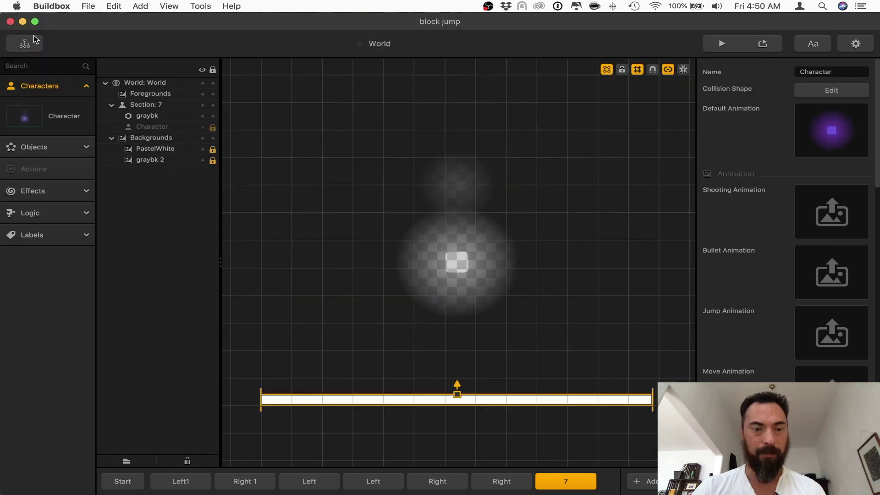
{"action": "left_click", "coordinate": [122, 481]}
{"action": "key", "text": "super+v"}
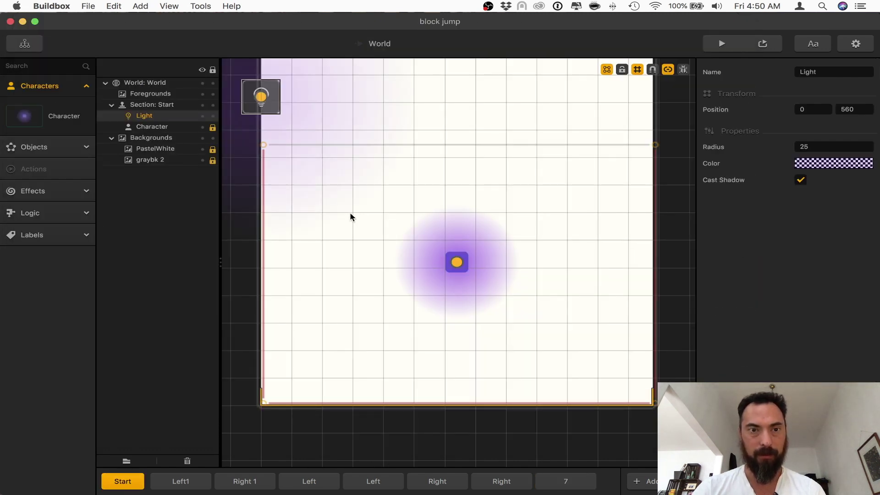
Play-test the game in the preview to check the light placed in the Start section
{"action": "left_click", "coordinate": [721, 44]}
{"action": "left_click", "coordinate": [446, 359]}
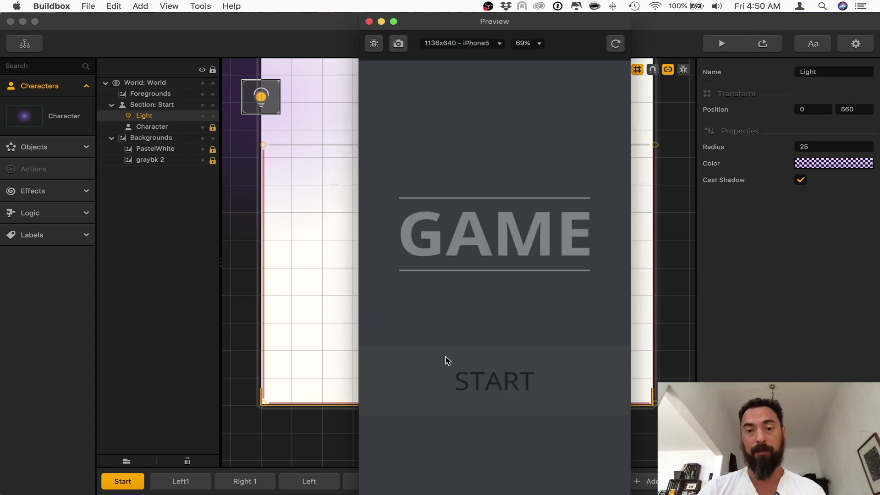
{"action": "left_click", "coordinate": [465, 381]}
{"action": "left_click", "coordinate": [466, 381]}
{"action": "left_click", "coordinate": [466, 381]}
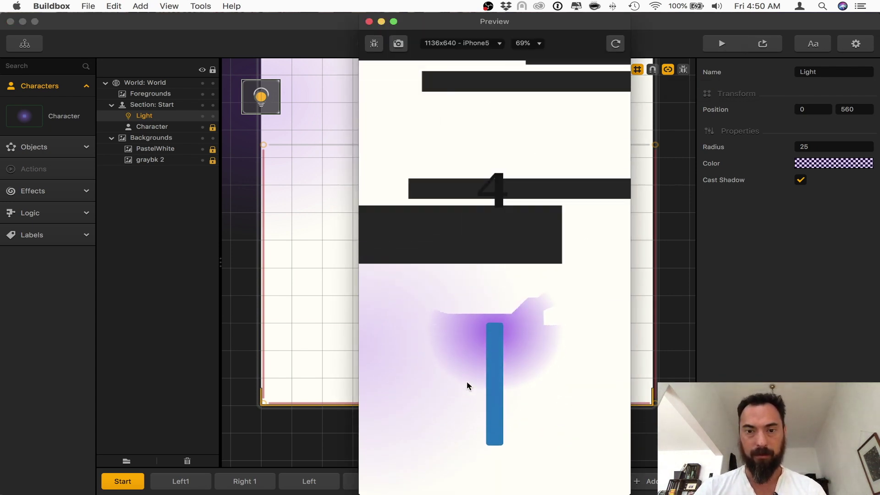
{"action": "left_click", "coordinate": [476, 383]}
{"action": "left_click", "coordinate": [476, 385]}
{"action": "left_click", "coordinate": [476, 385]}
{"action": "left_click", "coordinate": [476, 385]}
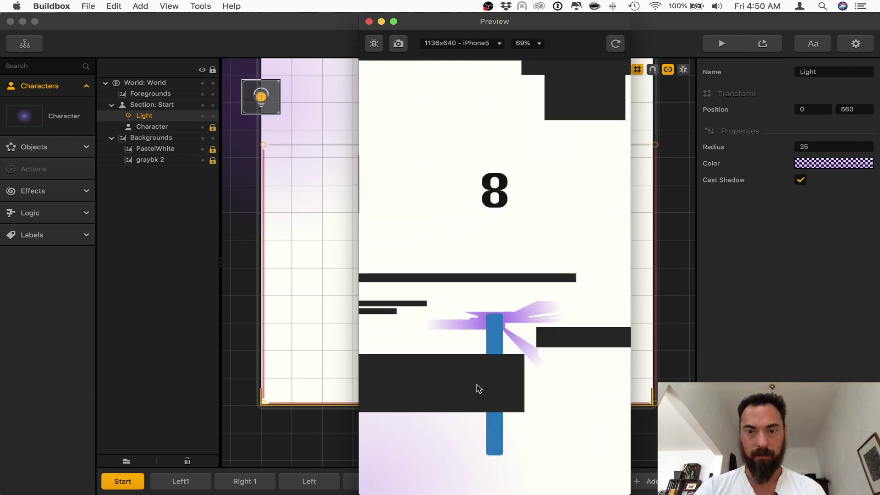
{"action": "left_click", "coordinate": [477, 385]}
{"action": "left_click", "coordinate": [477, 385]}
{"action": "left_click", "coordinate": [477, 388]}
{"action": "left_click", "coordinate": [477, 388]}
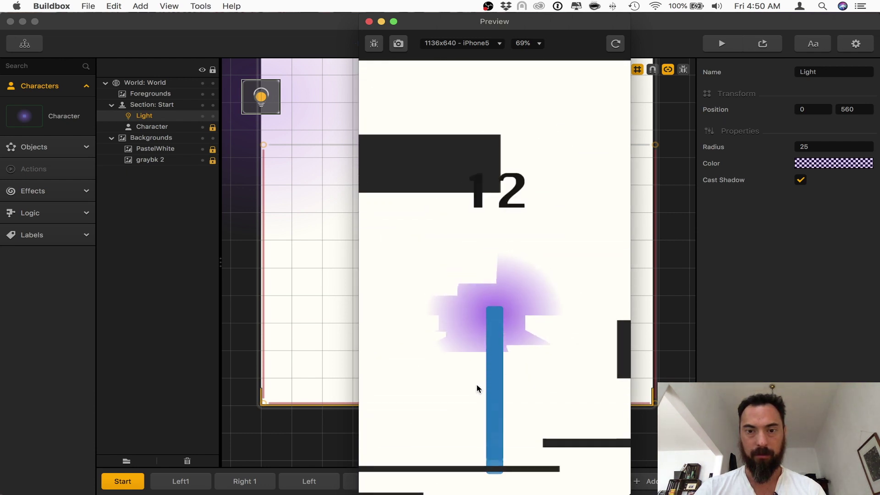
{"action": "left_click", "coordinate": [476, 388]}
{"action": "left_click", "coordinate": [477, 387]}
{"action": "left_click", "coordinate": [477, 388]}
{"action": "left_click", "coordinate": [476, 385]}
{"action": "left_click", "coordinate": [477, 385]}
{"action": "left_click", "coordinate": [477, 385]}
{"action": "left_click", "coordinate": [477, 385]}
{"action": "left_click", "coordinate": [477, 385]}
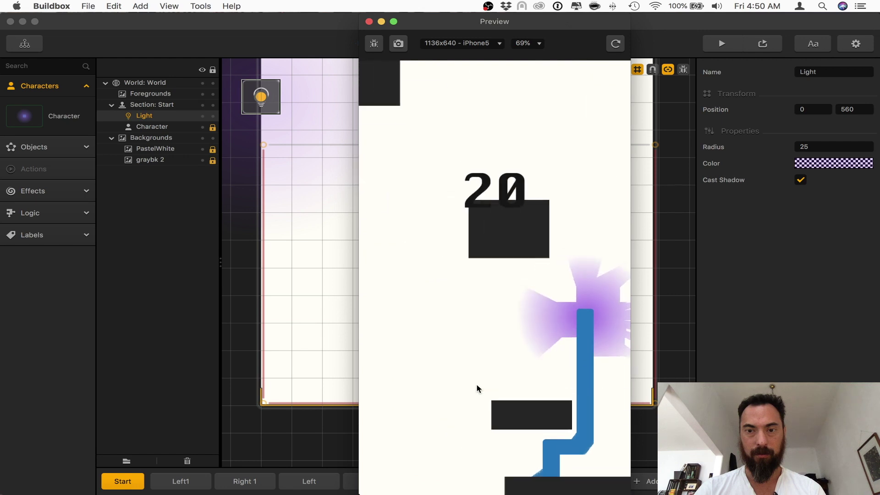
{"action": "left_click", "coordinate": [477, 385]}
{"action": "left_click", "coordinate": [477, 385]}
{"action": "left_click", "coordinate": [487, 397]}
{"action": "left_click", "coordinate": [487, 397]}
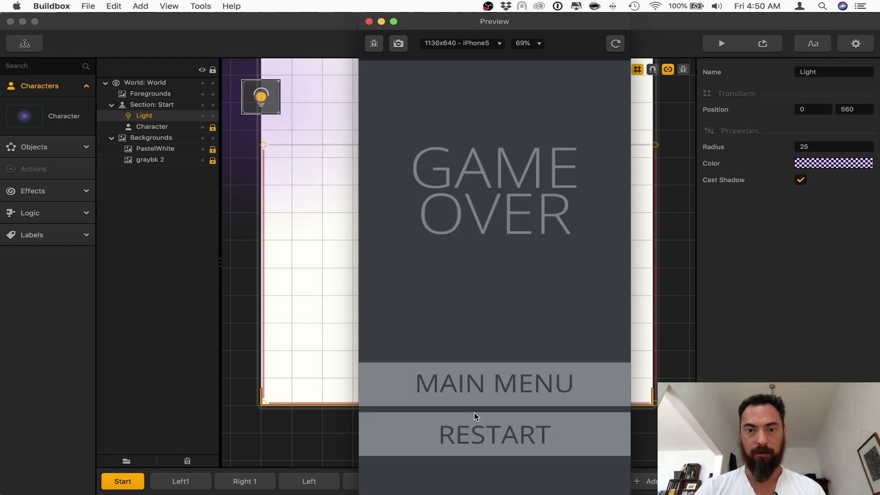
Restart the game for another short round and close the preview
{"action": "left_click", "coordinate": [480, 416]}
{"action": "left_click", "coordinate": [480, 415]}
{"action": "left_click", "coordinate": [480, 416]}
{"action": "left_click", "coordinate": [481, 415]}
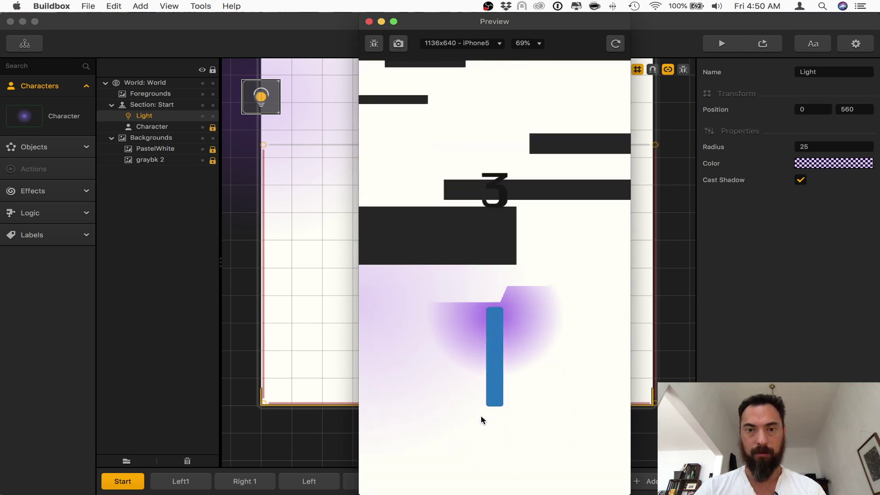
{"action": "left_click", "coordinate": [369, 21]}
Move the score label higher in the World UI and return to the Game Mind Map
{"action": "left_click", "coordinate": [27, 44]}
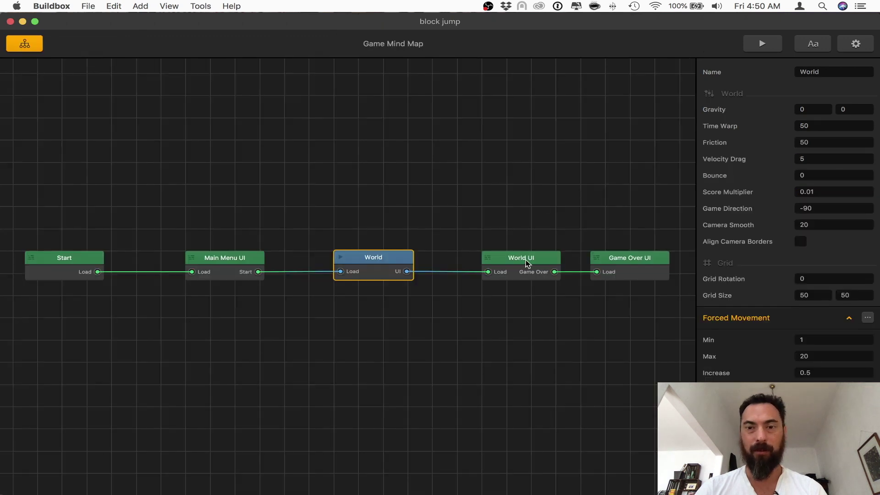
{"action": "double_click", "coordinate": [523, 264]}
{"action": "left_click_drag", "start_coordinate": [460, 185], "coordinate": [464, 139]}
{"action": "left_click", "coordinate": [9, 50]}
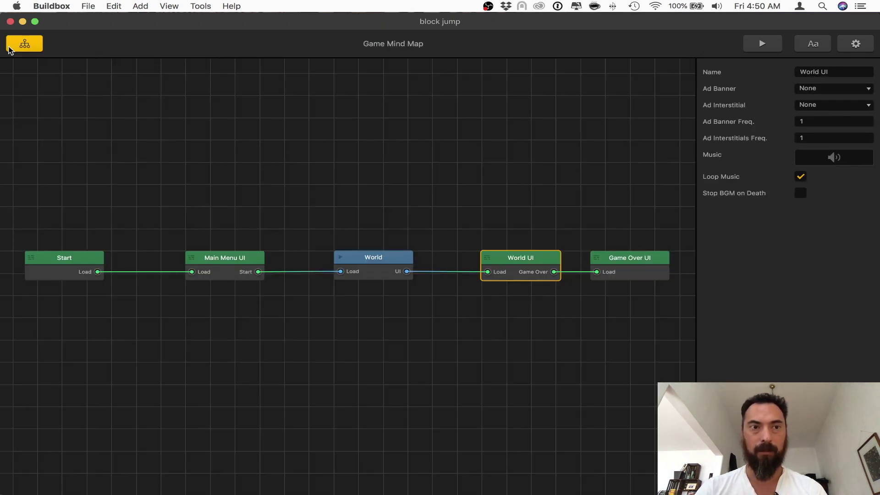
Set the opacity of the Game Over UI's background image to 0.5 and return to the Game Mind Map
{"action": "double_click", "coordinate": [606, 257]}
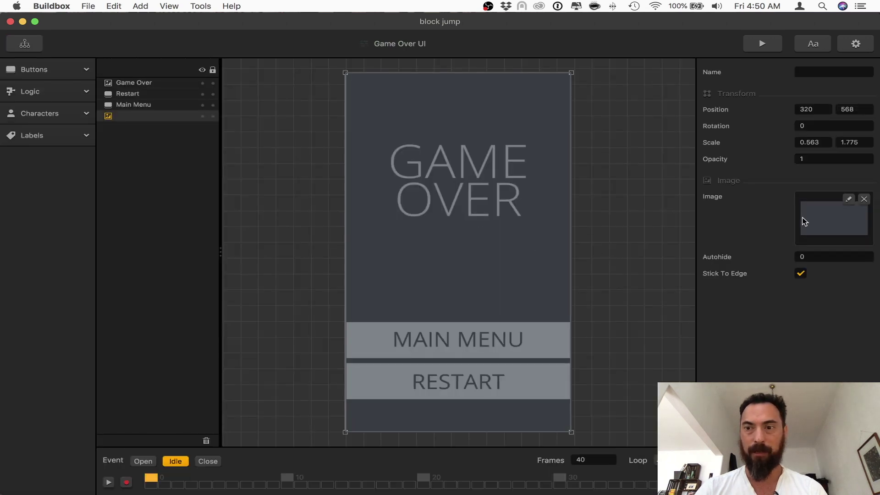
{"action": "type", "text": ".8"}
{"action": "key", "text": "Tab"}
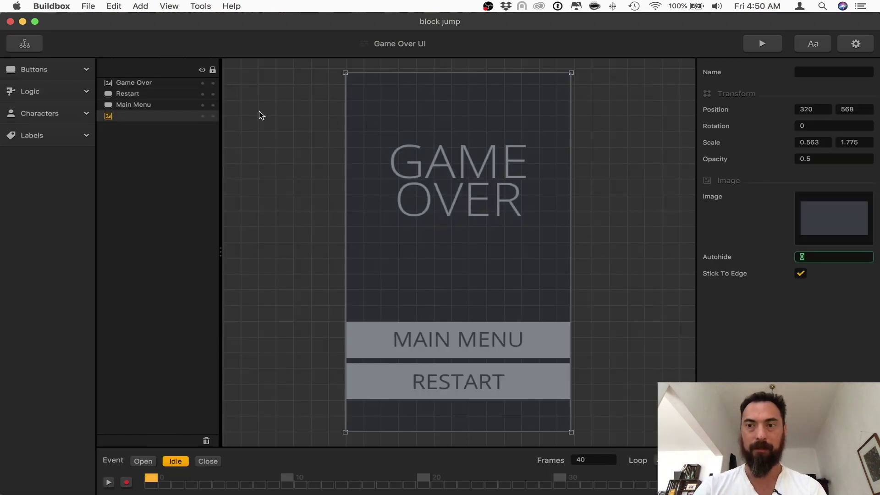
{"action": "left_click", "coordinate": [35, 50]}
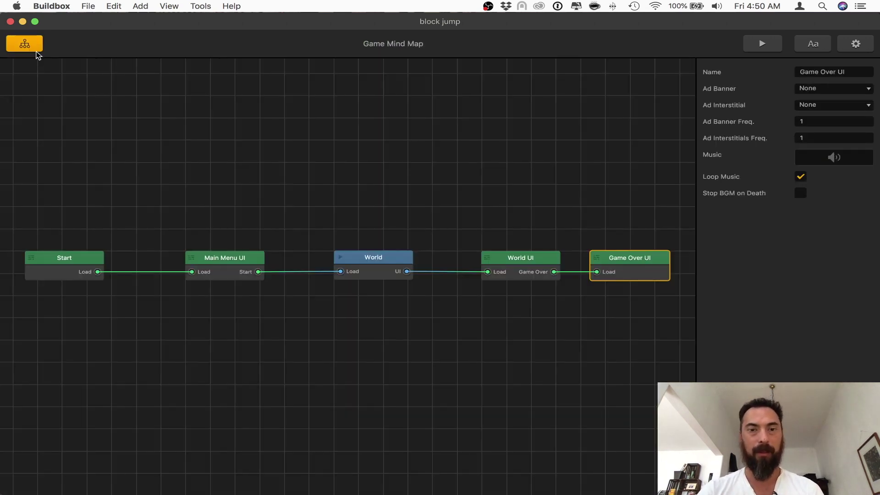
Preview the game from the mind map, steer the block around the obstacles, and close the preview
{"action": "left_click", "coordinate": [752, 45]}
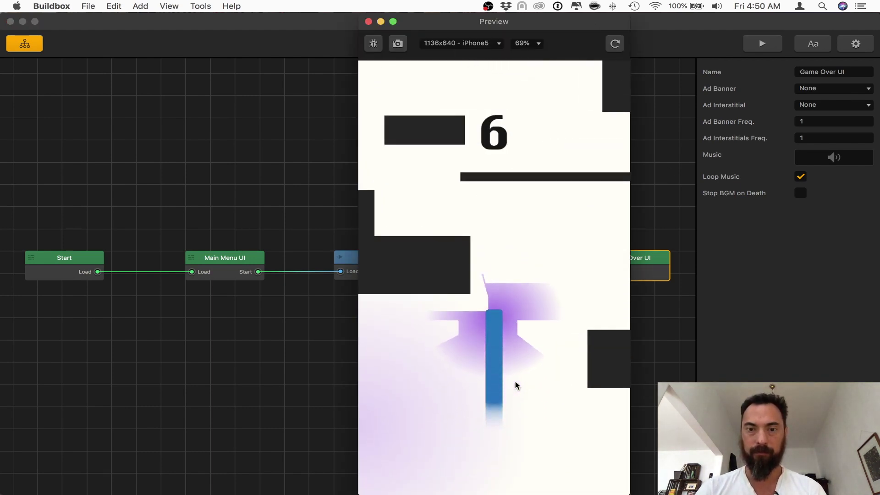
{"action": "key", "text": "Right"}
{"action": "key", "text": "Right"}
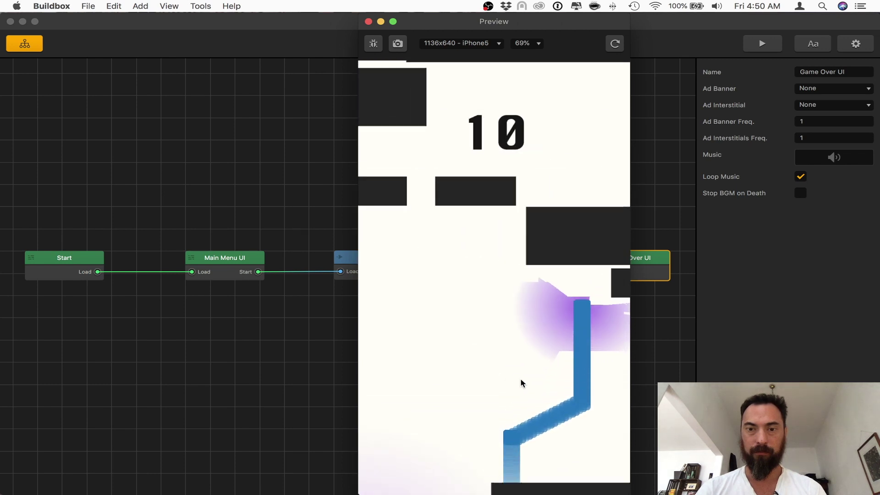
{"action": "key", "text": "Left"}
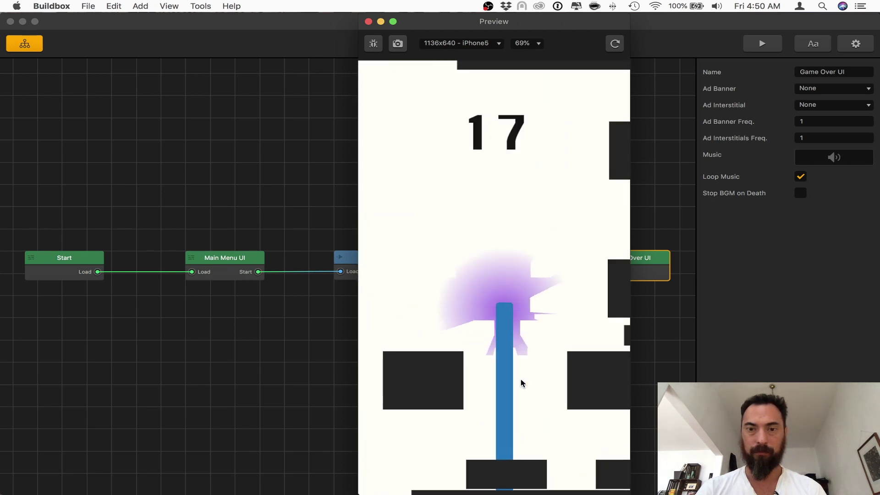
{"action": "key", "text": "Right"}
{"action": "key", "text": "Right"}
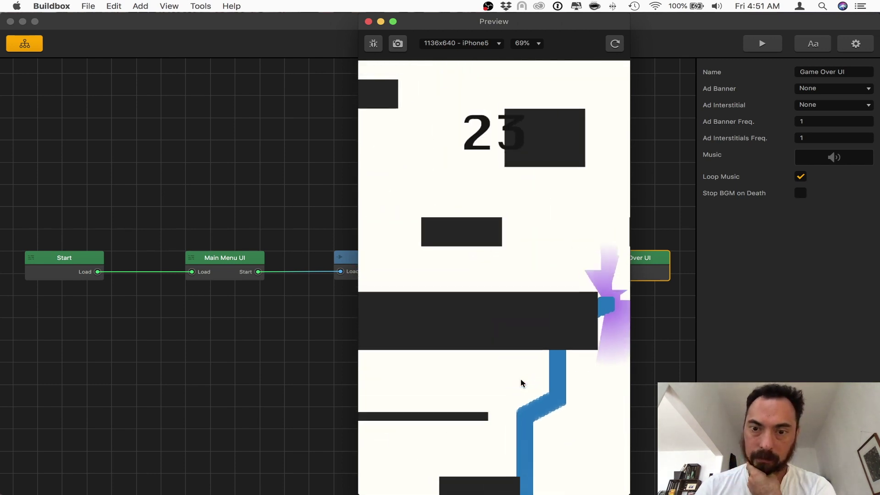
{"action": "left_click", "coordinate": [368, 21]}
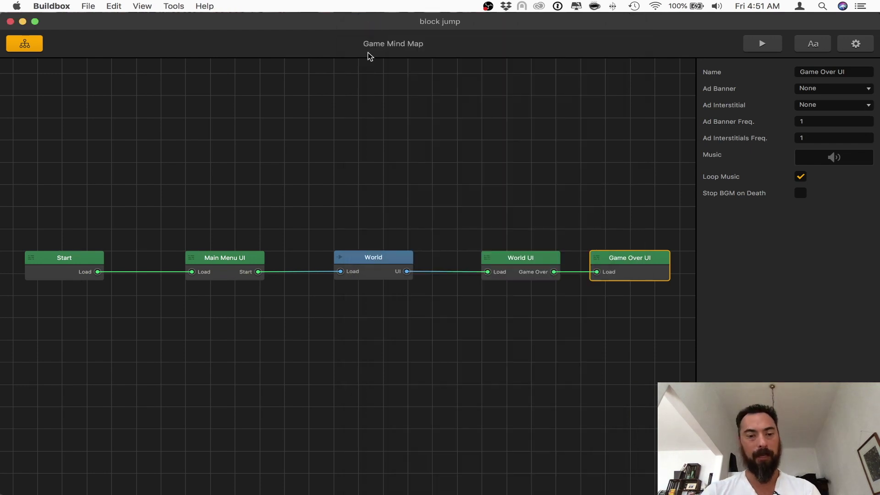
Deselect the Game Over UI node and save the project
{"action": "left_click", "coordinate": [408, 157]}
{"action": "key", "text": "super+s"}
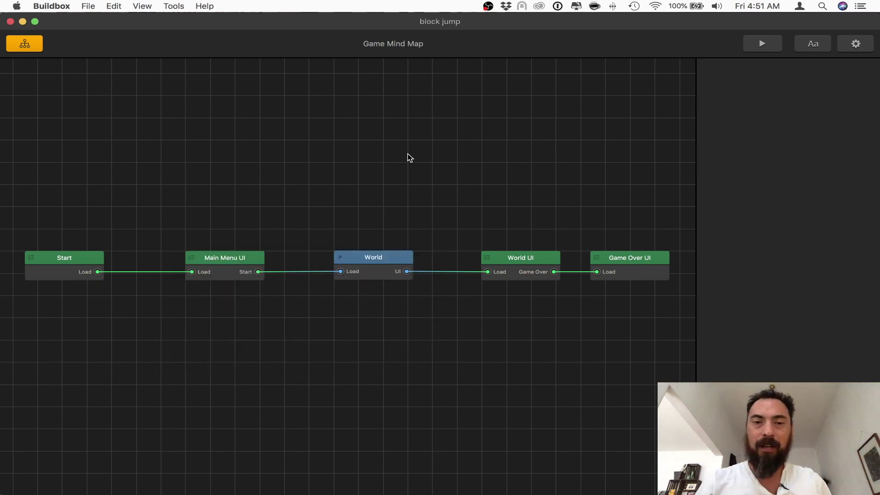
Switch to Chrome and load the buildbox.com homepage in the forum search tab
{"action": "key", "text": "ctrl+Up"}
{"action": "left_click", "coordinate": [272, 396]}
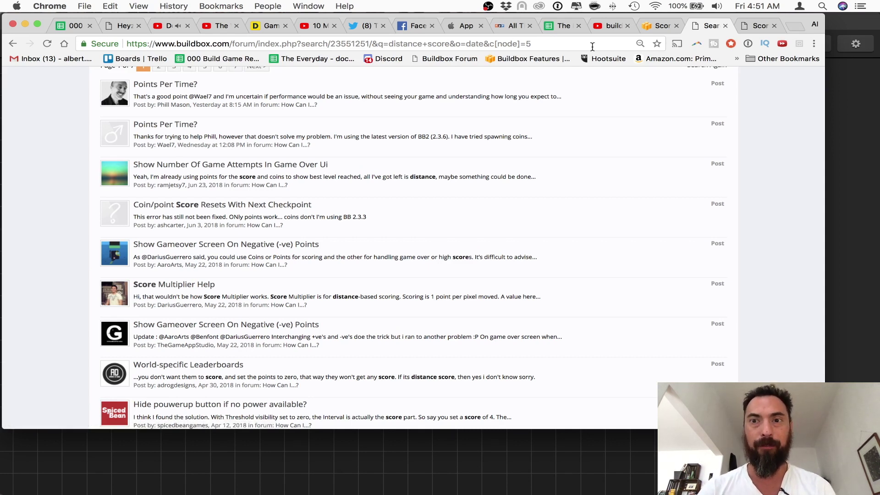
{"action": "left_click", "coordinate": [555, 42]}
{"action": "type", "text": "build"}
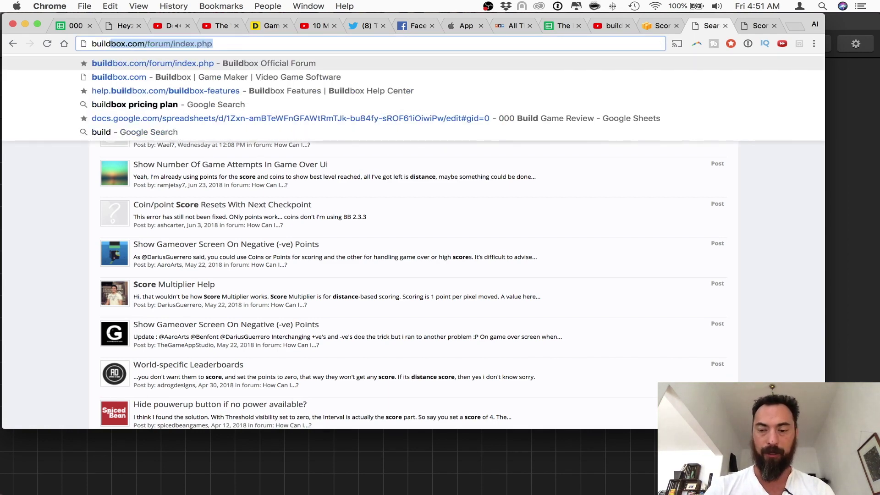
{"action": "key", "text": "Right"}
{"action": "key", "text": "BackSpace"}
{"action": "key", "text": "BackSpace"}
{"action": "key", "text": "BackSpace"}
{"action": "key", "text": "BackSpace"}
{"action": "key", "text": "BackSpace"}
{"action": "key", "text": "BackSpace"}
{"action": "key", "text": "BackSpace"}
{"action": "key", "text": "BackSpace"}
{"action": "key", "text": "BackSpace"}
{"action": "key", "text": "BackSpace"}
{"action": "key", "text": "BackSpace"}
{"action": "key", "text": "BackSpace"}
{"action": "key", "text": "BackSpace"}
{"action": "key", "text": "BackSpace"}
{"action": "key", "text": "BackSpace"}
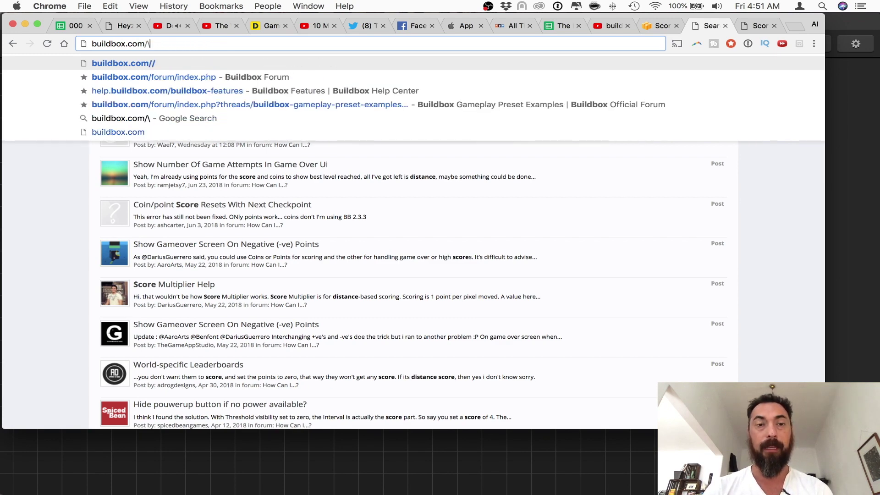
{"action": "key", "text": "Return"}
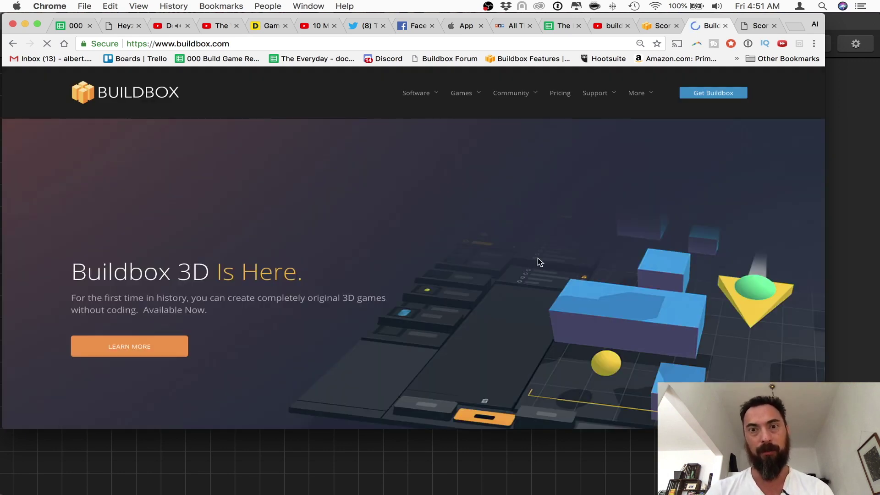
Browse the Buildbox site's Community, Games and Support entries and open the Tutorials page
{"action": "mouse_move", "coordinate": [510, 93]}
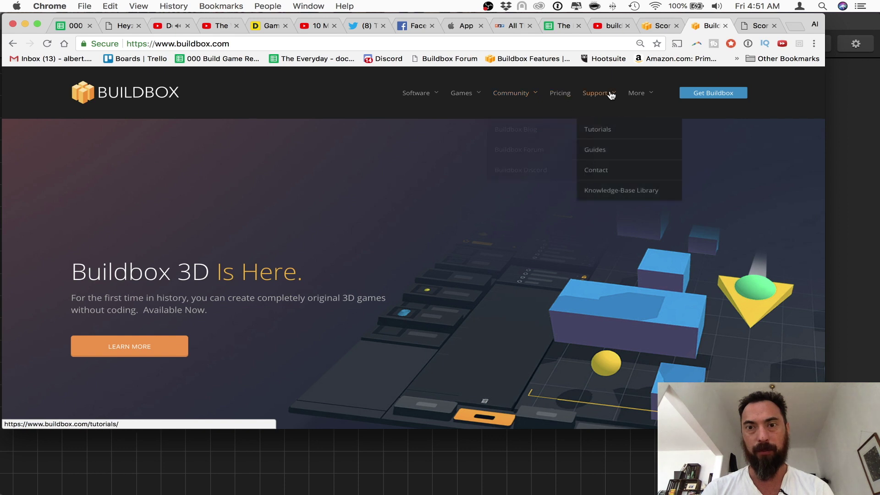
{"action": "mouse_move", "coordinate": [471, 95]}
{"action": "mouse_move", "coordinate": [595, 93]}
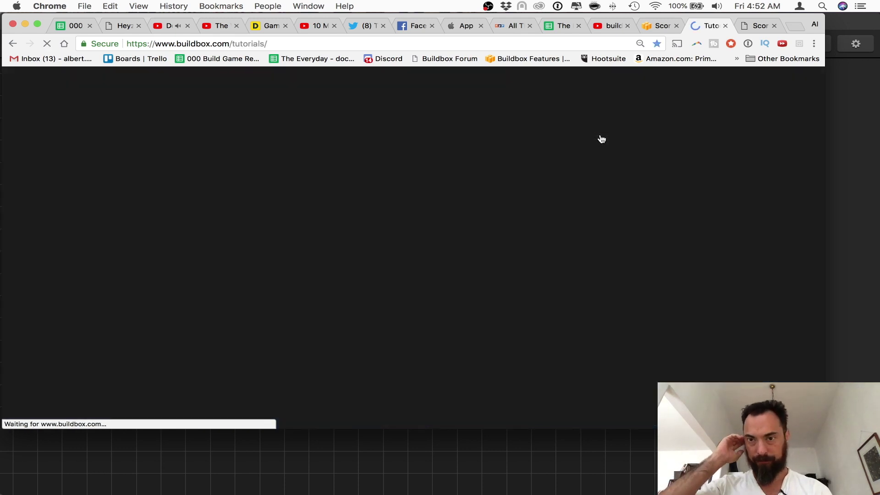
Look through the Getting Started, Gameplay, Menus and Actions, Effects & Logic video sections of the Tutorials page
{"action": "scroll", "coordinate": [517, 237], "scroll_direction": "down", "scroll_amount": 10}
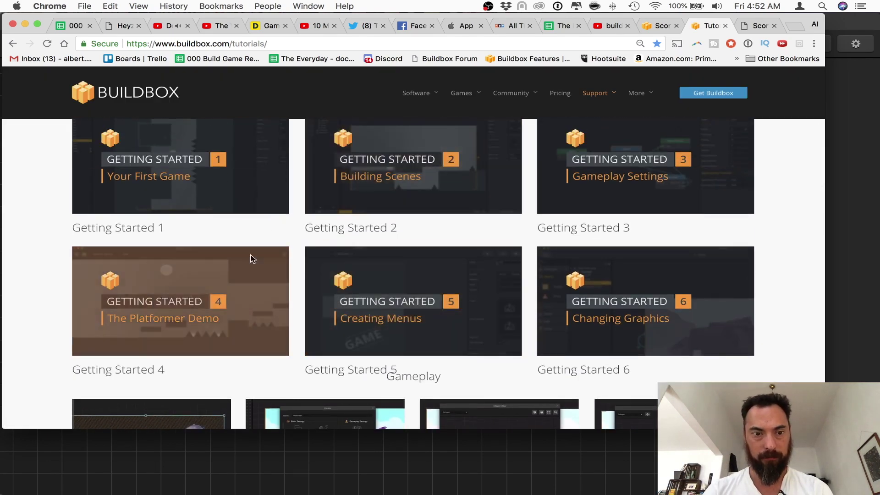
{"action": "scroll", "coordinate": [353, 196], "scroll_direction": "down", "scroll_amount": 3}
{"action": "scroll", "coordinate": [390, 248], "scroll_direction": "down", "scroll_amount": 10}
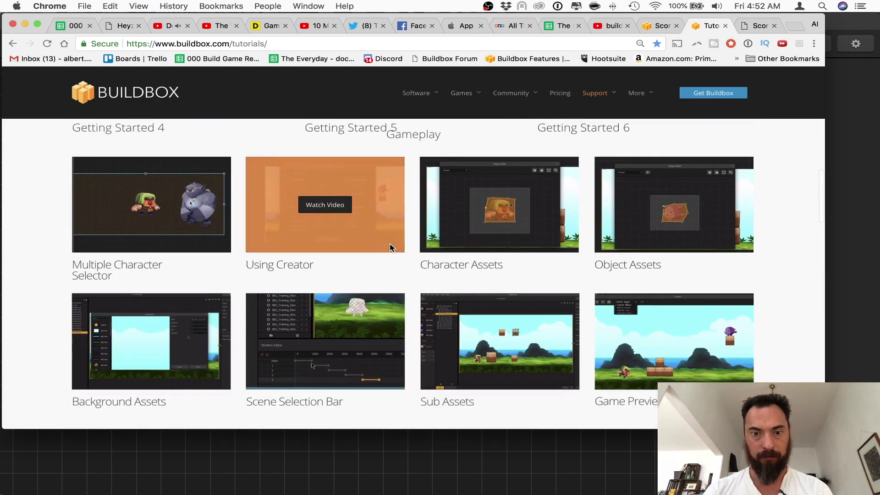
{"action": "scroll", "coordinate": [389, 248], "scroll_direction": "down", "scroll_amount": 20}
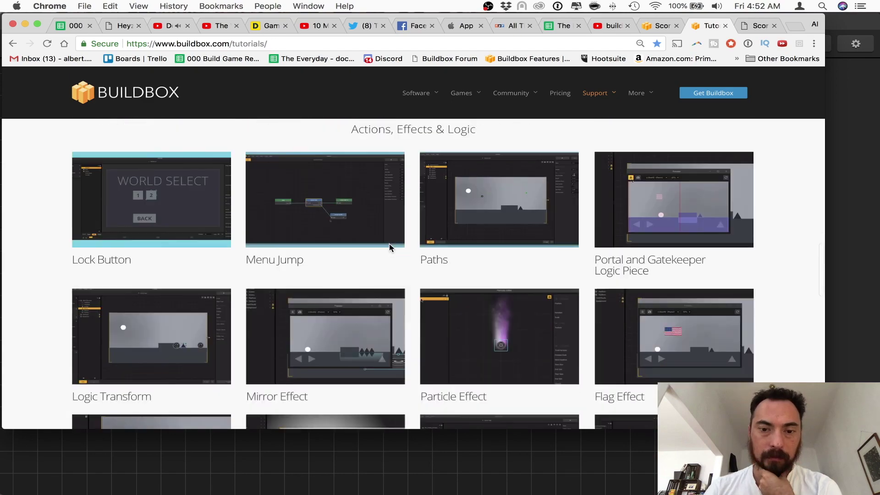
{"action": "scroll", "coordinate": [389, 248], "scroll_direction": "down", "scroll_amount": 5}
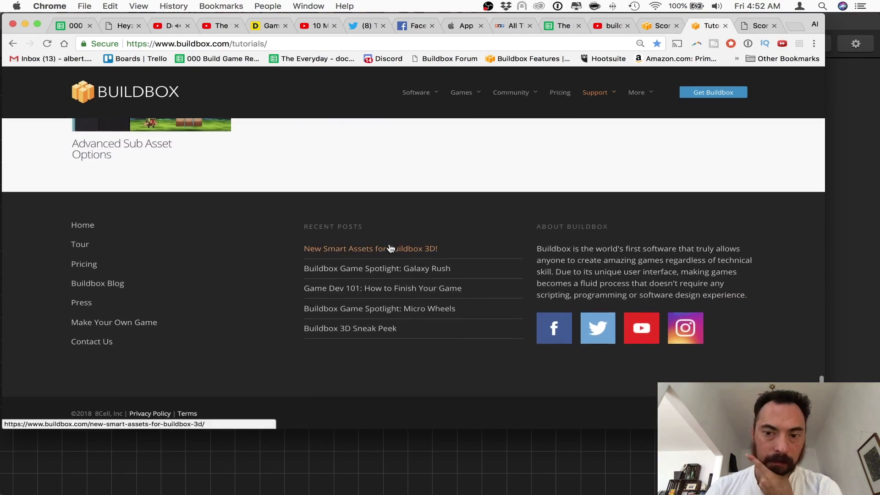
{"action": "scroll", "coordinate": [389, 247], "scroll_direction": "up", "scroll_amount": 20}
{"action": "scroll", "coordinate": [390, 247], "scroll_direction": "up", "scroll_amount": 12}
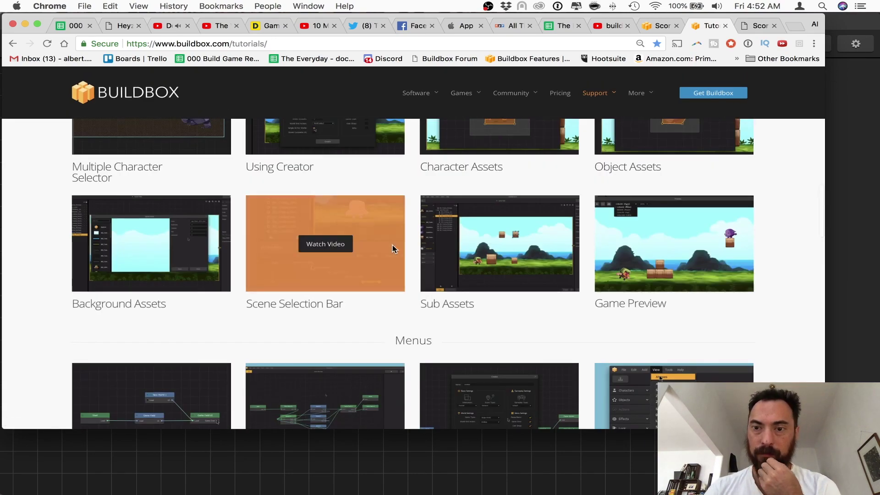
{"action": "scroll", "coordinate": [591, 316], "scroll_direction": "up", "scroll_amount": 1}
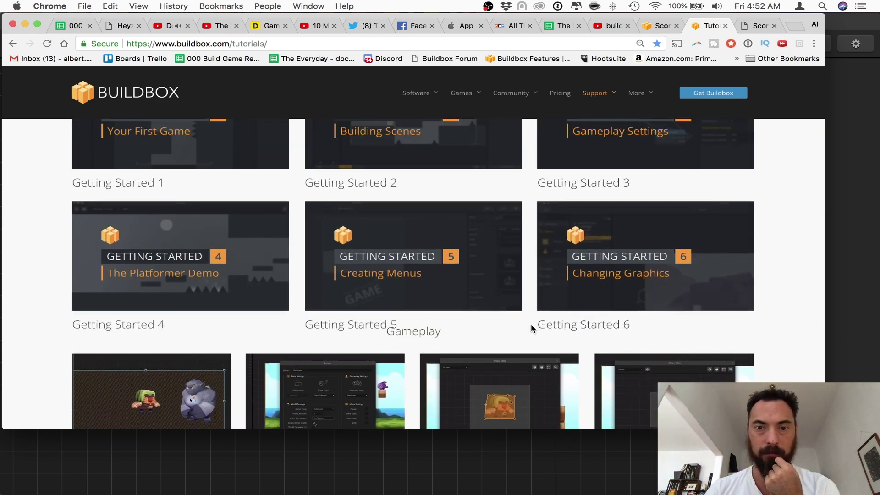
{"action": "scroll", "coordinate": [575, 288], "scroll_direction": "up", "scroll_amount": 4}
Open the Getting Started 6 Changing Graphics video on YouTube, skip through its opening to 0:48 and pause it
{"action": "mouse_move", "coordinate": [619, 331]}
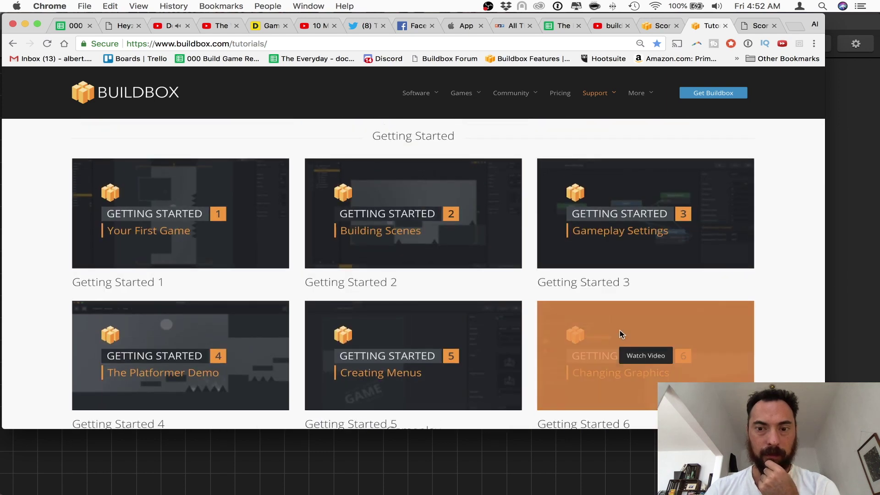
{"action": "left_click", "coordinate": [640, 357]}
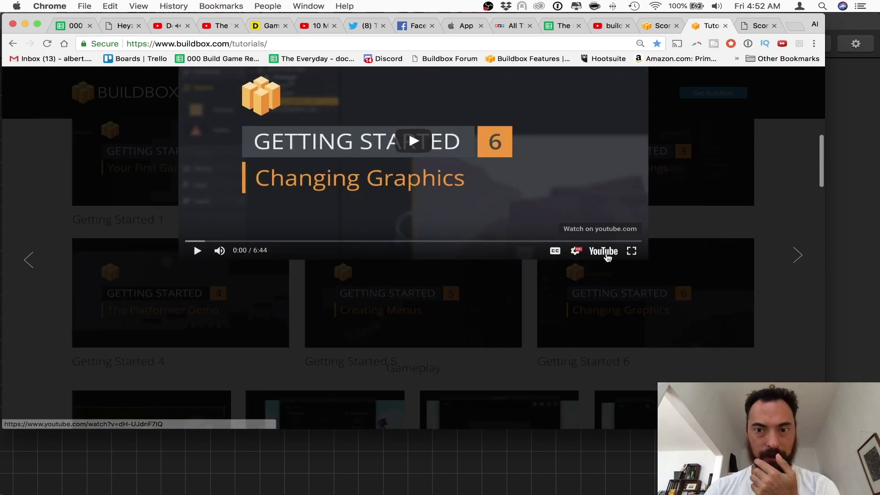
{"action": "left_click", "coordinate": [602, 250]}
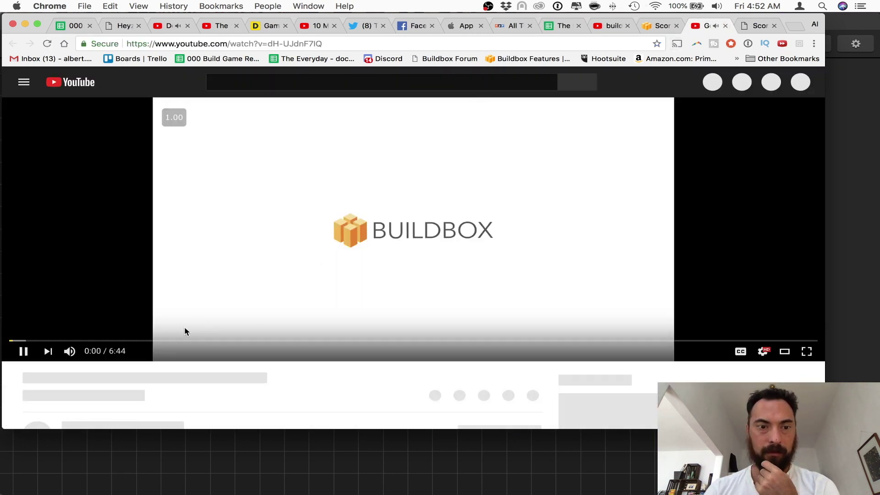
{"action": "left_click", "coordinate": [38, 341]}
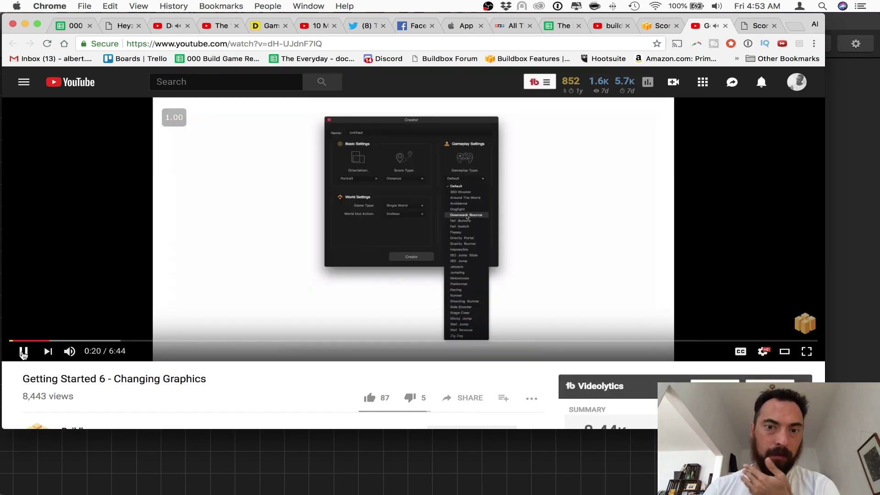
{"action": "left_click", "coordinate": [80, 341]}
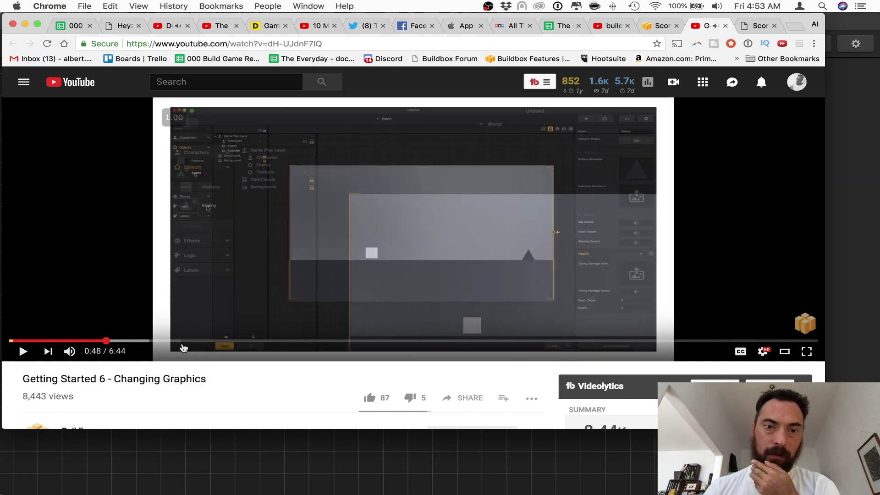
Check the video's description and open the list of uploaded videos on the Buildbox YouTube channel
{"action": "scroll", "coordinate": [353, 297], "scroll_direction": "down", "scroll_amount": 7}
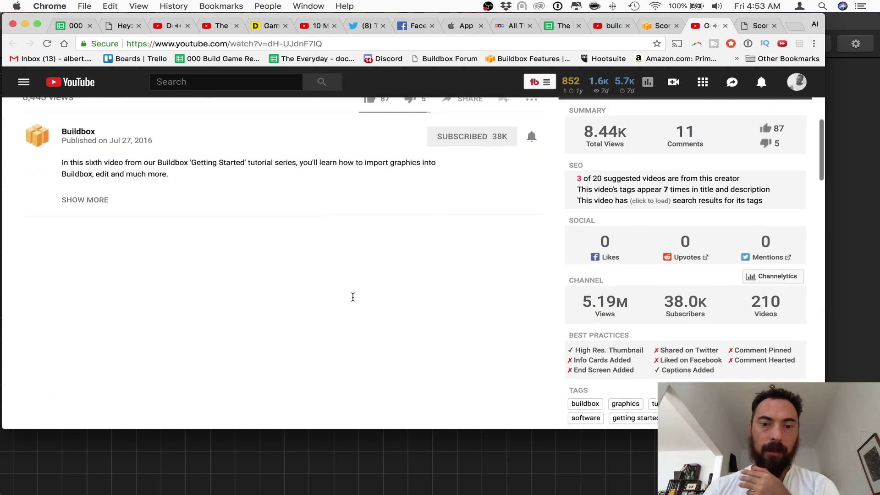
{"action": "scroll", "coordinate": [353, 297], "scroll_direction": "up", "scroll_amount": 10}
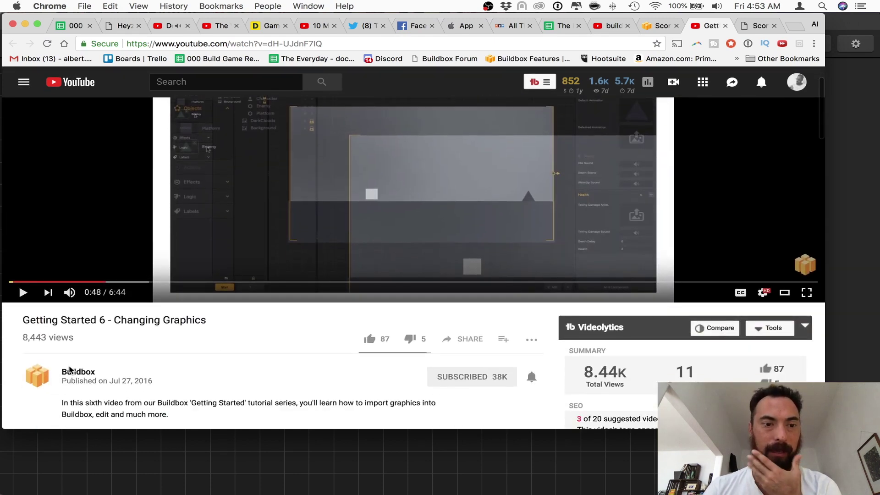
{"action": "left_click", "coordinate": [70, 371]}
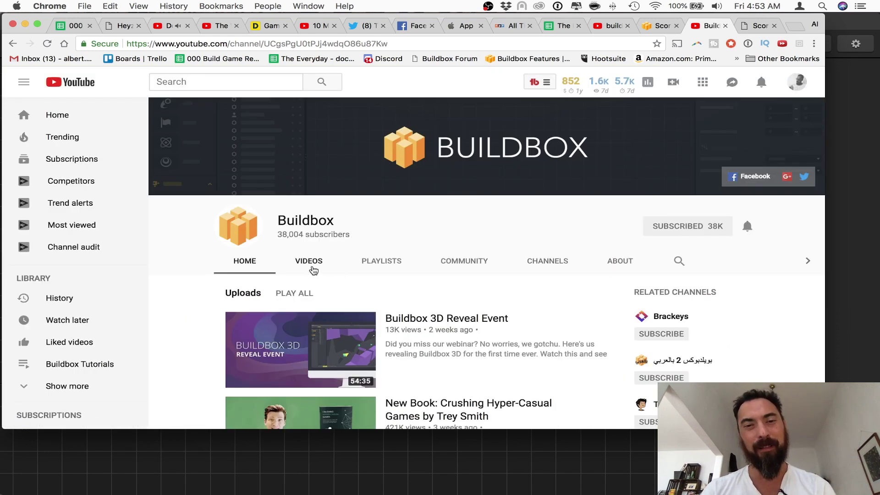
{"action": "left_click", "coordinate": [311, 262]}
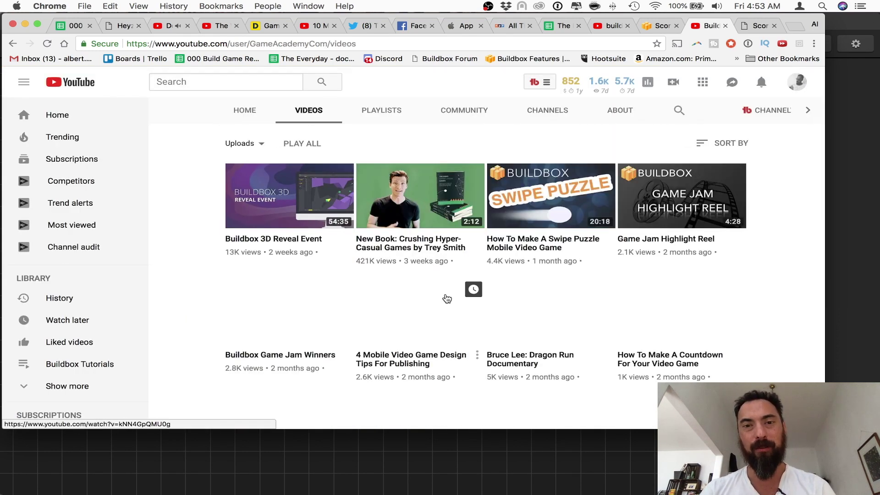
Look through the Buildbox channel's older uploads down to the Make Your Own Game series
{"action": "left_click", "coordinate": [255, 82]}
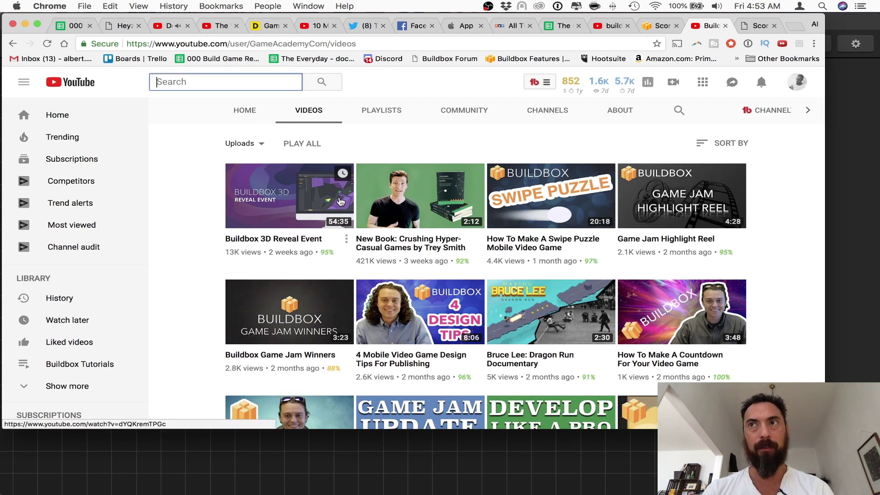
{"action": "scroll", "coordinate": [340, 202], "scroll_direction": "down", "scroll_amount": 15}
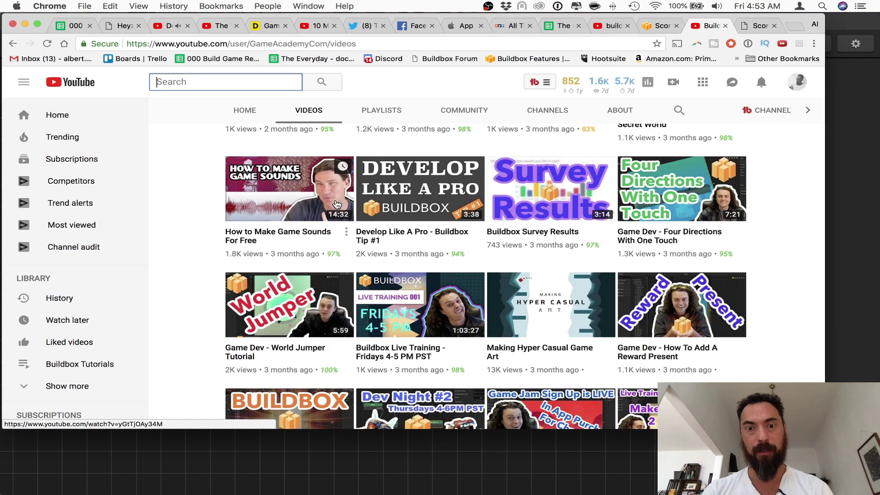
{"action": "scroll", "coordinate": [337, 203], "scroll_direction": "down", "scroll_amount": 10}
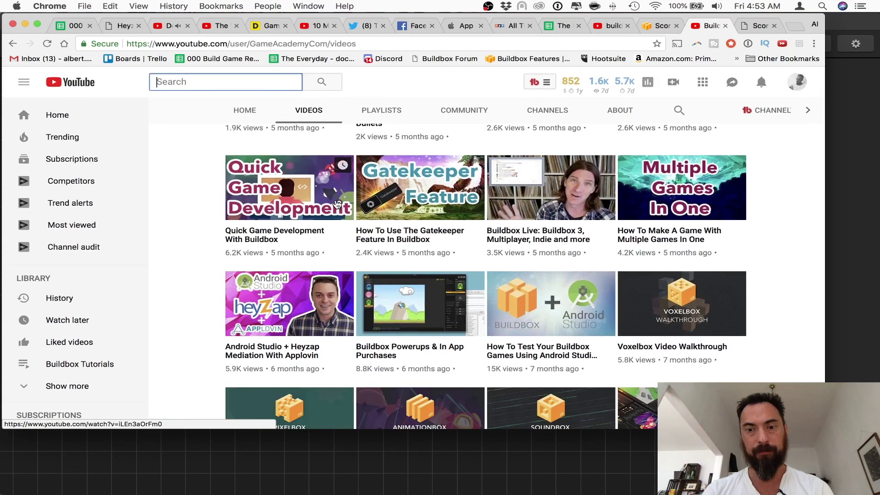
{"action": "scroll", "coordinate": [337, 204], "scroll_direction": "down", "scroll_amount": 10}
{"action": "scroll", "coordinate": [367, 211], "scroll_direction": "down", "scroll_amount": 10}
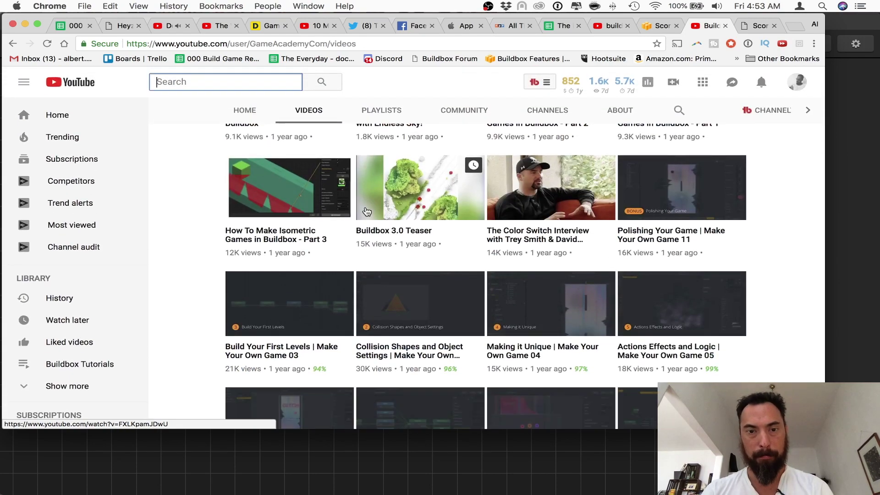
{"action": "scroll", "coordinate": [366, 210], "scroll_direction": "down", "scroll_amount": 3}
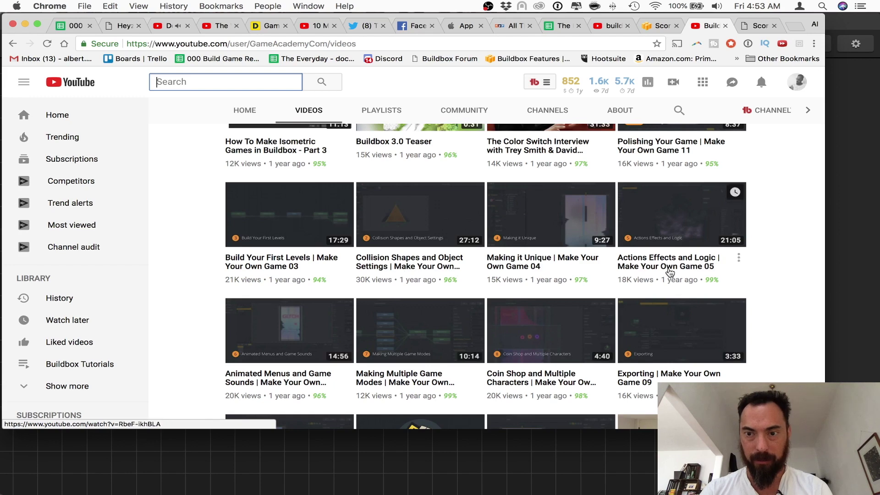
{"action": "scroll", "coordinate": [610, 273], "scroll_direction": "down", "scroll_amount": 3}
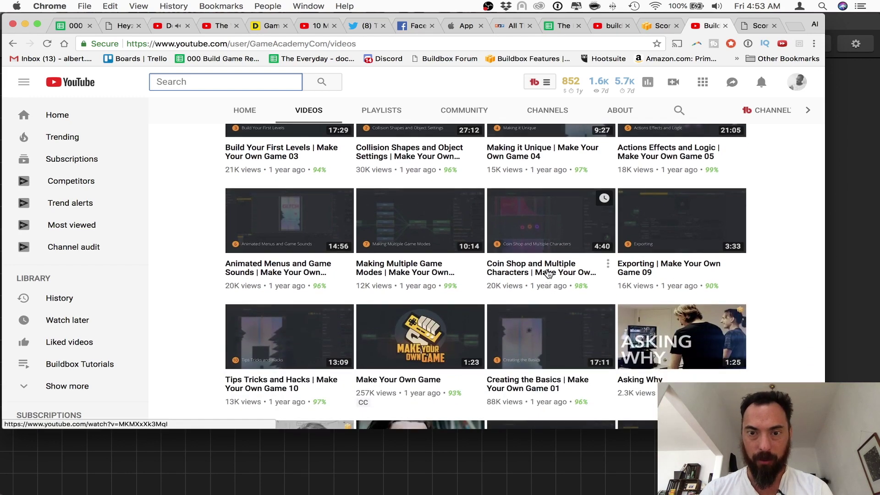
Open the Coin Shop and Multiple Characters video from Make Your Own Game 08, pause it briefly and resume playback
{"action": "left_click", "coordinate": [531, 273]}
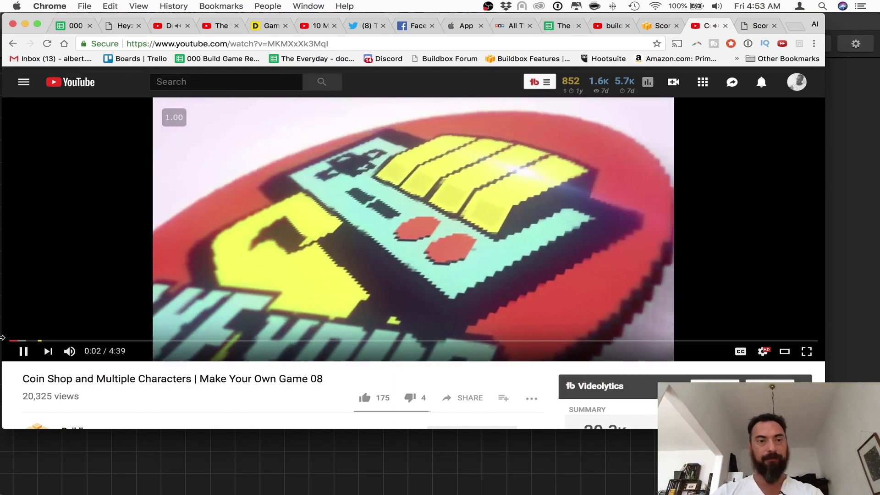
{"action": "left_click", "coordinate": [20, 354]}
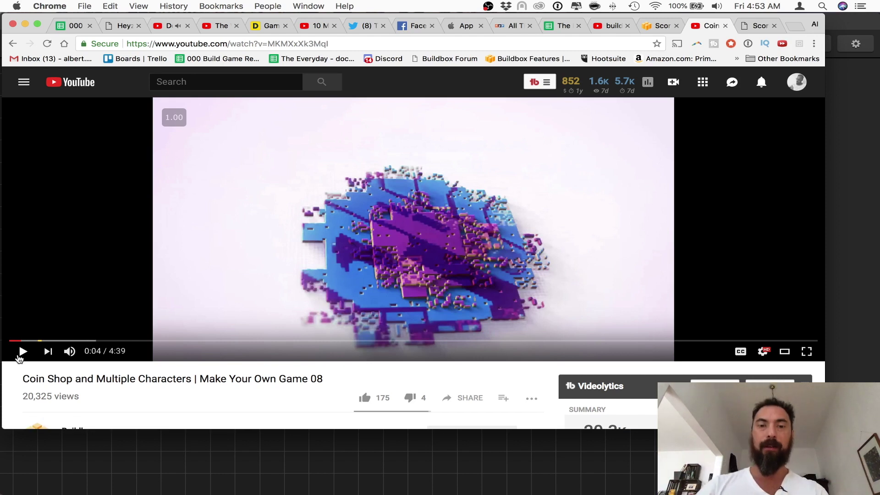
{"action": "scroll", "coordinate": [20, 358], "scroll_direction": "down", "scroll_amount": 1}
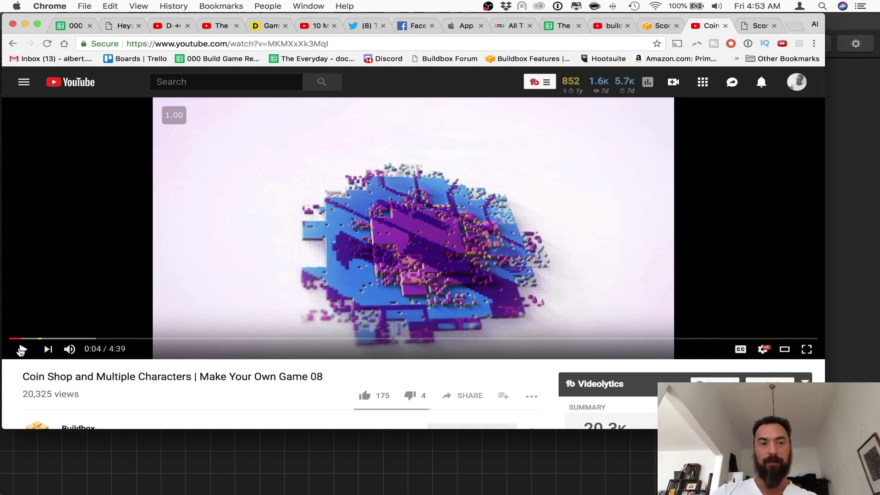
{"action": "left_click", "coordinate": [21, 351]}
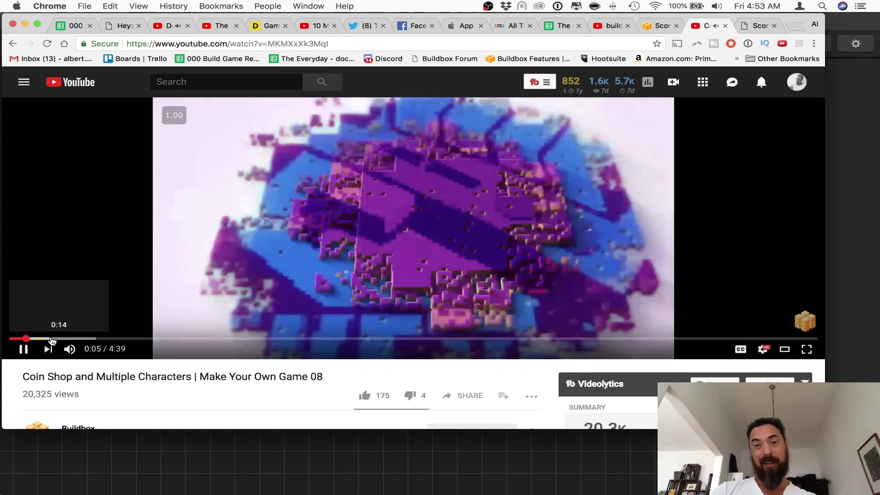
Skim the Coin Shop video to its Character Icon and Multiple Unlock settings, and pause it at 3:40
{"action": "left_click", "coordinate": [52, 339]}
{"action": "left_click", "coordinate": [92, 338]}
{"action": "scroll", "coordinate": [155, 337], "scroll_direction": "down", "scroll_amount": 1}
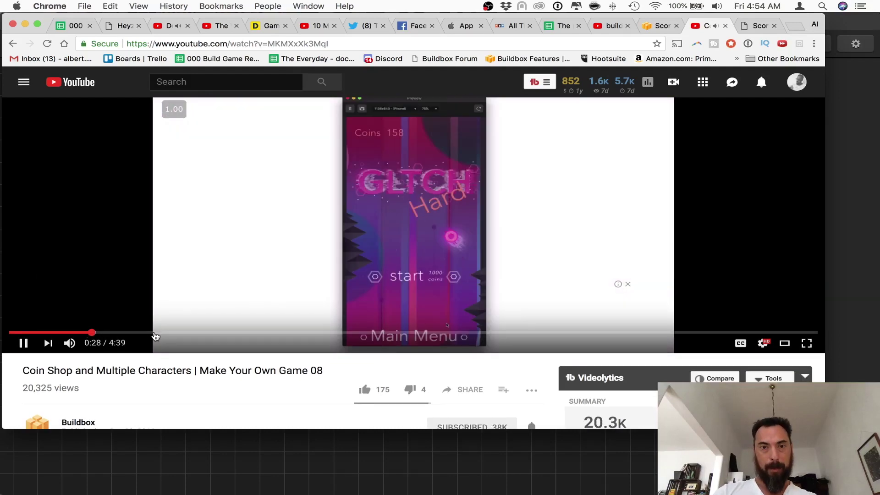
{"action": "left_click", "coordinate": [155, 336]}
{"action": "left_click", "coordinate": [178, 337]}
{"action": "left_click", "coordinate": [245, 337]}
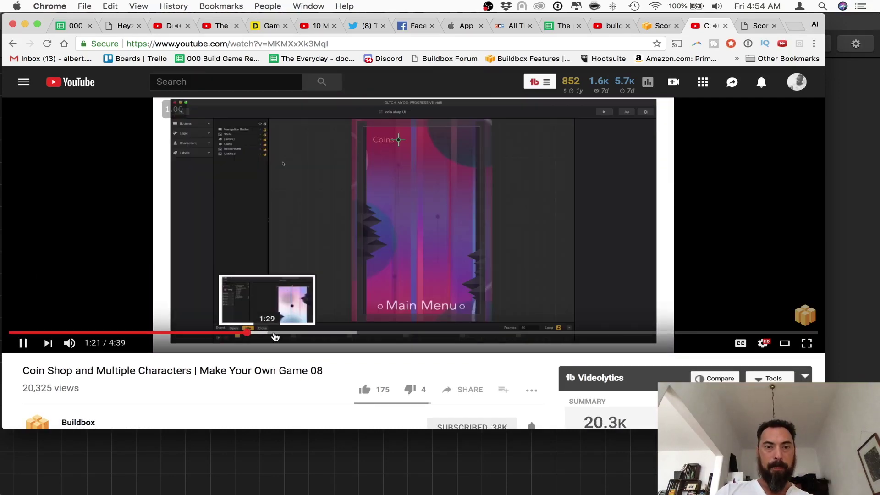
{"action": "left_click_drag", "start_coordinate": [275, 337], "coordinate": [387, 338]}
{"action": "left_click", "coordinate": [509, 336]}
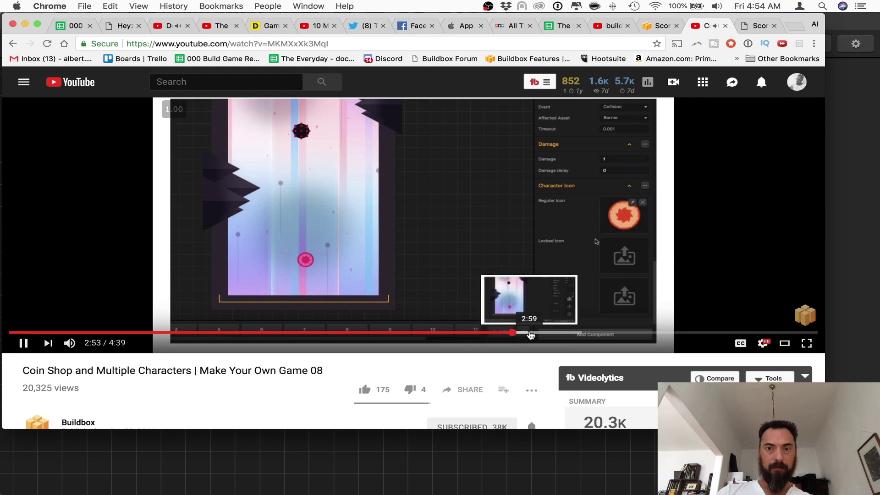
{"action": "left_click", "coordinate": [570, 334]}
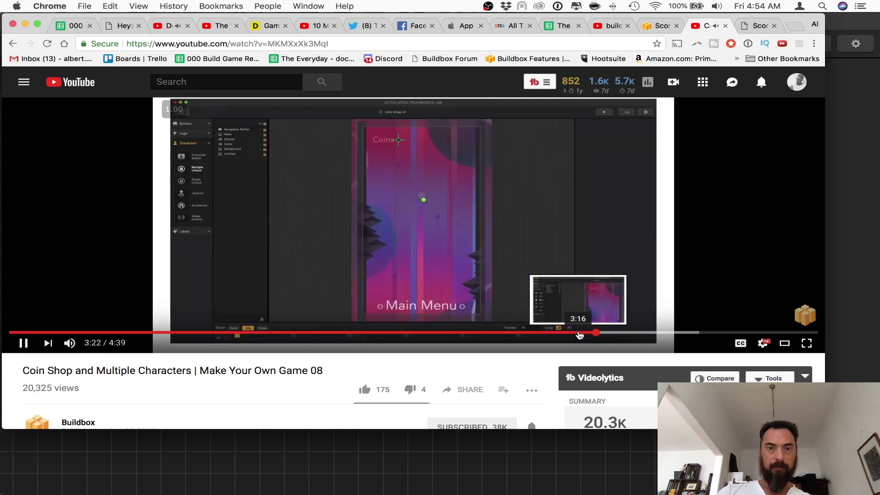
{"action": "left_click", "coordinate": [563, 334]}
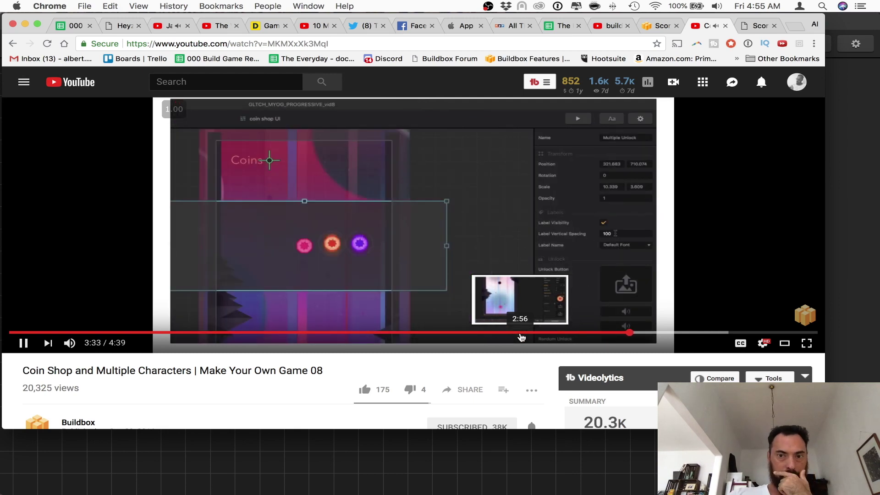
{"action": "left_click", "coordinate": [22, 343]}
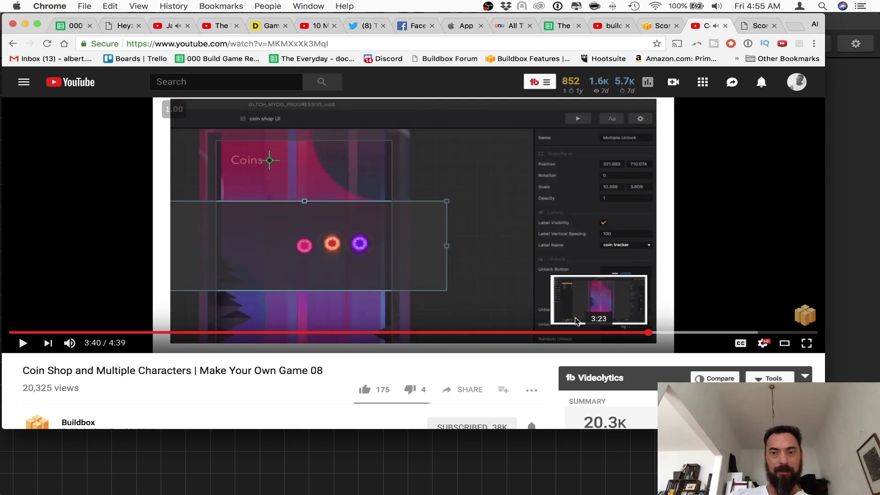
Switch to Buildbox and open the World node from the block jump mind map
{"action": "key", "text": "ctrl+Up"}
{"action": "left_click", "coordinate": [589, 249]}
{"action": "double_click", "coordinate": [381, 256]}
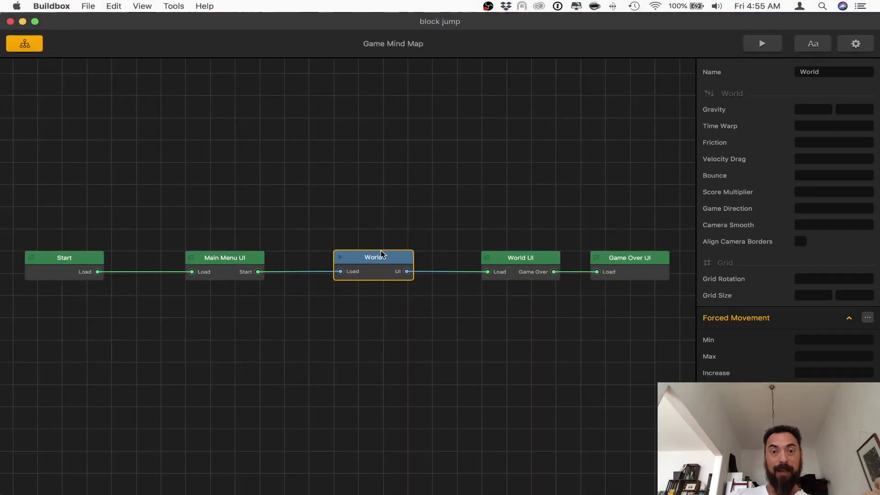
Switch to Finder, open Ballz Color Scheme inside Game Dev's BuildBox folder, and move the window clear of the World scene
{"action": "key", "text": "ctrl+Up"}
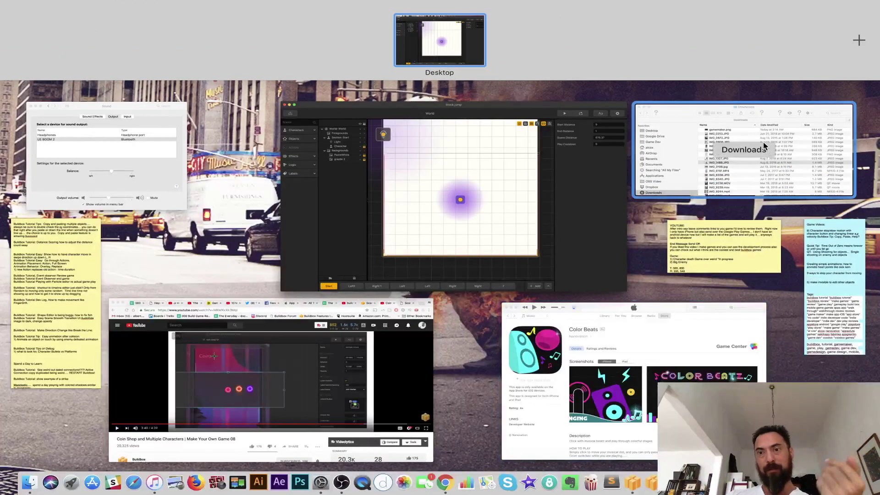
{"action": "left_click", "coordinate": [745, 156]}
{"action": "left_click", "coordinate": [354, 168]}
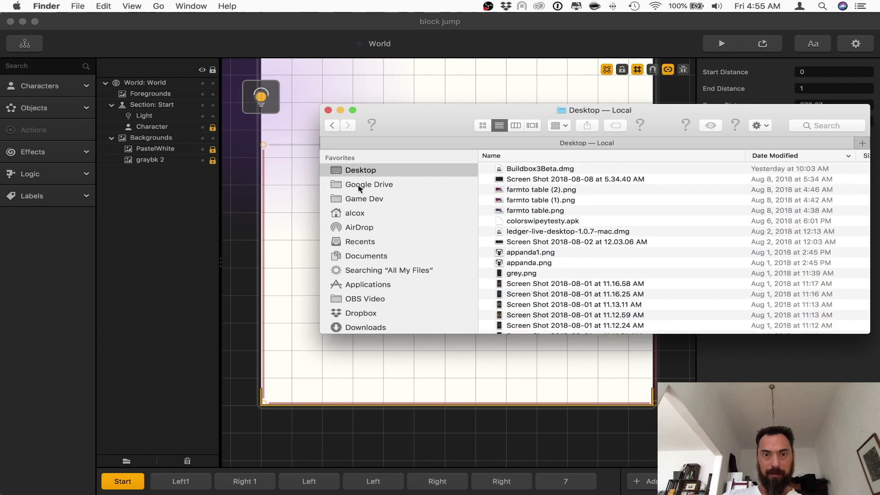
{"action": "left_click", "coordinate": [362, 200]}
{"action": "left_click", "coordinate": [553, 205]}
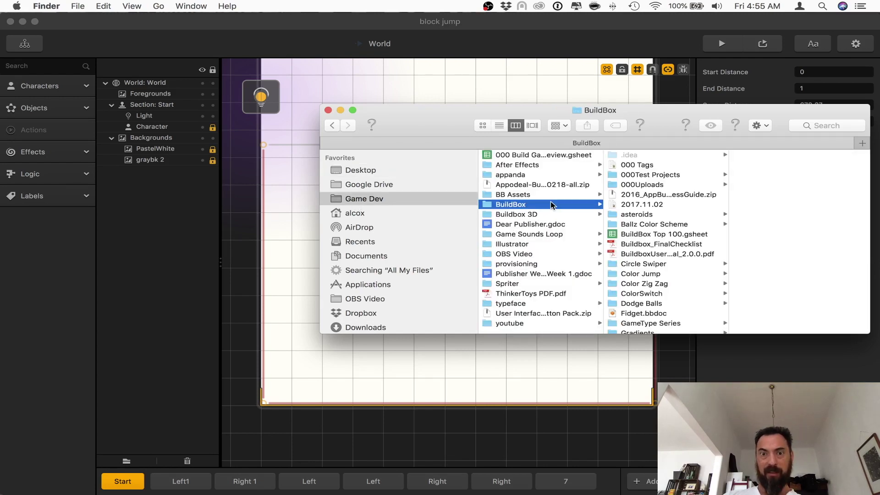
{"action": "left_click", "coordinate": [645, 225]}
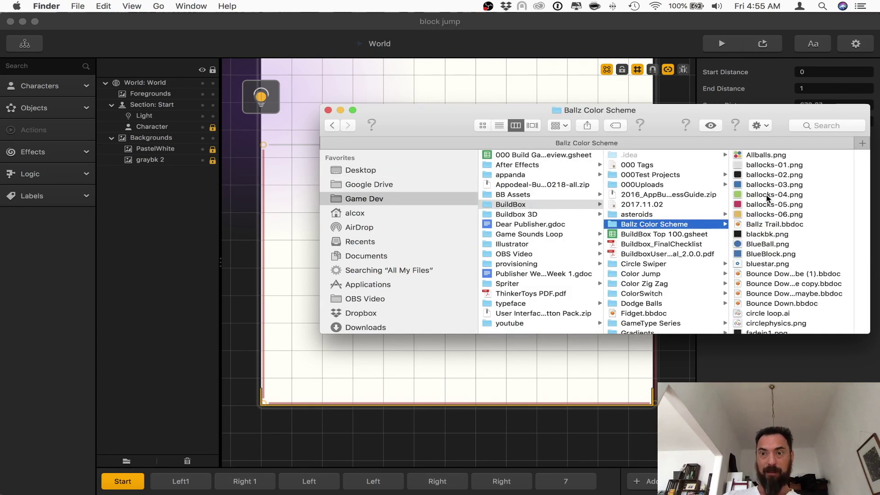
{"action": "left_click_drag", "start_coordinate": [471, 113], "coordinate": [494, 303]}
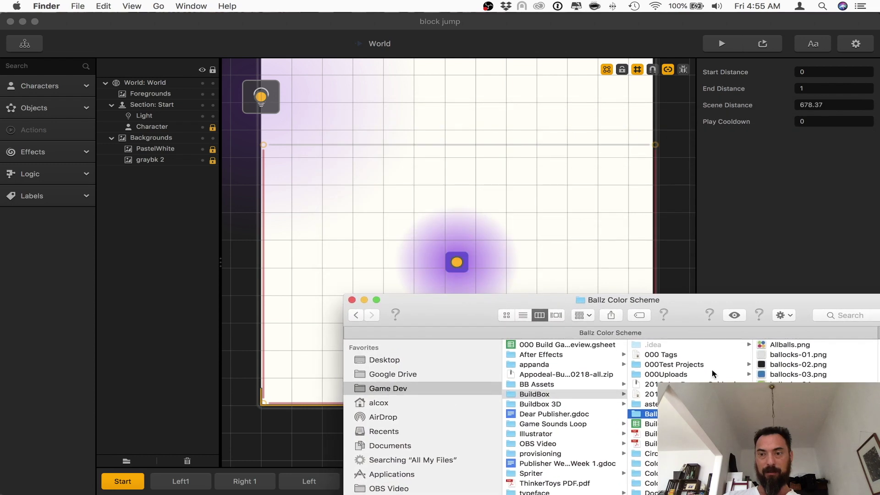
Add ballocks-05.png and ballocks-06.png from the Ballz Color Scheme folder to the block jump World as characters, dismissing the warnings
{"action": "left_click_drag", "start_coordinate": [798, 404], "coordinate": [357, 140]}
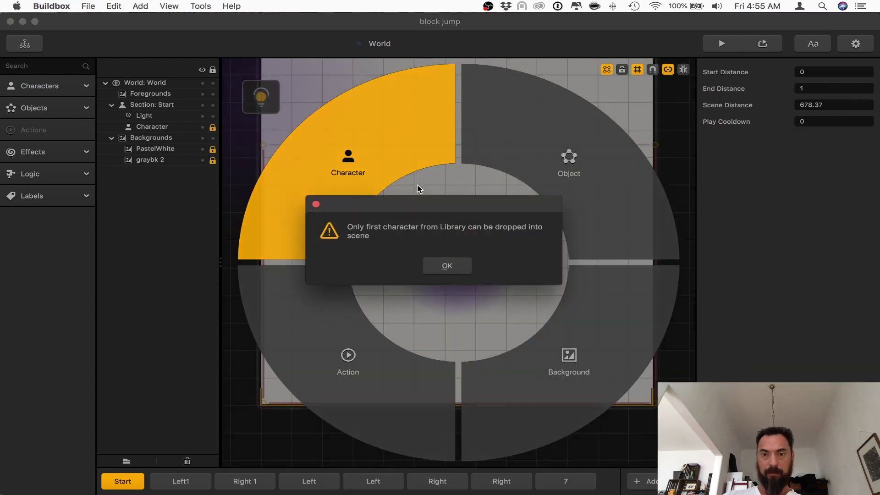
{"action": "left_click", "coordinate": [445, 266]}
{"action": "key", "text": "ctrl+Up"}
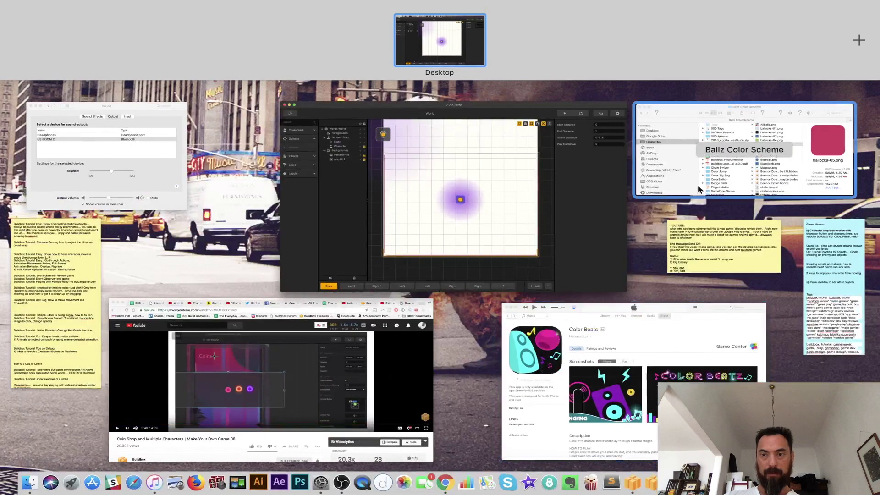
{"action": "left_click", "coordinate": [715, 183]}
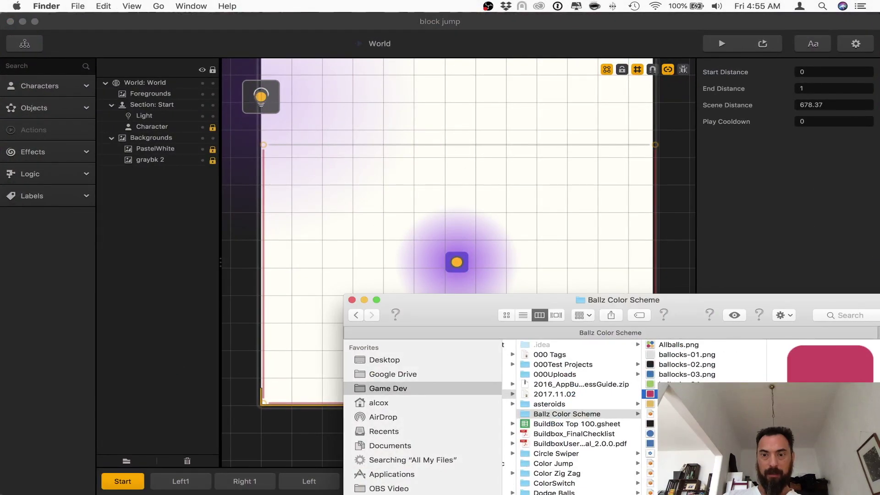
{"action": "left_click_drag", "start_coordinate": [650, 404], "coordinate": [386, 155]}
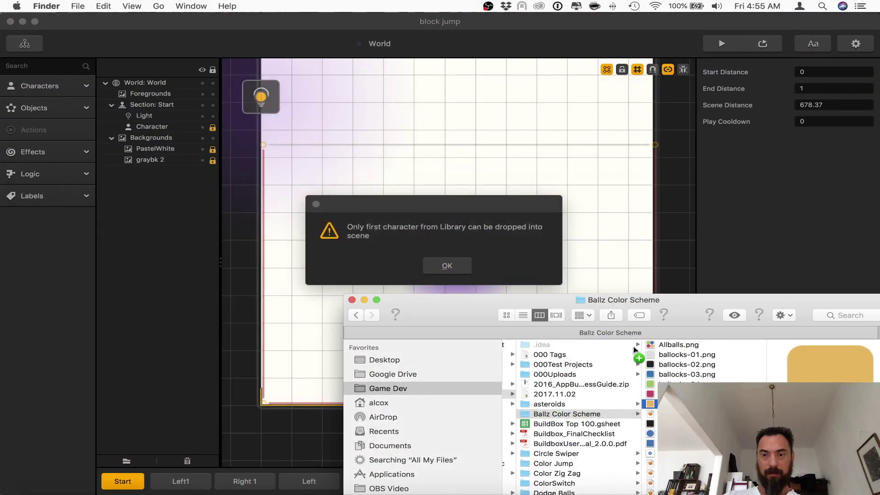
{"action": "left_click", "coordinate": [447, 266]}
Add ballocks-03.png from the Ballz Color Scheme folder to the World as another character and dismiss the warning
{"action": "key", "text": "ctrl+Up"}
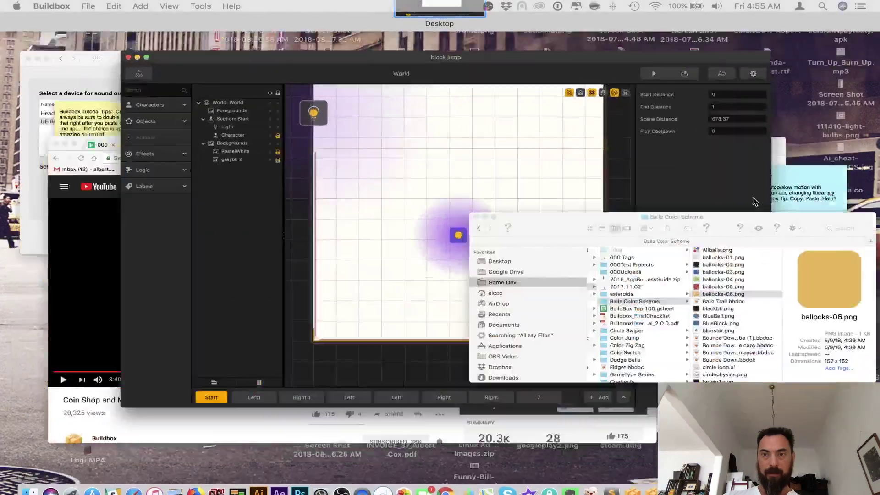
{"action": "left_click", "coordinate": [672, 375]}
{"action": "left_click", "coordinate": [673, 374]}
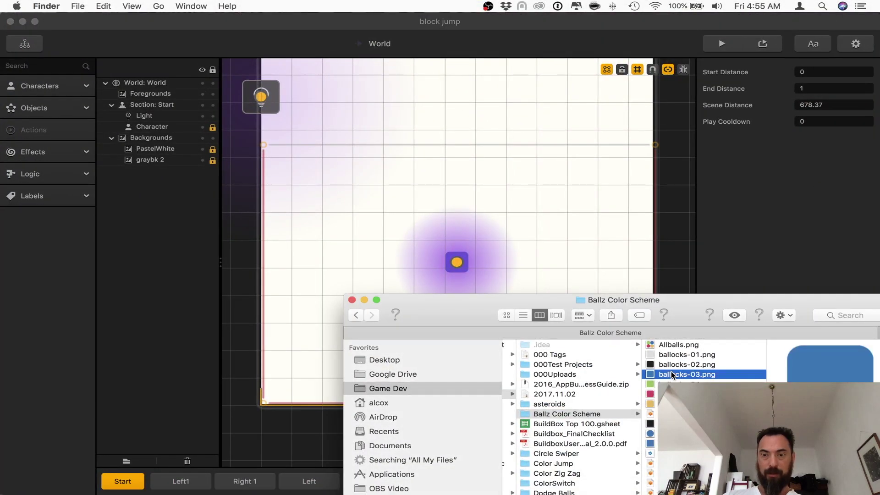
{"action": "left_click_drag", "start_coordinate": [673, 375], "coordinate": [356, 174]}
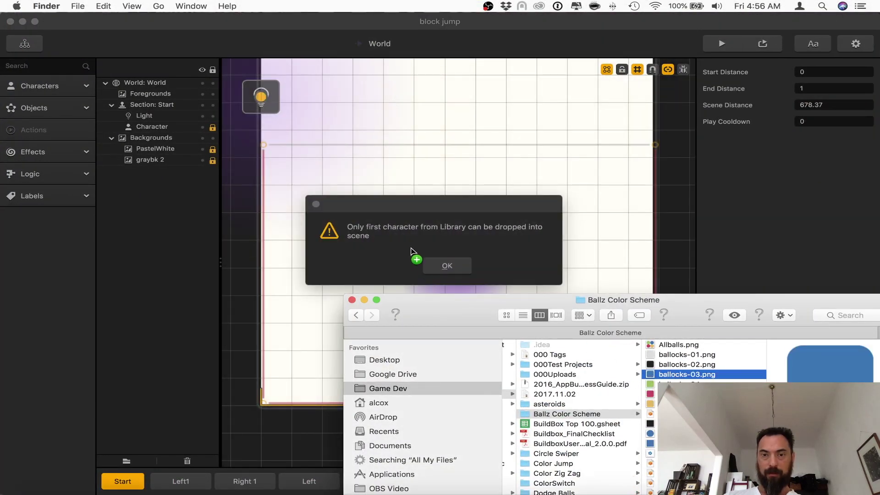
{"action": "left_click", "coordinate": [447, 266]}
Return to Finder and look through the Circle Swiper folder, previewing color swipey 1.12 and color swipey bounc5.46
{"action": "key", "text": "ctrl+Up"}
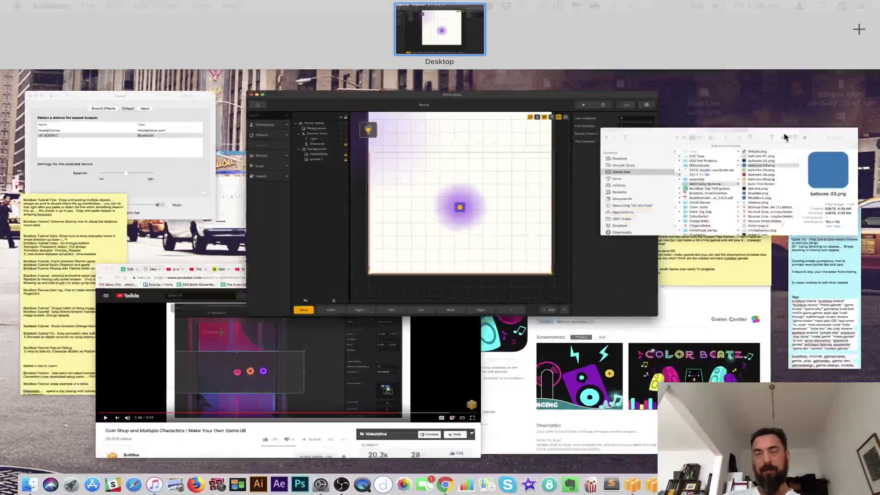
{"action": "left_click", "coordinate": [784, 133]}
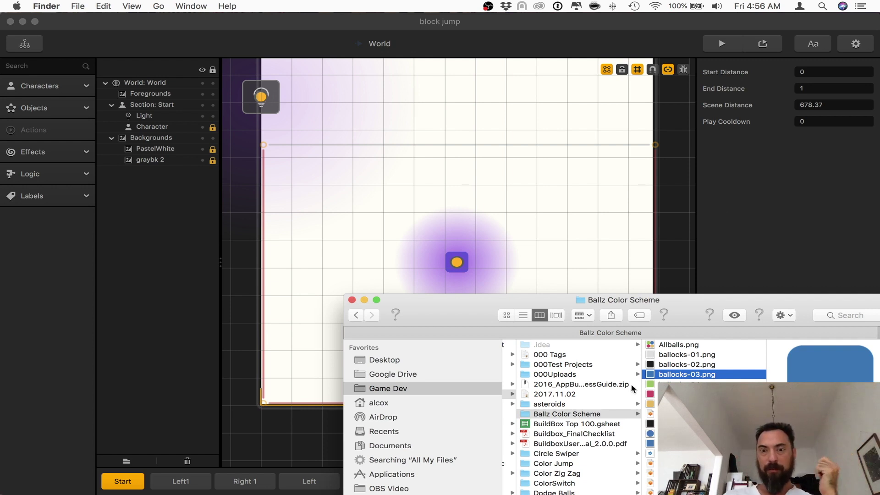
{"action": "left_click", "coordinate": [555, 456]}
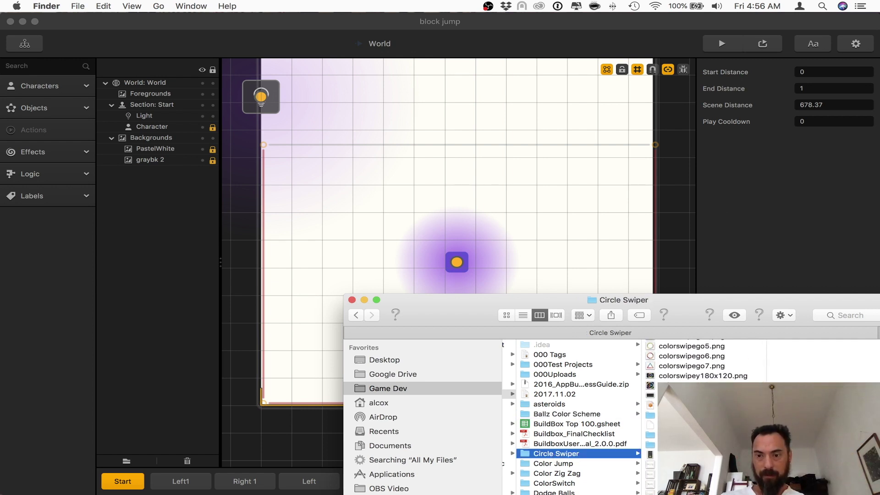
{"action": "left_click", "coordinate": [687, 393]}
{"action": "key", "text": "Up"}
{"action": "key", "text": "space"}
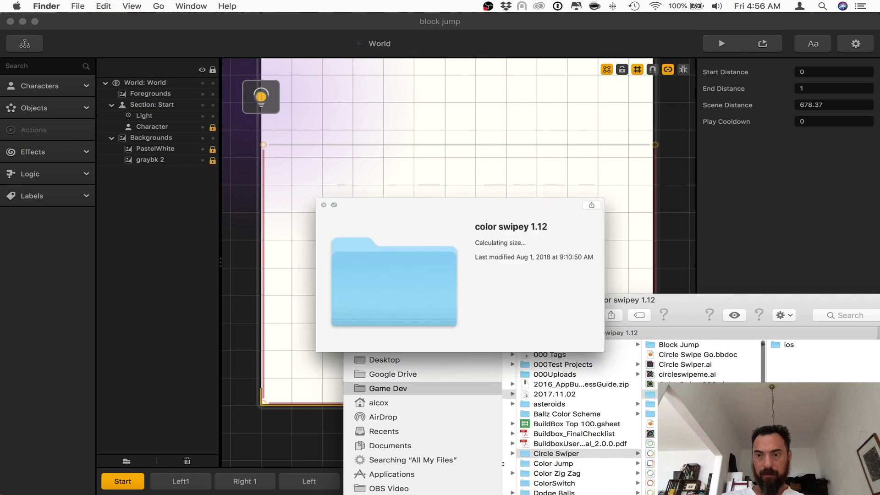
{"action": "key", "text": "space"}
{"action": "key", "text": "Down"}
{"action": "key", "text": "space"}
{"action": "key", "text": "space"}
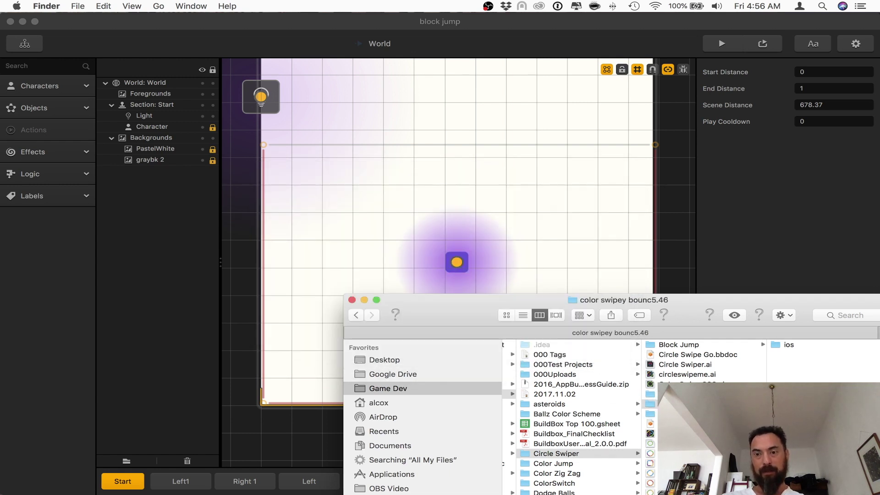
Check the Block Jump folder's contents and preview the img folder within Circle Swiper
{"action": "left_click", "coordinate": [683, 345]}
{"action": "scroll", "coordinate": [691, 358], "scroll_direction": "down", "scroll_amount": 5}
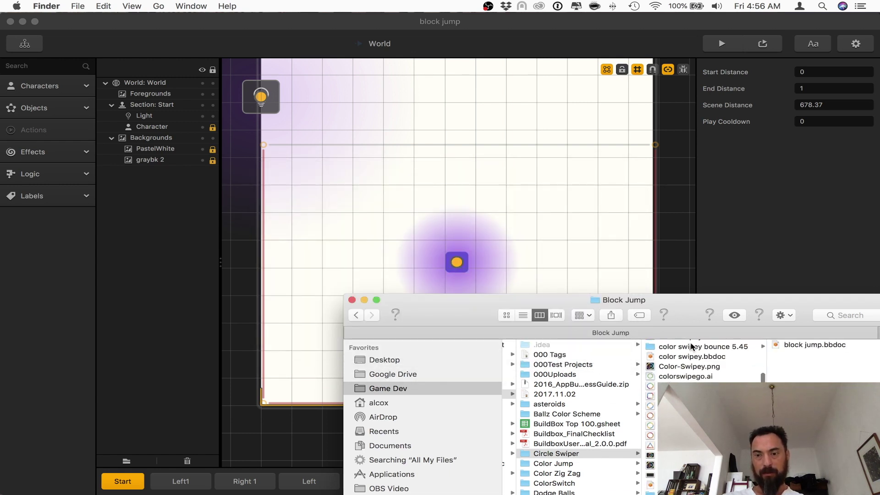
{"action": "left_click", "coordinate": [678, 430]}
{"action": "key", "text": "space"}
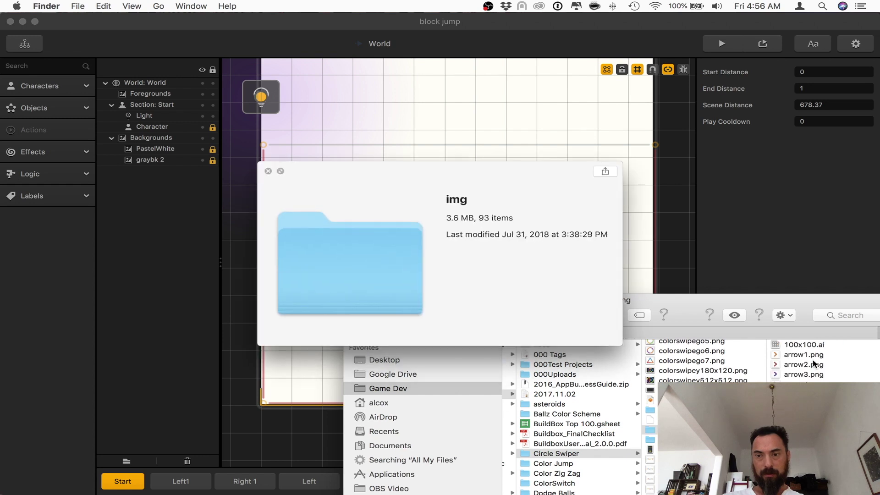
Preview the arrow images and the 100x100.ai template in the img folder, and close the preview
{"action": "key", "text": "Right"}
{"action": "key", "text": "Down"}
{"action": "key", "text": "Down"}
{"action": "key", "text": "Down"}
{"action": "key", "text": "Down"}
{"action": "key", "text": "Down"}
{"action": "key", "text": "Down"}
{"action": "key", "text": "Down"}
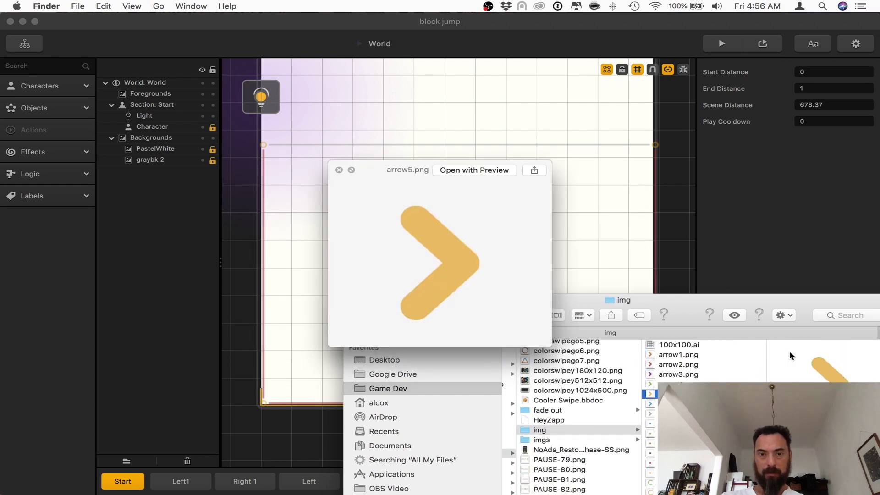
{"action": "key", "text": "Up"}
{"action": "key", "text": "Up"}
{"action": "key", "text": "Up"}
{"action": "key", "text": "Up"}
{"action": "key", "text": "Up"}
{"action": "key", "text": "Up"}
{"action": "key", "text": "Up"}
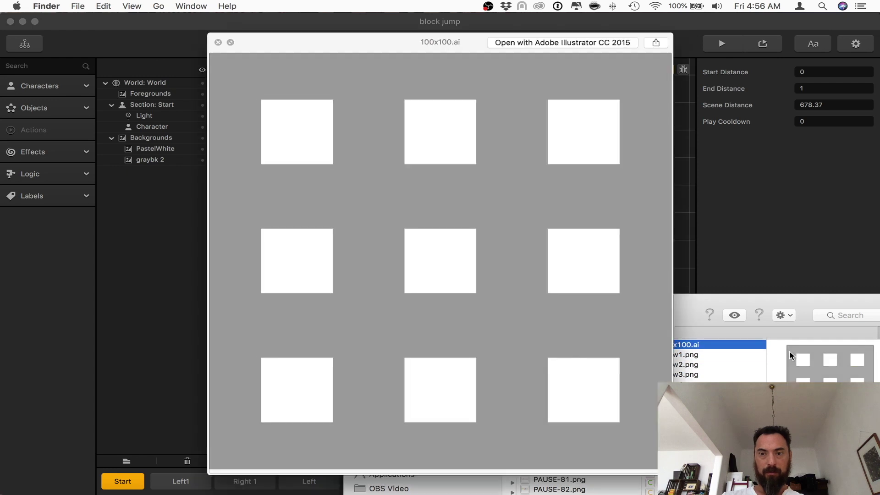
{"action": "key", "text": "space"}
Switch to Illustrator and open the recent file colorswipego.ai
{"action": "left_click", "coordinate": [591, 256]}
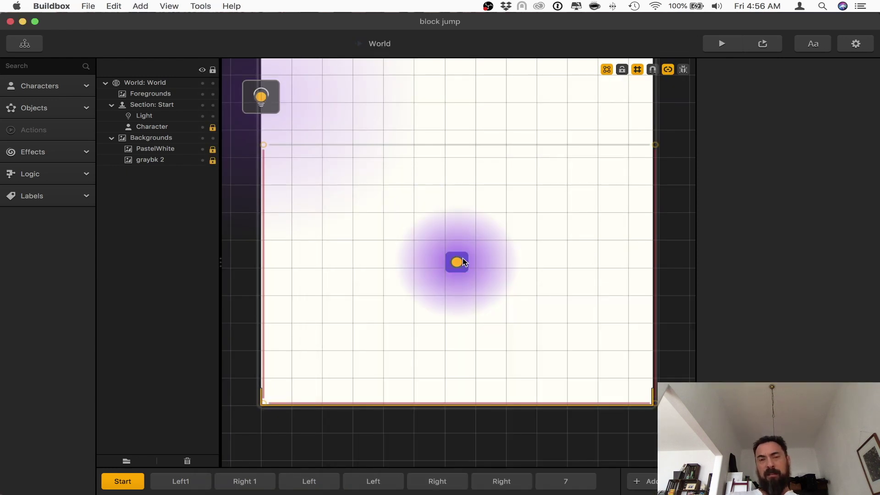
{"action": "mouse_move", "coordinate": [362, 486]}
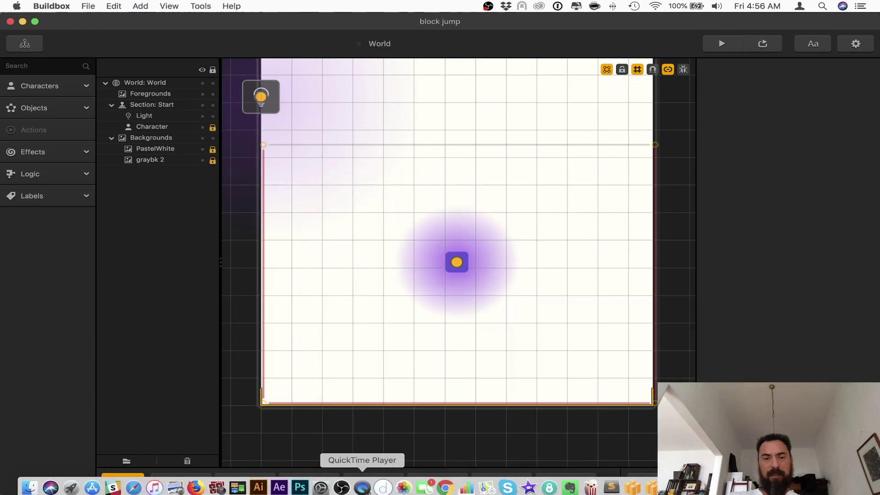
{"action": "left_click", "coordinate": [259, 485]}
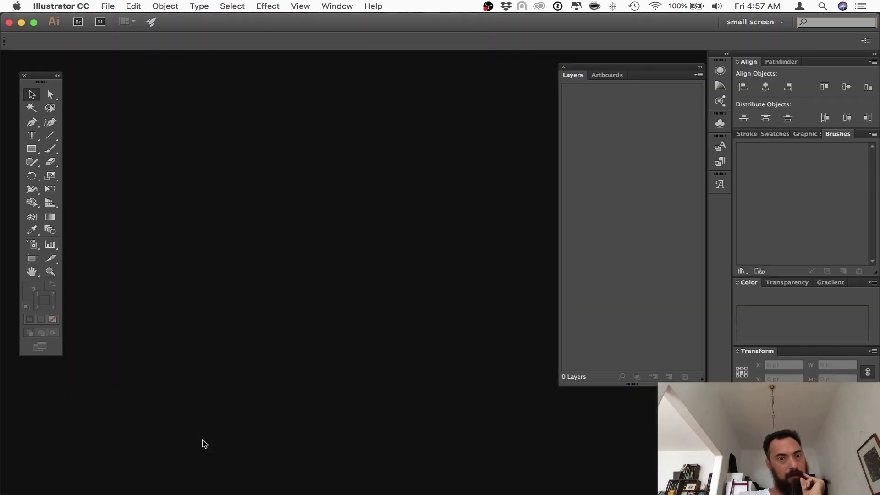
{"action": "left_click", "coordinate": [105, 6]}
{"action": "mouse_move", "coordinate": [120, 51]}
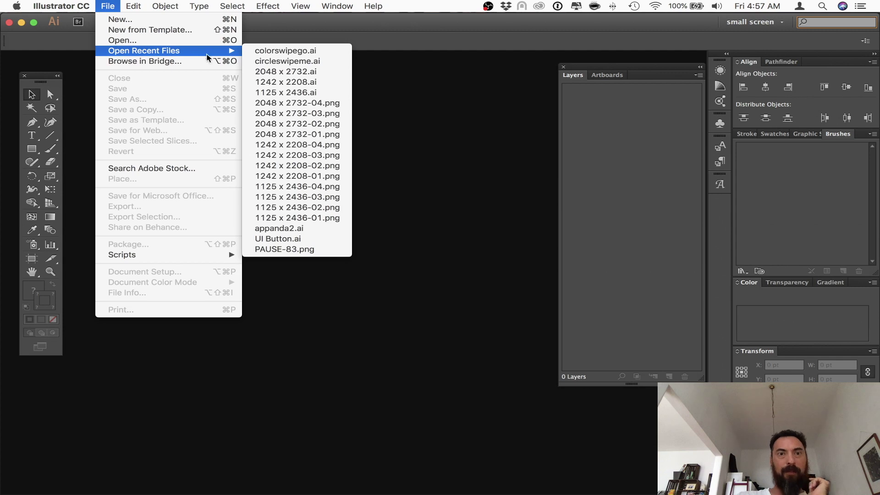
{"action": "left_click", "coordinate": [280, 54]}
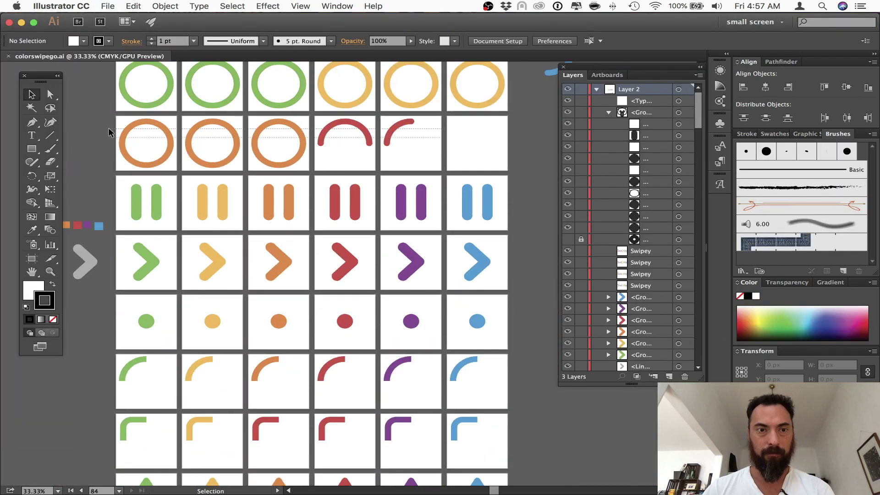
Create a rounded square about 268 px wide on the artboard above the green pause icon, filled with that icon's green and no stroke
{"action": "left_click_drag", "start_coordinate": [31, 148], "coordinate": [66, 161]}
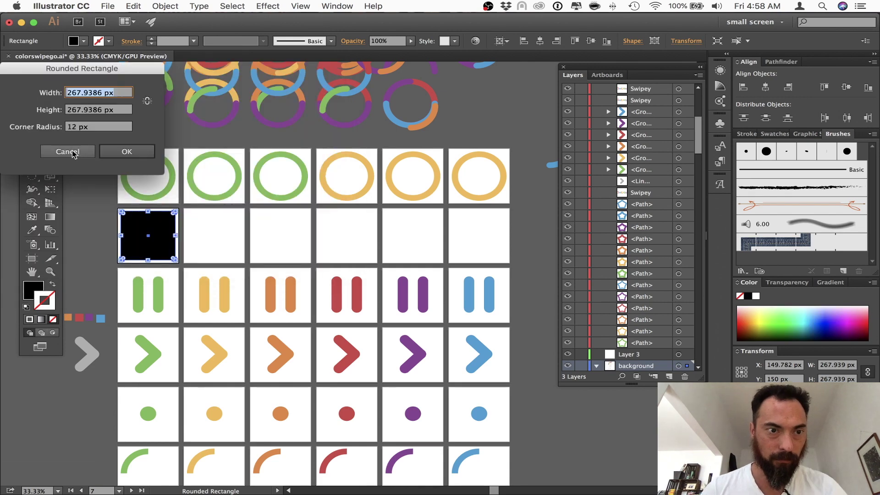
{"action": "key", "text": "Return"}
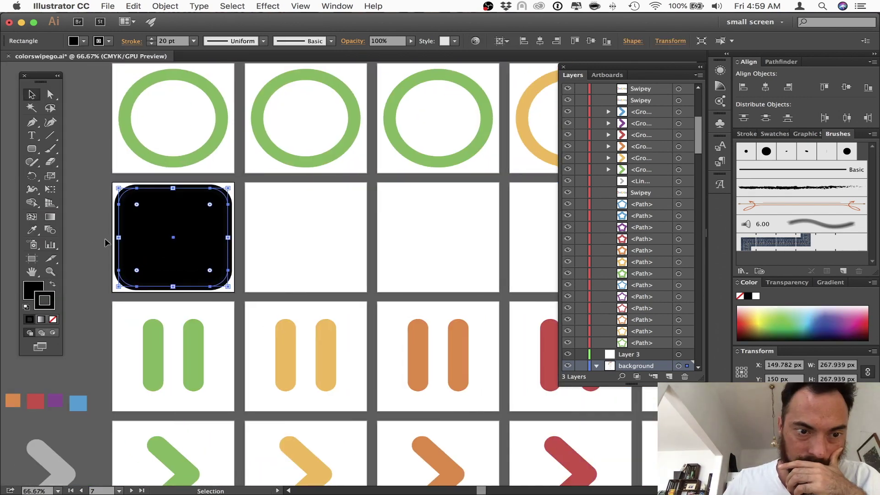
{"action": "key", "text": "i"}
{"action": "left_click", "coordinate": [155, 335]}
{"action": "key", "text": "shift+x"}
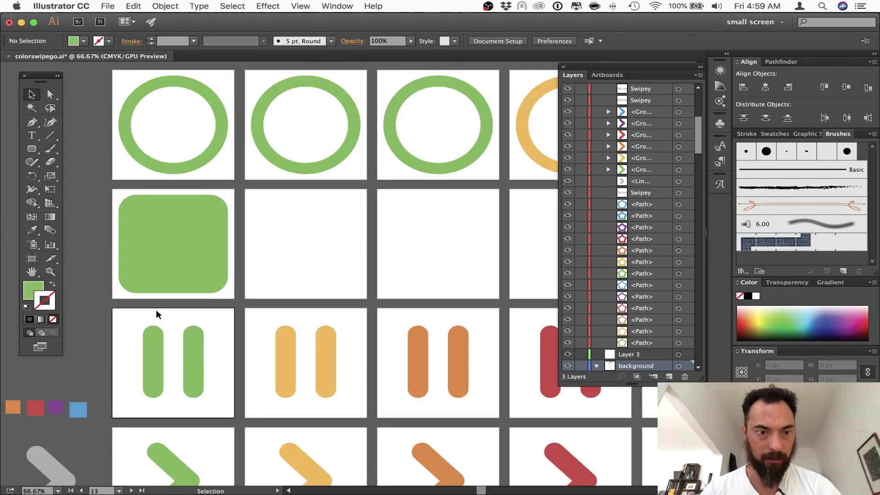
Fill the rest of the row with matching rounded squares in yellow, orange, red, purple and blue, and select all six
{"action": "left_click", "coordinate": [327, 437]}
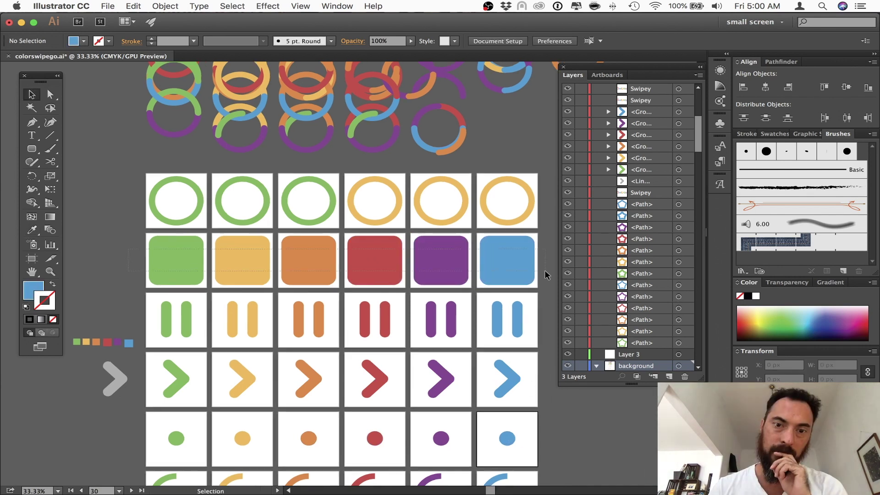
{"action": "left_click_drag", "start_coordinate": [545, 275], "coordinate": [546, 275]}
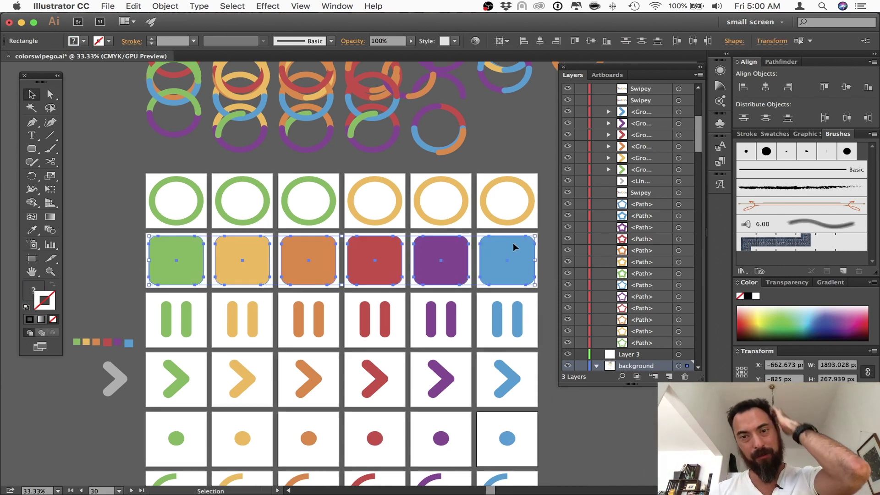
Delete the yellow ring on the artboard above the blue rounded square and draw a rectangle there with the Rectangle tool
{"action": "left_click", "coordinate": [503, 224]}
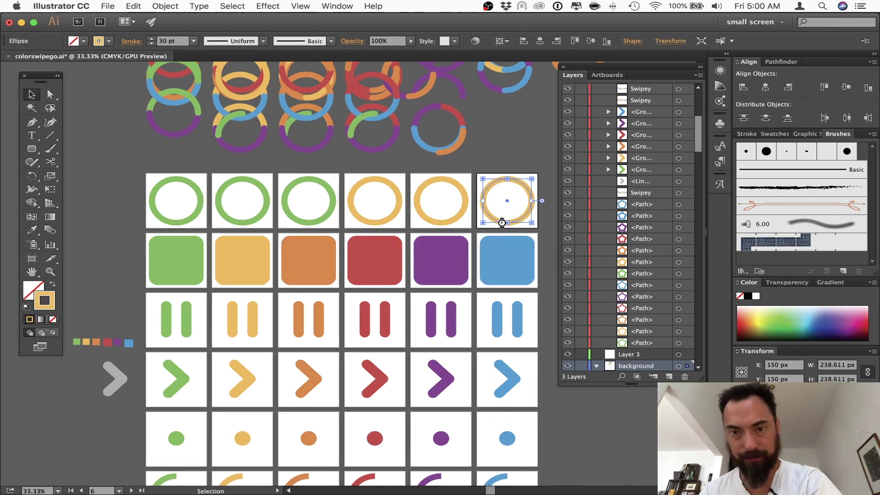
{"action": "key", "text": "Delete"}
{"action": "left_click", "coordinate": [37, 154]}
{"action": "left_click_drag", "start_coordinate": [38, 156], "coordinate": [79, 149]}
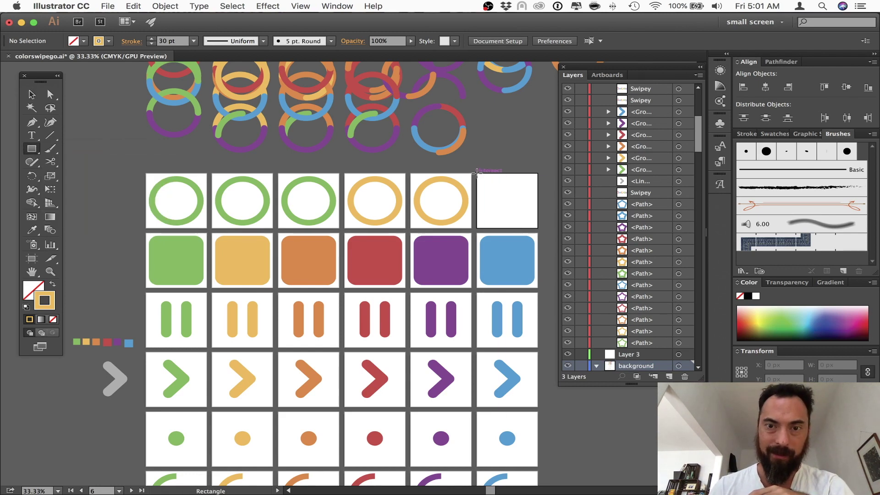
{"action": "left_click_drag", "start_coordinate": [493, 191], "coordinate": [538, 227]}
Switch to Chrome and search the web in a new tab for "soft white color pleasing to the eye"
{"action": "key", "text": "ctrl+Up"}
{"action": "left_click", "coordinate": [324, 393]}
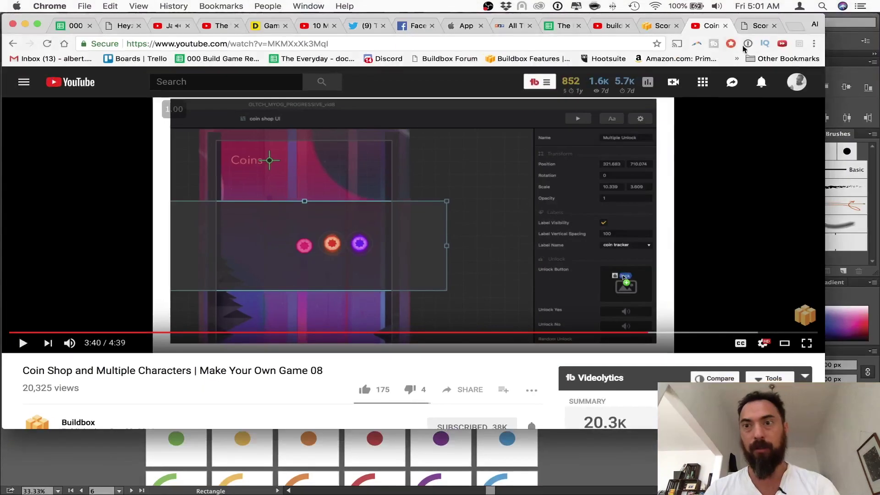
{"action": "left_click", "coordinate": [793, 28]}
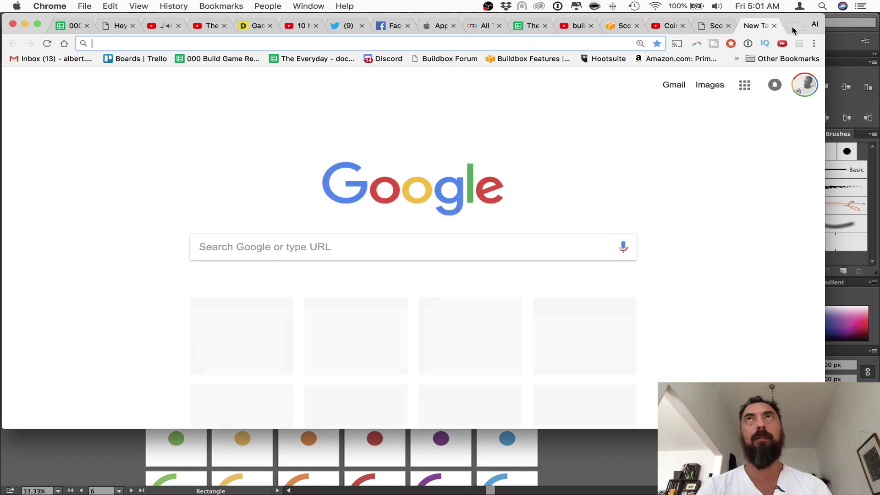
{"action": "type", "text": "soft white "}
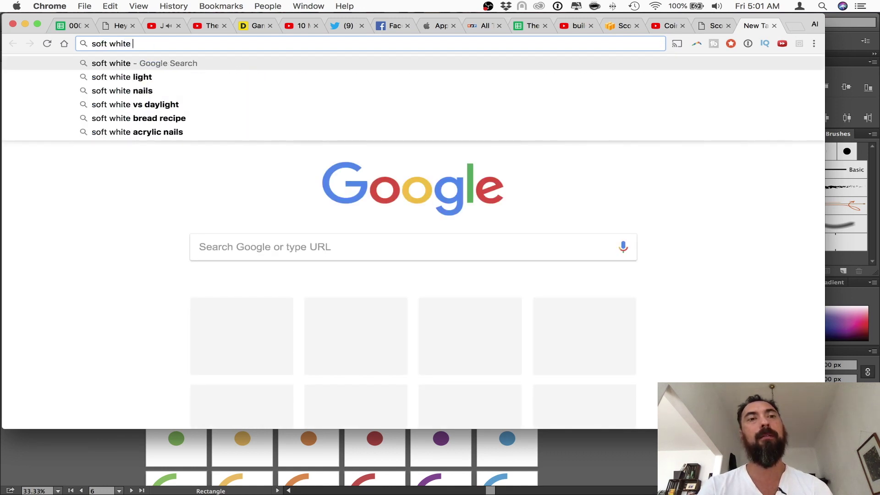
{"action": "type", "text": "color please"}
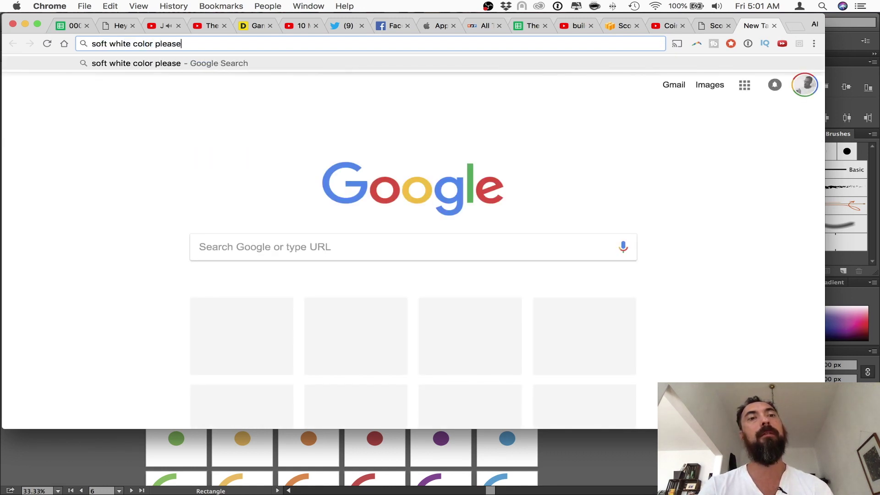
{"action": "key", "text": "BackSpace"}
{"action": "type", "text": "ing to the e"}
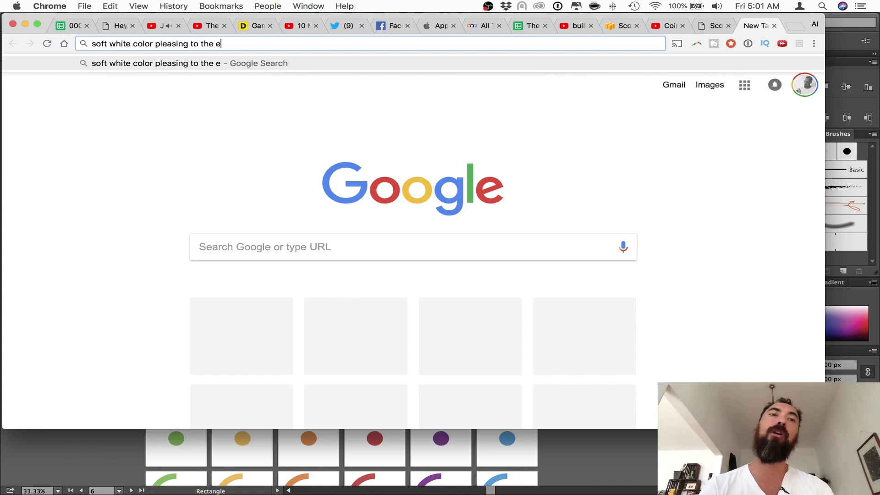
{"action": "type", "text": "ye"}
{"action": "key", "text": "Return"}
Check the ResearchGate result on colours good for the eyes, close it, and browse articles on the best white paint colours
{"action": "left_click", "coordinate": [238, 180]}
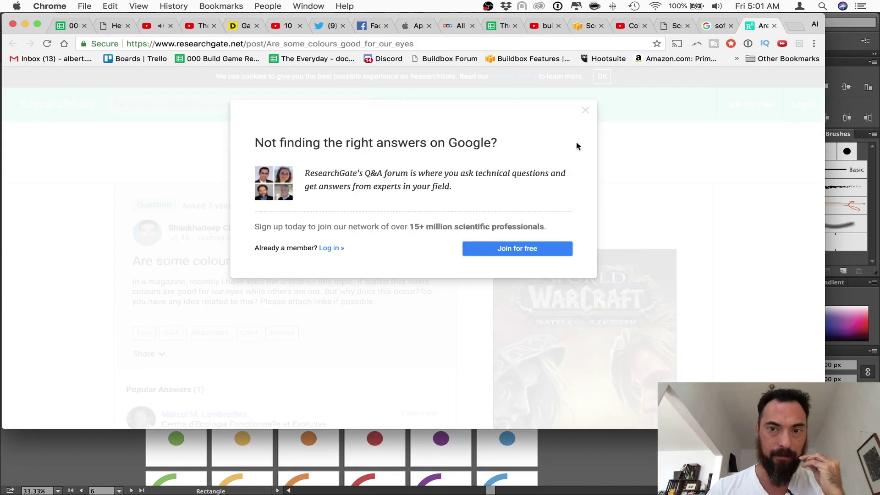
{"action": "left_click", "coordinate": [585, 110]}
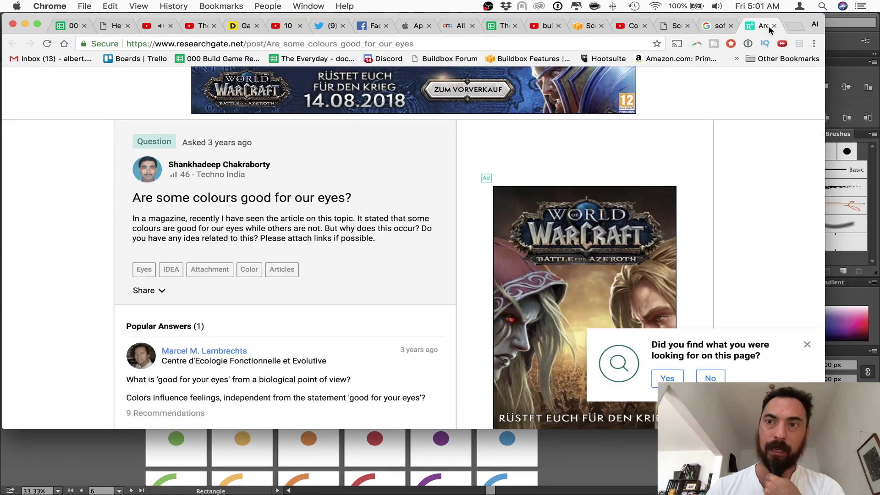
{"action": "left_click", "coordinate": [774, 25]}
{"action": "scroll", "coordinate": [529, 228], "scroll_direction": "down", "scroll_amount": 4}
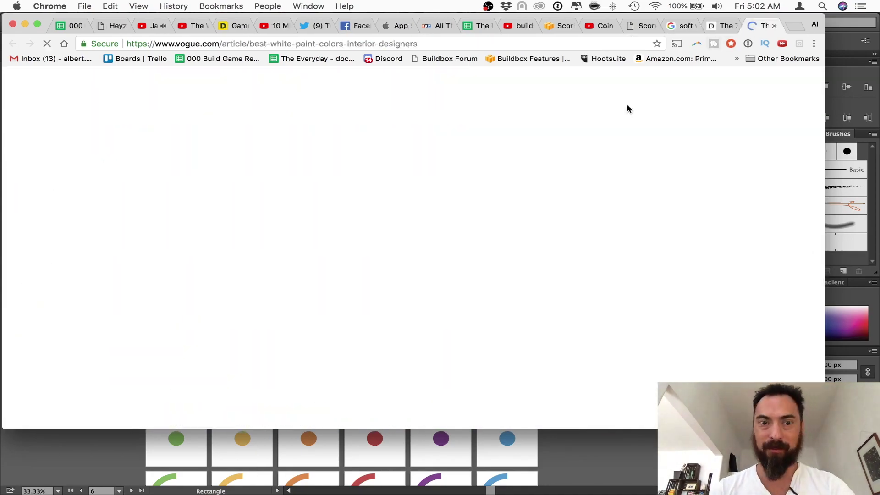
{"action": "scroll", "coordinate": [345, 312], "scroll_direction": "down", "scroll_amount": 10}
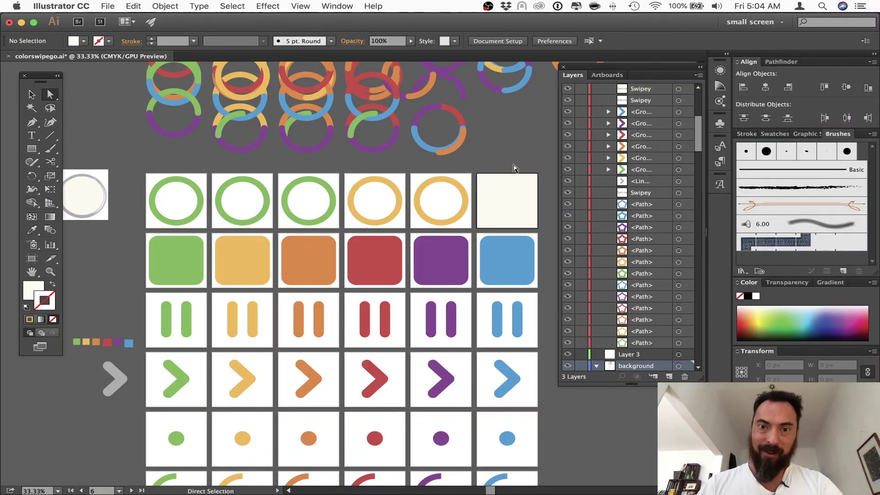
Duplicate the off-white square onto the fifth artboard, and capture the Dunn Edwards Precious Pearls swatch from the MyDomaine page in Chrome
{"action": "left_click_drag", "start_coordinate": [495, 226], "coordinate": [459, 226], "text": "alt"}
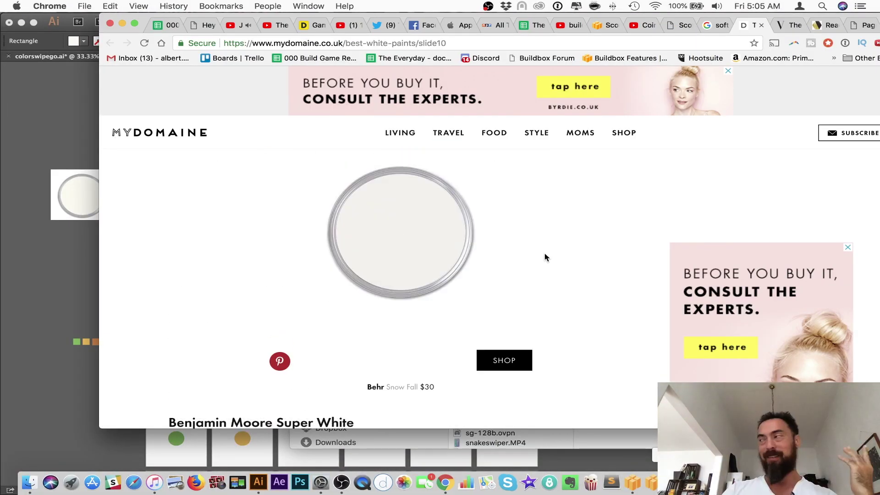
{"action": "scroll", "coordinate": [518, 293], "scroll_direction": "down", "scroll_amount": 5}
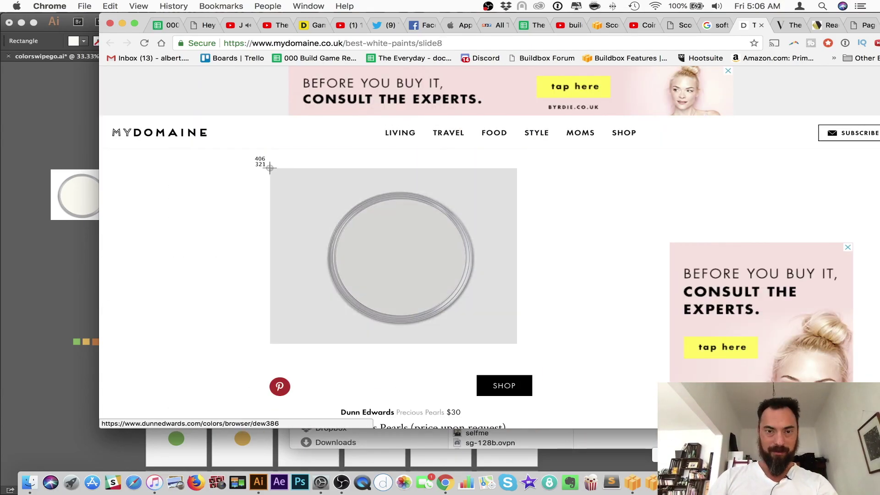
{"action": "left_click_drag", "start_coordinate": [270, 168], "coordinate": [526, 332]}
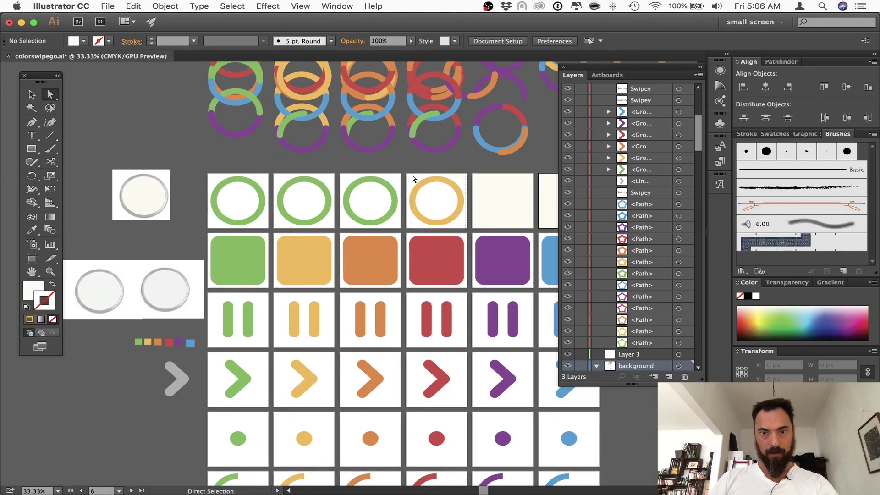
Sample the light grey of the second pasted paint swatch in Illustrator, and export artboards 4-12 as block.png into the imgs folder
{"action": "left_click", "coordinate": [183, 286]}
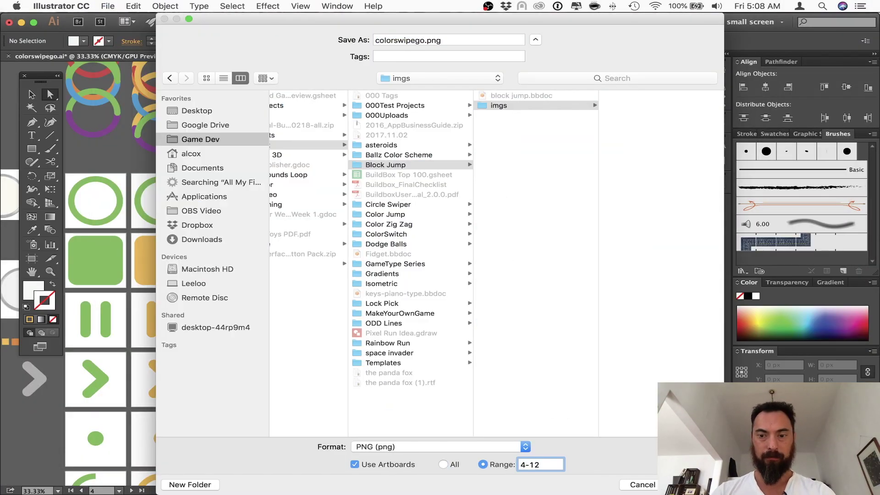
{"action": "type", "text": "block.png"}
{"action": "key", "text": "Return"}
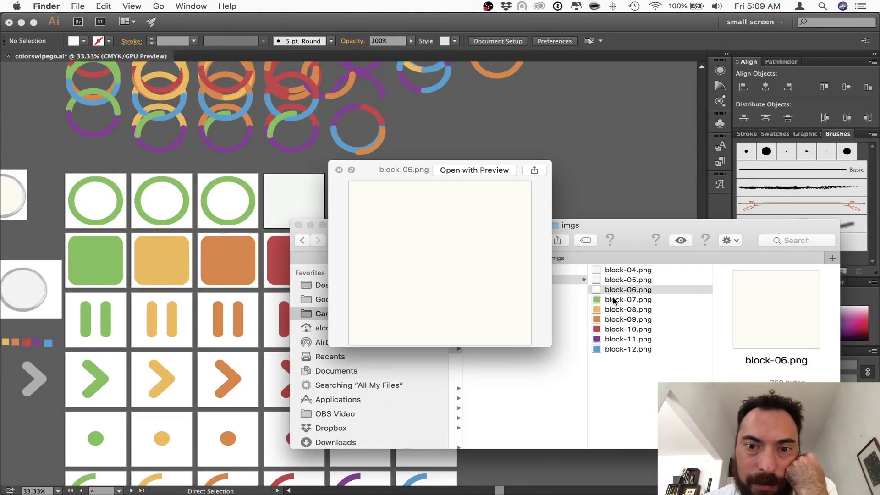
Look through the exported block images in the imgs folder, starting from the off-white ones
{"action": "key", "text": "Up"}
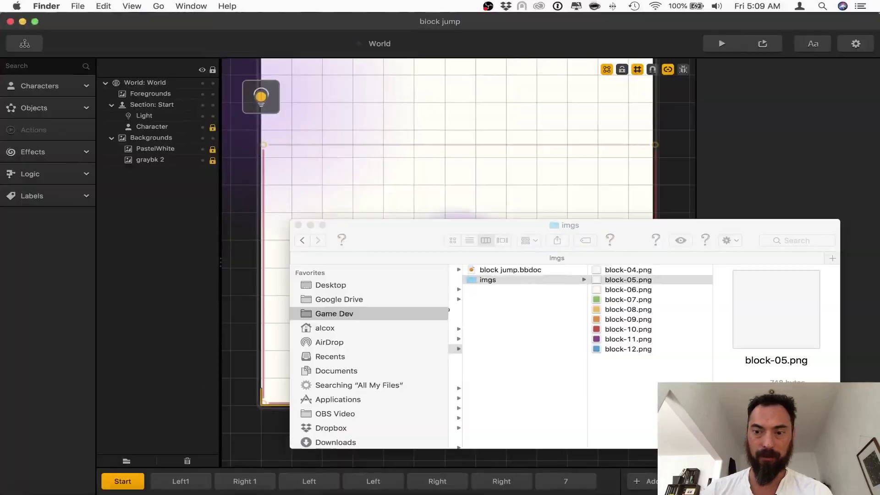
{"action": "left_click", "coordinate": [628, 269]}
{"action": "key", "text": "Down"}
{"action": "key", "text": "Down"}
{"action": "key", "text": "Down"}
{"action": "key", "text": "Down"}
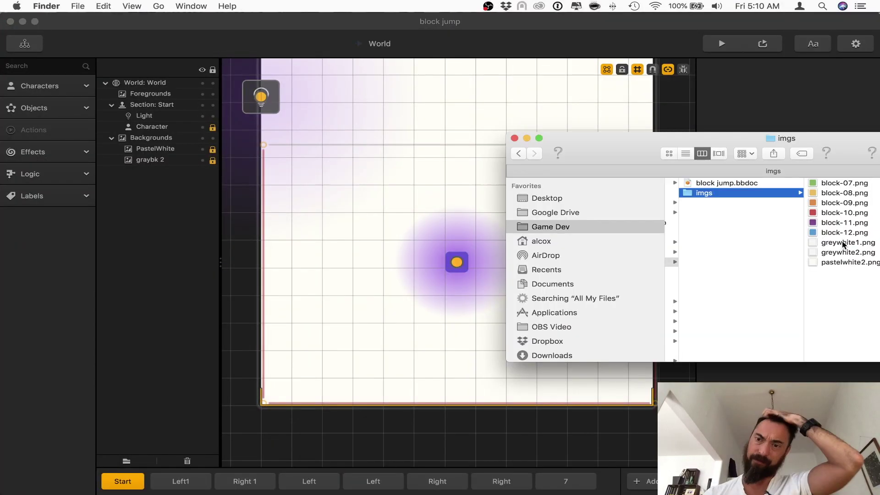
Add greywhite1.png, greywhite2.png and pastelwhite2.png from the imgs folder to the Buildbox world as foregrounds
{"action": "left_click_drag", "start_coordinate": [848, 242], "coordinate": [552, 415]}
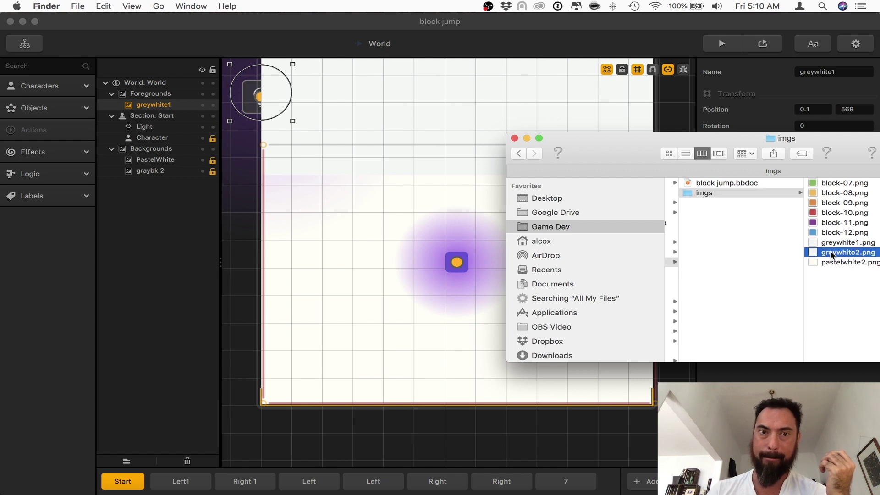
{"action": "left_click_drag", "start_coordinate": [831, 255], "coordinate": [548, 403]}
{"action": "left_click_drag", "start_coordinate": [829, 267], "coordinate": [534, 418]}
Select greywhite1, greywhite2 and pastelwhite2 together and move them from Foregrounds to the start of Backgrounds
{"action": "left_click", "coordinate": [159, 121]}
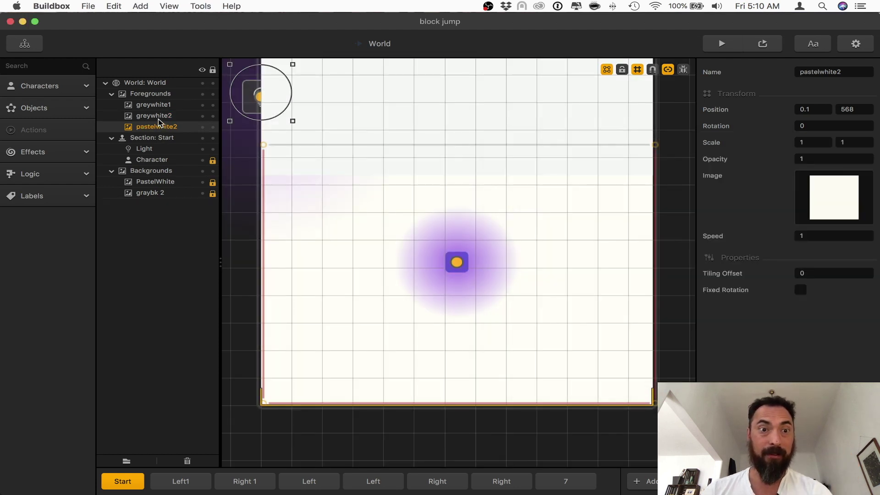
{"action": "left_click", "coordinate": [160, 116]}
{"action": "left_click", "coordinate": [157, 106]}
{"action": "left_click", "coordinate": [151, 117]}
{"action": "left_click", "coordinate": [153, 106], "text": "shift"}
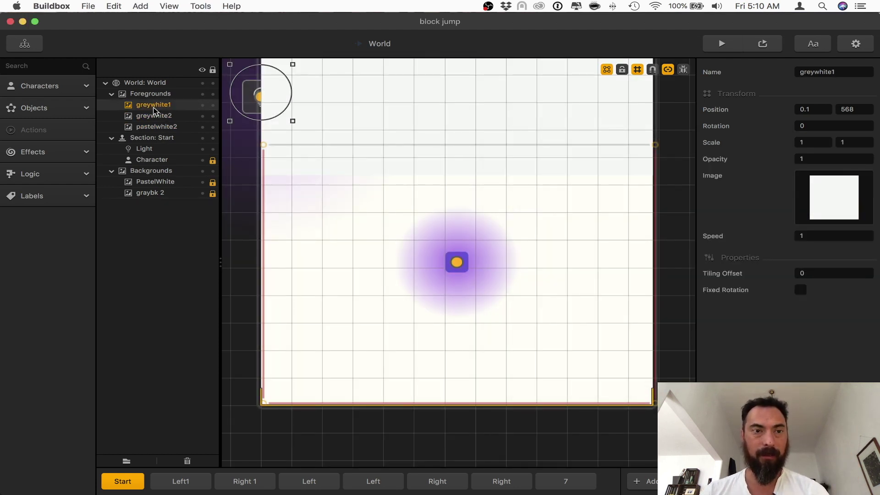
{"action": "left_click", "coordinate": [155, 128], "text": "shift"}
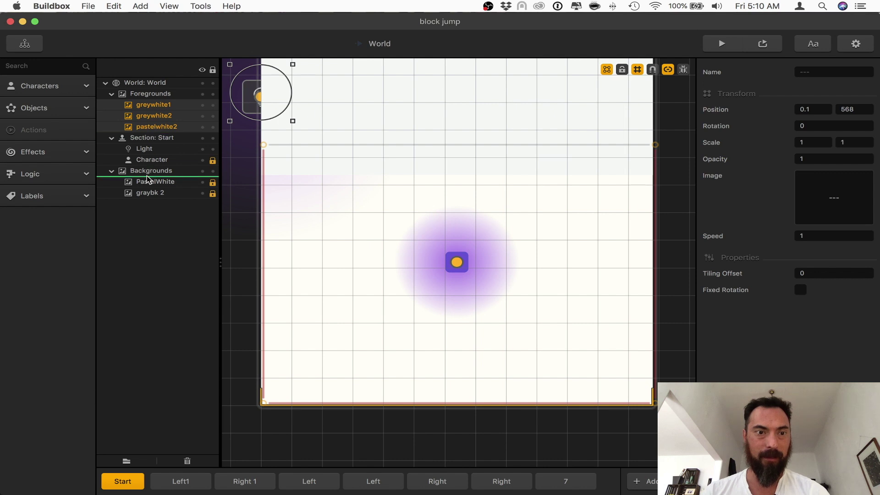
{"action": "left_click_drag", "start_coordinate": [147, 179], "coordinate": [147, 179]}
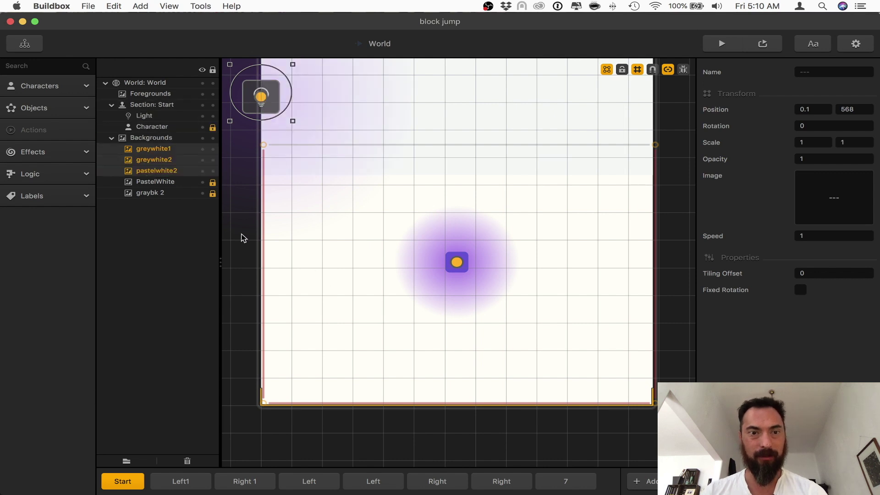
Hide the PastelWhite and graybk 2 backgrounds, and switch the new white backgrounds off and on to compare them
{"action": "left_click", "coordinate": [202, 182]}
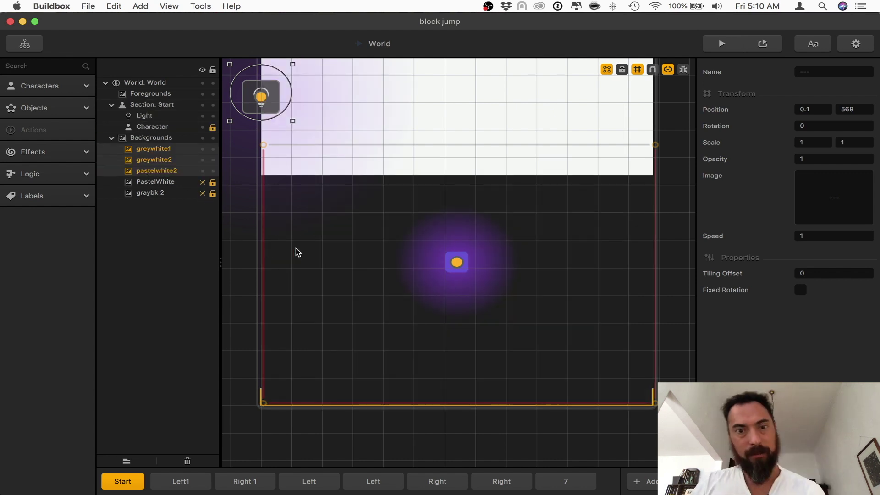
{"action": "scroll", "coordinate": [294, 249], "scroll_direction": "down", "scroll_amount": 3}
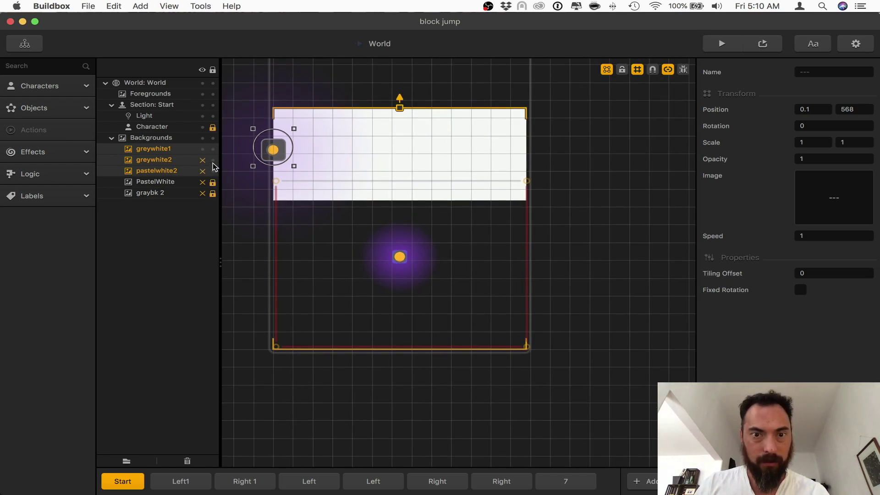
{"action": "left_click", "coordinate": [202, 150]}
{"action": "left_click", "coordinate": [203, 150]}
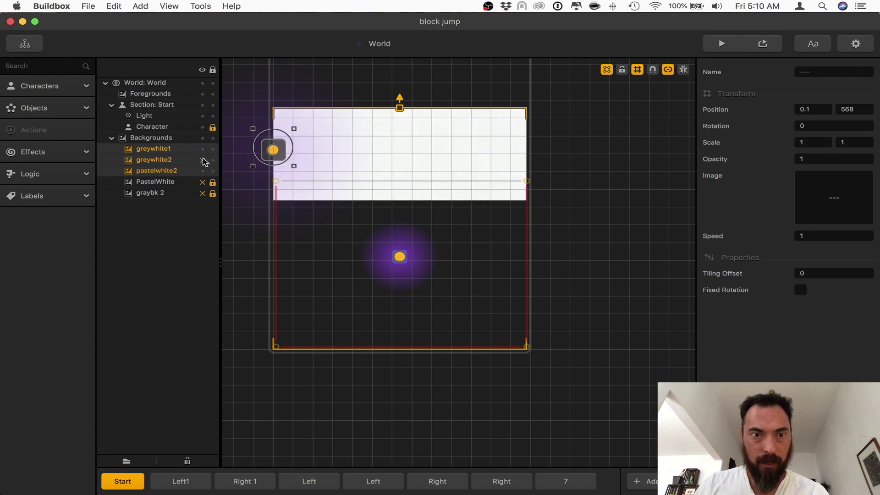
Compare pastelwhite2 and greywhite2 against the PastelWhite background, and leave only greywhite2 visible
{"action": "left_click", "coordinate": [203, 182]}
{"action": "scroll", "coordinate": [472, 191], "scroll_direction": "up", "scroll_amount": 5}
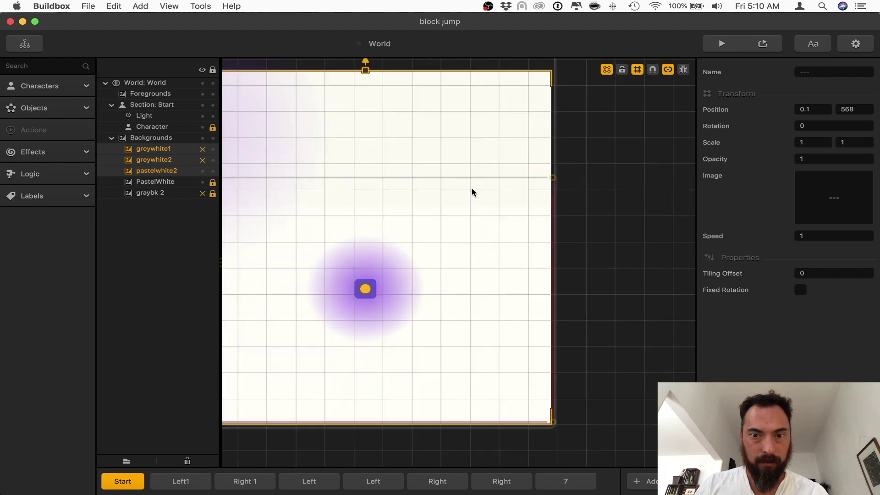
{"action": "scroll", "coordinate": [489, 214], "scroll_direction": "down", "scroll_amount": 1}
{"action": "scroll", "coordinate": [490, 214], "scroll_direction": "up", "scroll_amount": 3}
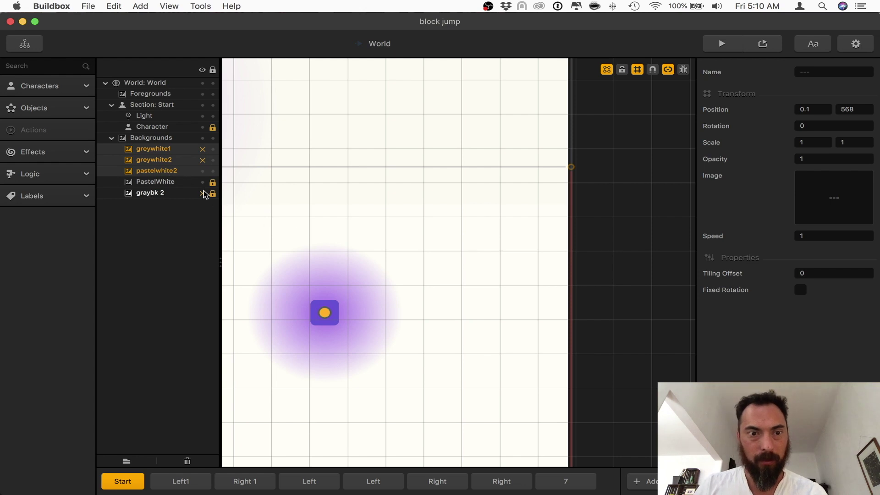
{"action": "scroll", "coordinate": [509, 252], "scroll_direction": "down", "scroll_amount": 3}
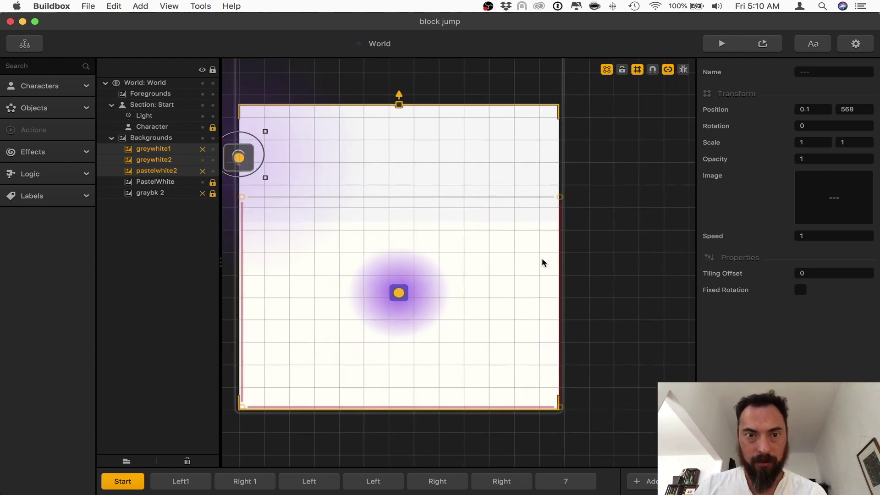
{"action": "left_click", "coordinate": [203, 159]}
{"action": "left_click", "coordinate": [203, 182]}
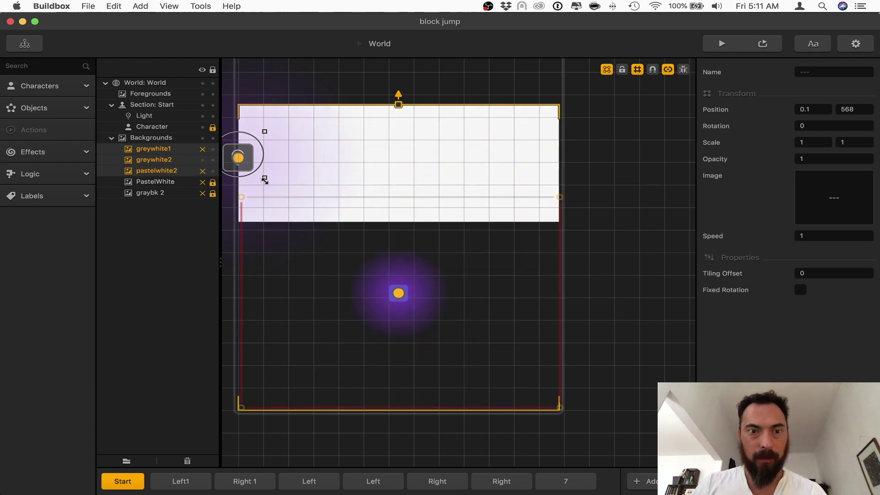
Rotate the three selected backgrounds to -90 and scale them to about 3.55, and play a preview of the game
{"action": "left_click_drag", "start_coordinate": [266, 179], "coordinate": [276, 114]}
{"action": "left_click_drag", "start_coordinate": [264, 178], "coordinate": [517, 182]}
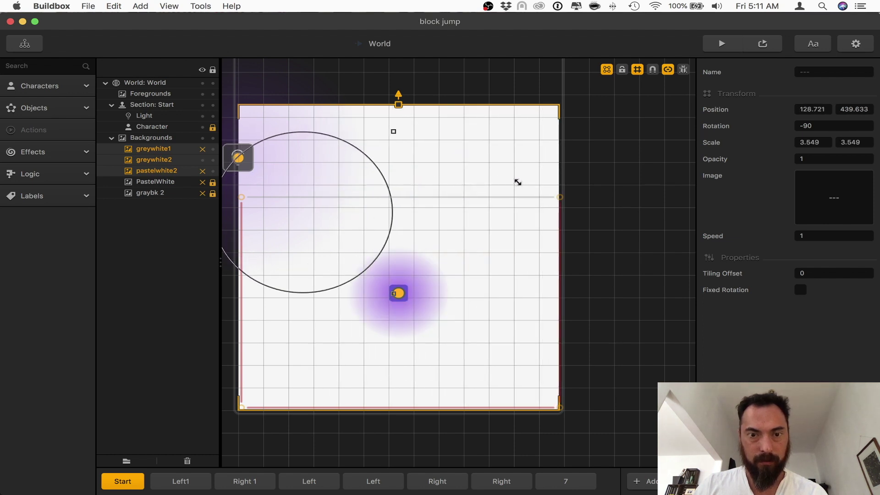
{"action": "left_click", "coordinate": [730, 45]}
{"action": "left_click", "coordinate": [518, 415]}
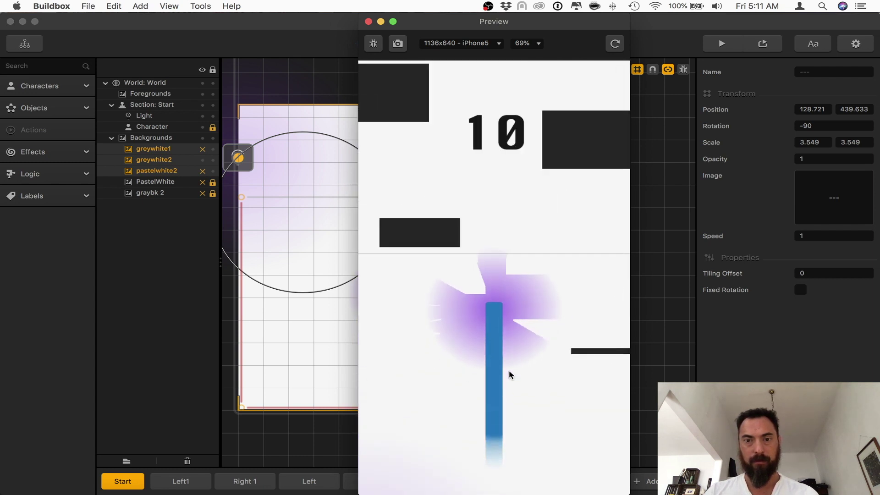
{"action": "left_click", "coordinate": [368, 22]}
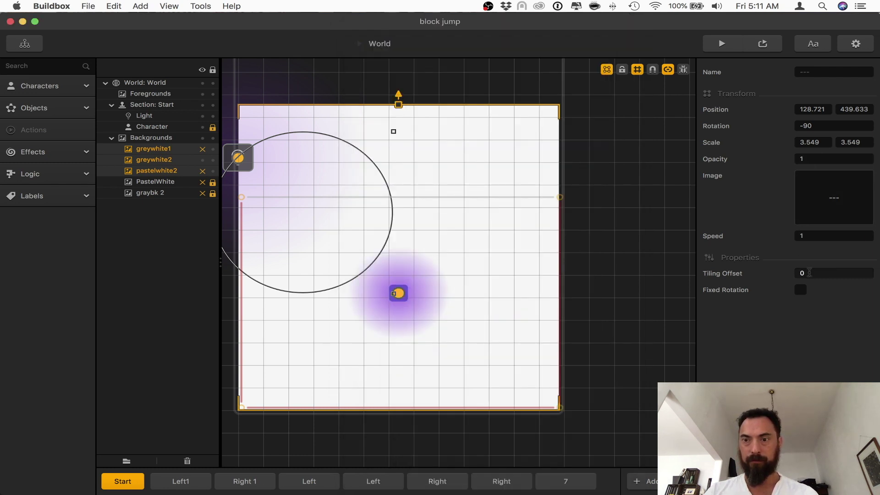
Set the tiling offset of the three selected backgrounds to -1, and play the game preview again
{"action": "key", "text": "Tab"}
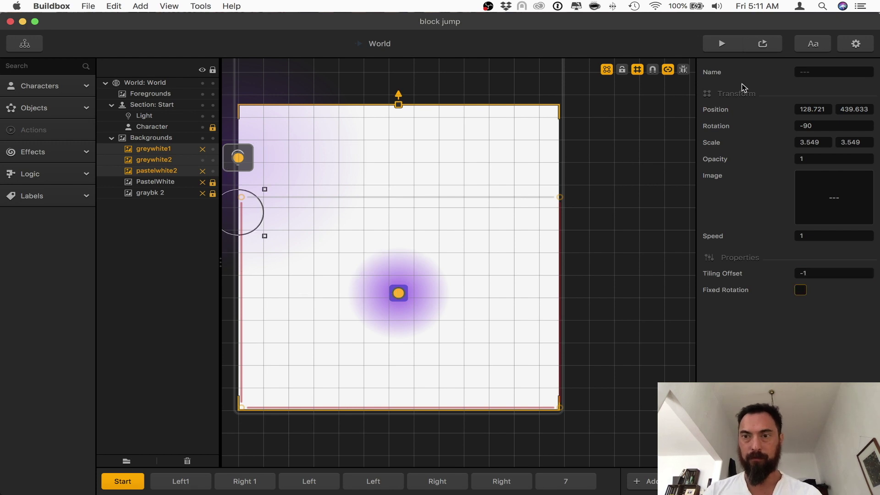
{"action": "left_click", "coordinate": [720, 45]}
{"action": "left_click", "coordinate": [510, 375]}
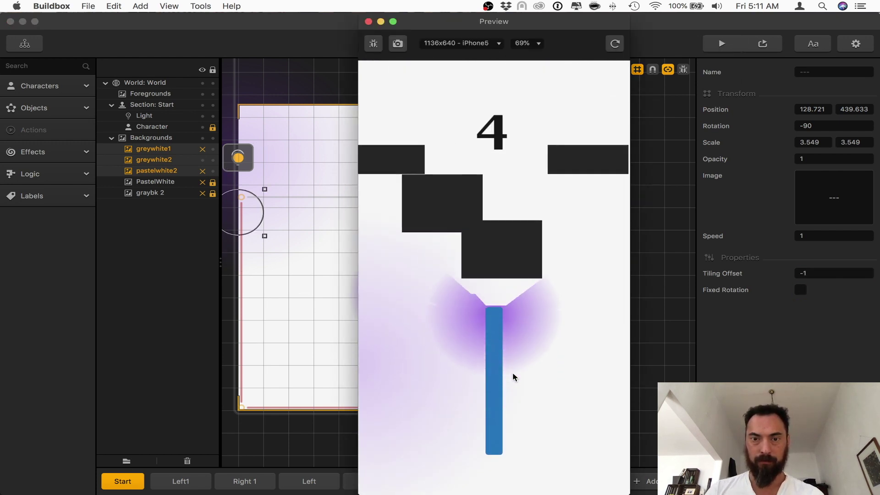
{"action": "left_click", "coordinate": [514, 382]}
{"action": "left_click", "coordinate": [514, 381]}
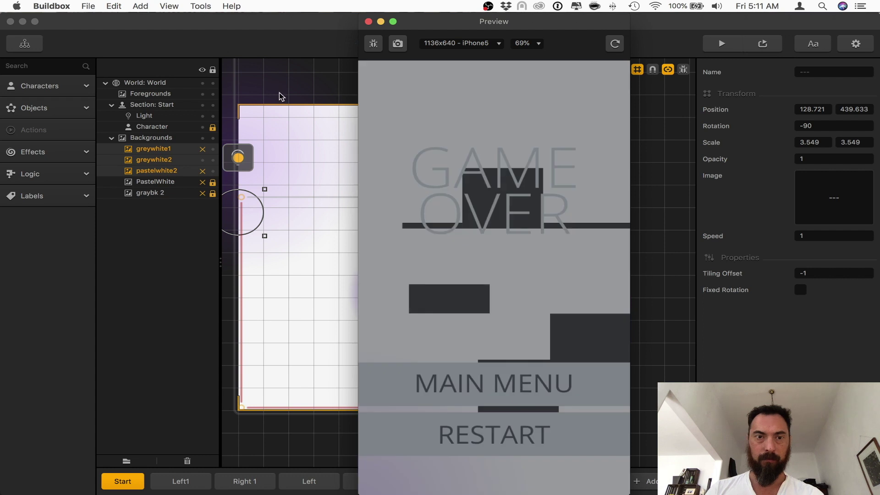
{"action": "left_click", "coordinate": [374, 44]}
{"action": "left_click", "coordinate": [367, 22]}
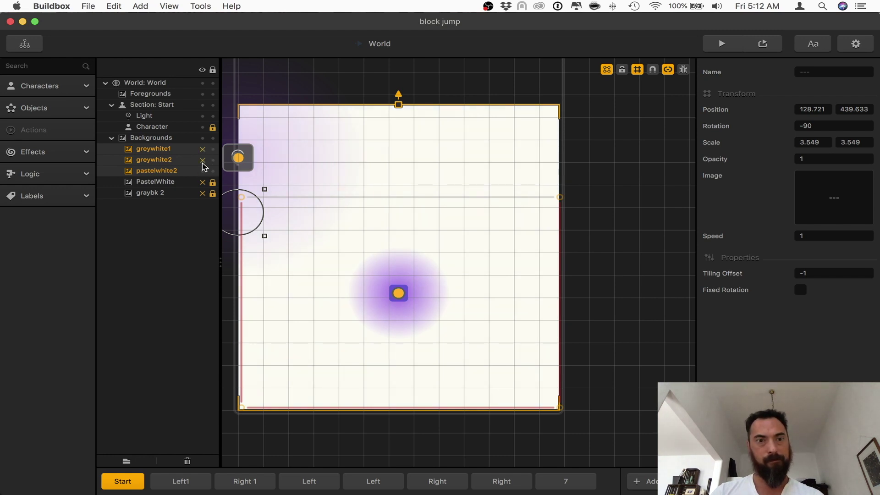
Show greywhite1, greywhite2 and pastelwhite2 one at a time to compare them, and leave only pastelwhite2 visible
{"action": "left_click", "coordinate": [202, 171]}
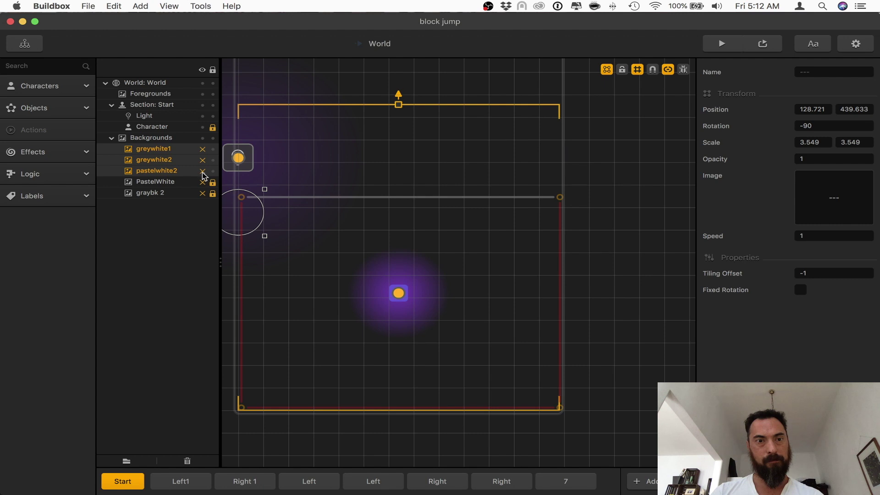
{"action": "left_click", "coordinate": [202, 172]}
{"action": "left_click", "coordinate": [202, 171]}
{"action": "left_click", "coordinate": [202, 171]}
{"action": "left_click", "coordinate": [203, 170]}
{"action": "left_click", "coordinate": [202, 149]}
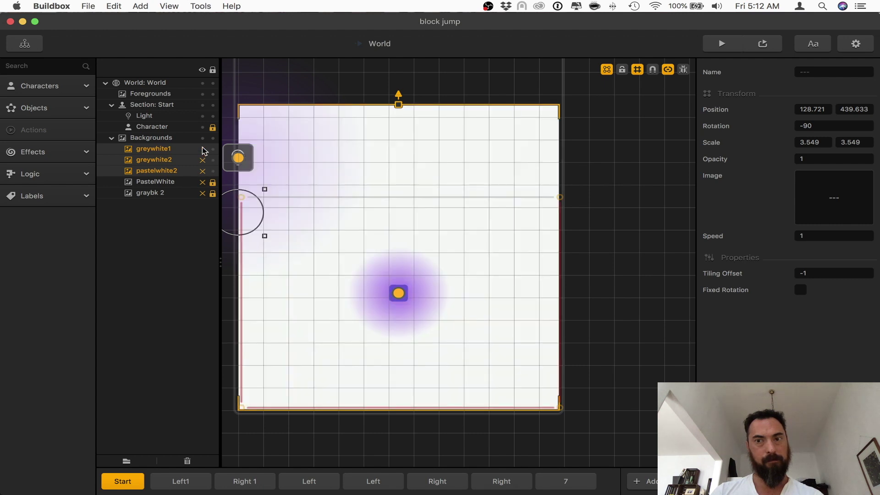
{"action": "left_click", "coordinate": [202, 149]}
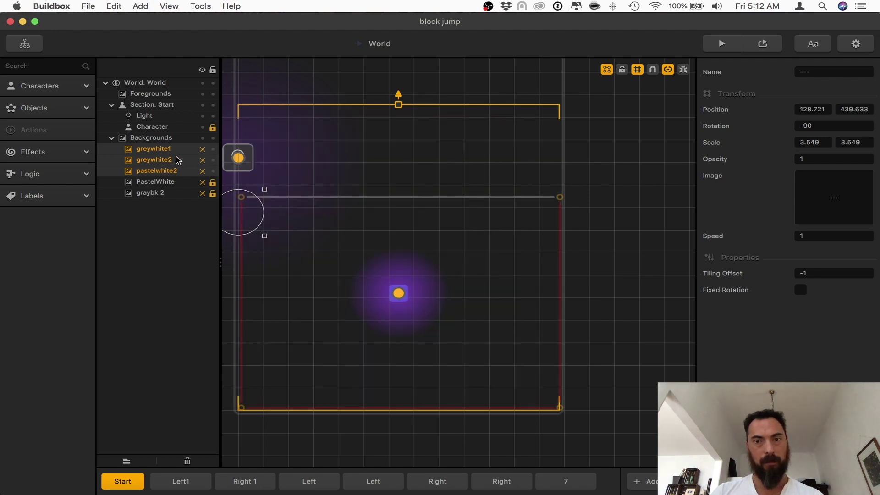
{"action": "left_click", "coordinate": [200, 160]}
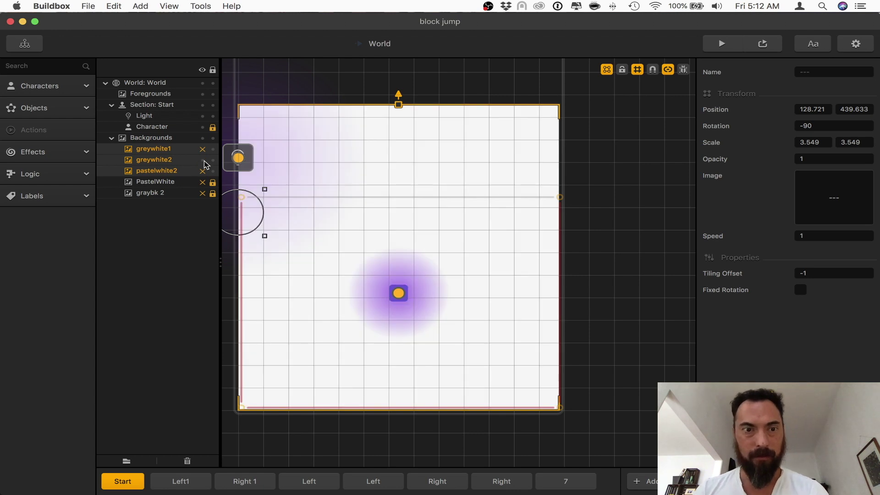
{"action": "left_click", "coordinate": [205, 161]}
{"action": "left_click", "coordinate": [205, 162]}
{"action": "left_click", "coordinate": [202, 161]}
{"action": "left_click", "coordinate": [203, 171]}
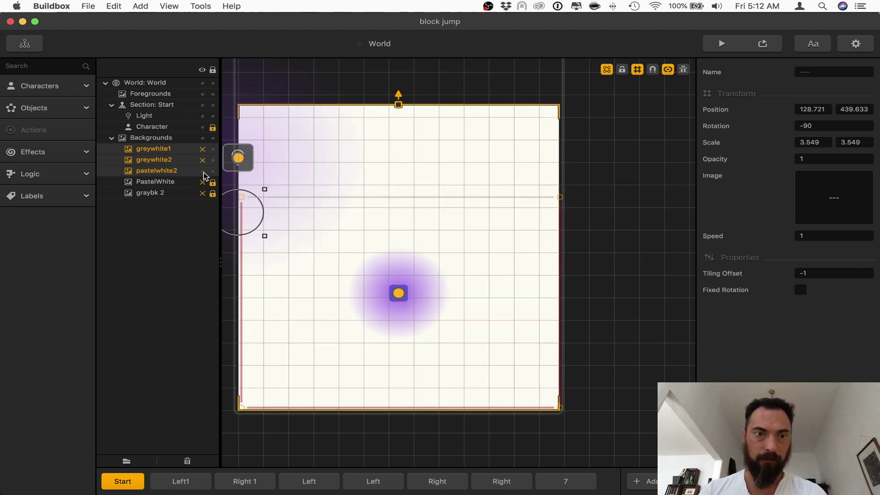
Play a preview of the game with the pastelwhite2 background, and close the preview
{"action": "left_click", "coordinate": [727, 48]}
{"action": "left_click", "coordinate": [497, 387]}
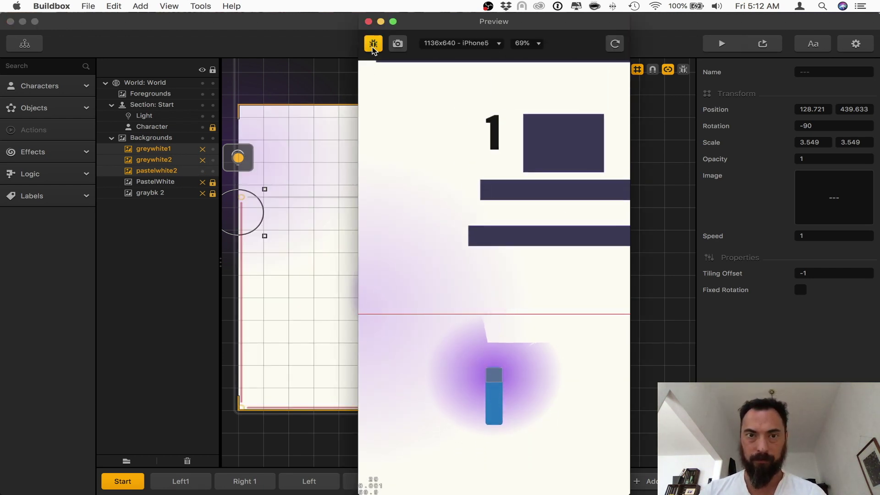
{"action": "key", "text": "F2"}
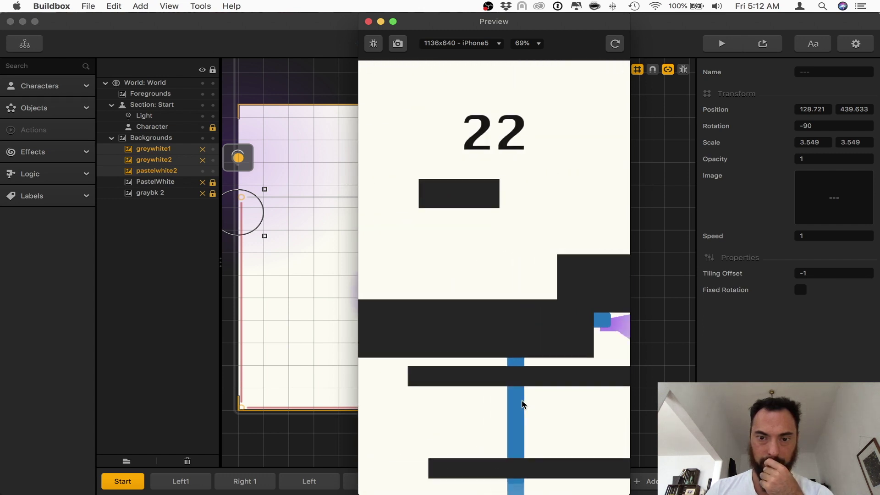
{"action": "left_click", "coordinate": [369, 22]}
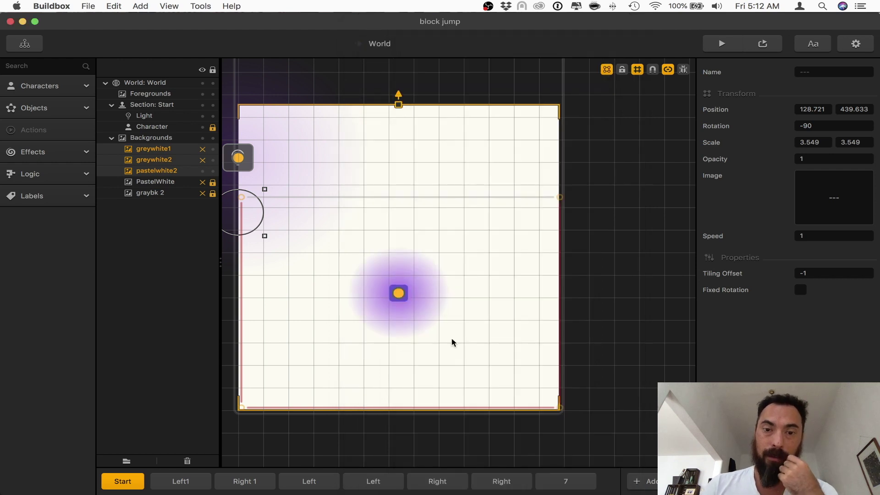
Change the color of the Light in the Character's default animation to a semi-transparent deep blue
{"action": "left_click", "coordinate": [39, 86]}
{"action": "left_click", "coordinate": [64, 116]}
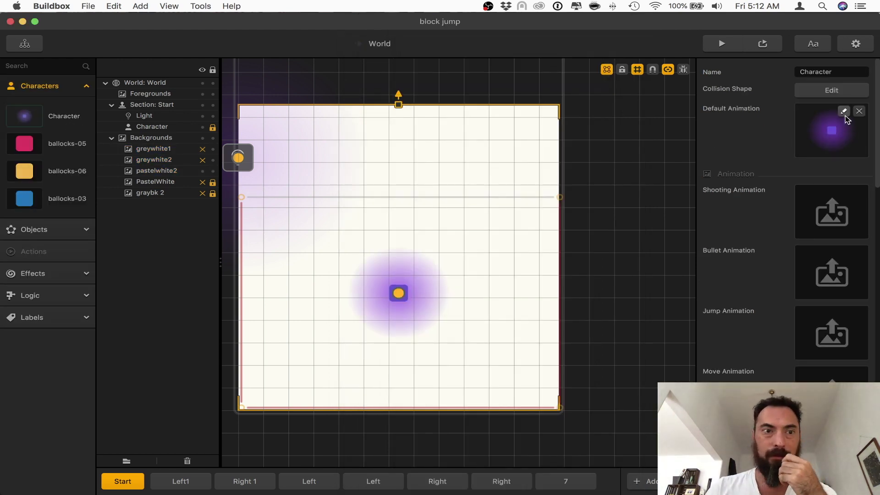
{"action": "left_click", "coordinate": [844, 114]}
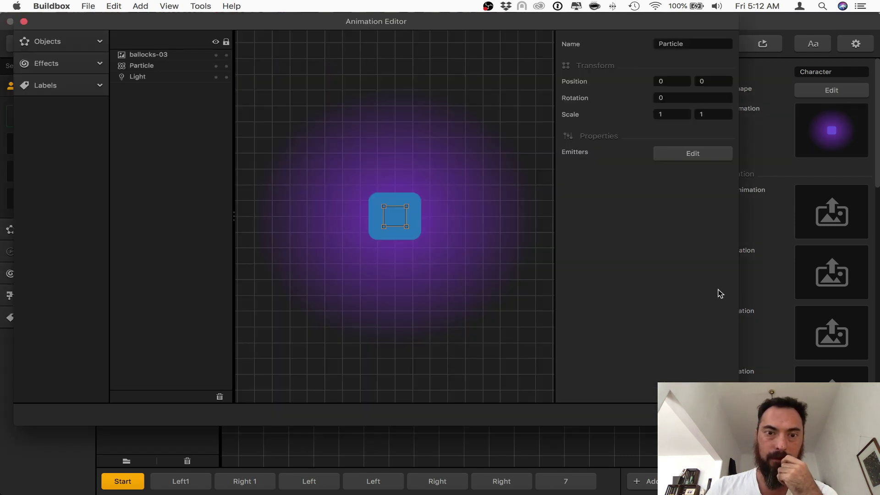
{"action": "left_click", "coordinate": [172, 78]}
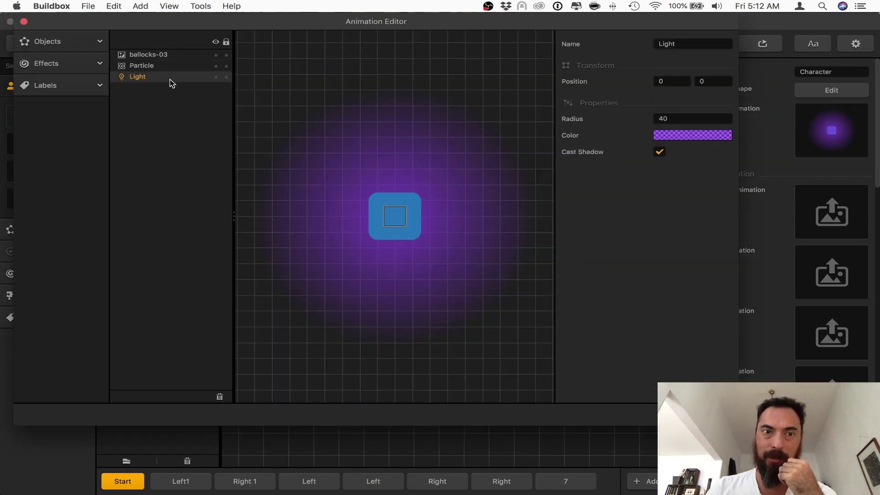
{"action": "left_click", "coordinate": [693, 136]}
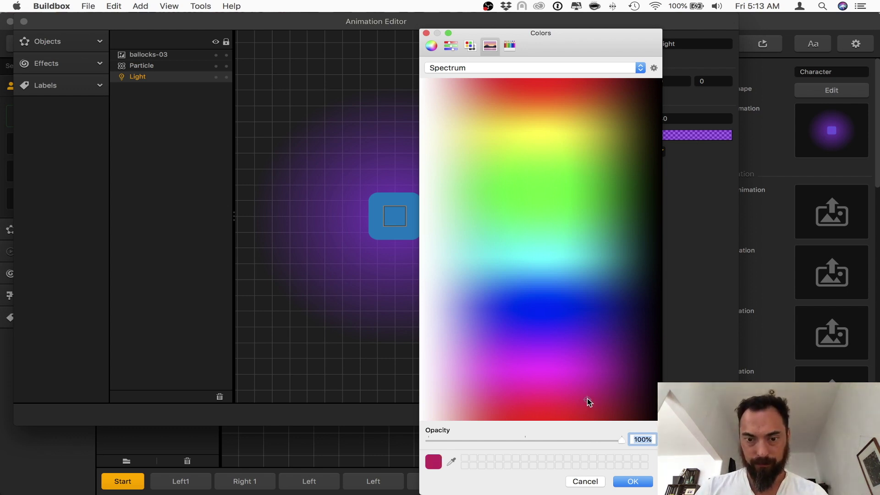
{"action": "left_click_drag", "start_coordinate": [584, 441], "coordinate": [621, 440]}
{"action": "left_click", "coordinate": [584, 318]}
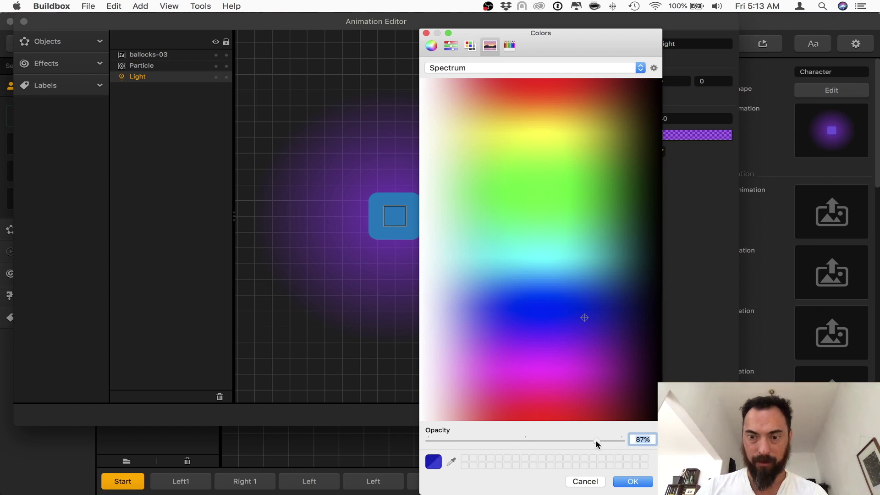
{"action": "left_click_drag", "start_coordinate": [584, 440], "coordinate": [582, 441]}
{"action": "left_click", "coordinate": [637, 481]}
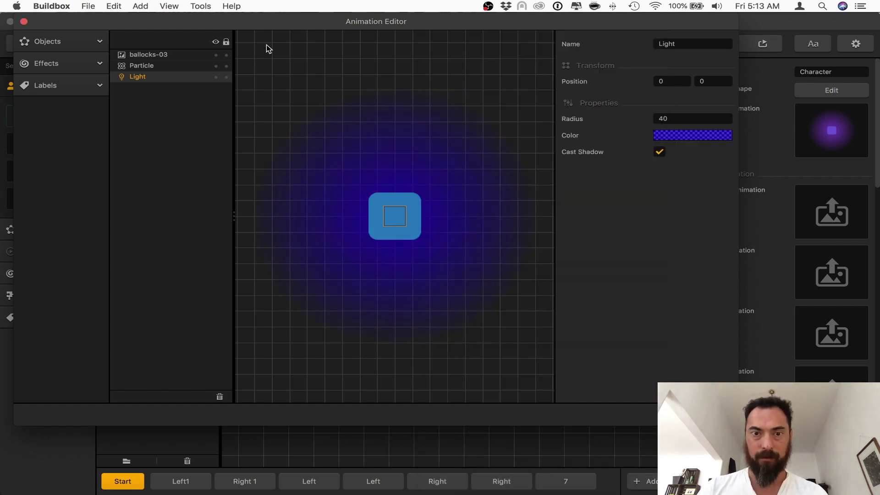
{"action": "left_click", "coordinate": [25, 22]}
Play several rounds in the game preview to check the character's blue light, and close the preview
{"action": "left_click", "coordinate": [721, 44]}
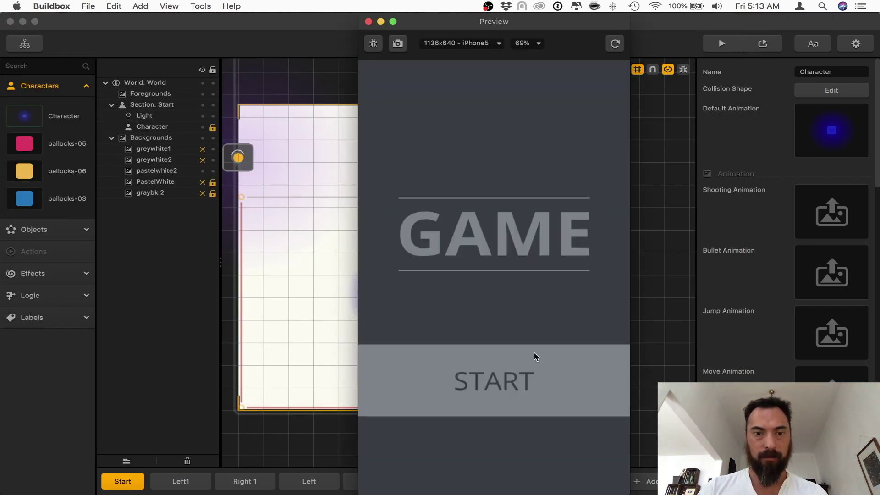
{"action": "left_click", "coordinate": [521, 380]}
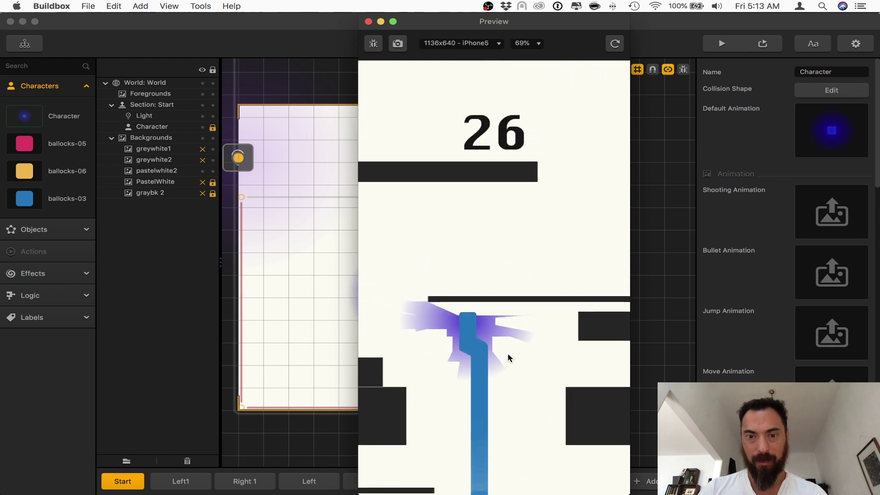
{"action": "left_click", "coordinate": [502, 422]}
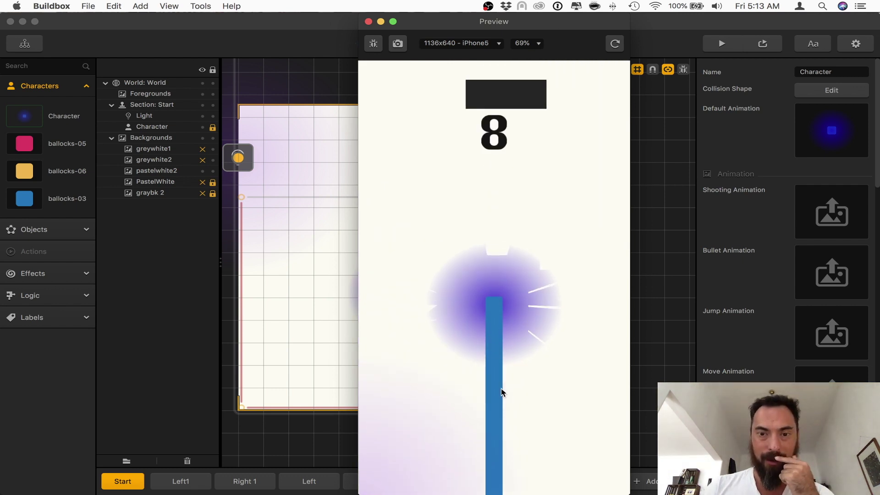
{"action": "key", "text": "Right"}
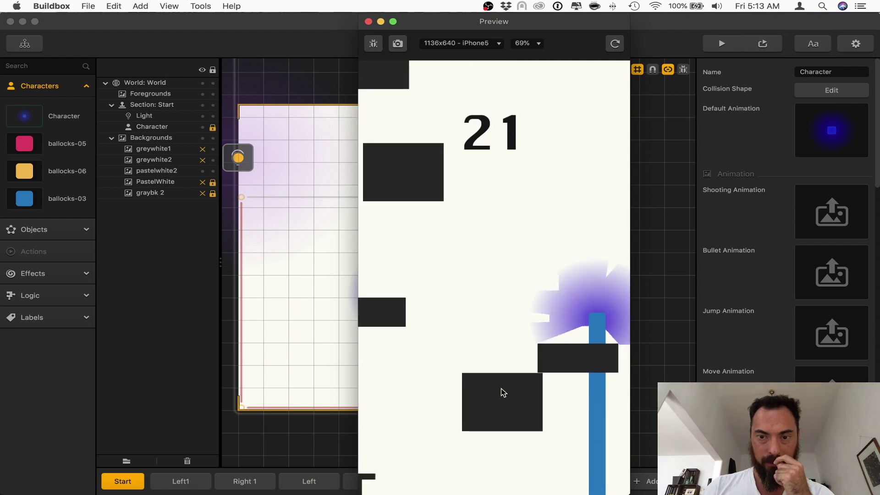
{"action": "key", "text": "Left"}
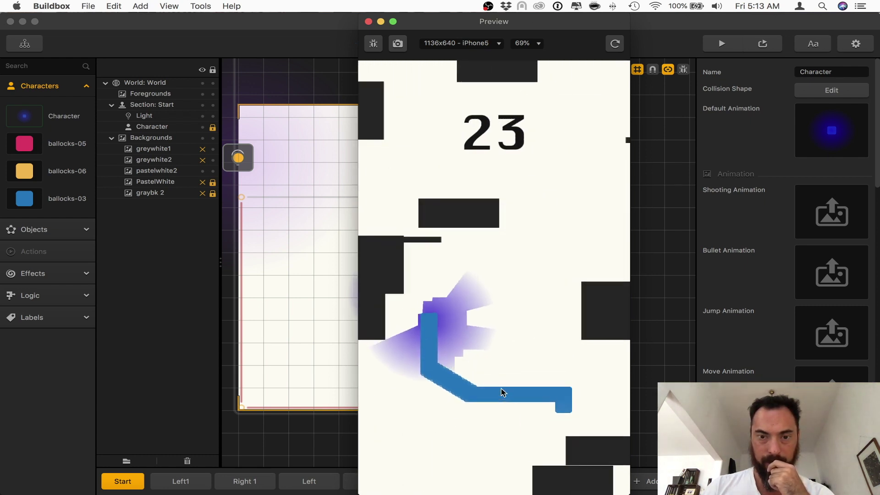
{"action": "left_click", "coordinate": [497, 417]}
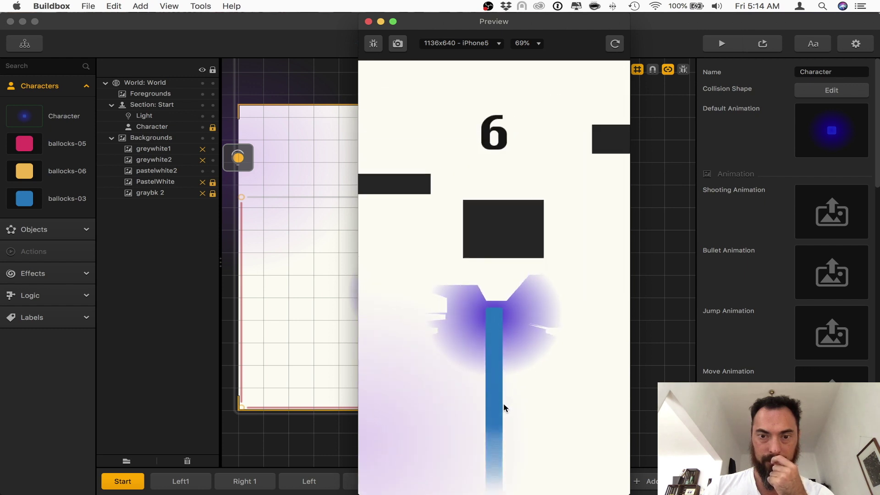
{"action": "key", "text": "Right"}
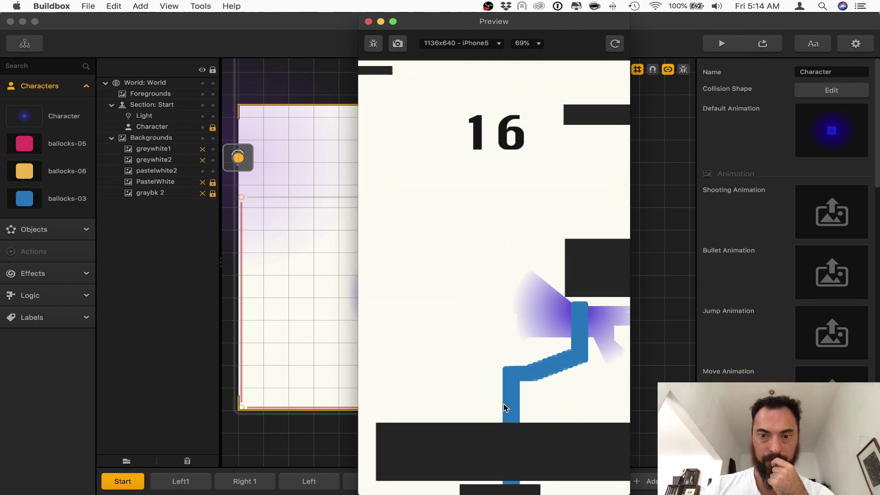
{"action": "key", "text": "Right"}
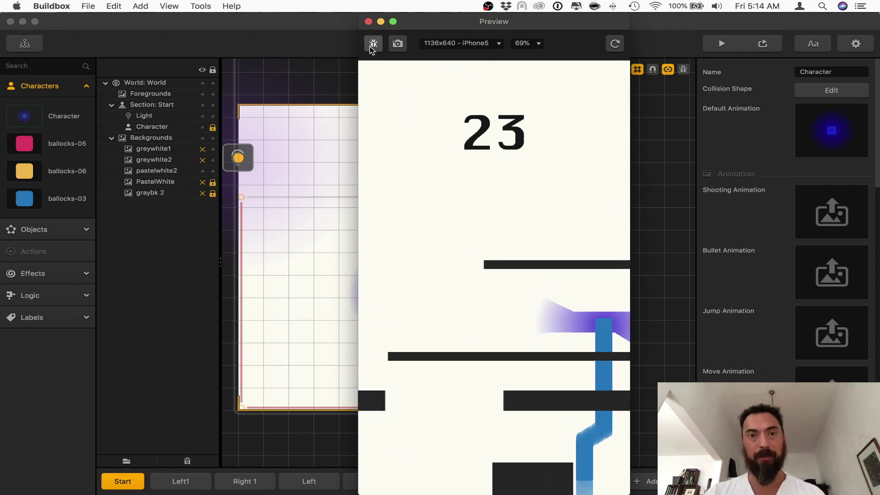
{"action": "left_click", "coordinate": [368, 22]}
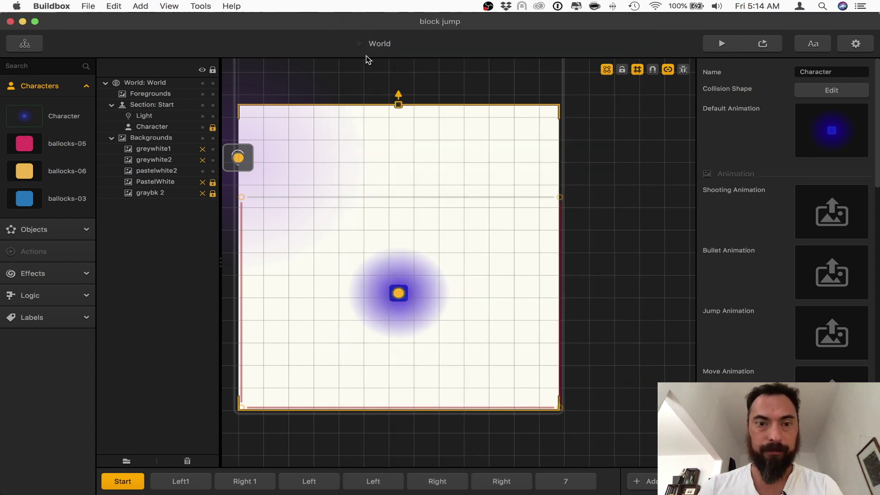
Hide pastelwhite2, compare greywhite1 with greywhite2, and leave only greywhite2 visible
{"action": "left_click", "coordinate": [203, 171]}
{"action": "left_click", "coordinate": [202, 160]}
{"action": "left_click", "coordinate": [202, 161]}
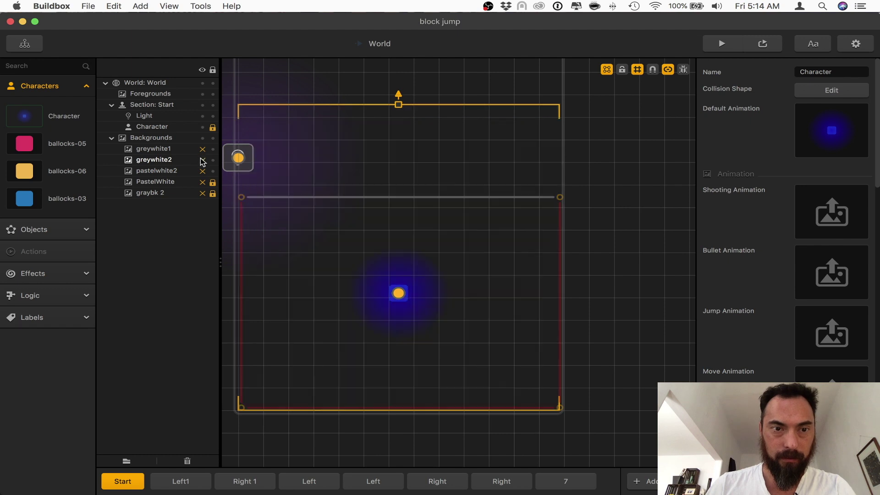
{"action": "left_click", "coordinate": [203, 149]}
{"action": "left_click", "coordinate": [202, 149]}
{"action": "left_click", "coordinate": [203, 160]}
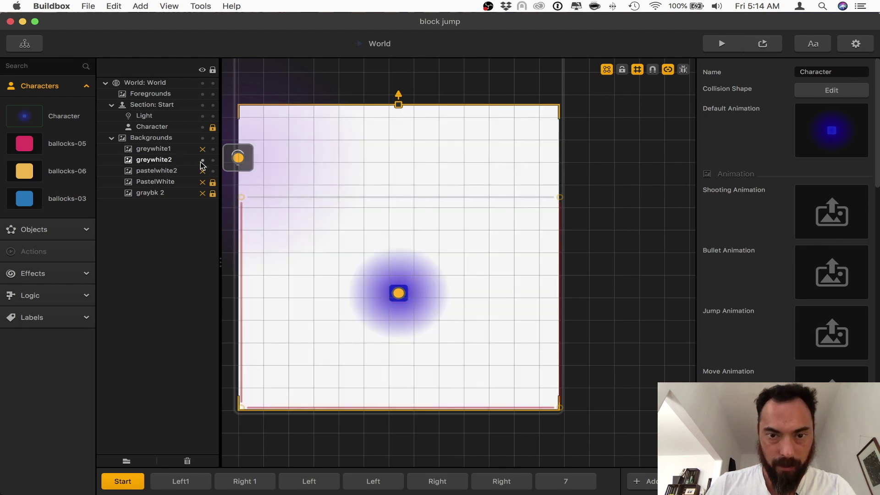
{"action": "left_click", "coordinate": [202, 160]}
{"action": "left_click", "coordinate": [202, 149]}
{"action": "left_click", "coordinate": [203, 149]}
{"action": "left_click", "coordinate": [202, 149]}
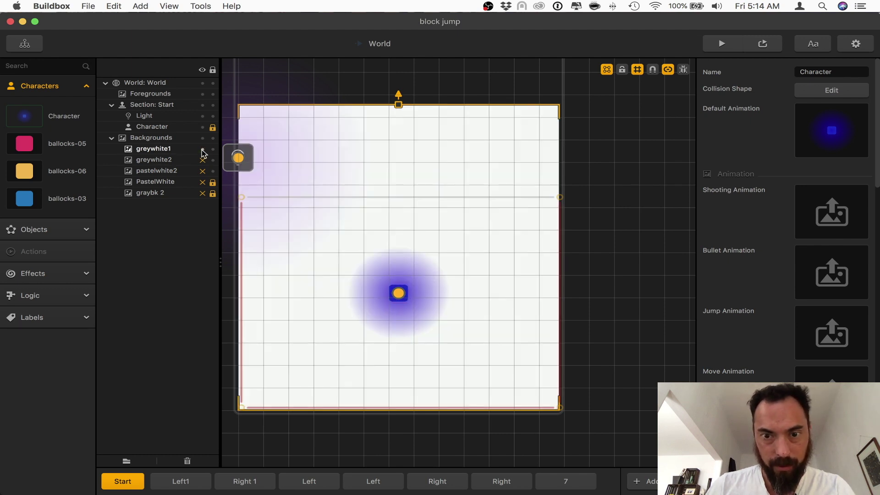
{"action": "left_click", "coordinate": [203, 149]}
{"action": "left_click", "coordinate": [203, 160]}
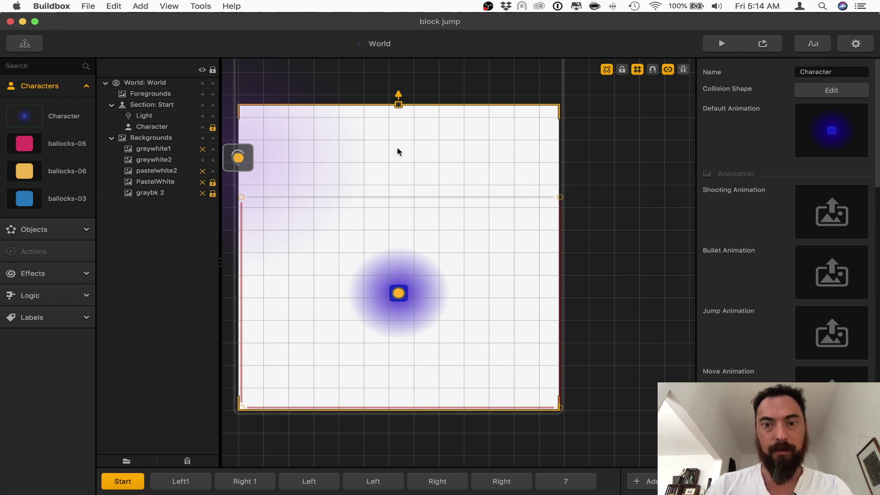
Start the game briefly in a preview with the greywhite2 background, and close the preview
{"action": "left_click", "coordinate": [721, 43]}
{"action": "left_click", "coordinate": [526, 362]}
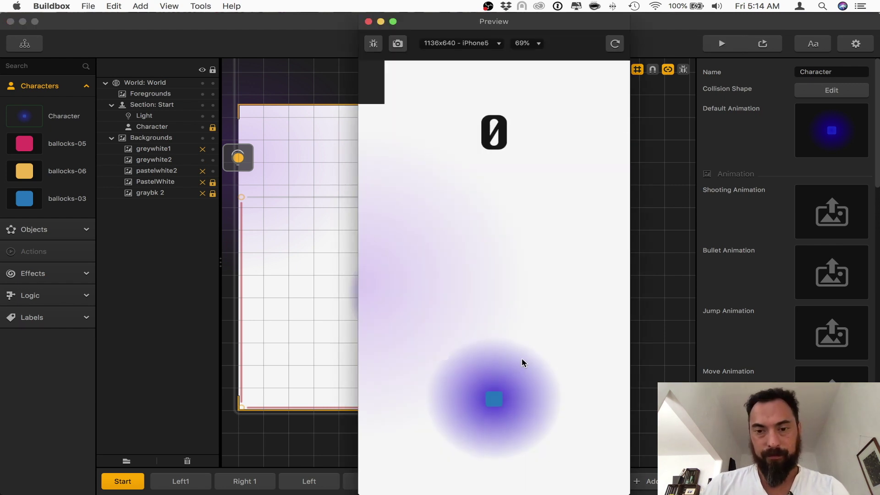
{"action": "left_click", "coordinate": [368, 22]}
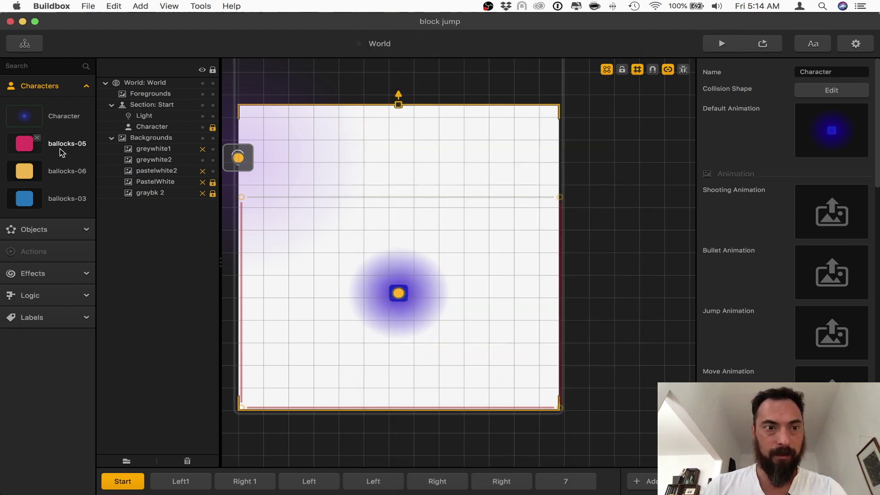
Delete the ballocks-05, ballocks-06 and ballocks-03 characters from the project
{"action": "left_click", "coordinate": [38, 137]}
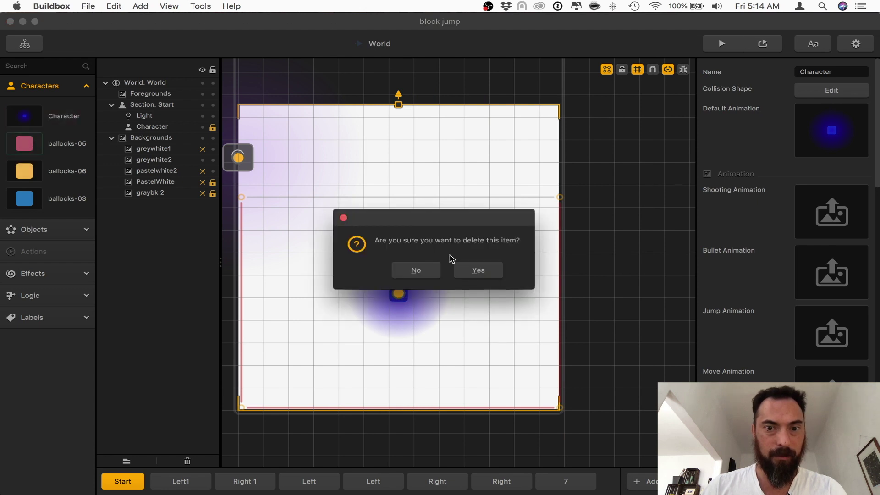
{"action": "left_click", "coordinate": [491, 277]}
{"action": "left_click", "coordinate": [37, 138]}
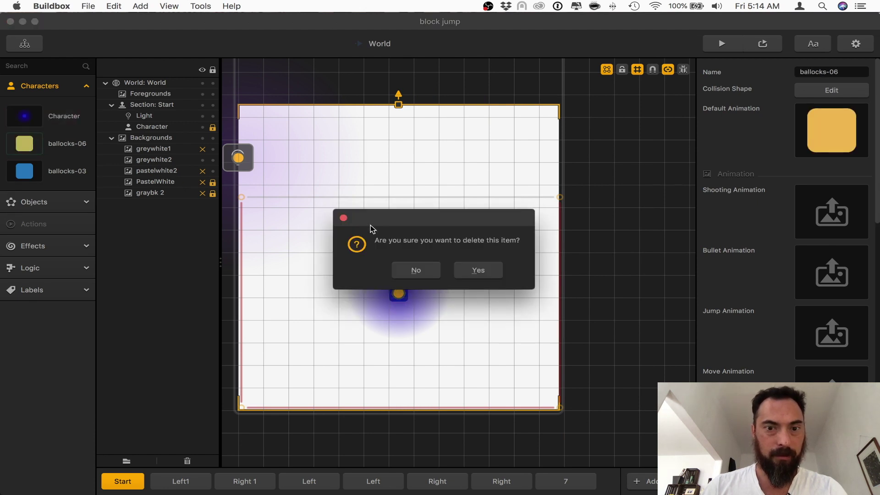
{"action": "left_click", "coordinate": [478, 271]}
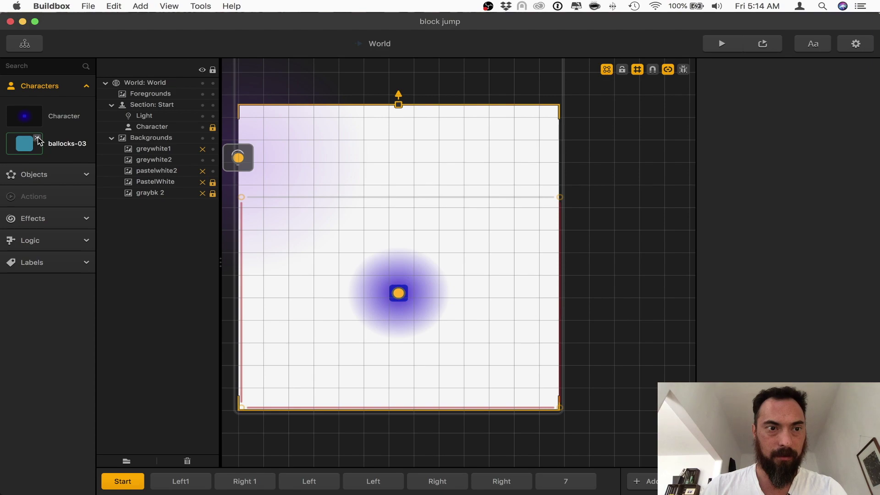
{"action": "left_click", "coordinate": [37, 138]}
{"action": "left_click", "coordinate": [478, 271]}
Bring up the imgs folder in Finder and add block-11.png to the block jump project as a character
{"action": "key", "text": "ctrl+Up"}
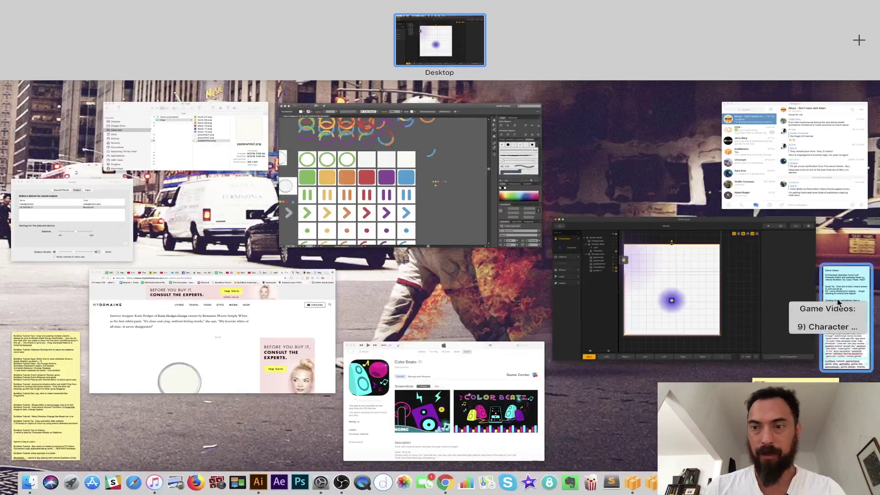
{"action": "left_click", "coordinate": [220, 172]}
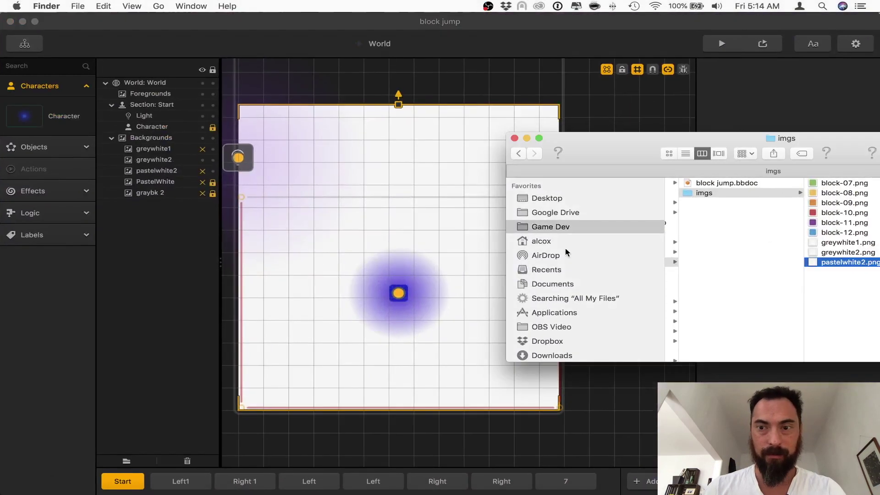
{"action": "key", "text": "space"}
{"action": "key", "text": "space"}
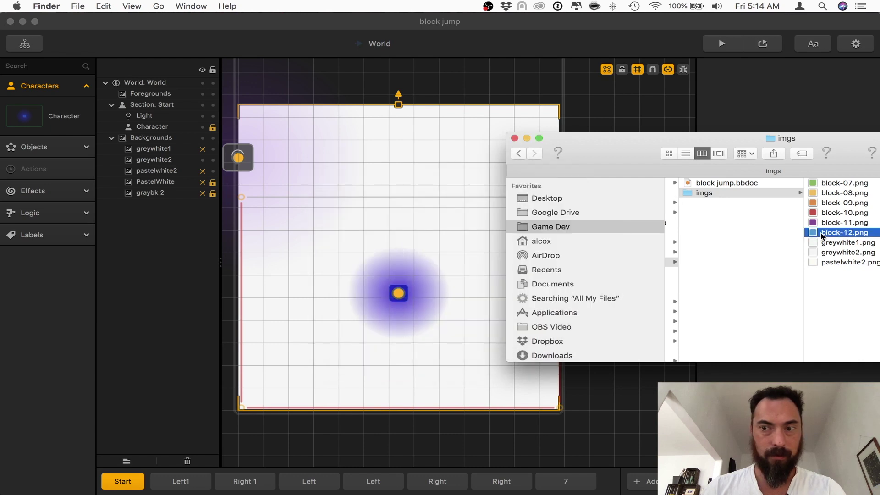
{"action": "right_click", "coordinate": [822, 235]}
{"action": "left_click", "coordinate": [580, 294]}
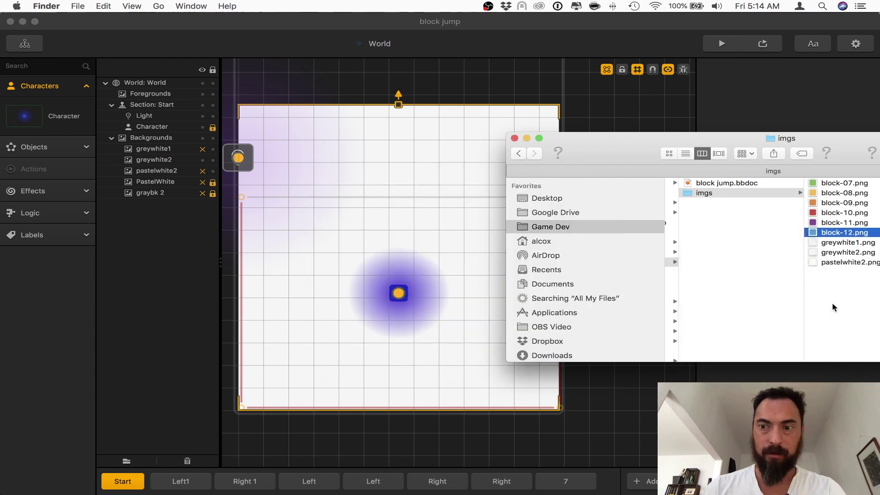
{"action": "left_click", "coordinate": [853, 311]}
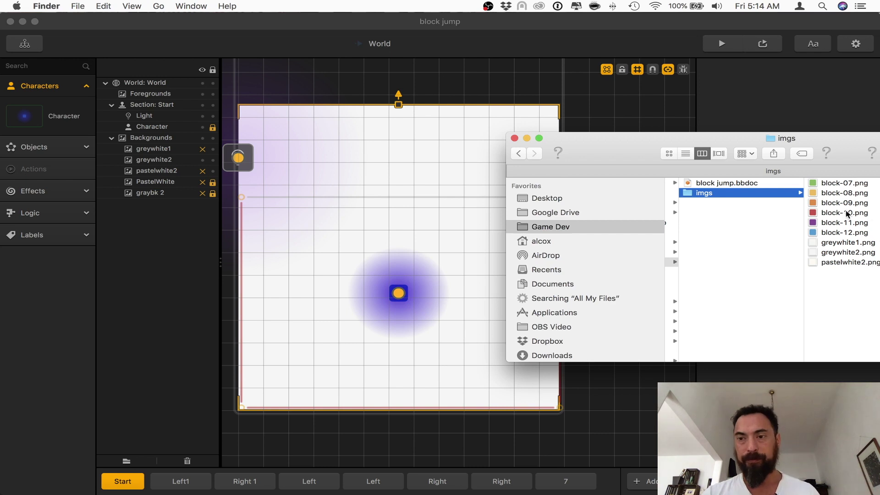
{"action": "left_click_drag", "start_coordinate": [833, 222], "coordinate": [275, 232]}
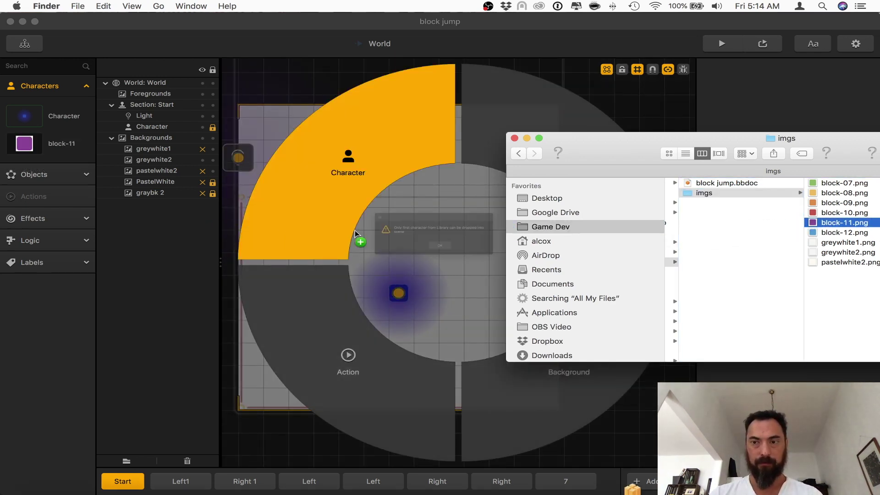
{"action": "left_click", "coordinate": [451, 263]}
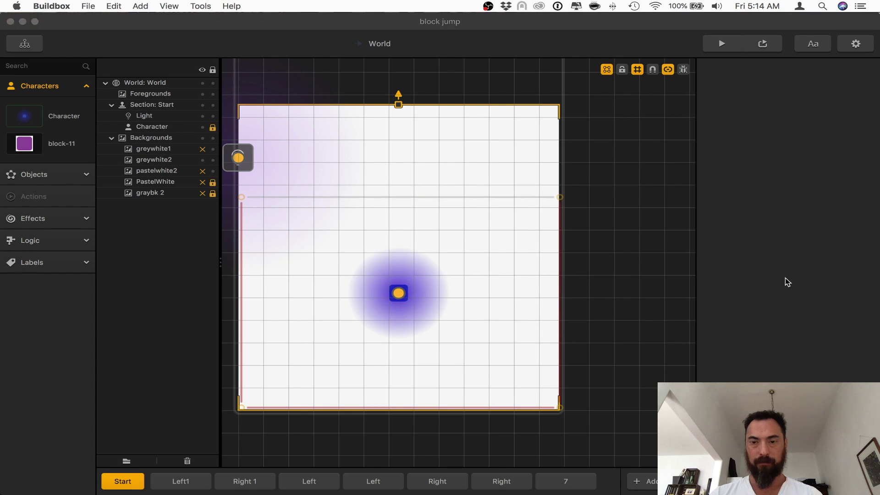
Add block-10.png and block-09.png from the imgs folder as further characters
{"action": "key", "text": "super+Tab"}
{"action": "left_click_drag", "start_coordinate": [839, 213], "coordinate": [348, 211]}
{"action": "left_click", "coordinate": [448, 263]}
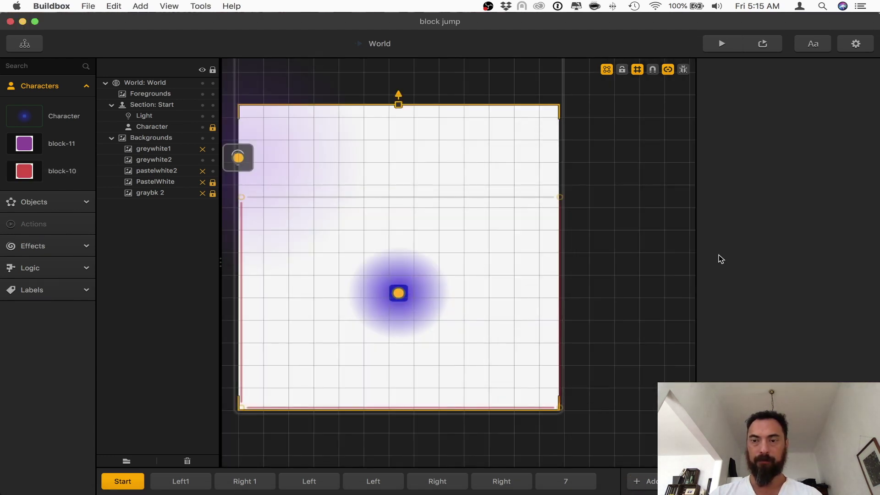
{"action": "key", "text": "super+Tab"}
{"action": "left_click_drag", "start_coordinate": [831, 205], "coordinate": [344, 210]}
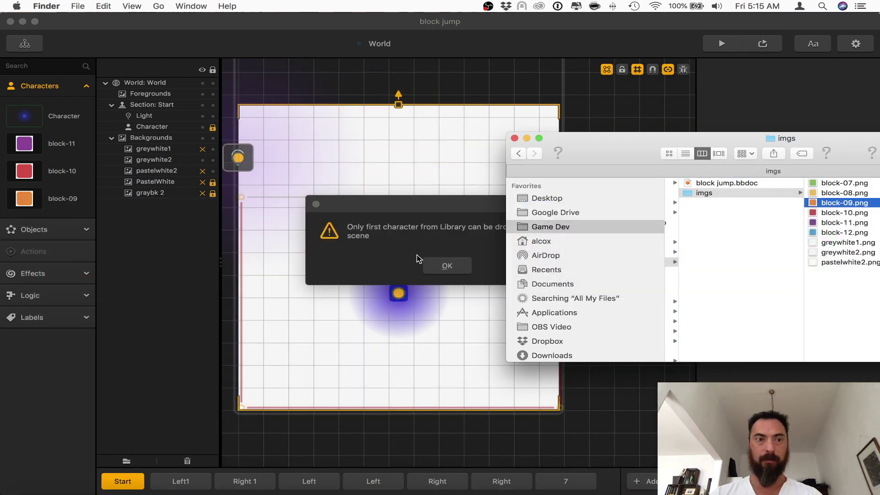
{"action": "left_click", "coordinate": [447, 266]}
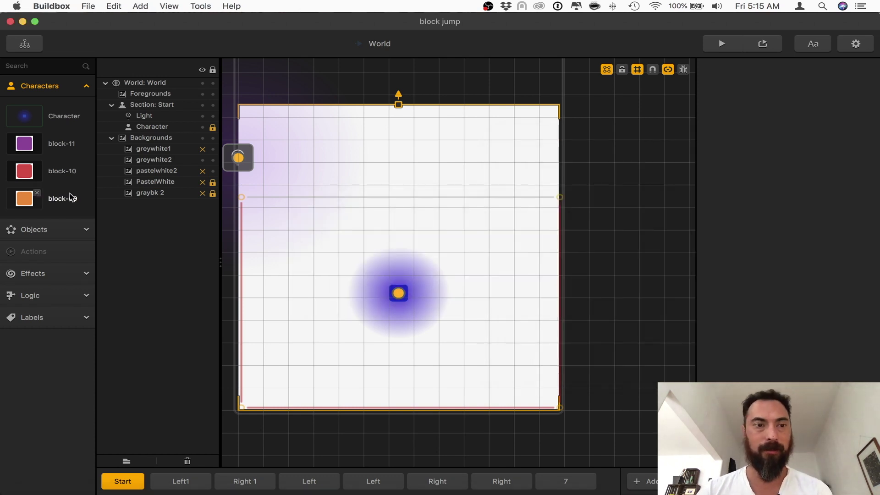
Delete the block-09, block-10 and block-11 characters from the project
{"action": "left_click", "coordinate": [37, 192]}
{"action": "left_click", "coordinate": [472, 271]}
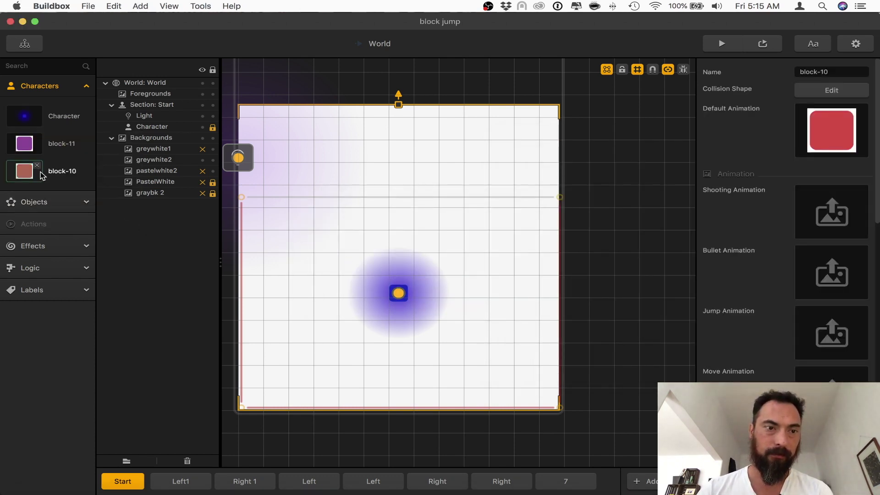
{"action": "left_click", "coordinate": [37, 166]}
{"action": "left_click", "coordinate": [477, 270]}
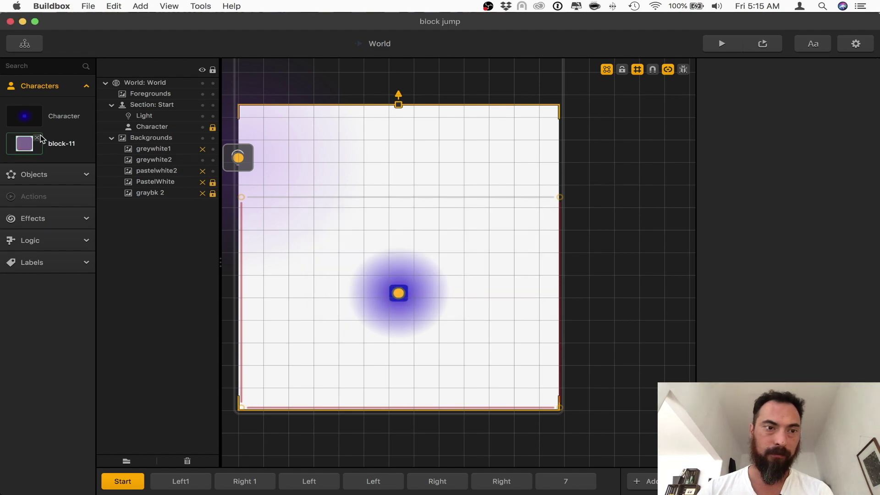
{"action": "left_click", "coordinate": [38, 138]}
{"action": "left_click", "coordinate": [478, 274]}
Switch to Illustrator and export the six colored block artboards as clobk PNG files at 72 ppi without a white background
{"action": "key", "text": "ctrl+Up"}
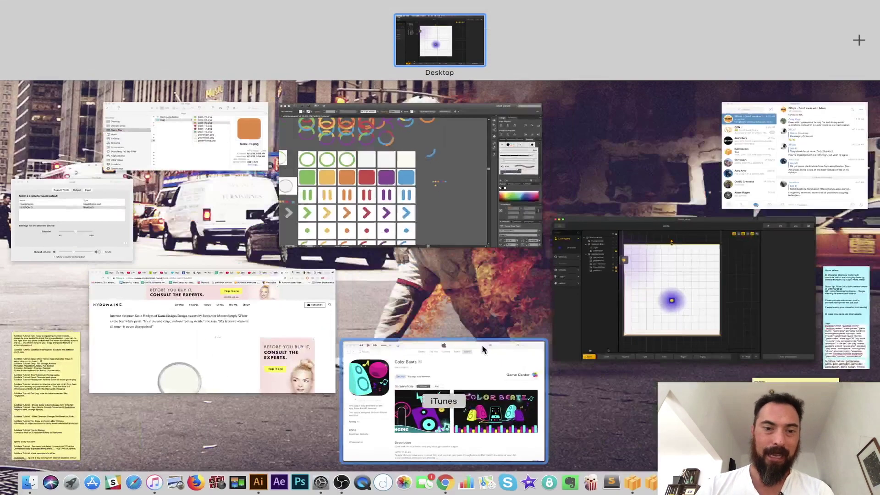
{"action": "left_click", "coordinate": [431, 234]}
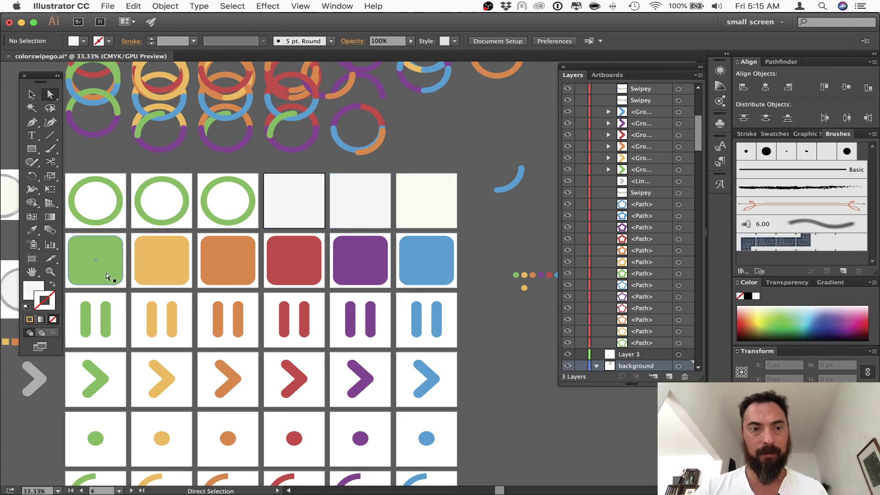
{"action": "left_click", "coordinate": [114, 7]}
{"action": "left_click", "coordinate": [125, 206]}
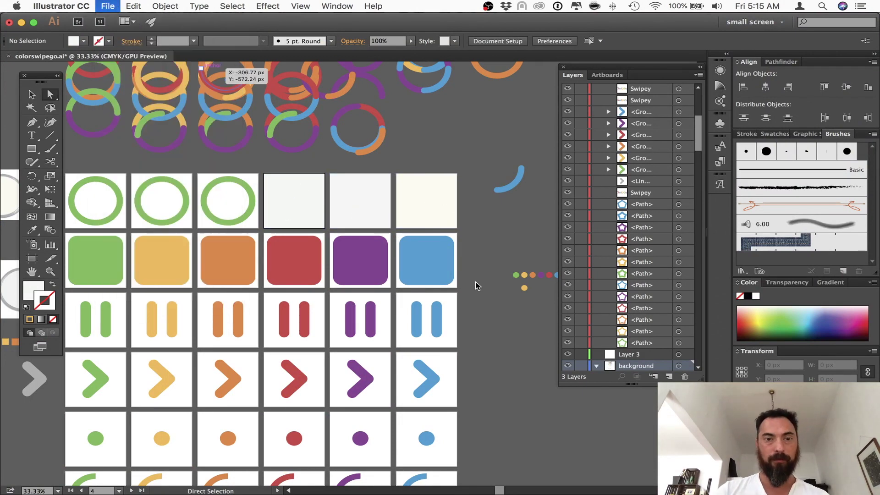
{"action": "left_click", "coordinate": [527, 465]}
{"action": "key", "text": "Tab"}
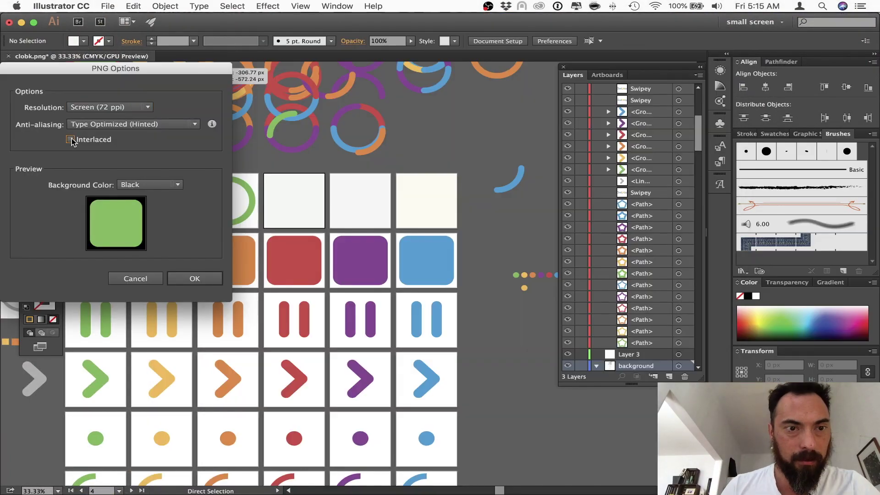
{"action": "left_click", "coordinate": [150, 184]}
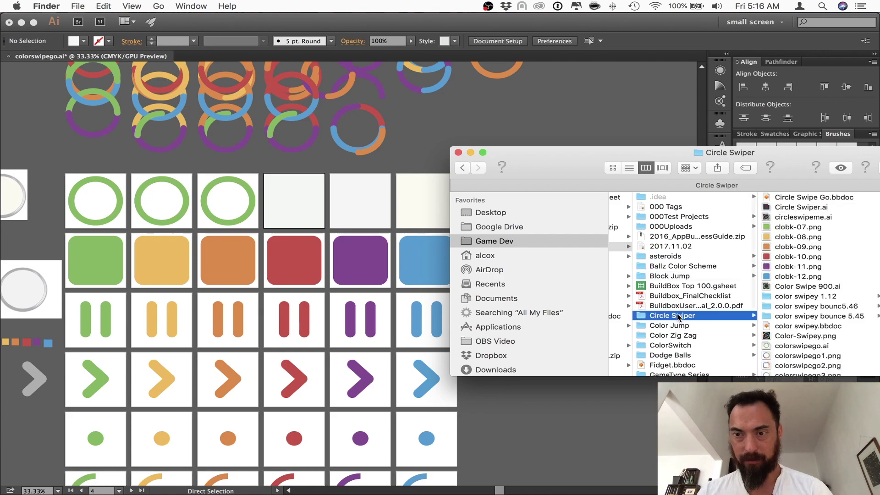
Move clobk-07.png through clobk-12.png from the Circle Swiper folder into the Block Jump folder
{"action": "left_click", "coordinate": [779, 276]}
{"action": "left_click", "coordinate": [773, 226], "text": "shift"}
{"action": "left_click_drag", "start_coordinate": [772, 239], "coordinate": [667, 276]}
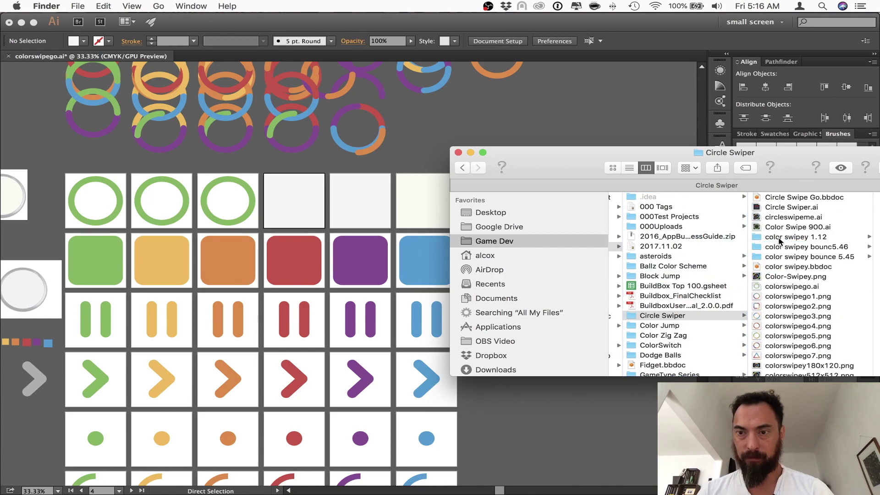
{"action": "left_click", "coordinate": [666, 276]}
Switch to Buildbox and add clobk-07.png through clobk-12.png from the Block Jump folder as six new characters
{"action": "key", "text": "ctrl+Up"}
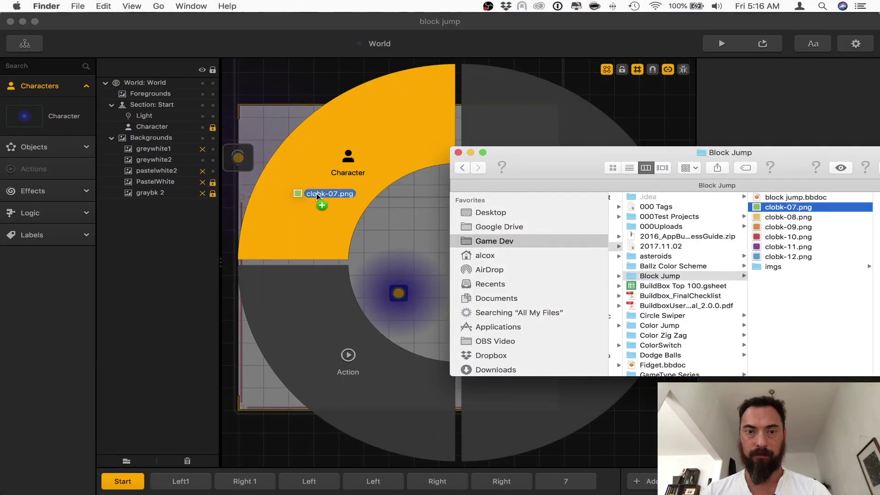
{"action": "left_click_drag", "start_coordinate": [320, 202], "coordinate": [349, 188]}
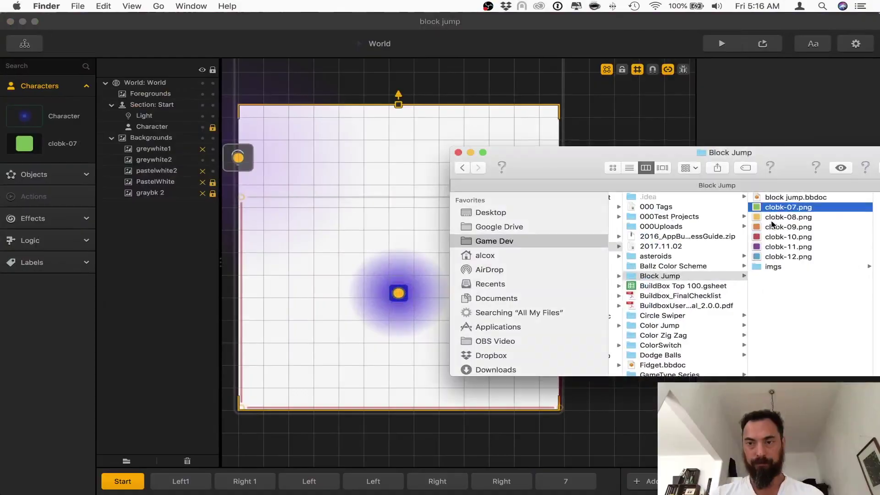
{"action": "left_click_drag", "start_coordinate": [789, 227], "coordinate": [367, 189]}
{"action": "left_click_drag", "start_coordinate": [366, 189], "coordinate": [366, 190]}
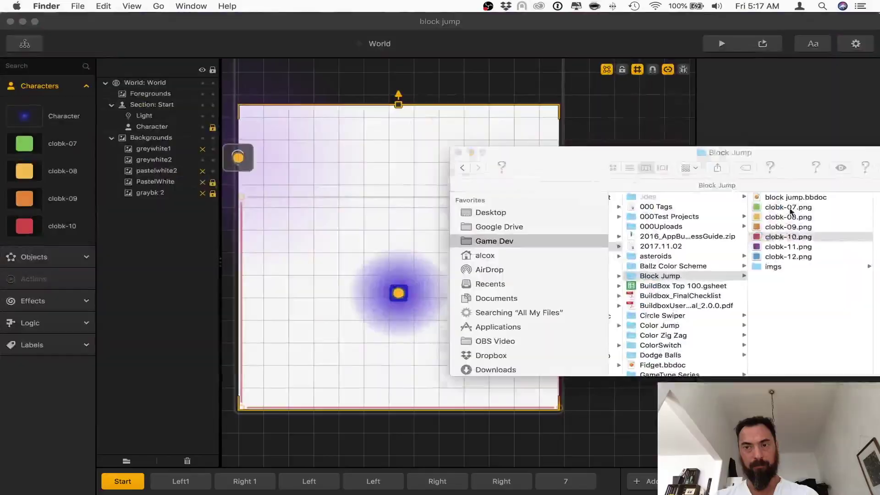
{"action": "key", "text": "ctrl+Up"}
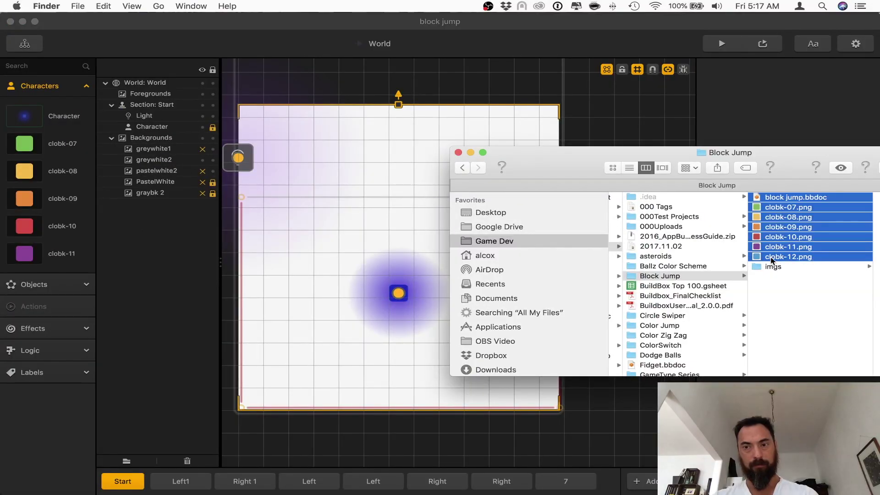
{"action": "left_click", "coordinate": [772, 258]}
{"action": "left_click_drag", "start_coordinate": [772, 258], "coordinate": [367, 190]}
{"action": "left_click", "coordinate": [431, 263]}
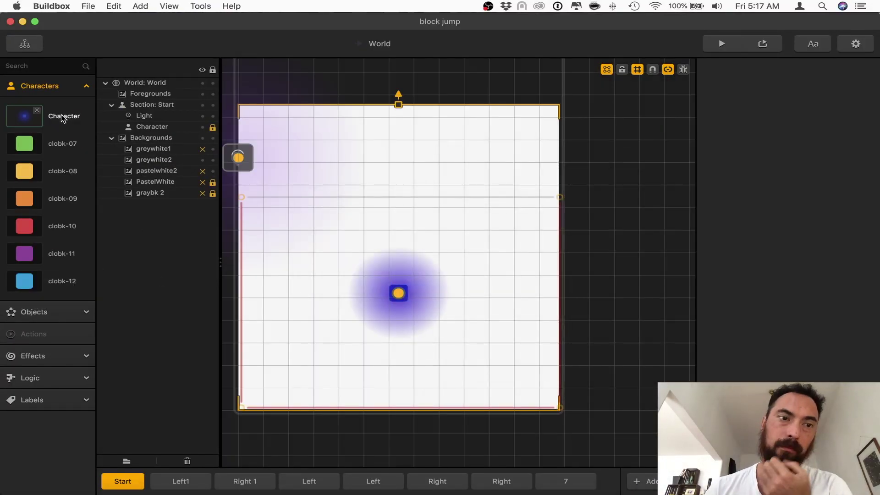
In the original Character's default animation, set the Light's color to the light blue sampled from the clobk-12 block
{"action": "left_click", "coordinate": [62, 118]}
{"action": "left_click", "coordinate": [844, 111]}
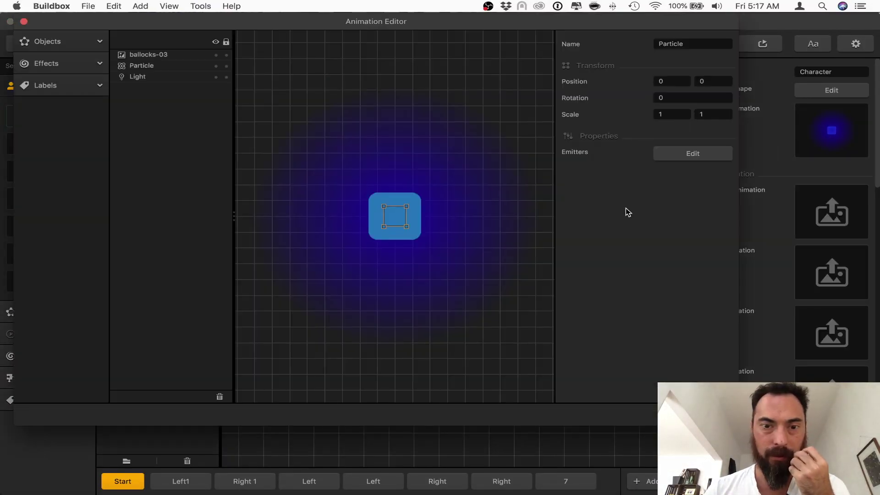
{"action": "left_click_drag", "start_coordinate": [189, 22], "coordinate": [386, 29]}
{"action": "left_click", "coordinate": [348, 83]}
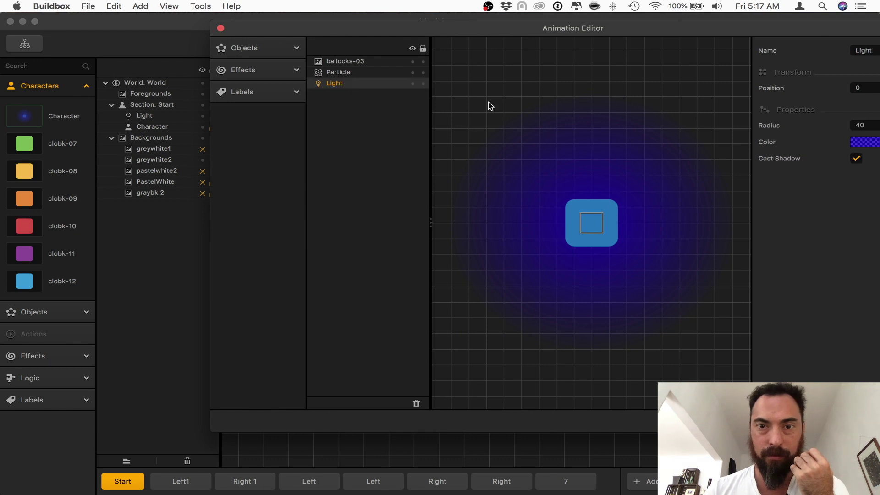
{"action": "left_click", "coordinate": [866, 142]}
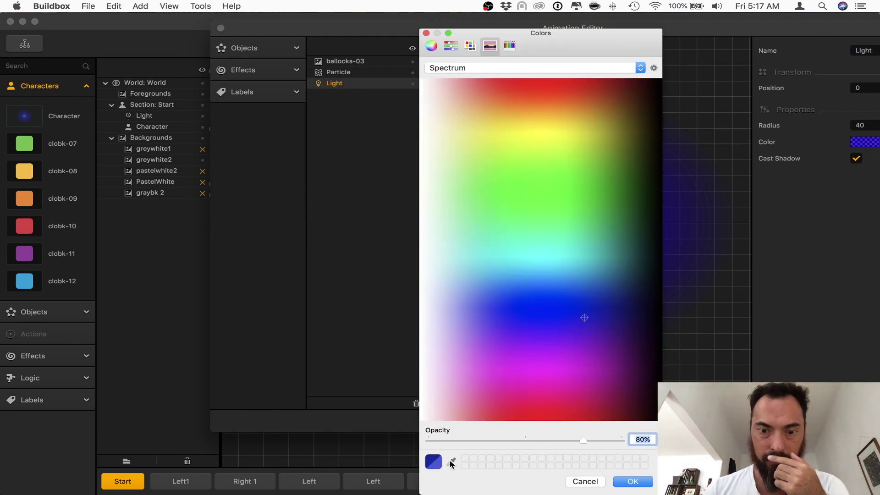
{"action": "left_click", "coordinate": [451, 462]}
{"action": "left_click", "coordinate": [24, 281]}
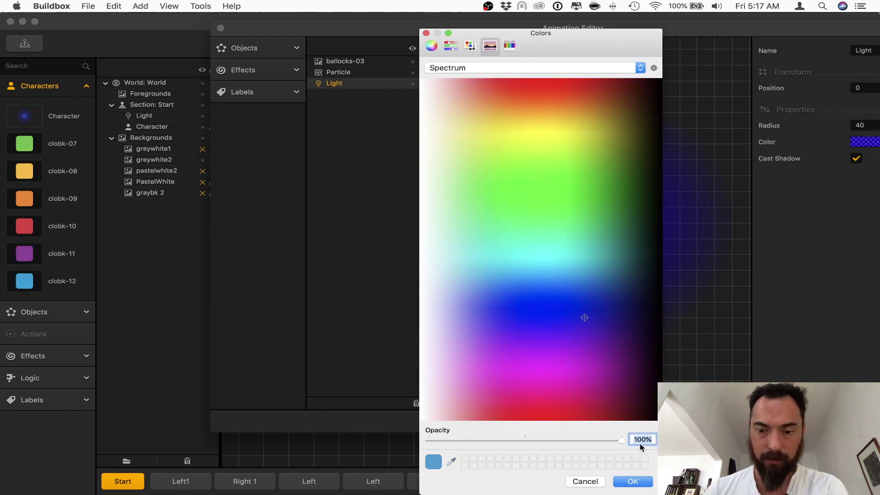
{"action": "left_click", "coordinate": [637, 483]}
Move the Light above ballocks-03 in the animation's layer order and close the Animation Editor
{"action": "left_click_drag", "start_coordinate": [627, 28], "coordinate": [487, 33]}
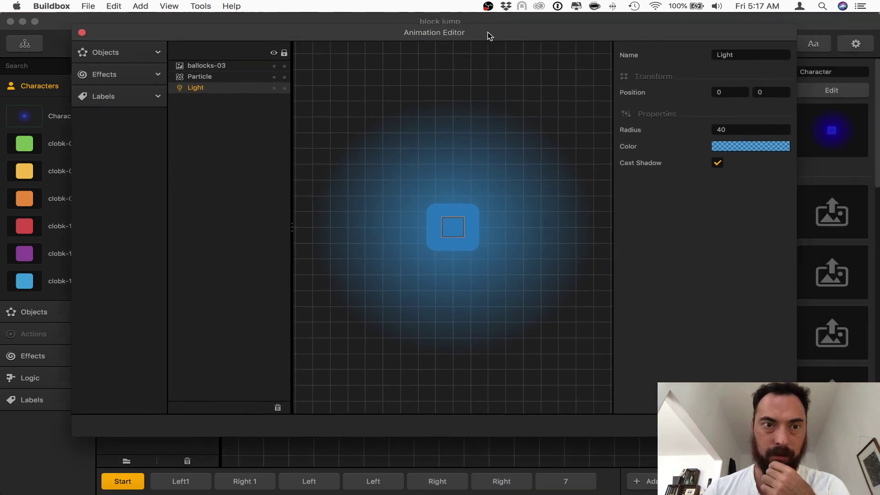
{"action": "left_click_drag", "start_coordinate": [205, 83], "coordinate": [162, 64]}
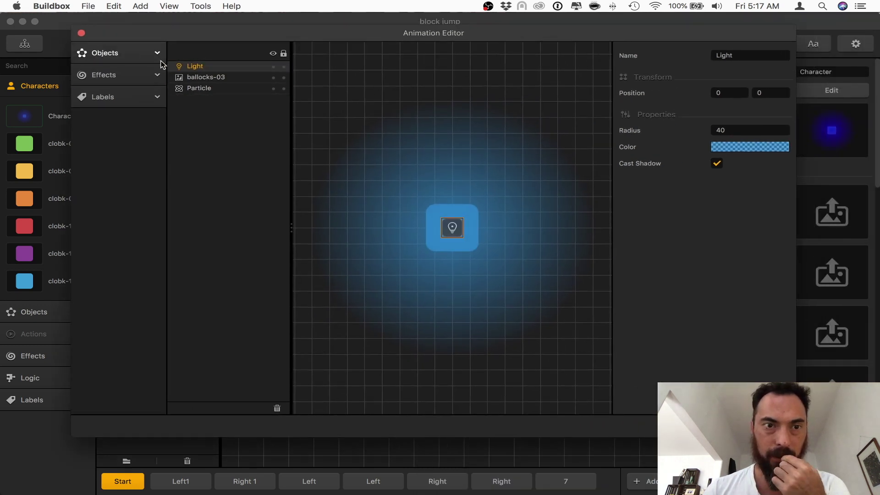
{"action": "left_click", "coordinate": [82, 34]}
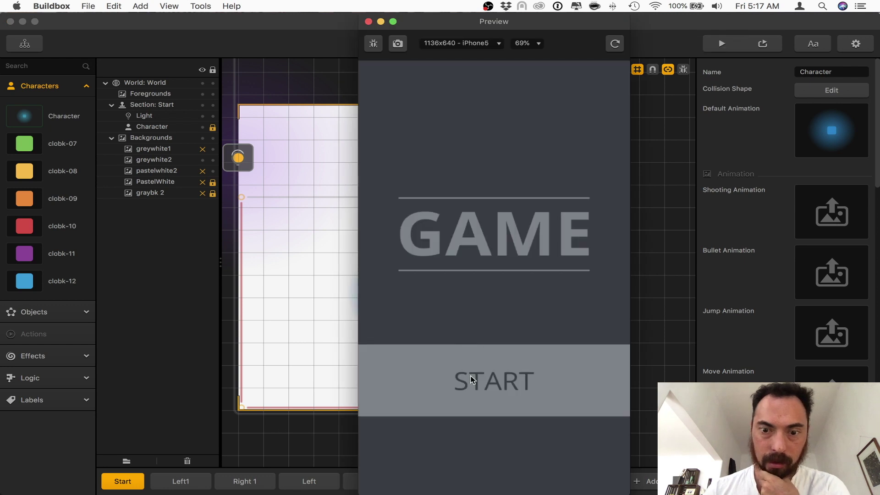
Play the game in the preview to check the character's light blue glow, and close the preview
{"action": "left_click", "coordinate": [474, 382]}
{"action": "left_click", "coordinate": [497, 409]}
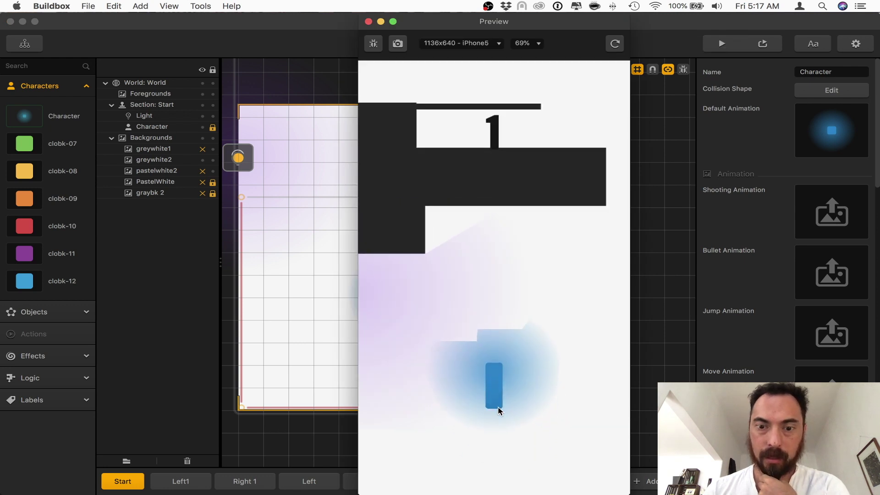
{"action": "left_click", "coordinate": [502, 405]}
{"action": "left_click", "coordinate": [501, 405]}
{"action": "left_click", "coordinate": [502, 404]}
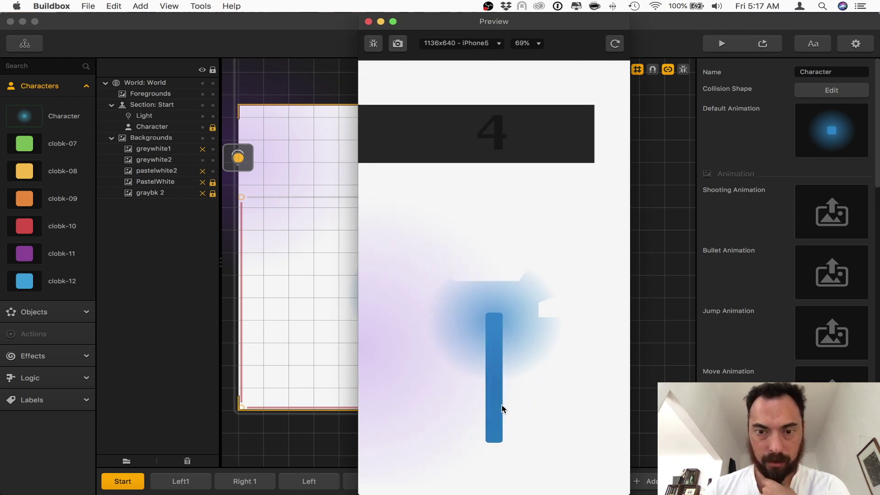
{"action": "left_click", "coordinate": [502, 406]}
{"action": "left_click", "coordinate": [501, 406]}
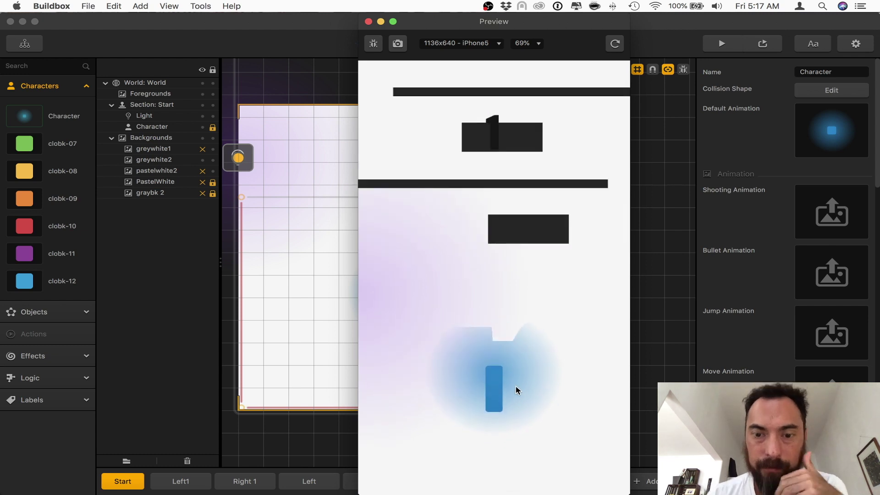
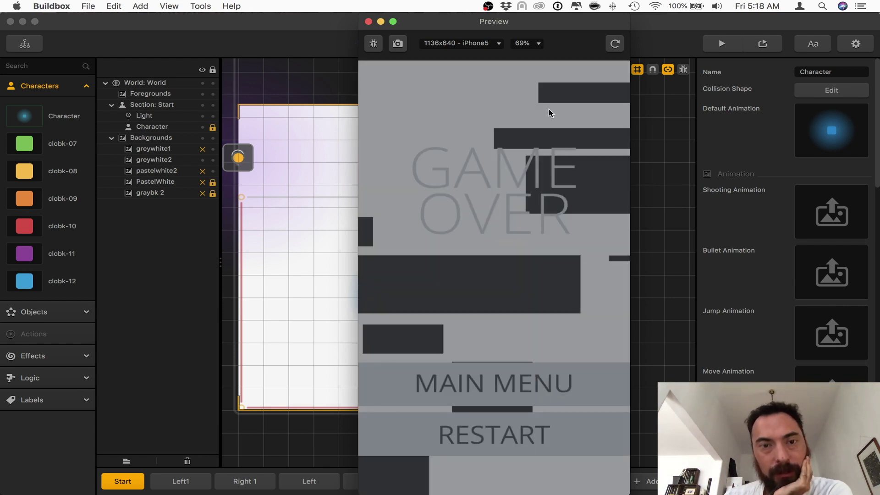
{"action": "left_click", "coordinate": [369, 22]}
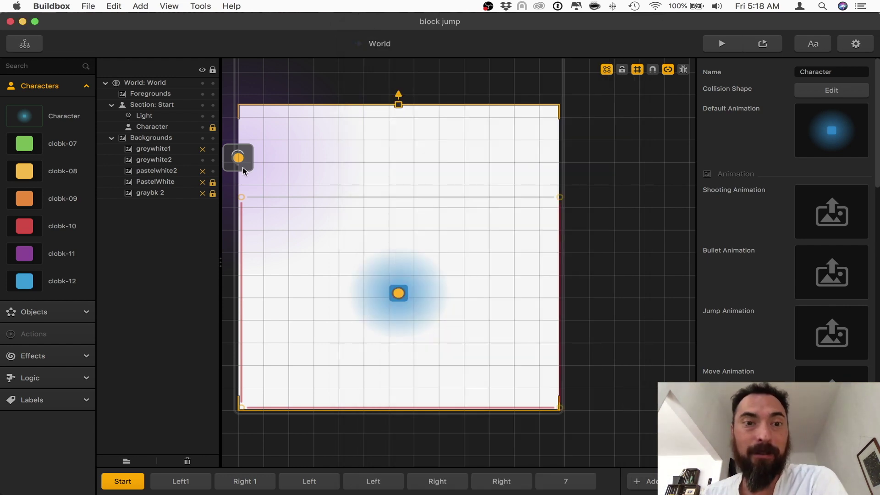
Delete the purple Light from the Start section of the World
{"action": "left_click", "coordinate": [243, 170]}
{"action": "key", "text": "Delete"}
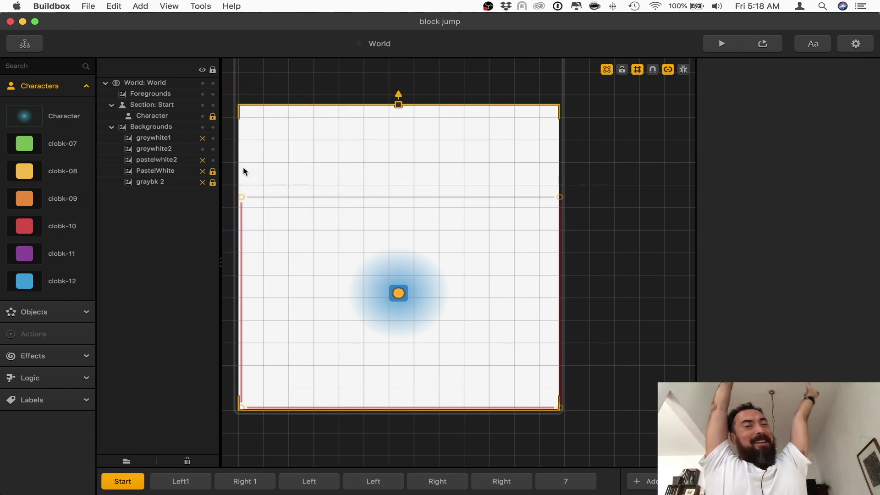
In the original Character's default animation, set the Light's color to the blue sampled from the block and its radius to 60
{"action": "left_click", "coordinate": [64, 120]}
{"action": "left_click", "coordinate": [845, 112]}
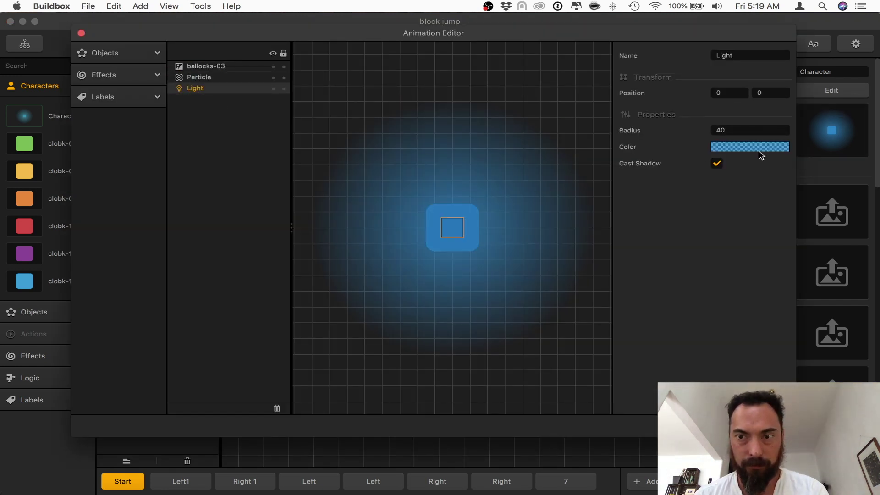
{"action": "left_click", "coordinate": [759, 151]}
{"action": "left_click_drag", "start_coordinate": [506, 35], "coordinate": [673, 35]}
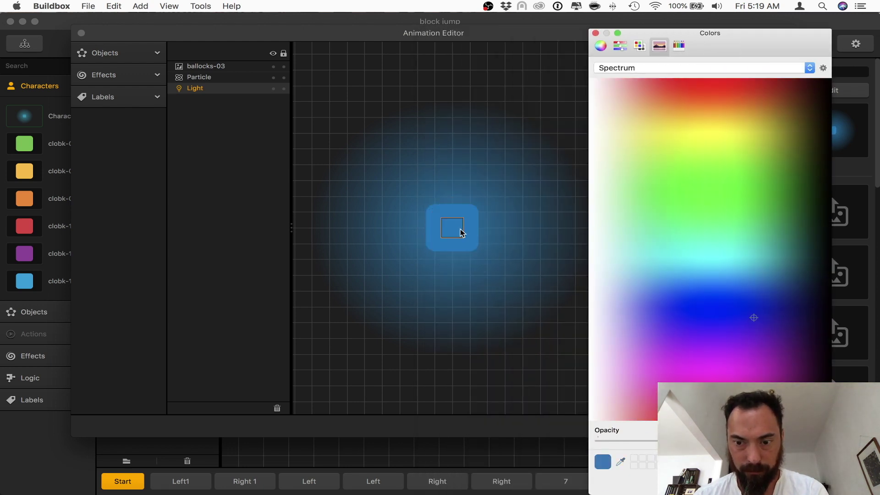
{"action": "left_click", "coordinate": [805, 483]}
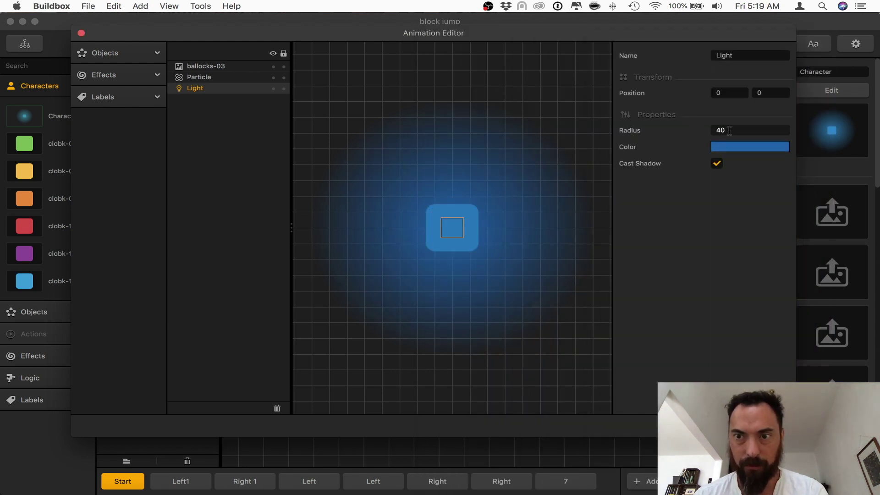
{"action": "type", "text": "60"}
{"action": "key", "text": "Return"}
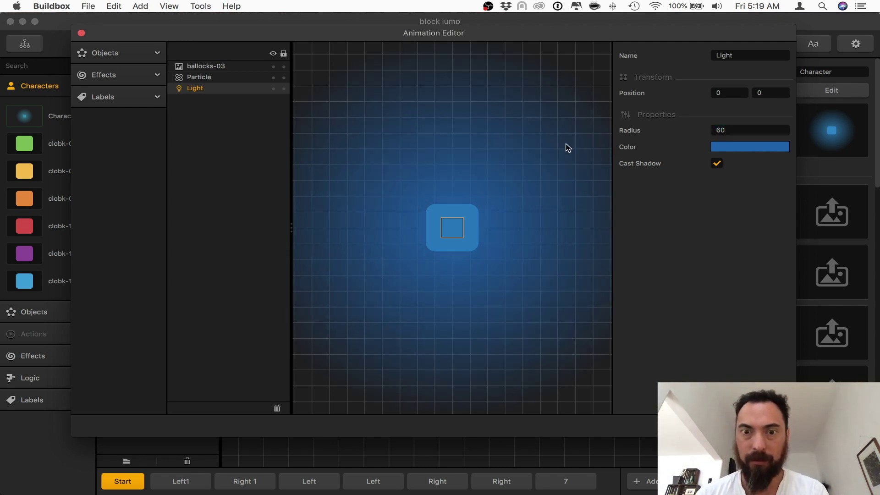
{"action": "left_click", "coordinate": [81, 33]}
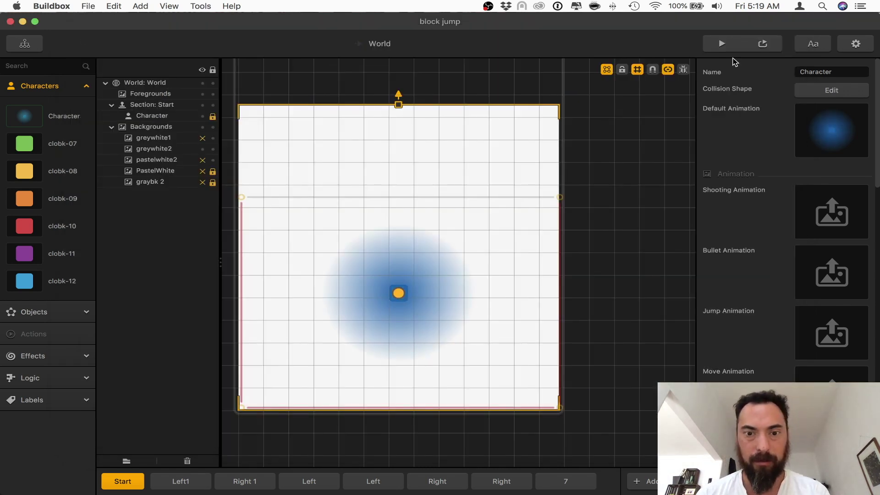
Play several rounds in the preview to check the character's larger, darker blue glow and its shadows, and close the preview
{"action": "left_click", "coordinate": [721, 44]}
{"action": "left_click", "coordinate": [495, 423]}
{"action": "left_click", "coordinate": [495, 423]}
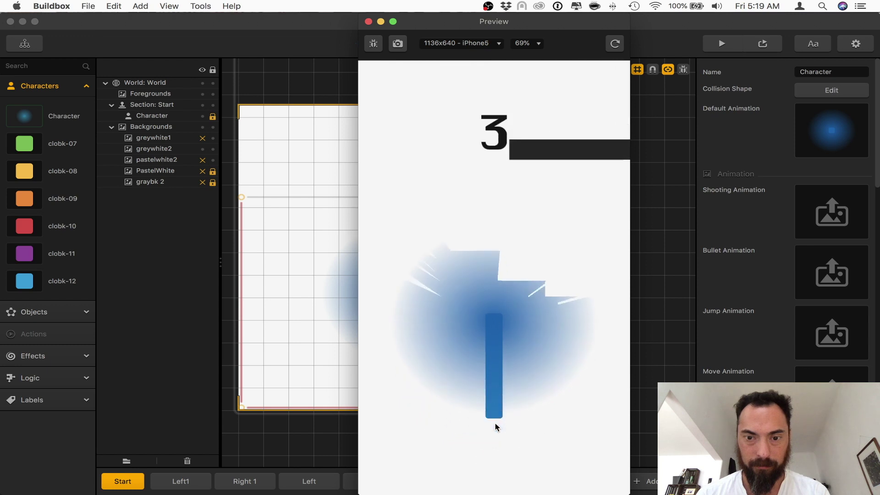
{"action": "left_click", "coordinate": [495, 419]}
{"action": "left_click", "coordinate": [495, 419]}
{"action": "left_click", "coordinate": [486, 395]}
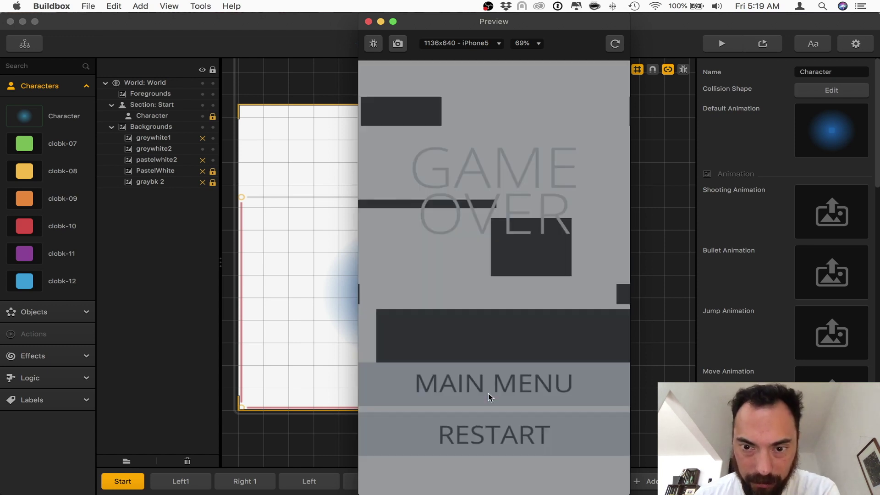
{"action": "left_click", "coordinate": [488, 426]}
{"action": "left_click", "coordinate": [505, 398]}
{"action": "left_click", "coordinate": [495, 401]}
{"action": "left_click", "coordinate": [495, 401]}
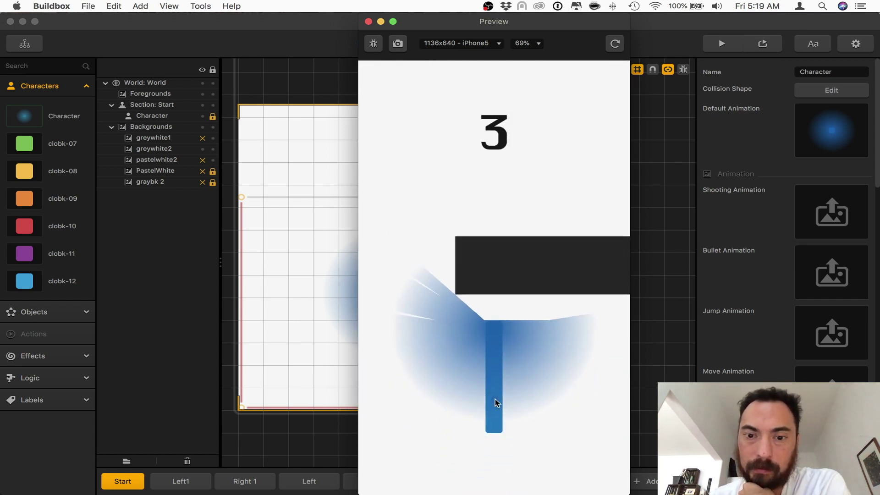
{"action": "left_click", "coordinate": [495, 401]}
{"action": "left_click", "coordinate": [495, 401]}
{"action": "left_click", "coordinate": [495, 402]}
{"action": "left_click", "coordinate": [495, 401]}
{"action": "left_click", "coordinate": [486, 415]}
{"action": "left_click", "coordinate": [478, 436]}
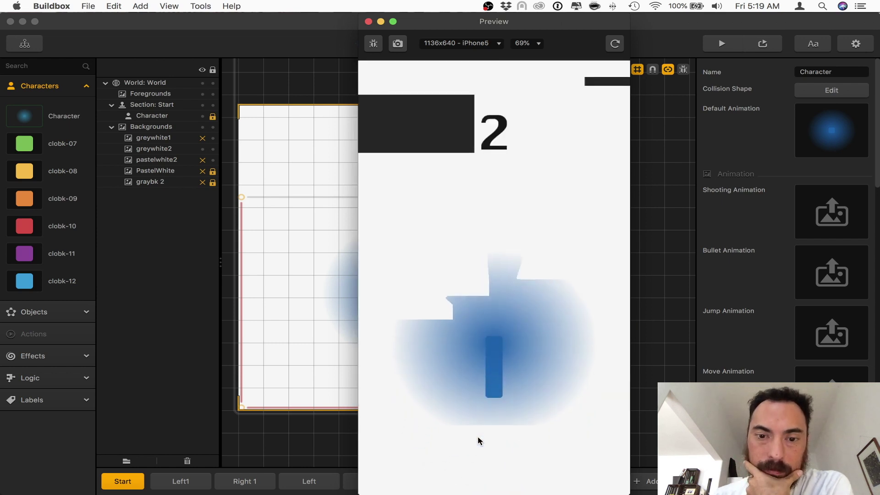
{"action": "left_click", "coordinate": [478, 436]}
{"action": "left_click", "coordinate": [482, 426]}
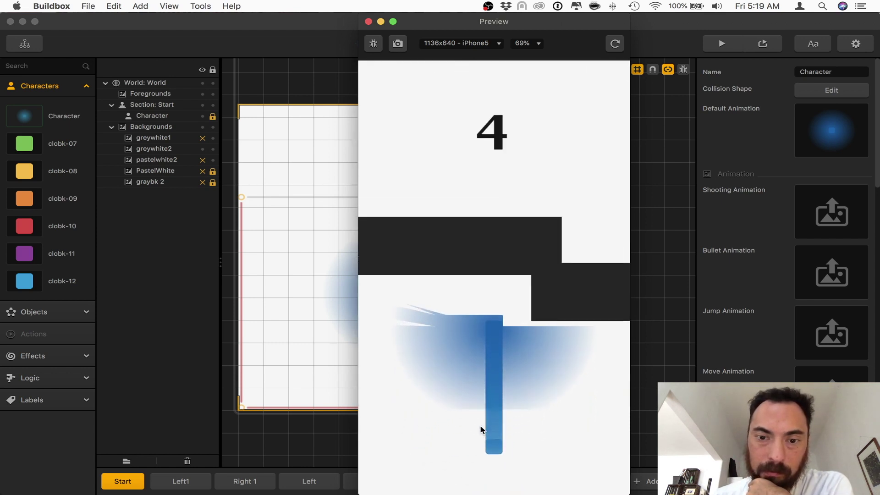
{"action": "left_click", "coordinate": [481, 426]}
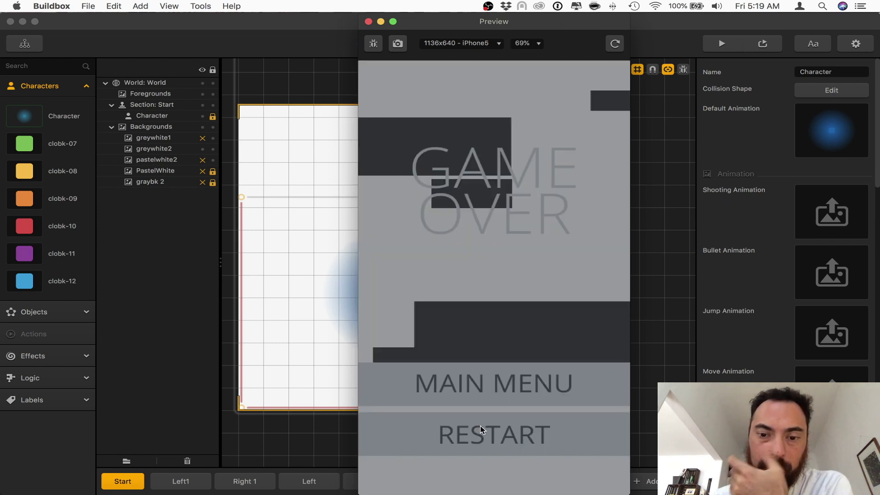
{"action": "left_click", "coordinate": [481, 429]}
{"action": "left_click", "coordinate": [481, 429]}
{"action": "left_click", "coordinate": [481, 429]}
{"action": "left_click", "coordinate": [480, 429]}
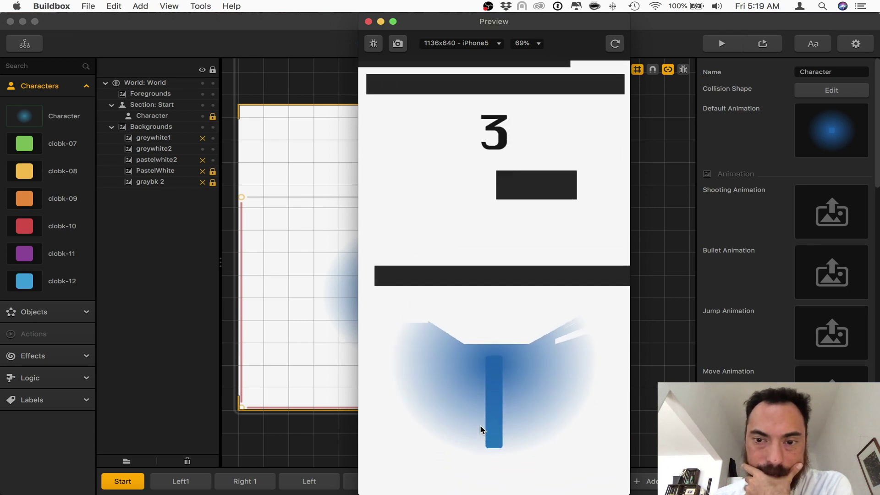
{"action": "left_click", "coordinate": [480, 429]}
{"action": "left_click", "coordinate": [481, 429]}
{"action": "left_click", "coordinate": [480, 428]}
{"action": "left_click", "coordinate": [481, 429]}
{"action": "left_click", "coordinate": [480, 429]}
{"action": "left_click", "coordinate": [481, 429]}
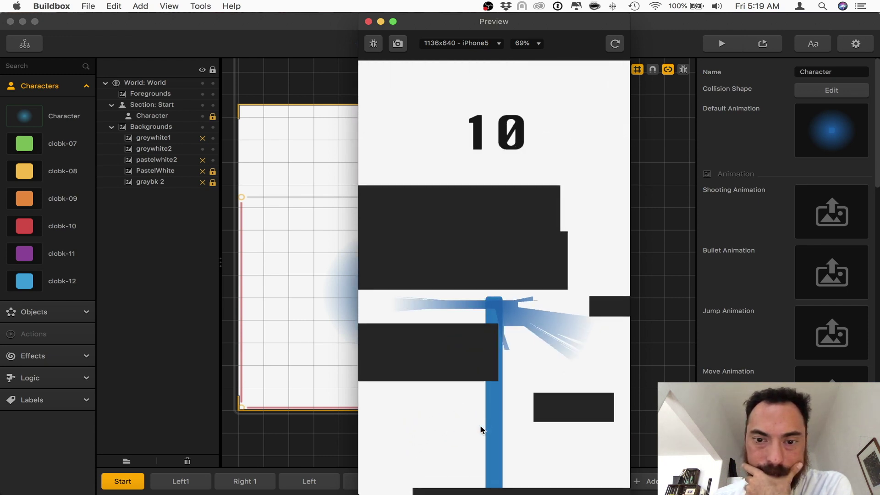
{"action": "left_click", "coordinate": [480, 429]}
{"action": "left_click", "coordinate": [481, 429]}
{"action": "left_click", "coordinate": [481, 429]}
{"action": "left_click", "coordinate": [480, 429]}
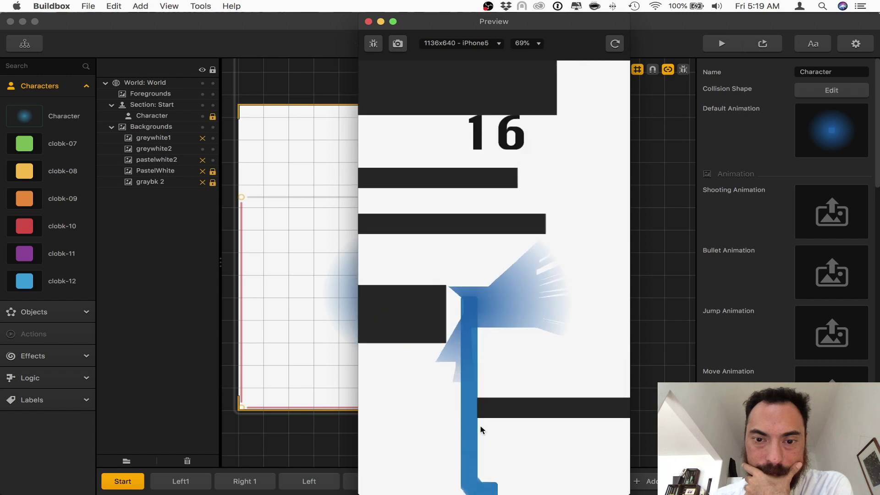
{"action": "double_click", "coordinate": [481, 427]}
{"action": "double_click", "coordinate": [481, 427]}
{"action": "left_click", "coordinate": [481, 427]}
{"action": "left_click", "coordinate": [480, 427]}
{"action": "left_click", "coordinate": [480, 427]}
{"action": "left_click", "coordinate": [480, 427]}
{"action": "left_click", "coordinate": [481, 427]}
{"action": "left_click", "coordinate": [481, 427]}
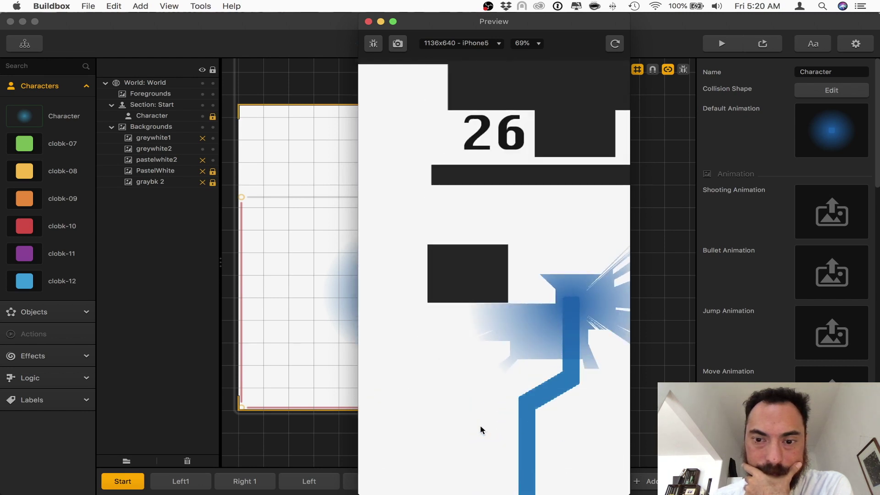
{"action": "left_click", "coordinate": [479, 428]}
{"action": "key", "text": "Left"}
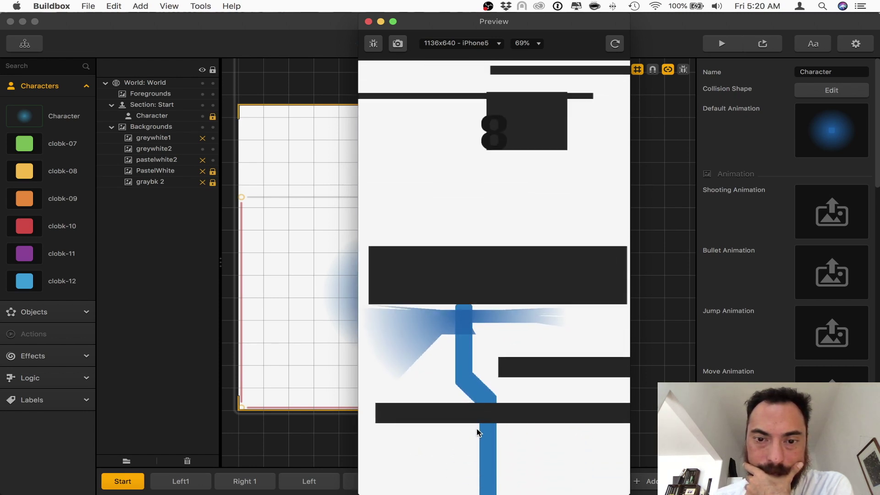
{"action": "double_click", "coordinate": [477, 433]}
{"action": "left_click", "coordinate": [476, 432]}
{"action": "double_click", "coordinate": [477, 433]}
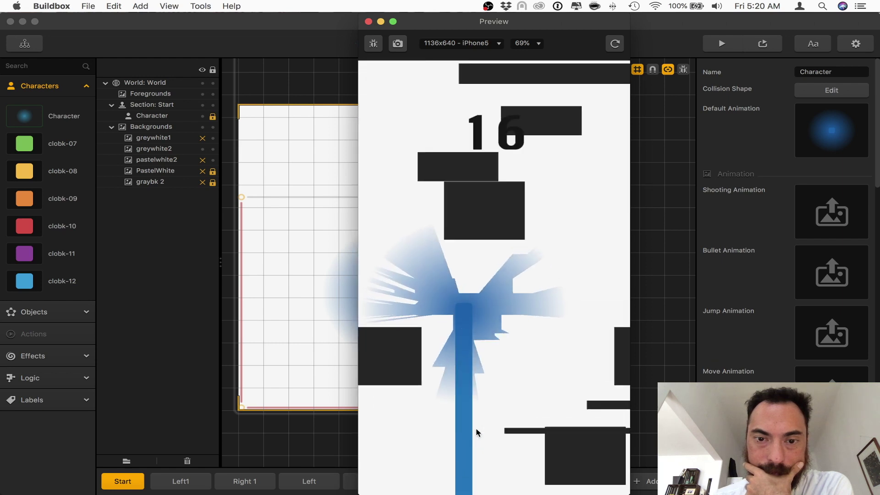
{"action": "double_click", "coordinate": [478, 433]}
{"action": "double_click", "coordinate": [478, 433]}
{"action": "left_click", "coordinate": [476, 428]}
{"action": "left_click", "coordinate": [475, 428]}
{"action": "left_click", "coordinate": [476, 428]}
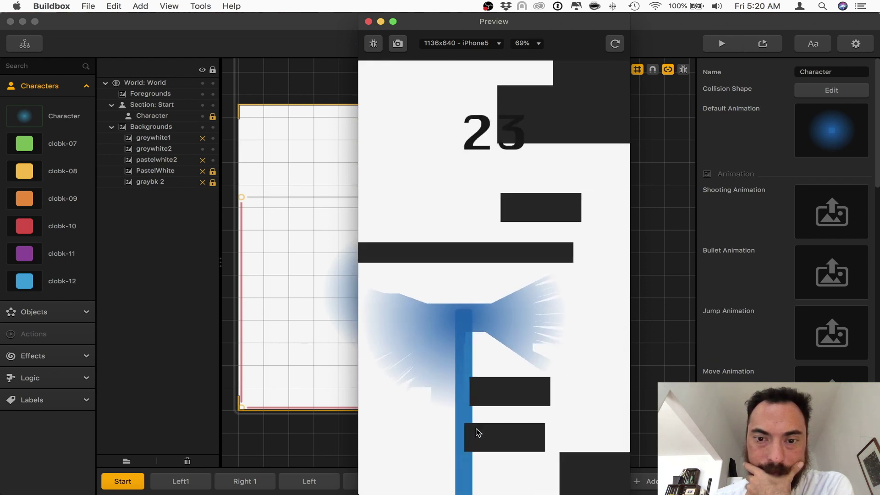
{"action": "left_click", "coordinate": [476, 428]}
{"action": "left_click", "coordinate": [475, 428]}
{"action": "left_click", "coordinate": [476, 428]}
{"action": "left_click", "coordinate": [476, 428]}
{"action": "left_click", "coordinate": [476, 428]}
{"action": "left_click", "coordinate": [475, 428]}
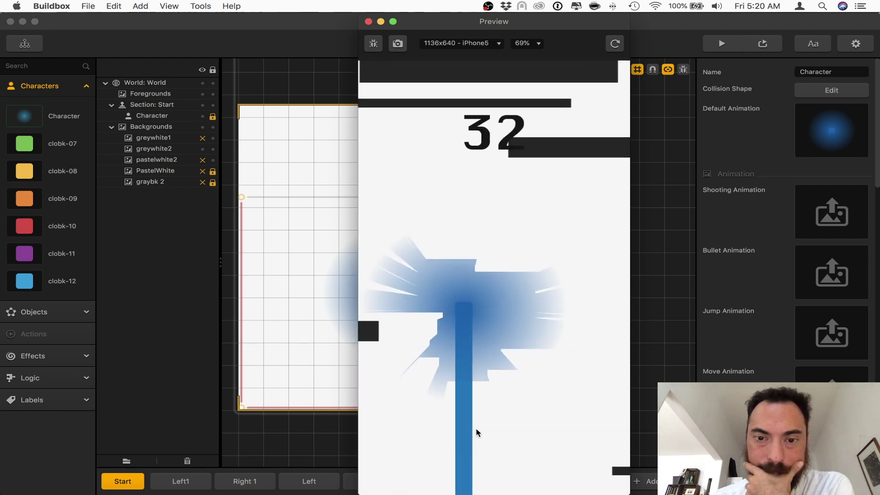
{"action": "left_click", "coordinate": [475, 428]}
{"action": "left_click", "coordinate": [476, 431]}
{"action": "left_click", "coordinate": [476, 429]}
{"action": "left_click", "coordinate": [476, 429]}
{"action": "left_click", "coordinate": [476, 429]}
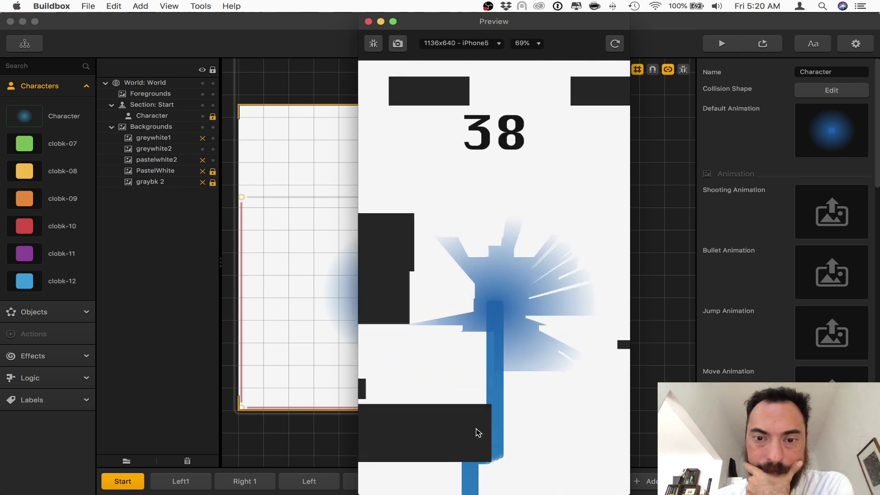
{"action": "left_click", "coordinate": [475, 429]}
{"action": "left_click", "coordinate": [475, 429]}
{"action": "left_click", "coordinate": [476, 429]}
{"action": "left_click", "coordinate": [476, 429]}
{"action": "left_click", "coordinate": [475, 430]}
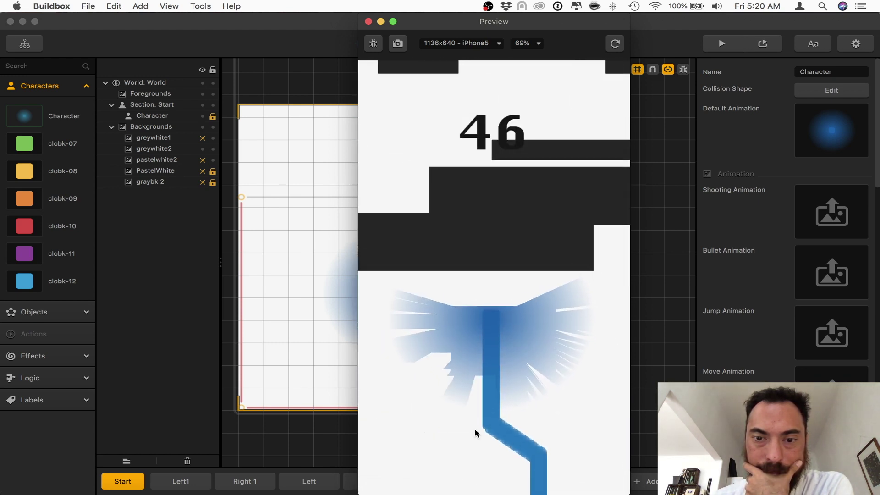
{"action": "left_click", "coordinate": [475, 430]}
{"action": "left_click", "coordinate": [475, 429]}
{"action": "left_click", "coordinate": [474, 430]}
{"action": "left_click", "coordinate": [475, 430]}
{"action": "left_click", "coordinate": [474, 429]}
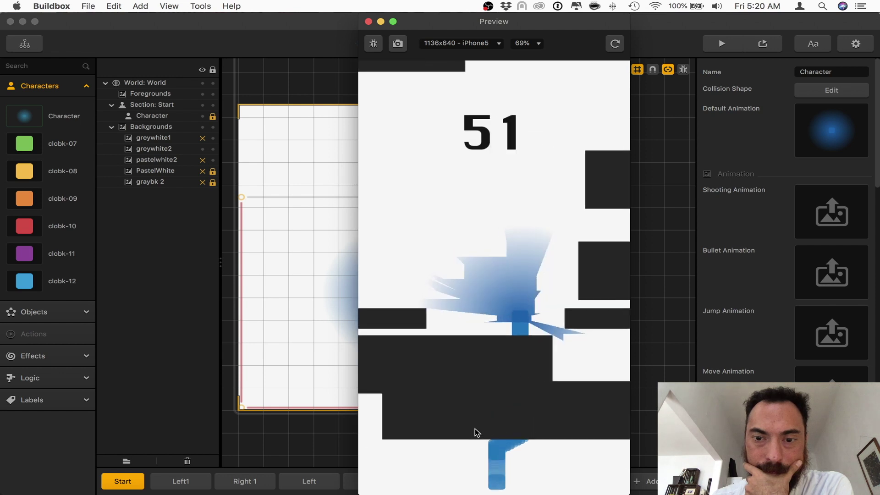
{"action": "left_click", "coordinate": [475, 428]}
{"action": "left_click", "coordinate": [475, 429]}
{"action": "left_click", "coordinate": [475, 429]}
{"action": "left_click", "coordinate": [474, 429]}
{"action": "left_click", "coordinate": [475, 430]}
{"action": "left_click", "coordinate": [474, 429]}
{"action": "left_click", "coordinate": [474, 429]}
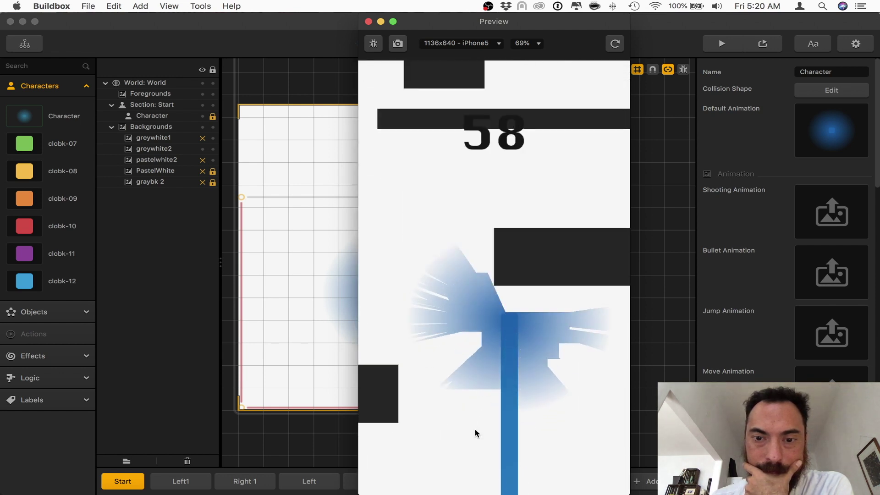
{"action": "left_click", "coordinate": [475, 429]}
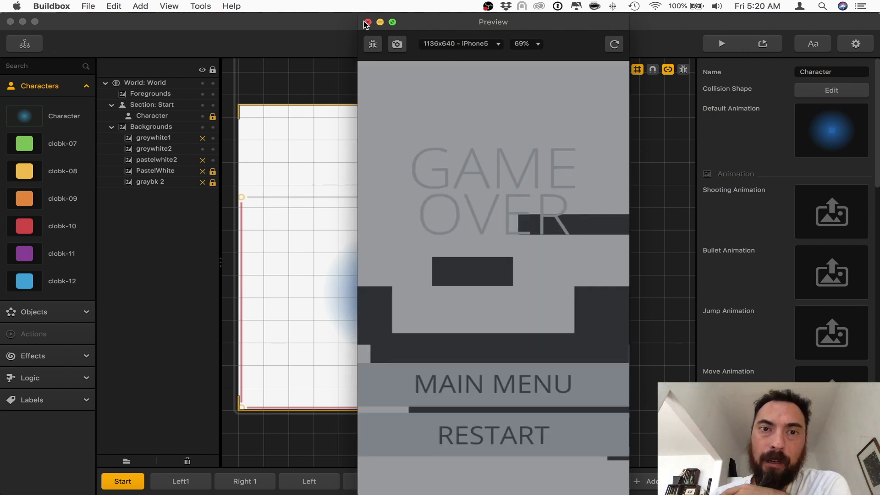
{"action": "left_click", "coordinate": [367, 22]}
Reorder the Character's default animation layers to ballocks-03, Light and Particle, and close the Animation Editor
{"action": "left_click", "coordinate": [843, 113]}
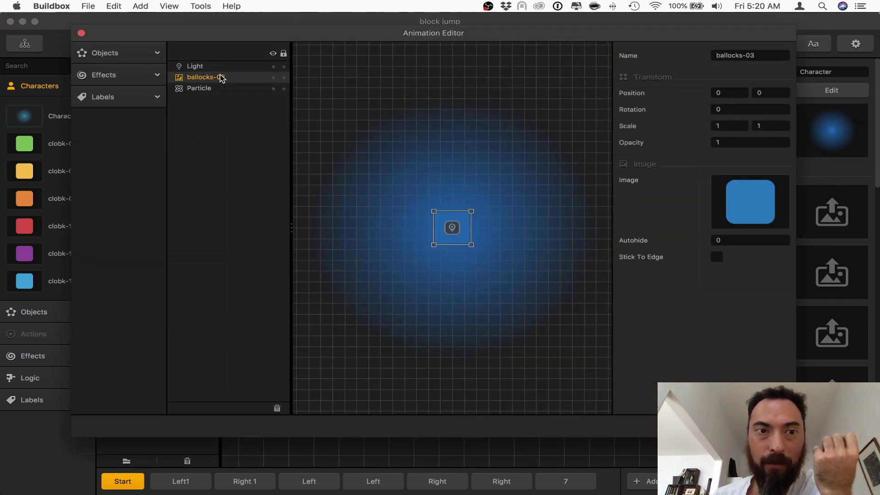
{"action": "left_click", "coordinate": [81, 34]}
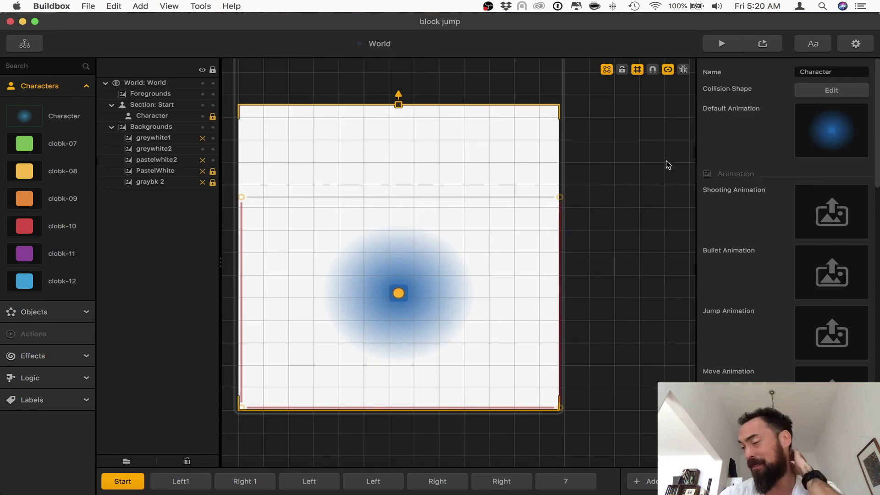
Play the game in the preview to check the block drawn above its light and trail, and close the preview
{"action": "left_click", "coordinate": [720, 44]}
{"action": "left_click", "coordinate": [553, 364]}
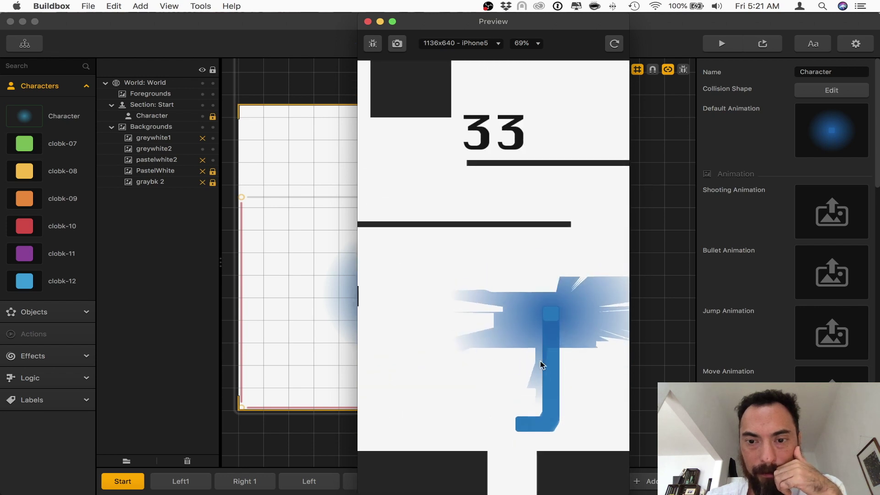
{"action": "left_click", "coordinate": [741, 102]}
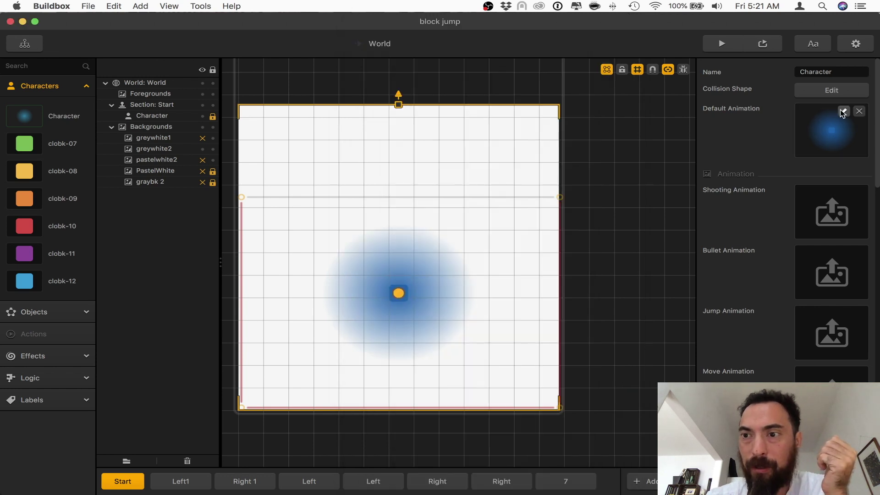
Set the scale of the Particle emitter in the Character's default animation to 0.75 and close both editors
{"action": "left_click", "coordinate": [842, 112]}
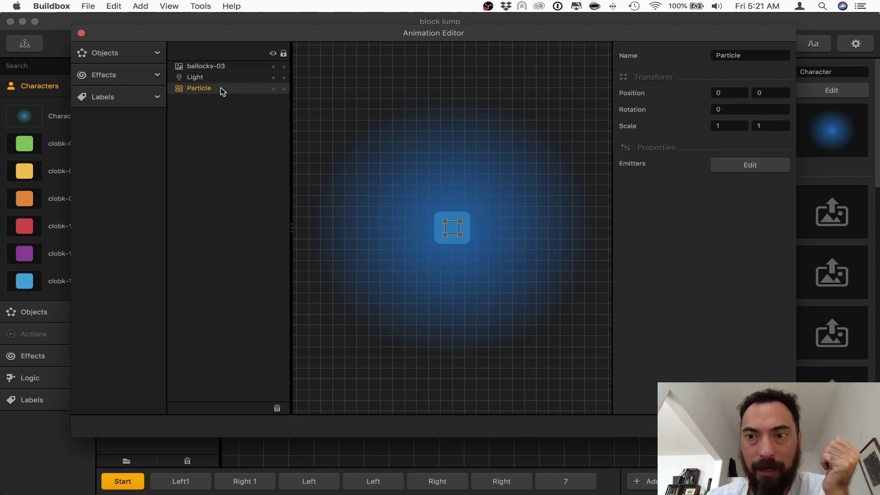
{"action": "left_click", "coordinate": [749, 165]}
{"action": "left_click", "coordinate": [331, 232]}
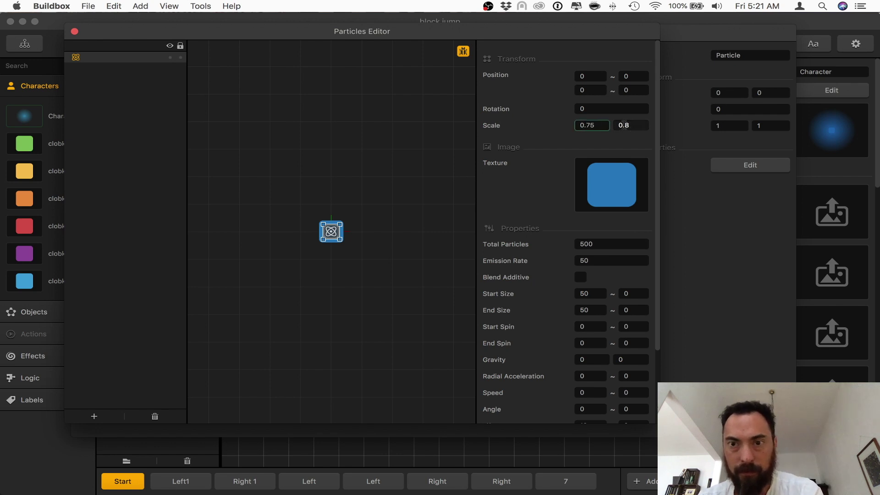
{"action": "left_click", "coordinate": [75, 32]}
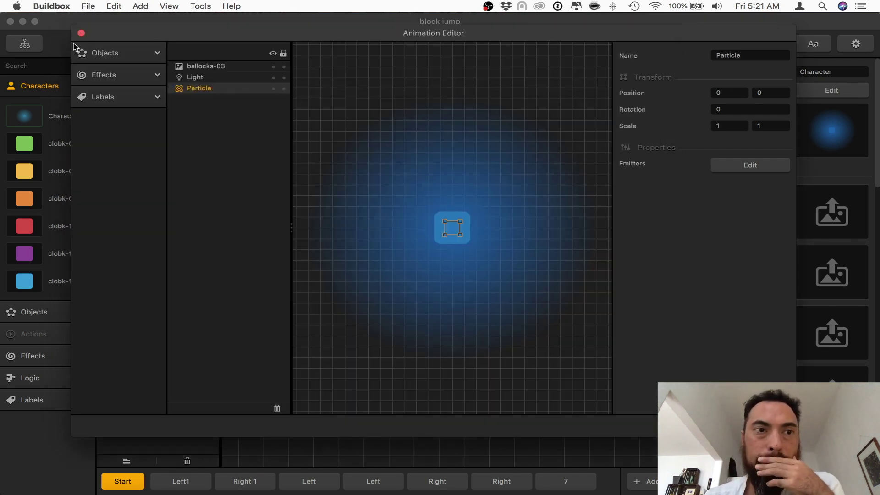
{"action": "left_click", "coordinate": [78, 31]}
Play the game in the preview to check the character's rescaled particle trail, and close the preview
{"action": "left_click", "coordinate": [721, 43]}
{"action": "left_click", "coordinate": [535, 367]}
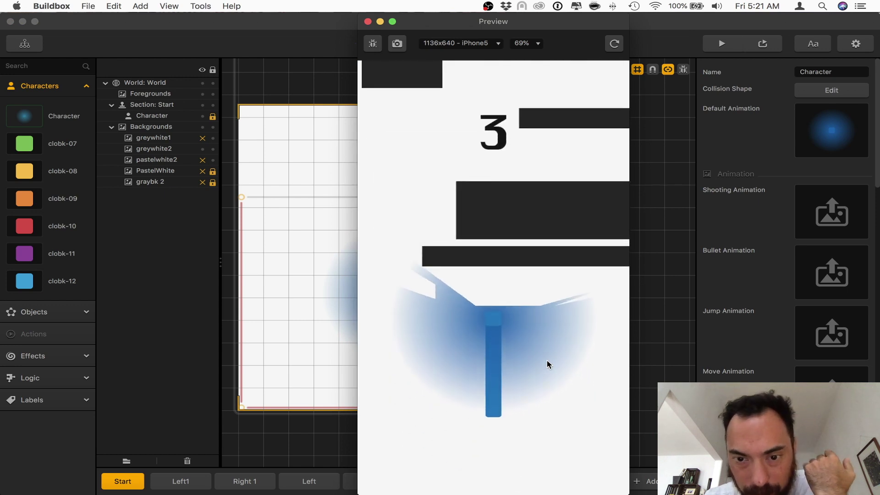
{"action": "left_click", "coordinate": [380, 22]}
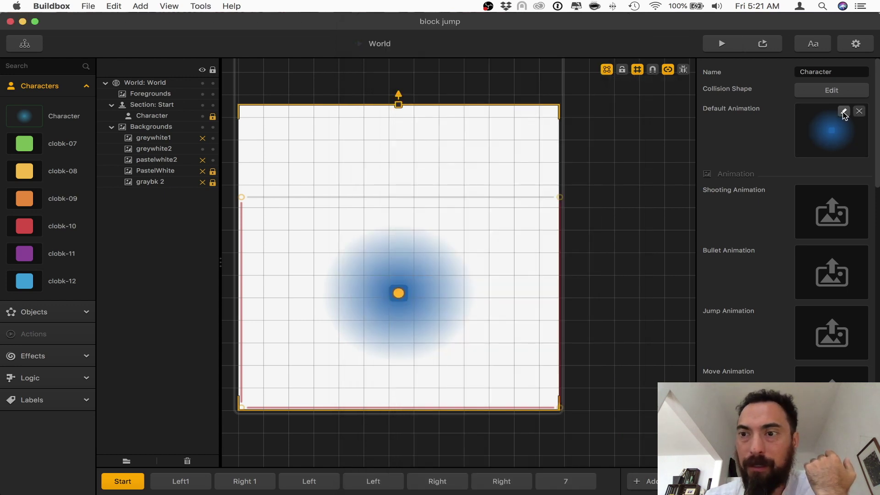
Inspect the scale of the Particle emitter in the Character's default animation, and close both editors
{"action": "left_click", "coordinate": [844, 113]}
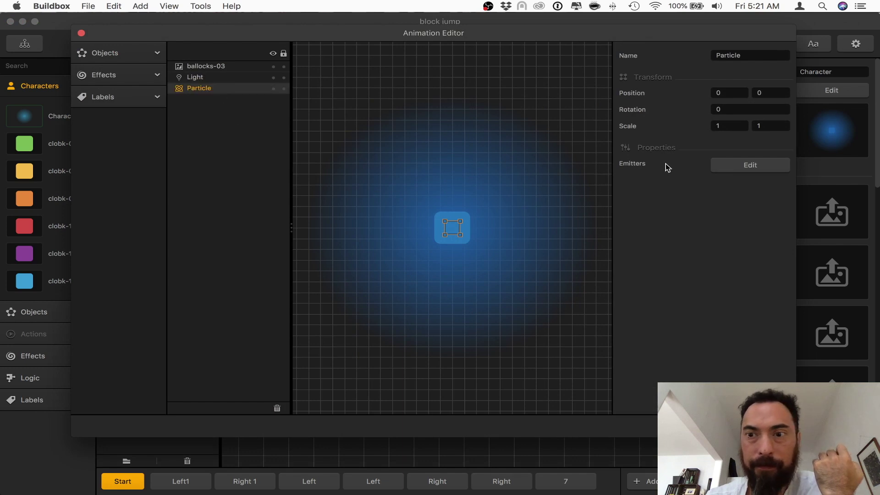
{"action": "left_click", "coordinate": [751, 165]}
{"action": "left_click", "coordinate": [329, 233]}
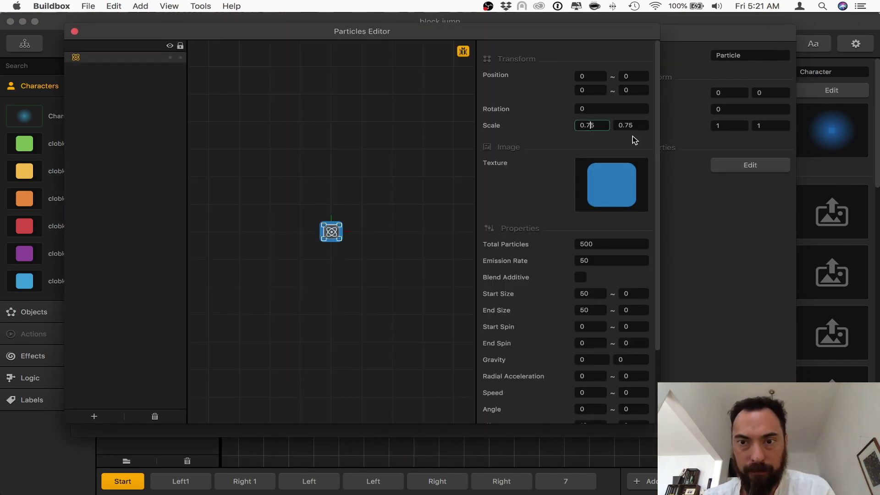
{"action": "left_click", "coordinate": [75, 31]}
{"action": "left_click", "coordinate": [81, 32]}
Play the game in the preview, restart it after game over to watch the character's particle trail, and close the preview
{"action": "left_click", "coordinate": [722, 44]}
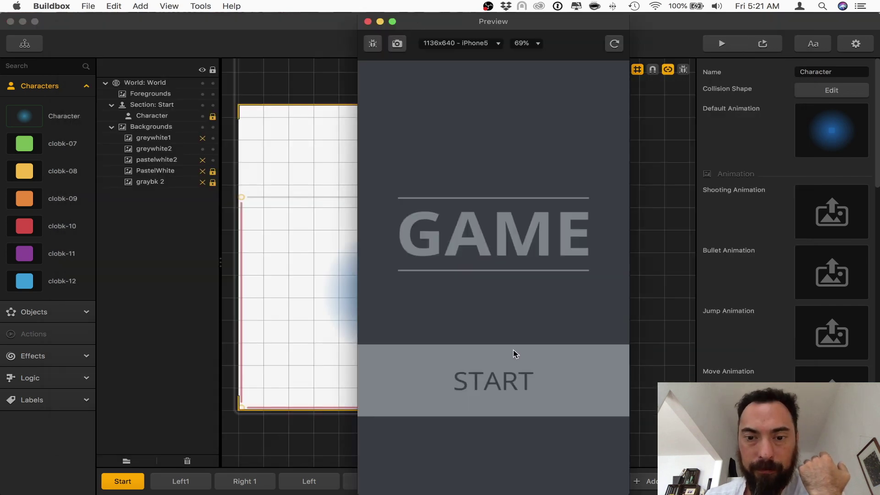
{"action": "left_click", "coordinate": [514, 354]}
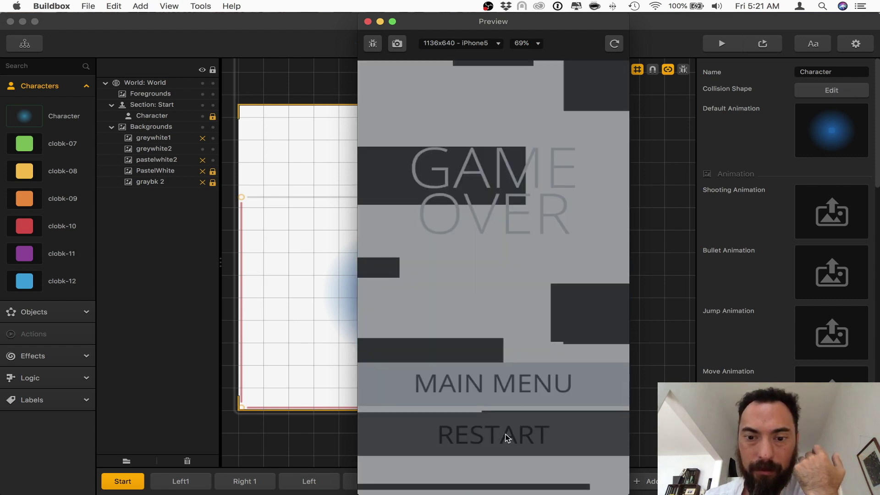
{"action": "left_click", "coordinate": [507, 438]}
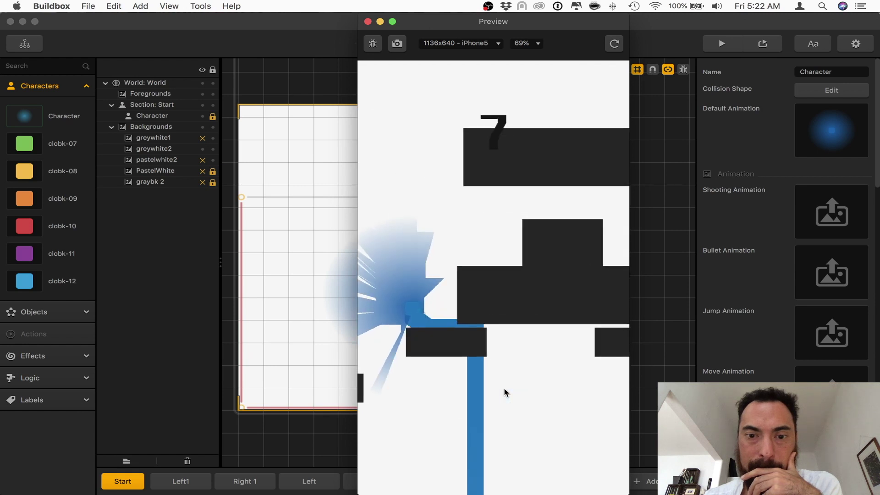
{"action": "left_click", "coordinate": [367, 21]}
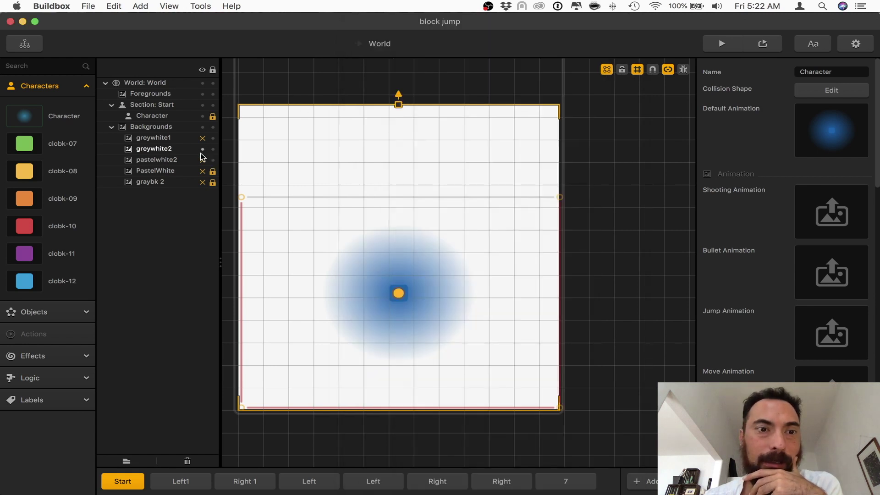
Hide the greywhite2 background and show pastelwhite2 in its place
{"action": "left_click", "coordinate": [202, 152]}
{"action": "left_click", "coordinate": [202, 171]}
{"action": "left_click", "coordinate": [202, 160]}
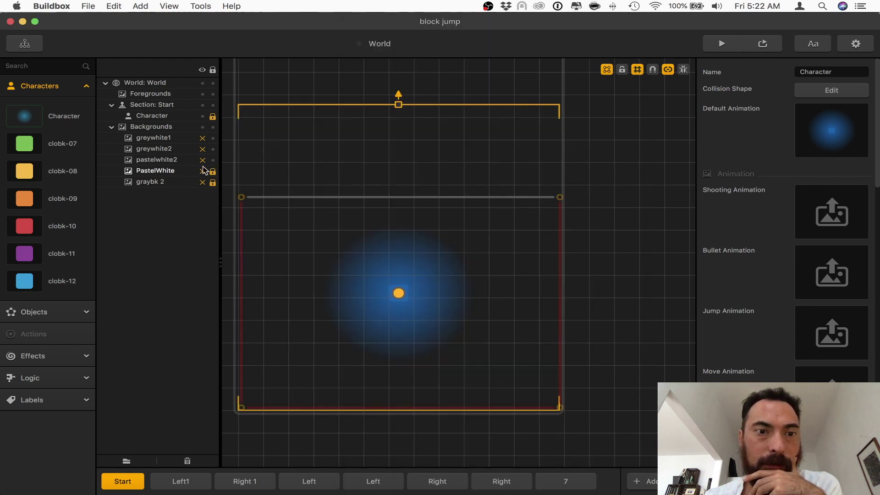
{"action": "left_click", "coordinate": [202, 171]}
{"action": "left_click", "coordinate": [203, 171]}
{"action": "left_click", "coordinate": [202, 160]}
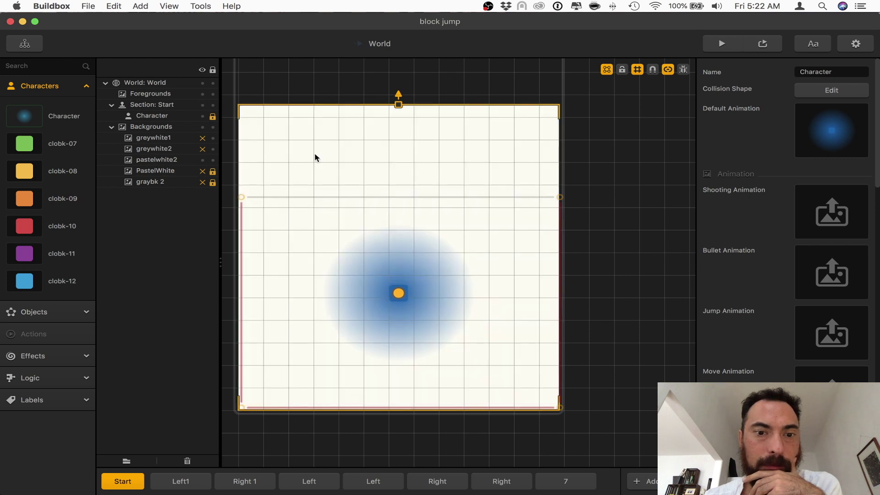
Play the game in the preview to check the character and its light against the pastelwhite2 background, and close the preview
{"action": "left_click", "coordinate": [719, 45]}
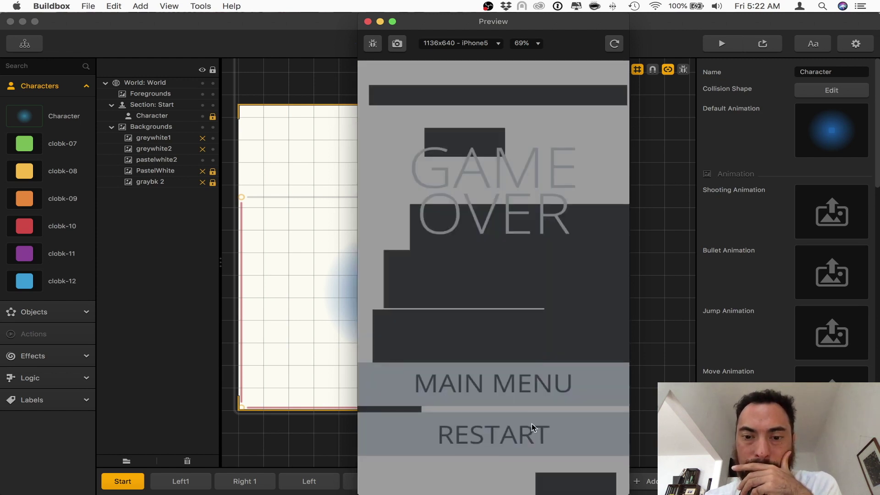
{"action": "left_click", "coordinate": [531, 423]}
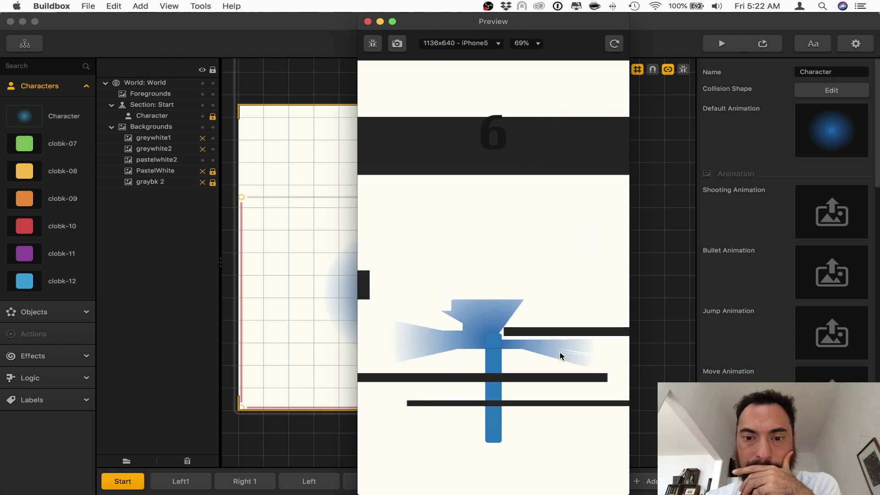
{"action": "left_click", "coordinate": [544, 426]}
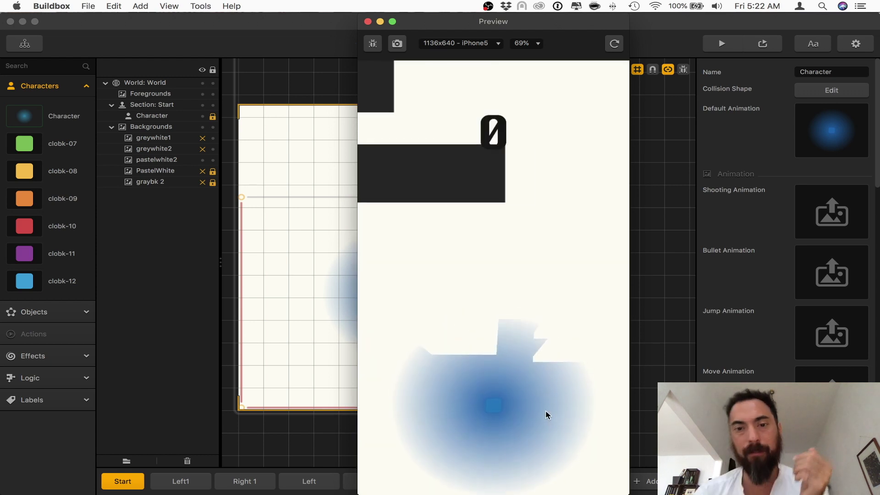
{"action": "left_click_drag", "start_coordinate": [375, 21], "coordinate": [374, 21]}
{"action": "left_click", "coordinate": [367, 22]}
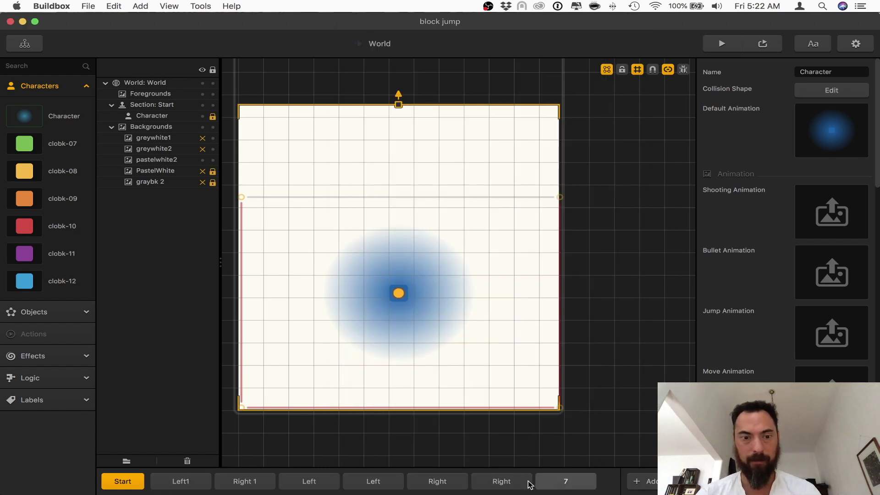
Review the Left1 and Right 1 sections and add a new section 8 to the World
{"action": "left_click", "coordinate": [180, 481]}
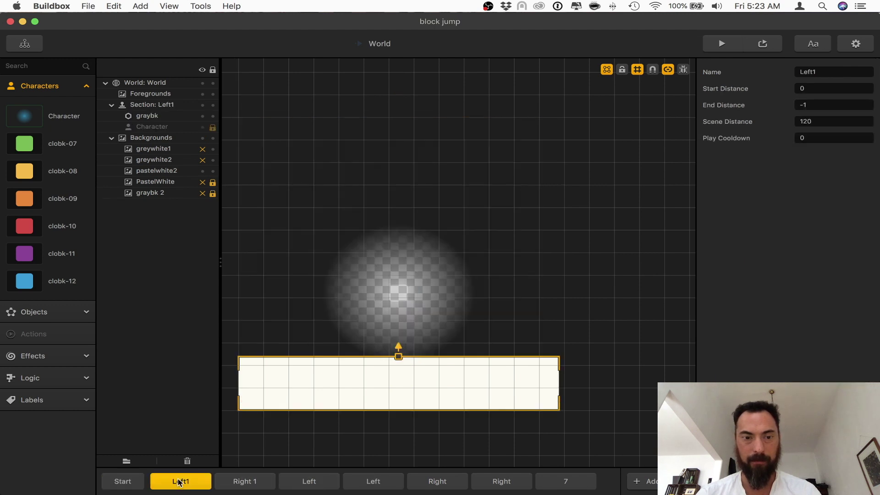
{"action": "left_click", "coordinate": [317, 448]}
{"action": "left_click_drag", "start_coordinate": [333, 444], "coordinate": [389, 423]}
{"action": "scroll", "coordinate": [388, 423], "scroll_direction": "down", "scroll_amount": 3}
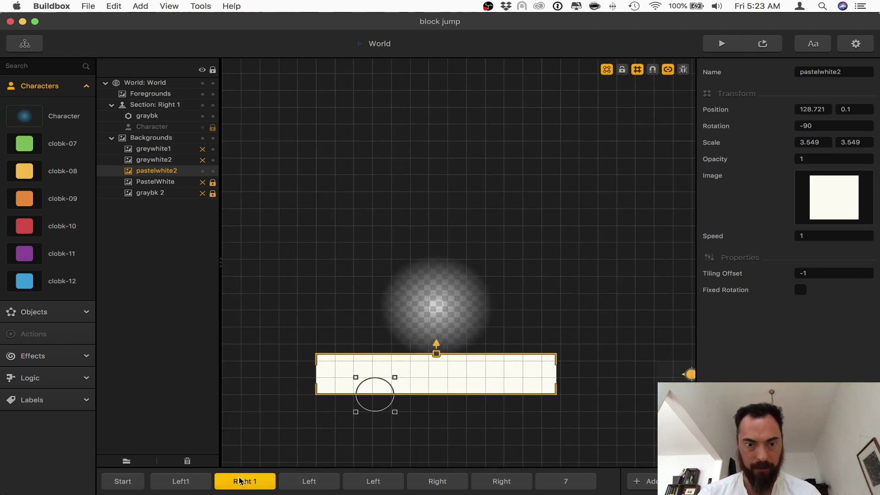
{"action": "left_click", "coordinate": [653, 486]}
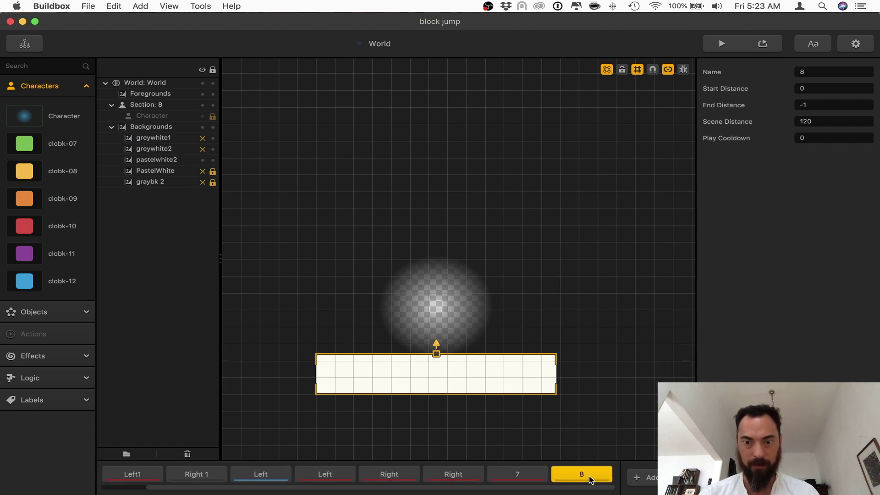
Try to stretch section 8 by its end handle, undo the accidental move of the pastelwhite2 background, and lock that background
{"action": "left_click", "coordinate": [436, 339]}
{"action": "left_click", "coordinate": [437, 363]}
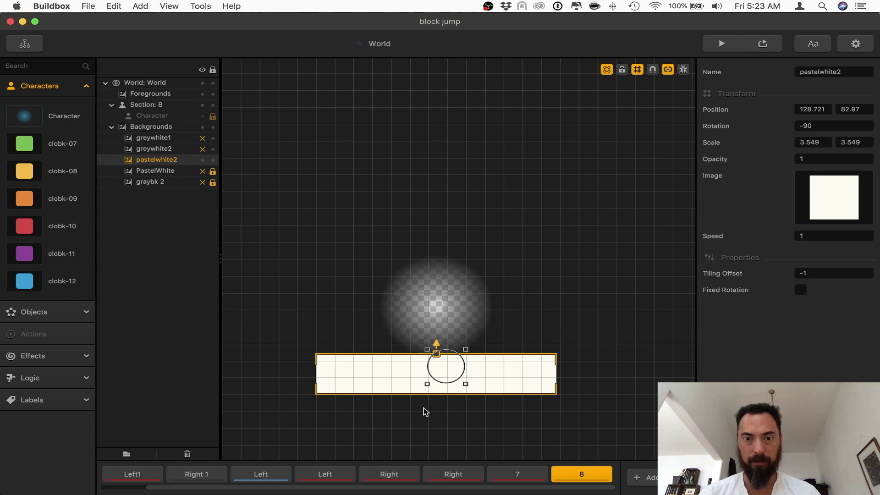
{"action": "left_click_drag", "start_coordinate": [435, 357], "coordinate": [485, 314]}
{"action": "key", "text": "super+z"}
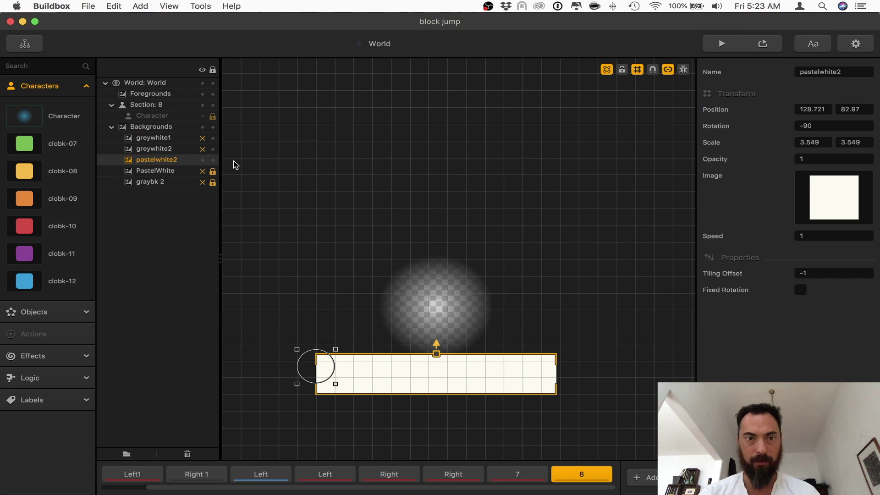
{"action": "left_click", "coordinate": [436, 356]}
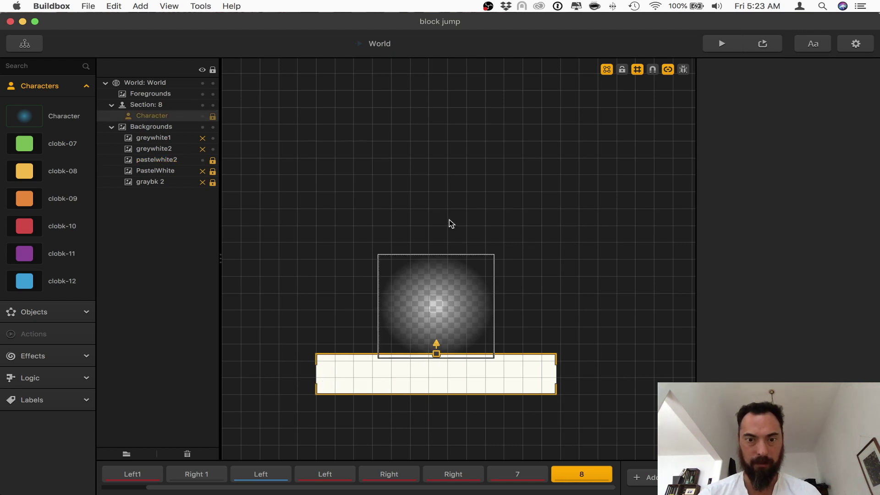
Set the Scene Distance of section 8 to 420
{"action": "left_click", "coordinate": [583, 474]}
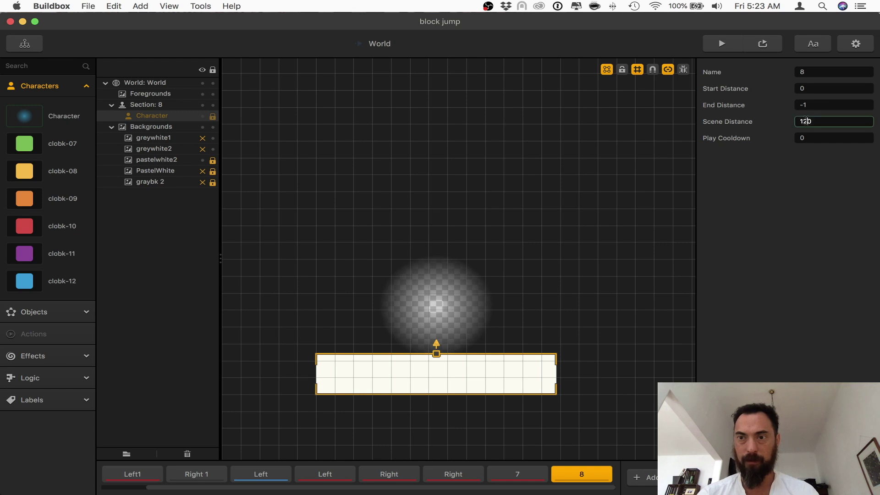
{"action": "type", "text": "200"}
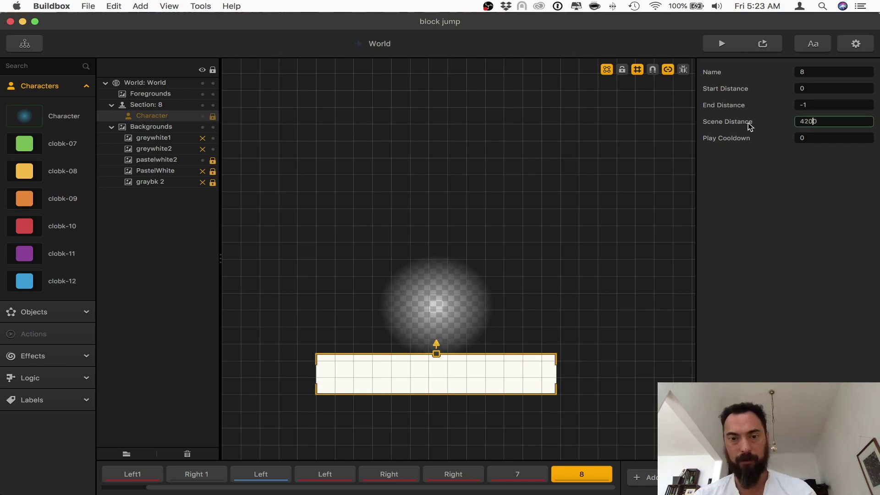
{"action": "key", "text": "Tab"}
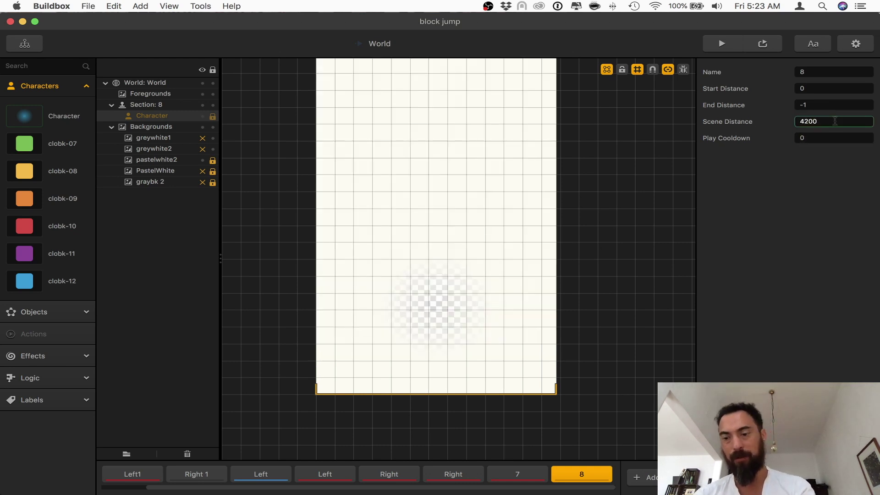
{"action": "key", "text": "Tab"}
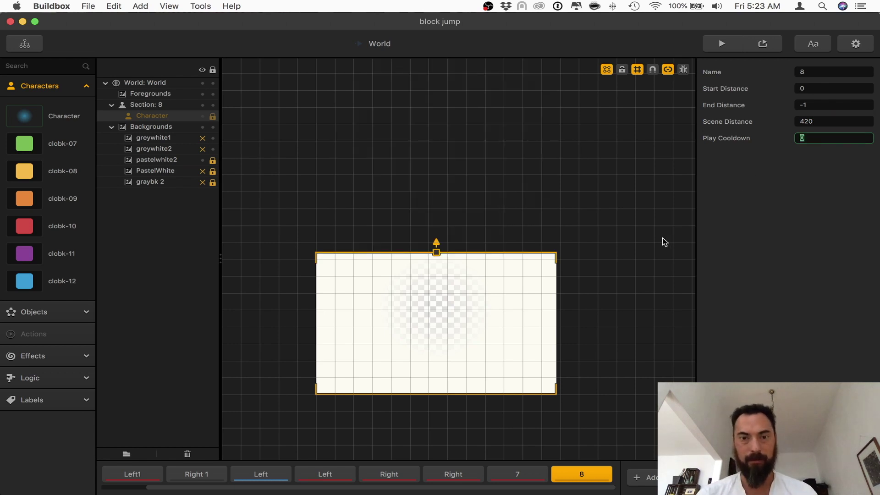
Play the game in the preview to check the level with the empty section 8, and close the preview
{"action": "left_click", "coordinate": [722, 44]}
{"action": "left_click", "coordinate": [521, 407]}
{"action": "left_click", "coordinate": [518, 404]}
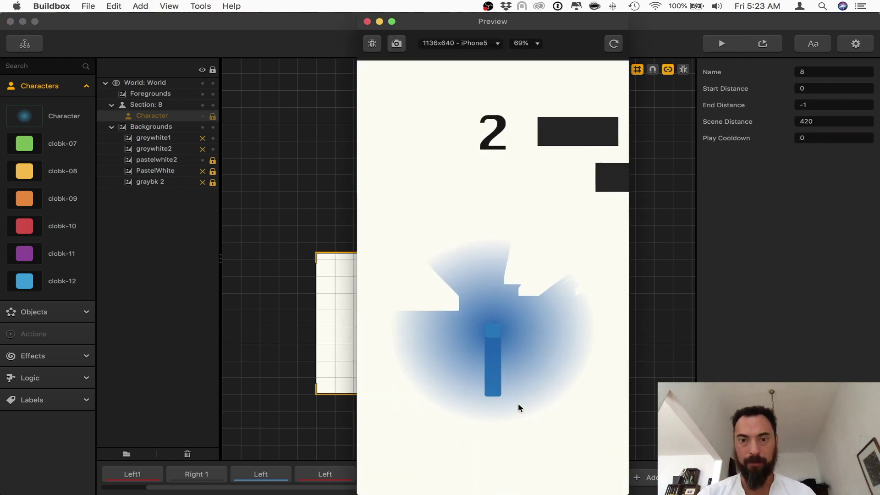
{"action": "left_click", "coordinate": [519, 406]}
{"action": "left_click", "coordinate": [520, 412]}
{"action": "left_click", "coordinate": [520, 412]}
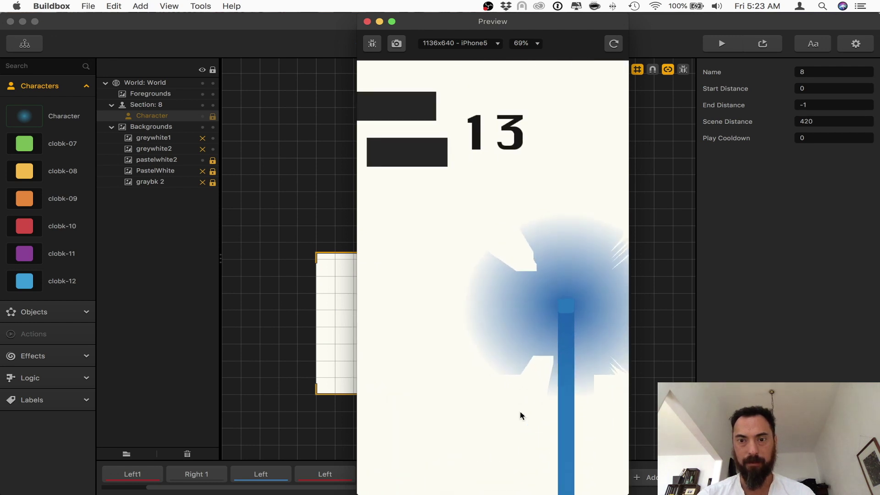
{"action": "left_click", "coordinate": [367, 21]}
Set the Preset of the graybk block in section Right 1 to Physics Object
{"action": "left_click", "coordinate": [142, 474]}
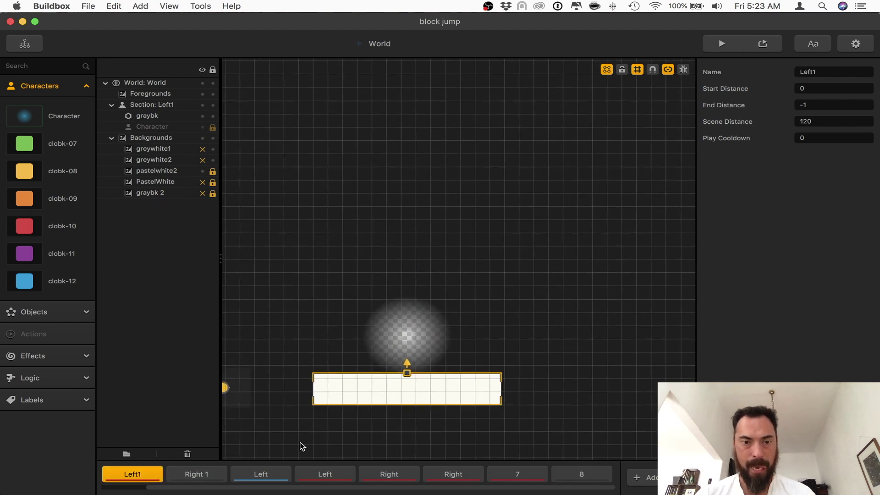
{"action": "left_click", "coordinate": [254, 475]}
{"action": "left_click", "coordinate": [223, 477]}
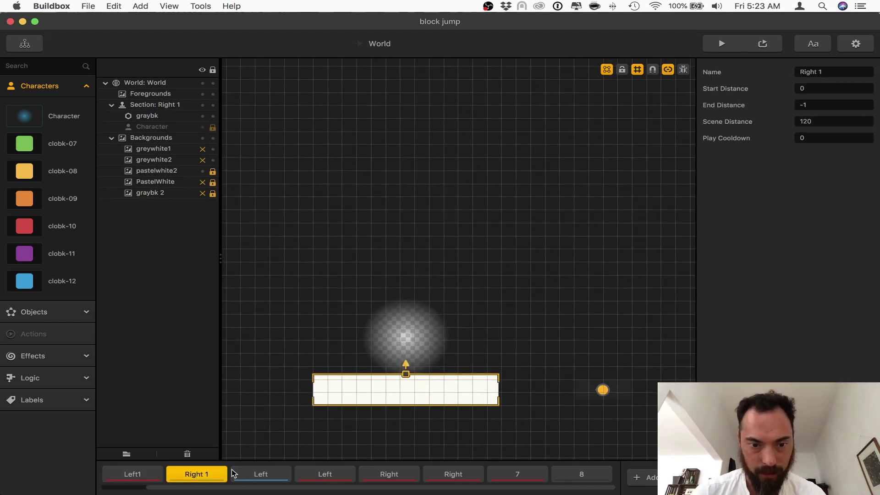
{"action": "left_click", "coordinate": [616, 399]}
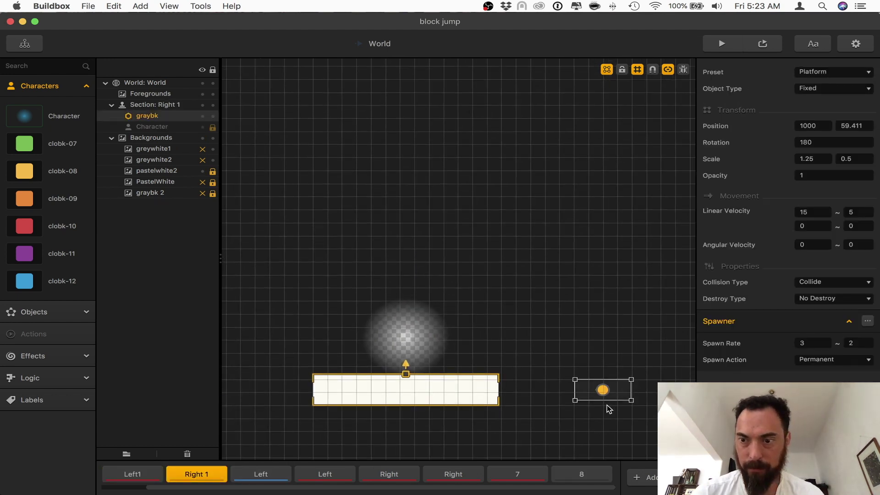
{"action": "left_click", "coordinate": [822, 73]}
{"action": "left_click", "coordinate": [828, 95]}
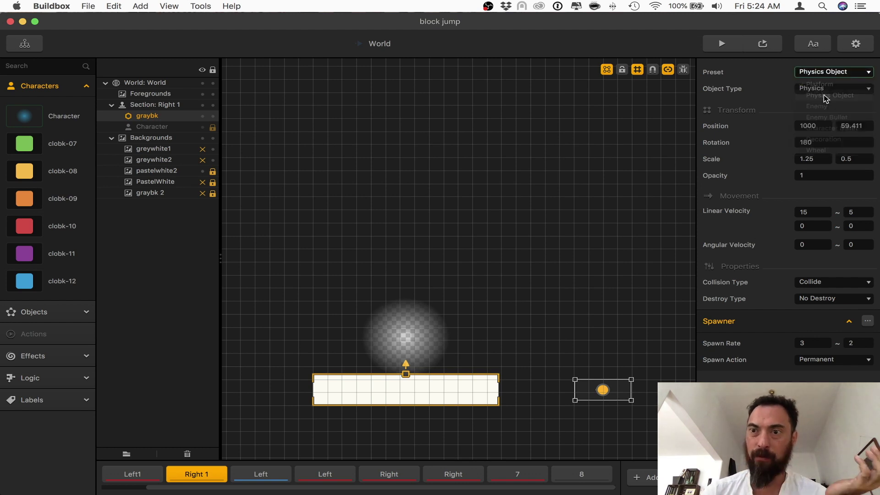
Play the game in the preview to check how the Physics Object block behaves, and close the preview
{"action": "left_click", "coordinate": [731, 47]}
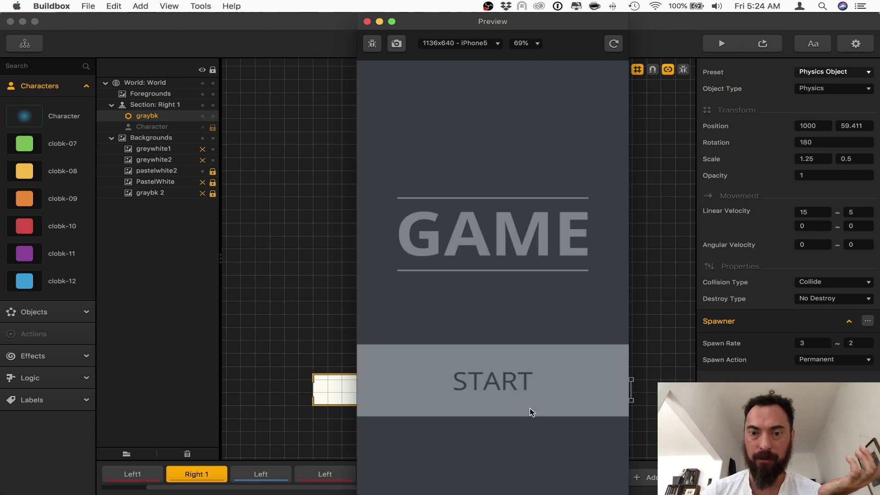
{"action": "left_click", "coordinate": [530, 410]}
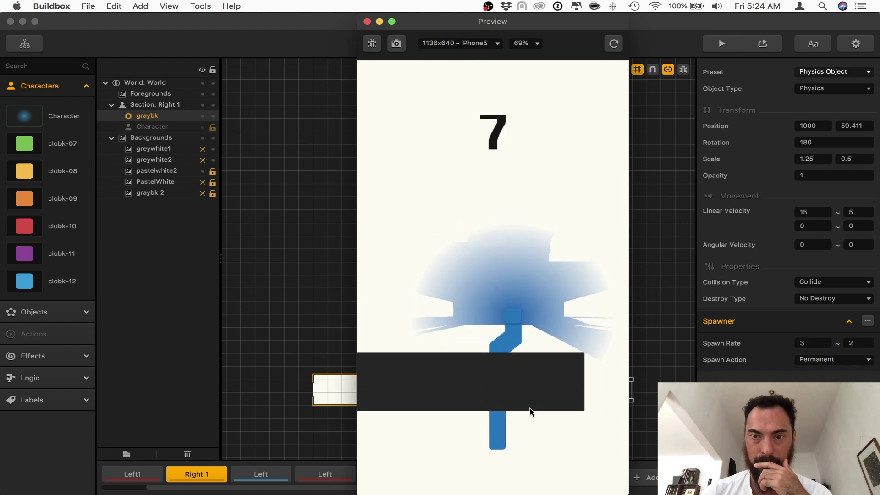
{"action": "left_click", "coordinate": [367, 21]}
Set the graybk block's Preset to Wheel, test its behaviour in the preview, and close the preview
{"action": "left_click", "coordinate": [837, 73]}
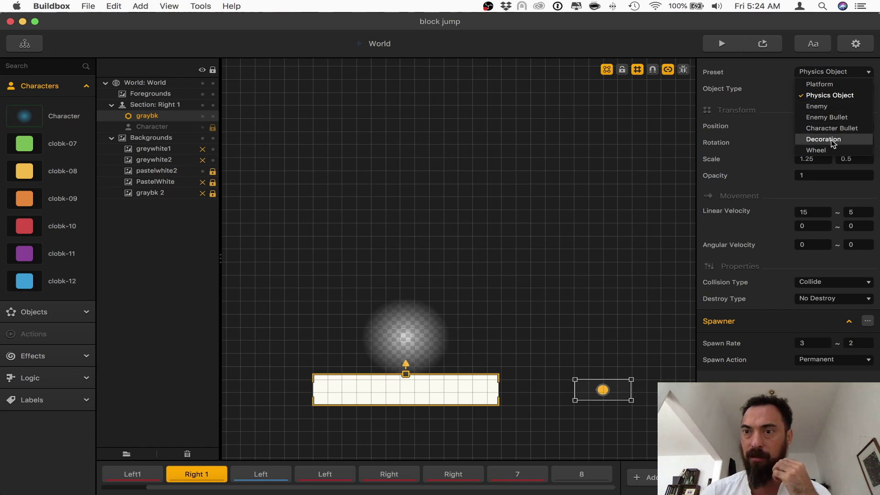
{"action": "left_click", "coordinate": [826, 149]}
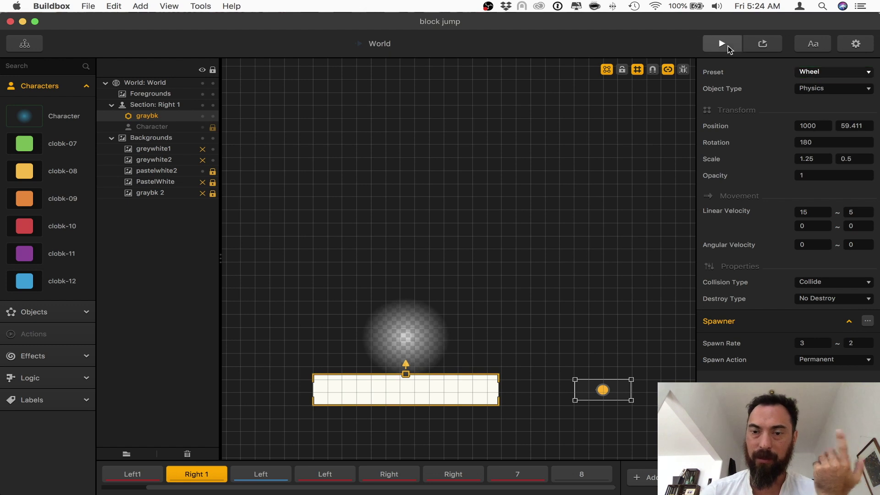
{"action": "left_click", "coordinate": [721, 44]}
{"action": "left_click", "coordinate": [543, 397]}
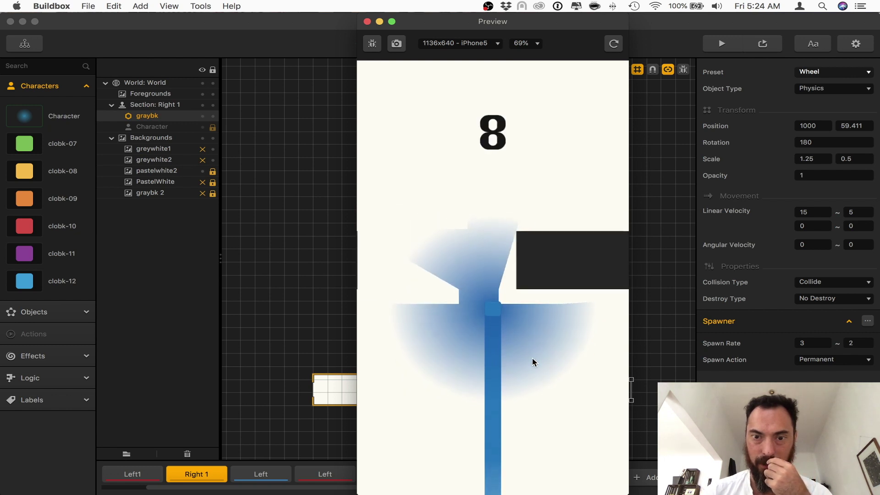
{"action": "left_click", "coordinate": [367, 22]}
Set the graybk block's Preset back to Platform and deselect the block
{"action": "left_click", "coordinate": [842, 73]}
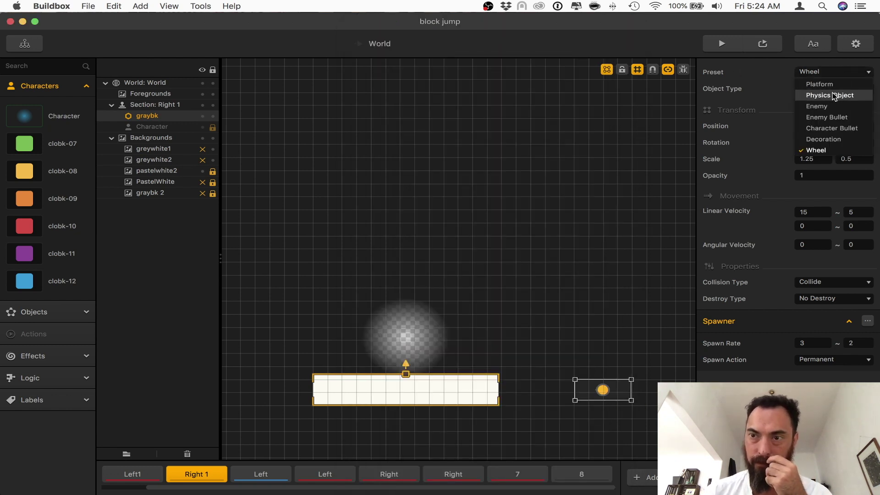
{"action": "left_click", "coordinate": [833, 82]}
{"action": "left_click", "coordinate": [648, 254]}
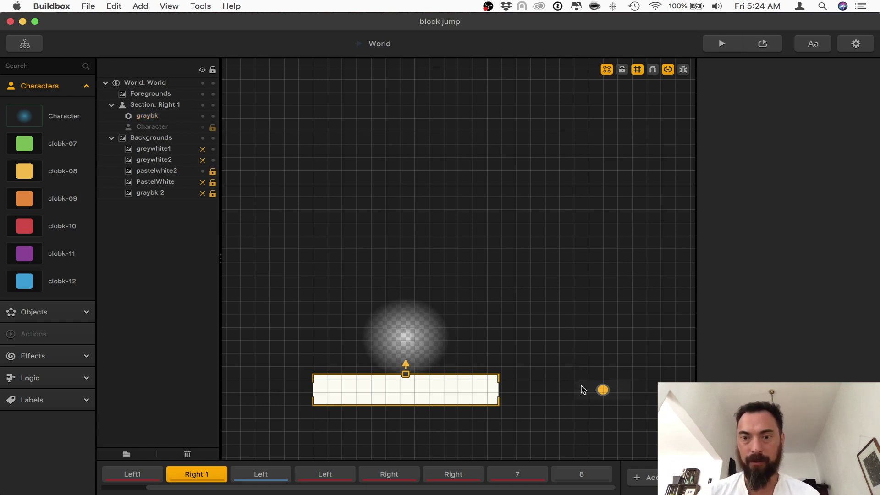
Deselect the graybk block and save the project
{"action": "left_click", "coordinate": [581, 388]}
{"action": "left_click", "coordinate": [563, 266]}
{"action": "key", "text": "super+s"}
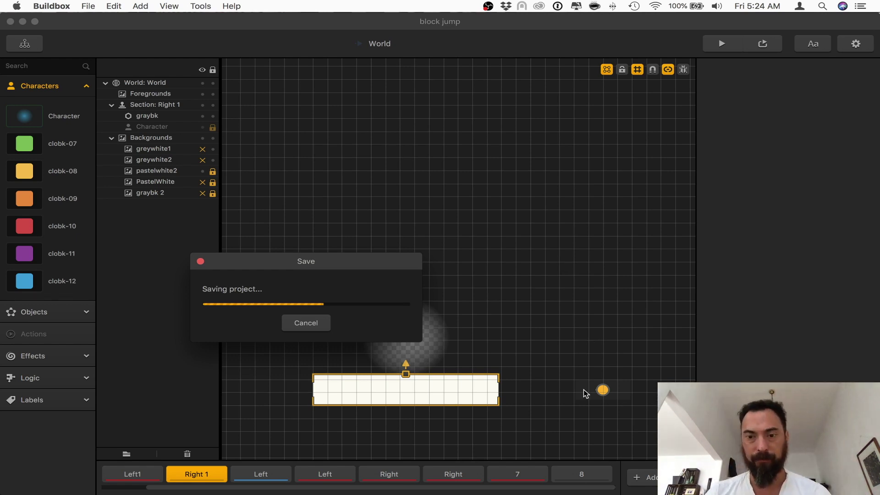
Set the position of the graybk block in section Right 1 to 1200, 60
{"action": "left_click", "coordinate": [603, 390]}
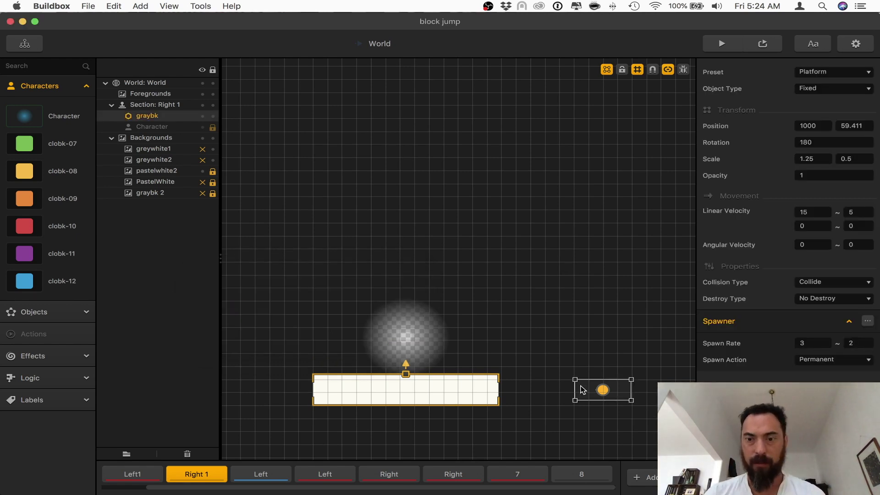
{"action": "scroll", "coordinate": [601, 390], "scroll_direction": "down", "scroll_amount": 1}
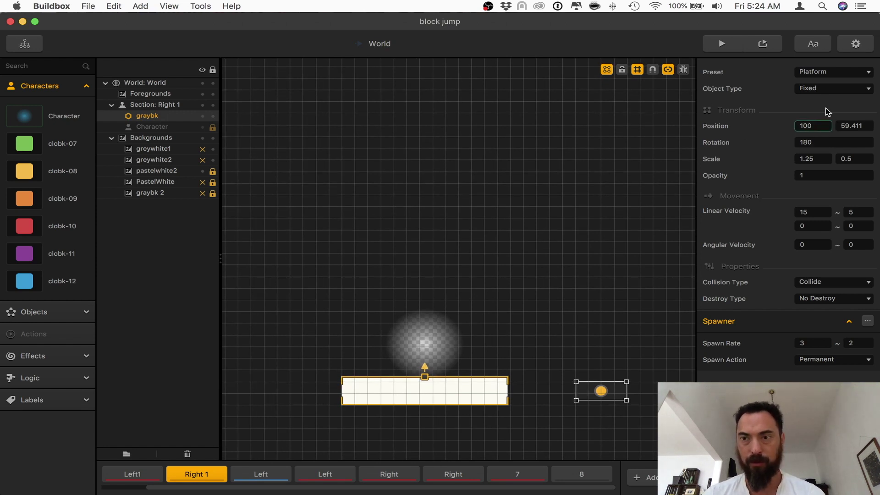
{"action": "left_click", "coordinate": [589, 120]}
{"action": "left_click", "coordinate": [644, 391]}
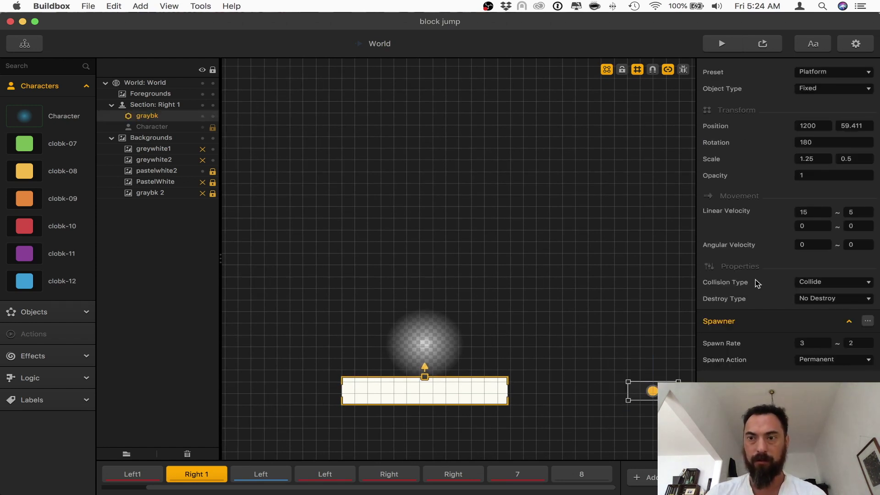
{"action": "key", "text": "Tab"}
Play the game in the preview to check the block with its new starting position, and close the preview
{"action": "left_click", "coordinate": [722, 42]}
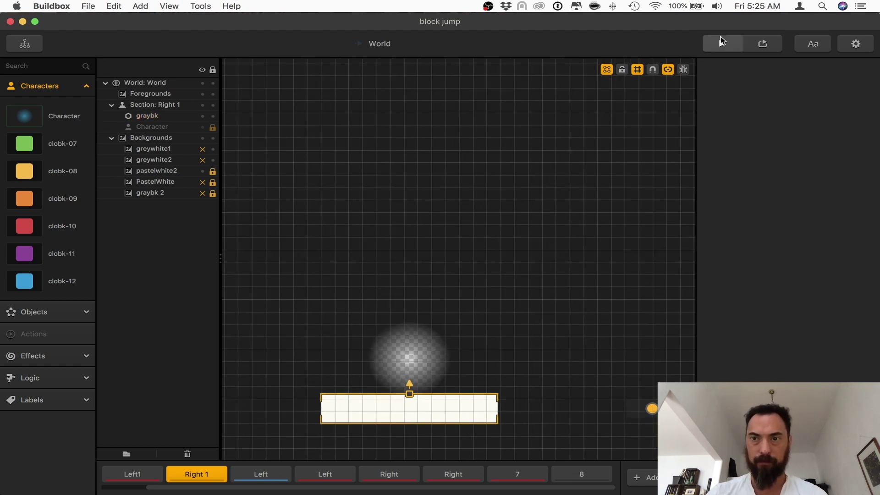
{"action": "left_click", "coordinate": [512, 414]}
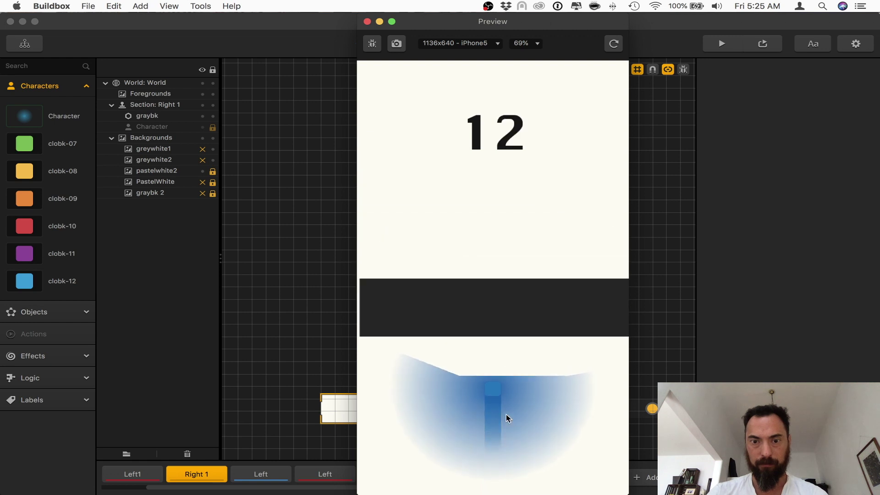
{"action": "left_click", "coordinate": [368, 22]}
Set the X position of the graybk block in section Right 1 back to 1000 and deselect the block
{"action": "left_click", "coordinate": [634, 410]}
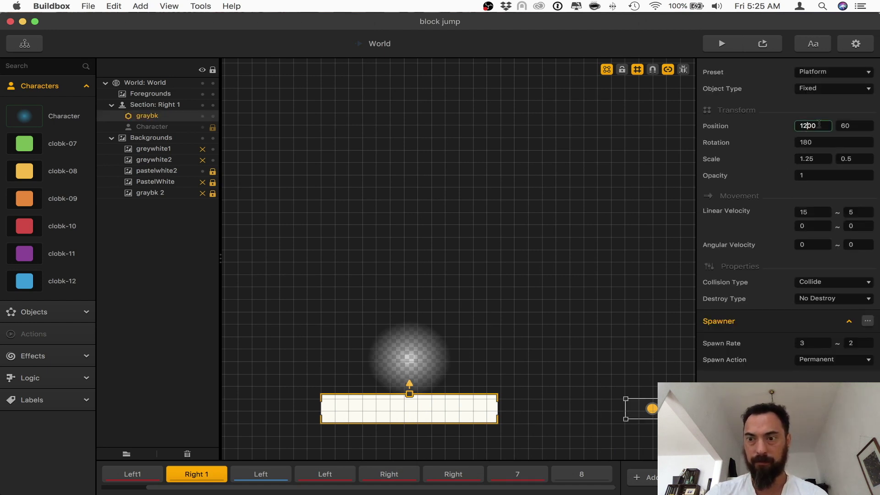
{"action": "type", "text": "0"}
{"action": "key", "text": "Tab"}
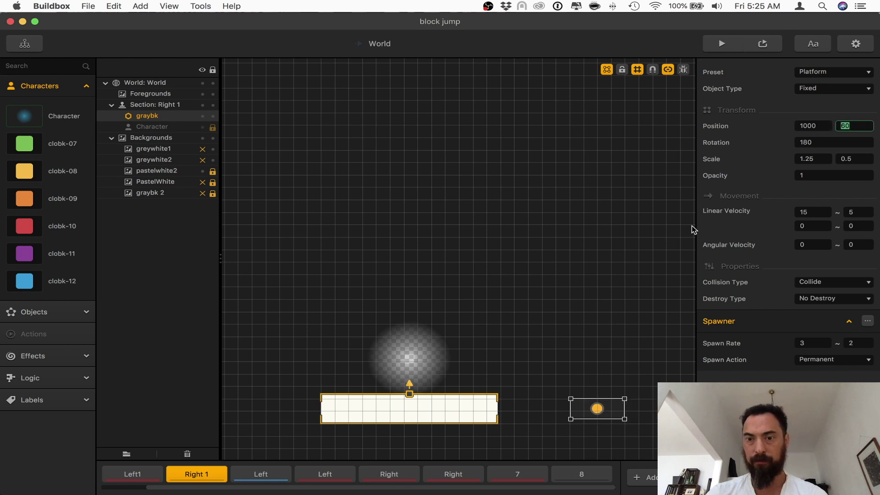
{"action": "left_click", "coordinate": [618, 225]}
Play the game in the preview to test the spawned blocks with the restored position, and close the preview
{"action": "left_click", "coordinate": [722, 44]}
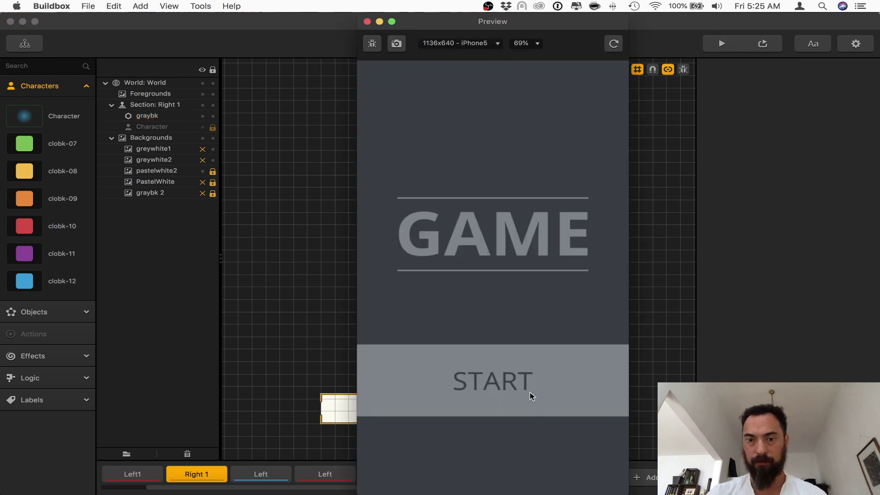
{"action": "left_click", "coordinate": [529, 394]}
{"action": "left_click", "coordinate": [529, 408]}
{"action": "left_click", "coordinate": [529, 408]}
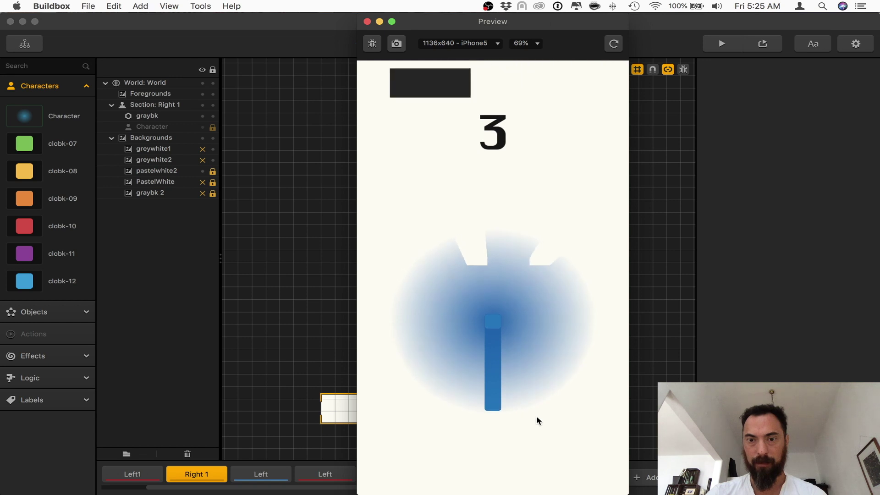
{"action": "left_click", "coordinate": [541, 419]}
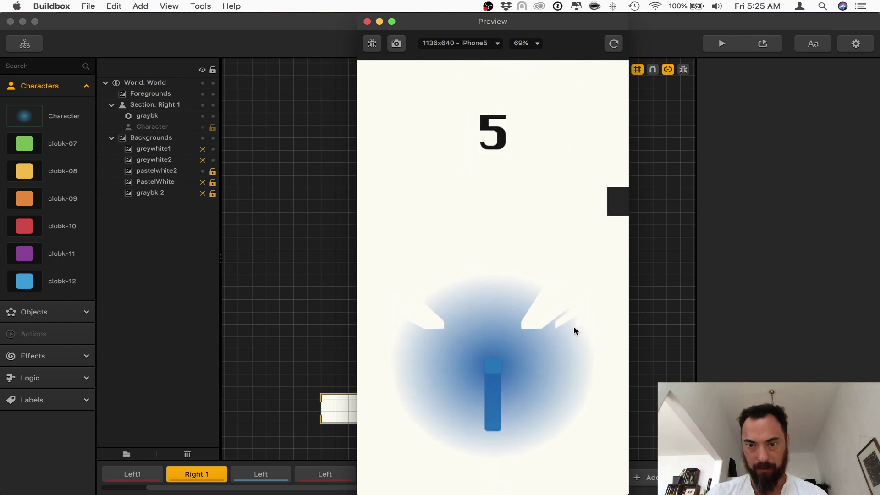
{"action": "left_click", "coordinate": [367, 21]}
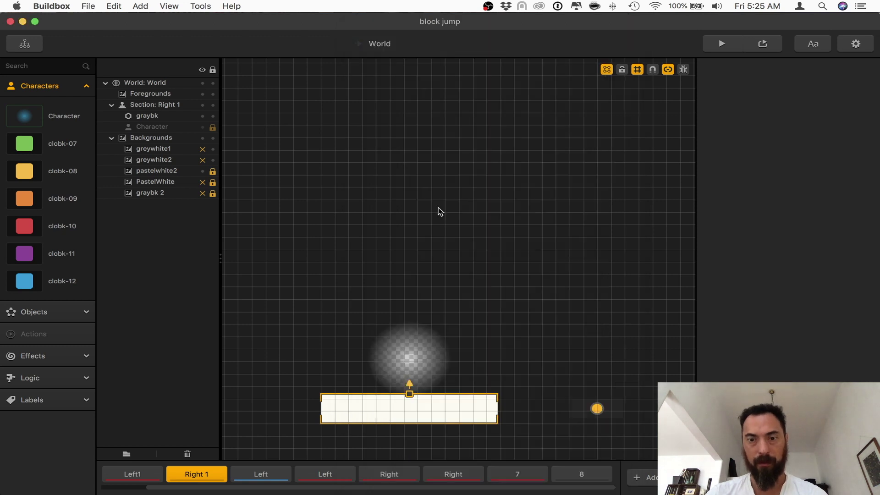
Set the graybk block's Spawn Action to Jumping, test it in the preview, and close the preview
{"action": "left_click", "coordinate": [614, 407]}
{"action": "left_click", "coordinate": [824, 360]}
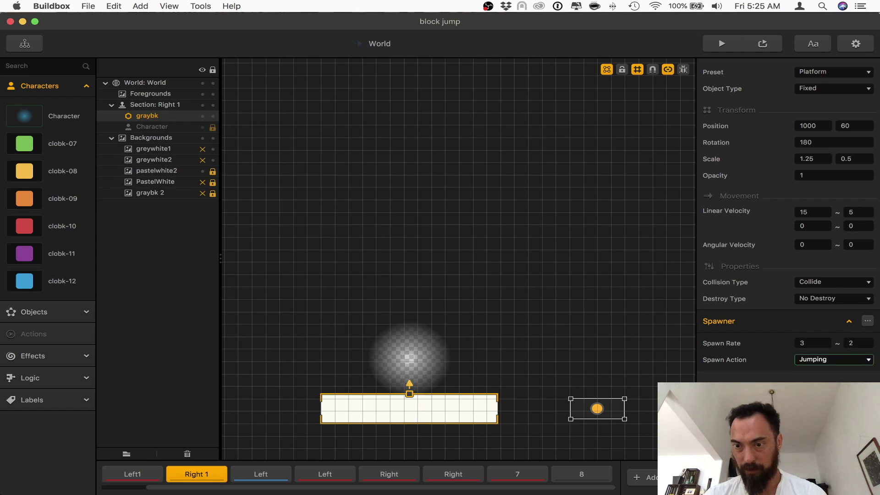
{"action": "left_click", "coordinate": [721, 43]}
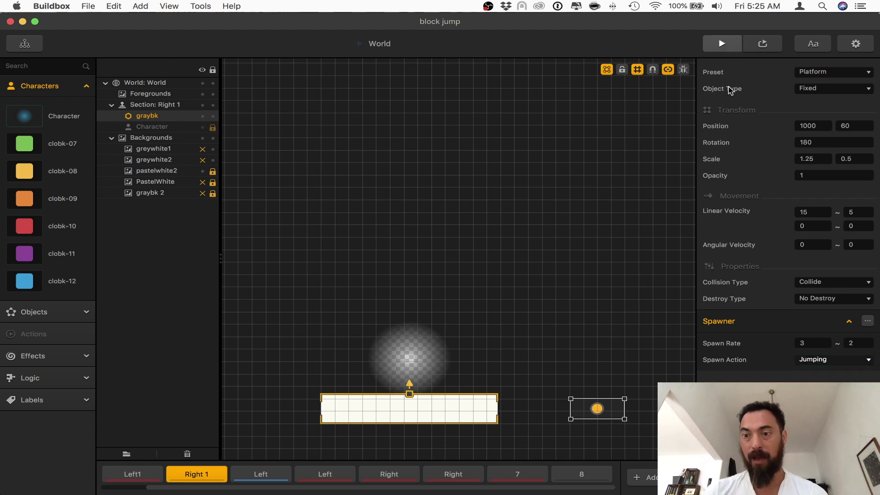
{"action": "left_click", "coordinate": [541, 391]}
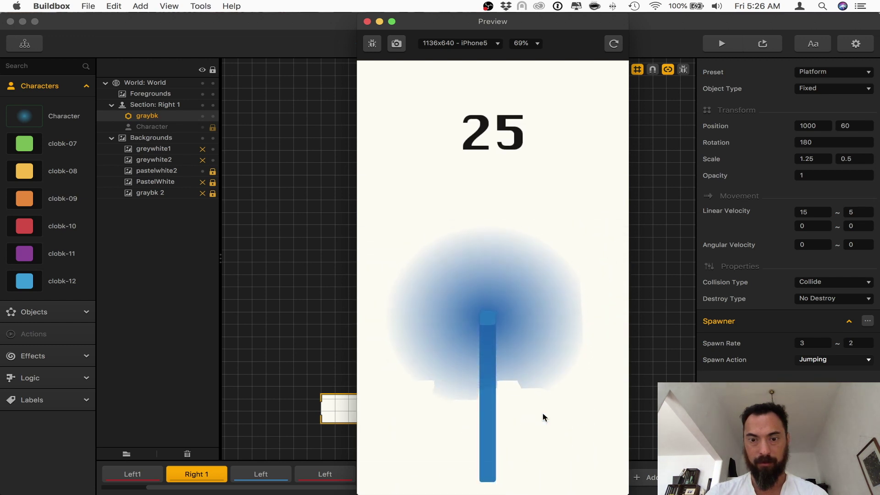
{"action": "key", "text": "Escape"}
Set the graybk block's Spawn Action to Shooting, test it in the preview, and close the preview
{"action": "left_click", "coordinate": [825, 359]}
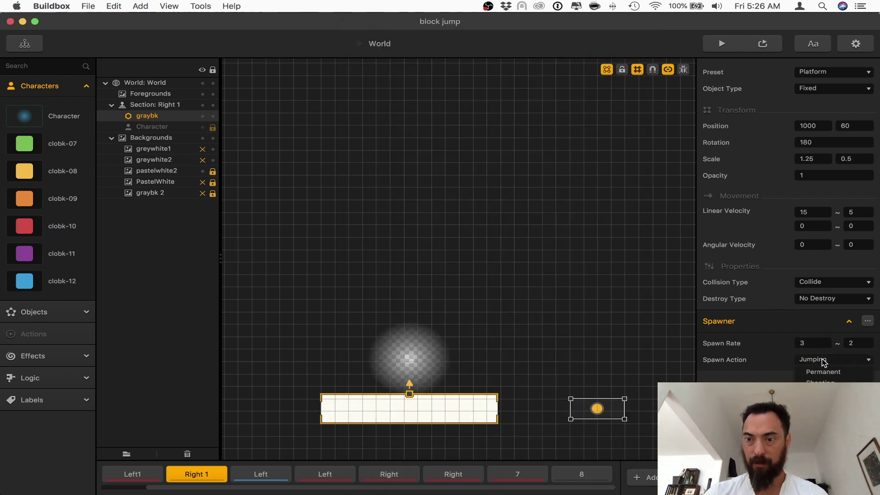
{"action": "left_click", "coordinate": [821, 369]}
{"action": "left_click", "coordinate": [741, 49]}
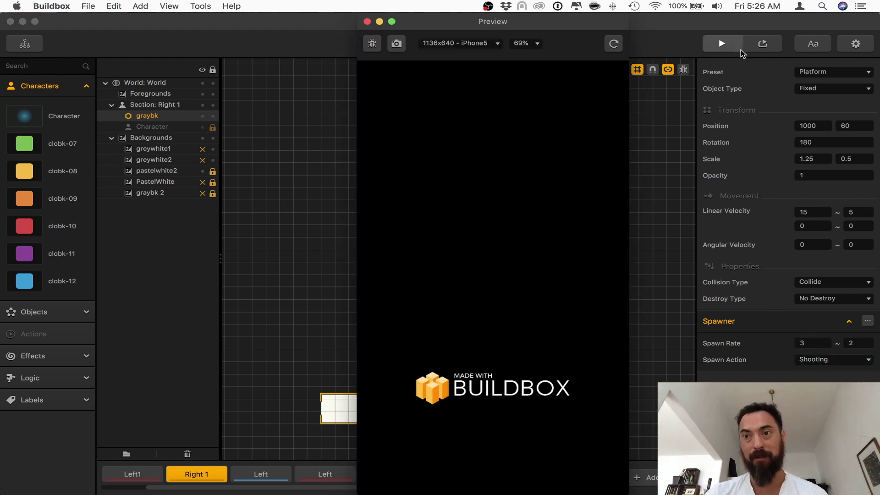
{"action": "left_click", "coordinate": [516, 373]}
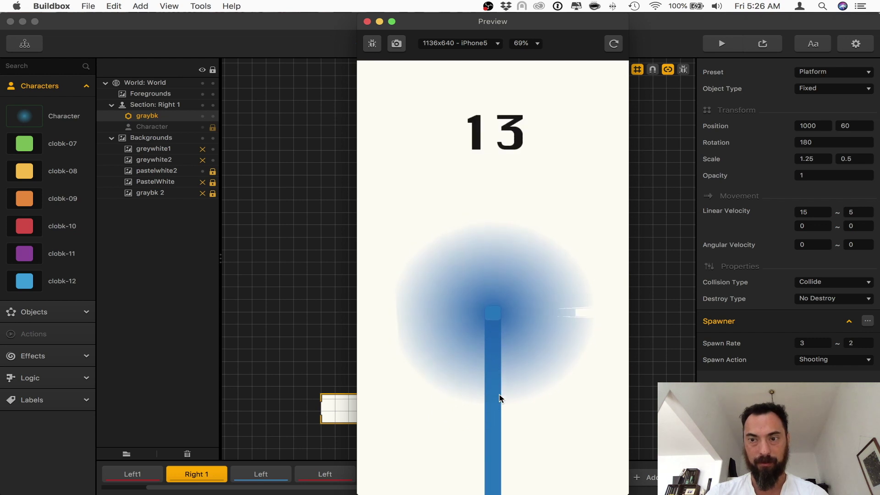
{"action": "key", "text": "super+w"}
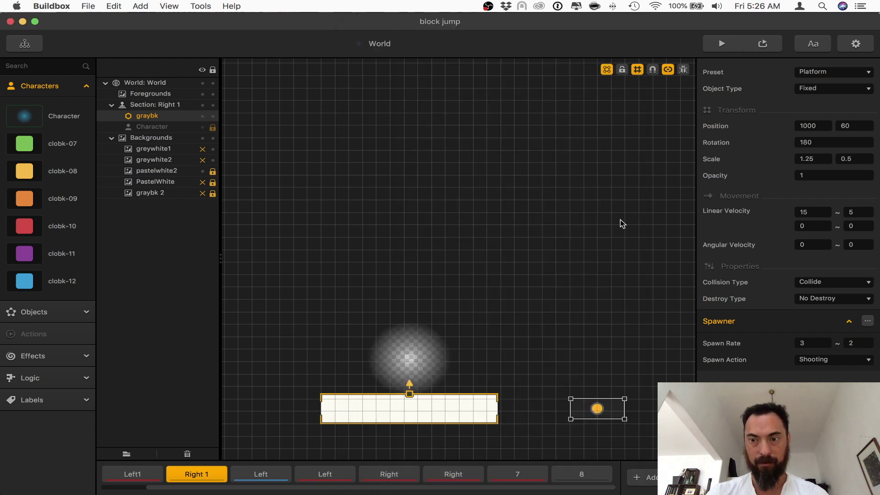
Set the graybk block's Spawn Action back to Permanent and open the Spawner component's options
{"action": "left_click", "coordinate": [820, 372]}
{"action": "left_click", "coordinate": [868, 321]}
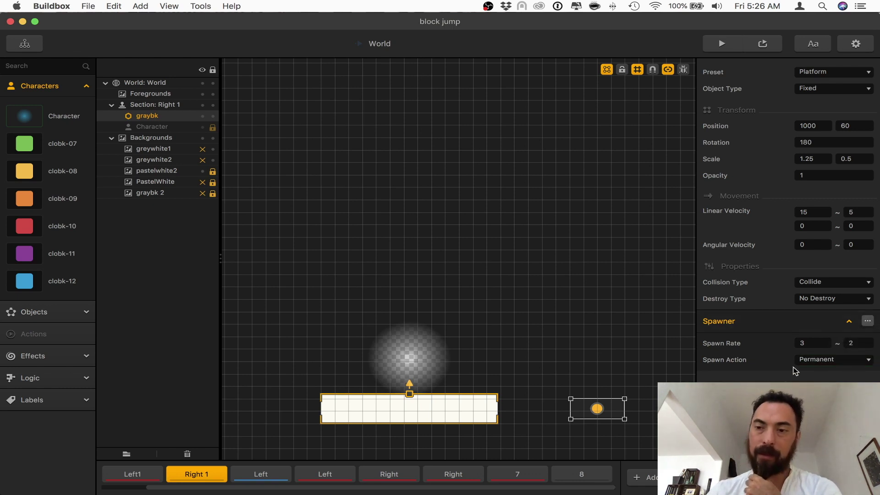
{"action": "left_click", "coordinate": [868, 321]}
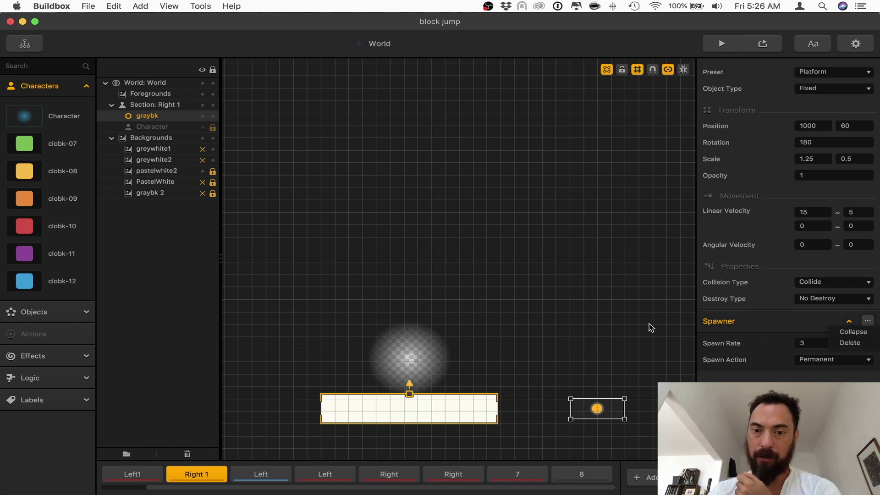
Check the block settings in the second Left section, and duplicate the first Left section and section Right 1
{"action": "left_click", "coordinate": [325, 474]}
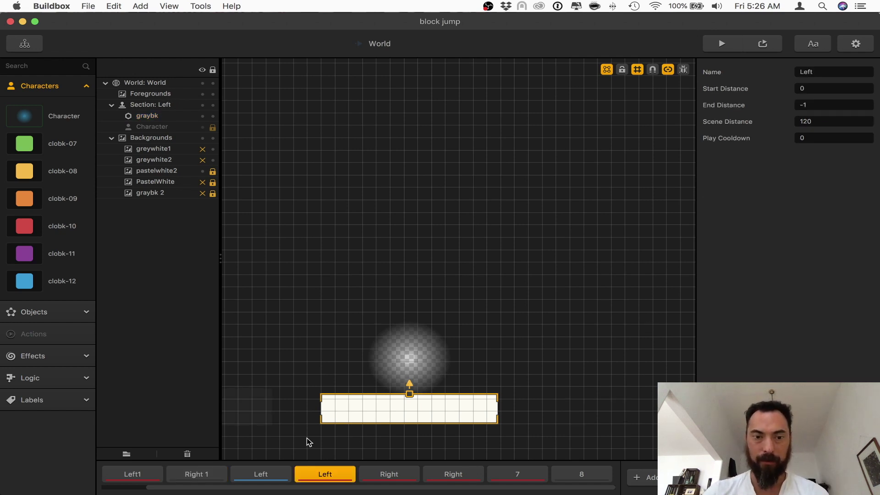
{"action": "left_click", "coordinate": [268, 413]}
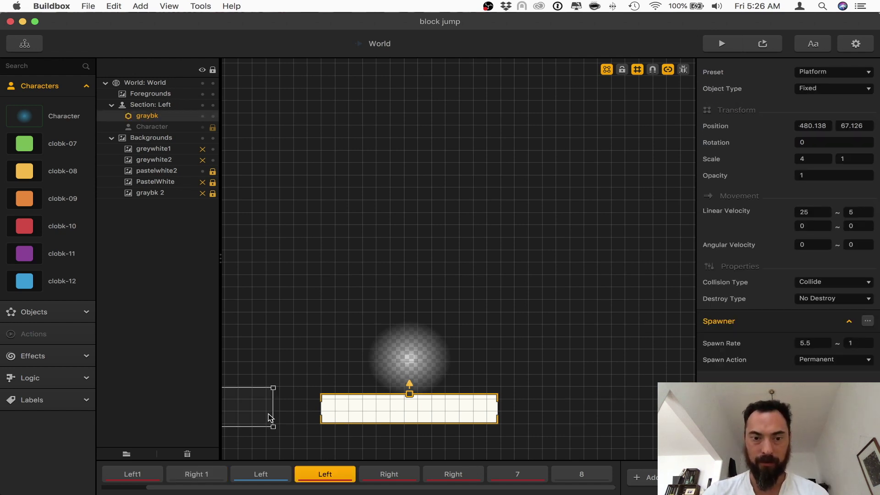
{"action": "left_click", "coordinate": [271, 475]}
{"action": "key", "text": "super+d"}
{"action": "left_click", "coordinate": [202, 472]}
{"action": "key", "text": "super+d"}
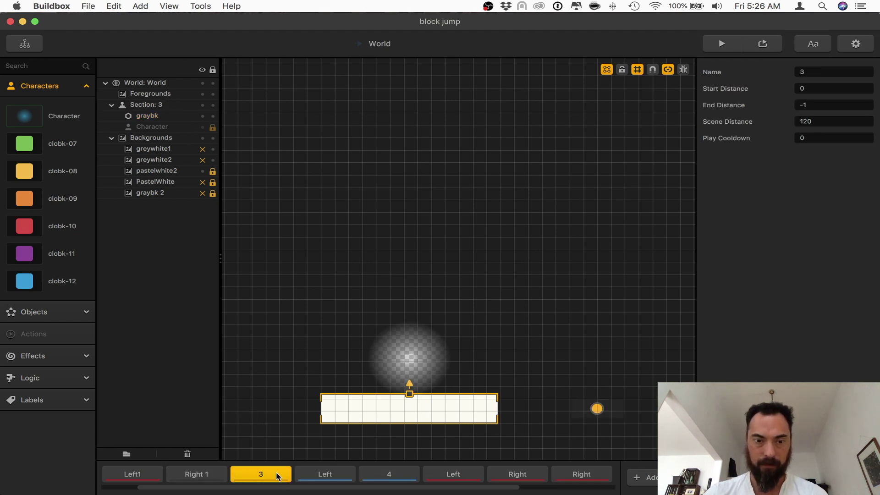
Look through the duplicated sections and move section 3 between the first Left section and section 4
{"action": "left_click", "coordinate": [316, 479]}
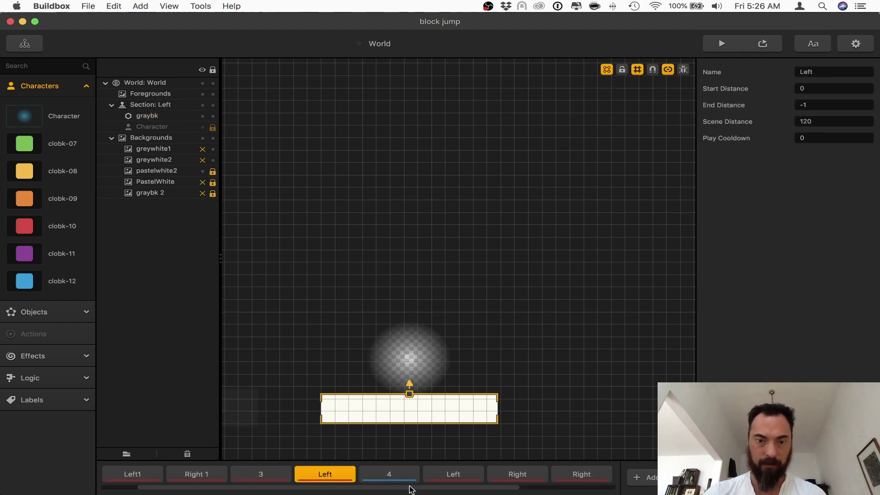
{"action": "left_click", "coordinate": [403, 479]}
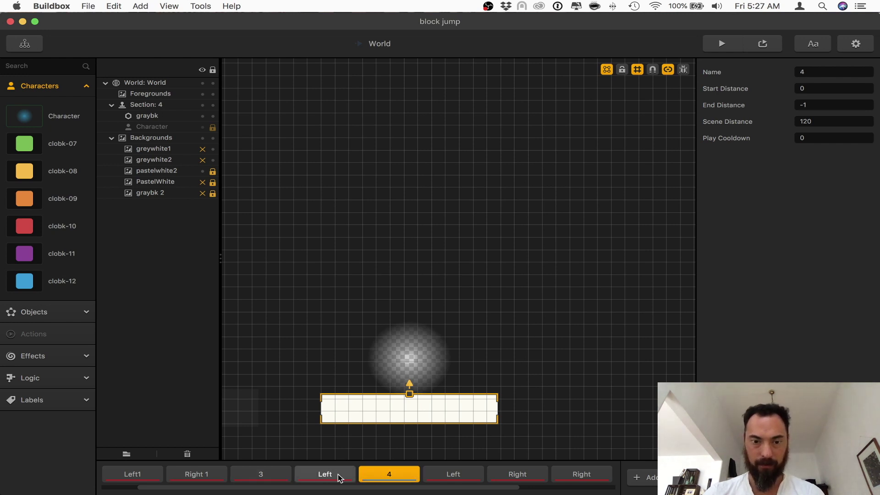
{"action": "left_click", "coordinate": [286, 477]}
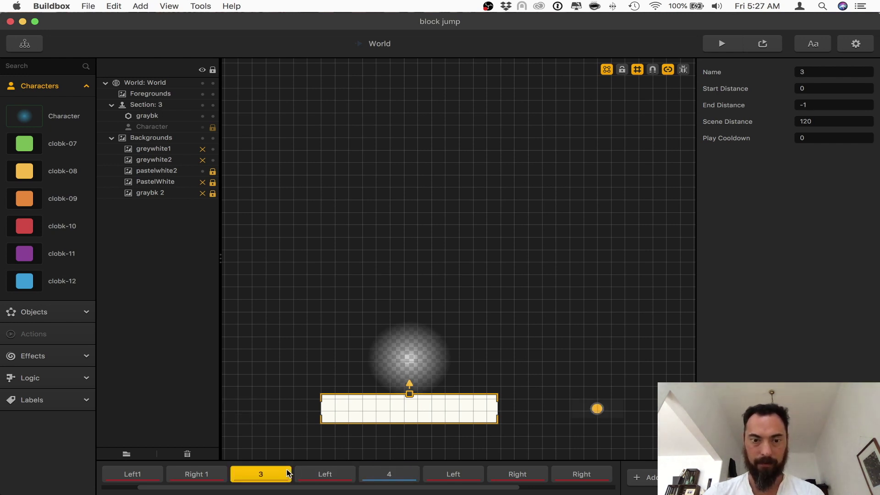
{"action": "left_click", "coordinate": [580, 396]}
{"action": "left_click_drag", "start_coordinate": [265, 477], "coordinate": [383, 478]}
Delete the Spawner component from the graybk blocks in sections 3 and 4
{"action": "left_click_drag", "start_coordinate": [587, 436], "coordinate": [587, 436]}
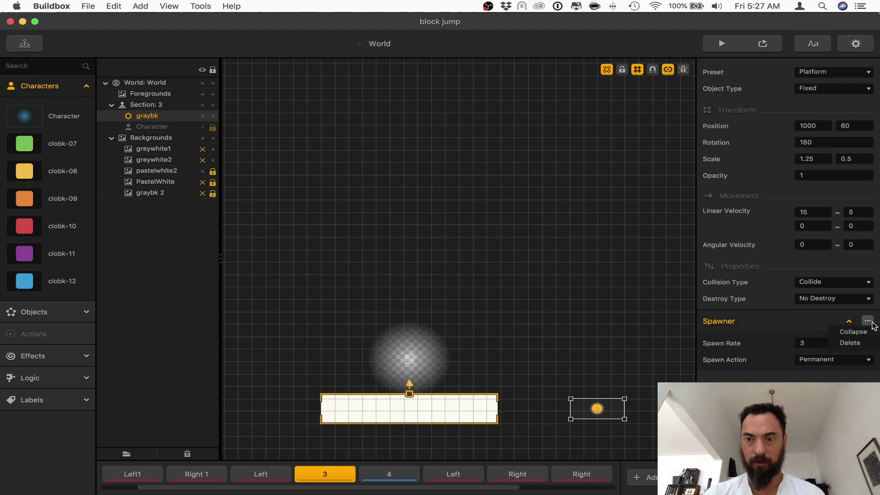
{"action": "left_click", "coordinate": [850, 343]}
{"action": "left_click", "coordinate": [372, 474]}
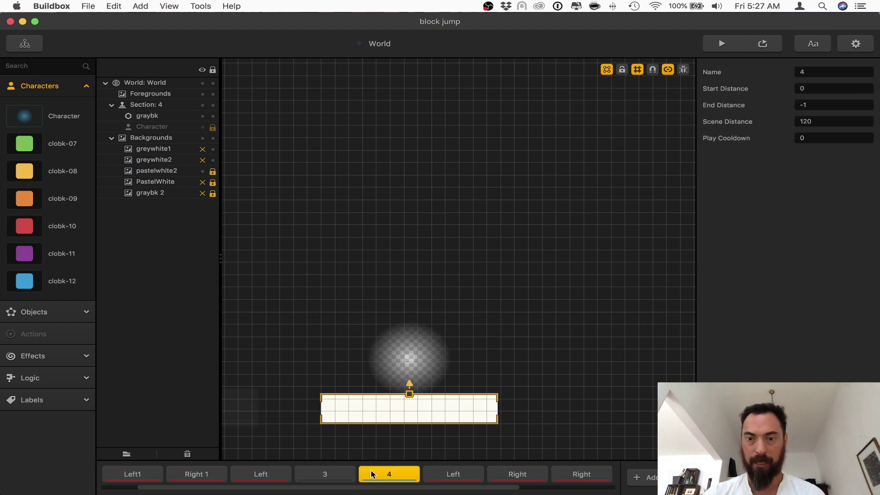
{"action": "left_click", "coordinate": [248, 411]}
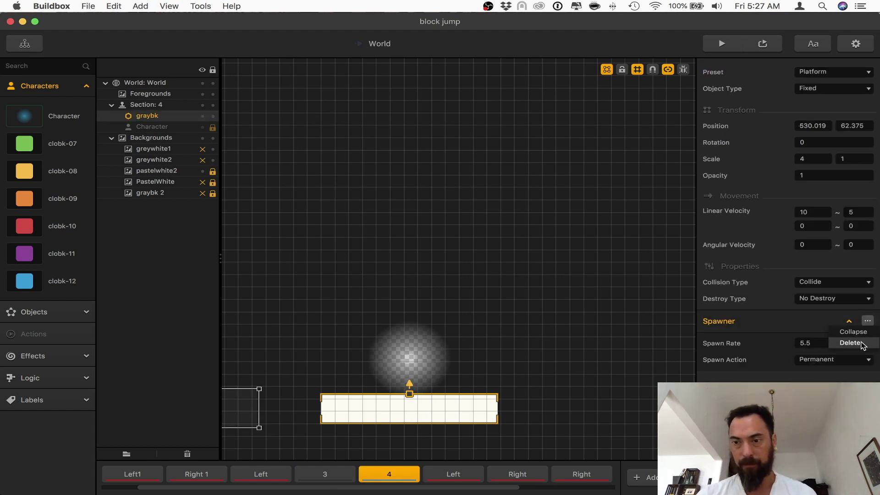
{"action": "left_click", "coordinate": [862, 344]}
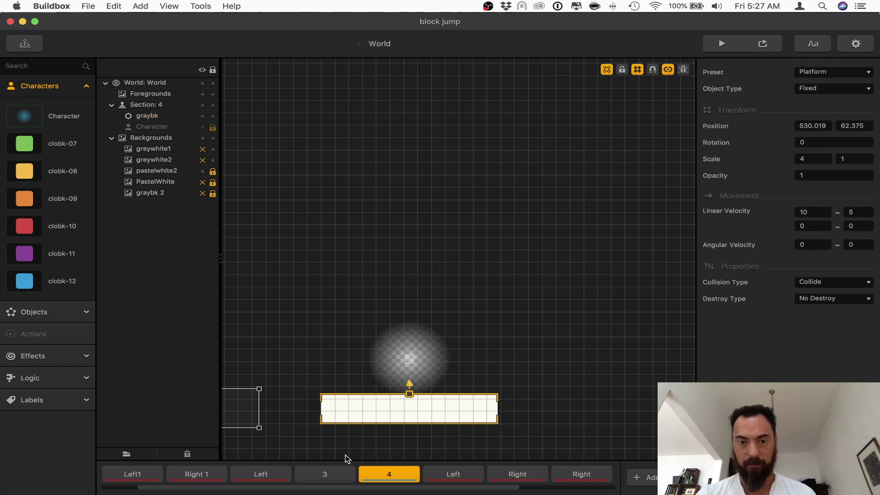
Add a Distance Based Wake Up with a Wakeup Distance of 100 to section 4's graybk block and move it to X about 302
{"action": "left_click", "coordinate": [257, 406]}
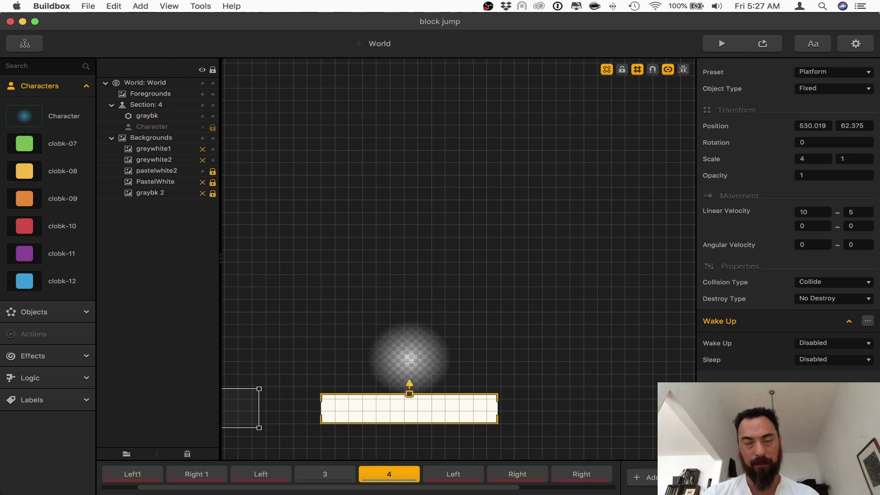
{"action": "left_click", "coordinate": [824, 343]}
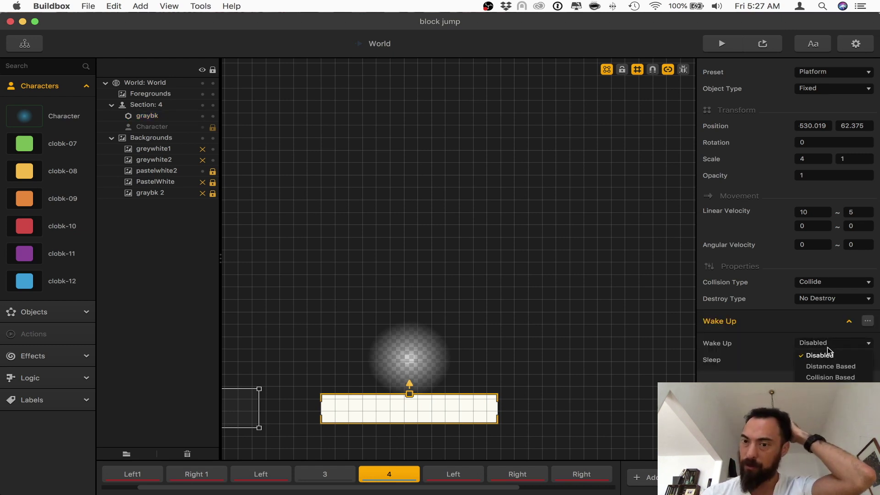
{"action": "left_click", "coordinate": [827, 367]}
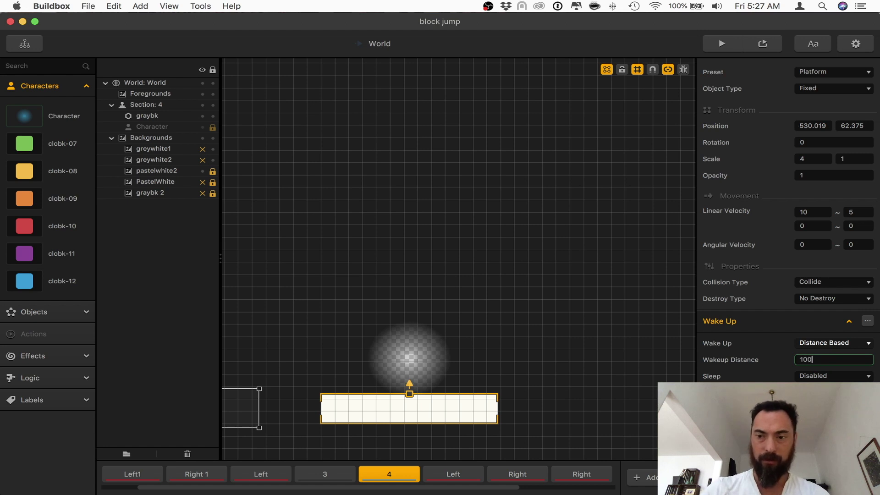
{"action": "left_click_drag", "start_coordinate": [250, 417], "coordinate": [313, 410]}
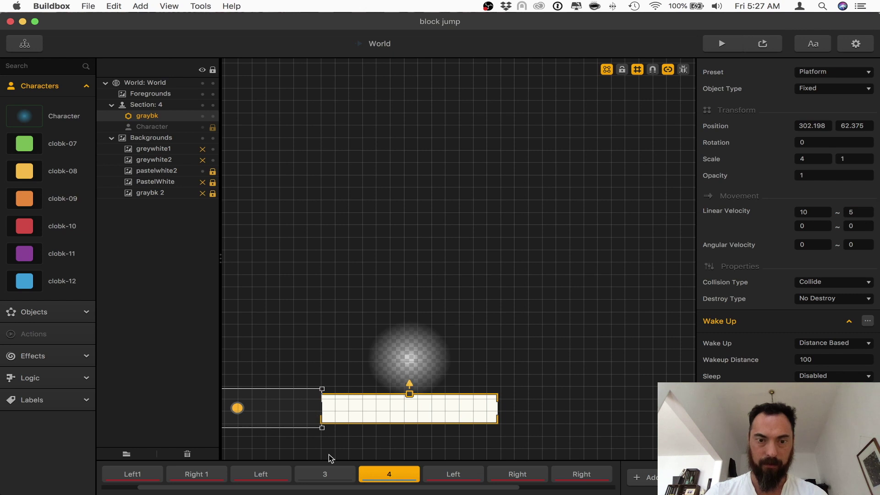
Move section 3's graybk block to X about 735 and give it a Distance Based Wake Up with a Wakeup Distance of 100
{"action": "left_click", "coordinate": [325, 474]}
{"action": "left_click_drag", "start_coordinate": [584, 416], "coordinate": [512, 417]}
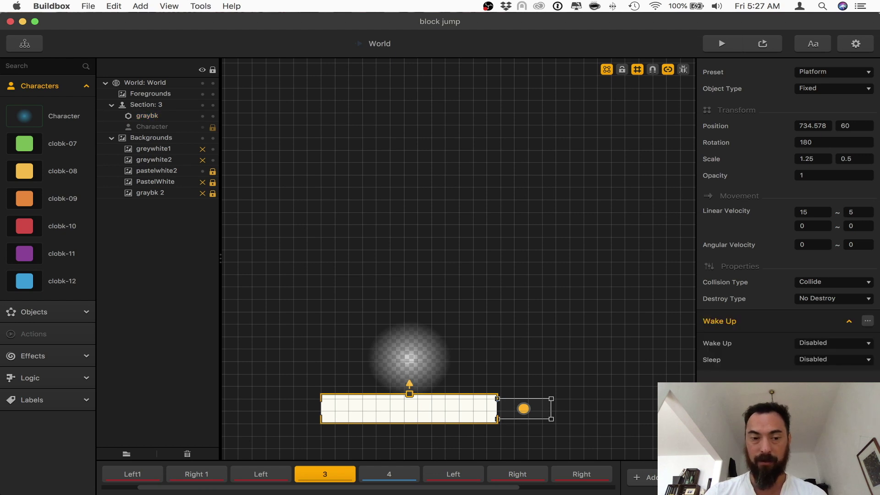
{"action": "left_click", "coordinate": [837, 344]}
{"action": "left_click", "coordinate": [830, 366]}
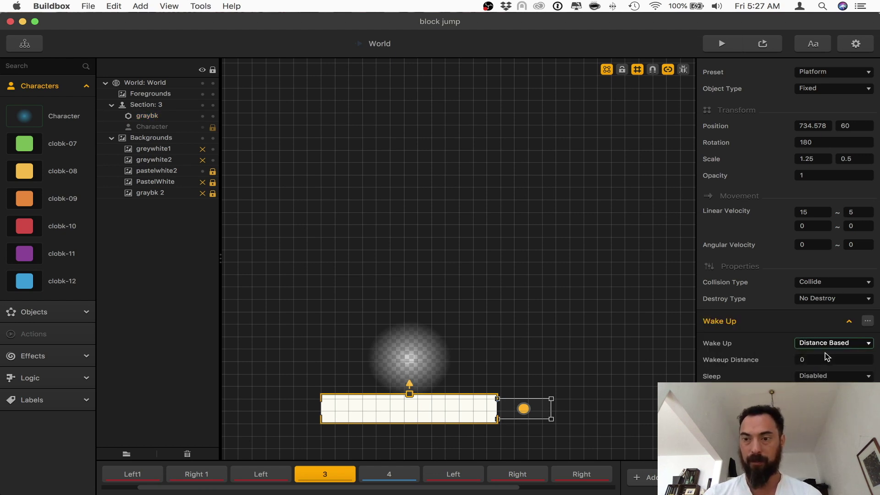
{"action": "left_click", "coordinate": [825, 360]}
{"action": "type", "text": "100"}
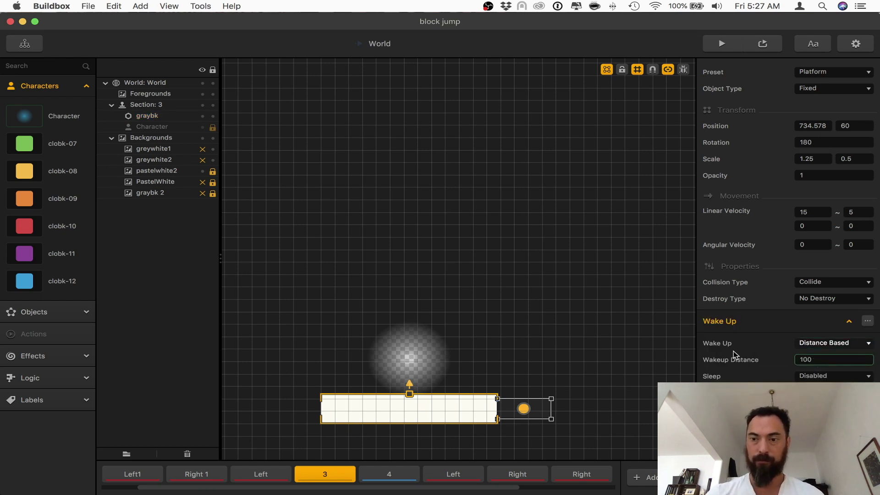
{"action": "left_click", "coordinate": [601, 355]}
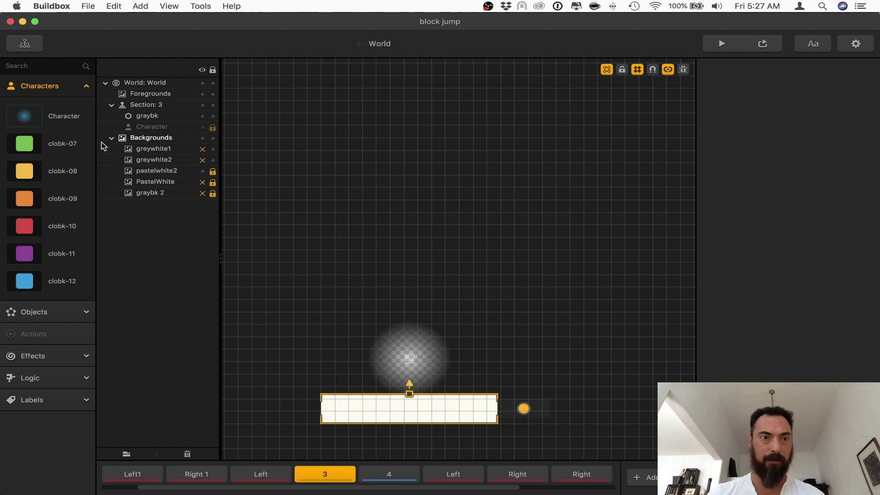
Add a Transform logic object left of section 3's platform and stretch it to about 1.9 by 1.03 scale so it meets the edge
{"action": "left_click", "coordinate": [57, 404]}
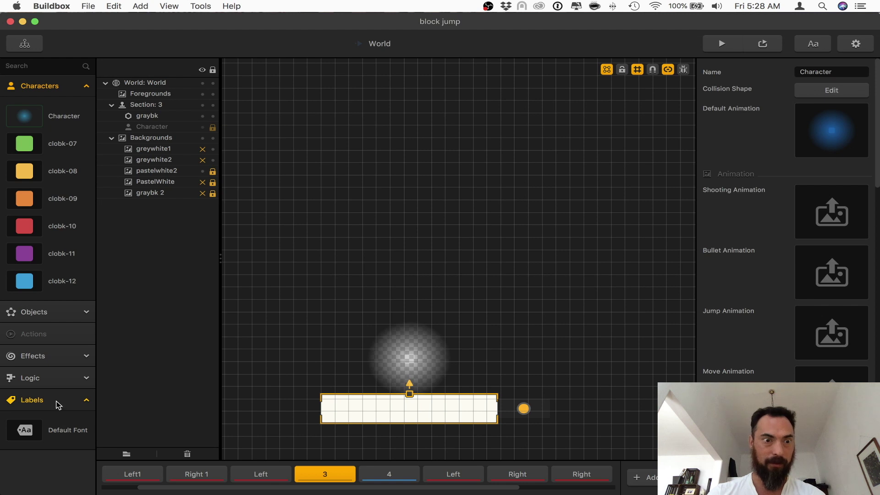
{"action": "left_click", "coordinate": [53, 313]}
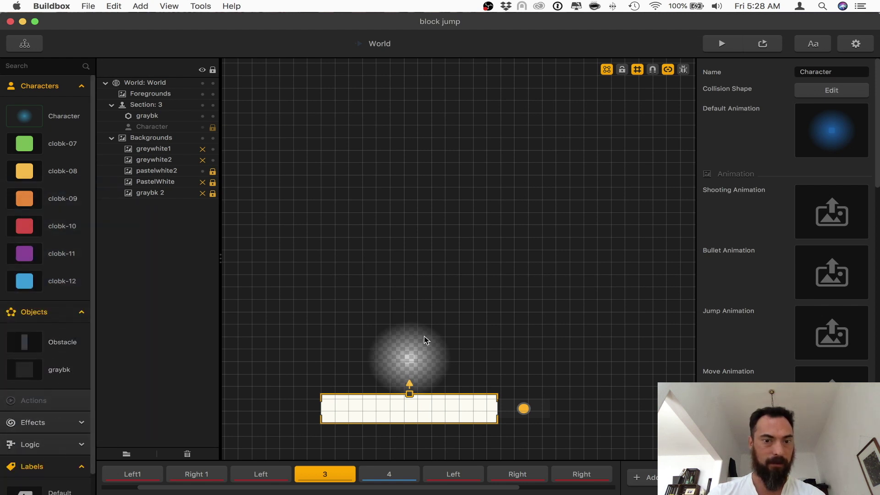
{"action": "left_click", "coordinate": [60, 443]}
{"action": "scroll", "coordinate": [62, 436], "scroll_direction": "down", "scroll_amount": 1}
{"action": "left_click_drag", "start_coordinate": [63, 434], "coordinate": [297, 407]}
{"action": "scroll", "coordinate": [309, 407], "scroll_direction": "down", "scroll_amount": 1}
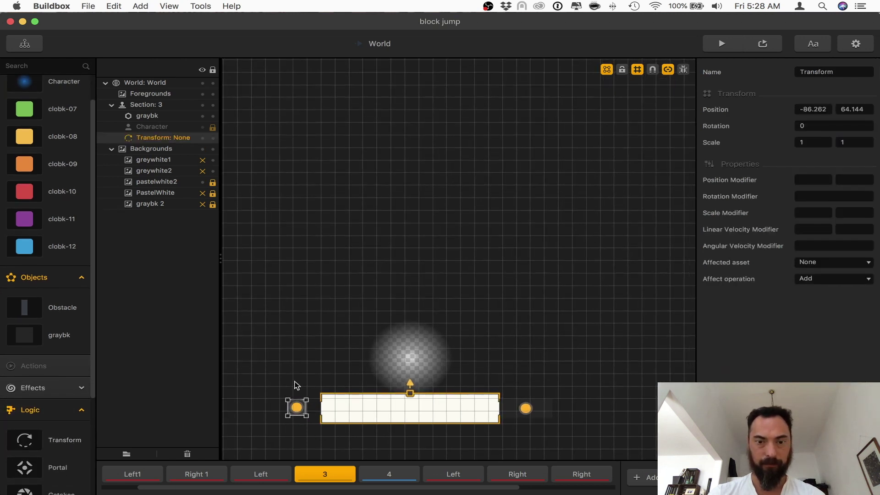
{"action": "left_click", "coordinate": [273, 391]}
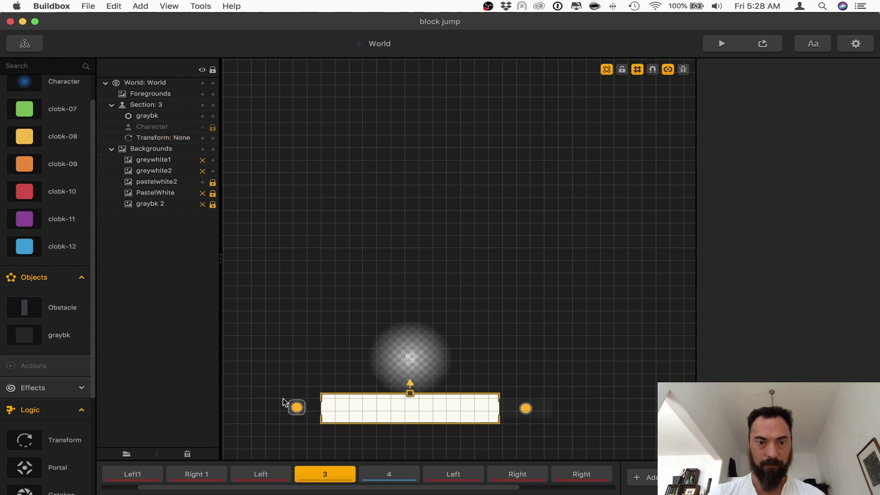
{"action": "left_click_drag", "start_coordinate": [282, 397], "coordinate": [329, 411]}
{"action": "scroll", "coordinate": [296, 423], "scroll_direction": "up", "scroll_amount": 4}
Make the Transform affect graybk with the Multiply operation and a horizontal Linear Velocity Modifier of -1
{"action": "left_click", "coordinate": [829, 260]}
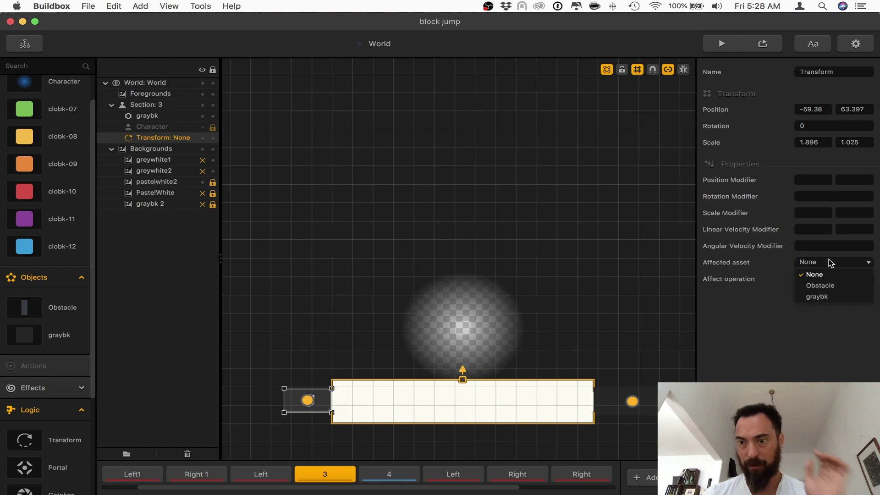
{"action": "left_click", "coordinate": [830, 298]}
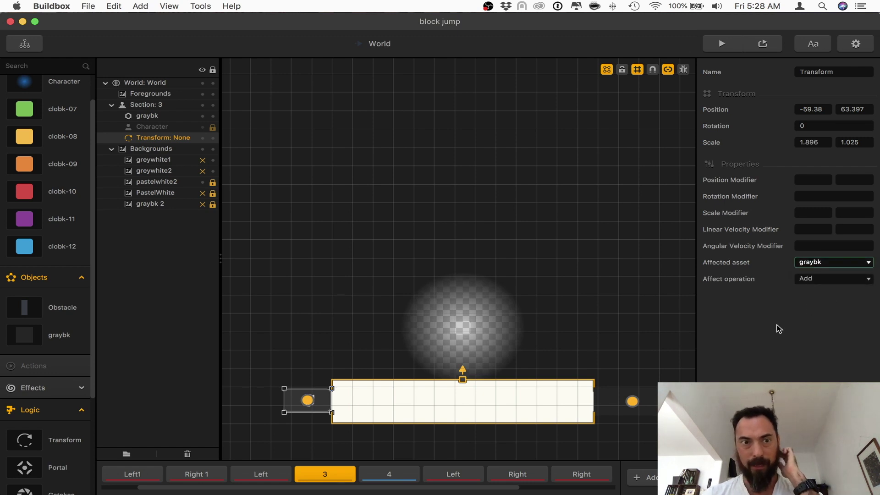
{"action": "left_click", "coordinate": [652, 411]}
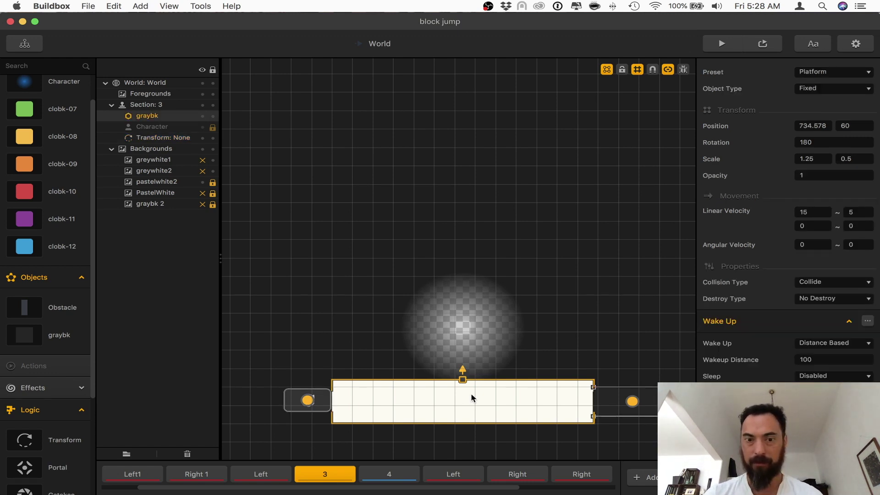
{"action": "left_click", "coordinate": [330, 402]}
{"action": "left_click", "coordinate": [861, 275]}
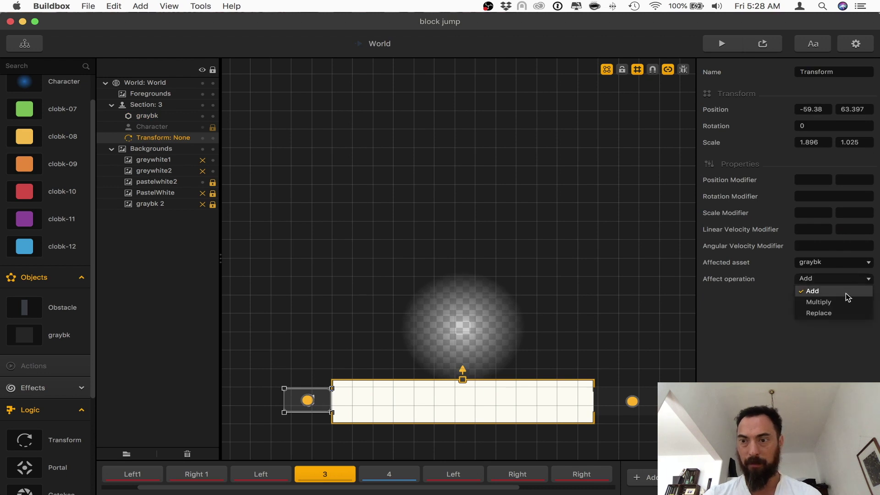
{"action": "left_click", "coordinate": [845, 300]}
{"action": "left_click", "coordinate": [825, 229]}
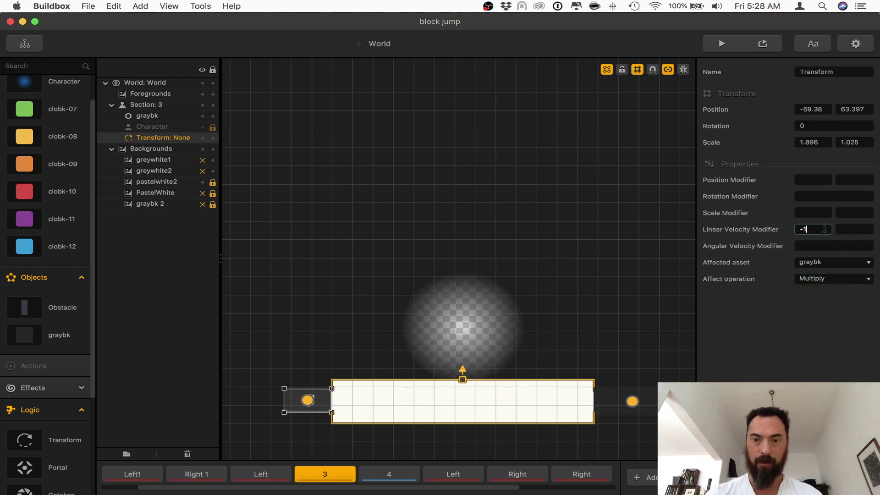
{"action": "key", "text": "Tab"}
{"action": "left_click", "coordinate": [382, 340]}
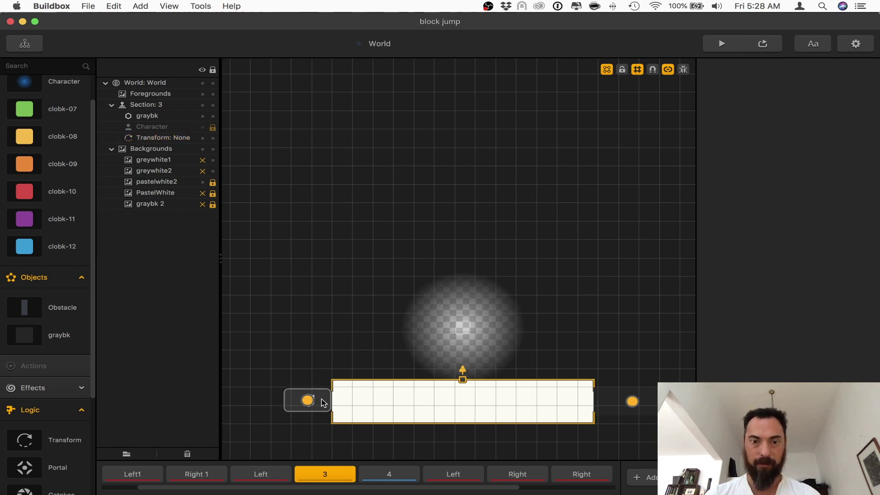
Duplicate the Transform to X about 909 on the platform's other side, and copy both Transforms into section 4
{"action": "left_click_drag", "start_coordinate": [324, 403], "coordinate": [678, 416], "text": "alt"}
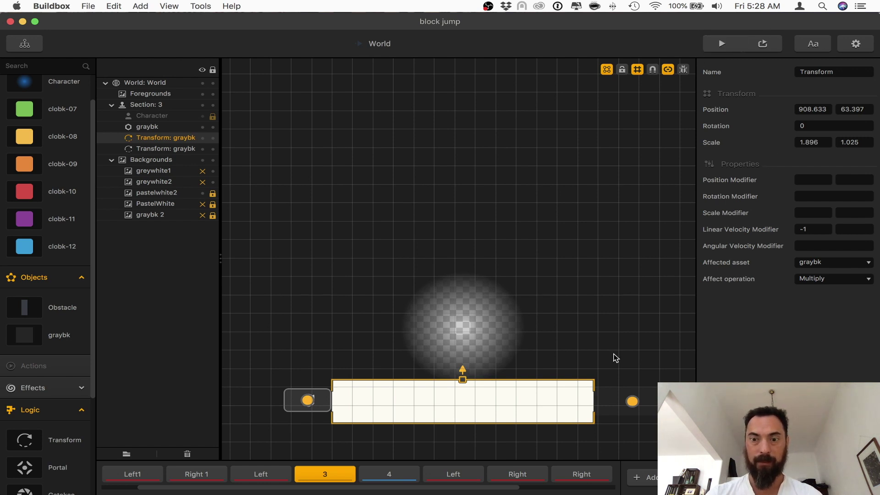
{"action": "left_click", "coordinate": [315, 411], "text": "shift"}
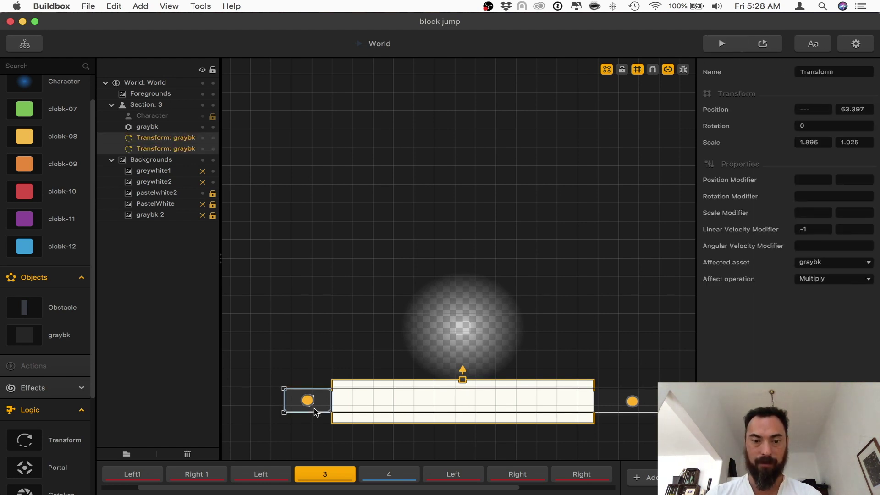
{"action": "left_click", "coordinate": [384, 477]}
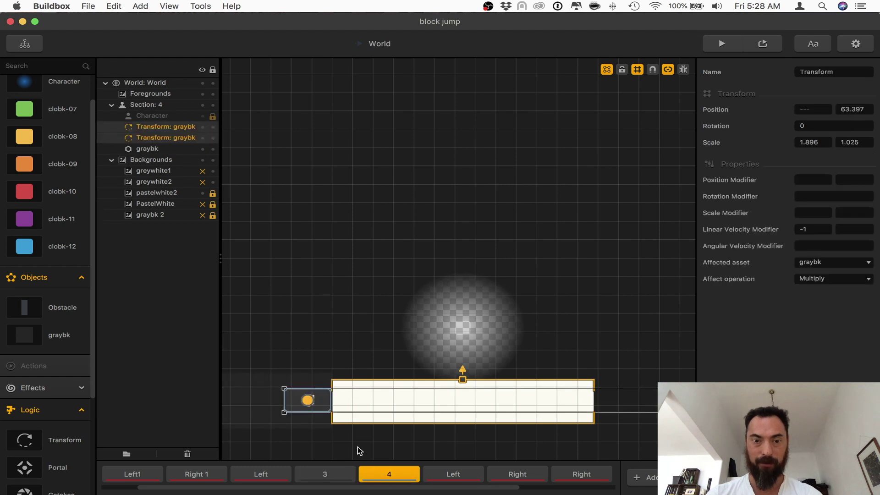
In section 4, move the Transform beside the platform to the far left side of the graybk block
{"action": "scroll", "coordinate": [322, 425], "scroll_direction": "down", "scroll_amount": 2}
{"action": "left_click_drag", "start_coordinate": [322, 442], "coordinate": [522, 422]}
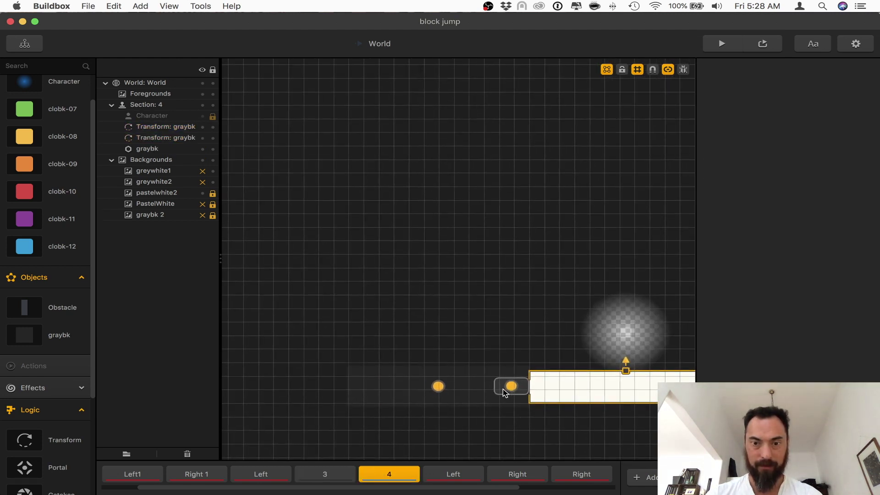
{"action": "left_click_drag", "start_coordinate": [504, 393], "coordinate": [315, 390]}
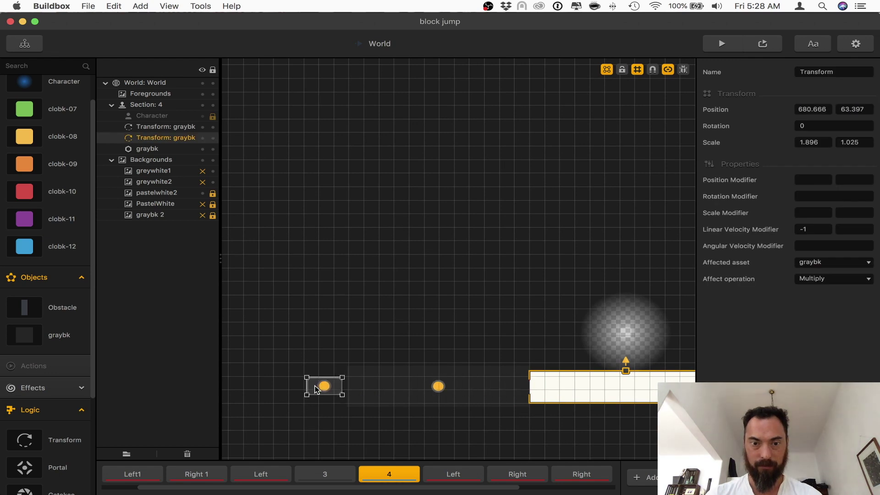
Play-test the game in the preview to check how the Transforms affect the blocks, and close the preview
{"action": "left_click", "coordinate": [722, 43]}
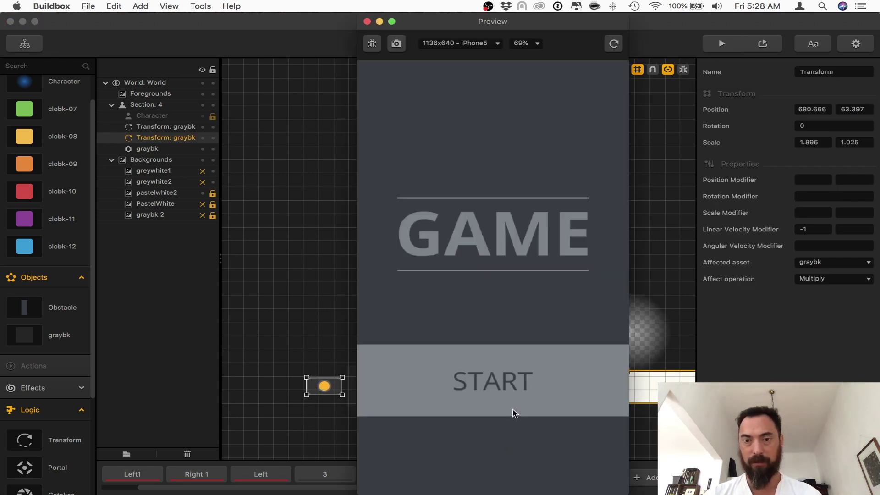
{"action": "left_click", "coordinate": [514, 411]}
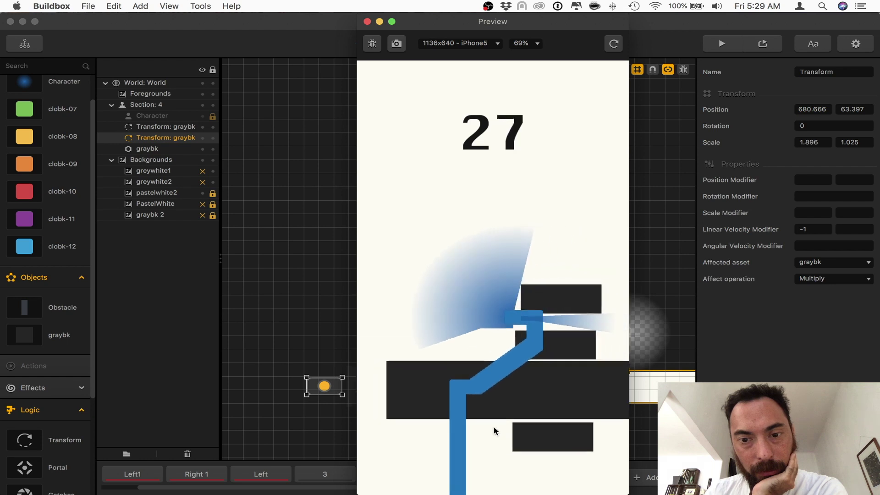
{"action": "left_click", "coordinate": [367, 22]}
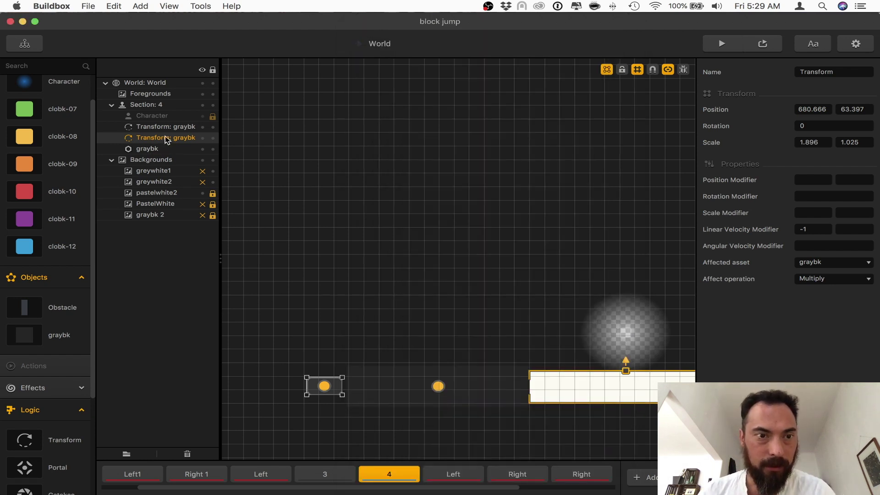
Move the Character below the graybk block and both Transforms in the object order of sections 4 and 3
{"action": "left_click_drag", "start_coordinate": [164, 117], "coordinate": [153, 154]}
{"action": "left_click", "coordinate": [328, 474]}
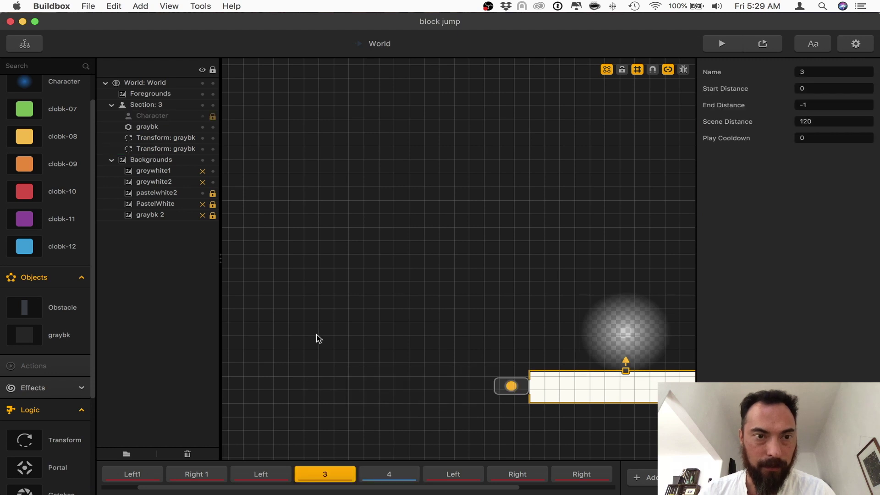
{"action": "left_click_drag", "start_coordinate": [152, 115], "coordinate": [158, 149]}
Preview the game again to check the block movement with the reordered sections
{"action": "left_click", "coordinate": [718, 45]}
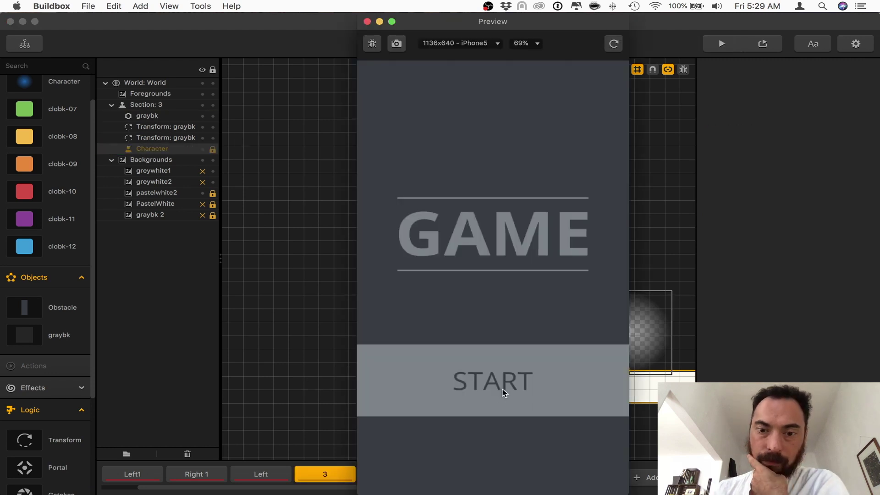
{"action": "left_click", "coordinate": [504, 393]}
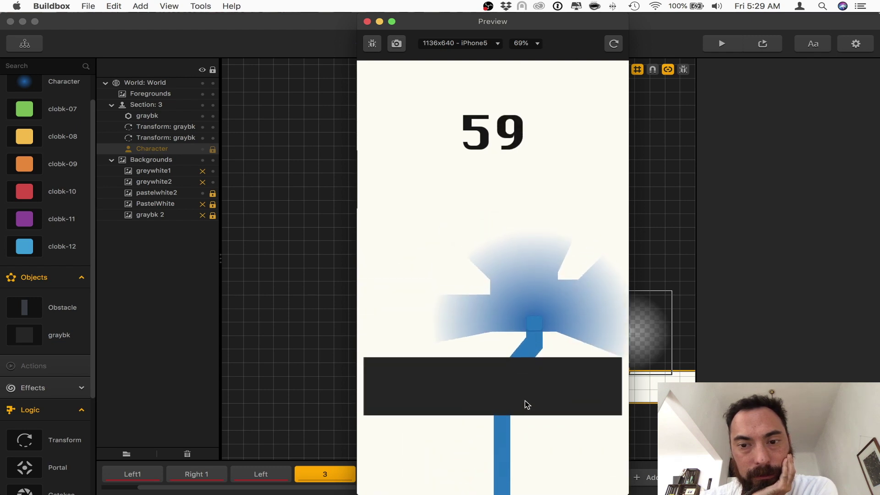
Close the game preview and examine the graybk block's properties and Spawner options in section Left1
{"action": "left_click", "coordinate": [367, 22]}
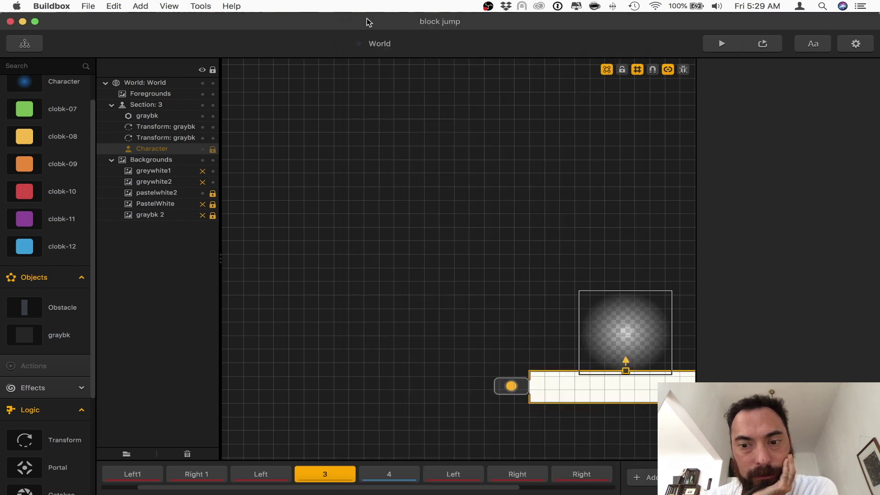
{"action": "left_click", "coordinate": [265, 475]}
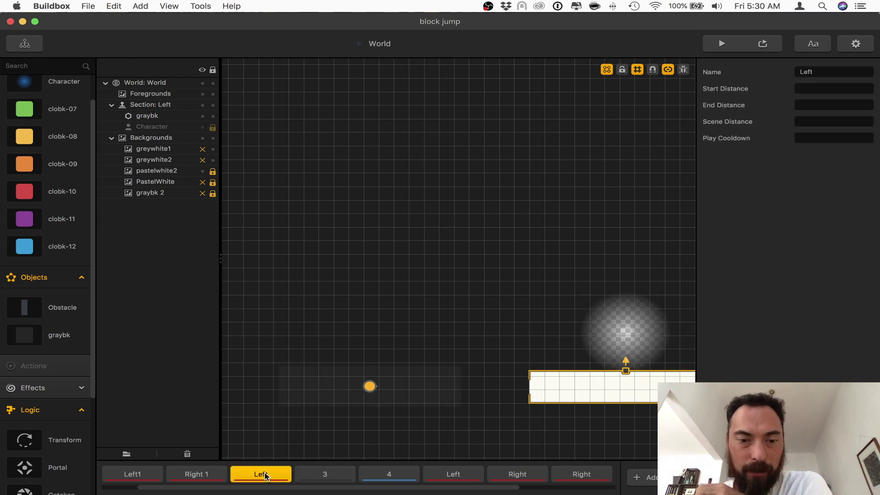
{"action": "left_click", "coordinate": [133, 475]}
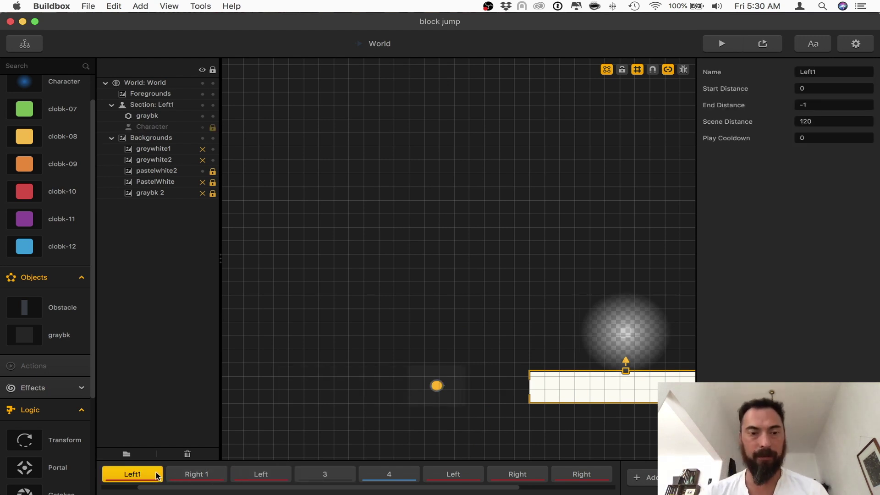
{"action": "scroll", "coordinate": [160, 476], "scroll_direction": "left", "scroll_amount": 2}
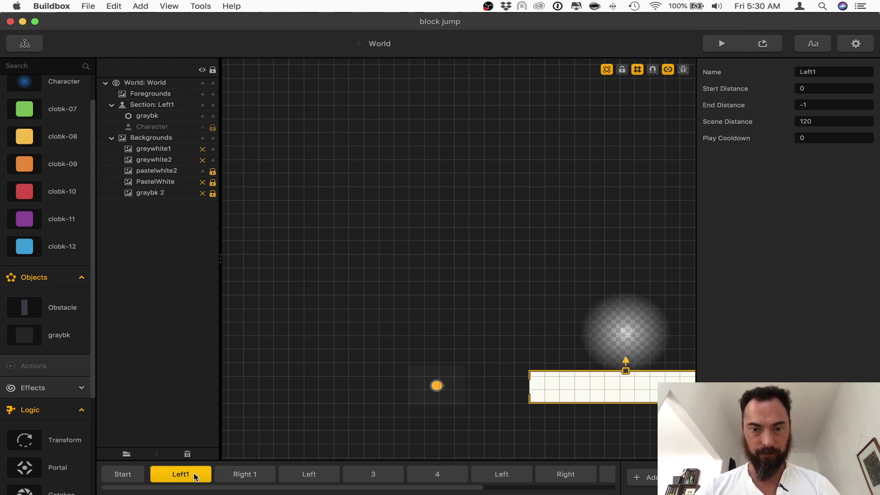
{"action": "left_click", "coordinate": [176, 119]}
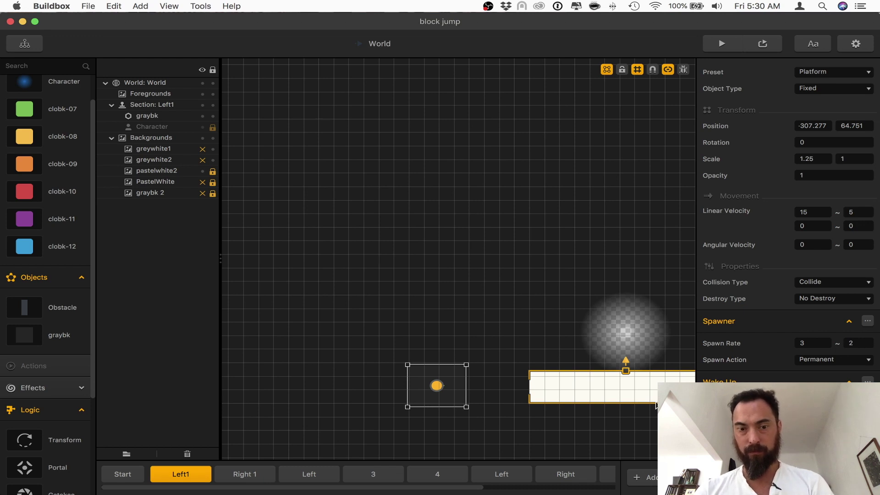
{"action": "left_click", "coordinate": [868, 320]}
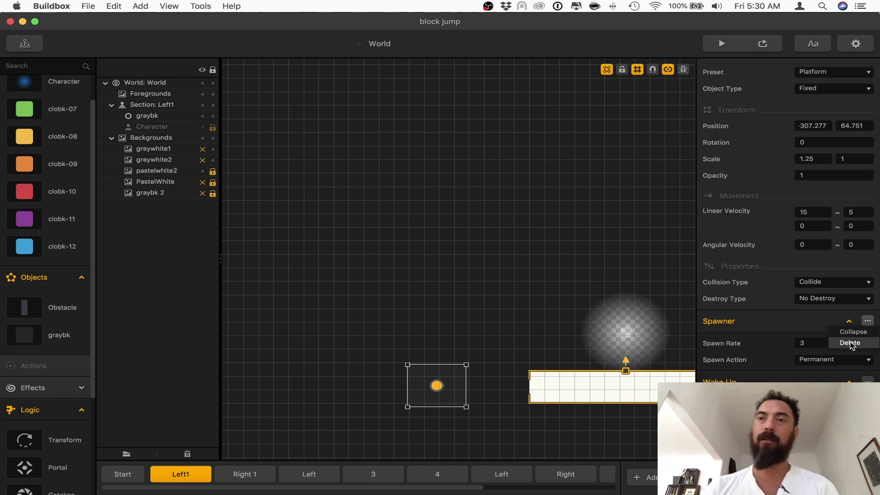
{"action": "left_click", "coordinate": [518, 281]}
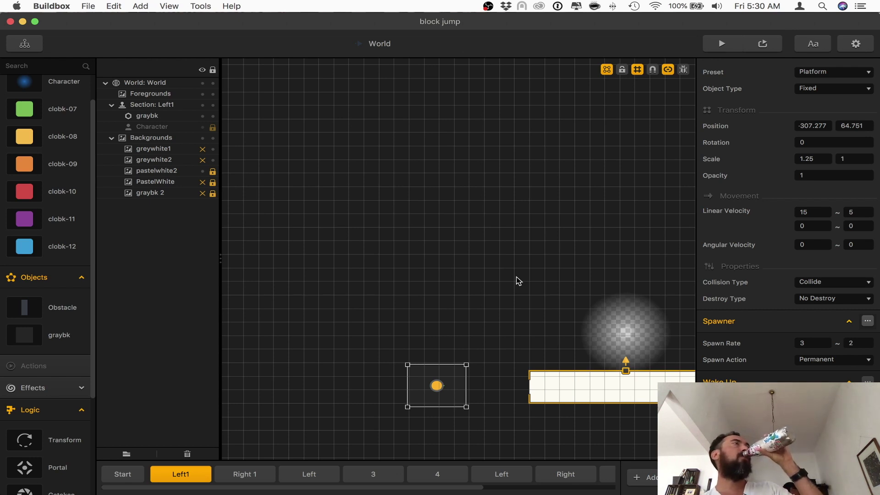
{"action": "left_click", "coordinate": [867, 322]}
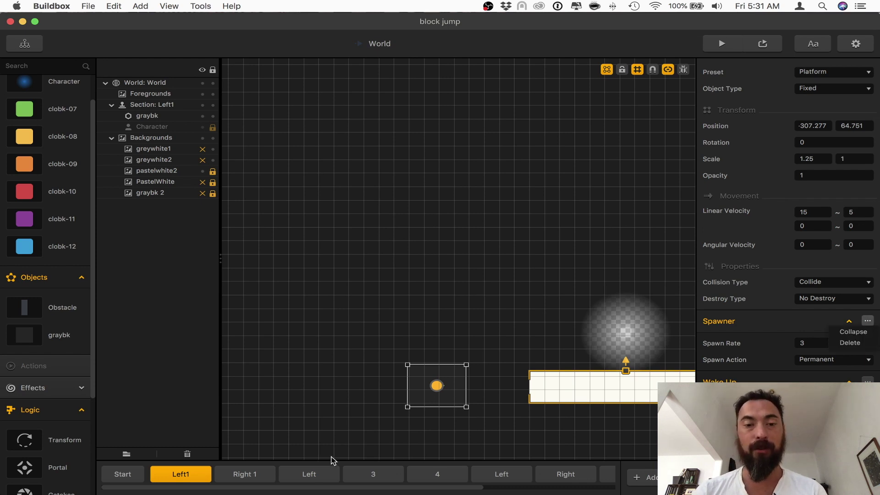
In section 4, set the horizontal linear velocity modifier of the graybk transform left of the white play area to -1.25
{"action": "left_click", "coordinate": [424, 478]}
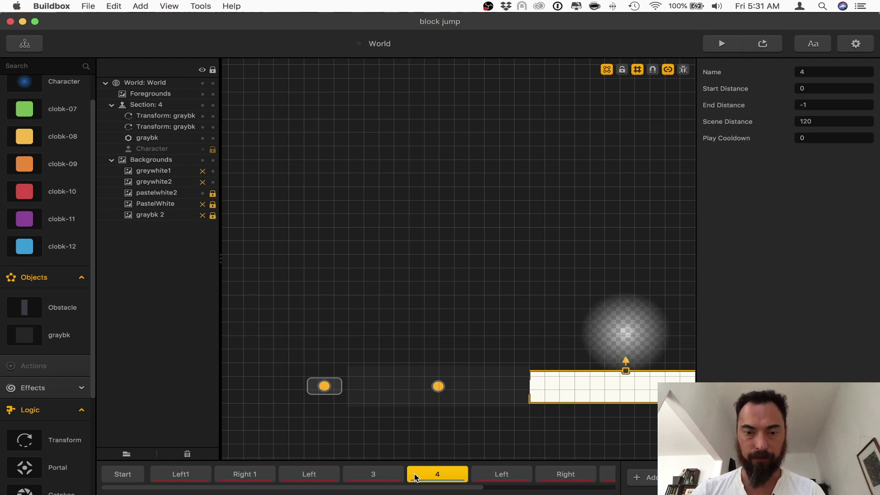
{"action": "left_click", "coordinate": [380, 478]}
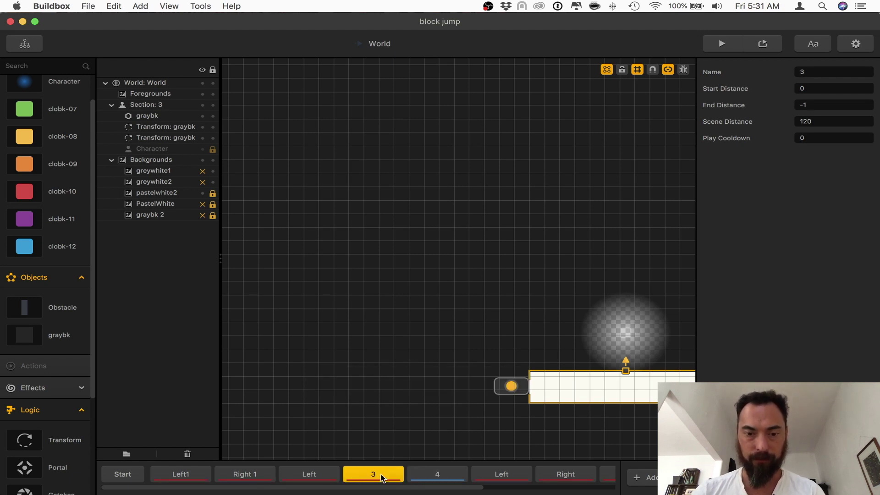
{"action": "left_click", "coordinate": [438, 474]}
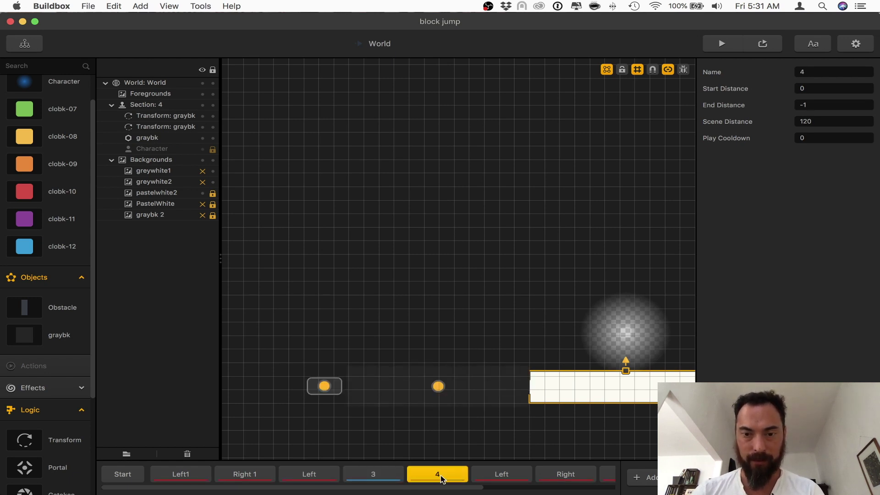
{"action": "left_click", "coordinate": [340, 392]}
{"action": "left_click", "coordinate": [816, 228]}
{"action": "type", "text": "-1.25"}
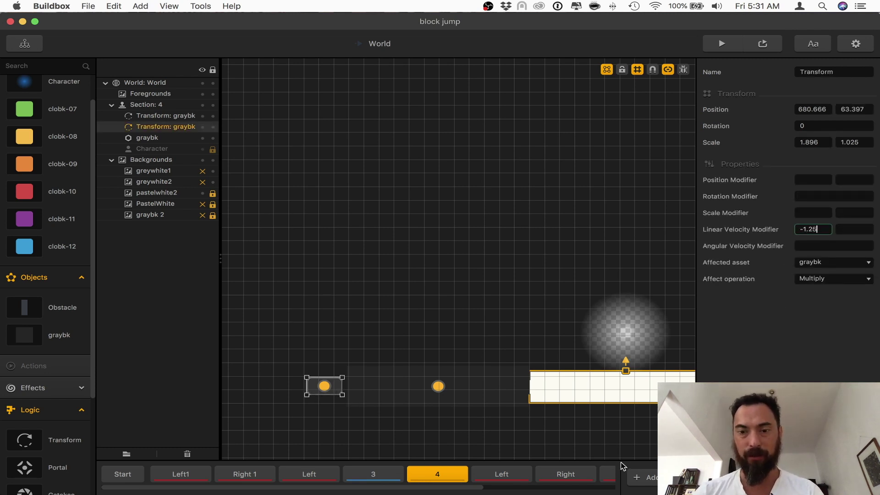
{"action": "left_click", "coordinate": [628, 436]}
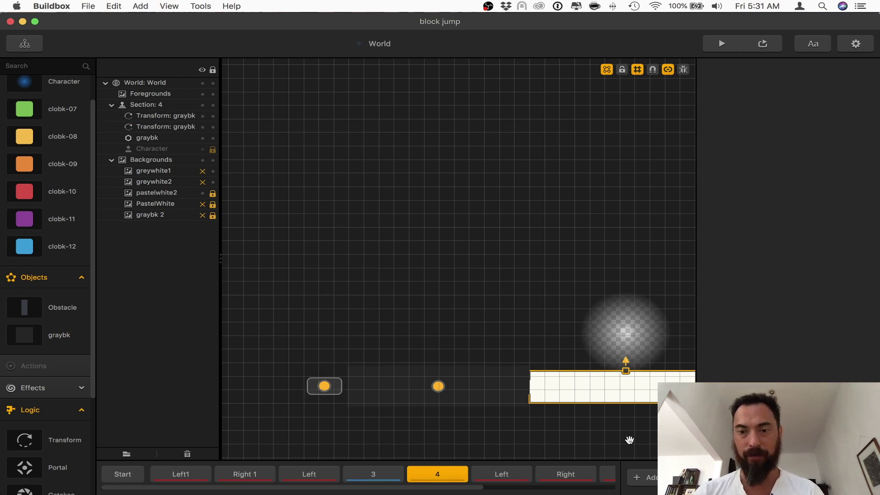
{"action": "left_click_drag", "start_coordinate": [628, 436], "coordinate": [468, 422]}
{"action": "left_click", "coordinate": [660, 367]}
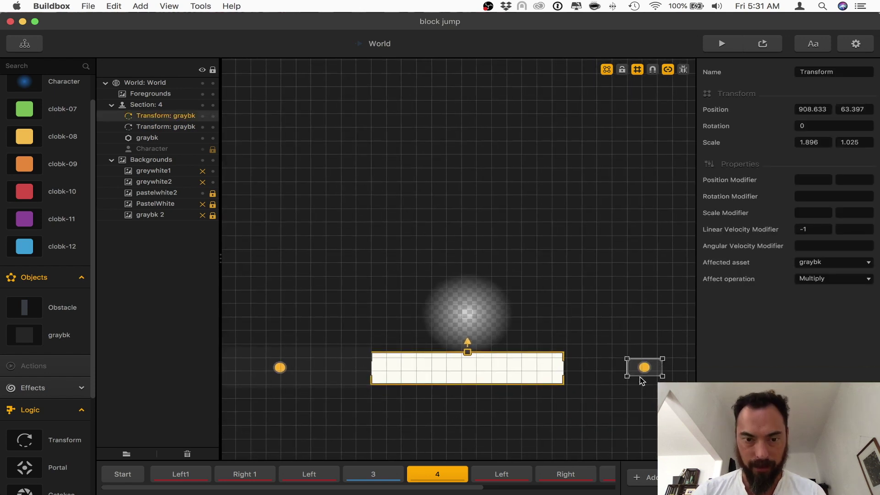
{"action": "left_click", "coordinate": [624, 378]}
{"action": "left_click_drag", "start_coordinate": [632, 374], "coordinate": [570, 374]}
{"action": "left_click", "coordinate": [819, 229]}
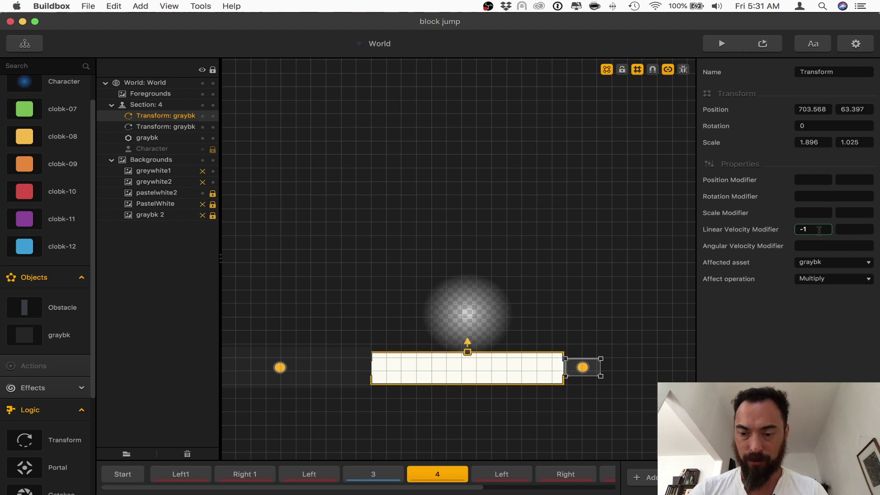
{"action": "left_click", "coordinate": [650, 298]}
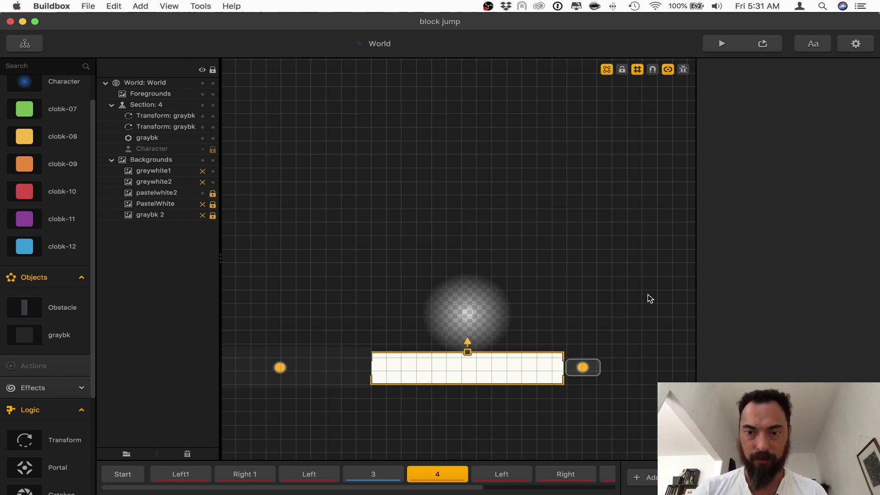
{"action": "key", "text": "super+z"}
{"action": "key", "text": "super+z"}
{"action": "key", "text": "super+z"}
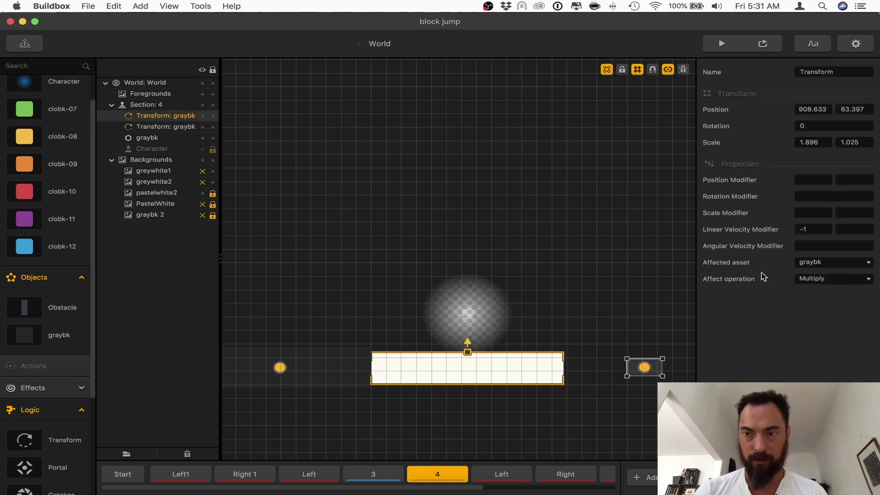
Set the horizontal linear velocity modifier of the graybk transform right of the play area to -1.25 and test the game in the preview
{"action": "left_click", "coordinate": [818, 230]}
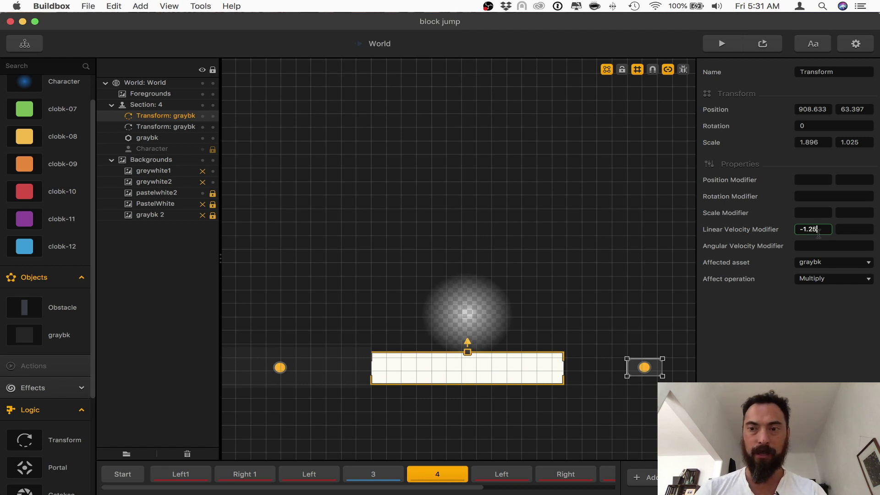
{"action": "key", "text": "Return"}
{"action": "left_click", "coordinate": [722, 44]}
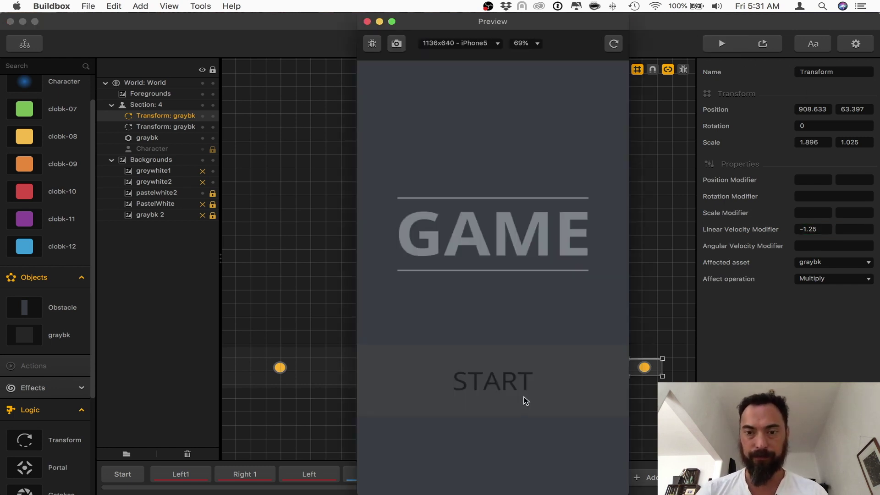
{"action": "left_click", "coordinate": [526, 400]}
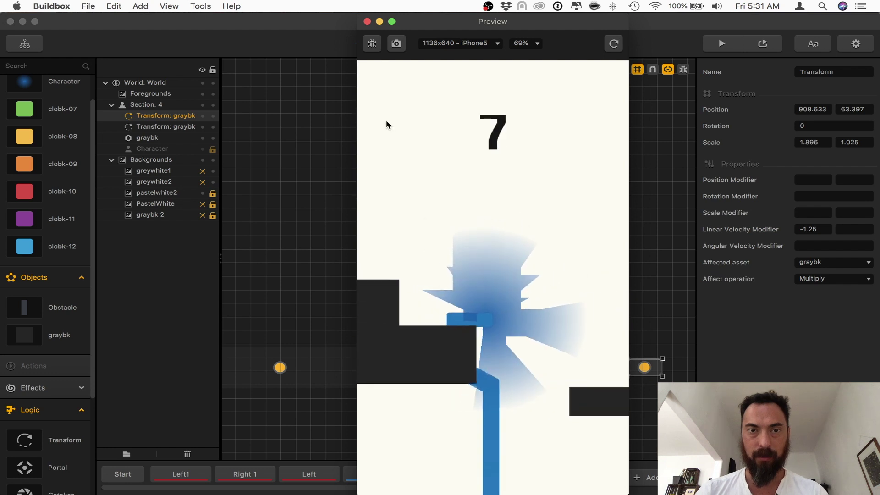
{"action": "left_click", "coordinate": [367, 22]}
Set the wakeup distance of the wide graybk block in section 4 to 200
{"action": "left_click", "coordinate": [540, 348]}
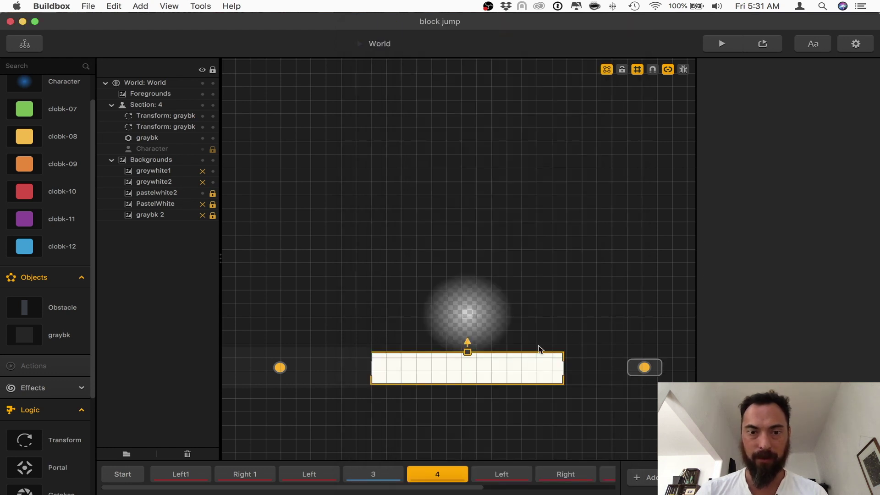
{"action": "left_click", "coordinate": [341, 375]}
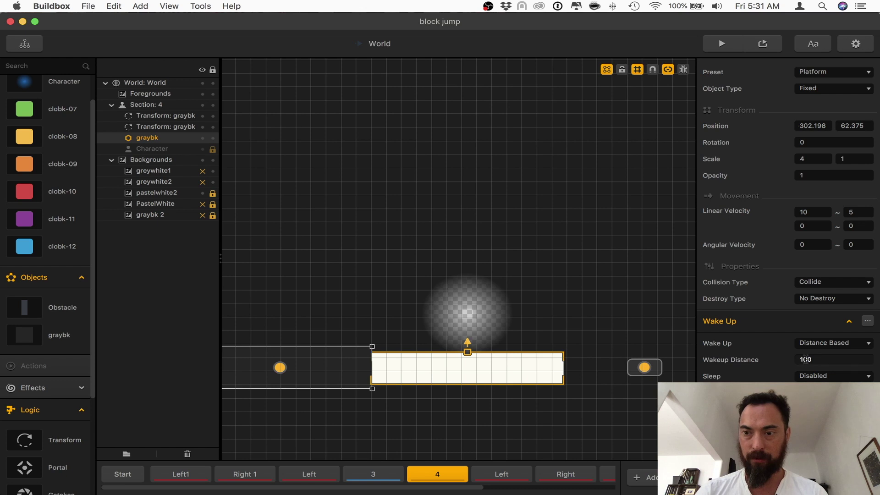
{"action": "type", "text": "2"}
{"action": "key", "text": "Tab"}
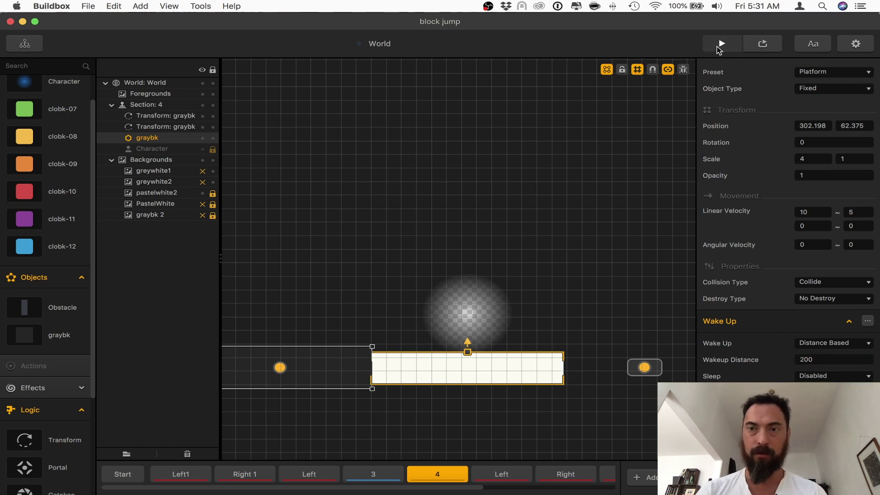
Test the game in the preview, steering the character between the moving blocks, and close the preview when done
{"action": "left_click", "coordinate": [721, 44]}
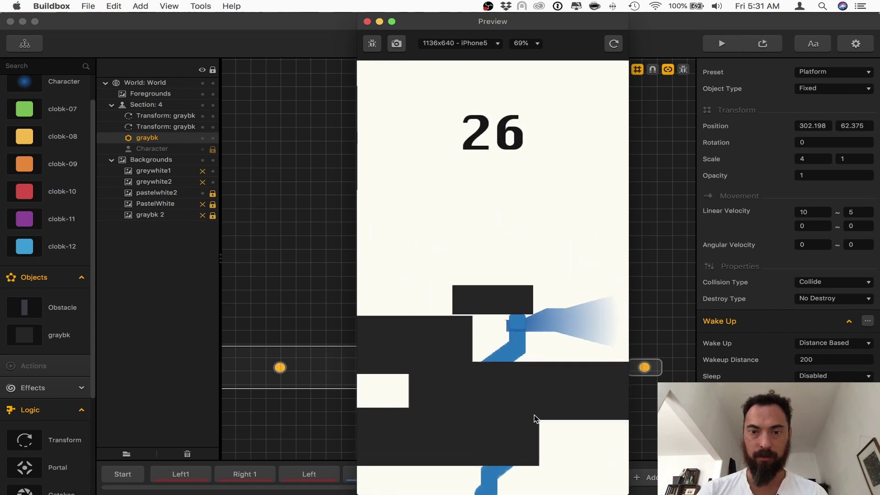
{"action": "left_click", "coordinate": [521, 433]}
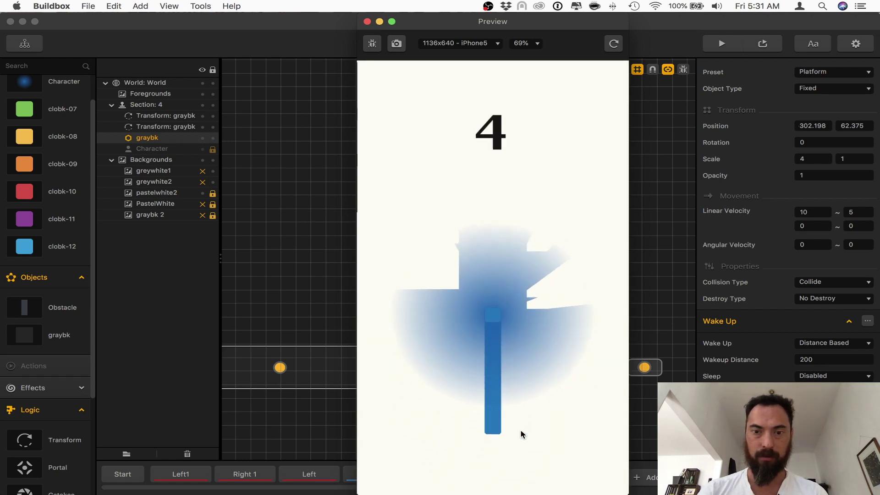
{"action": "left_click", "coordinate": [521, 433]}
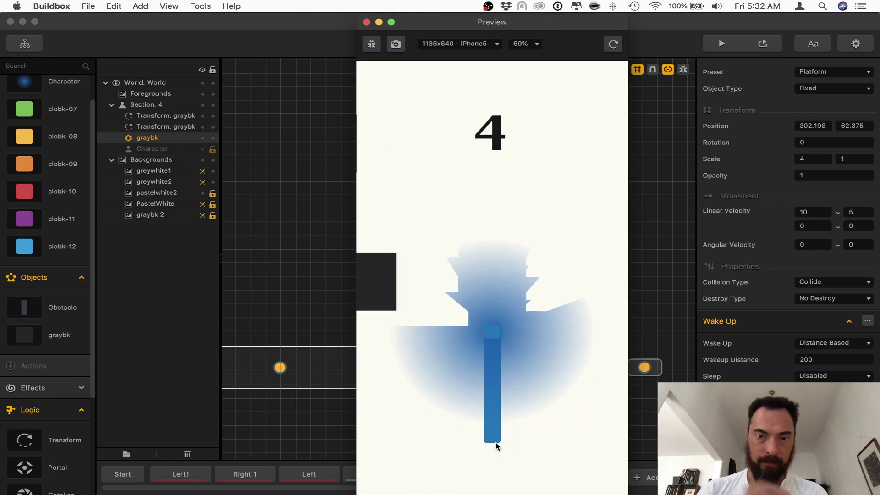
{"action": "key", "text": "Right"}
{"action": "key", "text": "Left"}
{"action": "key", "text": "Right"}
{"action": "key", "text": "Left"}
{"action": "key", "text": "Right"}
{"action": "key", "text": "Left"}
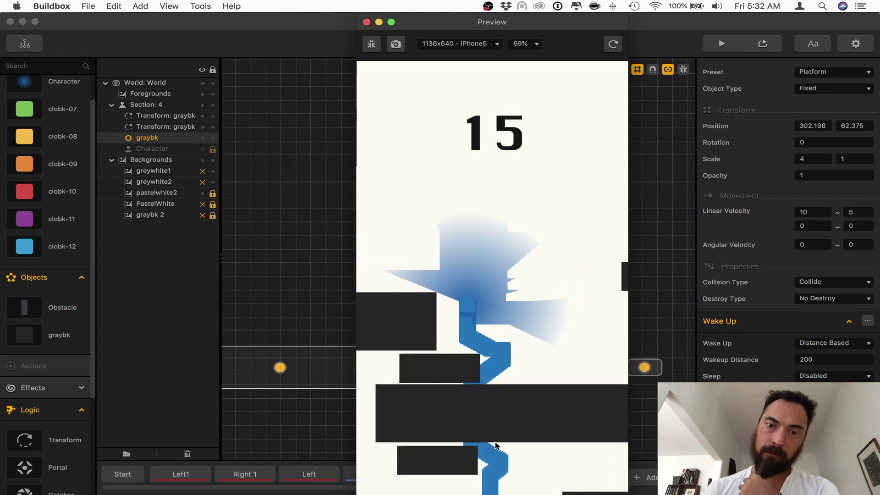
{"action": "key", "text": "Left"}
{"action": "key", "text": "Right"}
{"action": "key", "text": "Right"}
{"action": "key", "text": "Left"}
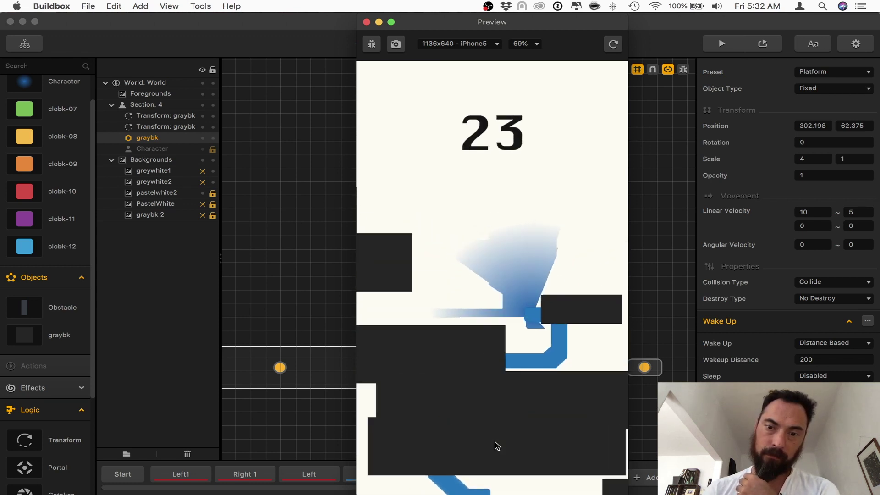
{"action": "key", "text": "Right"}
{"action": "key", "text": "Left"}
{"action": "key", "text": "Left"}
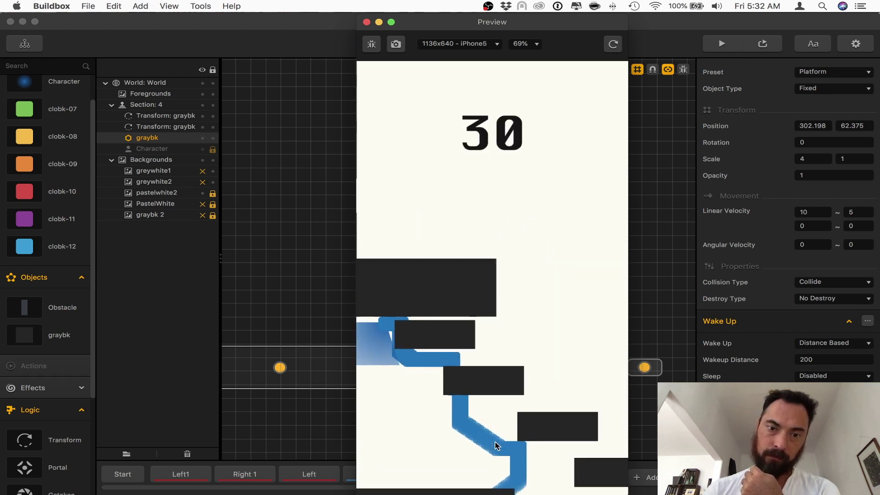
{"action": "left_click", "coordinate": [366, 22]}
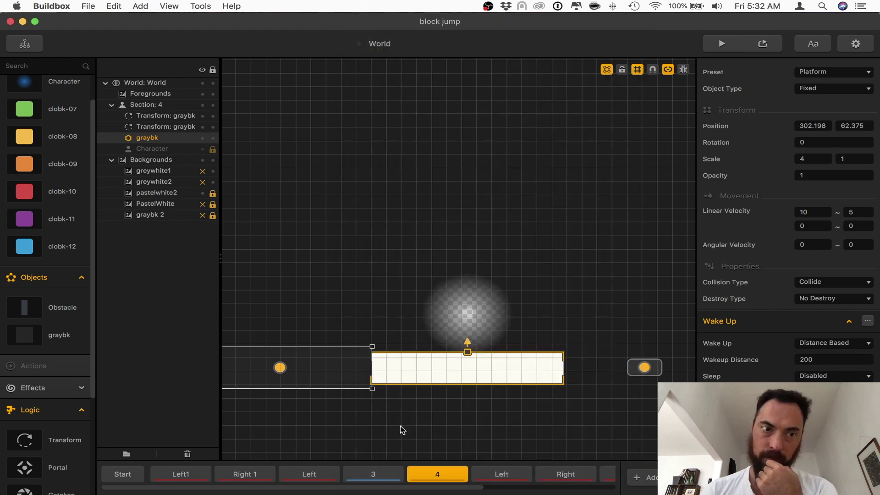
Change the Light colour in the Character's default animation to a very dark navy blue
{"action": "left_click", "coordinate": [69, 87]}
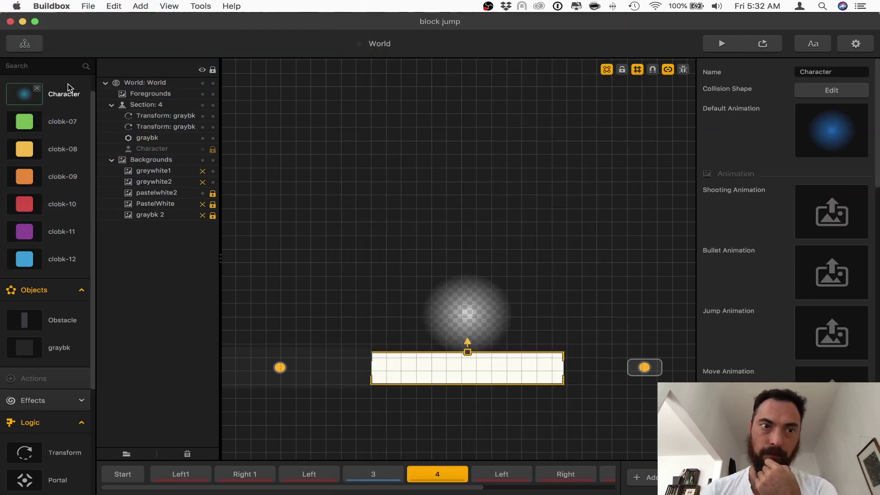
{"action": "left_click", "coordinate": [843, 112]}
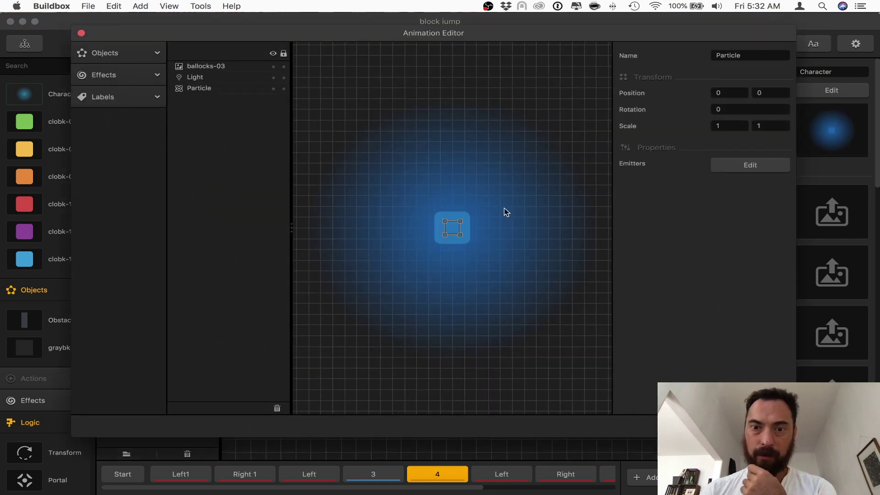
{"action": "left_click", "coordinate": [233, 79]}
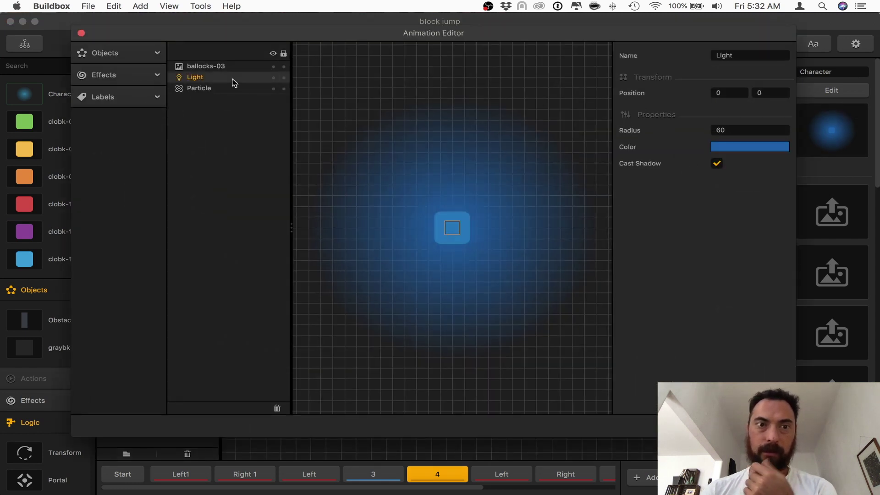
{"action": "left_click", "coordinate": [762, 147]}
{"action": "left_click", "coordinate": [813, 312]}
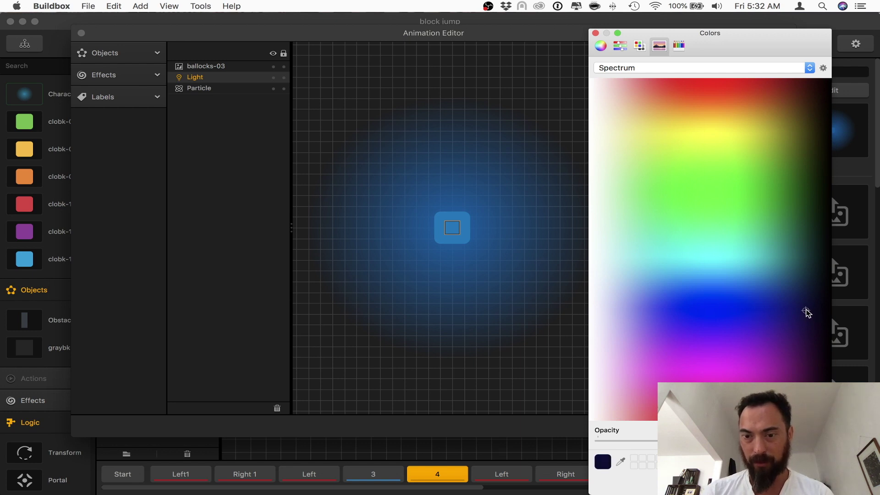
{"action": "left_click", "coordinate": [595, 33]}
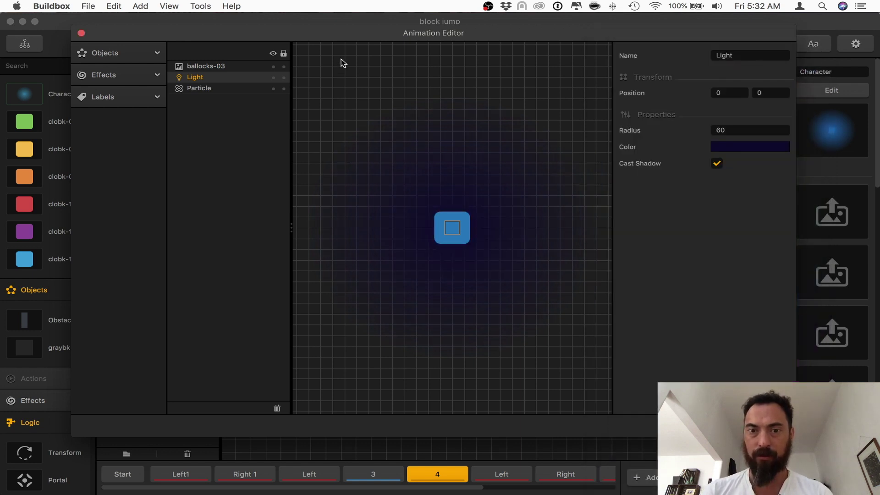
Close the Animation Editor and test the game with the dark navy light in the preview, steering the character between the blocks
{"action": "left_click", "coordinate": [79, 32]}
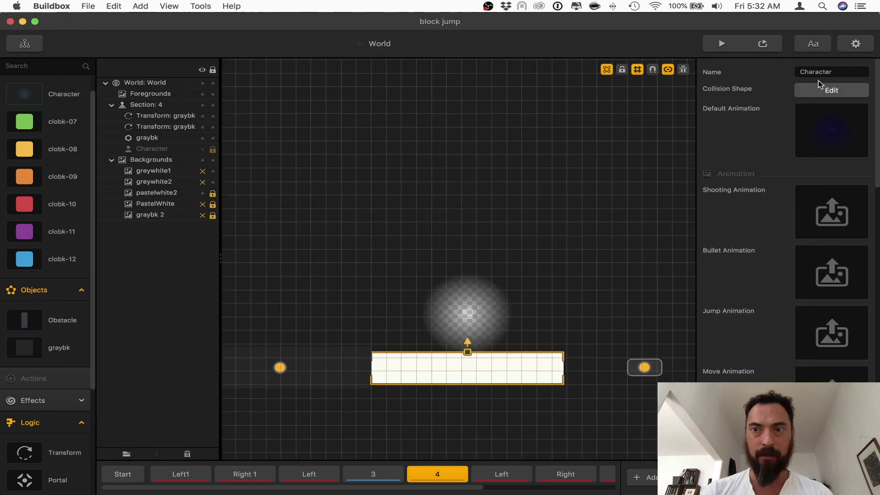
{"action": "left_click", "coordinate": [720, 44]}
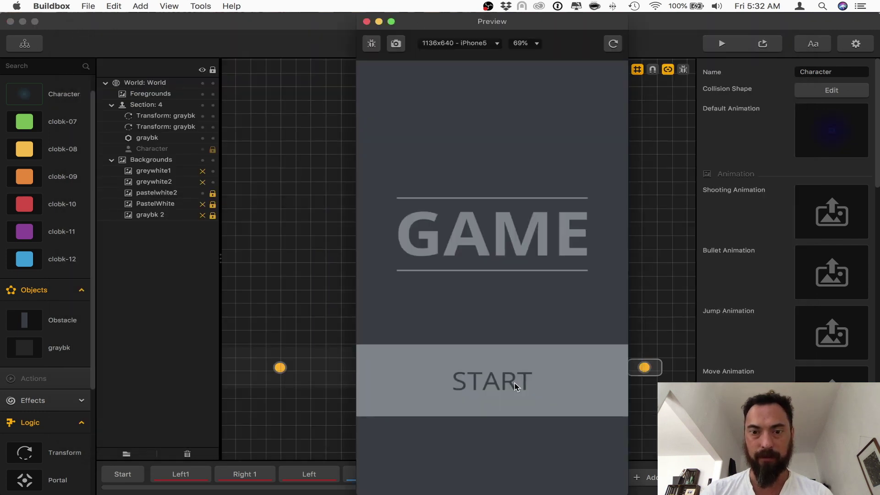
{"action": "left_click", "coordinate": [516, 384]}
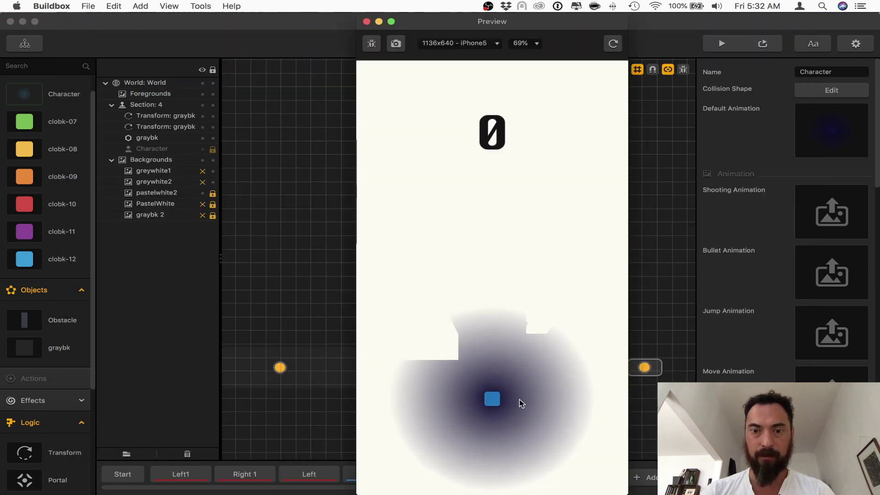
{"action": "left_click", "coordinate": [516, 423]}
{"action": "key", "text": "Left"}
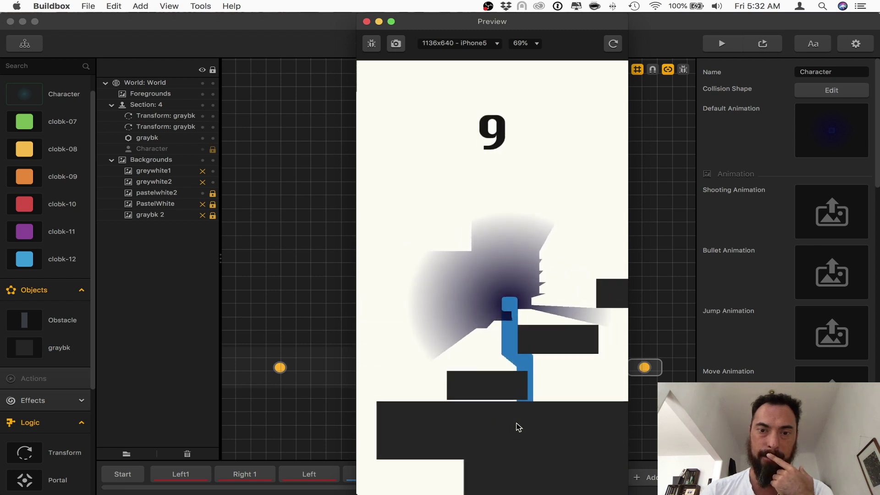
{"action": "key", "text": "Left"}
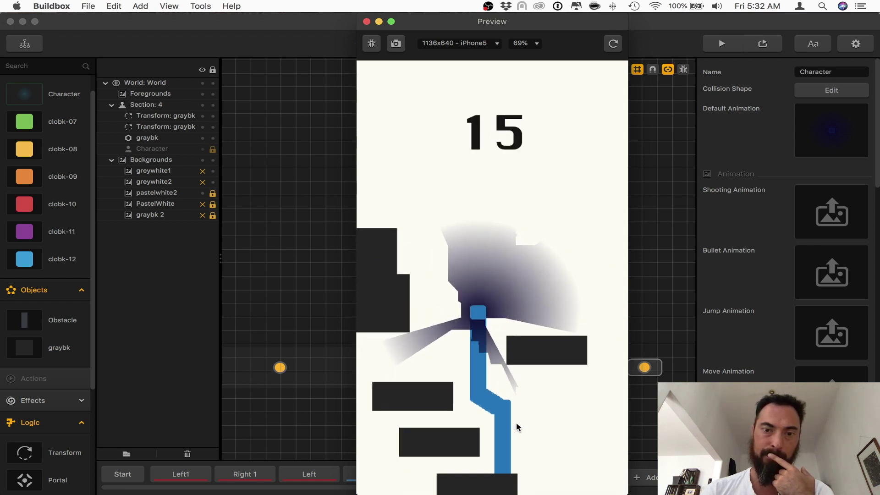
{"action": "key", "text": "Right"}
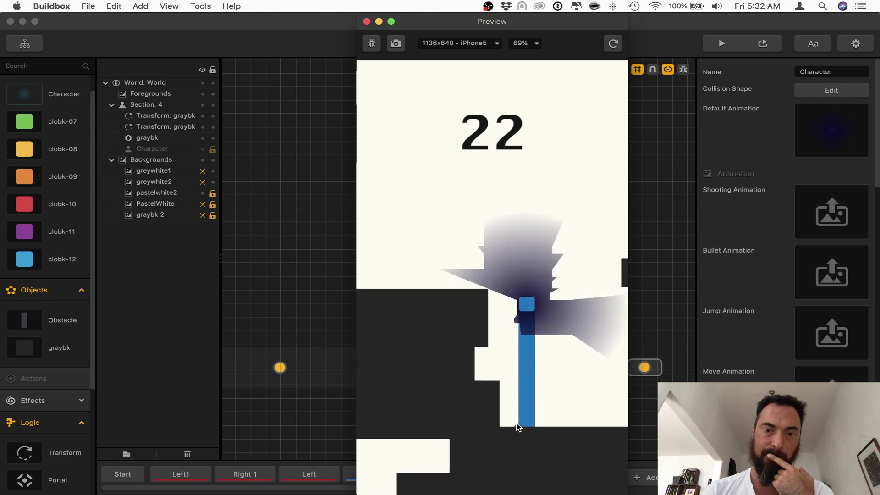
{"action": "key", "text": "Left"}
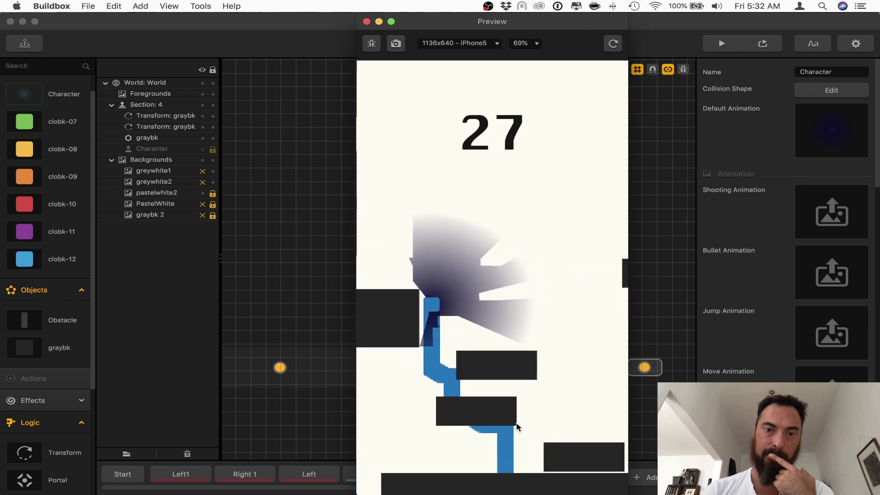
{"action": "key", "text": "Left"}
{"action": "left_click", "coordinate": [516, 433]}
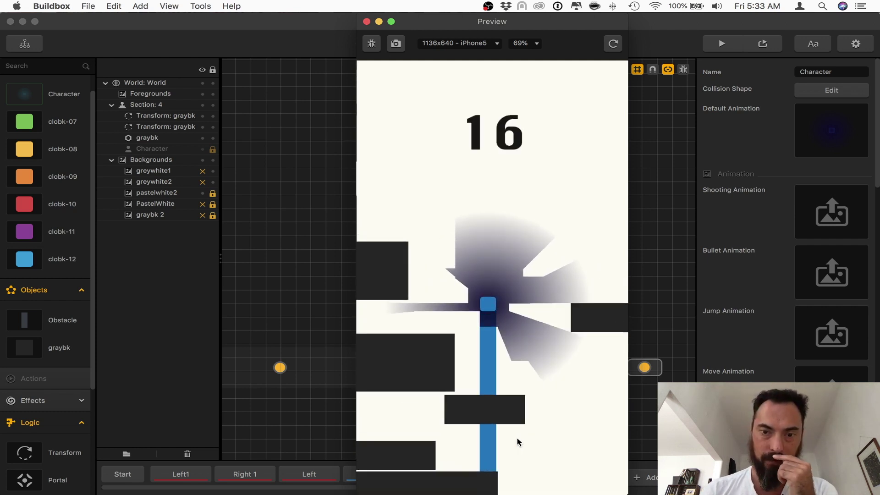
{"action": "key", "text": "Right"}
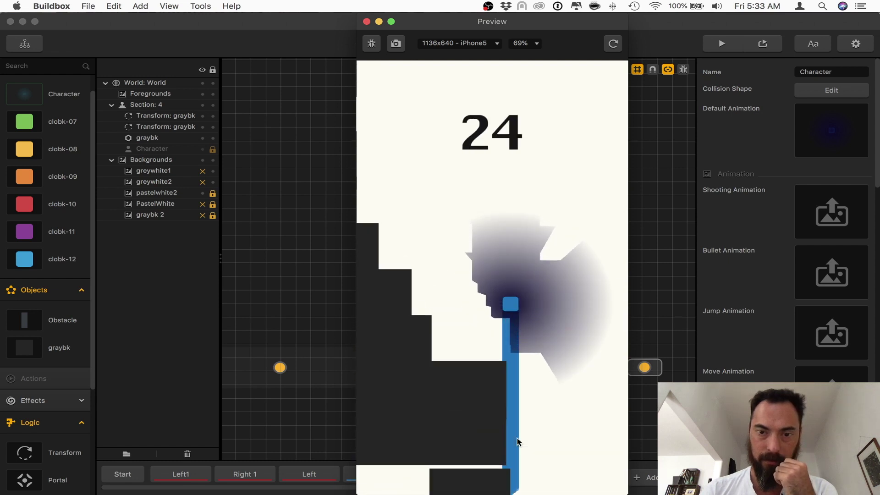
{"action": "left_click", "coordinate": [367, 21]}
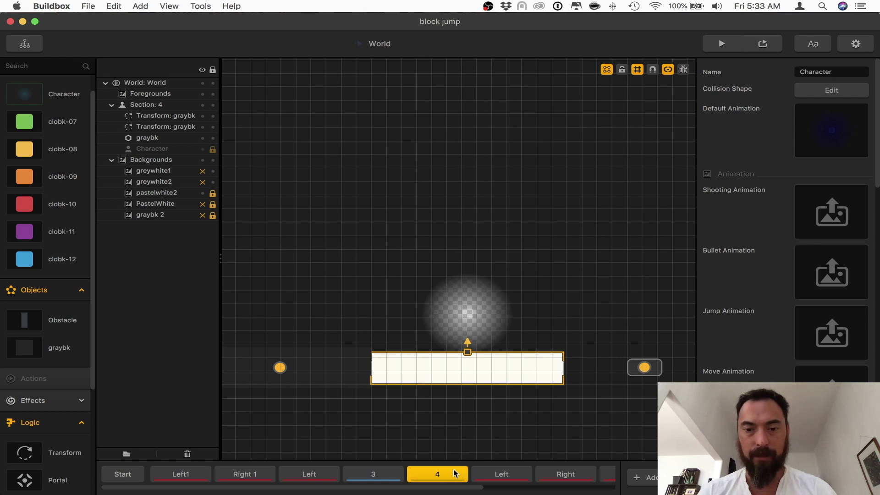
Duplicate section 3 of the world
{"action": "left_click", "coordinate": [452, 472]}
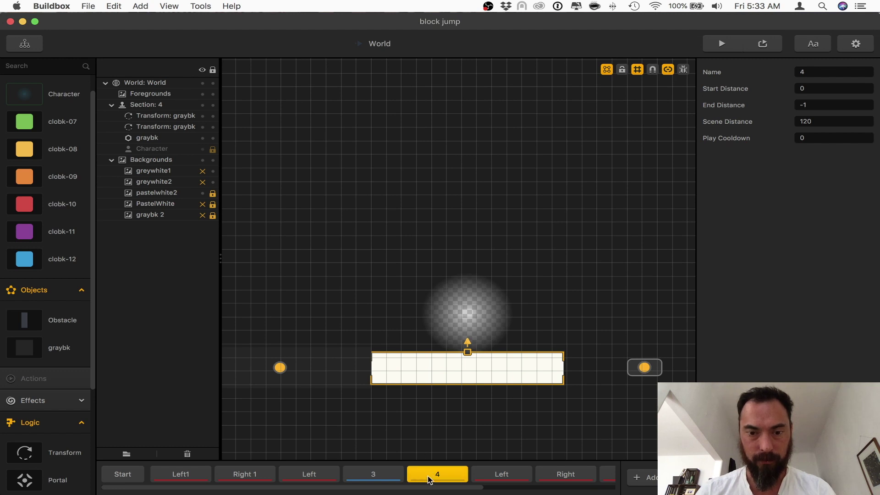
{"action": "left_click", "coordinate": [392, 473]}
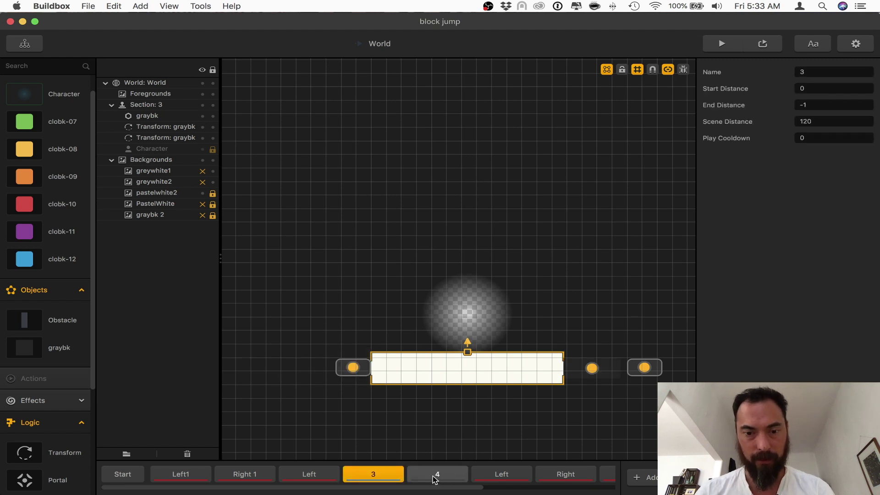
{"action": "key", "text": "super+d"}
Shrink the new section's graybk block to a thin bar scaled about 1.009 by 0.114 and place it inside the play area's right edge
{"action": "scroll", "coordinate": [513, 432], "scroll_direction": "up", "scroll_amount": 3}
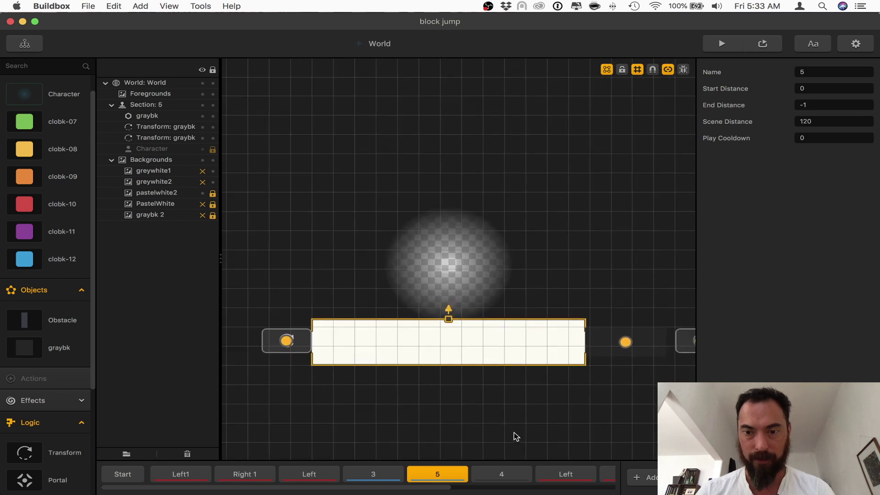
{"action": "left_click", "coordinate": [616, 341]}
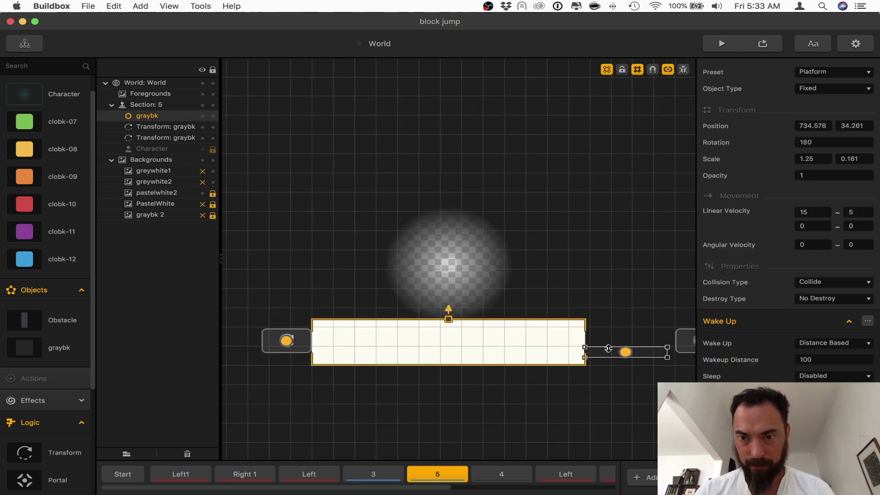
{"action": "left_click_drag", "start_coordinate": [605, 357], "coordinate": [518, 346]}
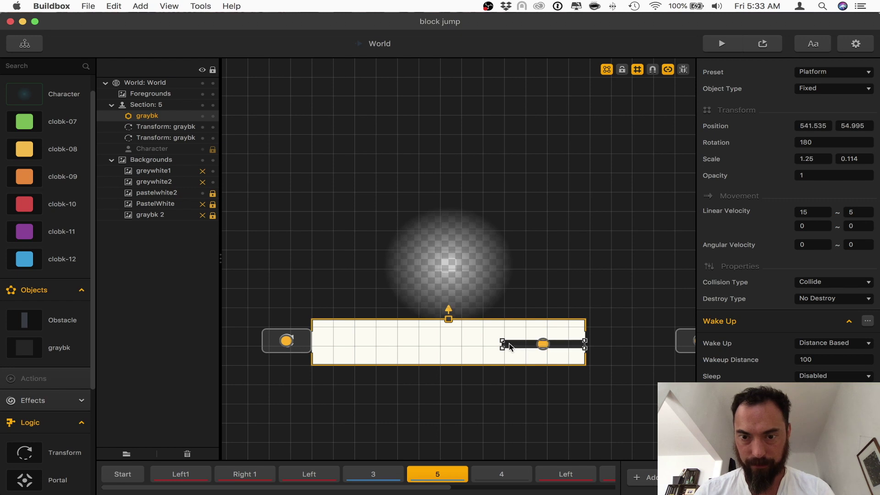
{"action": "scroll", "coordinate": [502, 344], "scroll_direction": "up", "scroll_amount": 3}
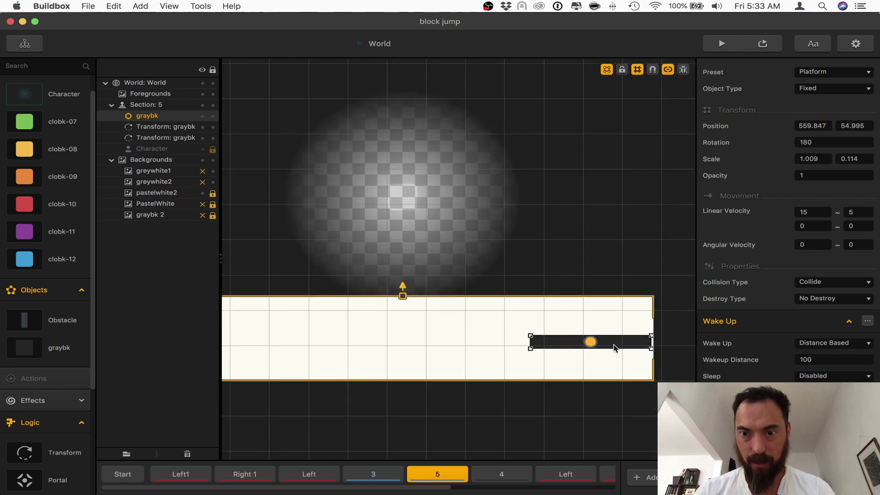
{"action": "left_click_drag", "start_coordinate": [618, 343], "coordinate": [620, 343]}
{"action": "scroll", "coordinate": [617, 361], "scroll_direction": "down", "scroll_amount": 3}
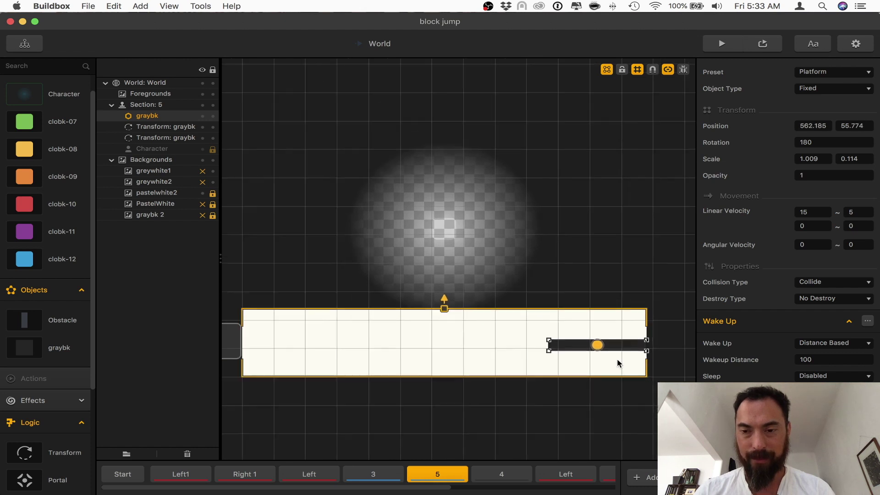
Move the left graybk transform outward to about x -142 and set the thin bar's horizontal linear velocity to 30 ~ 15
{"action": "left_click_drag", "start_coordinate": [310, 345], "coordinate": [275, 346]}
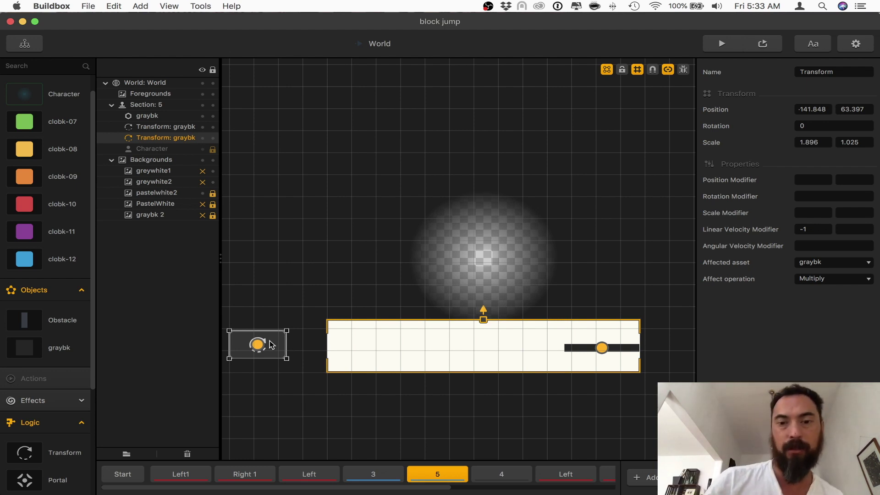
{"action": "left_click", "coordinate": [579, 349]}
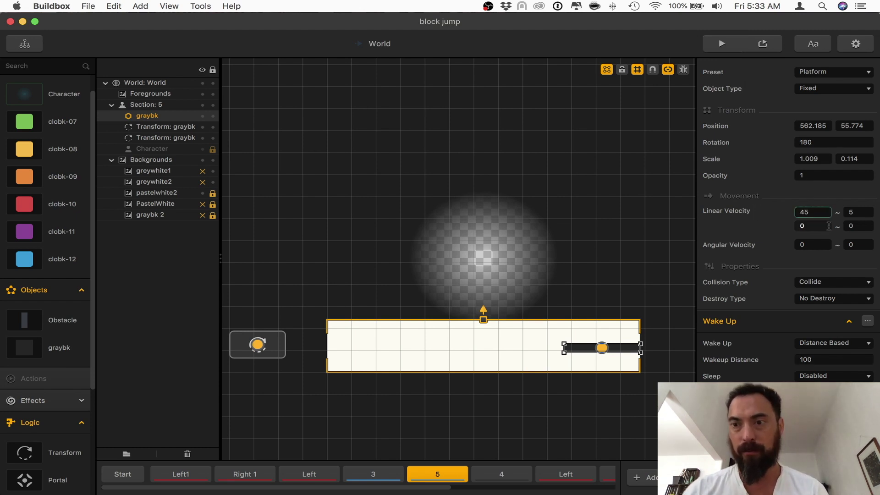
{"action": "type", "text": "20"}
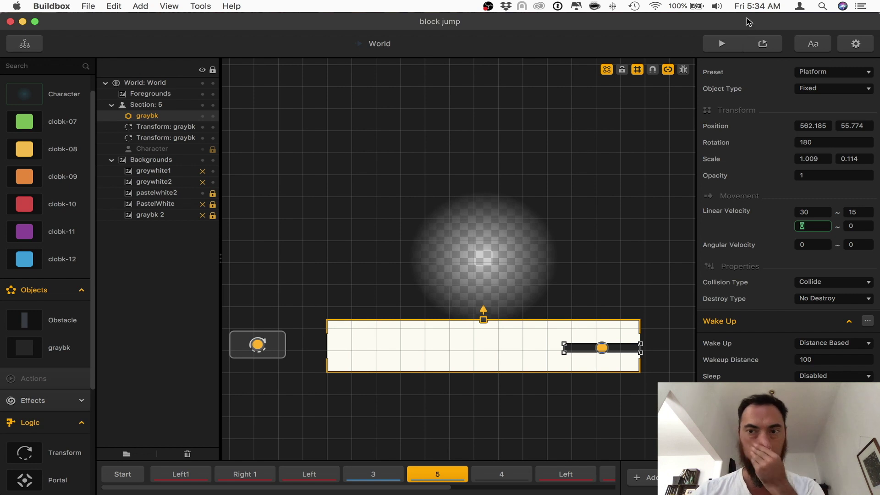
Run the game in the preview to check how the thin graybk bars move, and close the preview
{"action": "left_click", "coordinate": [723, 44]}
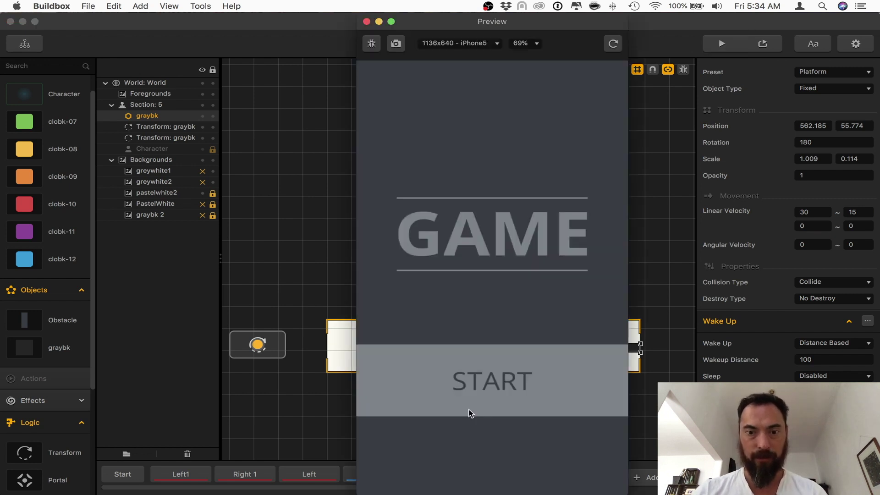
{"action": "left_click", "coordinate": [475, 406]}
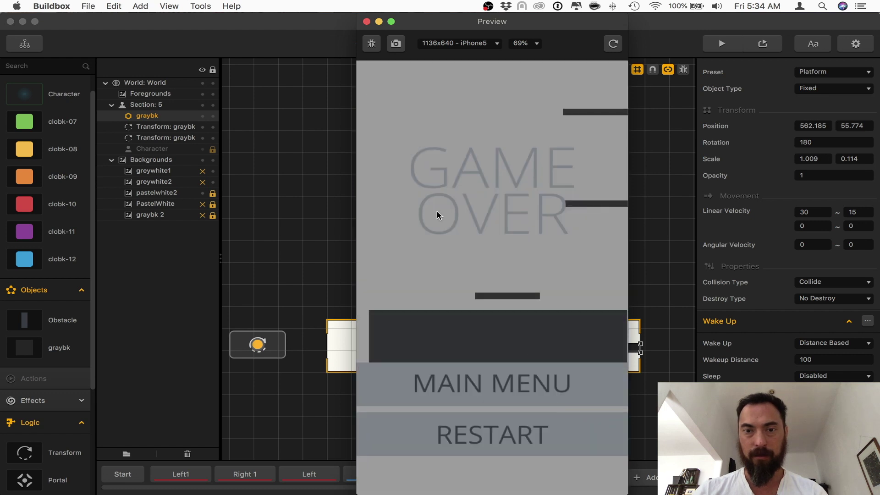
{"action": "left_click", "coordinate": [367, 22]}
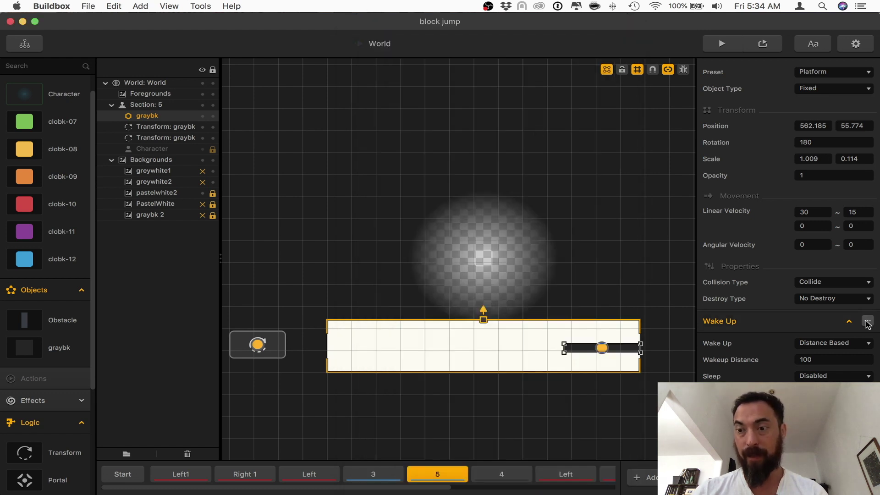
Remove the Wake Up component from the thin graybk bar and briefly test the game in the preview
{"action": "left_click", "coordinate": [855, 344]}
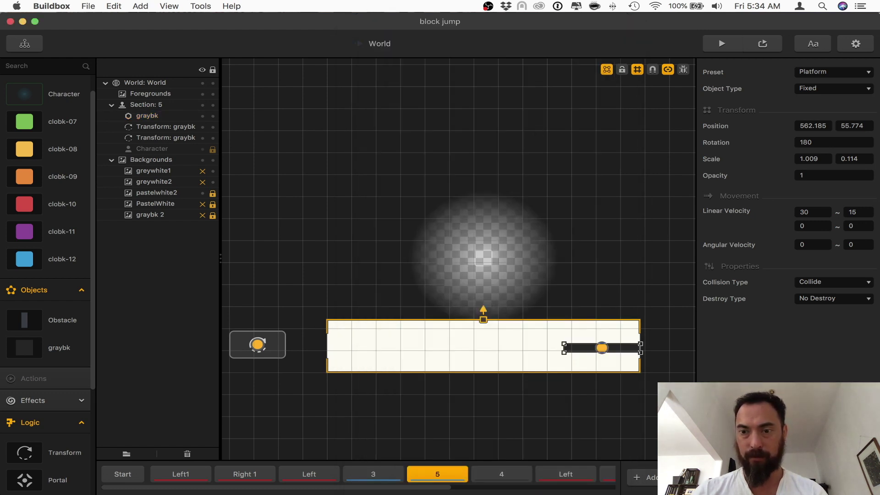
{"action": "left_click", "coordinate": [721, 44]}
{"action": "left_click", "coordinate": [486, 377]}
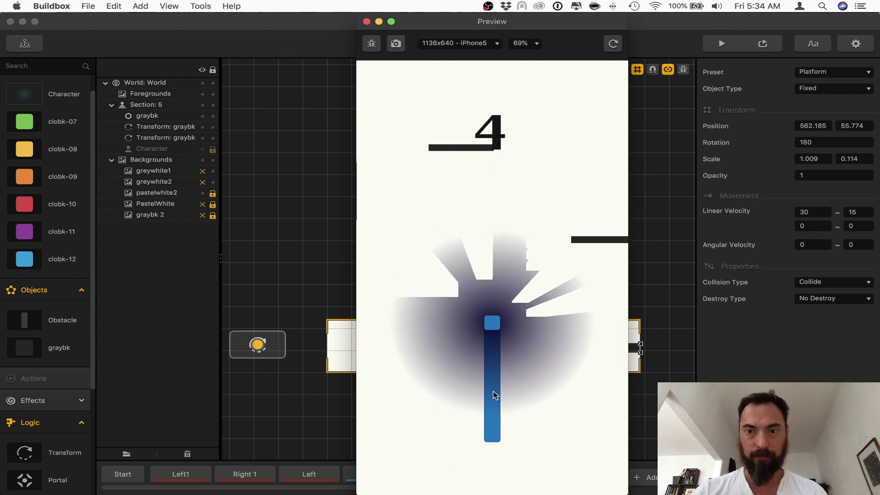
{"action": "left_click", "coordinate": [366, 22]}
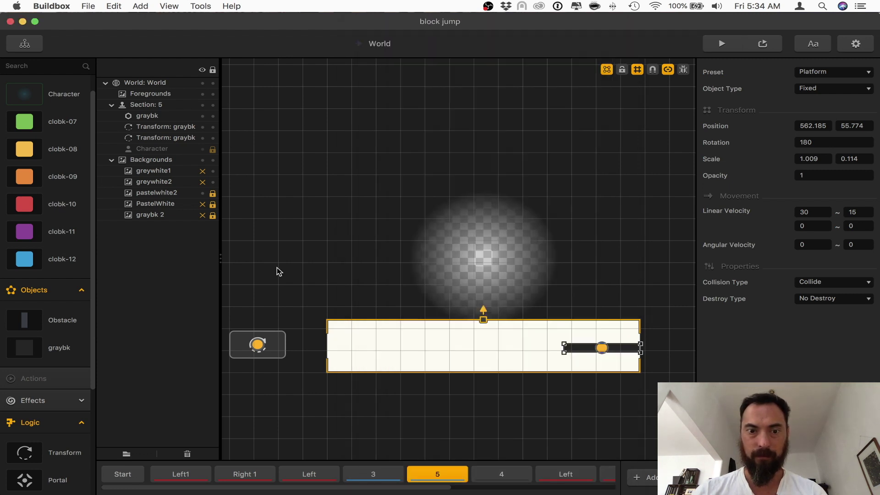
Move the graybk transform left of the play area farther out to about x -283 and test the game in the preview
{"action": "scroll", "coordinate": [370, 334], "scroll_direction": "down", "scroll_amount": 2}
{"action": "left_click", "coordinate": [270, 346]}
{"action": "left_click_drag", "start_coordinate": [272, 346], "coordinate": [218, 342]}
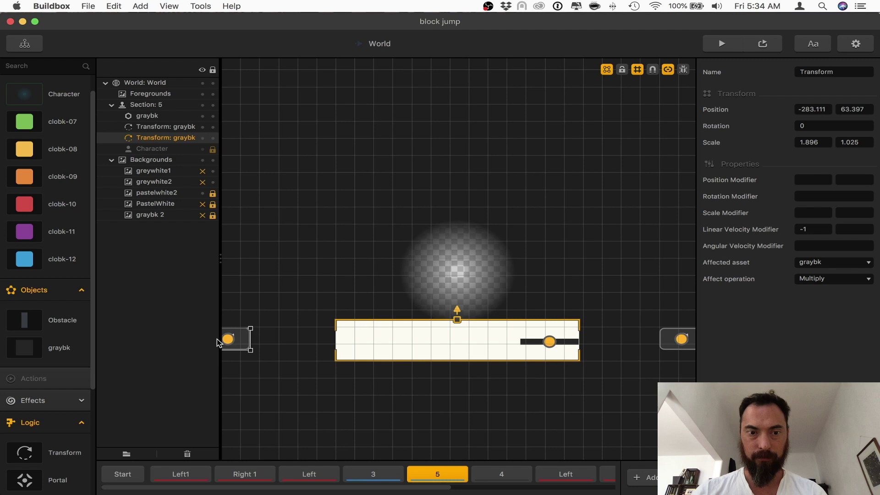
{"action": "left_click", "coordinate": [719, 50]}
{"action": "left_click", "coordinate": [458, 394]}
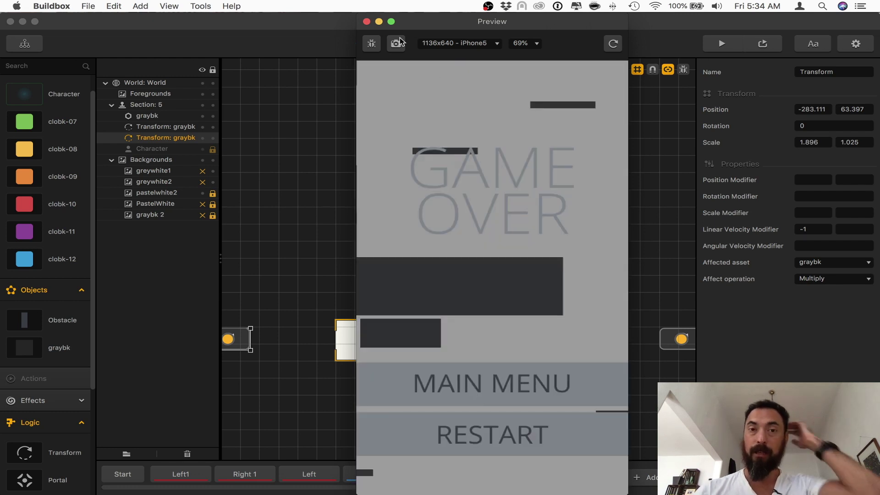
{"action": "left_click", "coordinate": [366, 21]}
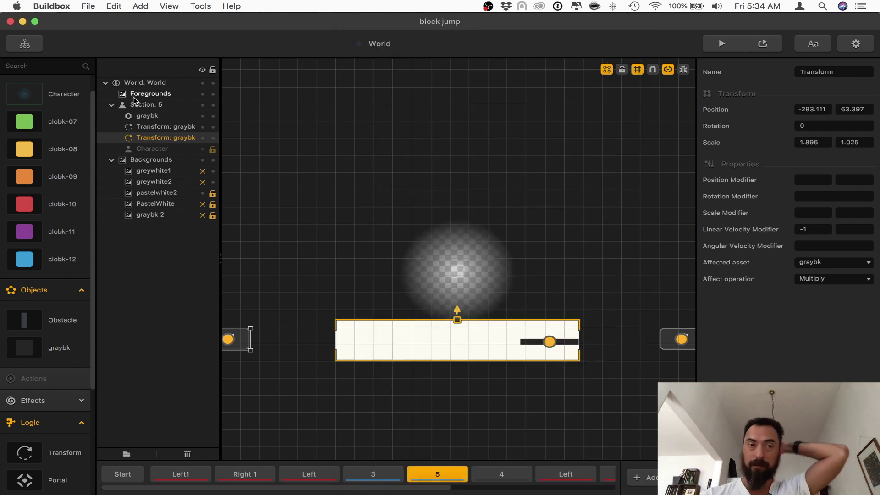
Change the Light colour in the Character's default animation to the blue sampled from the character's block
{"action": "left_click", "coordinate": [67, 97]}
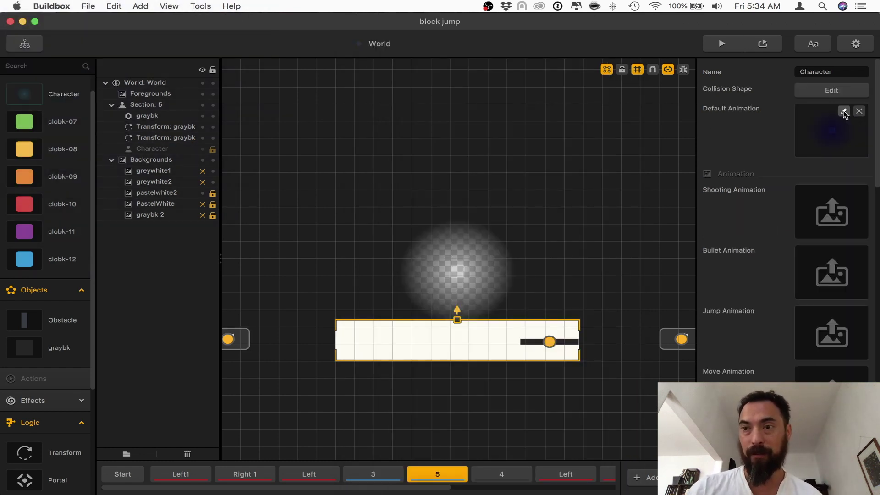
{"action": "left_click", "coordinate": [844, 112]}
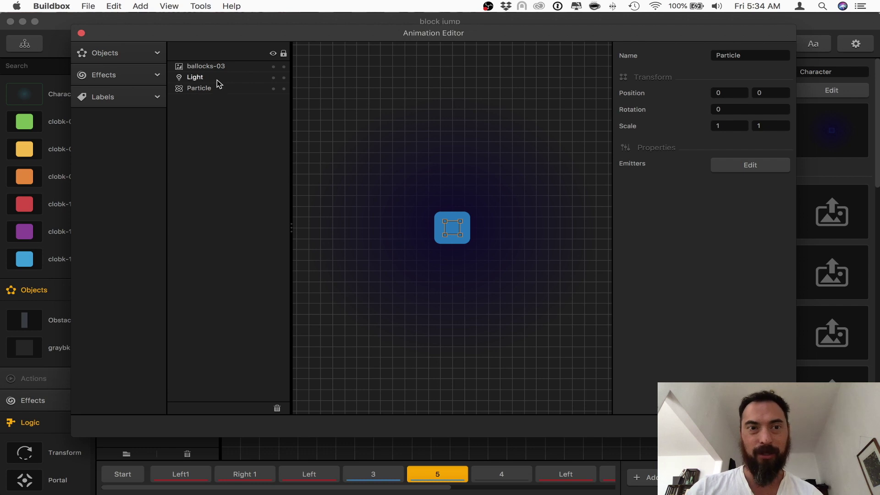
{"action": "left_click", "coordinate": [218, 79]}
{"action": "left_click", "coordinate": [729, 146]}
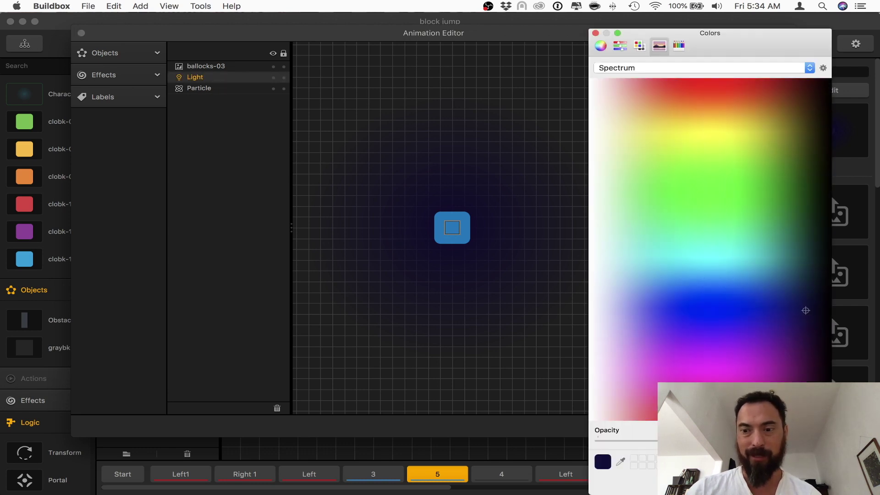
{"action": "left_click", "coordinate": [621, 462]}
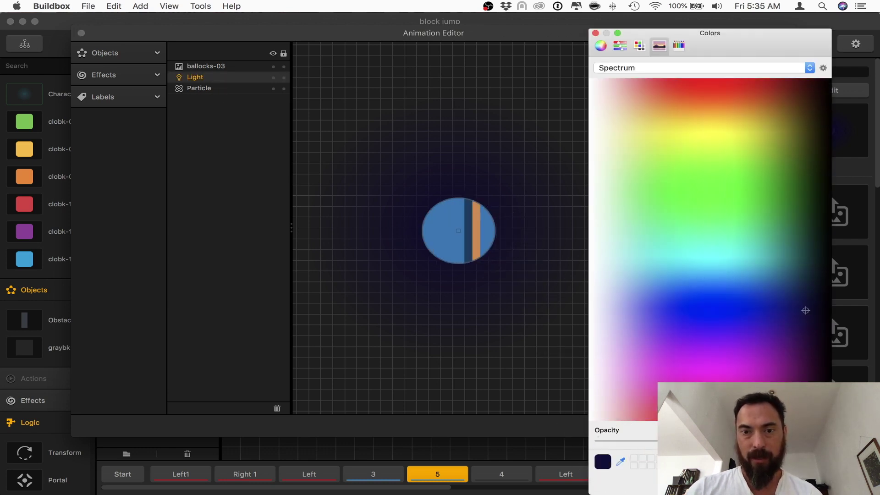
{"action": "left_click", "coordinate": [452, 230]}
{"action": "left_click", "coordinate": [605, 257]}
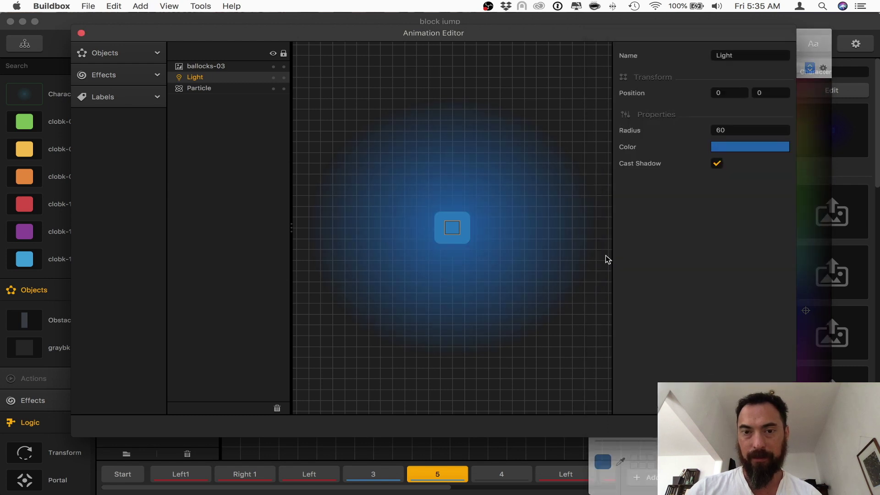
{"action": "left_click", "coordinate": [81, 33]}
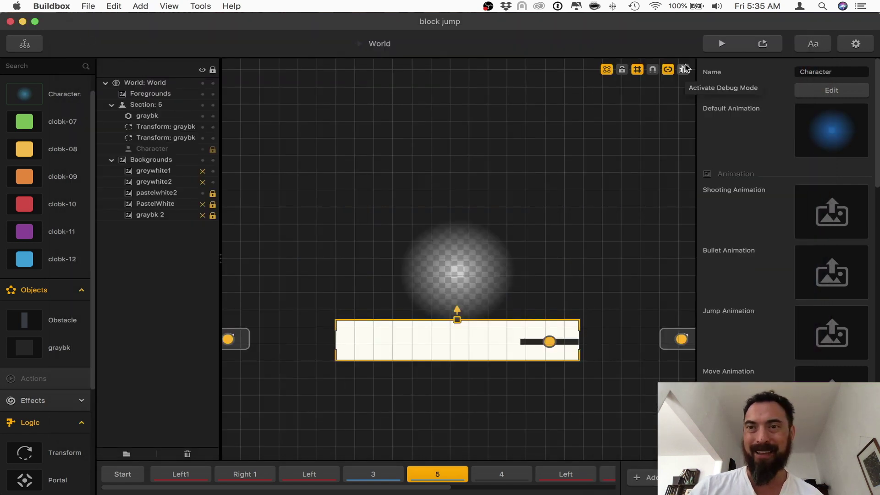
Play the game in the preview to check the character's blue light, close it and return to the Game Mind Map
{"action": "left_click", "coordinate": [718, 44]}
{"action": "left_click", "coordinate": [527, 387]}
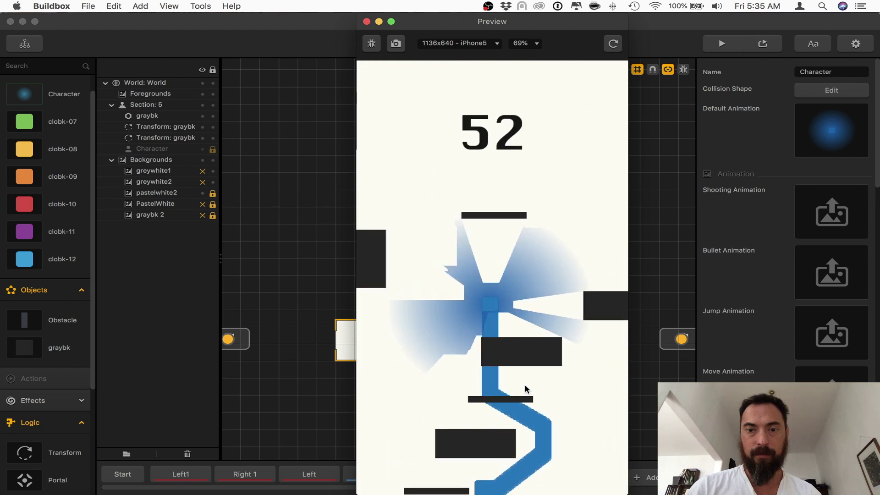
{"action": "left_click", "coordinate": [366, 21]}
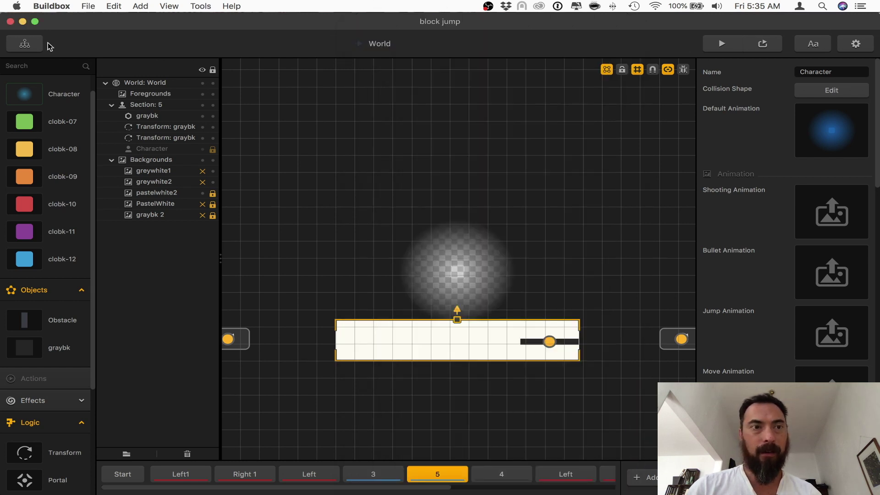
{"action": "left_click", "coordinate": [24, 43]}
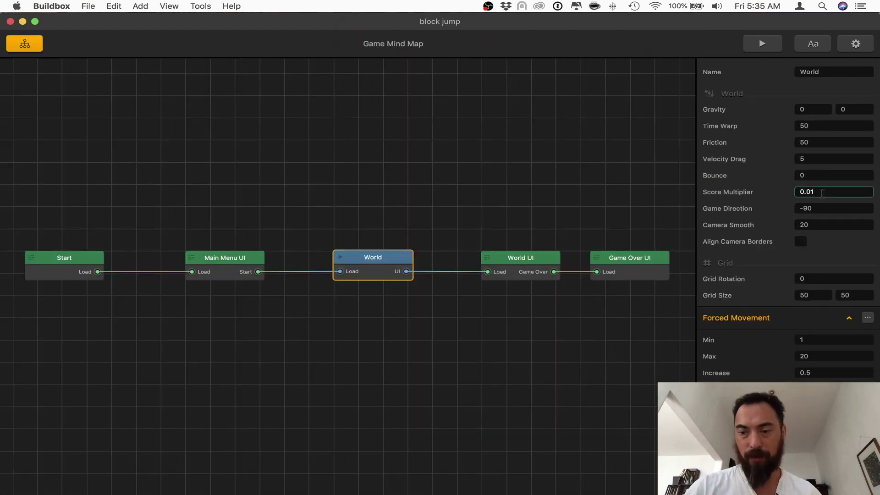
Set the World's Score Multiplier to 0.05 and test the scoring in the preview
{"action": "left_click", "coordinate": [770, 48]}
{"action": "left_click", "coordinate": [477, 368]}
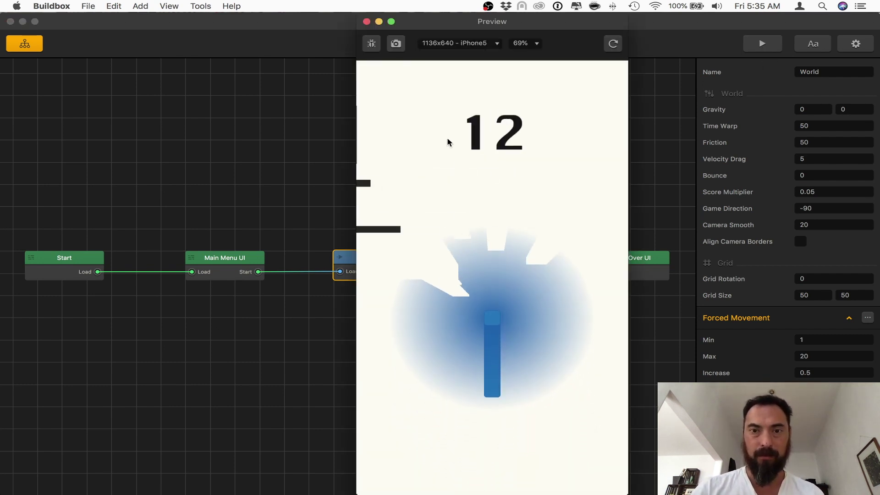
{"action": "left_click", "coordinate": [367, 21]}
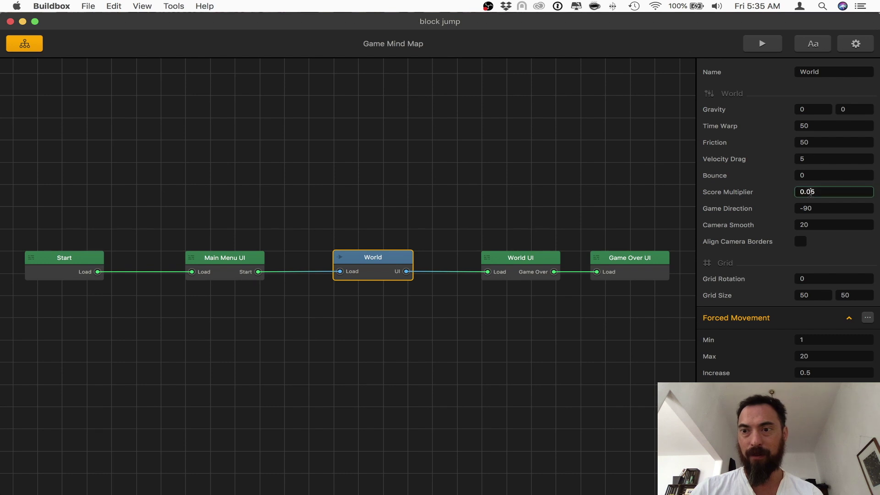
Reduce the World's Score Multiplier to 0.005 and play a short round in the preview
{"action": "left_click", "coordinate": [775, 48]}
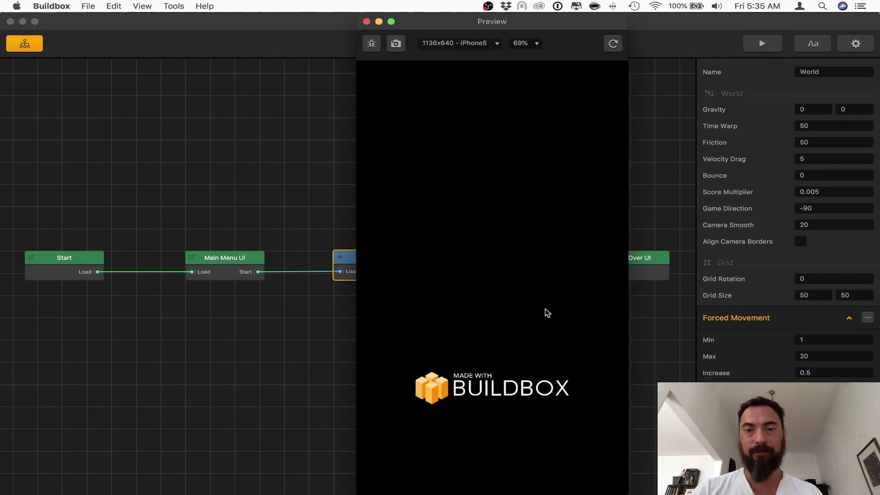
{"action": "left_click", "coordinate": [516, 357]}
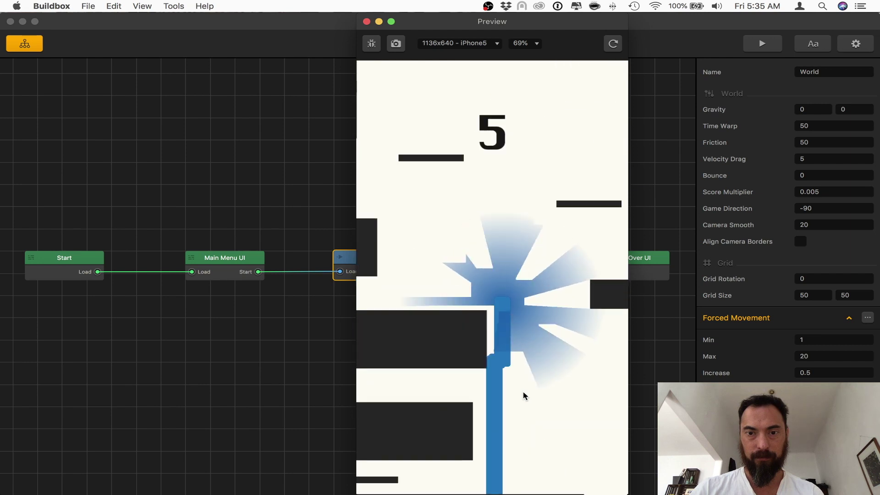
{"action": "left_click", "coordinate": [367, 22]}
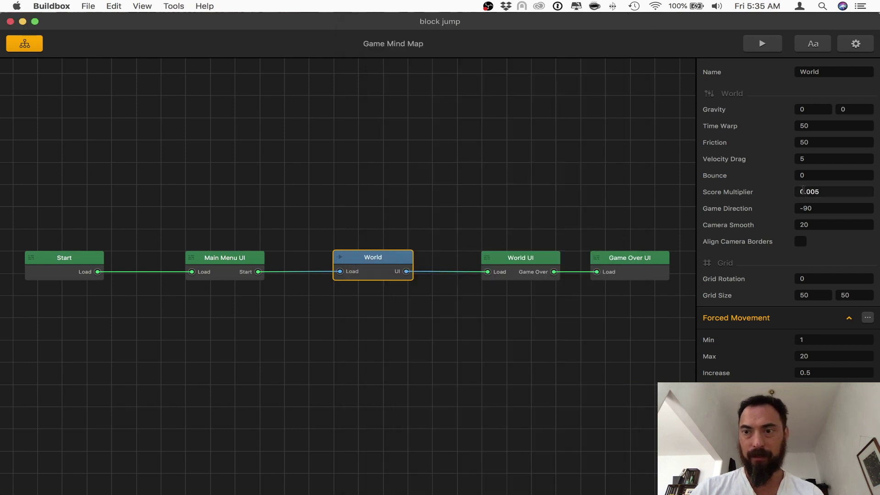
Try a Score Multiplier of 0.001 for the World, steering the character through a round in the preview
{"action": "left_click", "coordinate": [763, 44]}
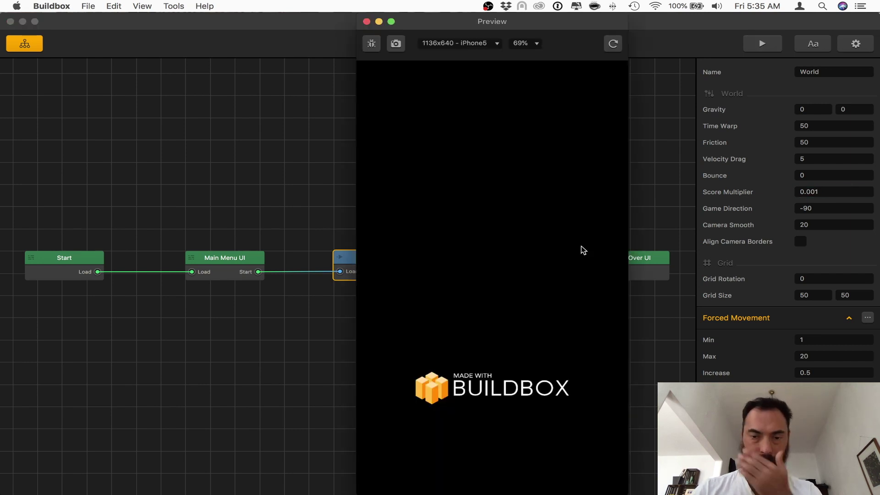
{"action": "left_click", "coordinate": [522, 402]}
{"action": "key", "text": "Left"}
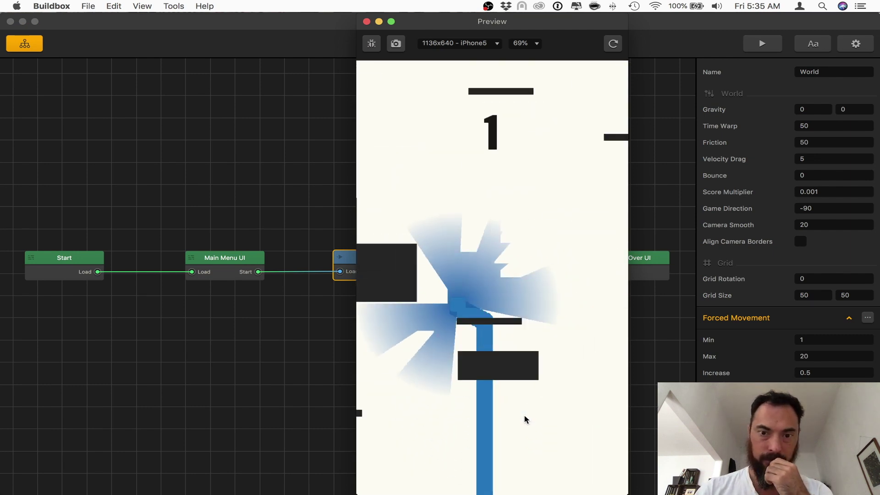
{"action": "key", "text": "Right"}
{"action": "key", "text": "Left"}
{"action": "key", "text": "Right"}
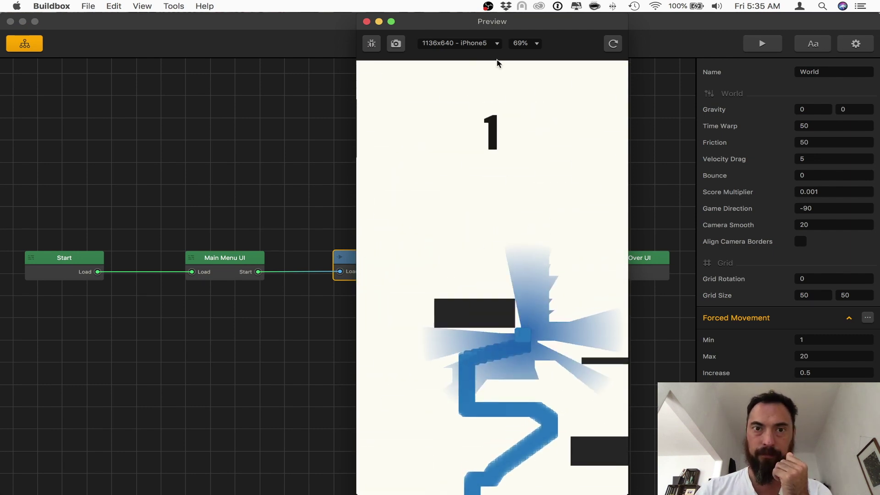
{"action": "left_click", "coordinate": [367, 21]}
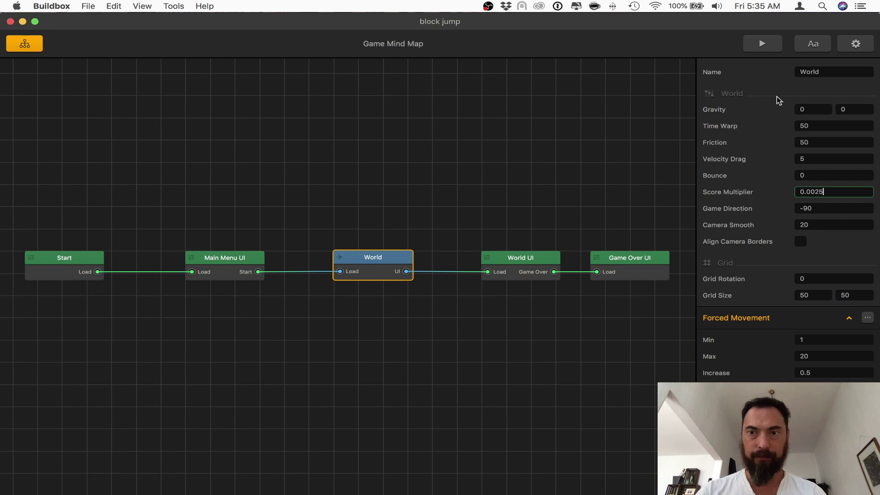
Set the World's Score Multiplier to 0.0025 and play two test rounds in the preview
{"action": "left_click", "coordinate": [762, 44]}
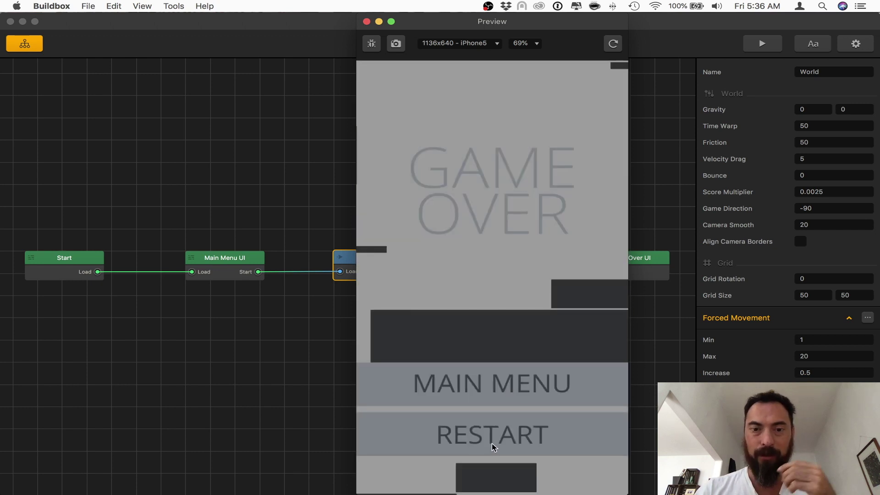
{"action": "left_click", "coordinate": [367, 22]}
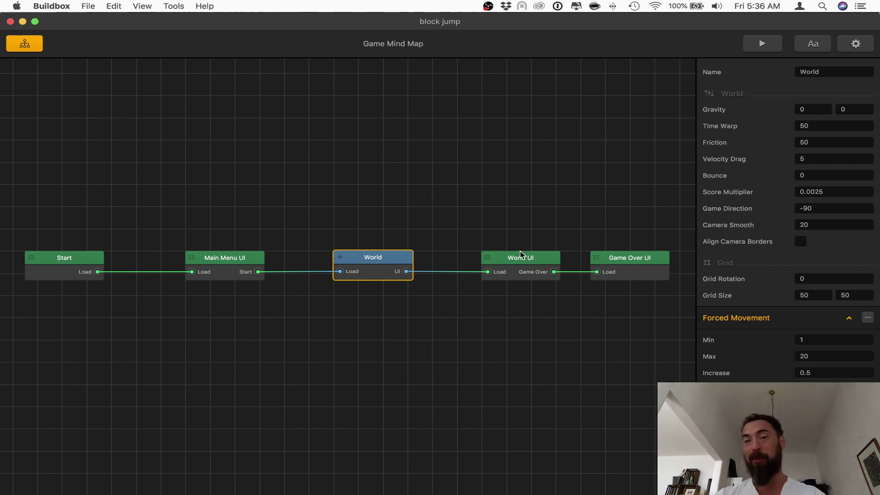
{"action": "left_click", "coordinate": [762, 43]}
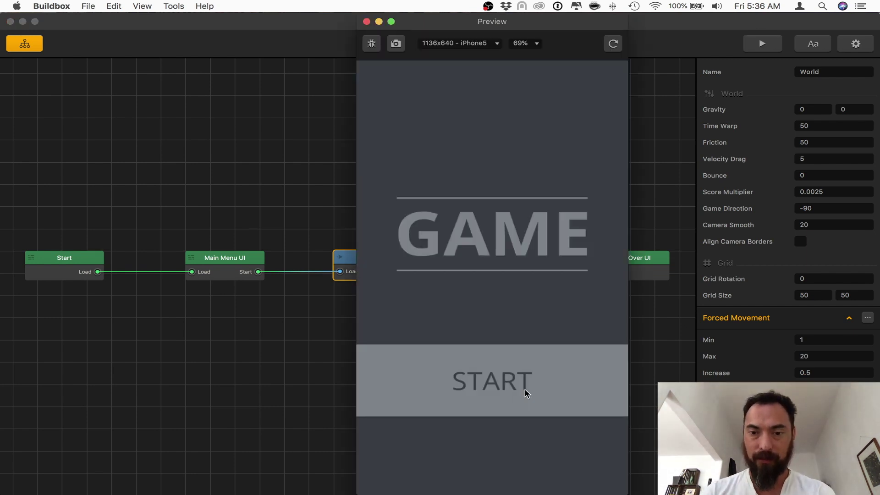
{"action": "left_click", "coordinate": [524, 389]}
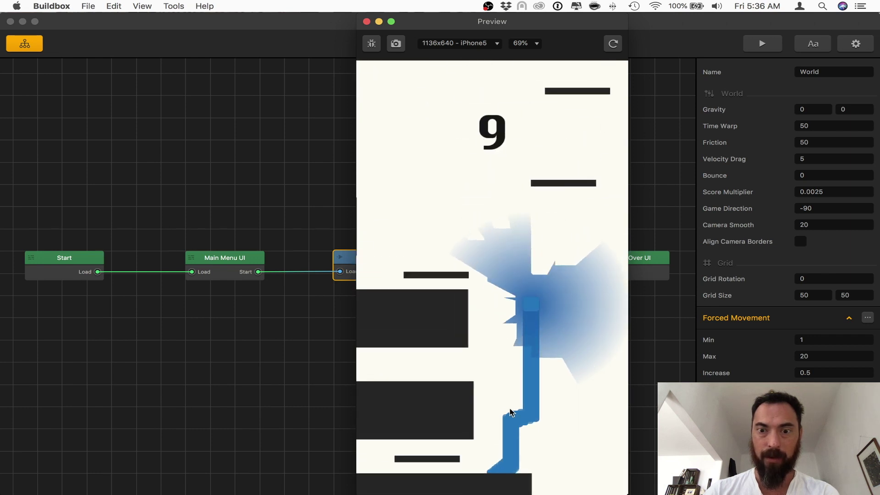
{"action": "left_click", "coordinate": [367, 22]}
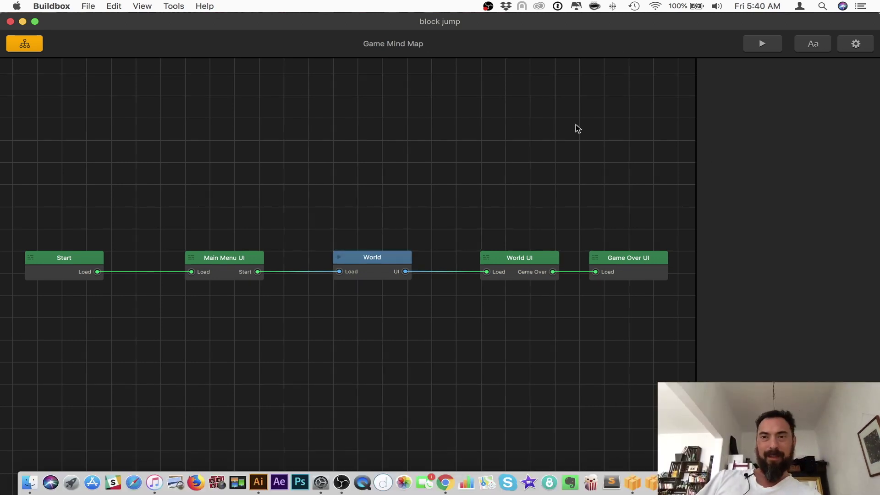
Play the game once more in the preview to check how the obstacles behave, and close the preview
{"action": "left_click", "coordinate": [761, 43]}
{"action": "left_click", "coordinate": [447, 362]}
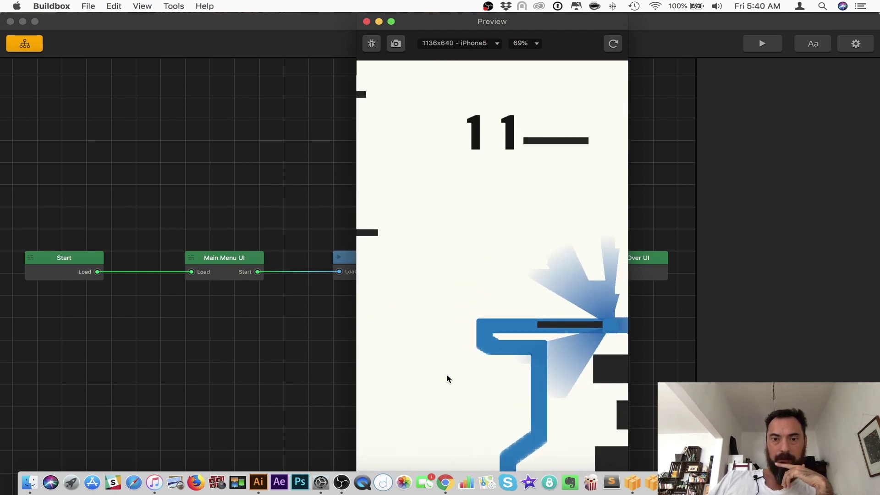
{"action": "left_click", "coordinate": [367, 22]}
Open the World and delete the Spawner component from the graybk block in the Left section next to Right 1
{"action": "double_click", "coordinate": [390, 271]}
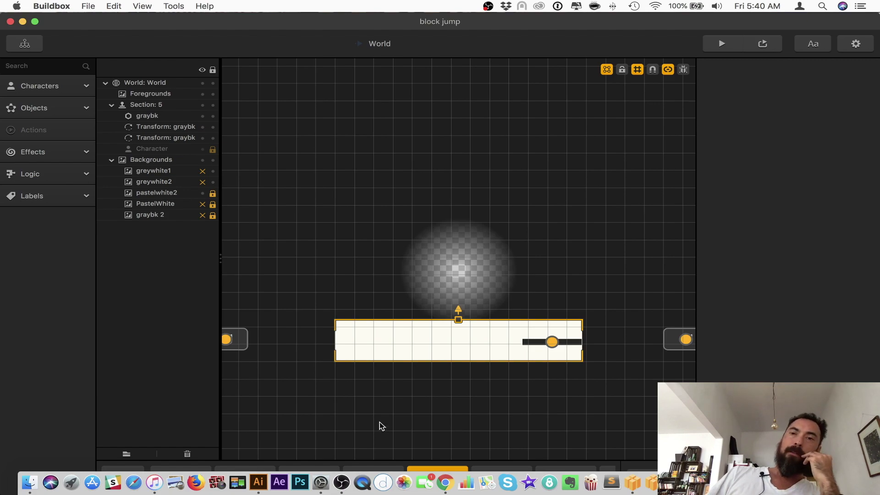
{"action": "scroll", "coordinate": [382, 426], "scroll_direction": "down", "scroll_amount": 4}
{"action": "key", "text": "ctrl+Up"}
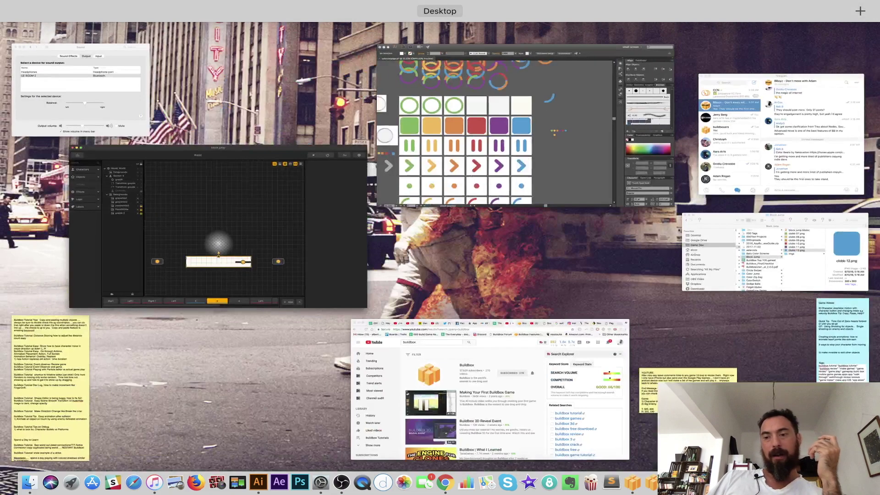
{"action": "key", "text": "ctrl+Up"}
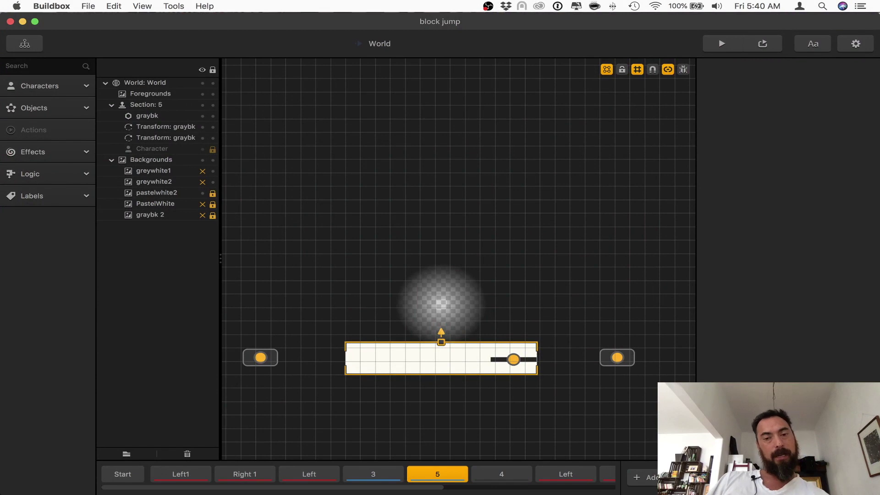
{"action": "left_click", "coordinate": [324, 472]}
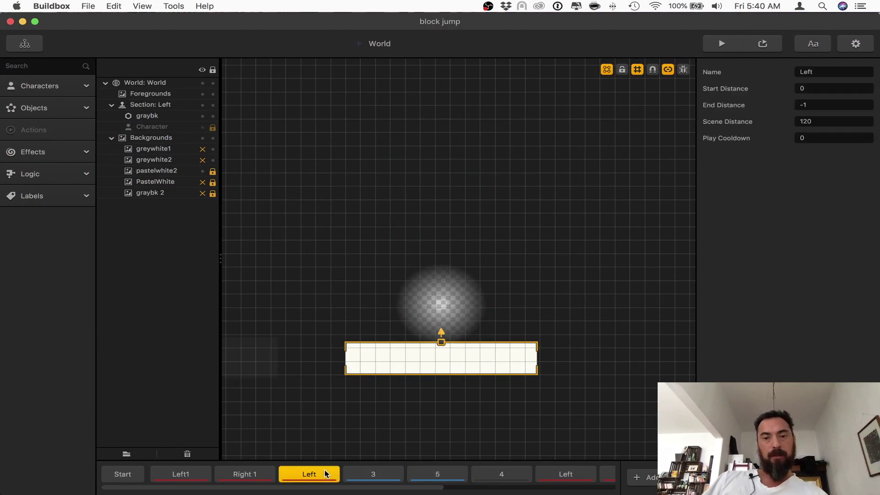
{"action": "left_click", "coordinate": [265, 366]}
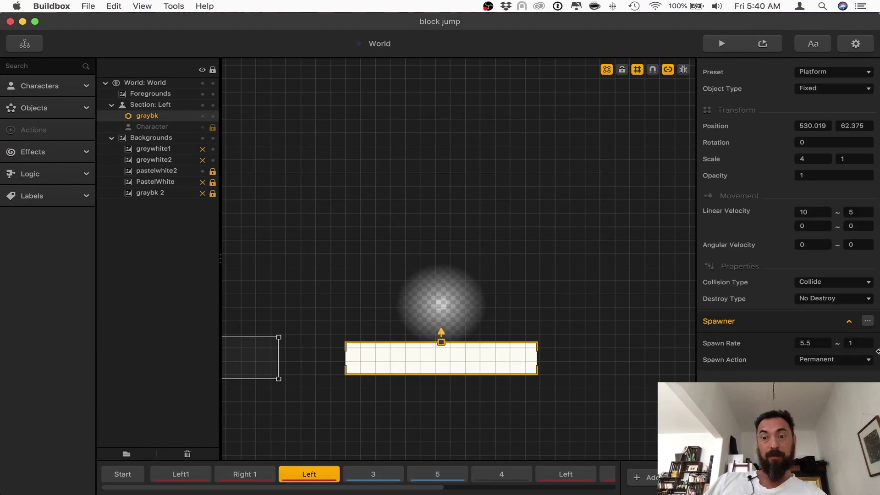
{"action": "left_click", "coordinate": [869, 321]}
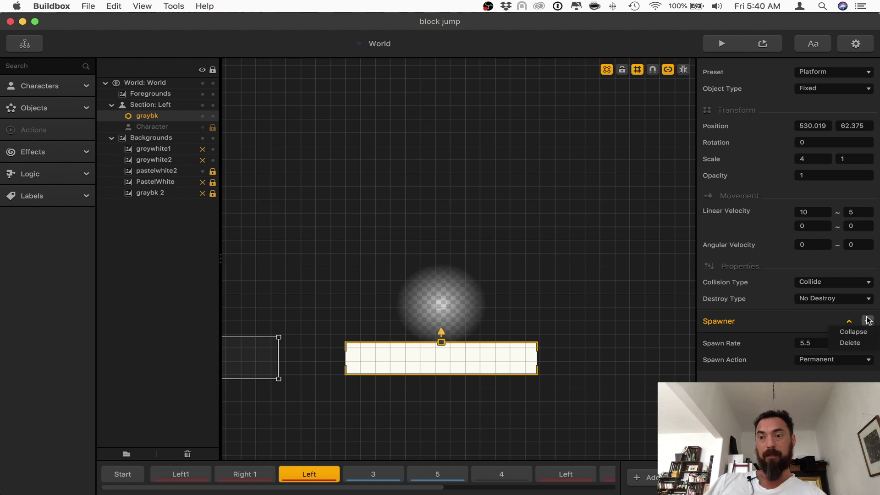
{"action": "left_click", "coordinate": [863, 343]}
Delete the Spawner component from the graybk block in the Right 1 section
{"action": "left_click", "coordinate": [234, 473]}
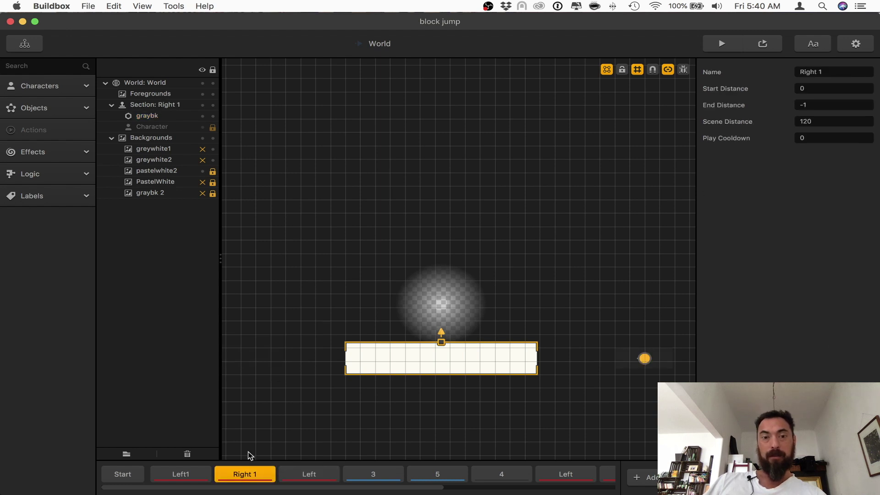
{"action": "left_click", "coordinate": [627, 358]}
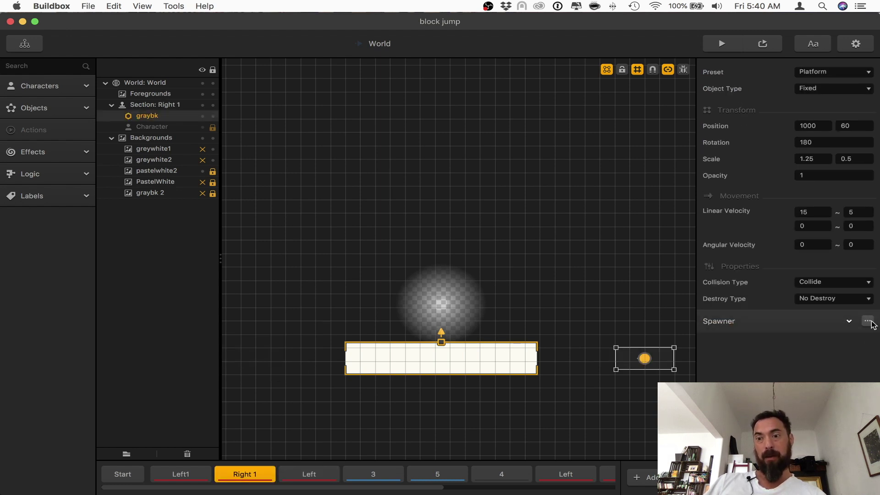
{"action": "left_click", "coordinate": [869, 322]}
{"action": "left_click", "coordinate": [861, 345]}
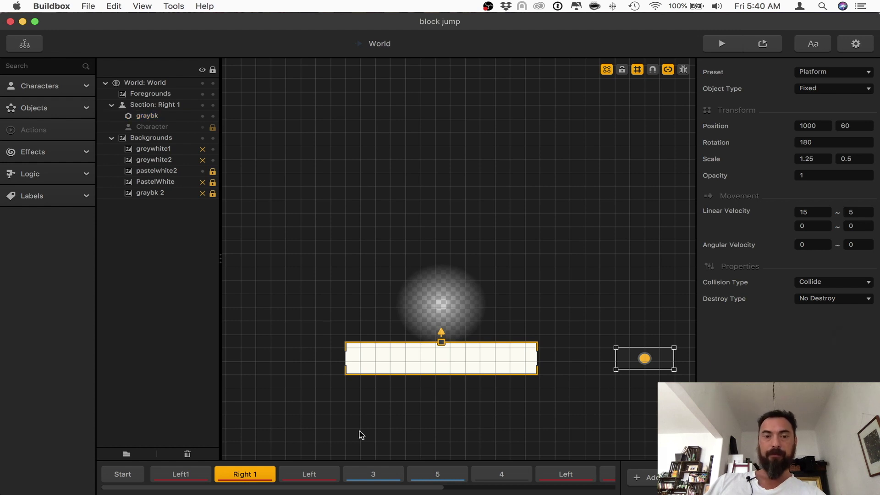
Delete the Spawner component from the graybk block in the Left1 section
{"action": "left_click", "coordinate": [176, 479]}
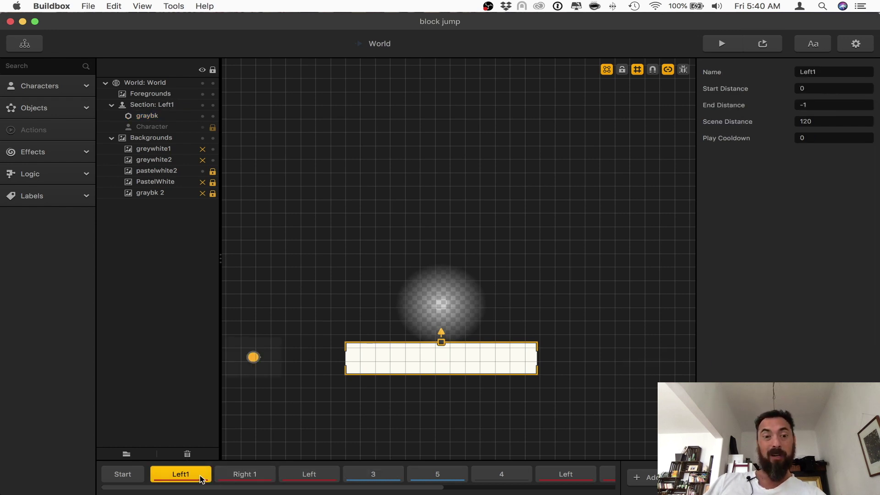
{"action": "left_click", "coordinate": [253, 357]}
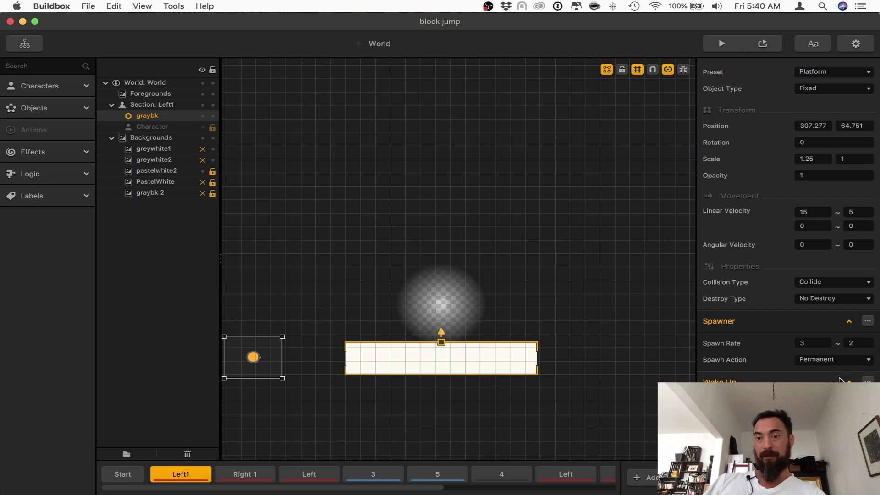
{"action": "left_click", "coordinate": [867, 322]}
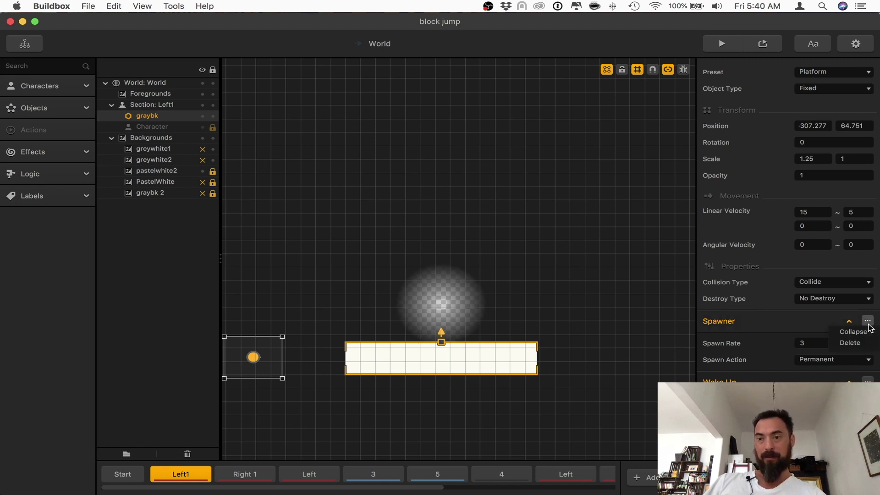
{"action": "left_click", "coordinate": [853, 343]}
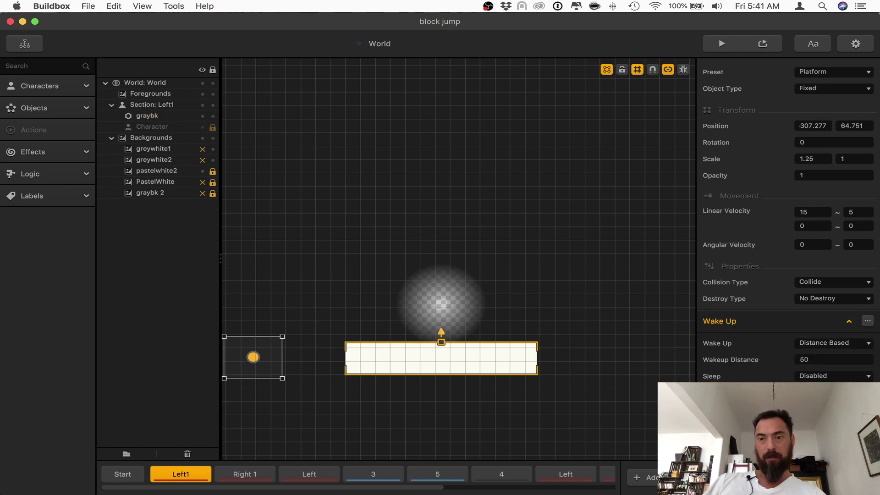
Open the Left section after section 4 and rename the graybk object asset to grayblock
{"action": "left_click", "coordinate": [568, 479]}
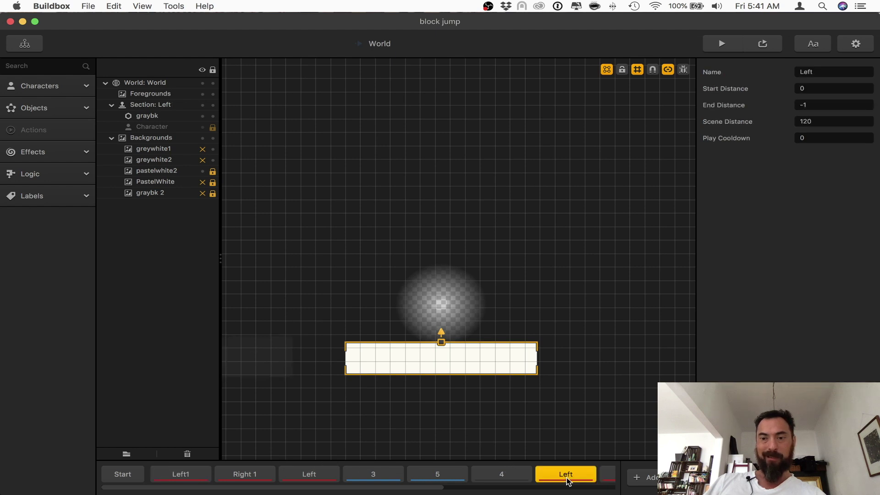
{"action": "left_click", "coordinate": [34, 152]}
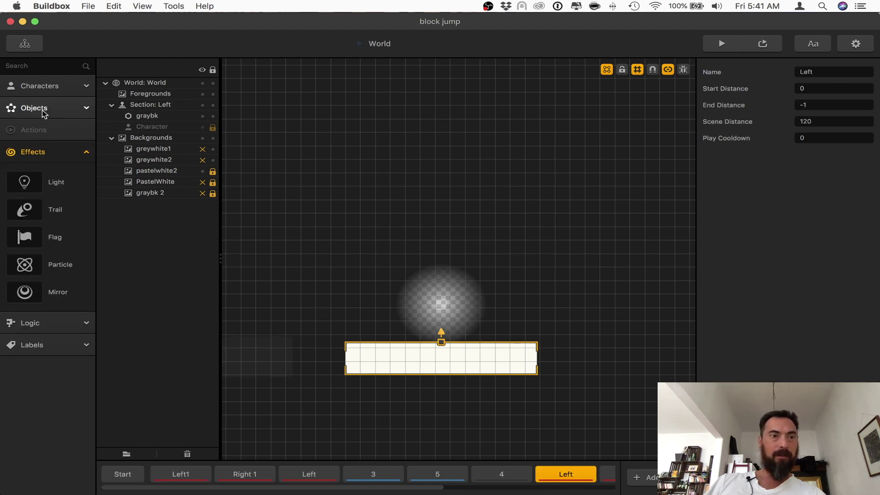
{"action": "left_click", "coordinate": [41, 109]}
{"action": "left_click", "coordinate": [65, 170]}
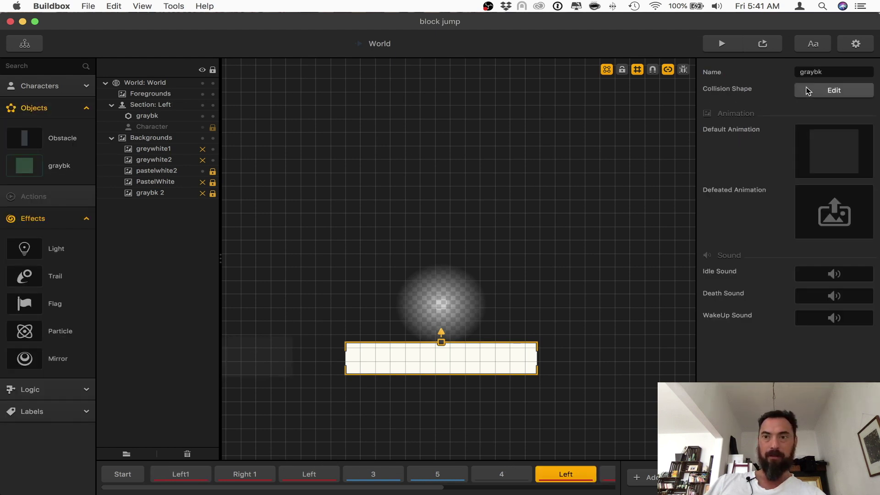
{"action": "left_click", "coordinate": [825, 73]}
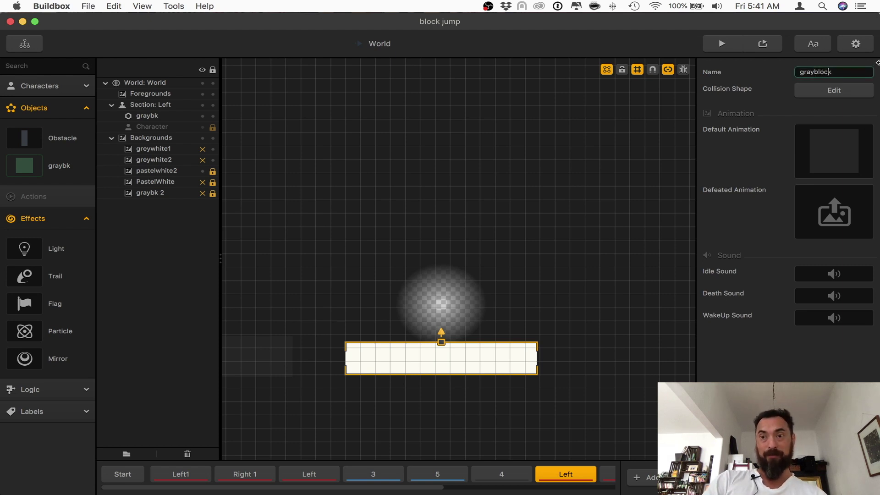
Switch to the Block Jump folder in Finder and move clobk-07.png through clobk-12.png into the imgs folder
{"action": "left_click", "coordinate": [618, 213]}
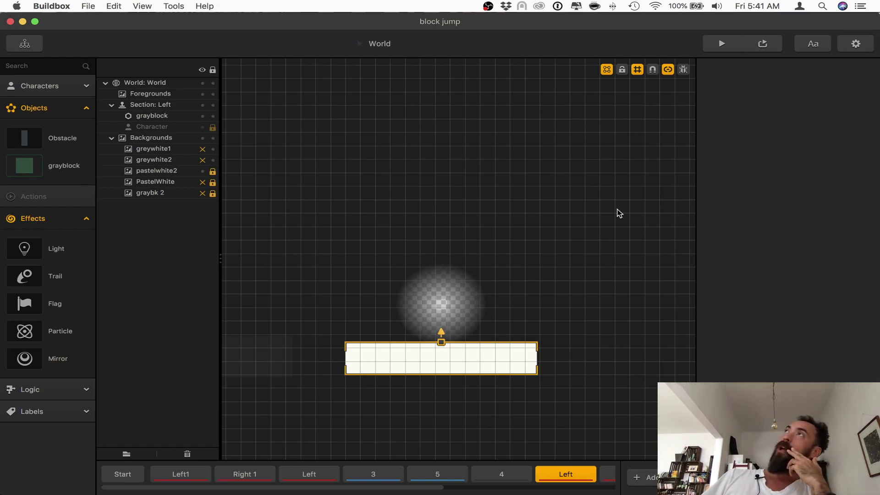
{"action": "key", "text": "ctrl+Up"}
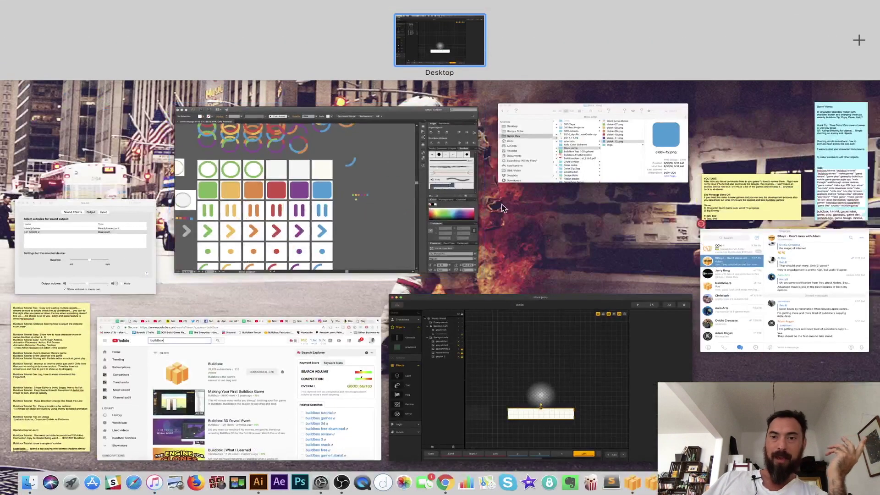
{"action": "left_click", "coordinate": [578, 168]}
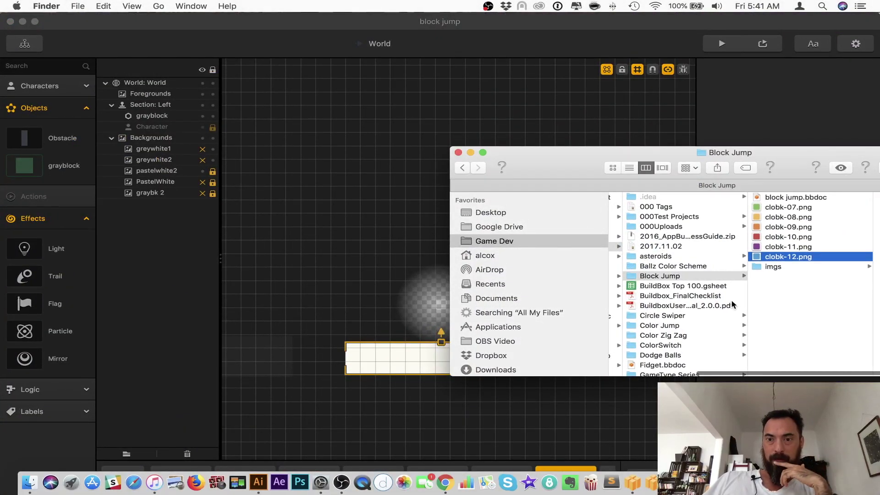
{"action": "left_click", "coordinate": [782, 210], "text": "shift"}
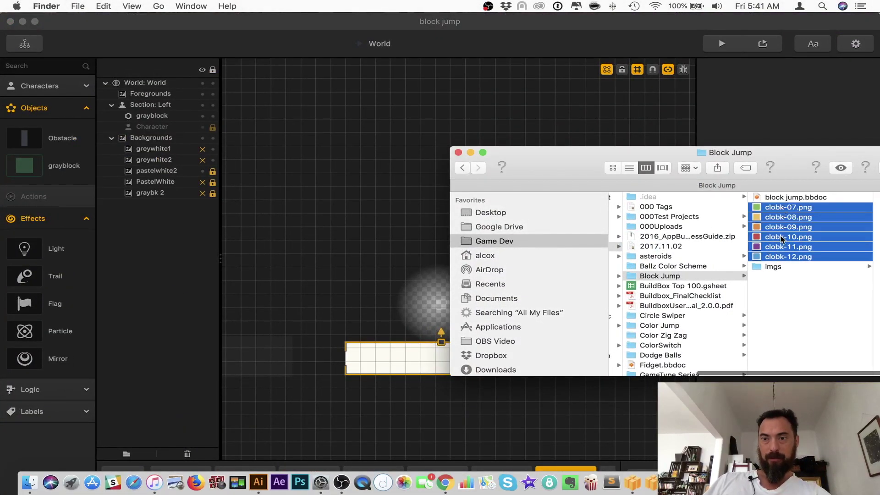
{"action": "left_click_drag", "start_coordinate": [781, 211], "coordinate": [770, 263]}
{"action": "left_click", "coordinate": [776, 208]}
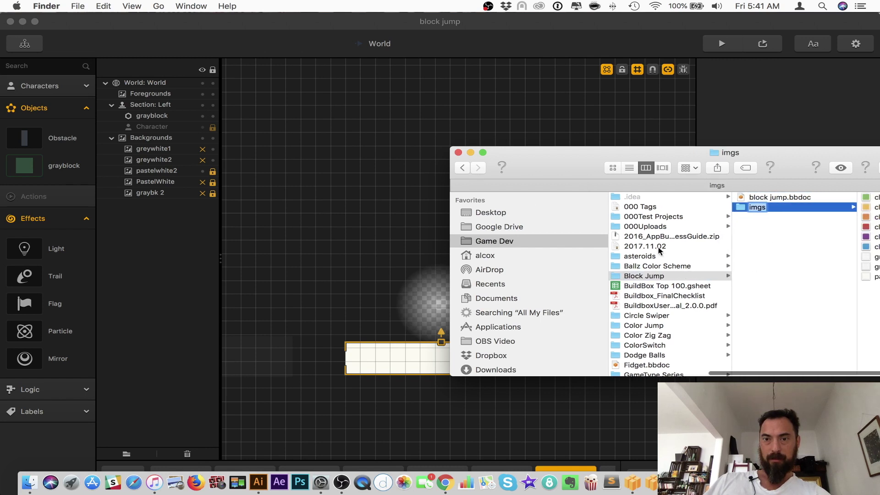
Show the imgs folder as a list and compare previews of greywhite1.png, greywhite2.png and pastelwhite2.png
{"action": "left_click", "coordinate": [629, 168]}
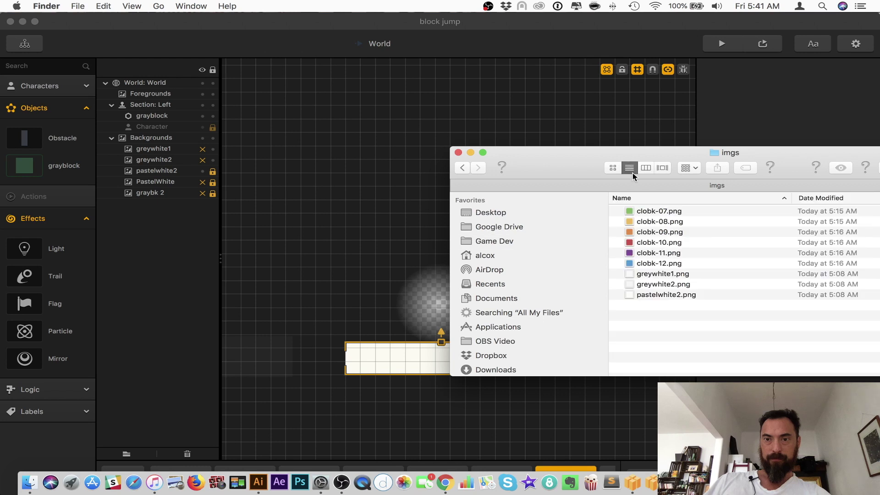
{"action": "left_click", "coordinate": [650, 296]}
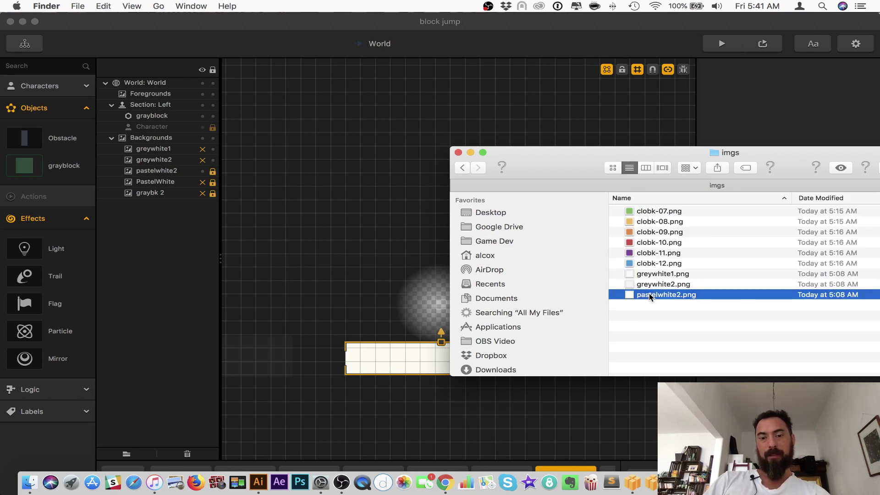
{"action": "key", "text": "space"}
{"action": "key", "text": "Up"}
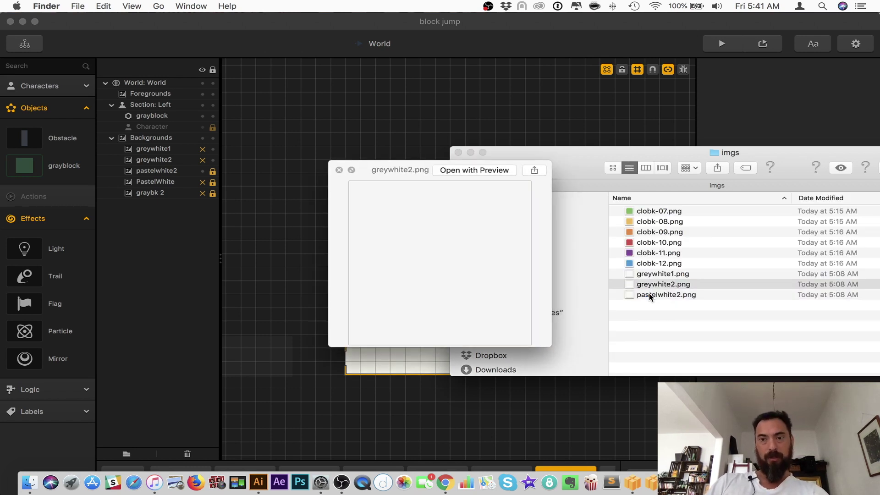
{"action": "key", "text": "Up"}
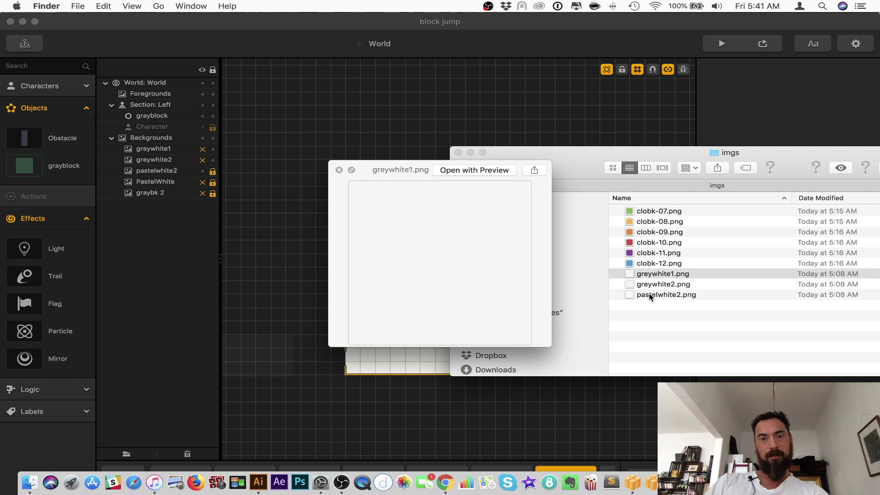
{"action": "key", "text": "Down"}
{"action": "key", "text": "Down"}
{"action": "key", "text": "Up"}
{"action": "key", "text": "Up"}
{"action": "key", "text": "Down"}
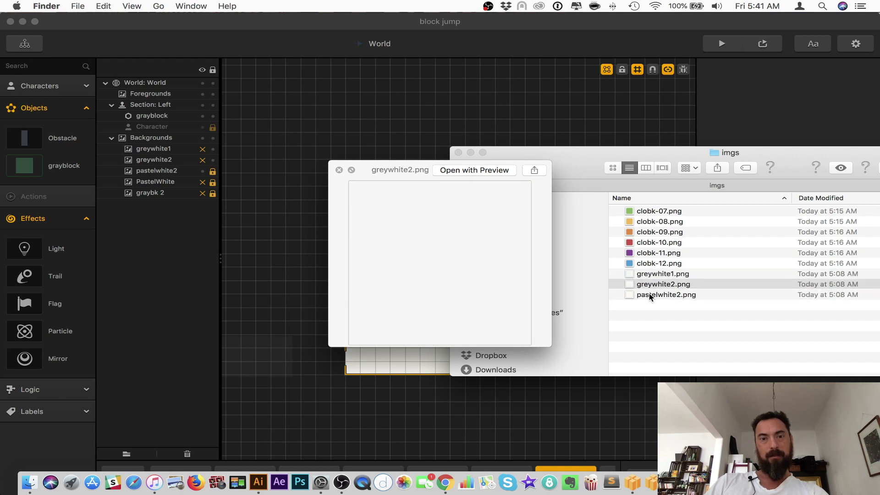
{"action": "key", "text": "Down"}
{"action": "key", "text": "Up"}
{"action": "key", "text": "Up"}
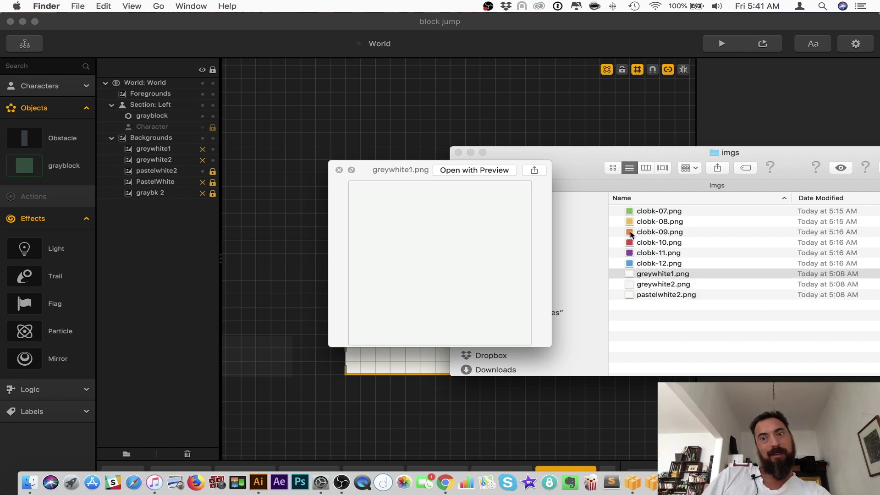
{"action": "key", "text": "Down"}
{"action": "key", "text": "Down"}
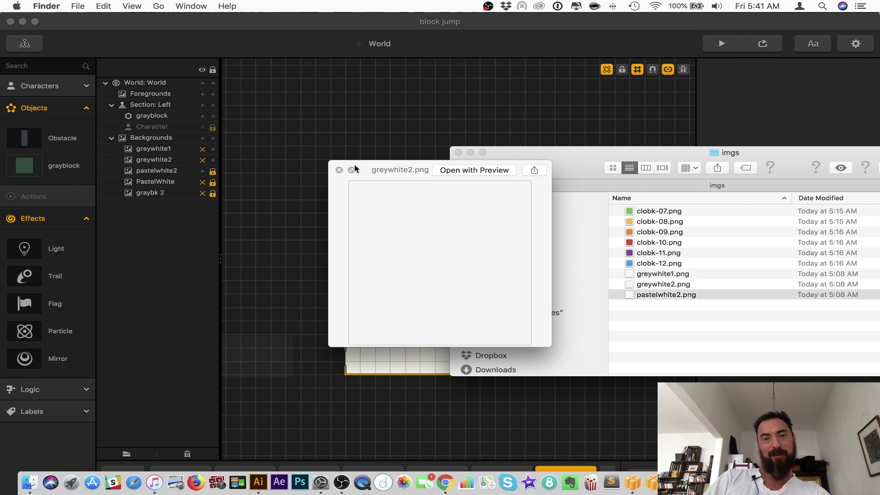
{"action": "key", "text": "Up"}
{"action": "key", "text": "Up"}
{"action": "left_click", "coordinate": [339, 171]}
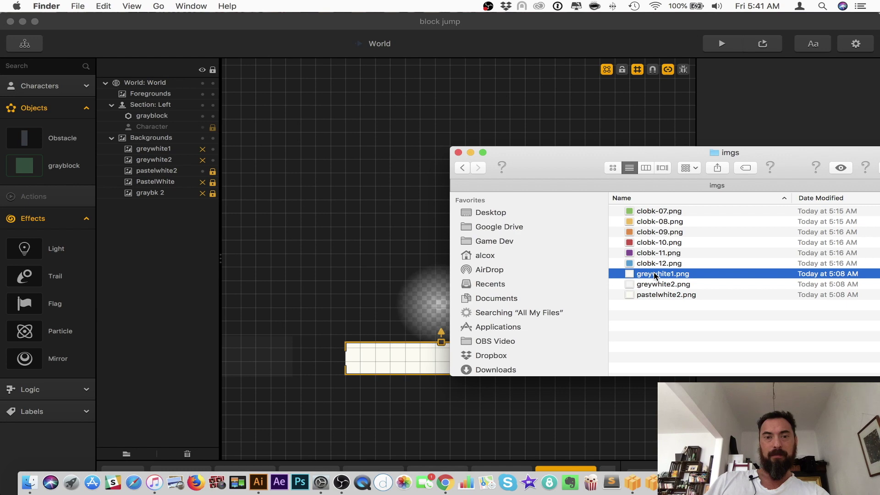
Import greywhite1.png from Finder into Buildbox as an object in the Left section and rename its asset to whiteblock
{"action": "left_click_drag", "start_coordinate": [655, 275], "coordinate": [599, 208]}
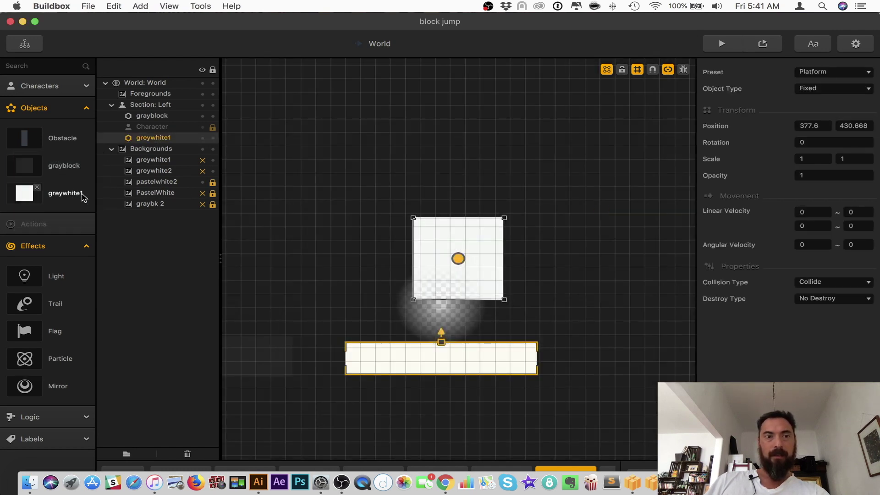
{"action": "left_click", "coordinate": [83, 197]}
{"action": "double_click", "coordinate": [856, 72]}
{"action": "type", "text": "whiteblock"}
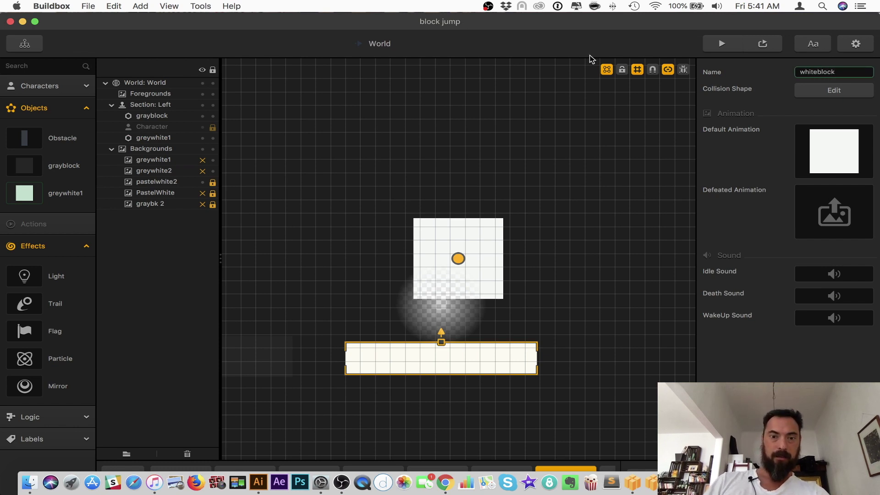
{"action": "key", "text": "Return"}
Set the scale of the whiteblock in the Left section to 0.25 by 0.25
{"action": "left_click", "coordinate": [486, 249]}
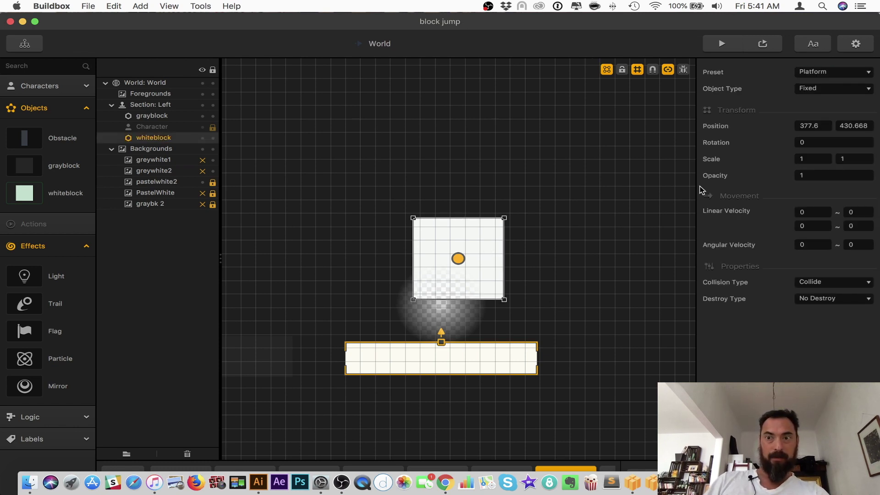
{"action": "type", "text": ".2"}
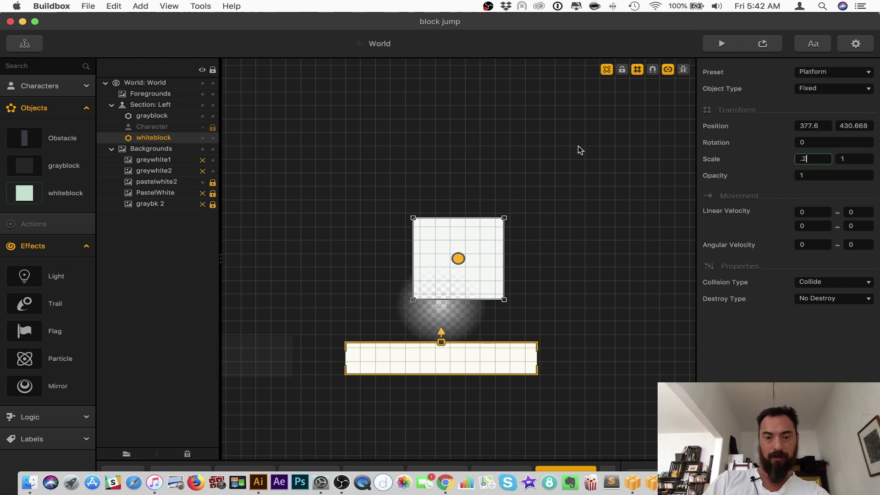
{"action": "type", "text": "5"}
{"action": "key", "text": "Tab"}
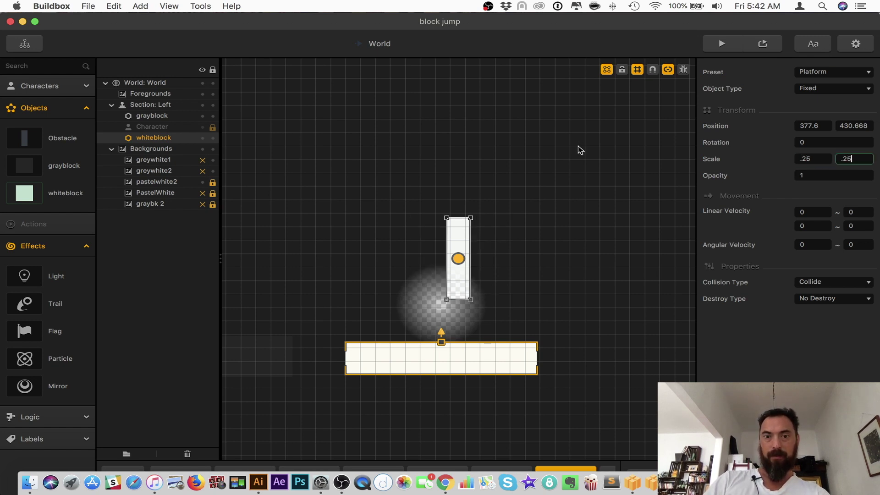
{"action": "type", "text": ".25"}
{"action": "key", "text": "Tab"}
{"action": "left_click", "coordinate": [541, 338]}
Delete the whiteblock from the Left section
{"action": "key", "text": "ctrl+Up"}
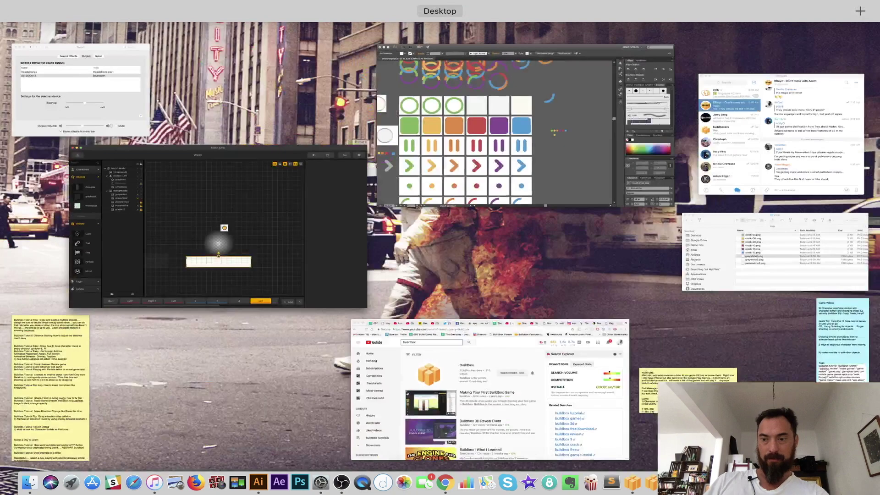
{"action": "key", "text": "ctrl+Up"}
{"action": "scroll", "coordinate": [582, 478], "scroll_direction": "right", "scroll_amount": 4}
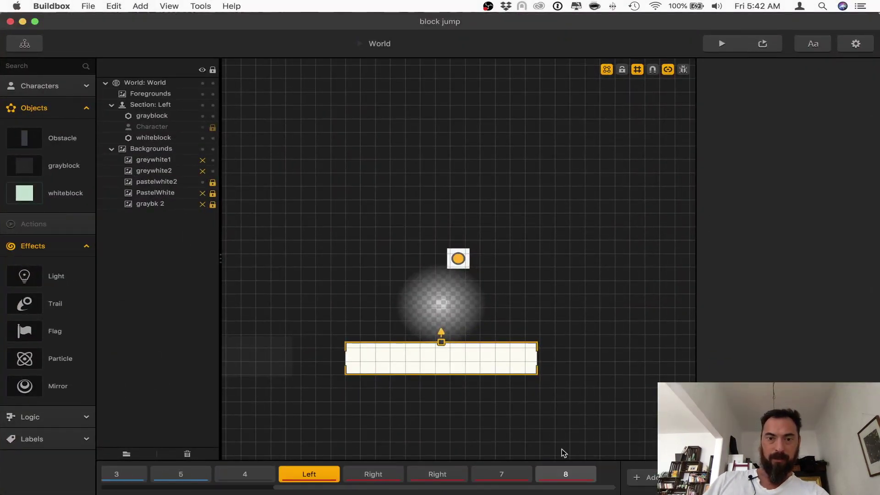
{"action": "left_click", "coordinate": [466, 250]}
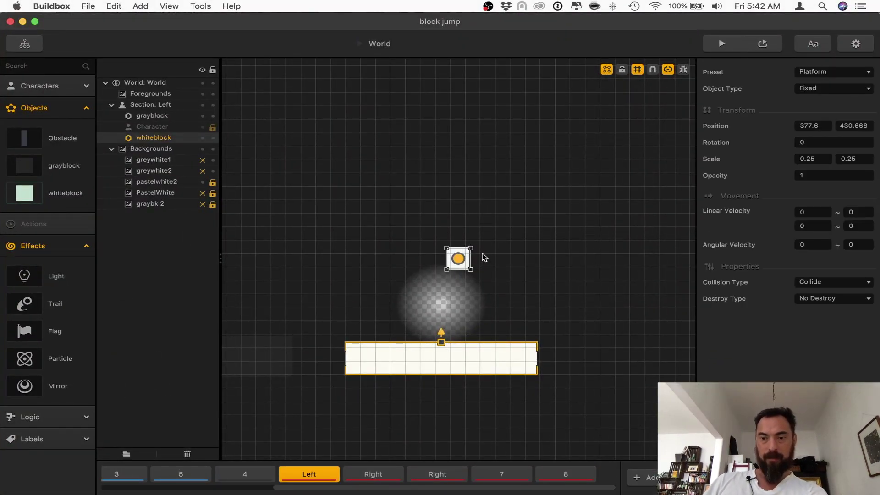
{"action": "key", "text": "Delete"}
Add a new section, place a whiteblock in it and reshape it to about 1.299 by 0.224 scale beside the orange frame's left edge
{"action": "left_click", "coordinate": [646, 479]}
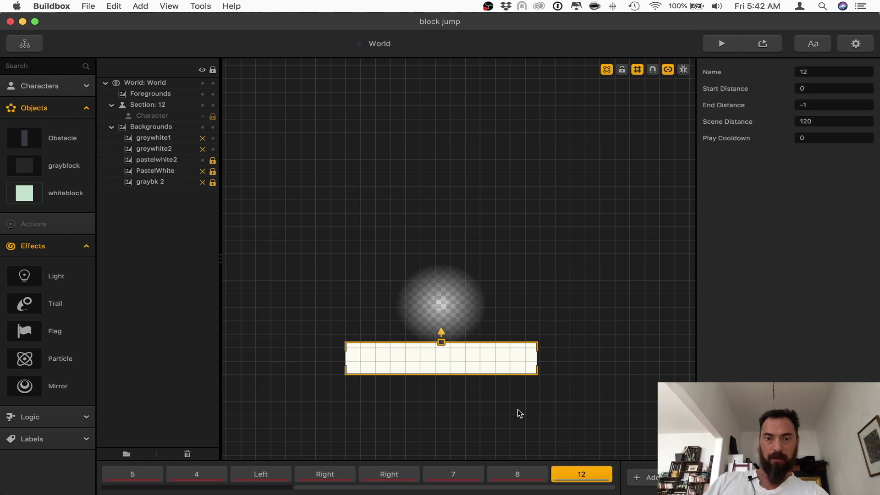
{"action": "left_click_drag", "start_coordinate": [24, 193], "coordinate": [351, 364]}
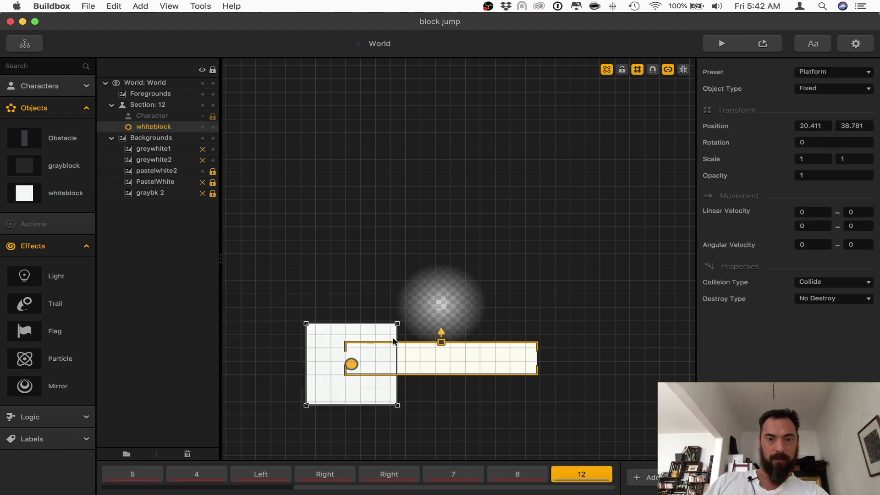
{"action": "left_click_drag", "start_coordinate": [391, 323], "coordinate": [328, 362]}
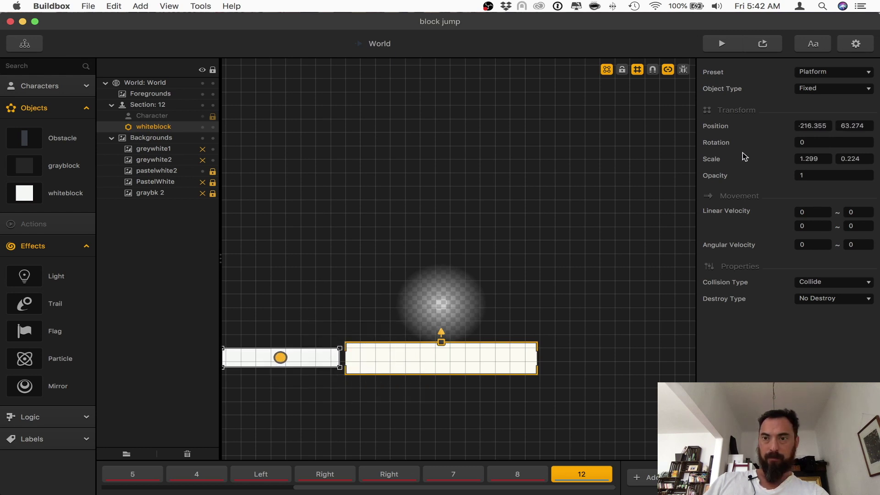
Set the whiteblock's horizontal linear velocity range to 25 ~ 5
{"action": "left_click", "coordinate": [818, 212]}
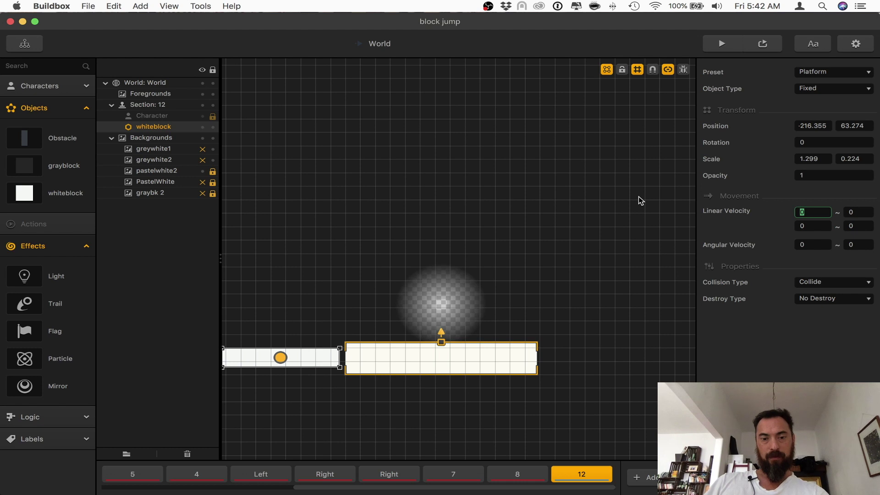
{"action": "type", "text": "25"}
{"action": "key", "text": "Tab"}
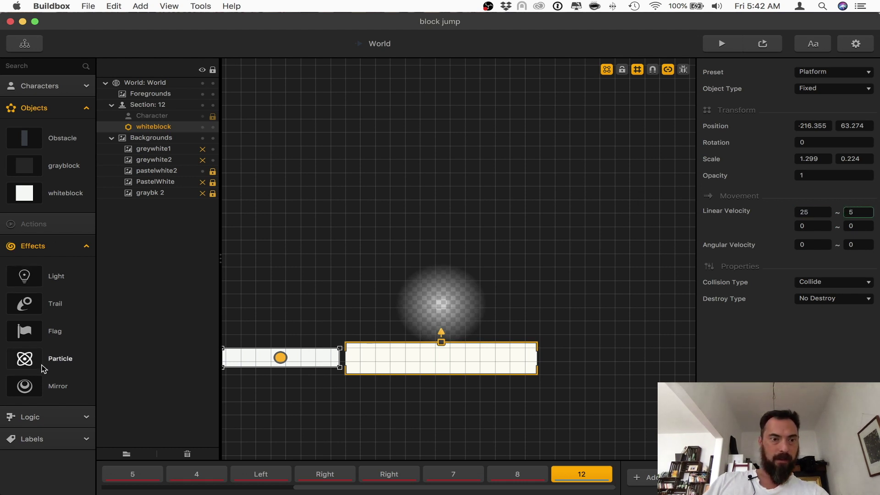
Place a Transform logic object in section 12, well to the right of the orange frame at the whiteblock's height
{"action": "left_click", "coordinate": [48, 418]}
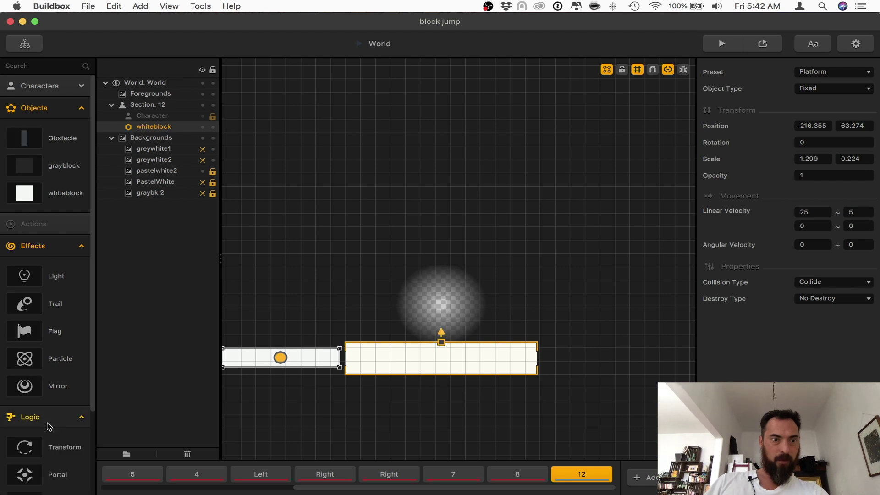
{"action": "left_click_drag", "start_coordinate": [640, 409], "coordinate": [661, 362]}
{"action": "left_click", "coordinate": [614, 418]}
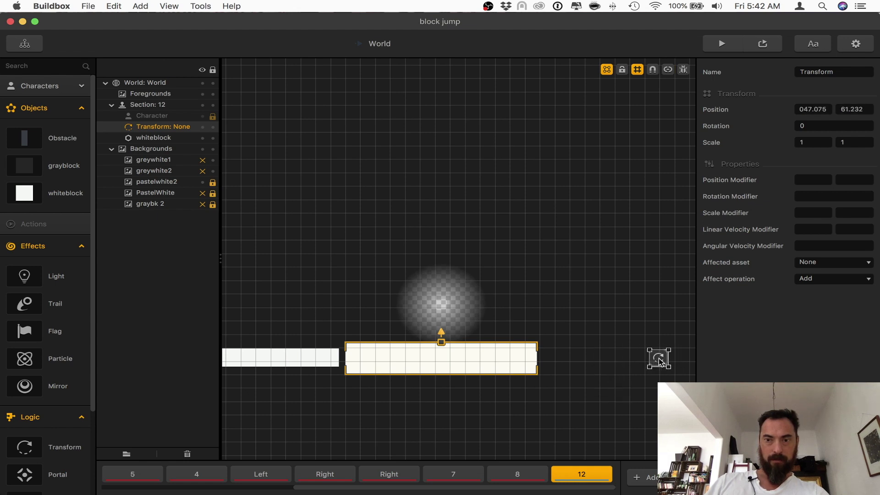
Make the Transform affect the whiteblock with the Multiply operation and a horizontal linear velocity modifier of -1.1
{"action": "left_click", "coordinate": [854, 267]}
{"action": "left_click", "coordinate": [822, 308]}
{"action": "left_click", "coordinate": [823, 280]}
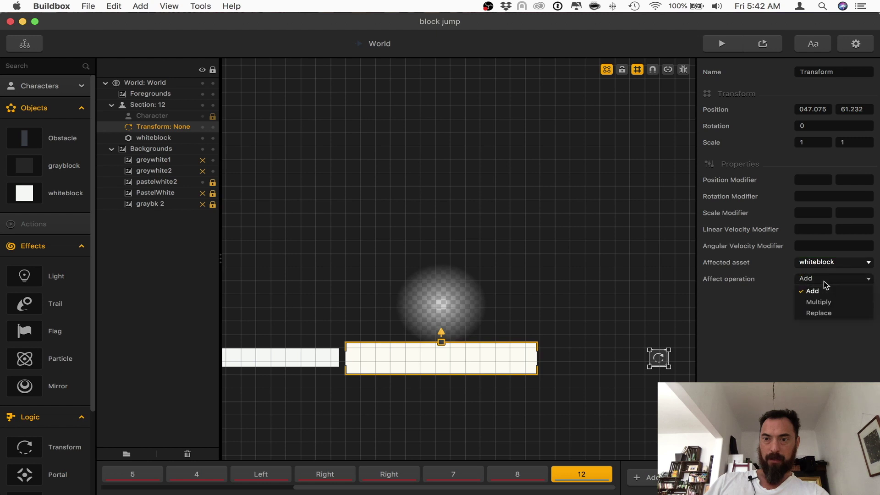
{"action": "left_click", "coordinate": [818, 302]}
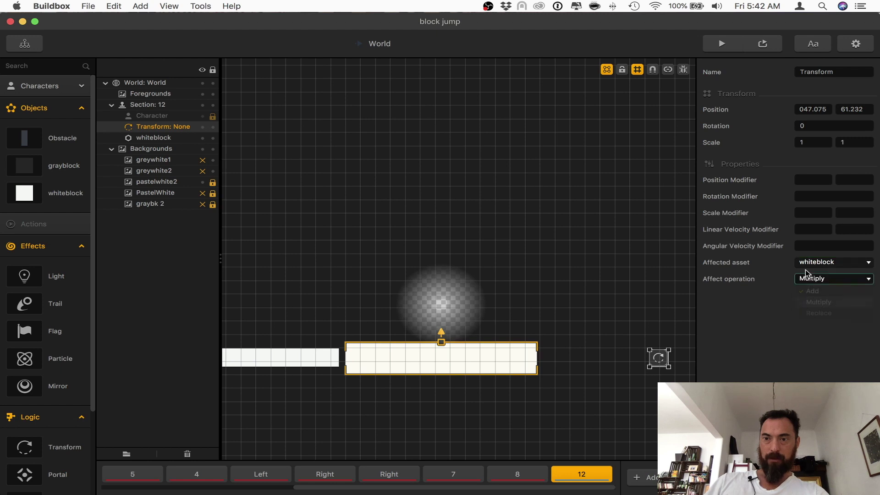
{"action": "left_click", "coordinate": [810, 231]}
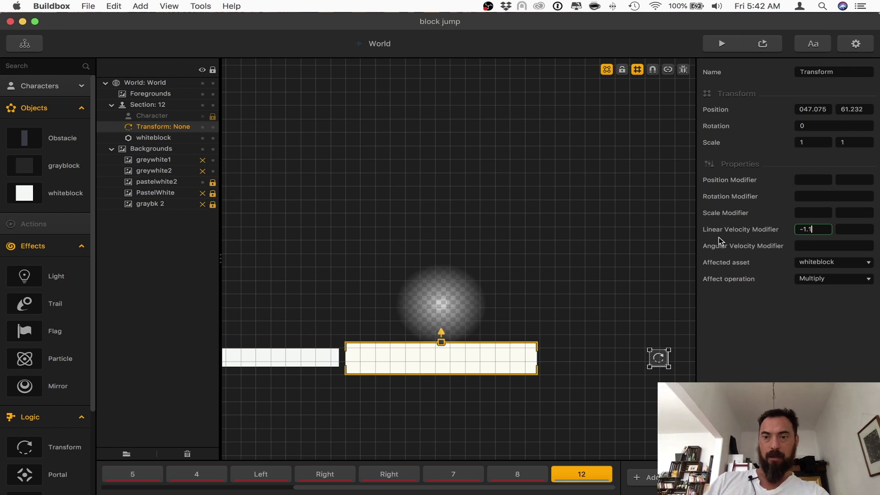
{"action": "key", "text": "Return"}
Duplicate the Transform to the far left of the frame, shift the original slightly outward and reposition the whiteblock between them
{"action": "scroll", "coordinate": [650, 380], "scroll_direction": "down", "scroll_amount": 2}
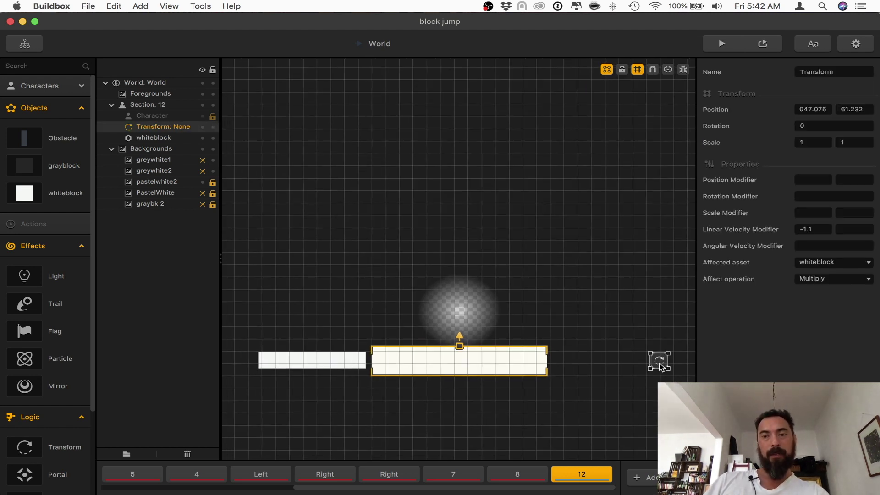
{"action": "left_click_drag", "start_coordinate": [661, 366], "coordinate": [559, 367], "text": "alt"}
{"action": "left_click_drag", "start_coordinate": [659, 362], "coordinate": [675, 361]}
{"action": "left_click_drag", "start_coordinate": [590, 357], "coordinate": [325, 358]}
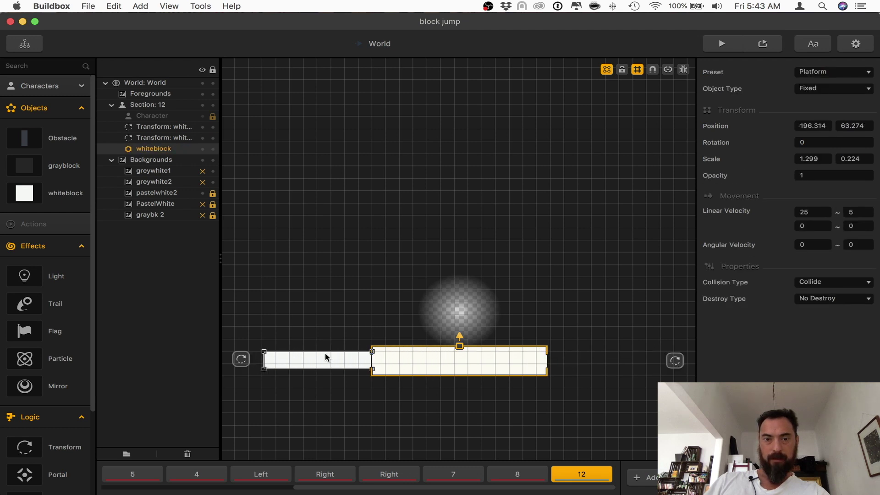
Hide the pastelwhite2 background and show the graybk 2 background instead
{"action": "left_click", "coordinate": [202, 193]}
{"action": "left_click", "coordinate": [202, 182]}
{"action": "left_click", "coordinate": [202, 182]}
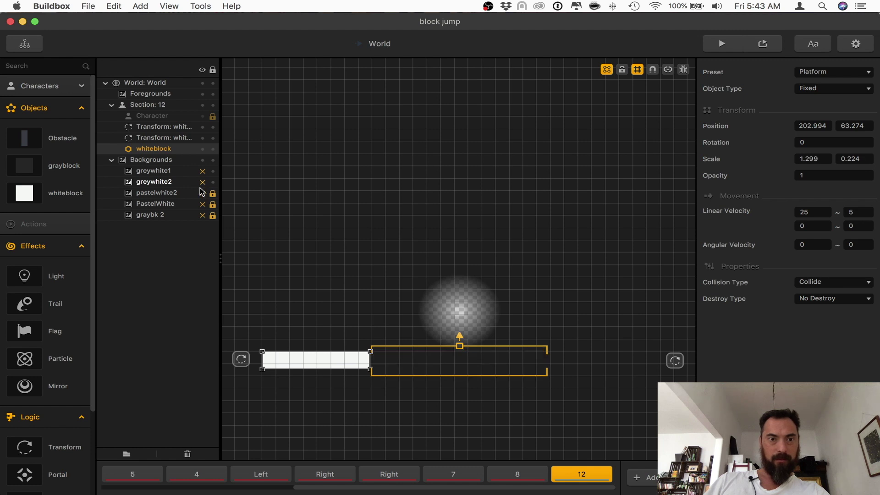
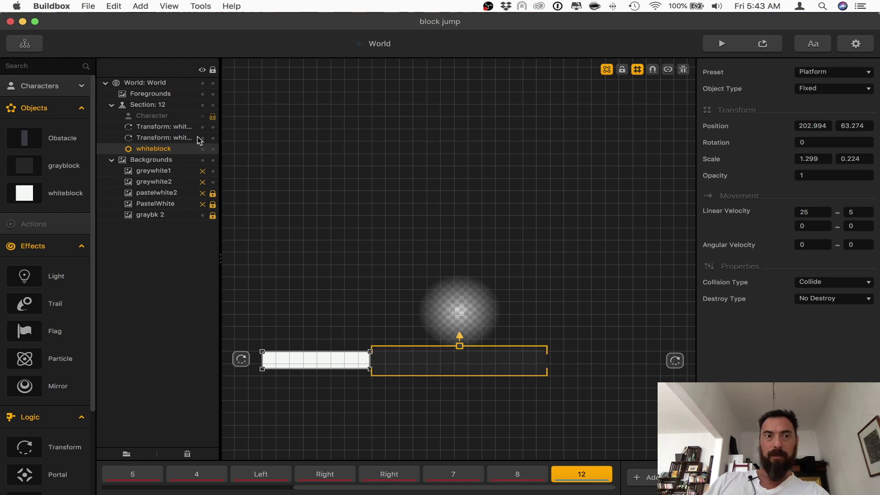
Show the Character asset's settings and run a preview of the game to check the graybk 2 background
{"action": "left_click", "coordinate": [40, 86]}
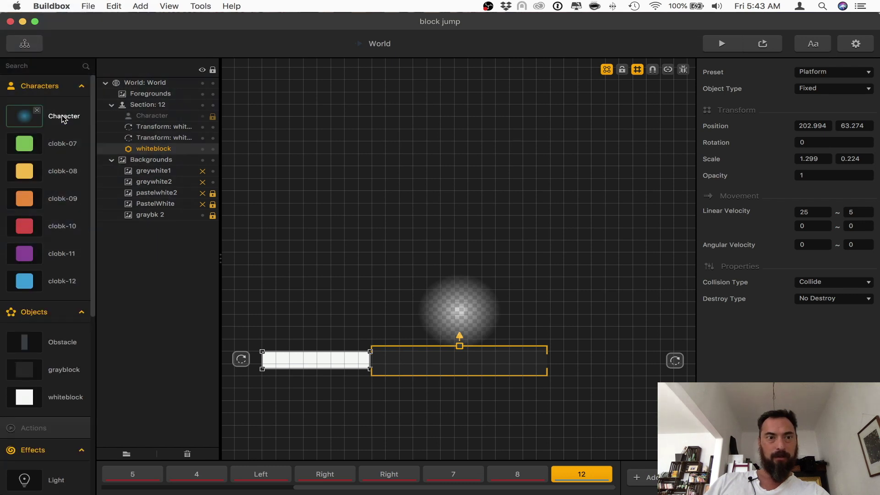
{"action": "left_click", "coordinate": [64, 117]}
{"action": "left_click", "coordinate": [720, 43]}
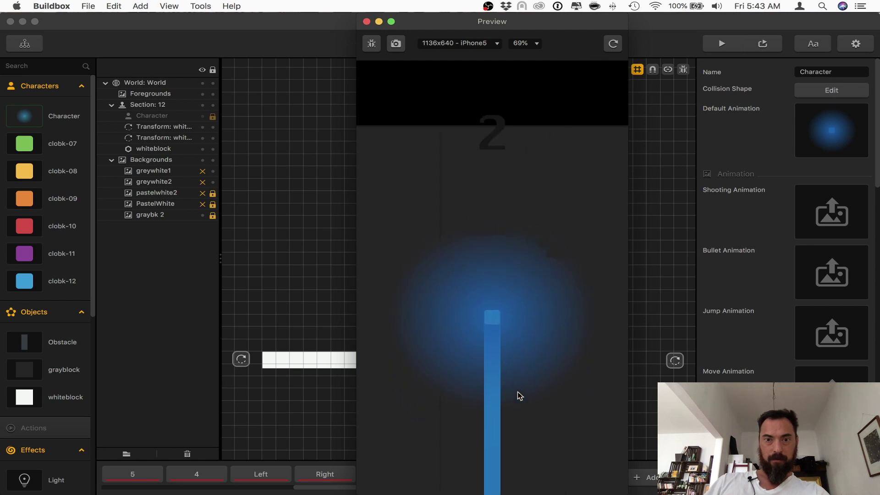
{"action": "left_click", "coordinate": [367, 22]}
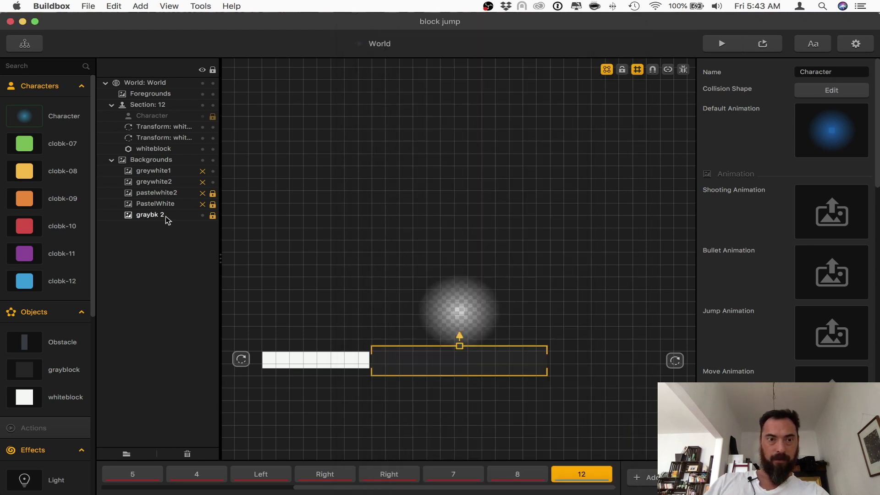
In the Start section, scale the graybk 2 background to 5 by 15 and preview the game
{"action": "scroll", "coordinate": [144, 470], "scroll_direction": "left", "scroll_amount": 1}
{"action": "scroll", "coordinate": [143, 470], "scroll_direction": "left", "scroll_amount": 5}
{"action": "left_click", "coordinate": [135, 474]}
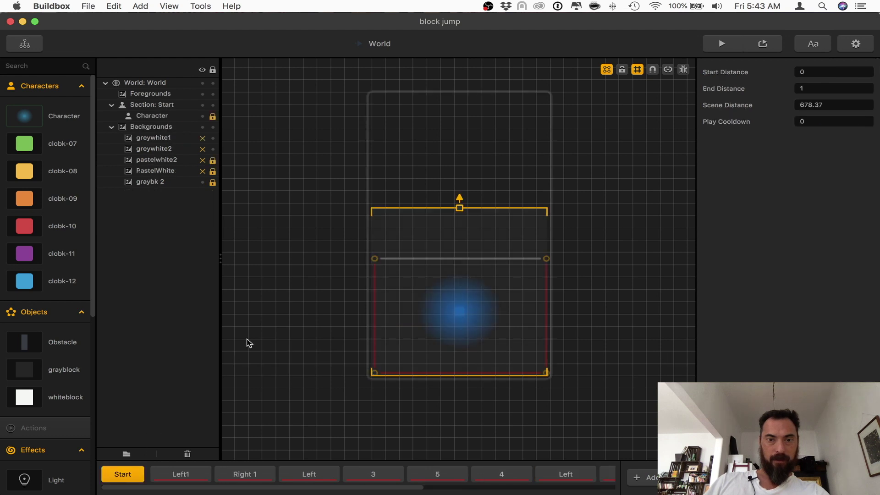
{"action": "left_click", "coordinate": [153, 182]}
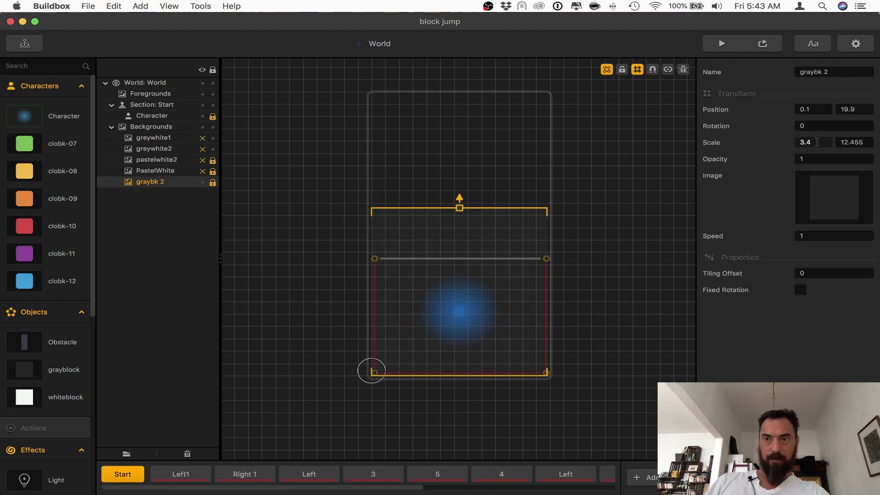
{"action": "type", "text": "5"}
{"action": "left_click", "coordinate": [844, 143]}
{"action": "key", "text": "Tab"}
{"action": "left_click", "coordinate": [693, 116]}
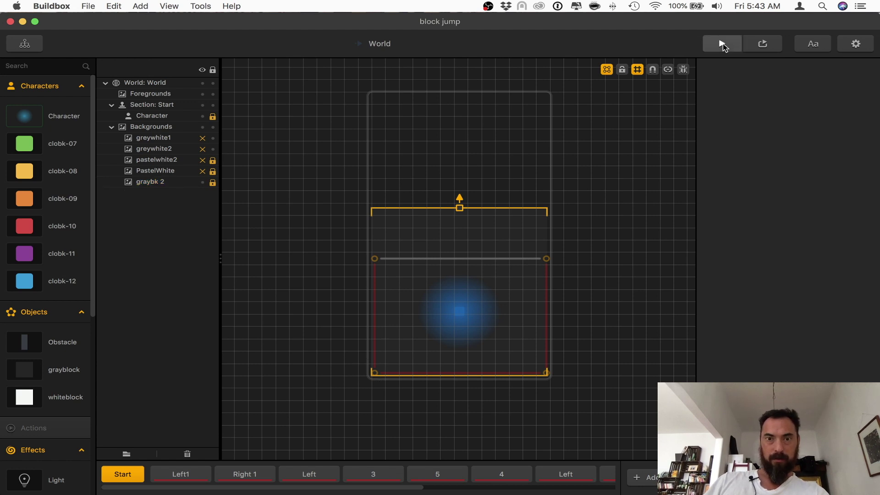
{"action": "left_click", "coordinate": [722, 44]}
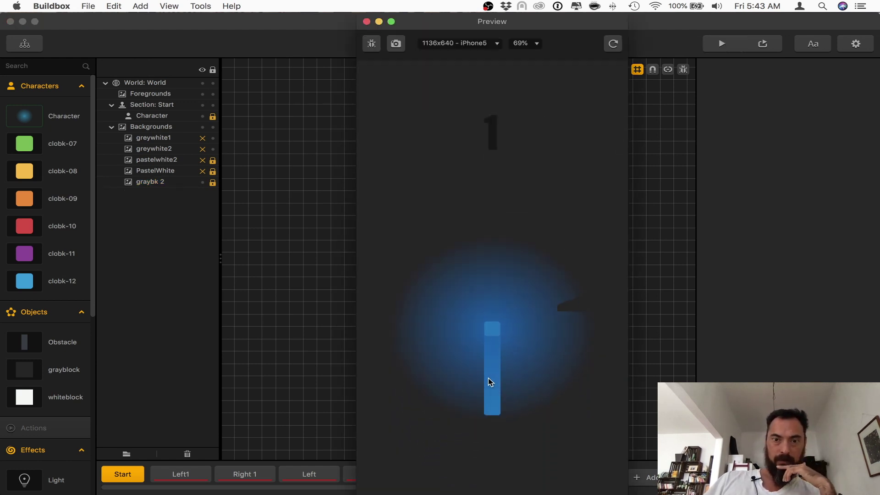
{"action": "left_click", "coordinate": [367, 21]}
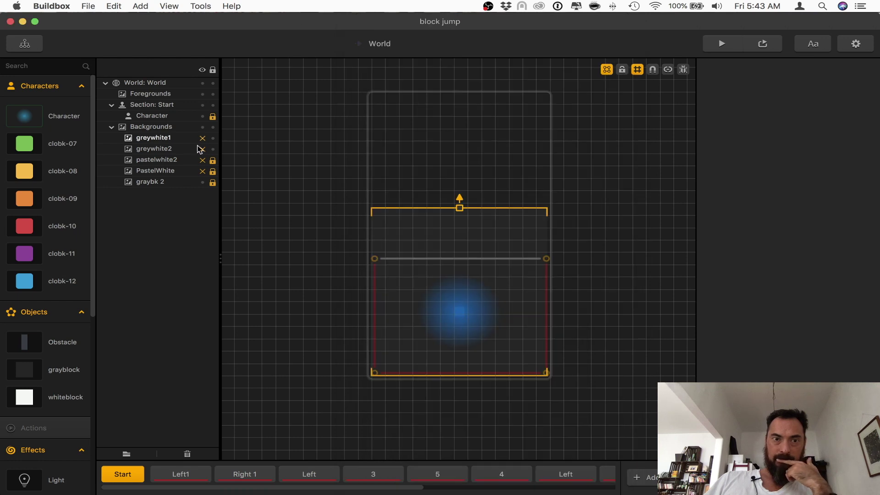
Give the graybk 2 background a tiling offset of 0.1
{"action": "left_click", "coordinate": [150, 181]}
{"action": "left_click", "coordinate": [818, 273]}
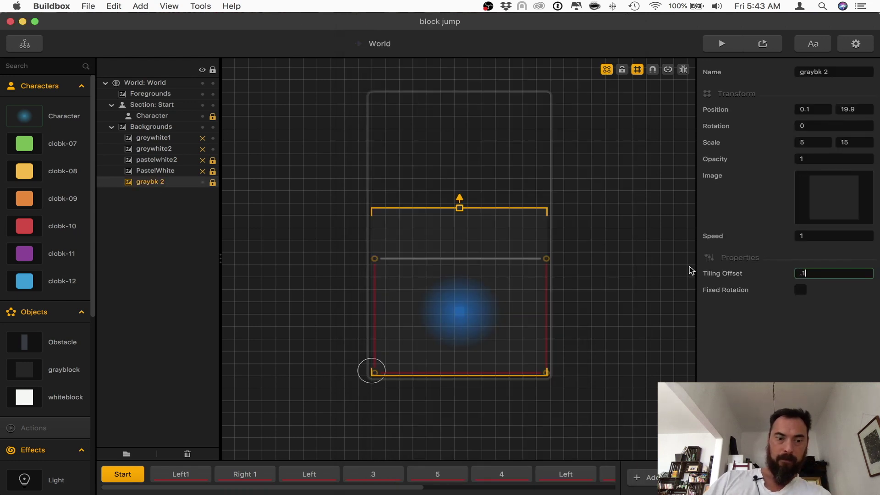
{"action": "type", "text": ".1"}
{"action": "key", "text": "Return"}
In section 12, move the right Transform inward to about x 978, nudge the left one toward the whiteblock, and preview the game
{"action": "scroll", "coordinate": [569, 475], "scroll_direction": "right", "scroll_amount": 5}
{"action": "left_click", "coordinate": [581, 475]}
{"action": "left_click", "coordinate": [674, 361]}
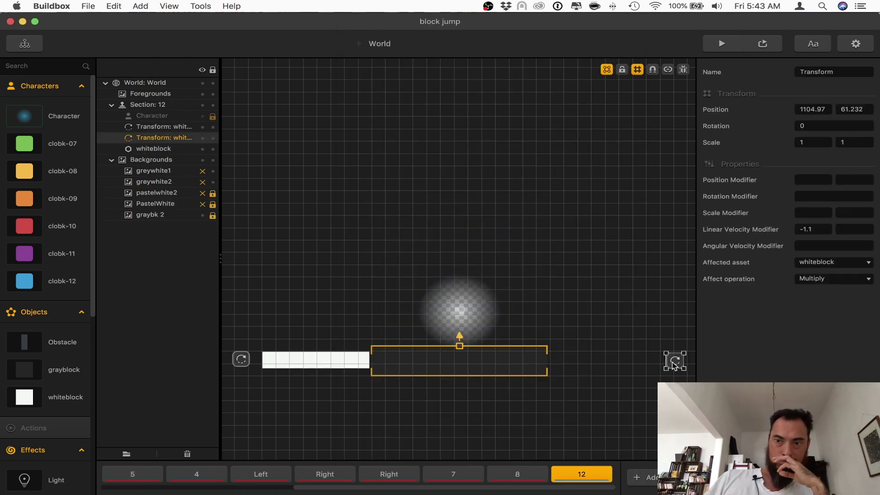
{"action": "left_click", "coordinate": [339, 360]}
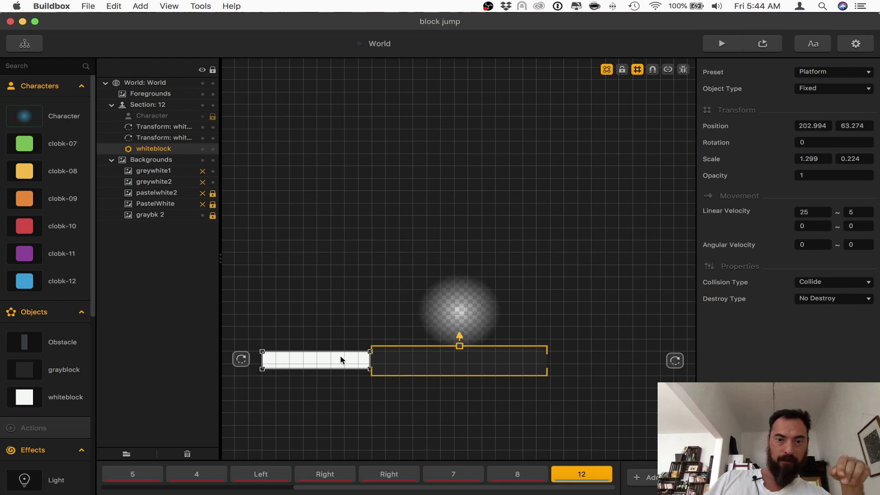
{"action": "left_click", "coordinate": [680, 364]}
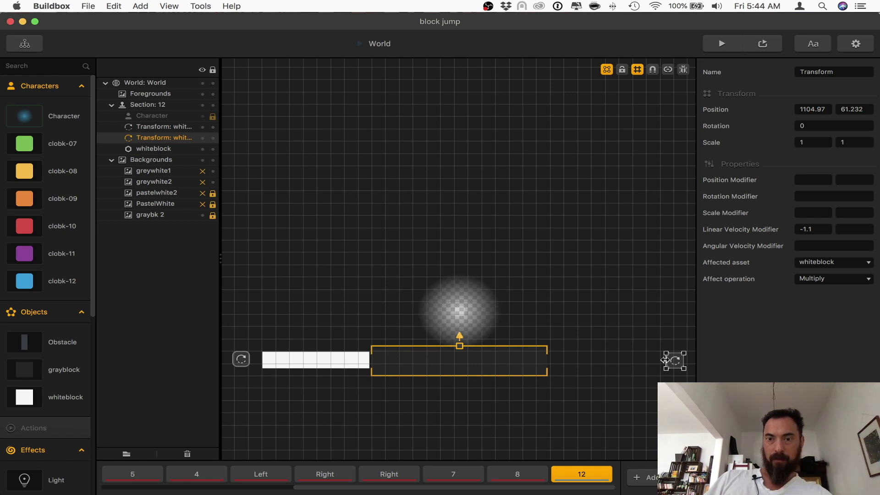
{"action": "left_click_drag", "start_coordinate": [672, 363], "coordinate": [636, 364]}
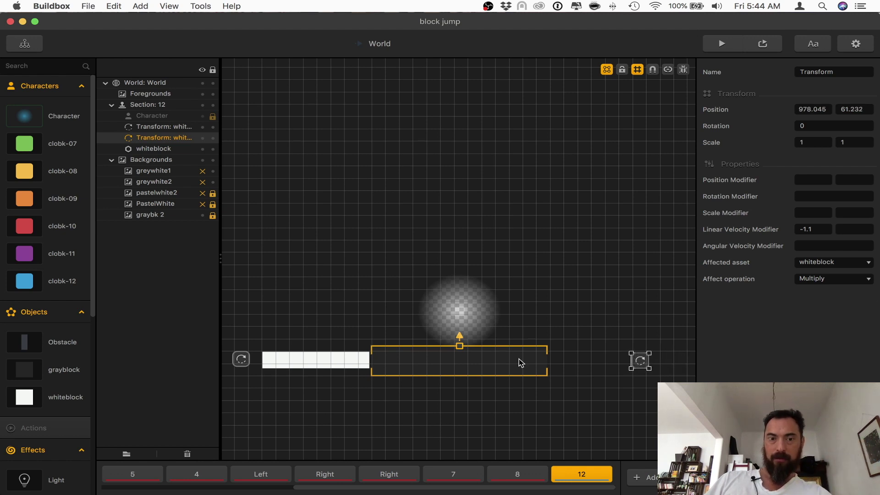
{"action": "left_click_drag", "start_coordinate": [239, 364], "coordinate": [246, 364]}
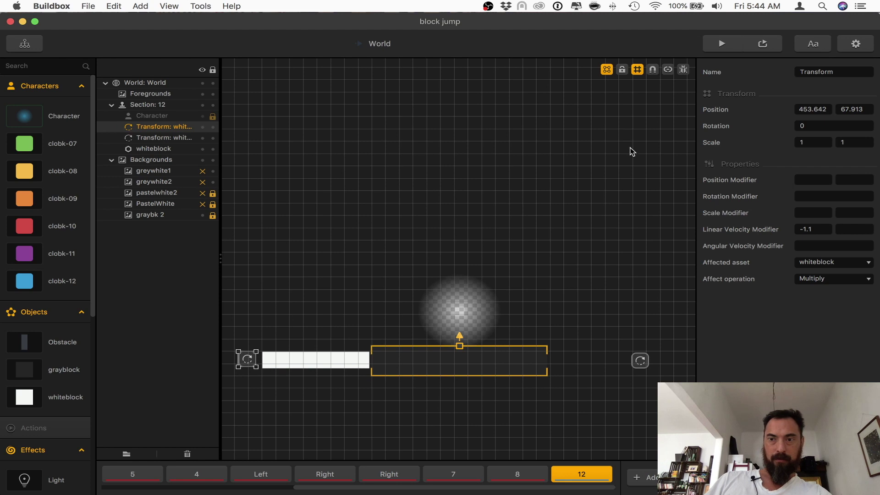
{"action": "left_click", "coordinate": [721, 44]}
{"action": "left_click", "coordinate": [515, 396]}
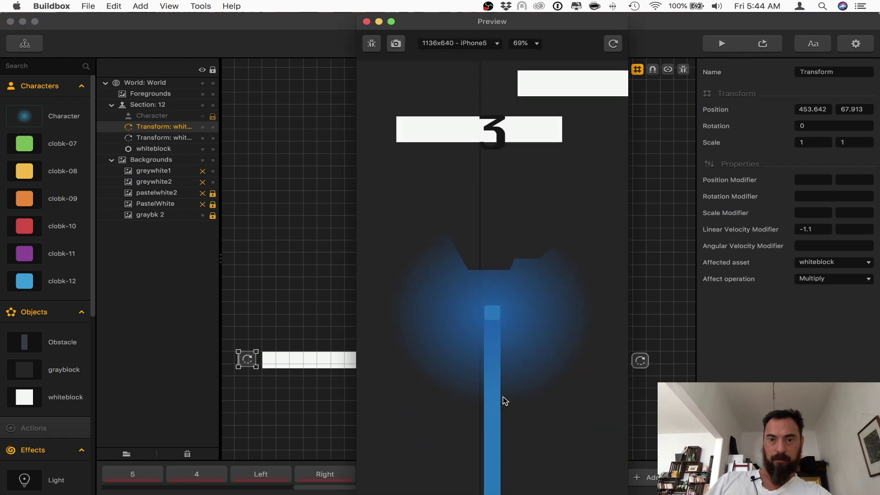
{"action": "left_click", "coordinate": [367, 21]}
Set the graybk 2 background's tiling offset to -1 and preview the game
{"action": "left_click", "coordinate": [168, 216]}
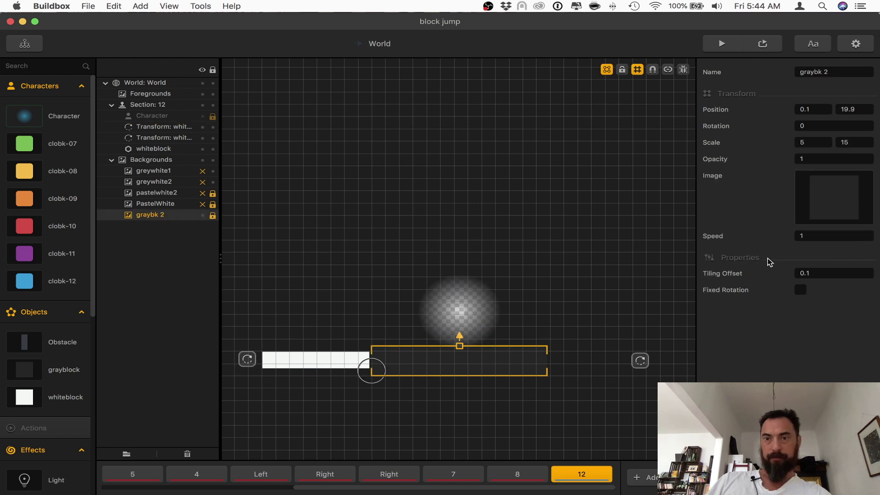
{"action": "left_click", "coordinate": [722, 44]}
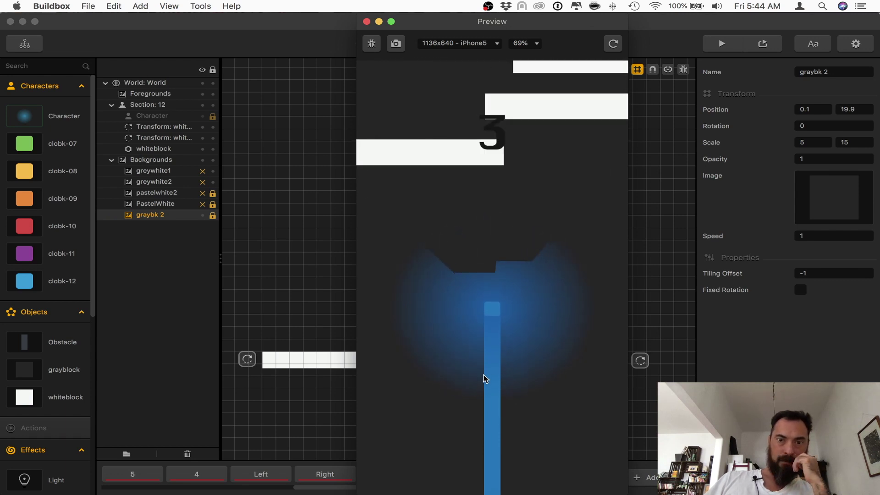
{"action": "left_click", "coordinate": [371, 40]}
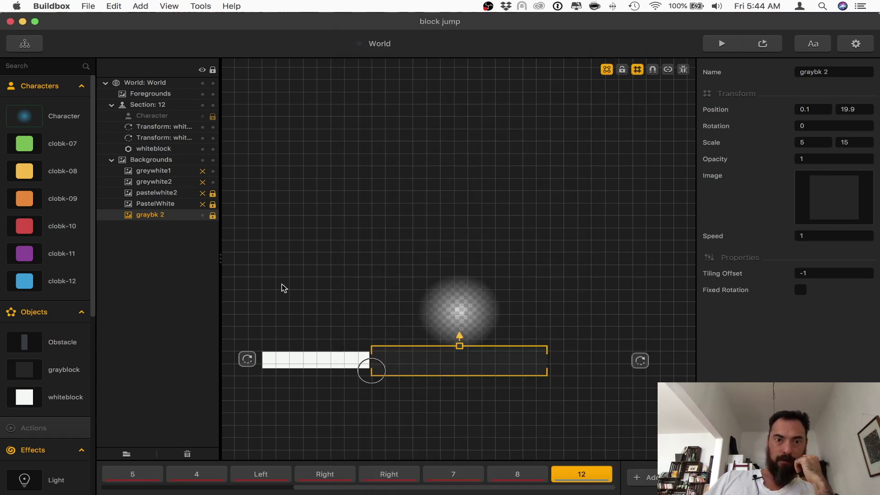
Move the left Transform onto the whiteblock at about x -142 and start a preview
{"action": "left_click_drag", "start_coordinate": [248, 361], "coordinate": [333, 358]}
{"action": "left_click", "coordinate": [721, 44]}
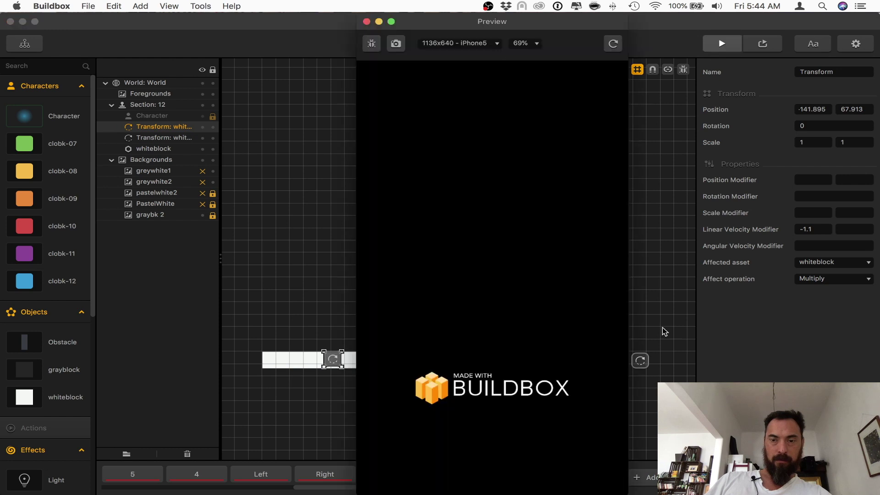
{"action": "left_click", "coordinate": [336, 395]}
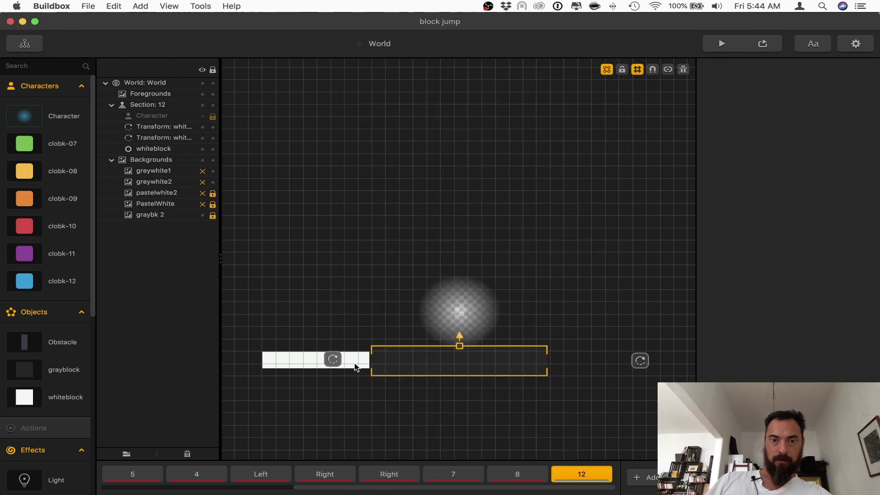
Narrow the whiteblock to about 0.93 scale, move it over the frame's left edge with the left Transform just outside it, and preview
{"action": "left_click", "coordinate": [265, 362]}
{"action": "left_click_drag", "start_coordinate": [265, 363], "coordinate": [292, 361]}
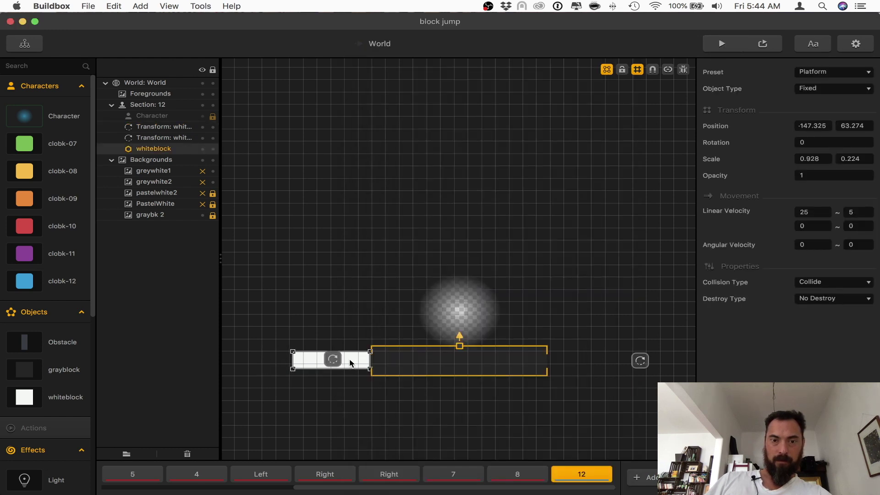
{"action": "left_click_drag", "start_coordinate": [350, 363], "coordinate": [400, 365]}
{"action": "left_click_drag", "start_coordinate": [333, 363], "coordinate": [321, 363]}
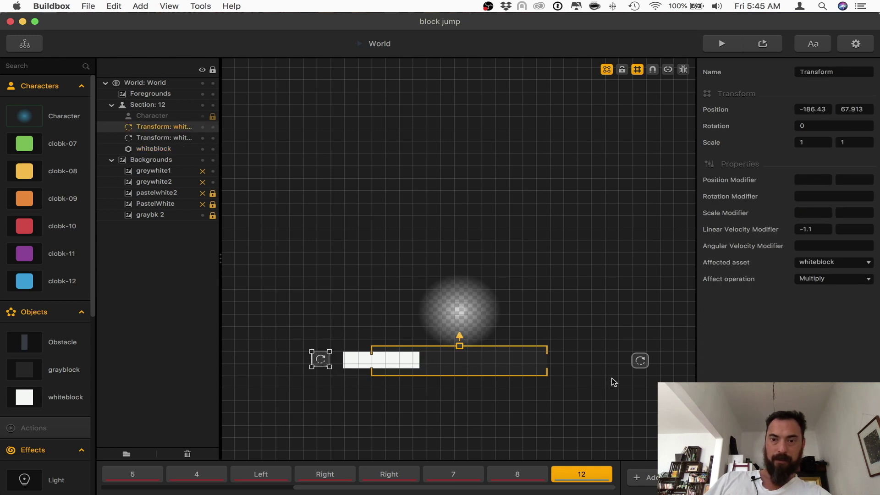
{"action": "left_click", "coordinate": [722, 43]}
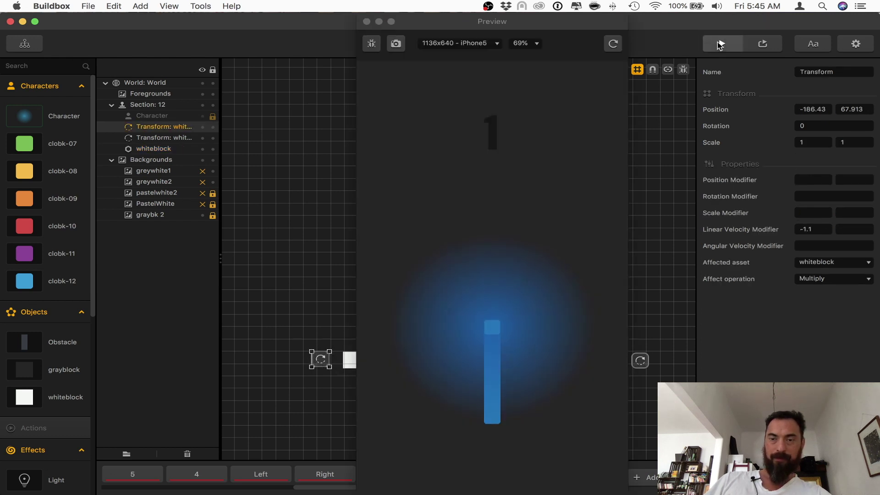
{"action": "left_click", "coordinate": [621, 44]}
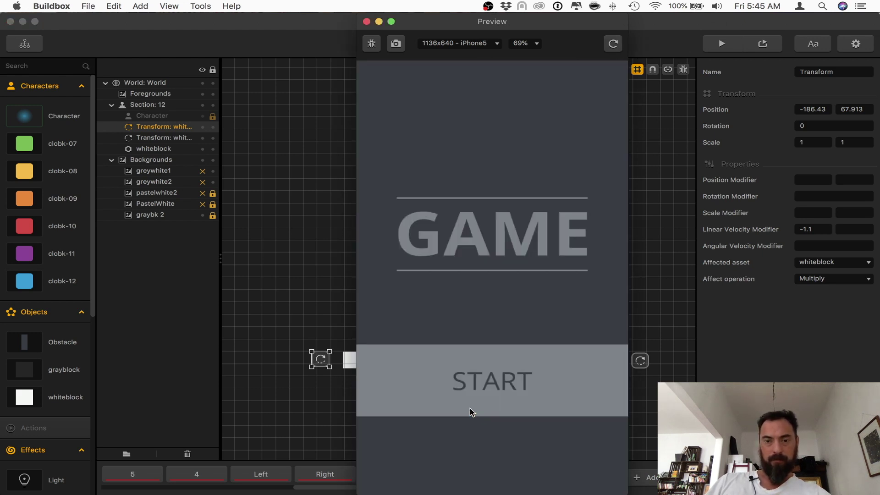
{"action": "left_click", "coordinate": [368, 21]}
Set the scene distance of section 12 to 220
{"action": "left_click", "coordinate": [358, 358]}
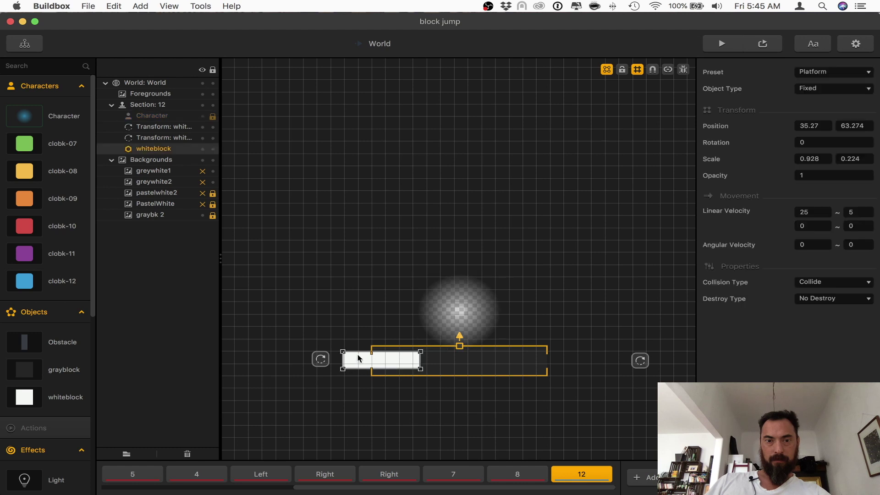
{"action": "left_click", "coordinate": [580, 451]}
{"action": "left_click", "coordinate": [802, 121]}
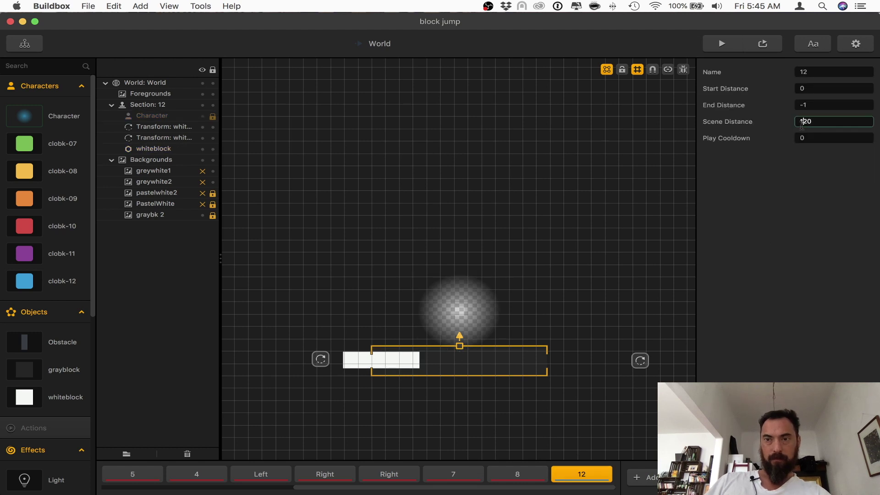
{"action": "type", "text": "2"}
Play the game in the preview, restarting after game over and steering the character between the moving white blocks
{"action": "left_click", "coordinate": [729, 43]}
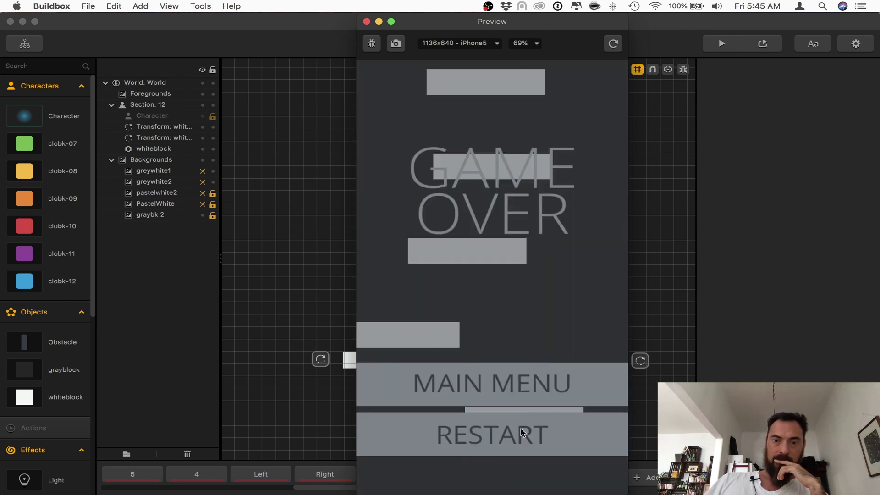
{"action": "left_click", "coordinate": [521, 430]}
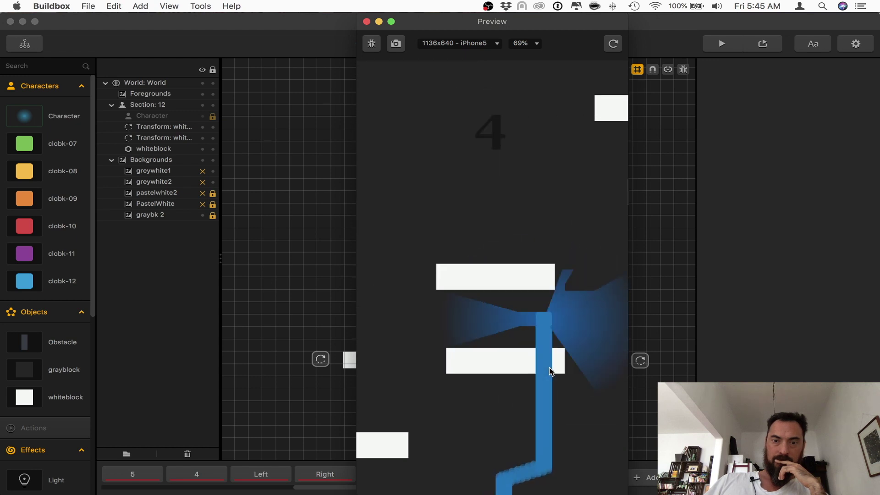
{"action": "key", "text": "Left"}
{"action": "key", "text": "Right"}
{"action": "key", "text": "Left"}
{"action": "key", "text": "Right"}
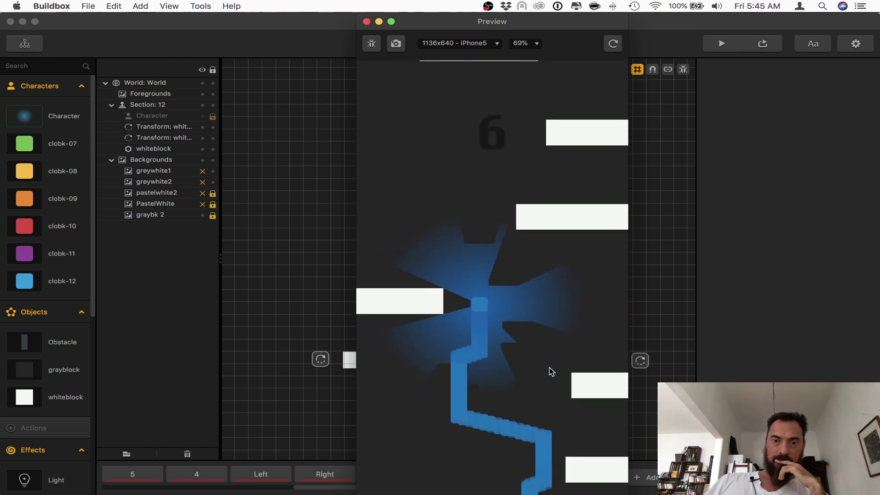
{"action": "key", "text": "Right"}
{"action": "key", "text": "Left"}
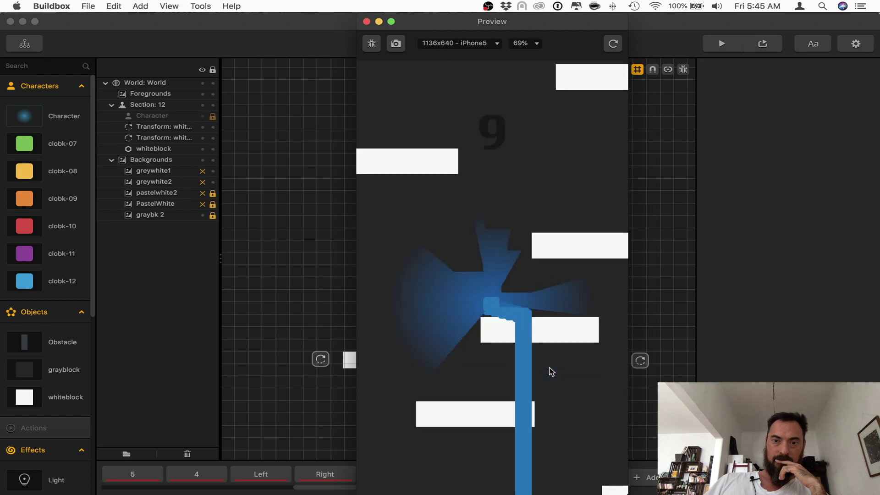
{"action": "key", "text": "Left"}
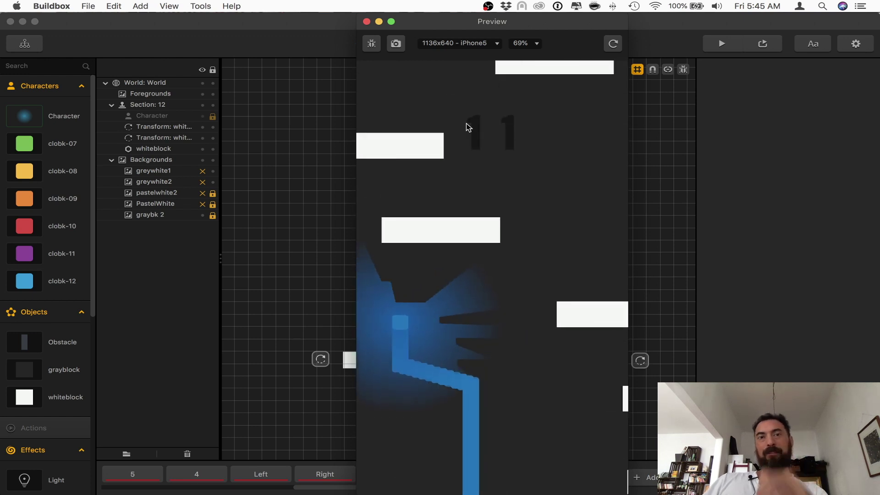
{"action": "left_click", "coordinate": [366, 22]}
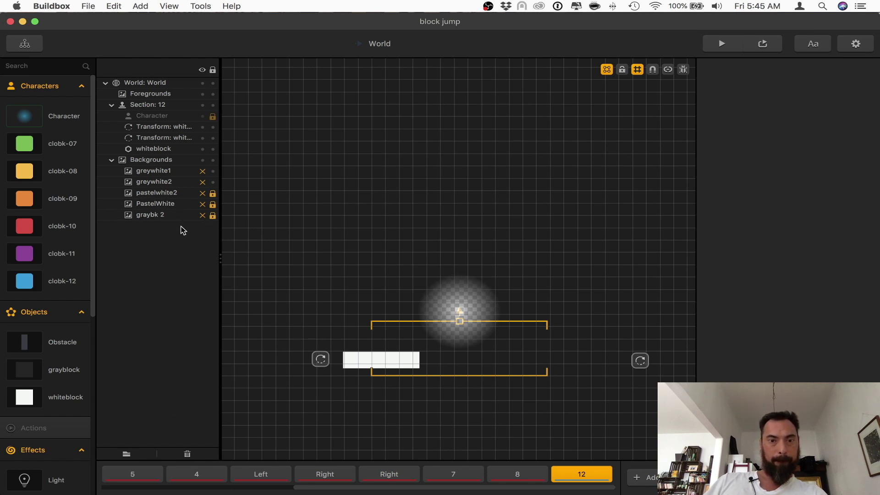
Hide the graybk 2 background, try pastelwhite2, show greywhite1 instead, and launch a brief preview
{"action": "left_click", "coordinate": [202, 193]}
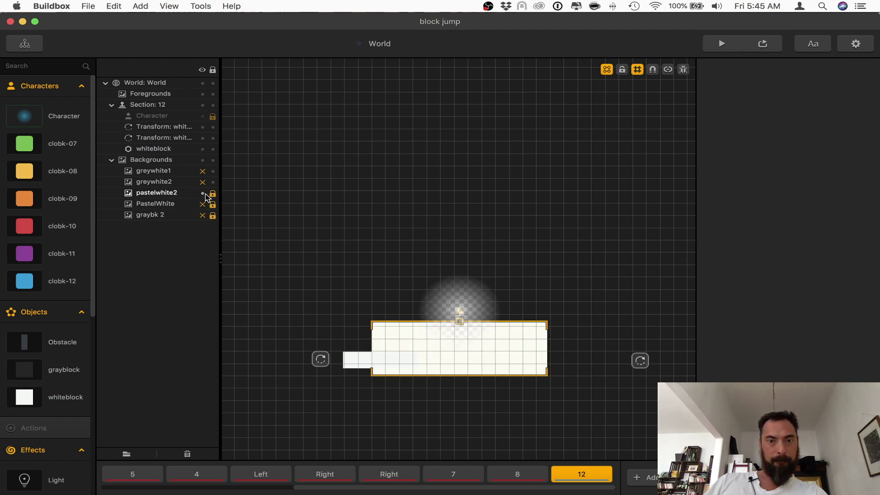
{"action": "left_click", "coordinate": [203, 193]}
{"action": "left_click", "coordinate": [202, 171]}
{"action": "left_click", "coordinate": [722, 43]}
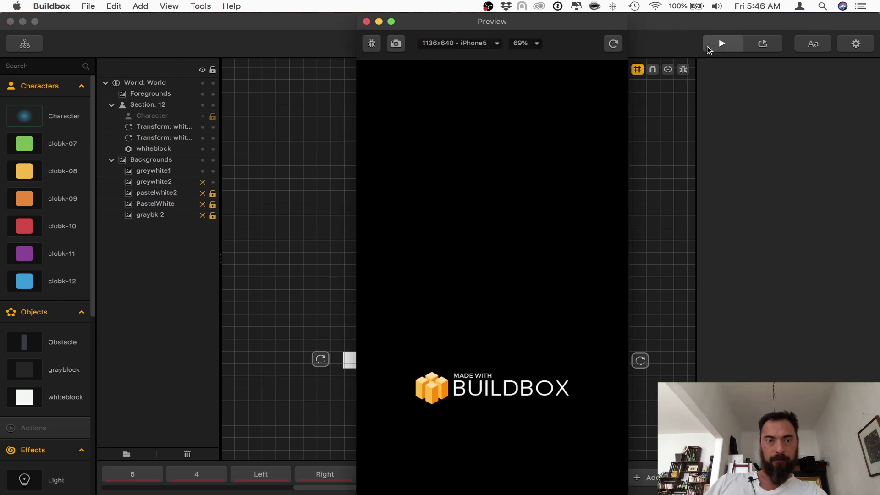
{"action": "left_click", "coordinate": [367, 23]}
Delete section 12 from the world and confirm its removal
{"action": "left_click", "coordinate": [576, 479]}
{"action": "key", "text": "Delete"}
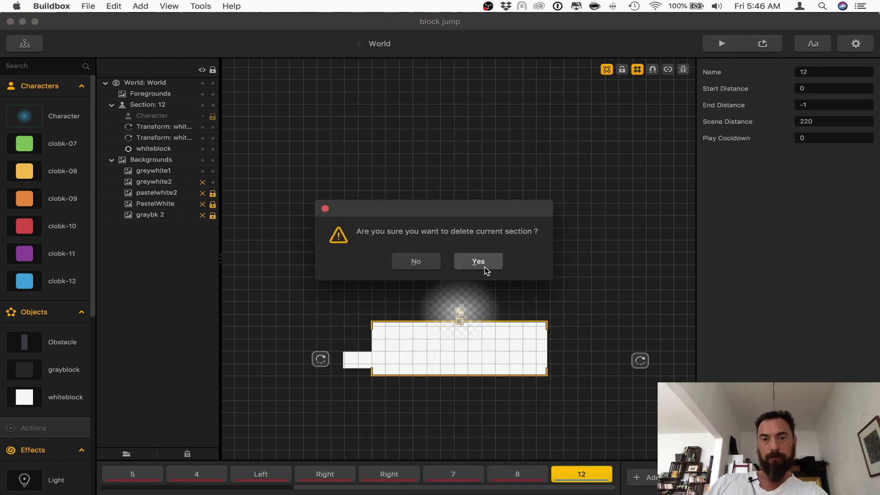
{"action": "left_click", "coordinate": [483, 263]}
Play the game briefly in the preview, steering the character right past the dark blocks, and close it
{"action": "left_click", "coordinate": [721, 44]}
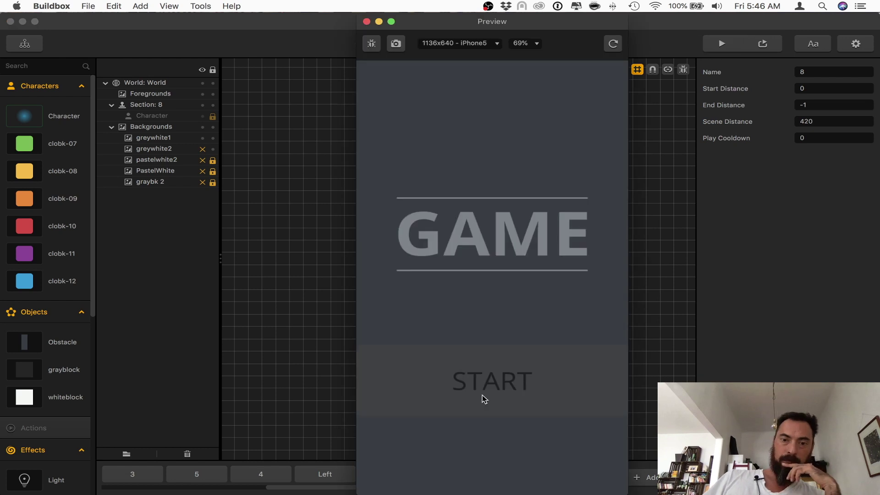
{"action": "left_click", "coordinate": [482, 397]}
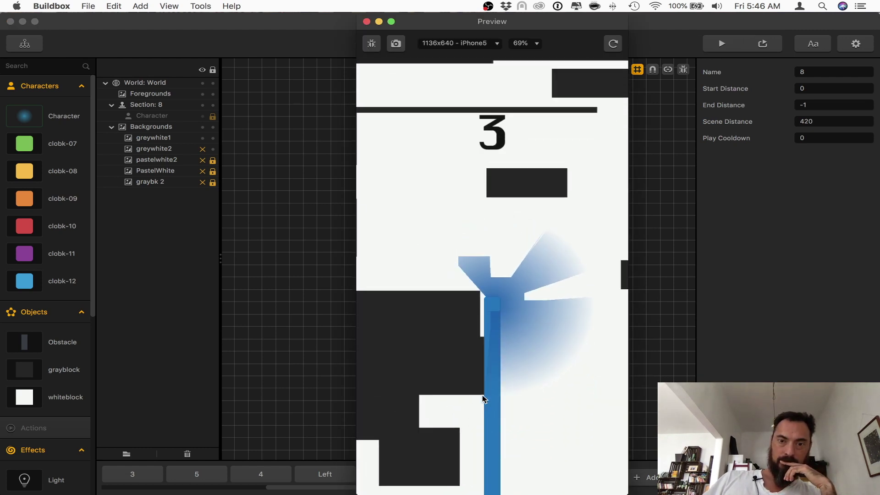
{"action": "key", "text": "Right"}
{"action": "key", "text": "Right"}
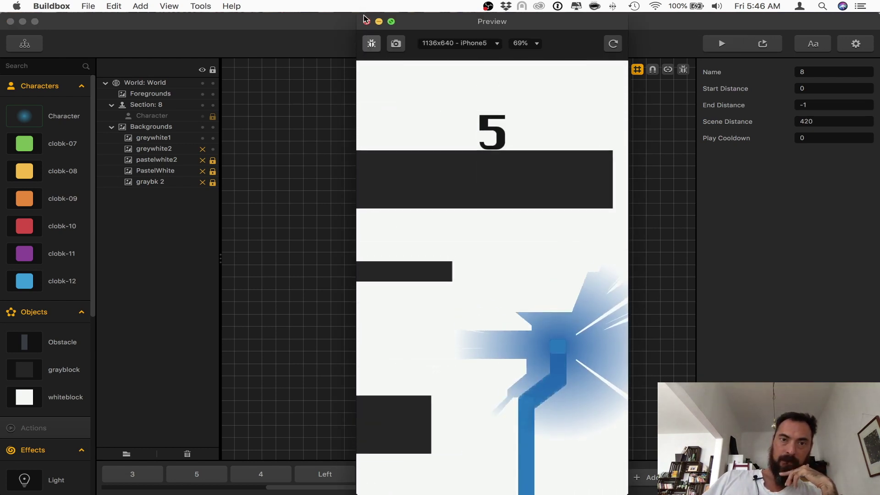
{"action": "left_click", "coordinate": [366, 22]}
Remove the Spawner component from the thin grayblock in section 7
{"action": "left_click", "coordinate": [521, 472]}
{"action": "left_click", "coordinate": [591, 373]}
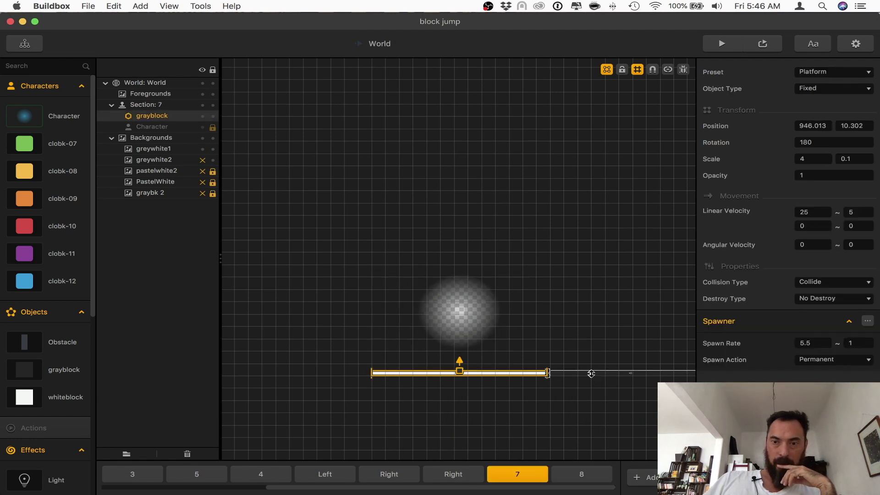
{"action": "left_click", "coordinate": [868, 320]}
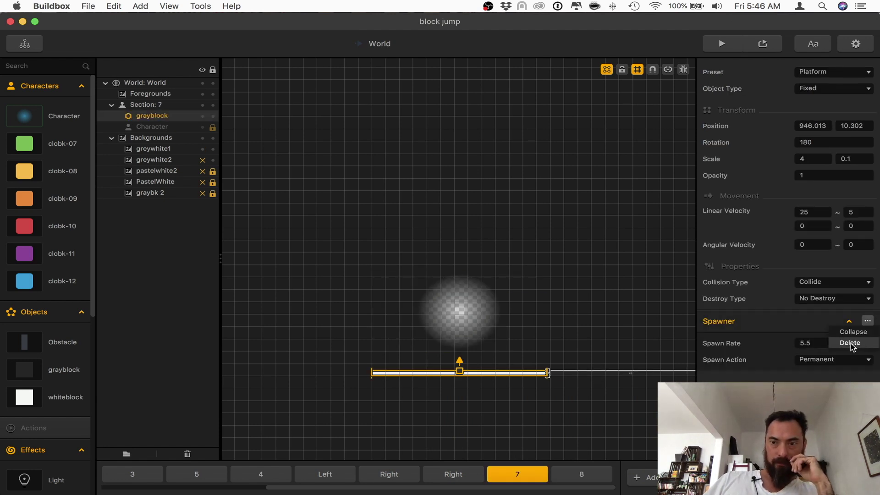
{"action": "left_click", "coordinate": [850, 343]}
{"action": "scroll", "coordinate": [615, 419], "scroll_direction": "up", "scroll_amount": 2}
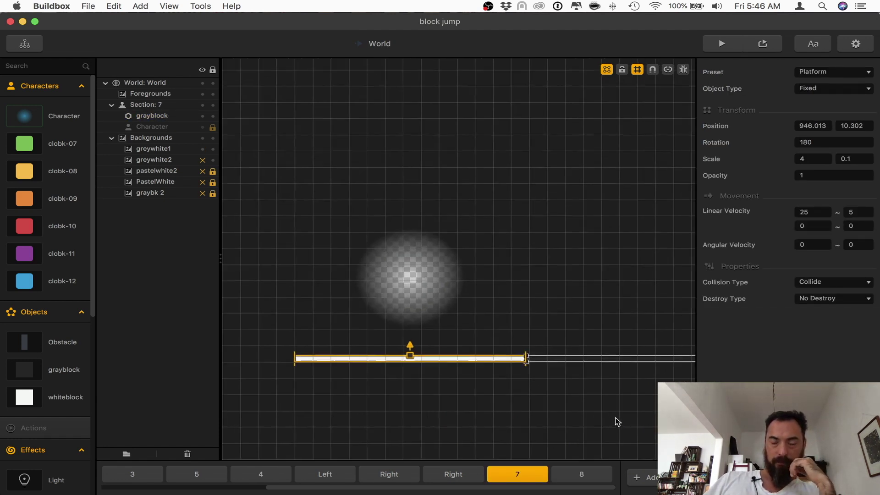
{"action": "scroll", "coordinate": [615, 419], "scroll_direction": "down", "scroll_amount": 2}
{"action": "left_click", "coordinate": [570, 474]}
{"action": "left_click", "coordinate": [517, 474]}
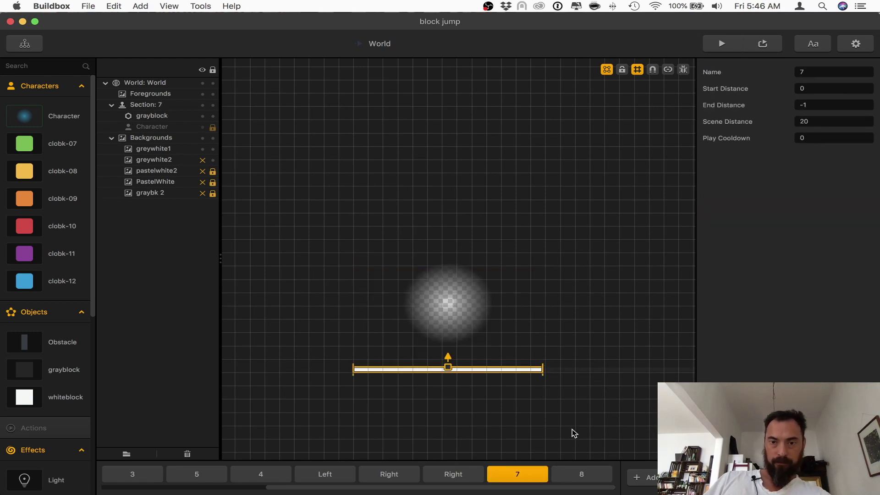
Lock the greywhite1 background so it cannot be selected in place of the grayblock in section 7
{"action": "left_click", "coordinate": [580, 366]}
{"action": "left_click", "coordinate": [557, 420]}
{"action": "left_click_drag", "start_coordinate": [557, 420], "coordinate": [491, 413]}
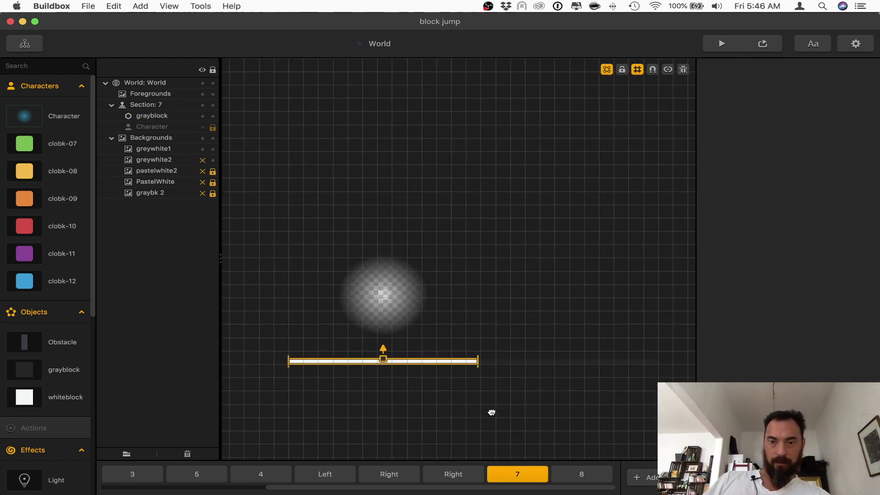
{"action": "scroll", "coordinate": [459, 422], "scroll_direction": "up", "scroll_amount": 3}
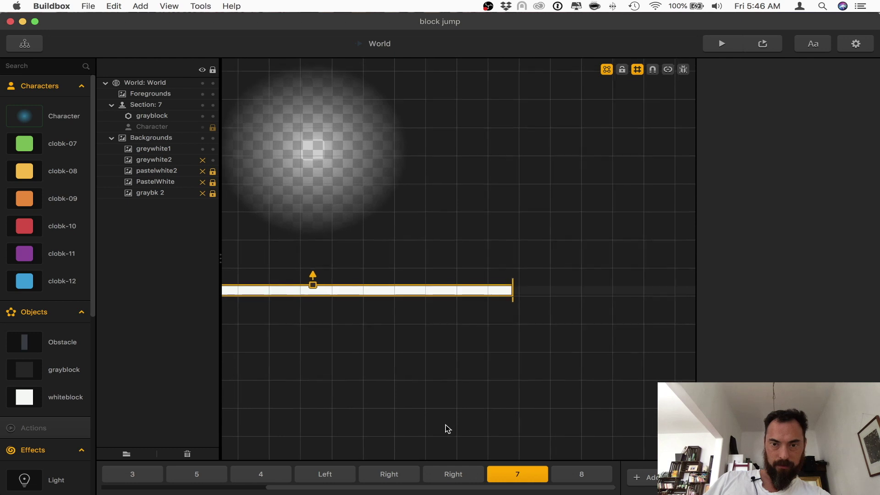
{"action": "scroll", "coordinate": [453, 428], "scroll_direction": "down", "scroll_amount": 2}
{"action": "scroll", "coordinate": [454, 428], "scroll_direction": "down", "scroll_amount": 1}
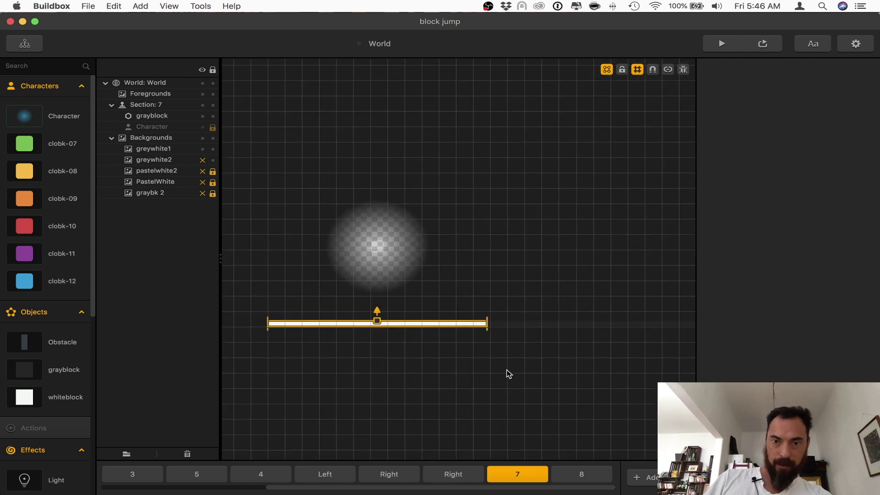
{"action": "left_click", "coordinate": [509, 325]}
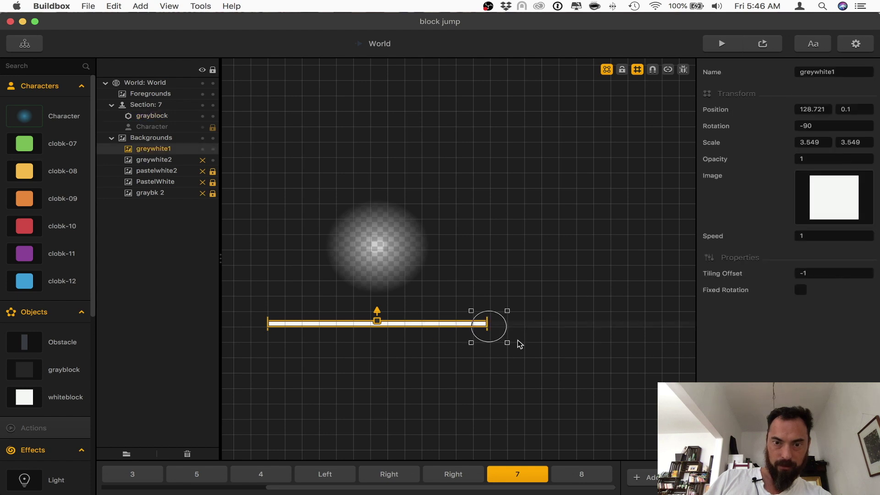
Move section 7's grayblock into the frame and shorten it to a scale of 3.529, ending at the frame's right edge
{"action": "left_click", "coordinate": [542, 323]}
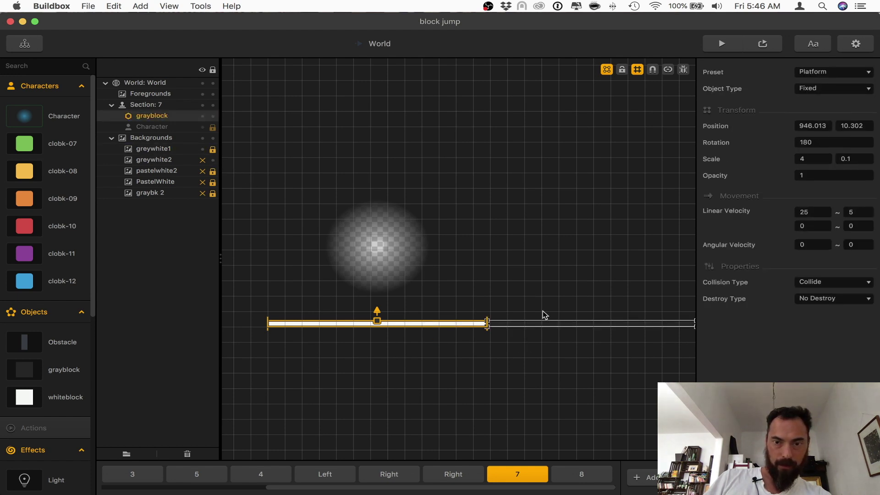
{"action": "left_click_drag", "start_coordinate": [526, 326], "coordinate": [341, 327]}
{"action": "scroll", "coordinate": [508, 342], "scroll_direction": "up", "scroll_amount": 5}
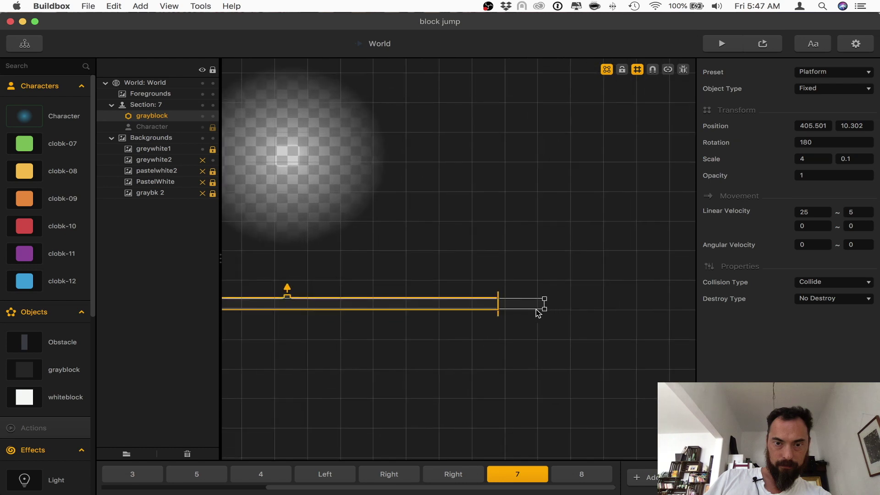
{"action": "left_click_drag", "start_coordinate": [543, 303], "coordinate": [494, 303]}
{"action": "scroll", "coordinate": [367, 366], "scroll_direction": "down", "scroll_amount": 5}
{"action": "left_click", "coordinate": [347, 363]}
{"action": "left_click_drag", "start_coordinate": [327, 362], "coordinate": [528, 386]}
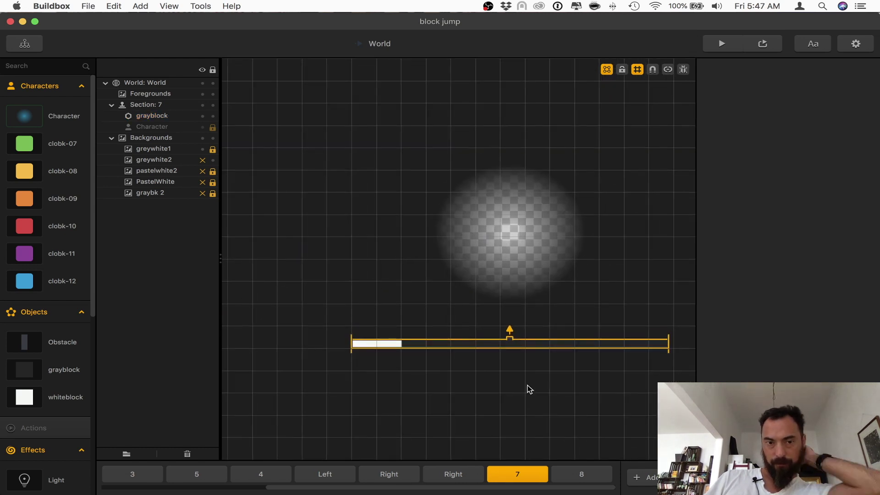
Try a duplicate of the grayblock placed just outside the frame's left edge, at about X -271.6
{"action": "left_click", "coordinate": [451, 347]}
{"action": "key", "text": "super+d"}
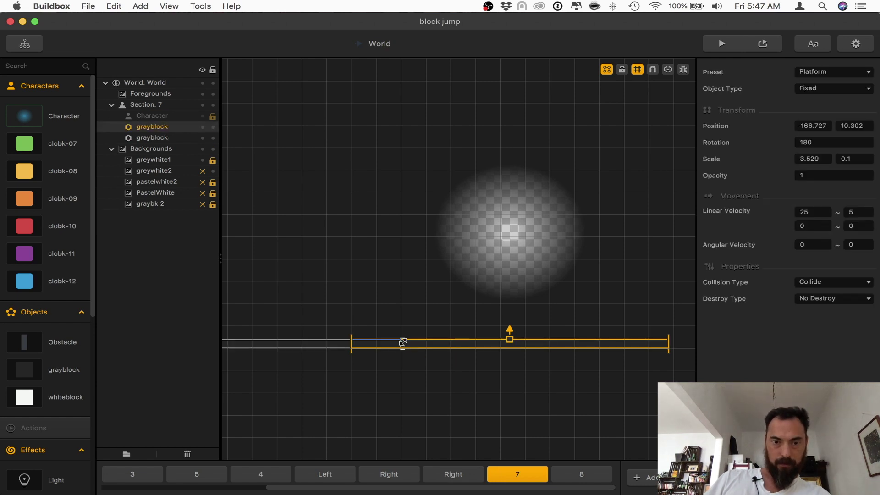
{"action": "mouse_move", "coordinate": [300, 347]}
{"action": "left_mouse_down"}
{"action": "mouse_move", "coordinate": [336, 342]}
{"action": "mouse_move", "coordinate": [287, 343]}
{"action": "left_mouse_up"}
{"action": "key", "text": "super+z"}
{"action": "left_click", "coordinate": [304, 370]}
{"action": "scroll", "coordinate": [301, 366], "scroll_direction": "down", "scroll_amount": 5}
{"action": "left_click_drag", "start_coordinate": [292, 377], "coordinate": [393, 385]}
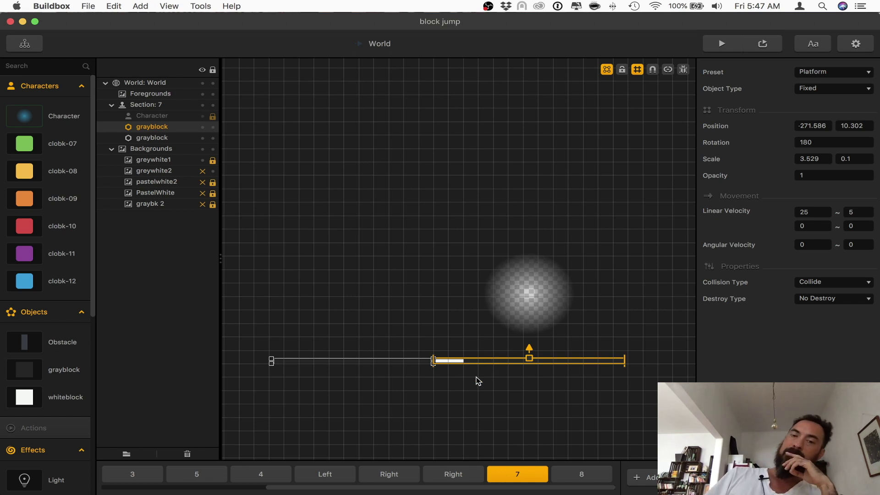
Delete the duplicate grayblock outside the frame's left edge
{"action": "scroll", "coordinate": [479, 381], "scroll_direction": "up", "scroll_amount": 3}
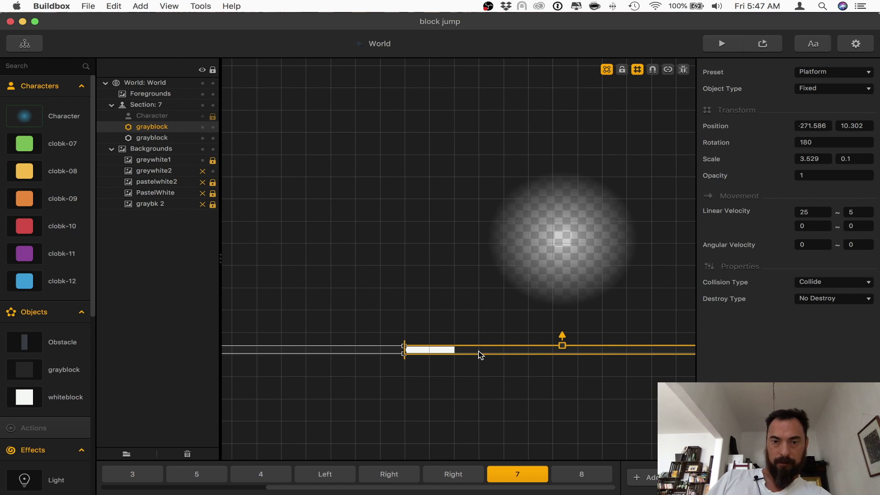
{"action": "scroll", "coordinate": [480, 355], "scroll_direction": "down", "scroll_amount": 3}
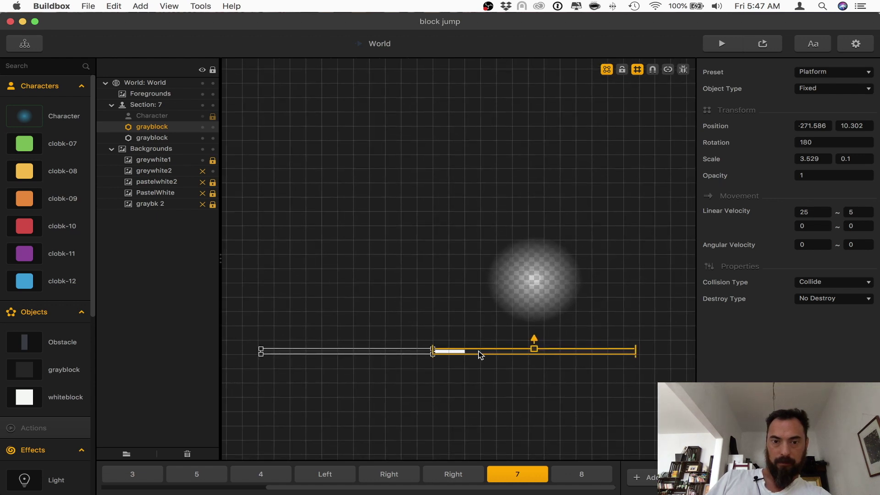
{"action": "left_click", "coordinate": [479, 352]}
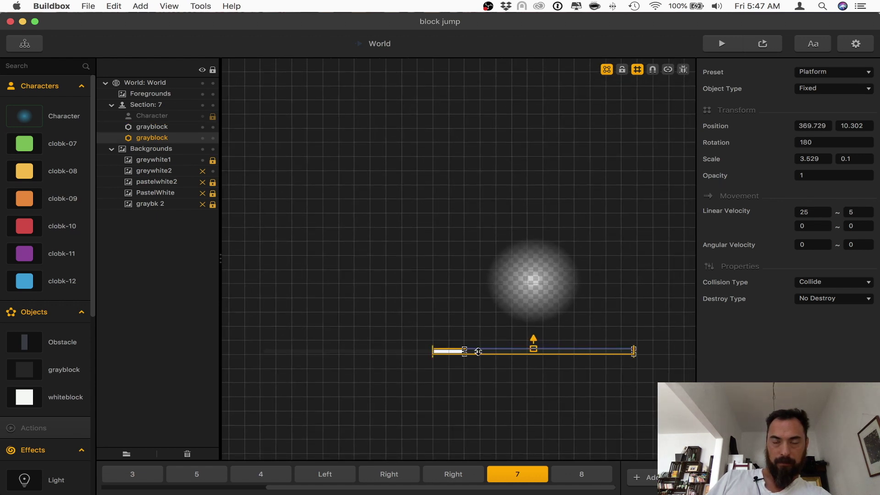
{"action": "left_click", "coordinate": [371, 351]}
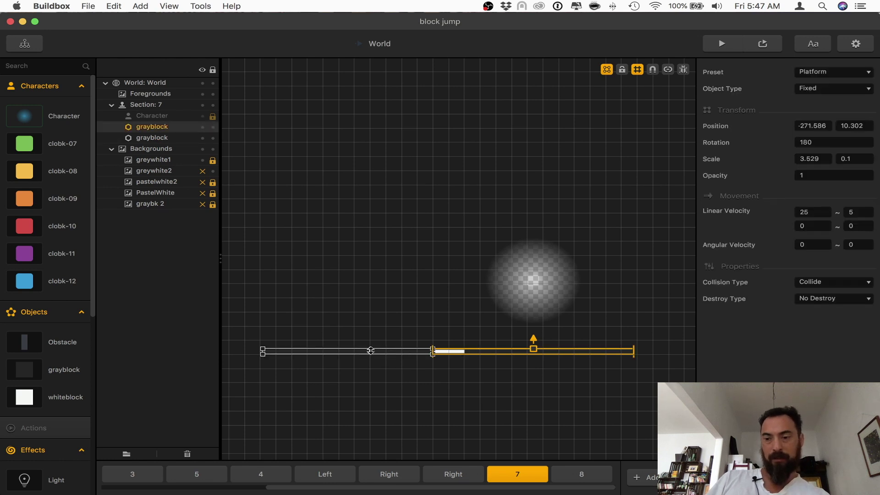
{"action": "key", "text": "Delete"}
Move the remaining grayblock in section 7 to X 903, just outside the frame's right edge
{"action": "scroll", "coordinate": [497, 365], "scroll_direction": "up", "scroll_amount": 3}
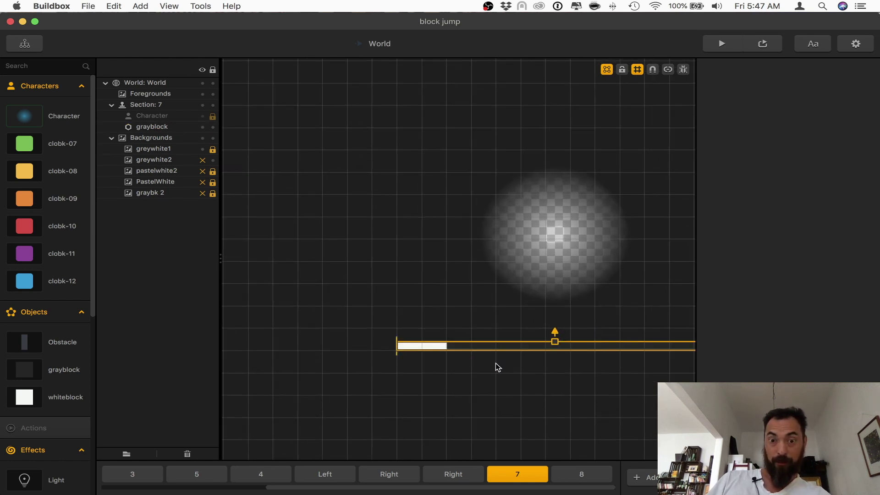
{"action": "left_click_drag", "start_coordinate": [573, 419], "coordinate": [500, 397]}
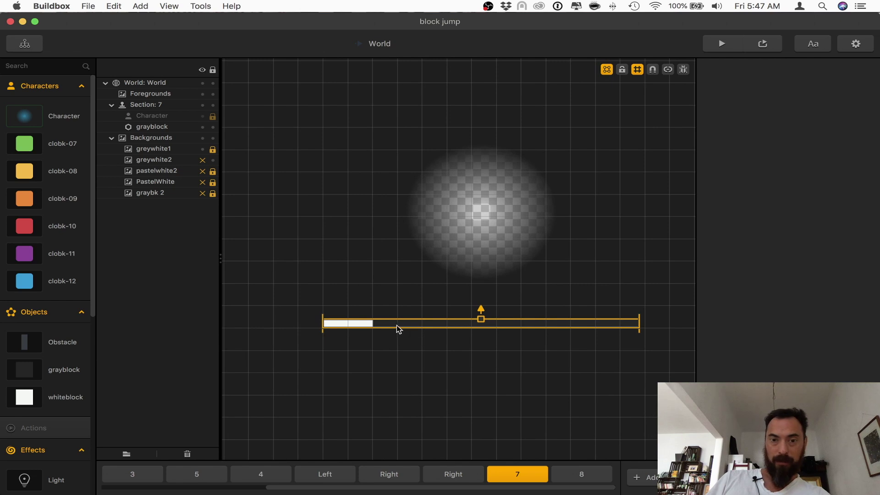
{"action": "left_click", "coordinate": [397, 325]}
{"action": "left_click", "coordinate": [409, 323]}
{"action": "left_click", "coordinate": [398, 321]}
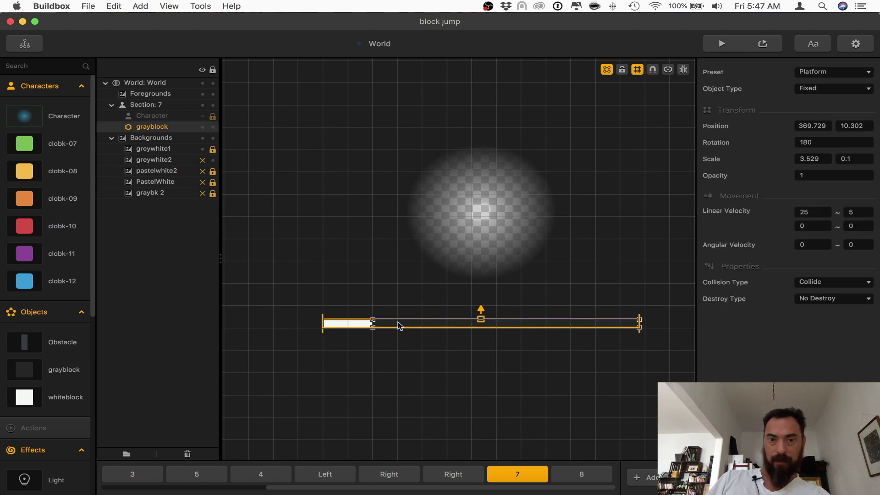
{"action": "left_click_drag", "start_coordinate": [395, 322], "coordinate": [640, 321]}
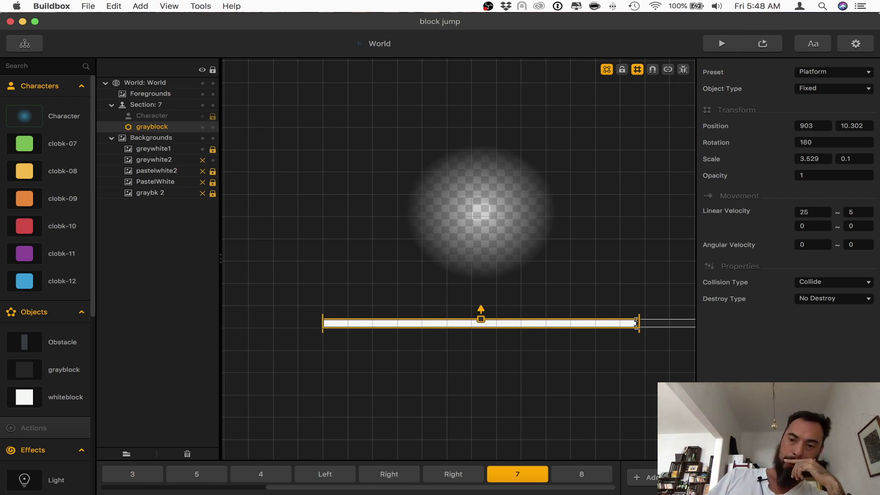
Give the grayblock a Distance Based wake-up with a wakeup distance of 150
{"action": "left_click", "coordinate": [849, 343]}
{"action": "left_click", "coordinate": [831, 365]}
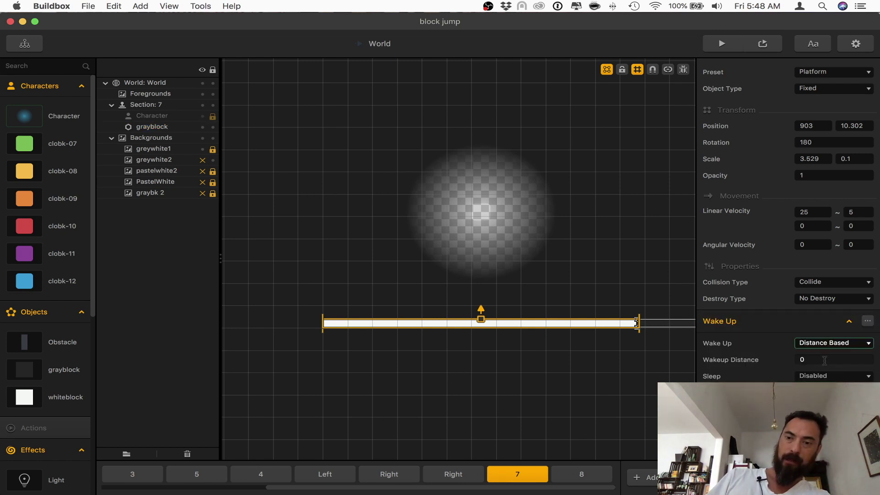
{"action": "left_click", "coordinate": [825, 360]}
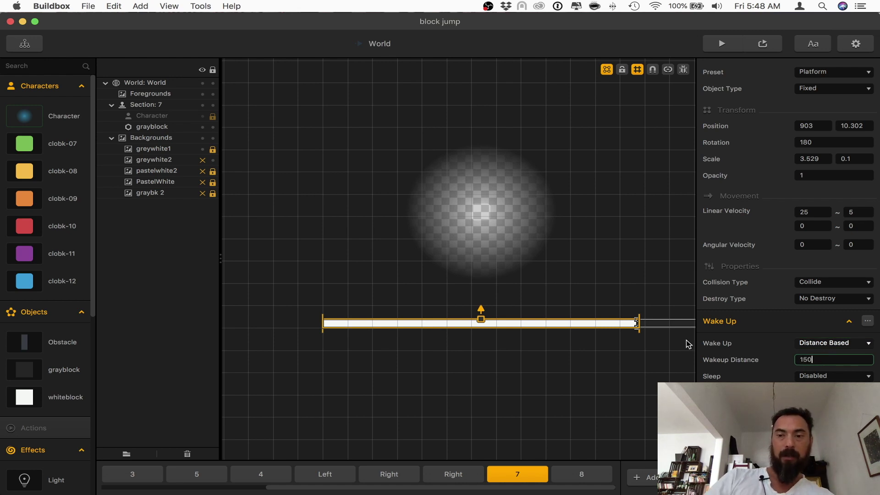
{"action": "key", "text": "Tab"}
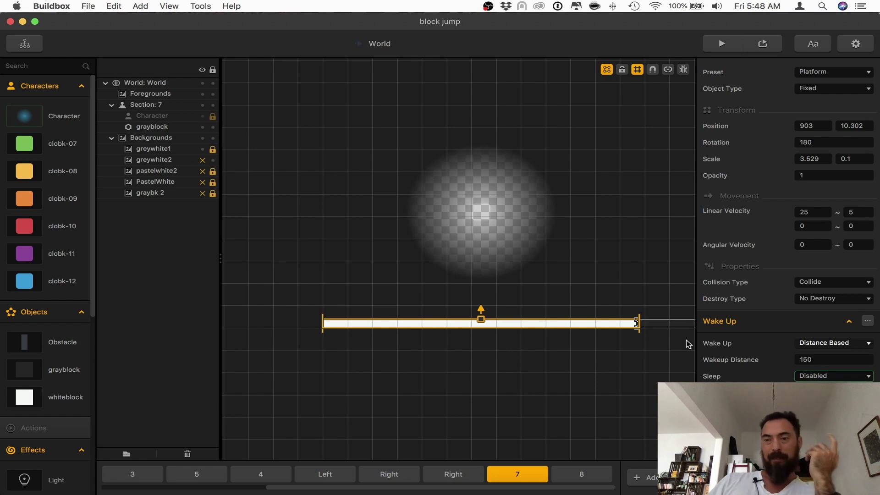
{"action": "left_click", "coordinate": [529, 412]}
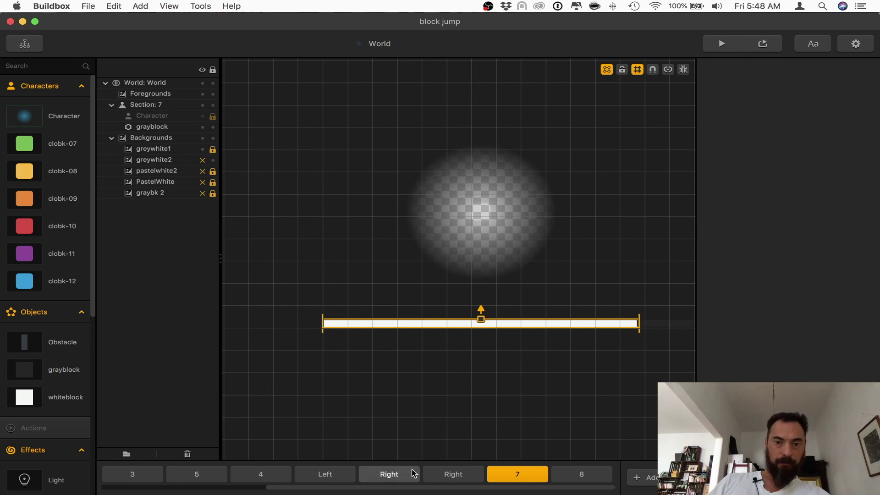
Review the sections Start, Left1, Right 1, Left and 3, including section 3's left Transform, and open section 8
{"action": "left_click", "coordinate": [435, 474]}
{"action": "scroll", "coordinate": [271, 472], "scroll_direction": "left", "scroll_amount": 5}
{"action": "left_click", "coordinate": [123, 474]}
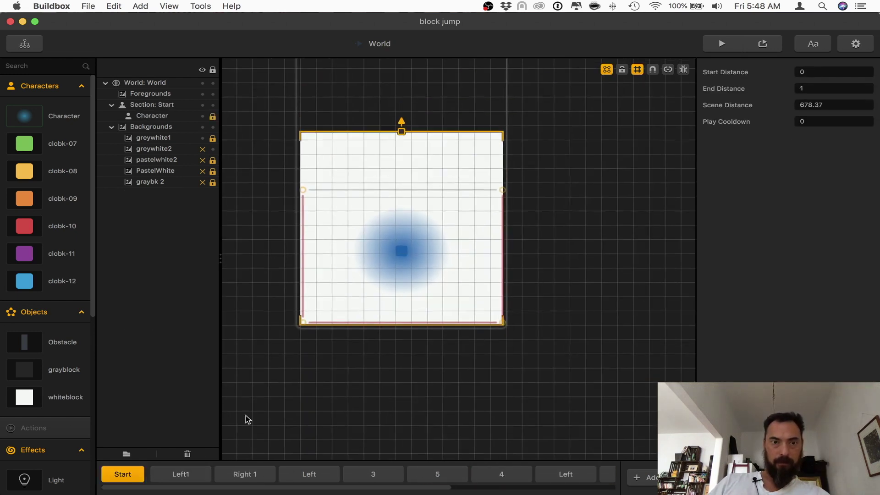
{"action": "left_click", "coordinate": [189, 474]}
{"action": "left_click", "coordinate": [240, 476]}
{"action": "left_click", "coordinate": [303, 475]}
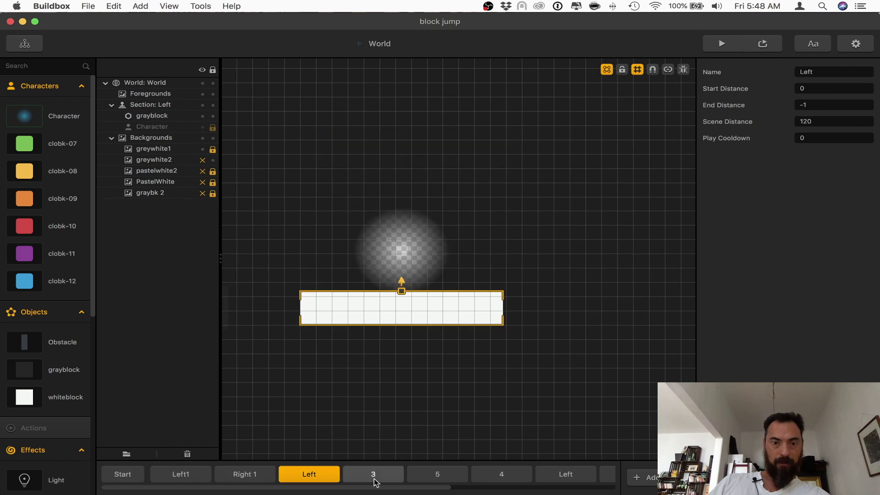
{"action": "left_click", "coordinate": [373, 475]}
{"action": "left_click", "coordinate": [277, 307]}
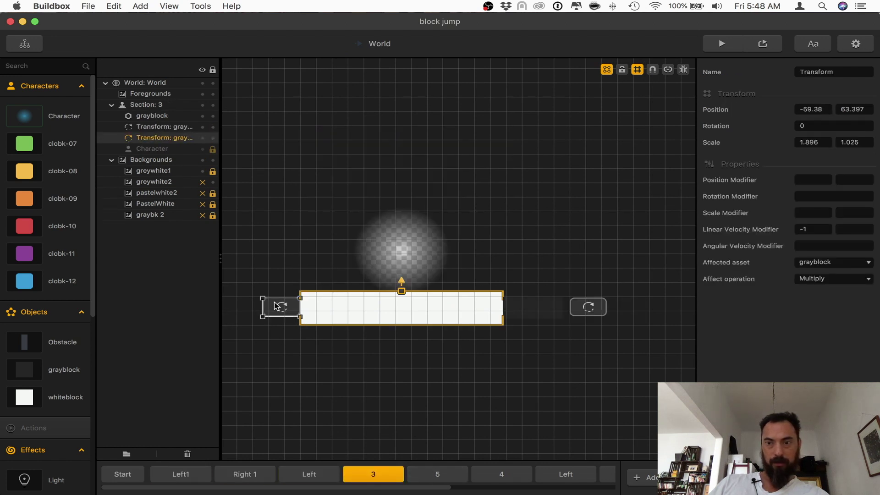
{"action": "scroll", "coordinate": [449, 472], "scroll_direction": "right", "scroll_amount": 5}
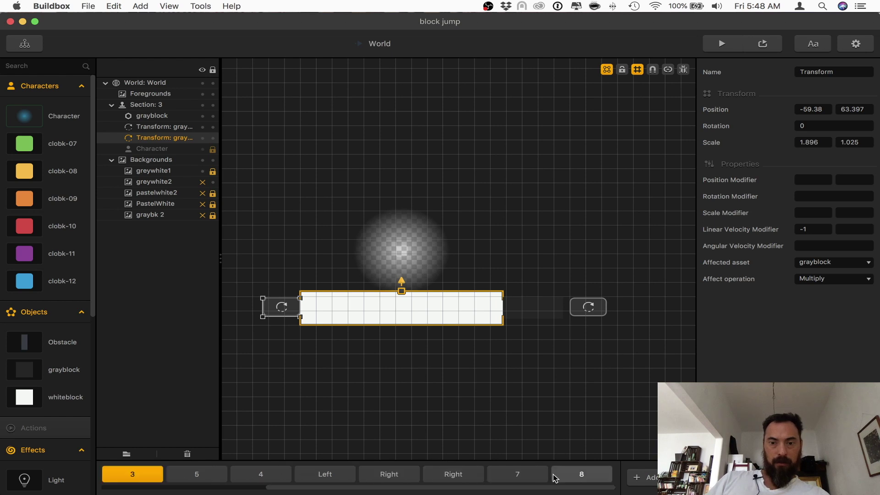
{"action": "left_click", "coordinate": [557, 474]}
{"action": "left_click_drag", "start_coordinate": [624, 417], "coordinate": [108, 78]}
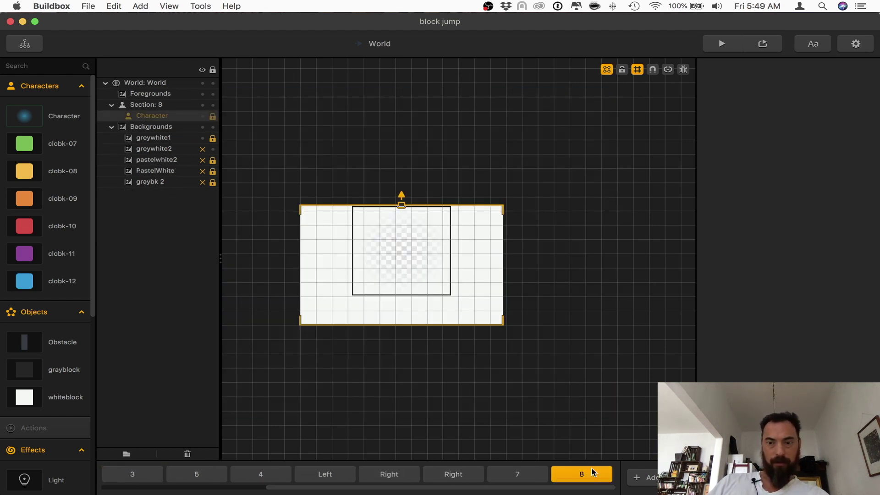
{"action": "scroll", "coordinate": [601, 479], "scroll_direction": "left", "scroll_amount": 1}
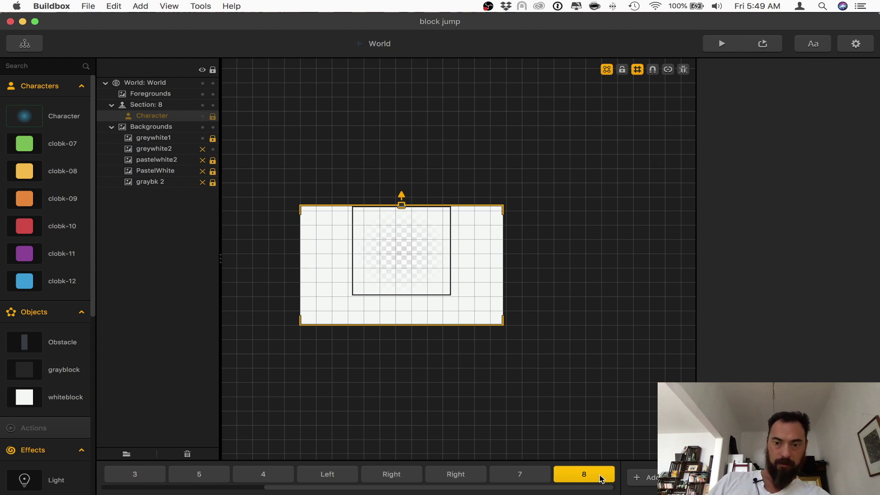
Delete the empty section 8
{"action": "key", "text": "BackSpace"}
{"action": "left_click", "coordinate": [476, 262]}
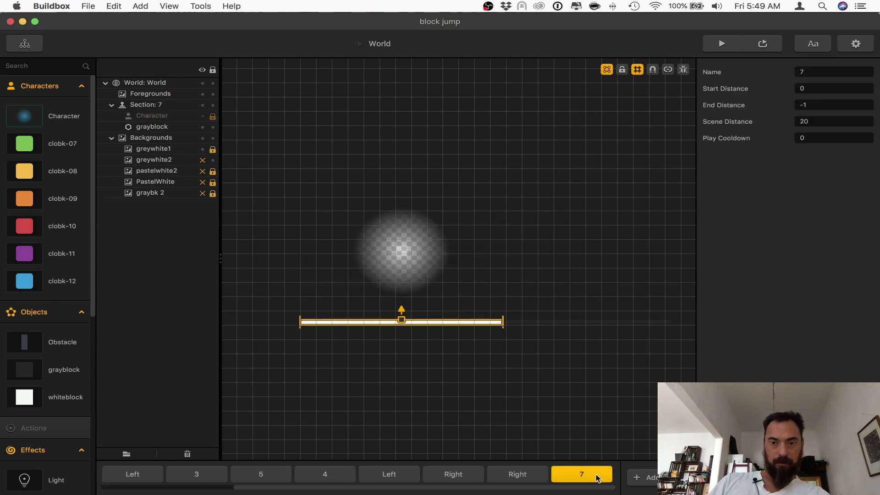
Paste the copied grayblock Transform into section 7 and shrink it to the frame's height just outside the left edge
{"action": "key", "text": "super+v"}
{"action": "scroll", "coordinate": [288, 352], "scroll_direction": "up", "scroll_amount": 8}
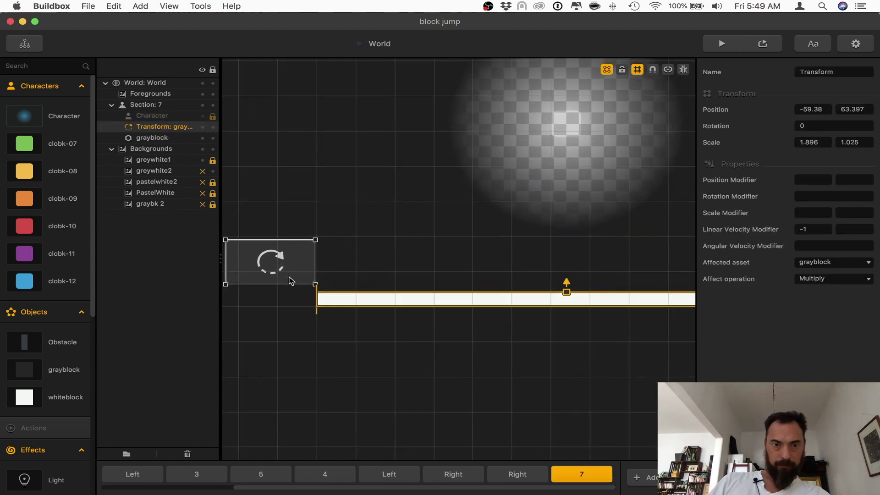
{"action": "left_click_drag", "start_coordinate": [313, 240], "coordinate": [323, 319]}
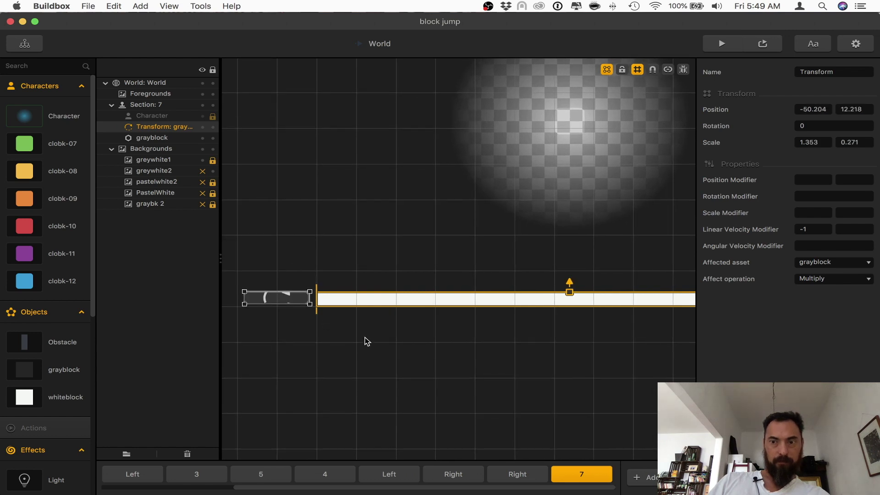
Set the grayblock's horizontal scale to 2, fit it to the frame's height and move it against the right edge, about X 791
{"action": "scroll", "coordinate": [367, 342], "scroll_direction": "down", "scroll_amount": 1}
{"action": "scroll", "coordinate": [453, 379], "scroll_direction": "down", "scroll_amount": 5}
{"action": "left_click_drag", "start_coordinate": [502, 386], "coordinate": [256, 375]}
{"action": "left_click", "coordinate": [495, 309]}
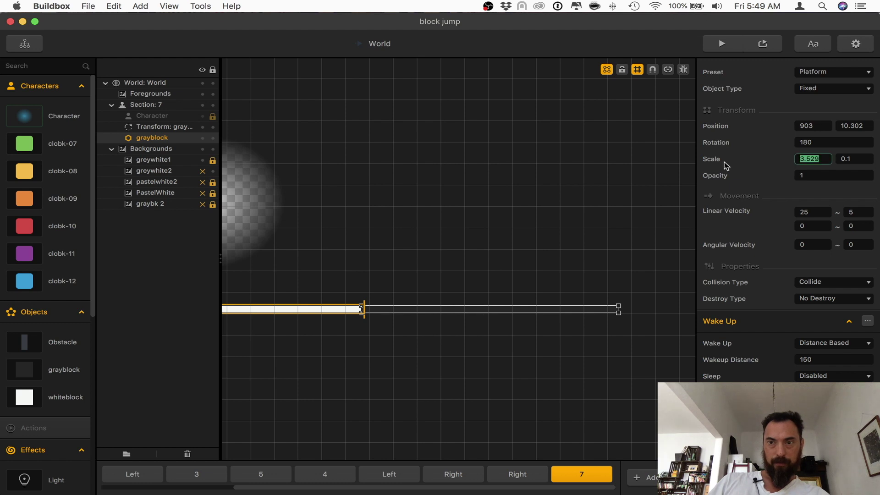
{"action": "type", "text": "2"}
{"action": "key", "text": "Tab"}
{"action": "left_click", "coordinate": [482, 303]}
{"action": "left_click", "coordinate": [430, 308]}
{"action": "left_click", "coordinate": [424, 301]}
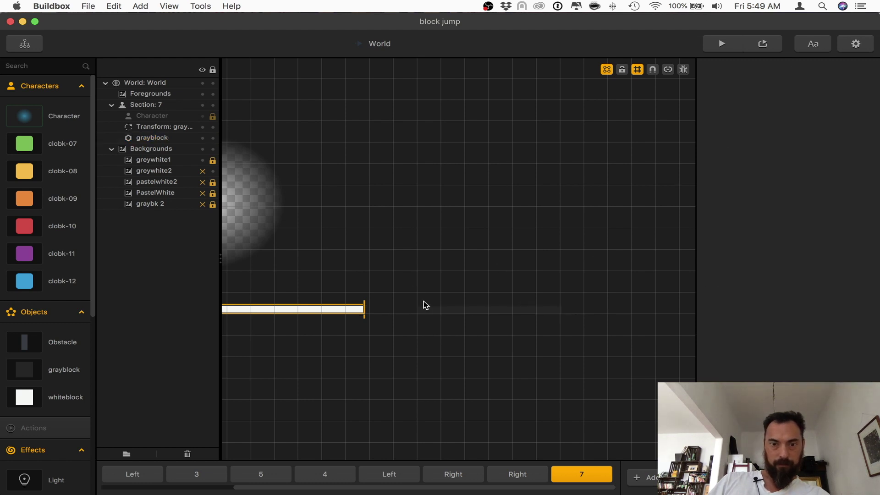
{"action": "left_click_drag", "start_coordinate": [425, 305], "coordinate": [378, 310]}
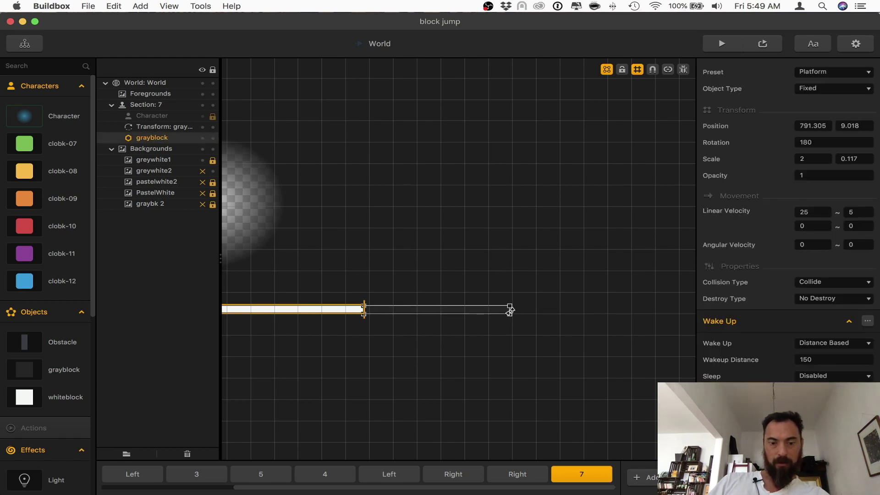
Paste a second grayblock Transform, place it with rotation 180 beyond the grayblock's right end, and flatten it to the grayblock's height
{"action": "key", "text": "super+v"}
{"action": "scroll", "coordinate": [452, 355], "scroll_direction": "down", "scroll_amount": 6}
{"action": "left_click", "coordinate": [336, 357]}
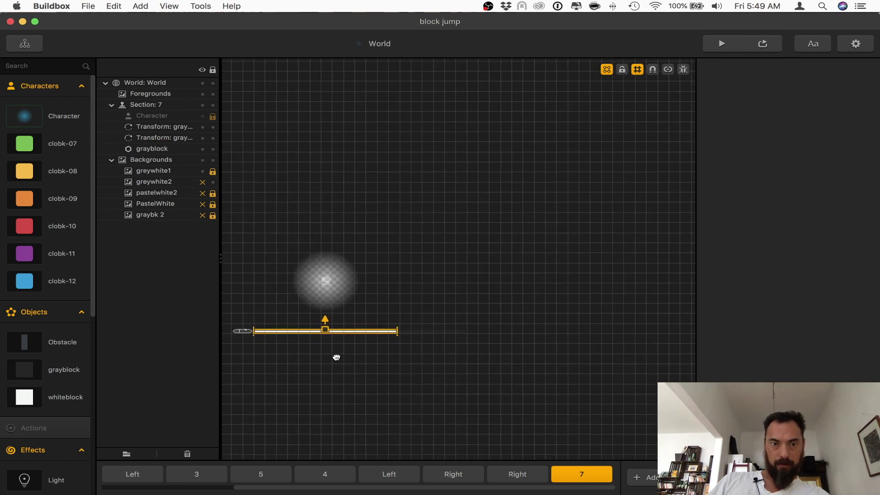
{"action": "left_click", "coordinate": [245, 331]}
{"action": "left_click_drag", "start_coordinate": [243, 351], "coordinate": [558, 277]}
{"action": "scroll", "coordinate": [373, 339], "scroll_direction": "up", "scroll_amount": 5}
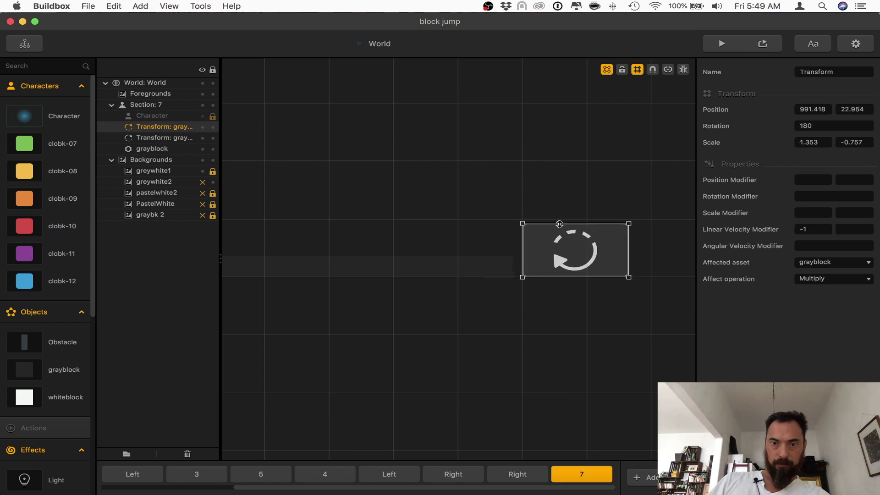
{"action": "left_click_drag", "start_coordinate": [559, 224], "coordinate": [559, 256]}
Preview section 7 to test how the grayblock moves between the two Transforms
{"action": "left_click", "coordinate": [581, 474]}
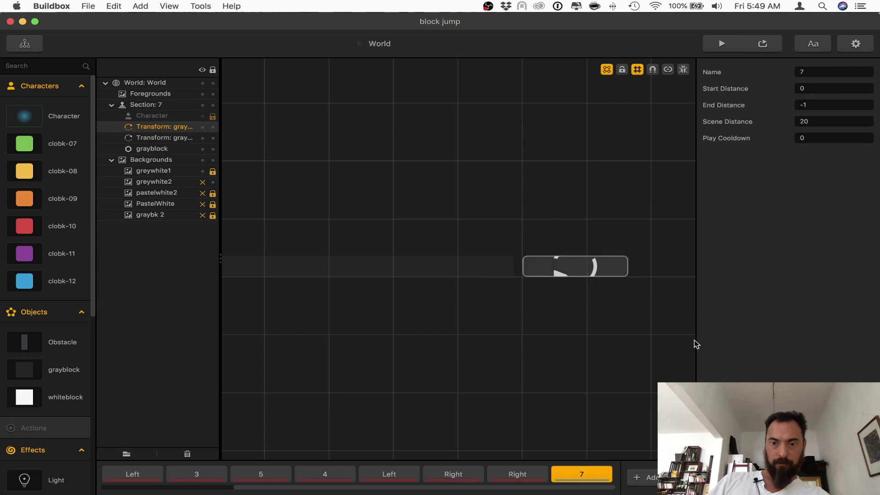
{"action": "left_click", "coordinate": [724, 44]}
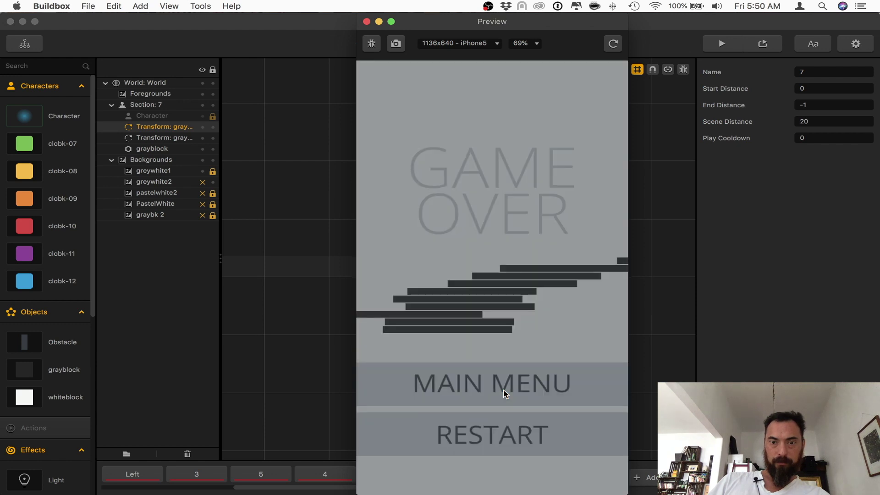
{"action": "left_click", "coordinate": [368, 21]}
Set the grayblock's wakeup distance to 450 and preview section 7
{"action": "left_click", "coordinate": [417, 268]}
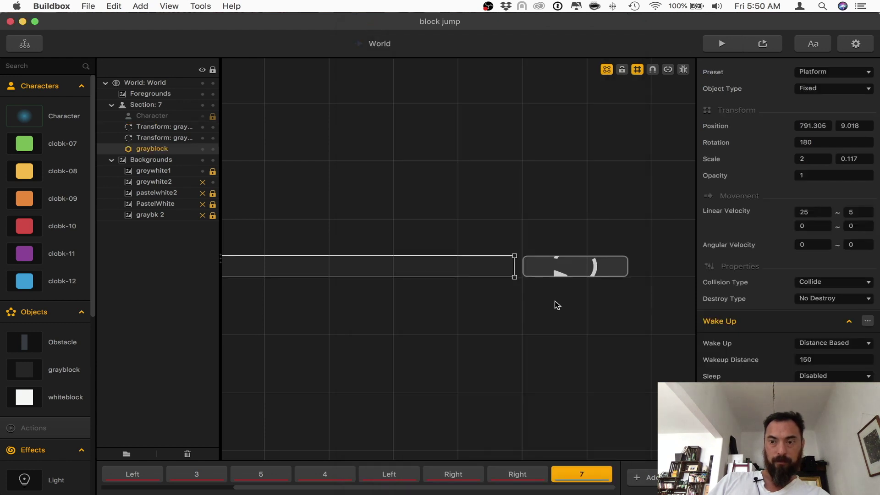
{"action": "left_click", "coordinate": [722, 44]}
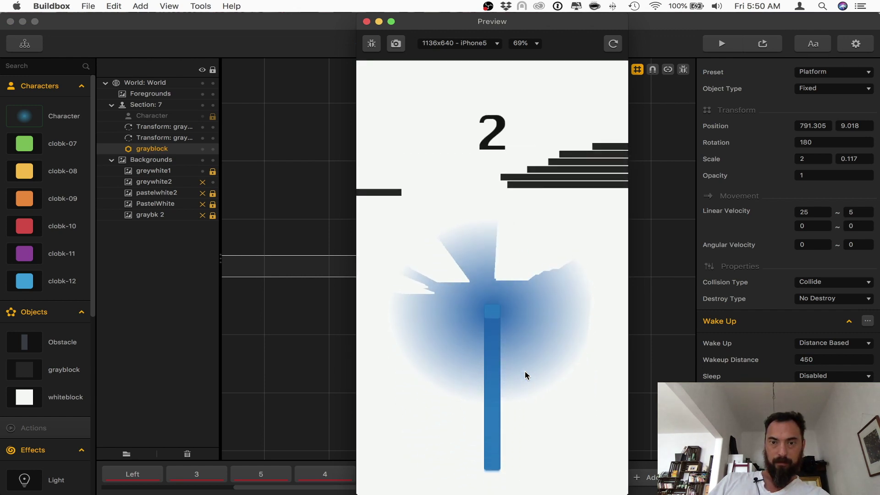
{"action": "left_click", "coordinate": [367, 21]}
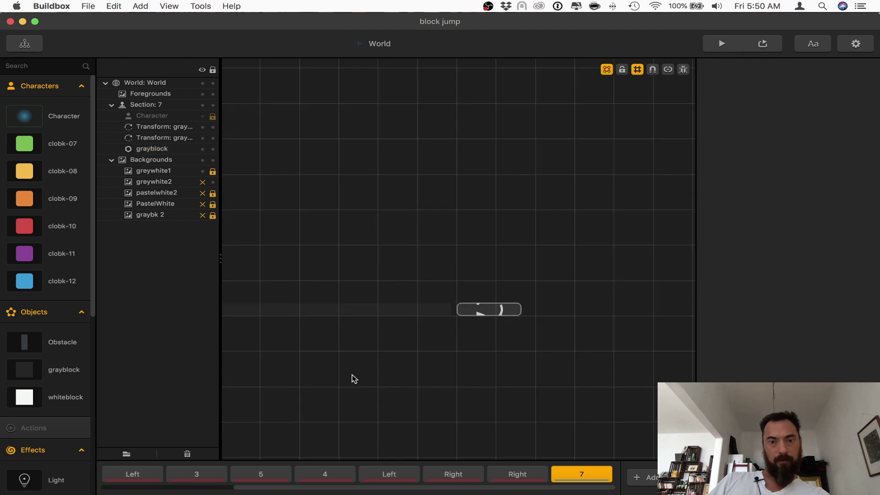
Check the left Transform's settings and playtest section 7 again
{"action": "scroll", "coordinate": [404, 384], "scroll_direction": "down", "scroll_amount": 3}
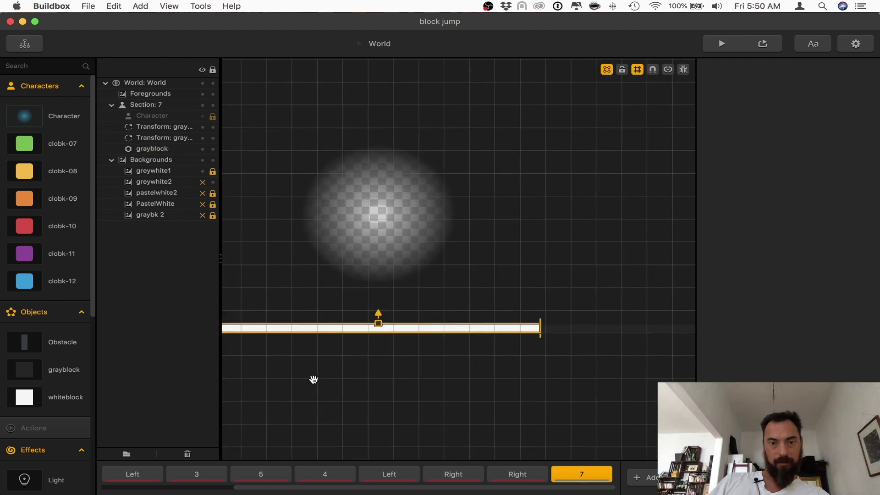
{"action": "scroll", "coordinate": [316, 366], "scroll_direction": "left", "scroll_amount": 5}
{"action": "left_click", "coordinate": [328, 336]}
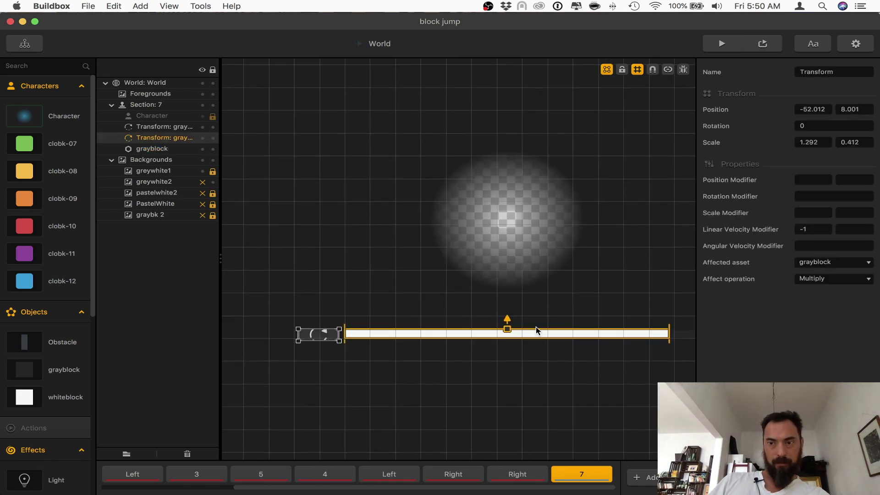
{"action": "left_click", "coordinate": [720, 44]}
{"action": "left_click", "coordinate": [479, 412]}
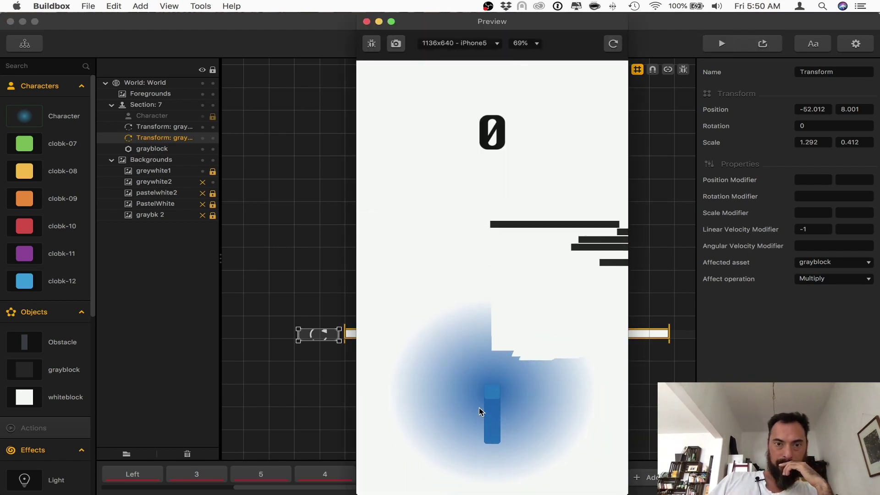
{"action": "left_click", "coordinate": [367, 22]}
Move the grayblock into the frame's right half, about X 483, and the right Transform to about X 789
{"action": "left_click_drag", "start_coordinate": [680, 334], "coordinate": [530, 327]}
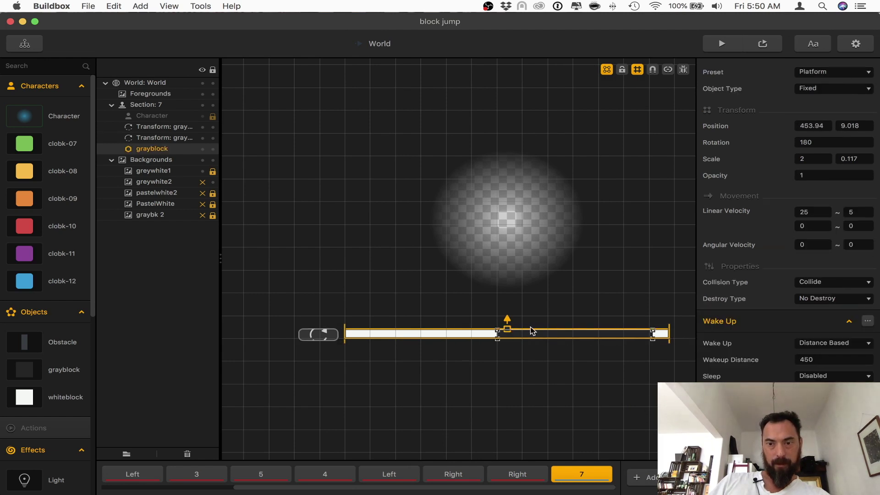
{"action": "left_click", "coordinate": [557, 396]}
{"action": "scroll", "coordinate": [504, 375], "scroll_direction": "right", "scroll_amount": 5}
{"action": "left_click_drag", "start_coordinate": [684, 300], "coordinate": [575, 298]}
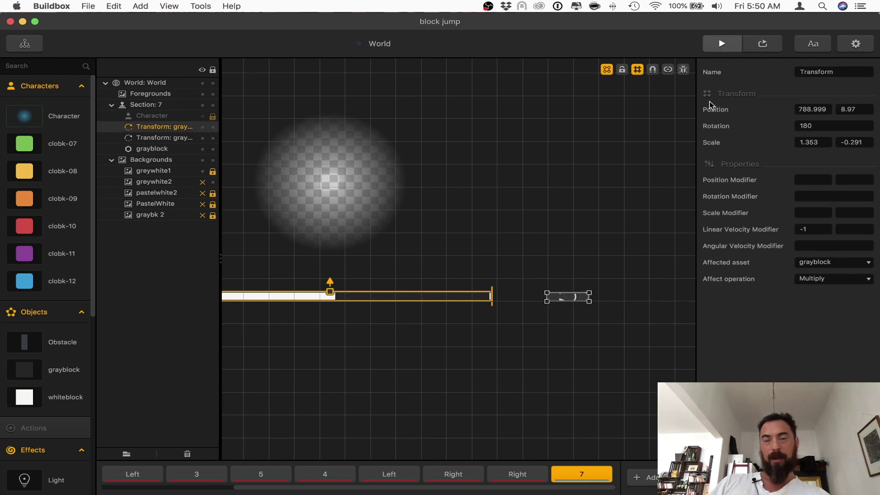
Playtest section 7 with the grayblock starting inside the frame
{"action": "left_click", "coordinate": [723, 46]}
{"action": "left_click", "coordinate": [527, 378]}
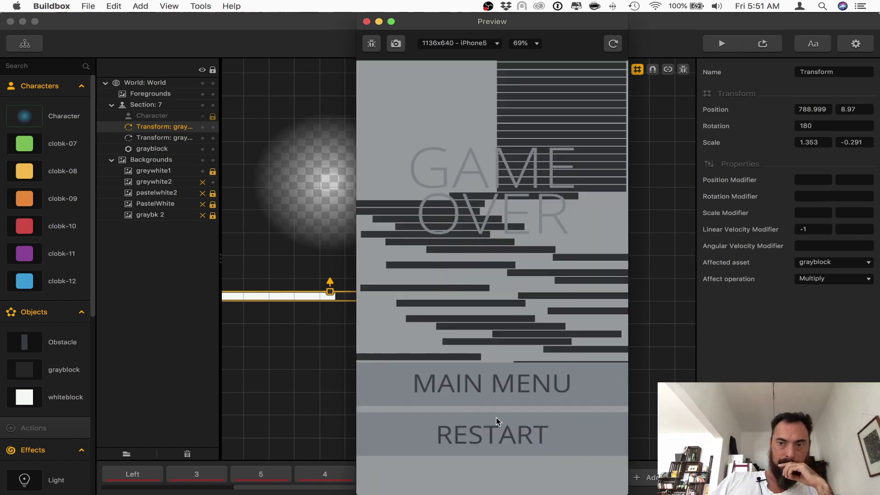
{"action": "left_click", "coordinate": [497, 422]}
{"action": "left_click", "coordinate": [366, 21]}
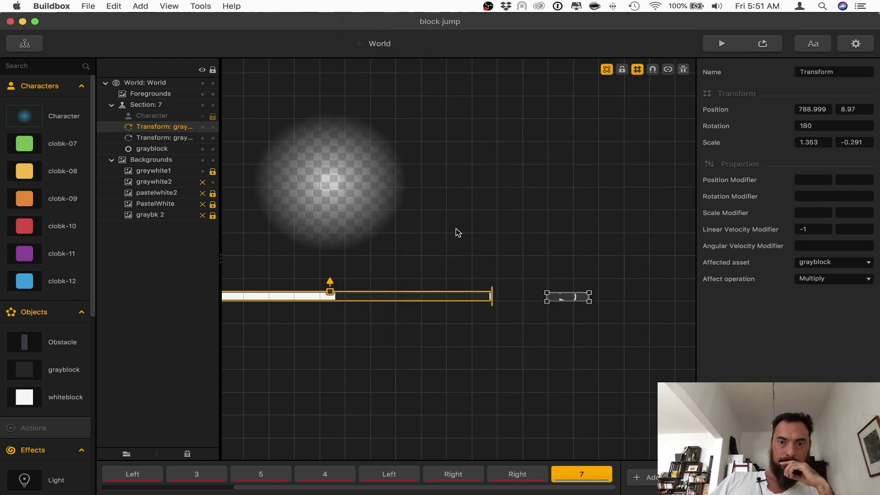
Set the grayblock's first horizontal linear velocity value to 15 and preview the slower movement
{"action": "left_click", "coordinate": [415, 299]}
{"action": "left_click", "coordinate": [807, 212]}
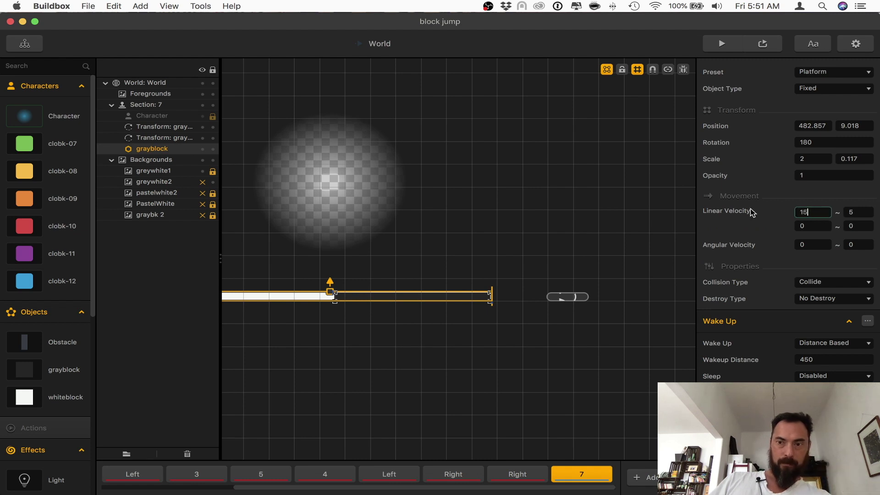
{"action": "left_click", "coordinate": [721, 44]}
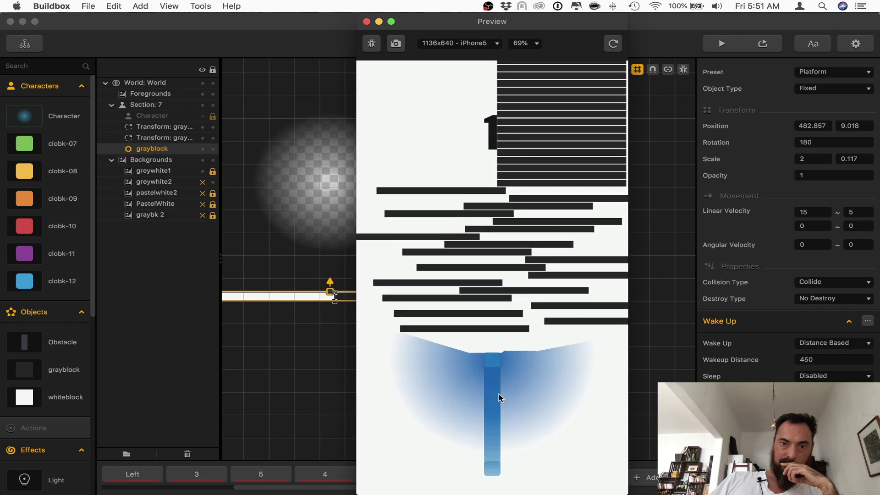
{"action": "left_click", "coordinate": [366, 22]}
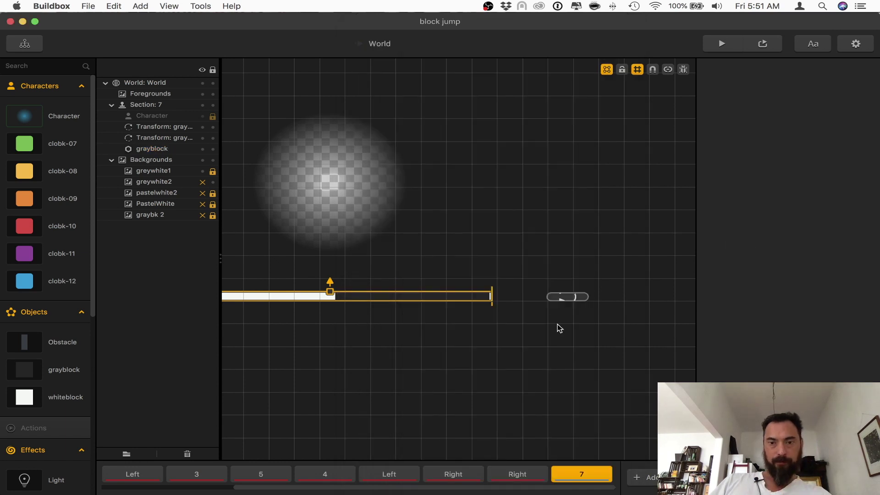
Set the right Transform's X position to 1000 and preview section 7
{"action": "left_click", "coordinate": [577, 300]}
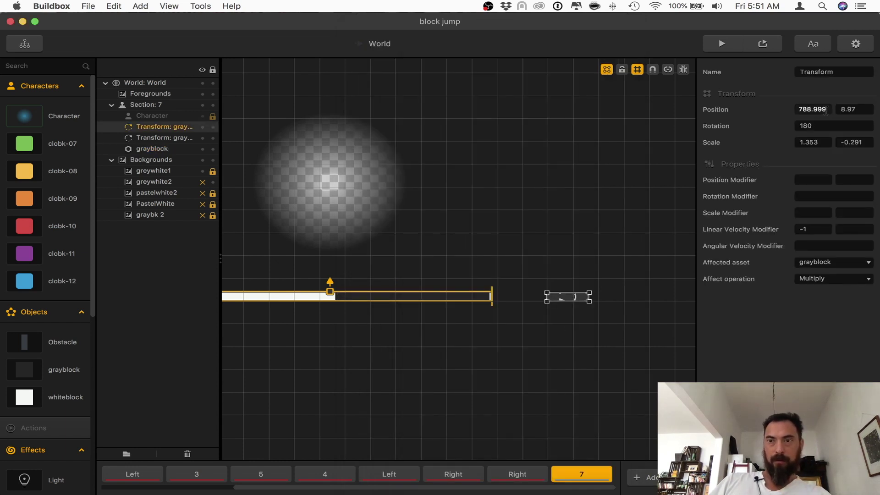
{"action": "type", "text": "1000"}
{"action": "left_click", "coordinate": [682, 82]}
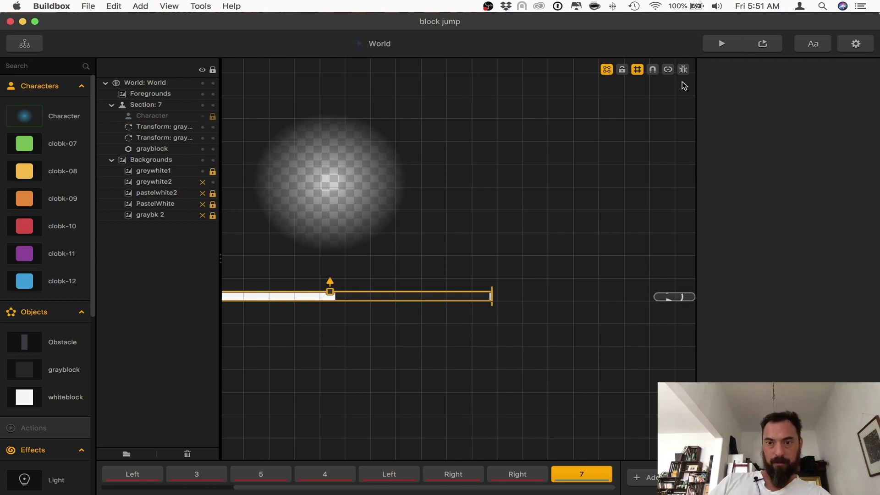
{"action": "key", "text": "super+p"}
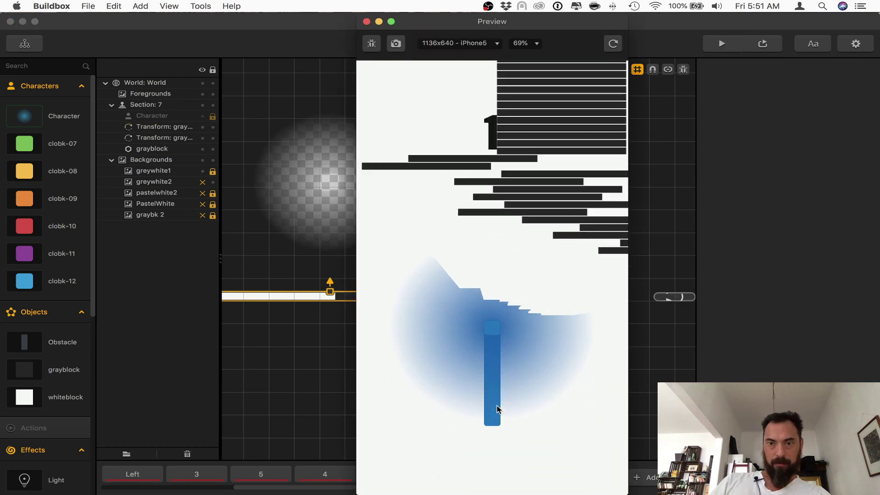
{"action": "left_click", "coordinate": [367, 22]}
Playtest the whole game from the Game Mind Map, starting at the main menu
{"action": "left_click", "coordinate": [26, 44]}
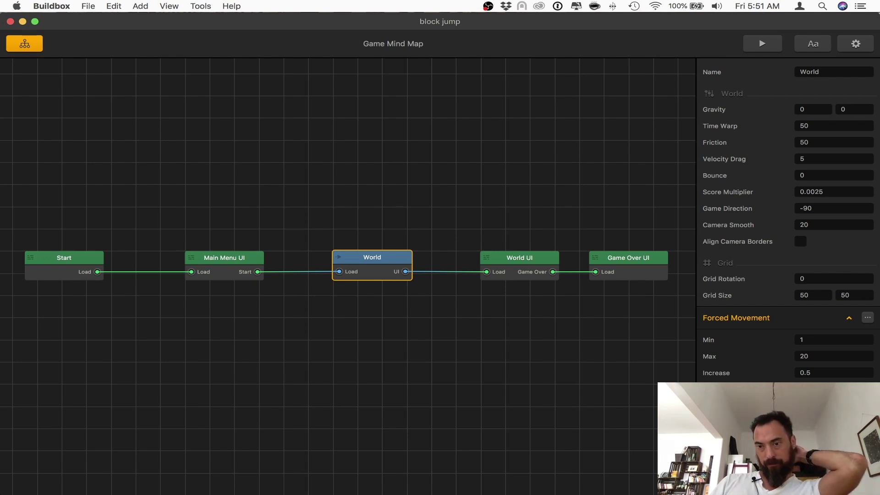
{"action": "left_click", "coordinate": [765, 43]}
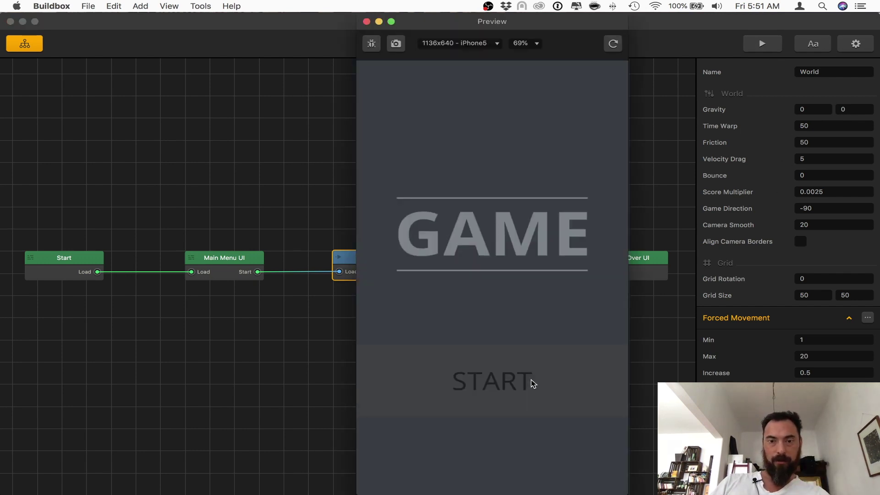
{"action": "left_click", "coordinate": [531, 383]}
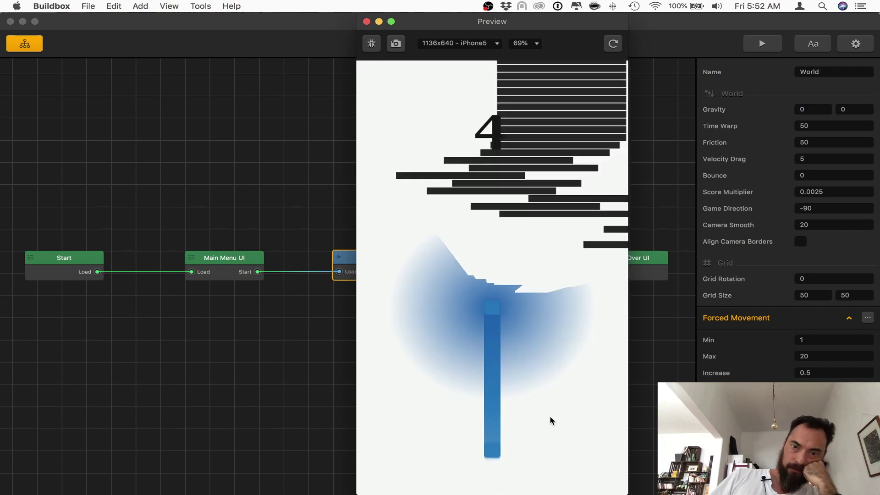
{"action": "left_click", "coordinate": [367, 22]}
Reopen the World scene and set the X position of section 7's right Transform to 500
{"action": "double_click", "coordinate": [385, 257]}
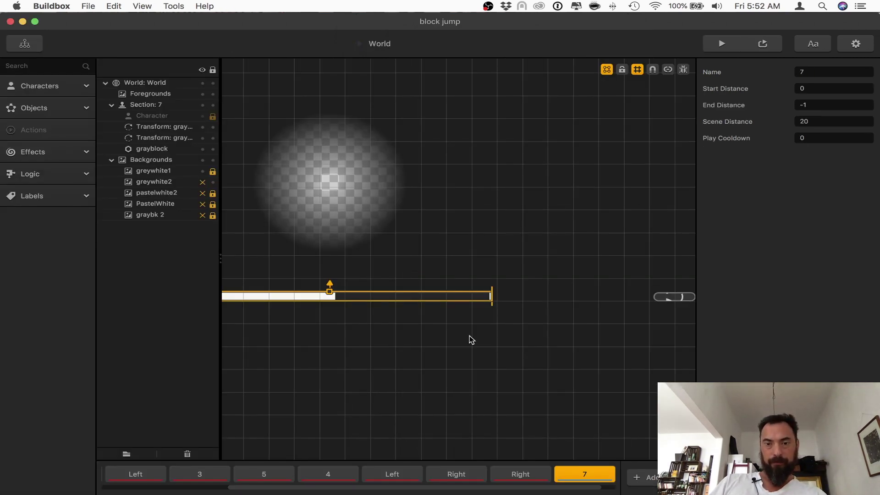
{"action": "left_click", "coordinate": [670, 300]}
{"action": "type", "text": "500"}
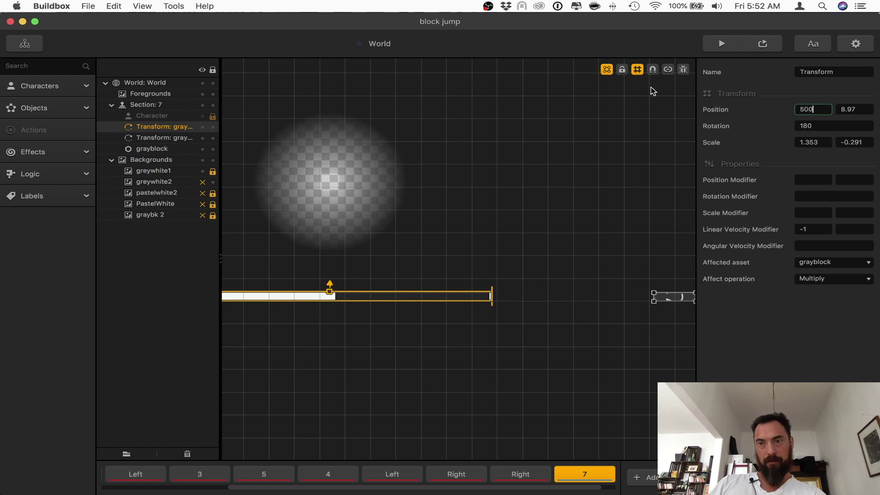
{"action": "key", "text": "Tab"}
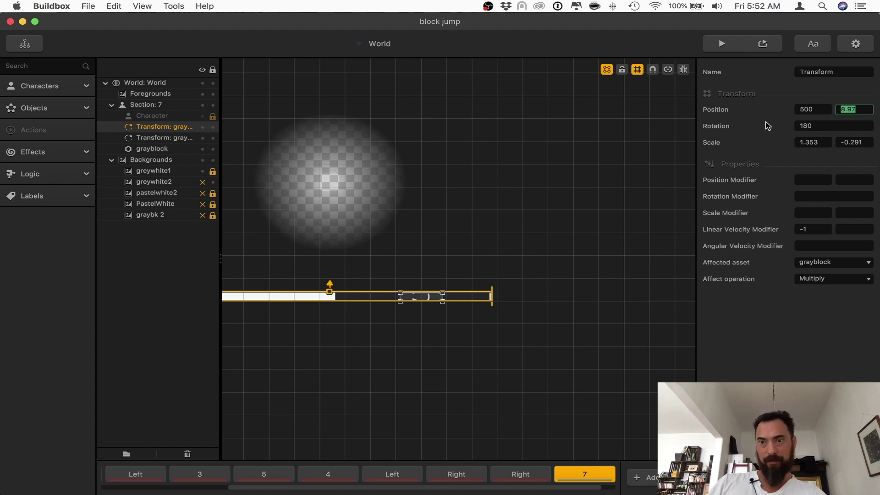
Set the right Transform's X position to 750 and preview section 7
{"action": "double_click", "coordinate": [808, 109]}
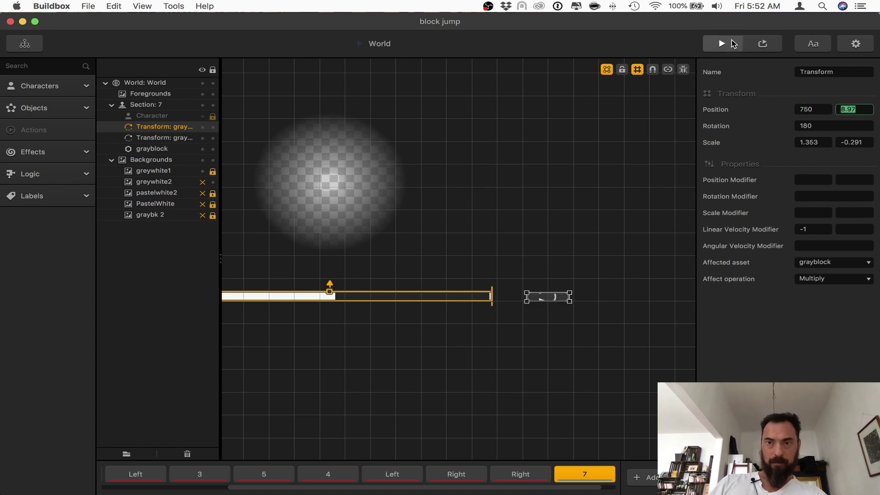
{"action": "left_click", "coordinate": [732, 44]}
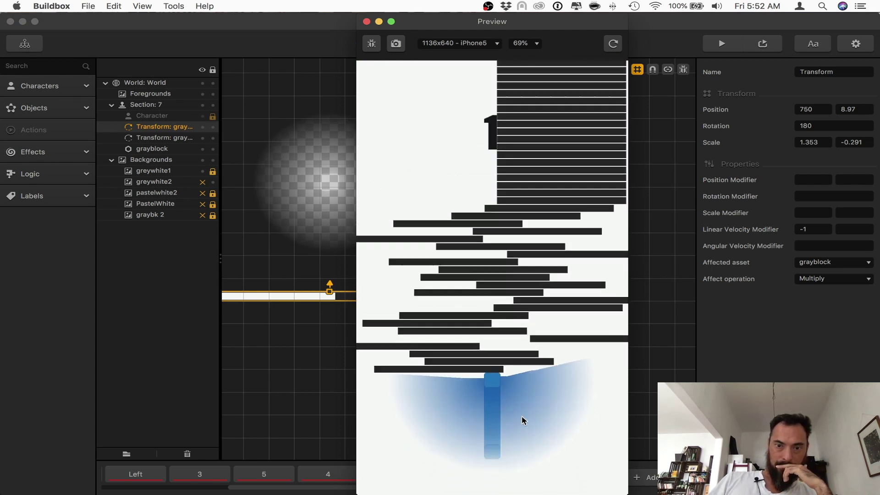
{"action": "left_click", "coordinate": [366, 22]}
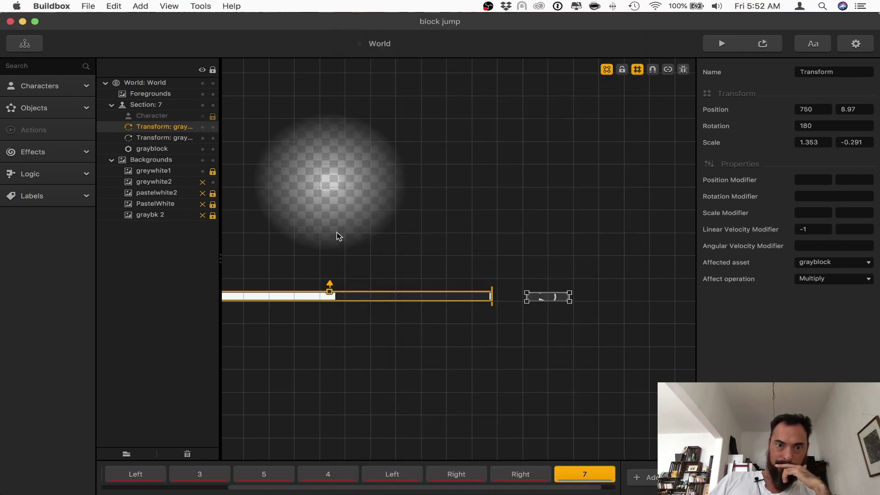
Extend section 7's end marker to about one grid cell high and playtest the game from the start screen
{"action": "left_click_drag", "start_coordinate": [329, 292], "coordinate": [332, 277]}
{"action": "left_click", "coordinate": [730, 46]}
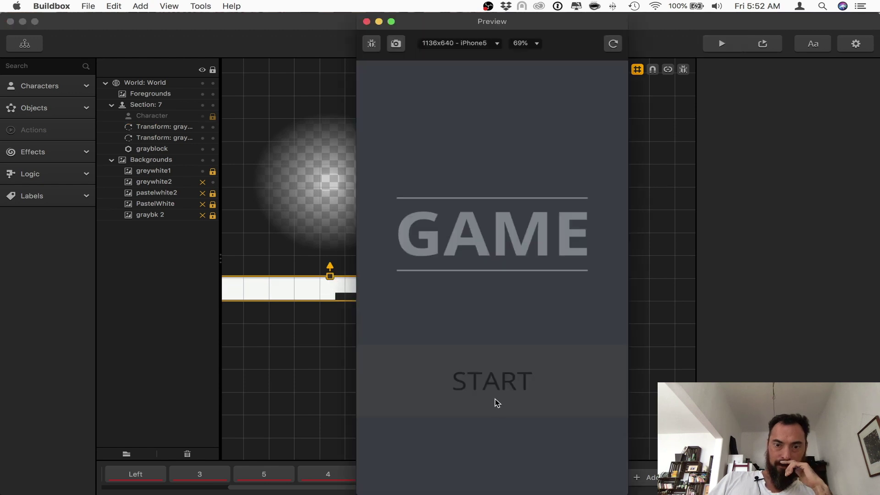
{"action": "left_click", "coordinate": [494, 399]}
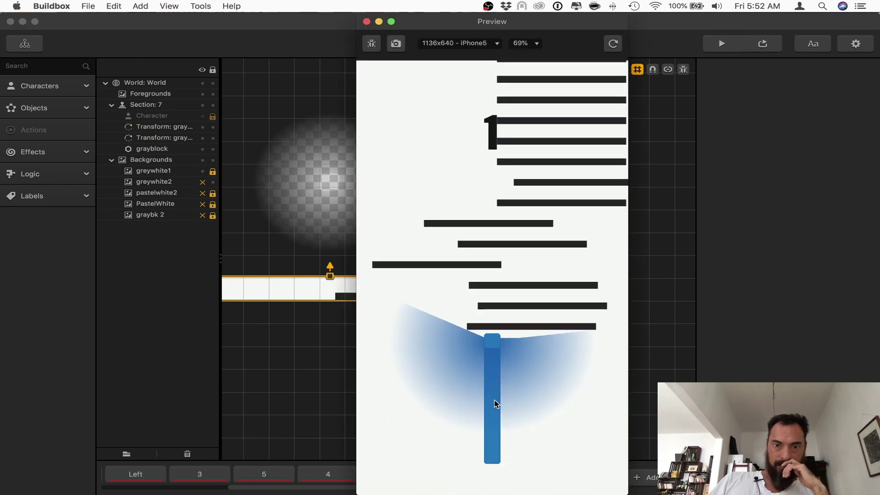
{"action": "key", "text": "Left"}
{"action": "key", "text": "Left"}
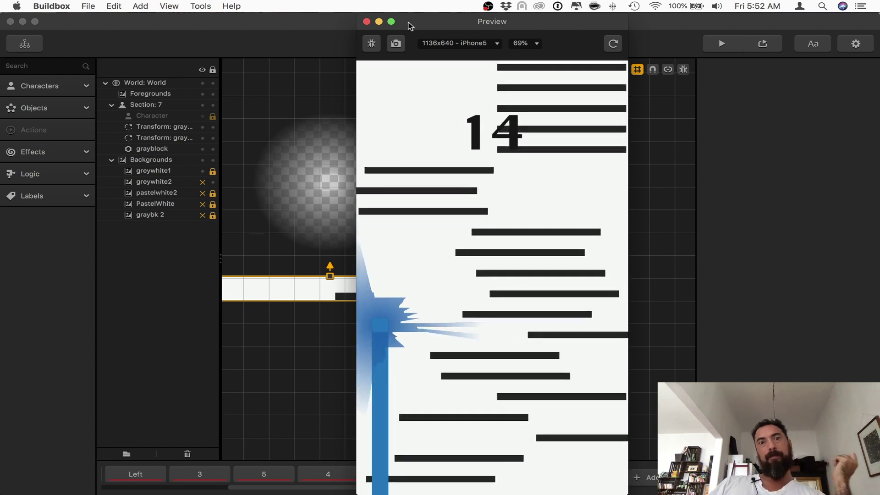
{"action": "left_click", "coordinate": [367, 21]}
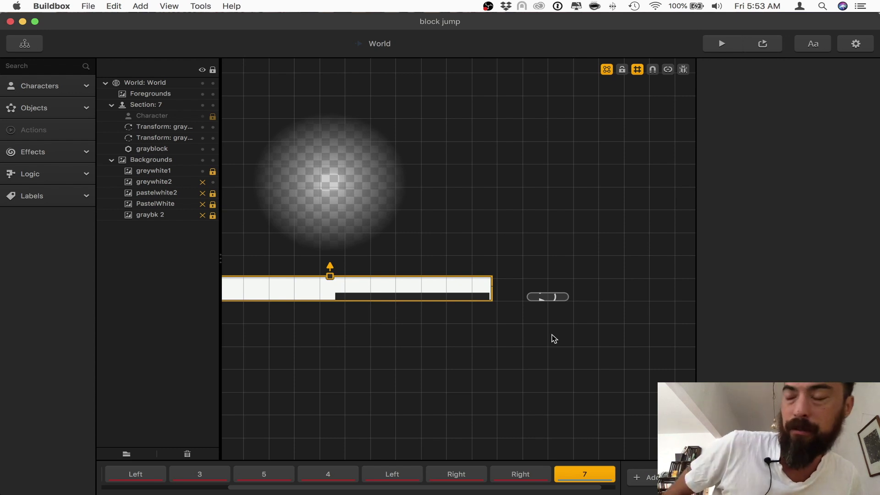
{"action": "scroll", "coordinate": [573, 317], "scroll_direction": "down", "scroll_amount": 2}
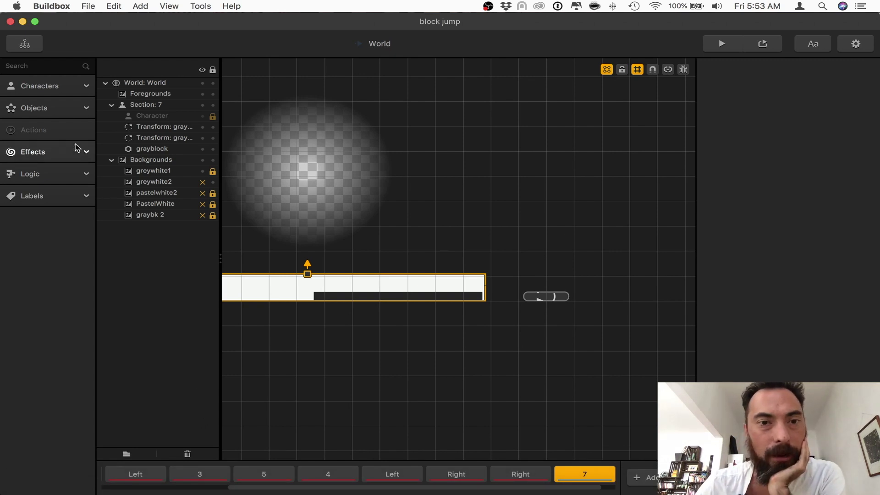
Open the Main Menu UI from the Game Mind Map and delete its existing background
{"action": "left_click", "coordinate": [34, 45]}
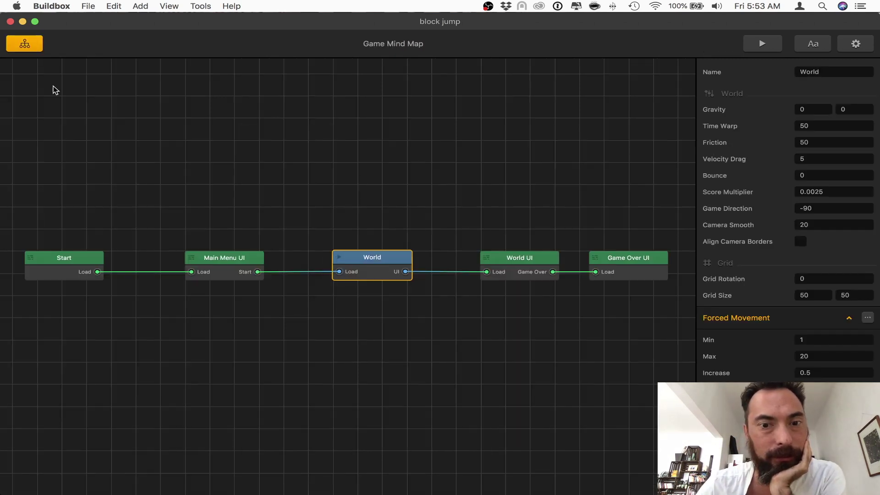
{"action": "double_click", "coordinate": [245, 259]}
{"action": "left_click", "coordinate": [395, 269]}
{"action": "key", "text": "Delete"}
Add the white greywhite1.png image from the Finder folder to the Main Menu UI and name it wbk
{"action": "key", "text": "ctrl+Up"}
{"action": "left_click", "coordinate": [638, 176]}
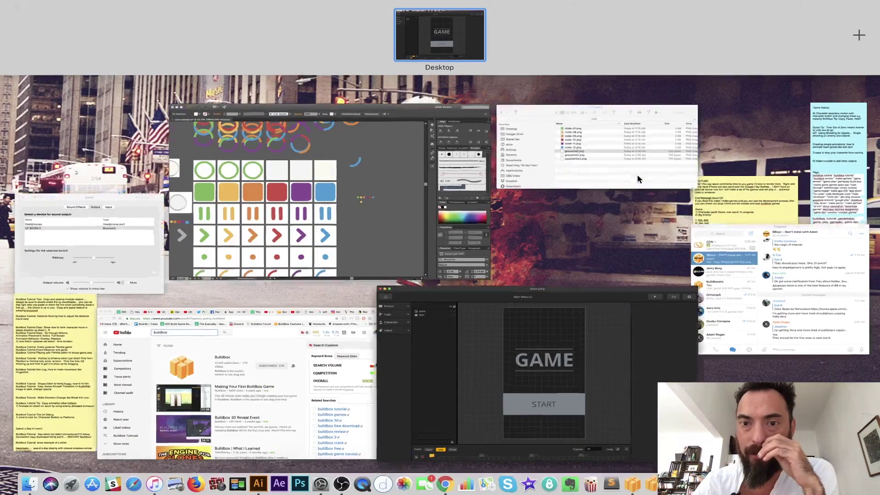
{"action": "left_click_drag", "start_coordinate": [660, 279], "coordinate": [513, 408]}
{"action": "left_click", "coordinate": [814, 72]}
{"action": "type", "text": "wb"}
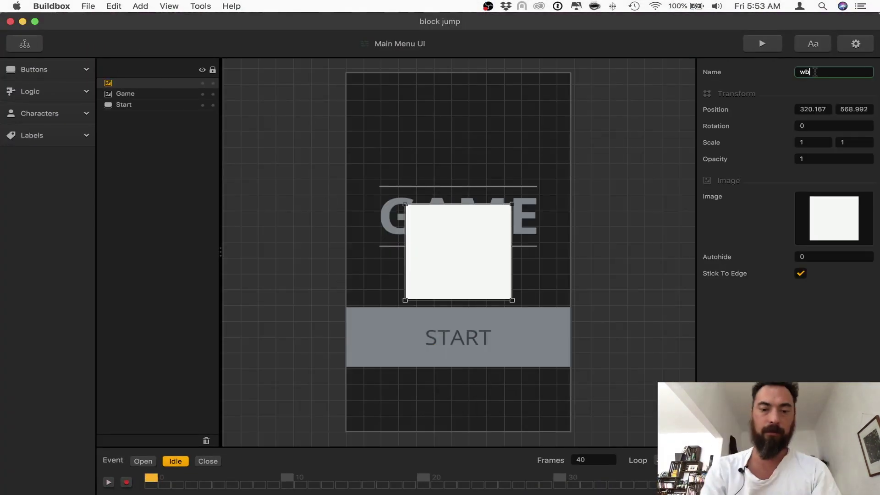
{"action": "type", "text": "k"}
{"action": "key", "text": "Tab"}
Move wbk beneath the Game and Start elements and stretch it to cover the whole menu screen
{"action": "left_click_drag", "start_coordinate": [154, 86], "coordinate": [149, 129]}
{"action": "left_click_drag", "start_coordinate": [512, 300], "coordinate": [574, 433]}
{"action": "left_click_drag", "start_coordinate": [411, 210], "coordinate": [343, 73]}
Return to the World scene and examine the original Character's effects and gameplay settings
{"action": "left_click", "coordinate": [41, 48]}
{"action": "double_click", "coordinate": [372, 263]}
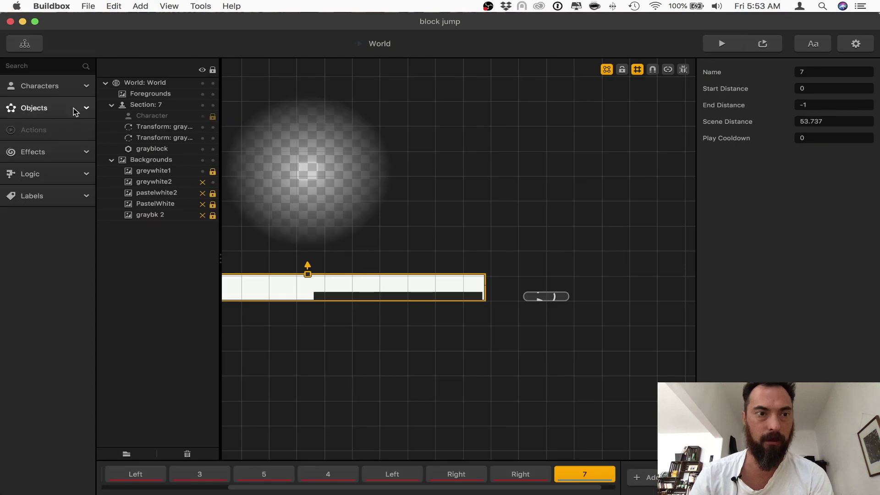
{"action": "left_click", "coordinate": [69, 89]}
{"action": "left_click", "coordinate": [53, 117]}
{"action": "scroll", "coordinate": [748, 246], "scroll_direction": "down", "scroll_amount": 15}
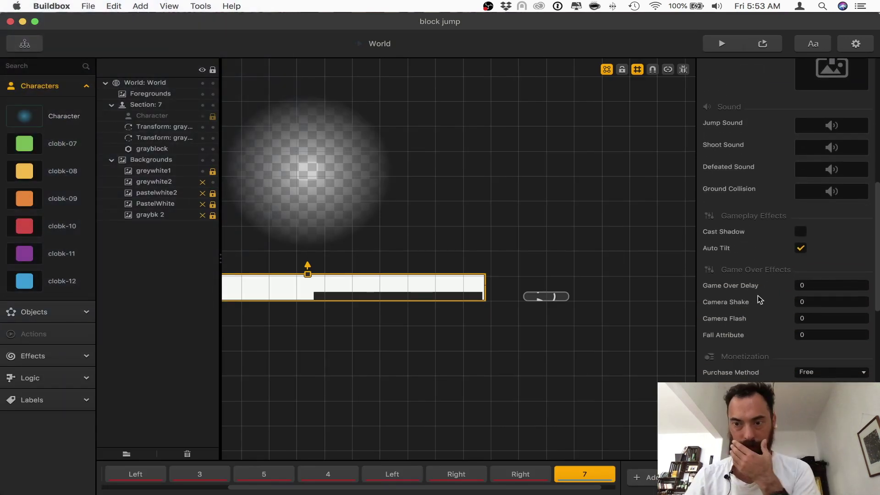
{"action": "scroll", "coordinate": [770, 304], "scroll_direction": "down", "scroll_amount": 3}
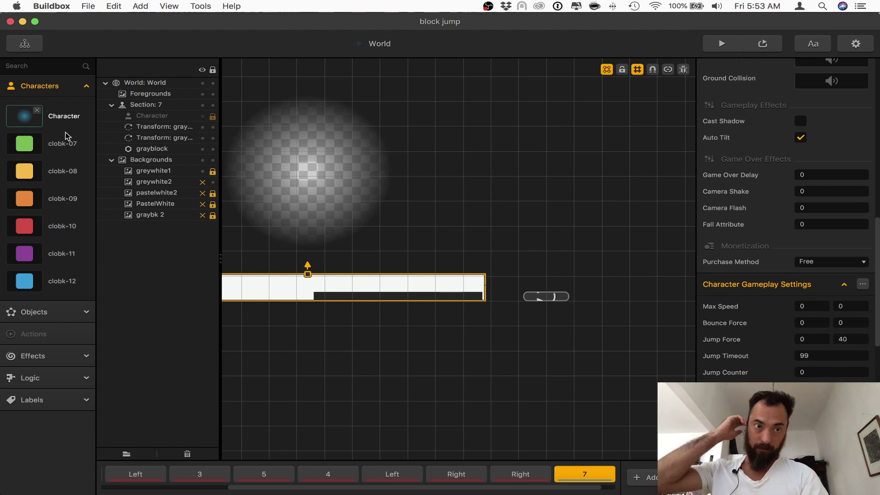
Rename the green character clobk-07 as ChGreen and the yellow clobk-08 as ChYellow
{"action": "left_click", "coordinate": [48, 145]}
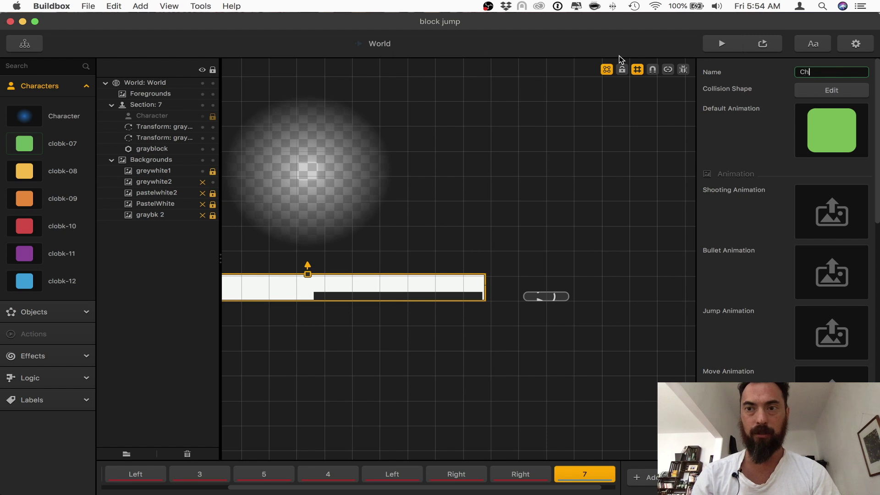
{"action": "left_click", "coordinate": [55, 176]}
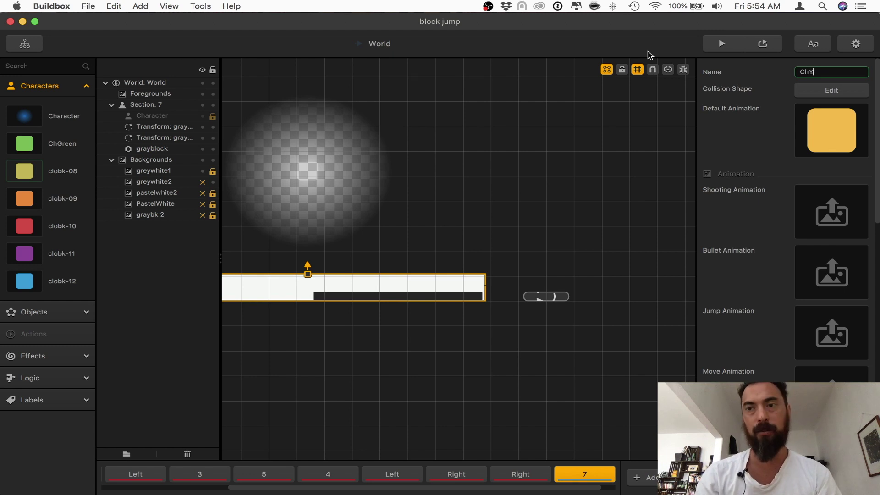
{"action": "type", "text": "ChYellow"}
Rename the orange character clobk-09 as ChOrange and the red clobk-10 as ChRed
{"action": "left_click", "coordinate": [60, 195]}
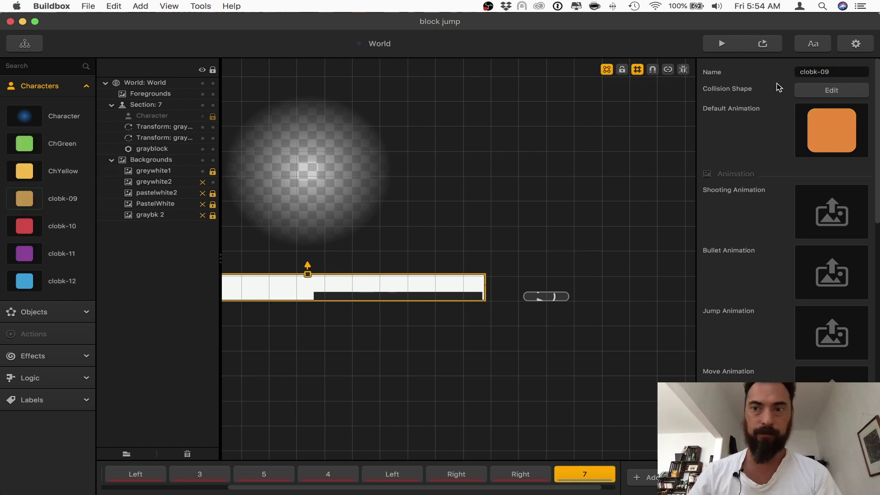
{"action": "left_click", "coordinate": [821, 72]}
{"action": "type", "text": "chOrange"}
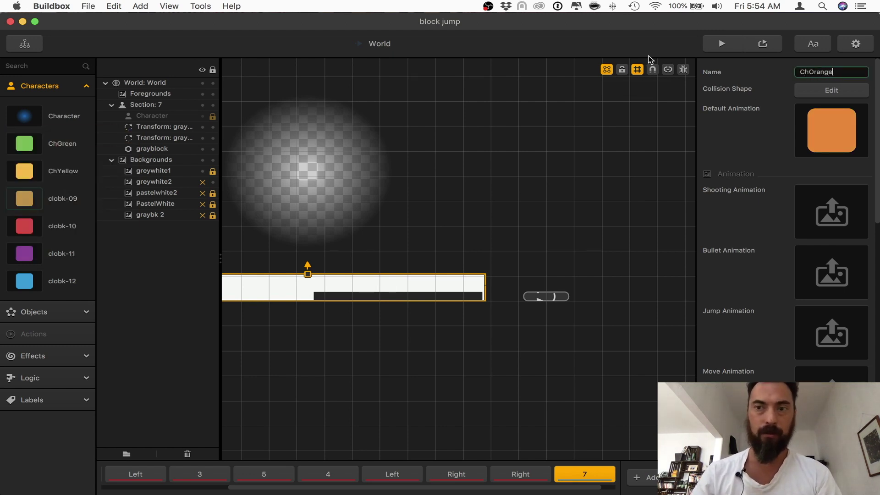
{"action": "left_click", "coordinate": [61, 227]}
{"action": "left_click", "coordinate": [825, 71]}
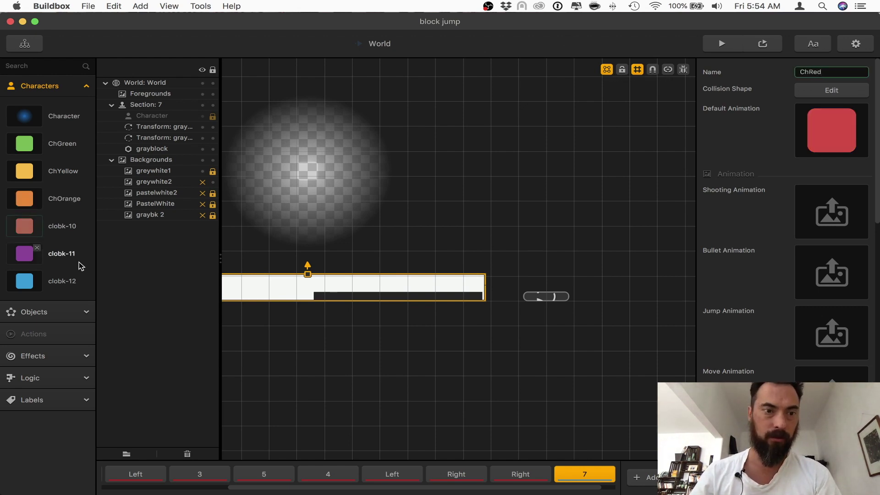
Rename the purple character clobk-11 as ChPurple and the blue clobk-12 as ChBlue
{"action": "left_click", "coordinate": [61, 253]}
{"action": "left_click", "coordinate": [825, 72]}
{"action": "type", "text": "ChPu"}
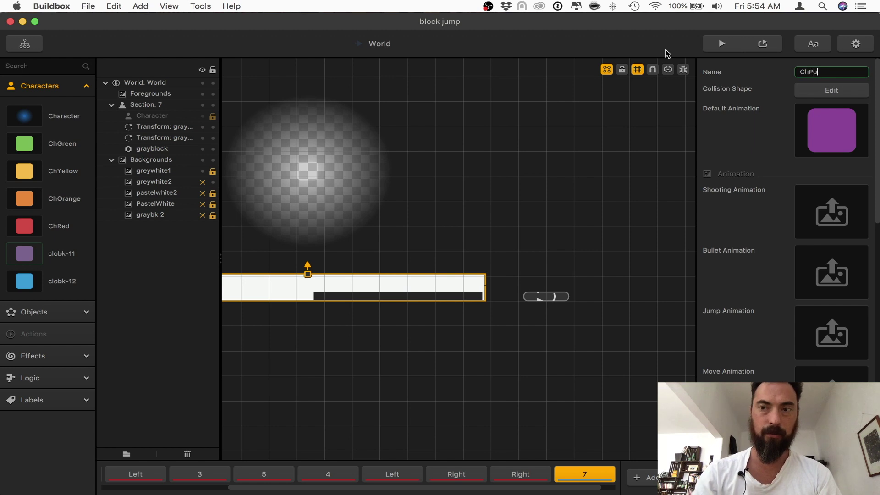
{"action": "type", "text": "rple"}
{"action": "left_click", "coordinate": [61, 281]}
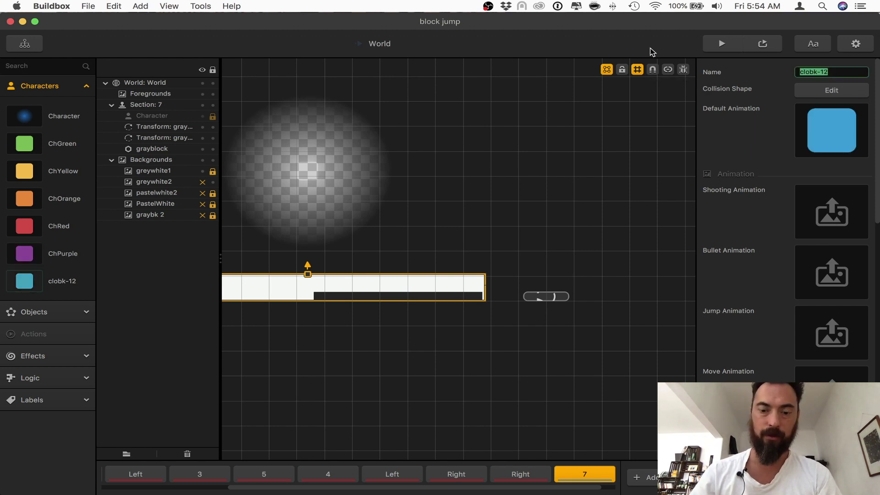
{"action": "type", "text": "ChBlue"}
{"action": "key", "text": "Return"}
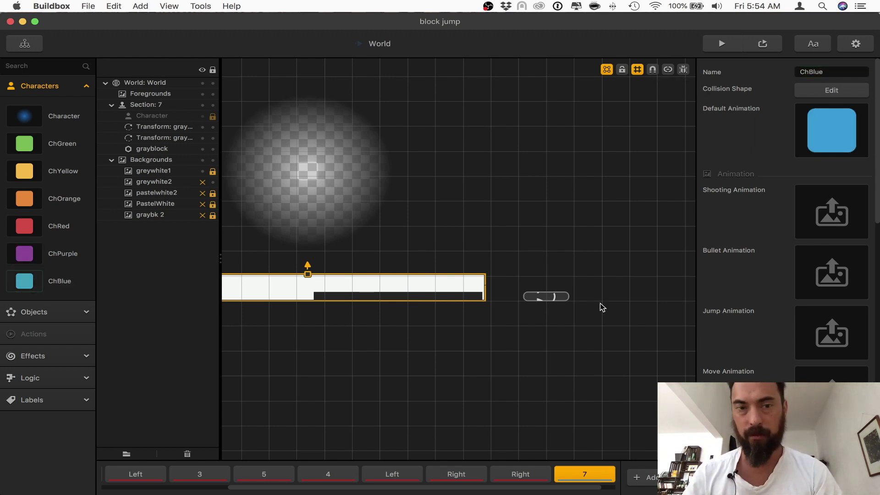
Capture a screenshot of the original Character's Character Gameplay Settings
{"action": "scroll", "coordinate": [819, 319], "scroll_direction": "down", "scroll_amount": 15}
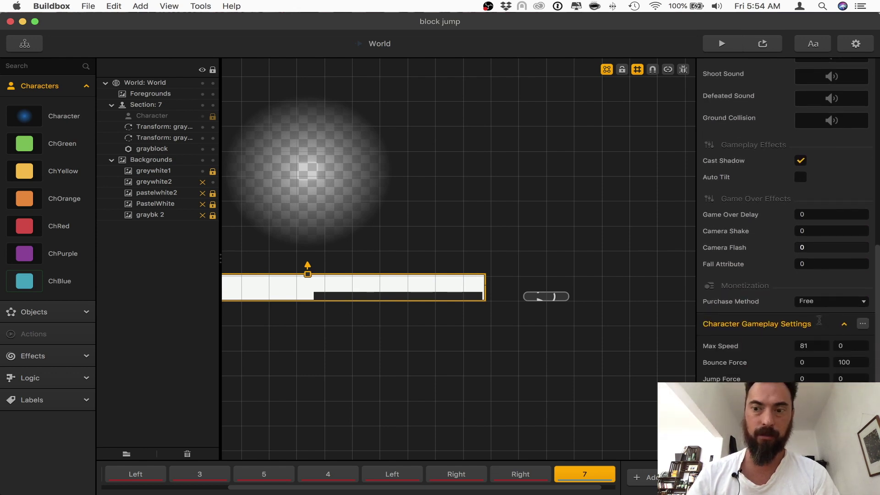
{"action": "left_click", "coordinate": [71, 120]}
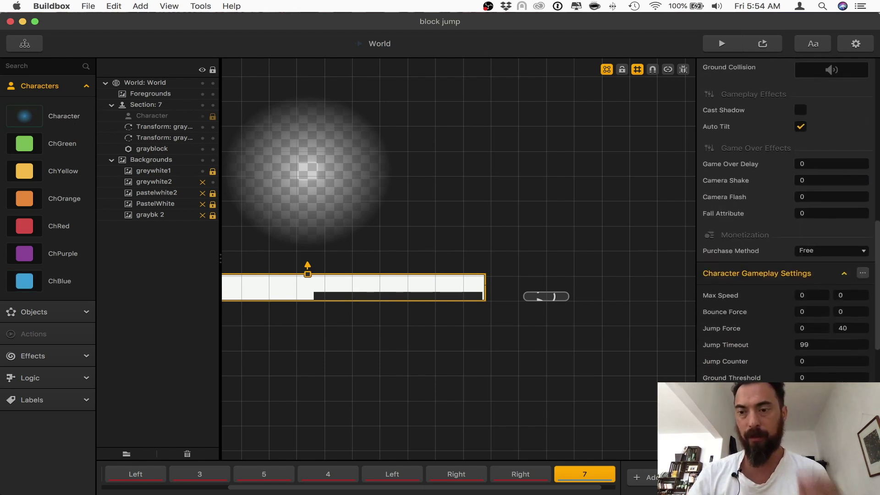
{"action": "scroll", "coordinate": [786, 220], "scroll_direction": "down", "scroll_amount": 8}
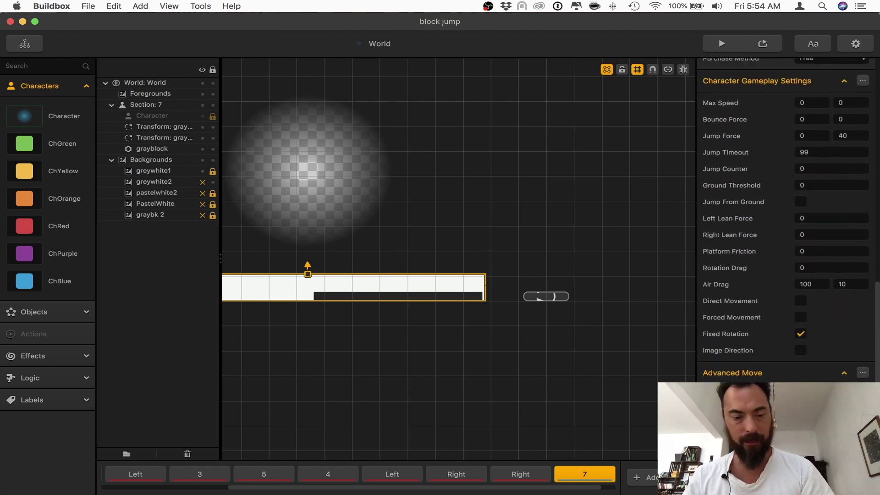
{"action": "key", "text": "super+shift+4"}
{"action": "left_click_drag", "start_coordinate": [688, 65], "coordinate": [879, 408]}
Switch to Illustrator and hide it to clear the desktop
{"action": "mouse_move", "coordinate": [1, 1]}
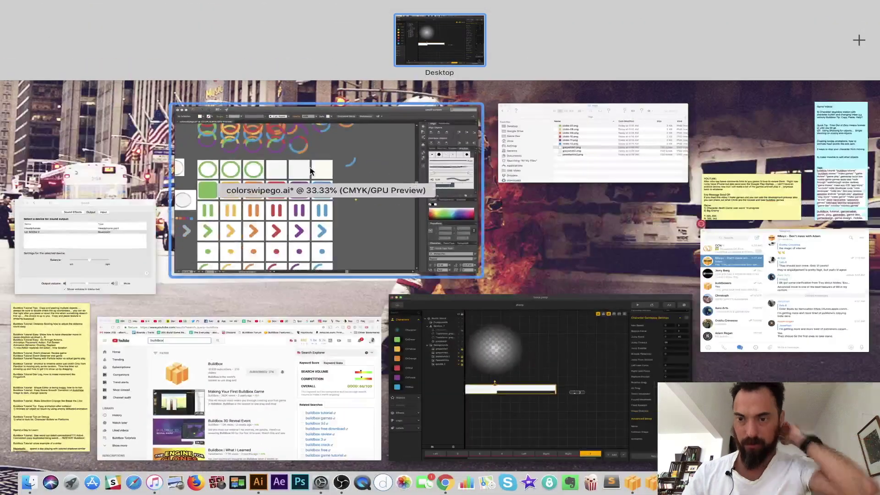
{"action": "left_click", "coordinate": [575, 163]}
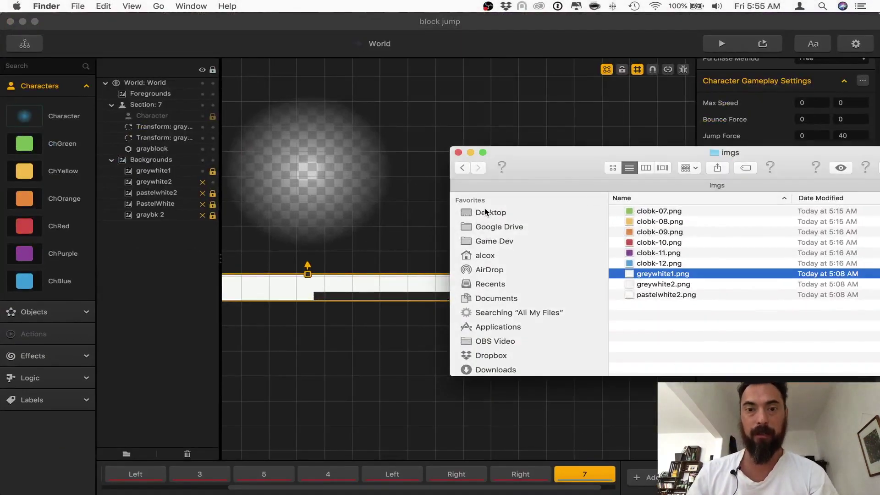
{"action": "key", "text": "ctrl+Up"}
{"action": "left_click", "coordinate": [256, 203]}
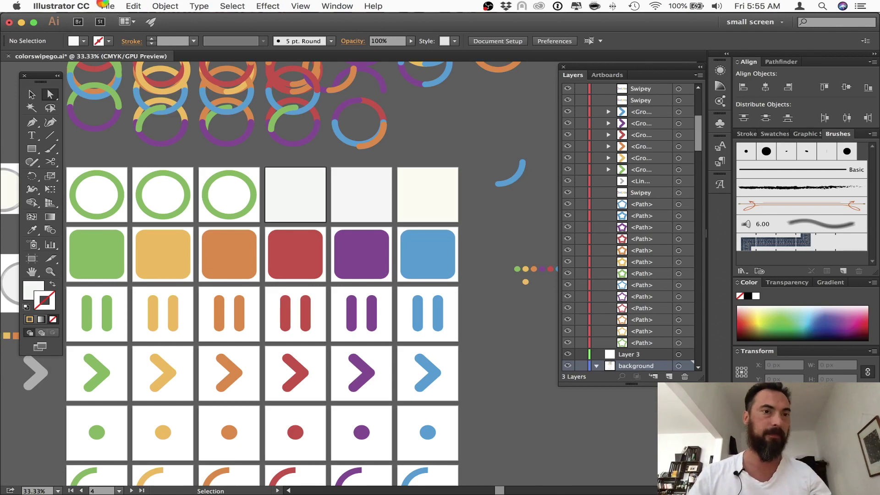
{"action": "left_click", "coordinate": [105, 5]}
{"action": "left_click", "coordinate": [59, 108]}
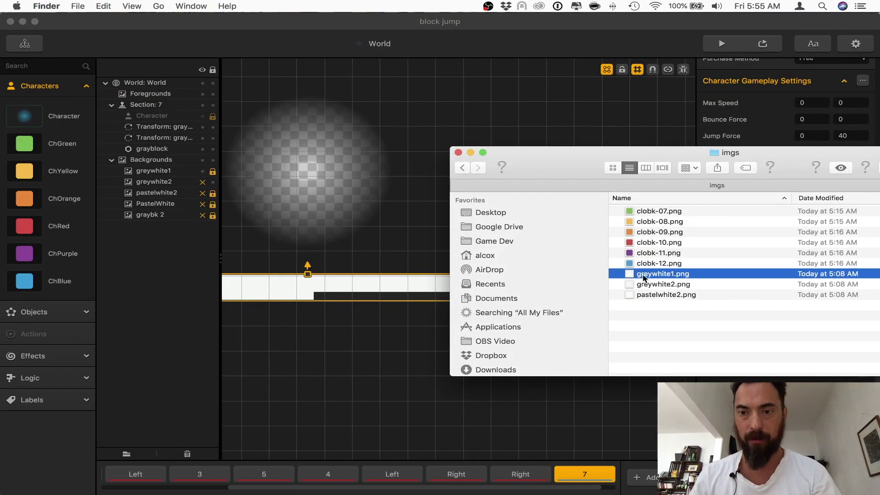
Open the newest screenshot in Finder's Desktop folder as a Quick Look preview
{"action": "left_click", "coordinate": [403, 178]}
{"action": "key", "text": "ctrl+Up"}
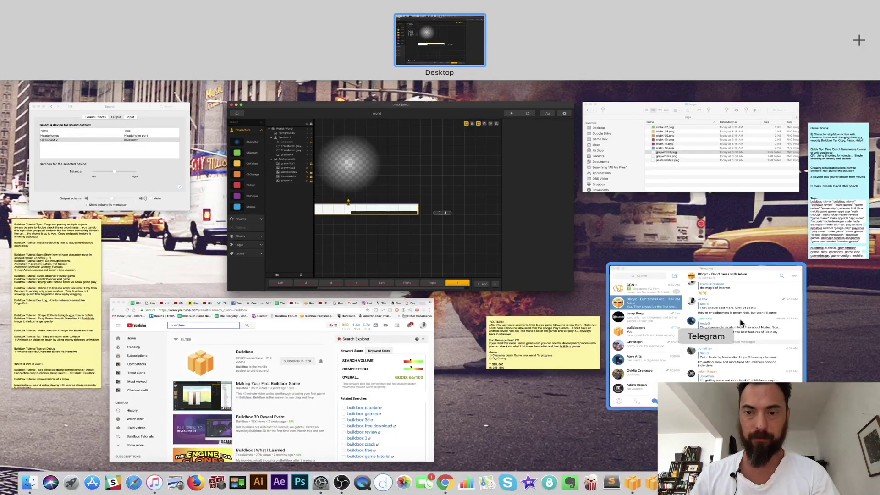
{"action": "left_click", "coordinate": [655, 167]}
{"action": "left_click", "coordinate": [490, 212]}
{"action": "left_click", "coordinate": [651, 211]}
{"action": "key", "text": "space"}
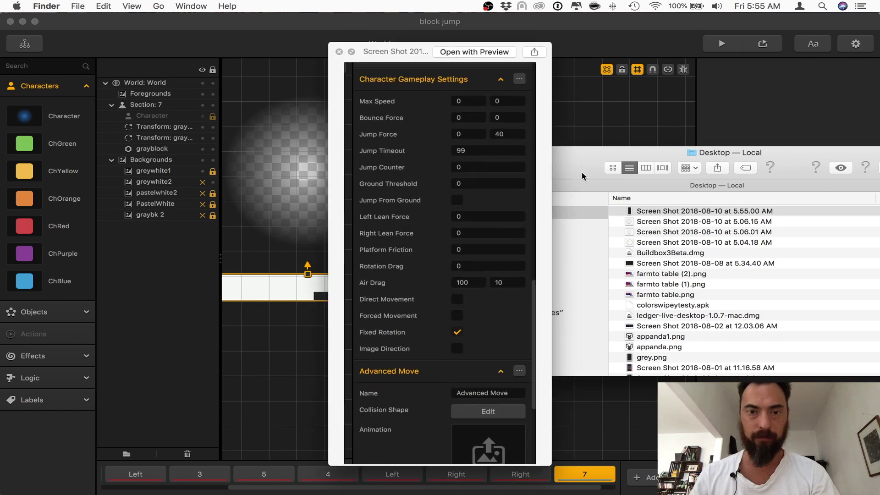
Arrange the screenshot preview and the Buildbox window side by side so both can be read
{"action": "left_click_drag", "start_coordinate": [417, 54], "coordinate": [101, 49]}
{"action": "left_click_drag", "start_coordinate": [190, 20], "coordinate": [216, 20]}
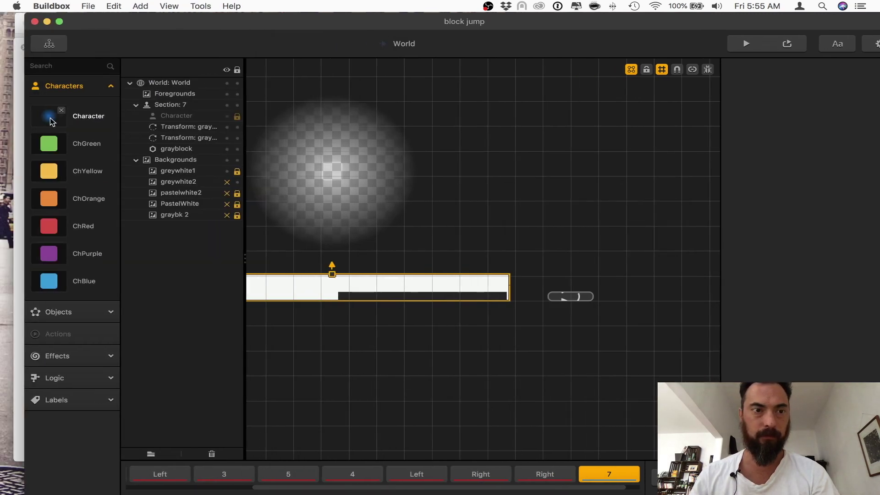
{"action": "left_click_drag", "start_coordinate": [22, 131], "coordinate": [155, 132]}
{"action": "left_click", "coordinate": [55, 46]}
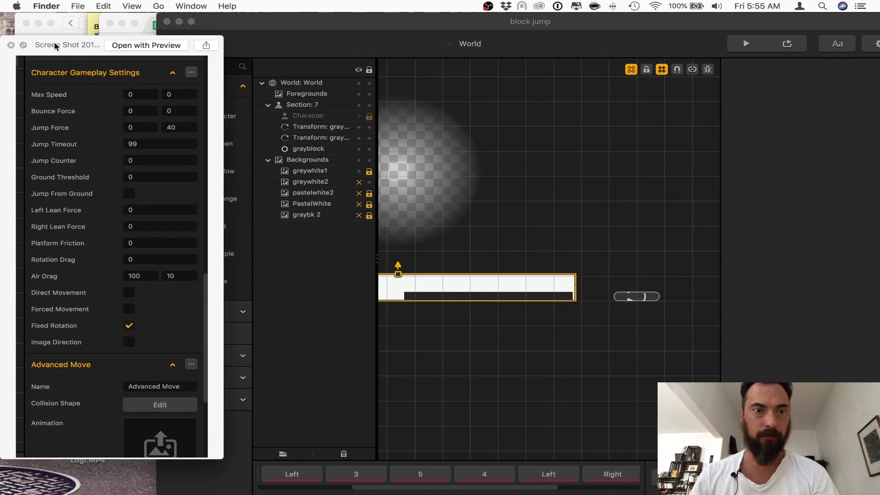
{"action": "left_click", "coordinate": [231, 22]}
{"action": "left_click_drag", "start_coordinate": [157, 84], "coordinate": [205, 87]}
In ChBlue's Character Gameplay Settings, set both Max Speed values and both Bounce Force values to 0
{"action": "left_click", "coordinate": [275, 281]}
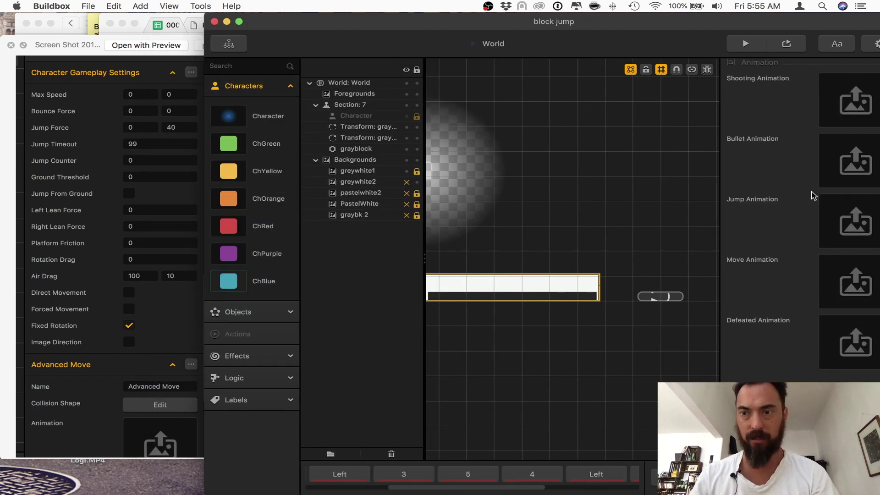
{"action": "left_click_drag", "start_coordinate": [527, 25], "coordinate": [508, 25]}
{"action": "scroll", "coordinate": [769, 282], "scroll_direction": "down", "scroll_amount": 5}
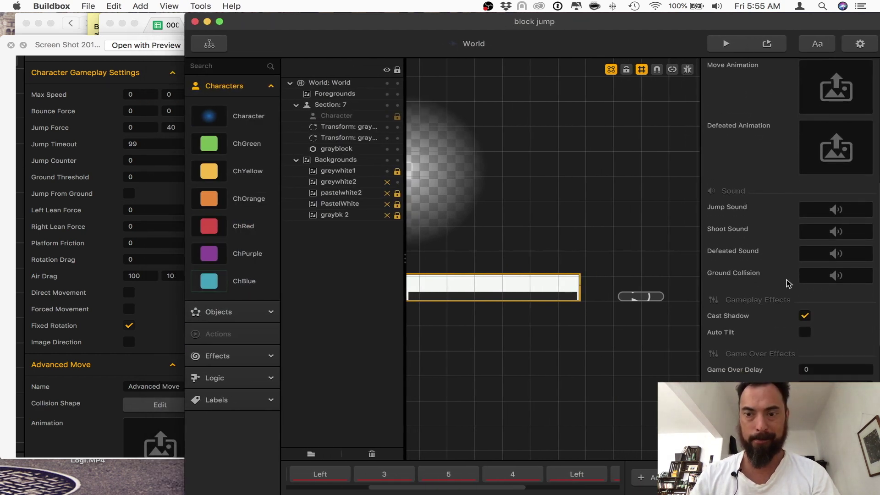
{"action": "scroll", "coordinate": [789, 282], "scroll_direction": "down", "scroll_amount": 1}
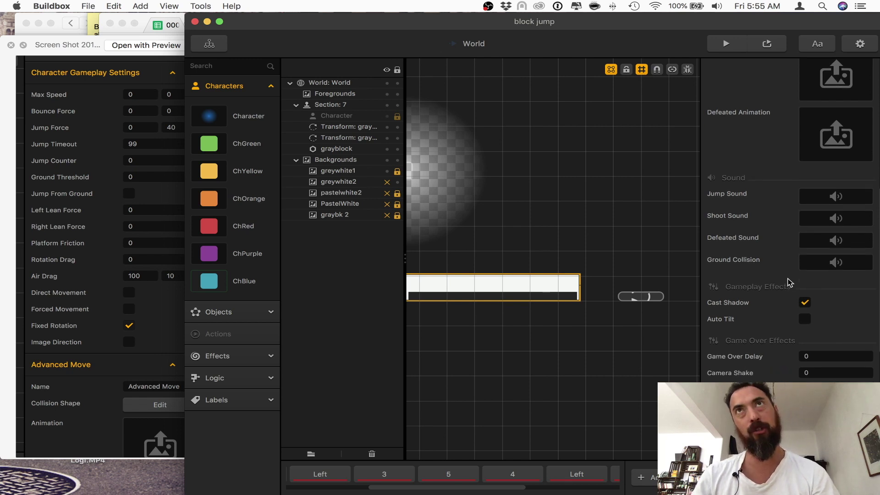
{"action": "scroll", "coordinate": [797, 297], "scroll_direction": "down", "scroll_amount": 4}
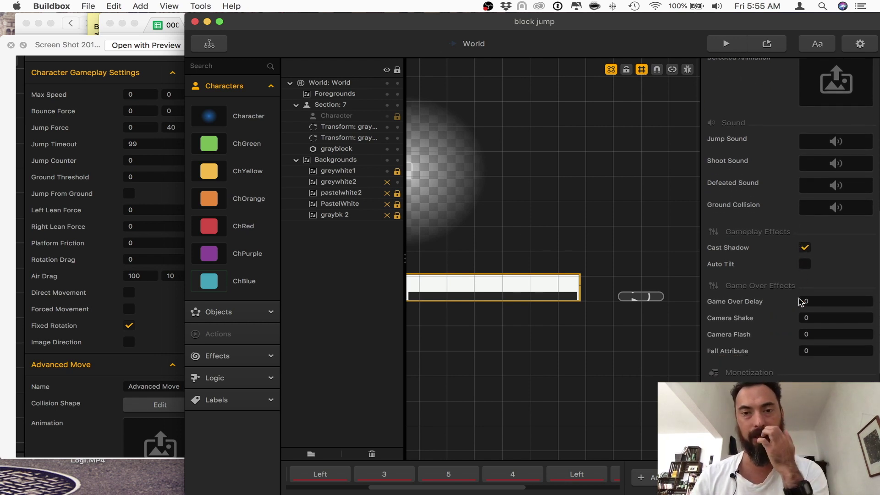
{"action": "scroll", "coordinate": [800, 301], "scroll_direction": "down", "scroll_amount": 10}
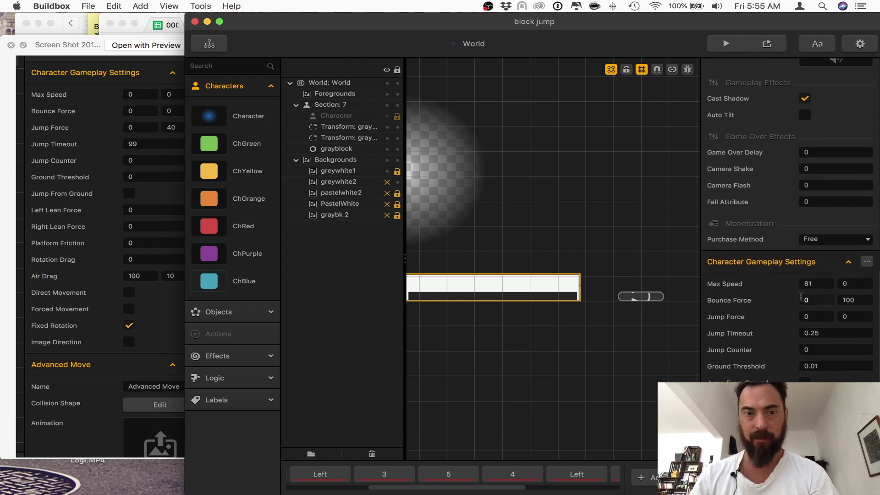
{"action": "left_click", "coordinate": [809, 284]}
{"action": "type", "text": "0"}
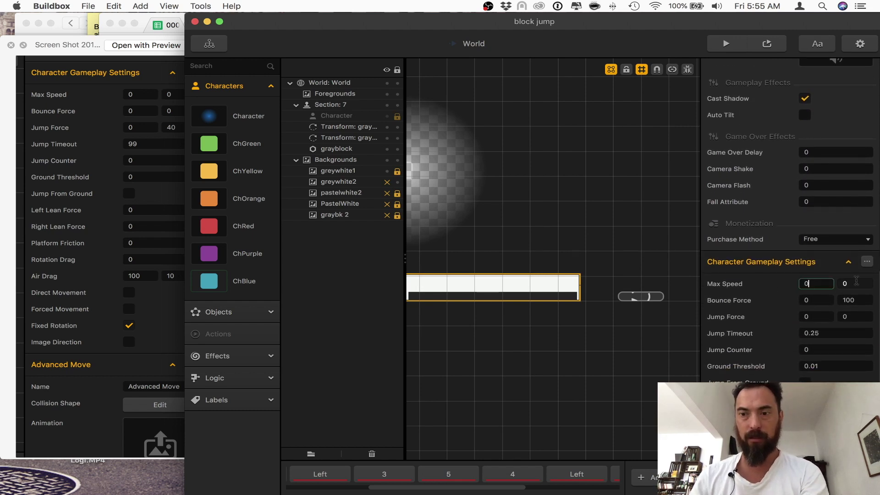
{"action": "left_click", "coordinate": [855, 284]}
{"action": "left_click", "coordinate": [863, 300]}
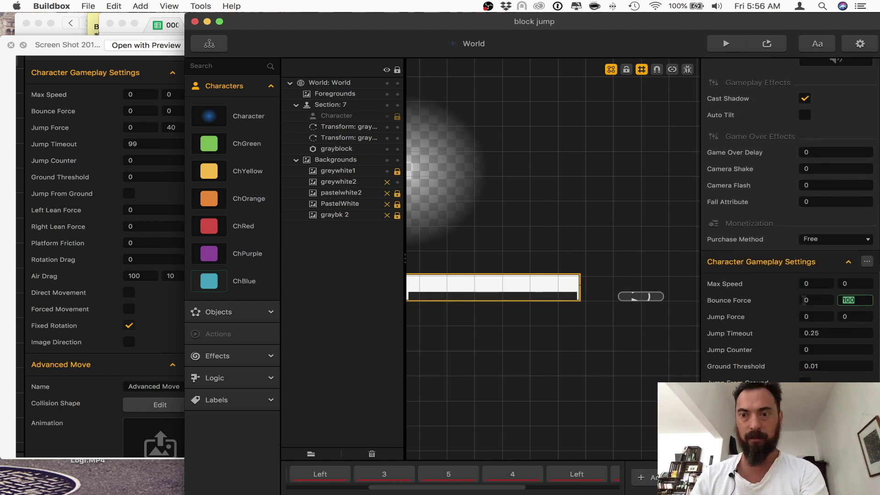
{"action": "type", "text": "0"}
Set ChBlue's second Jump Force value to 40, Jump Timeout to 99 and Ground Threshold to 9, and open Air Drag for editing
{"action": "left_click", "coordinate": [852, 317]}
{"action": "type", "text": "40"}
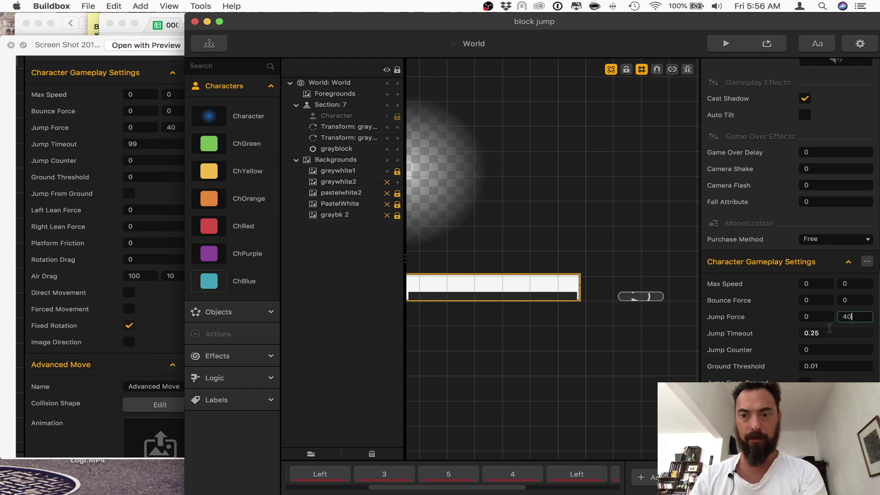
{"action": "left_click", "coordinate": [814, 332]}
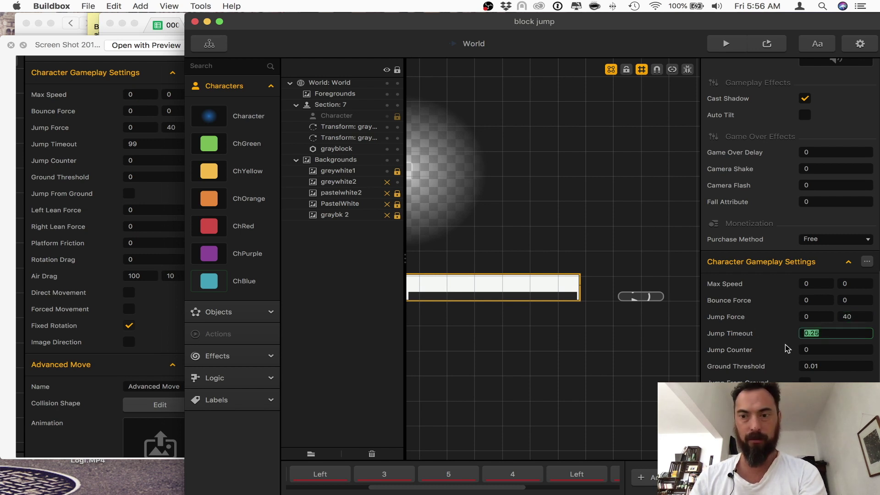
{"action": "type", "text": "99"}
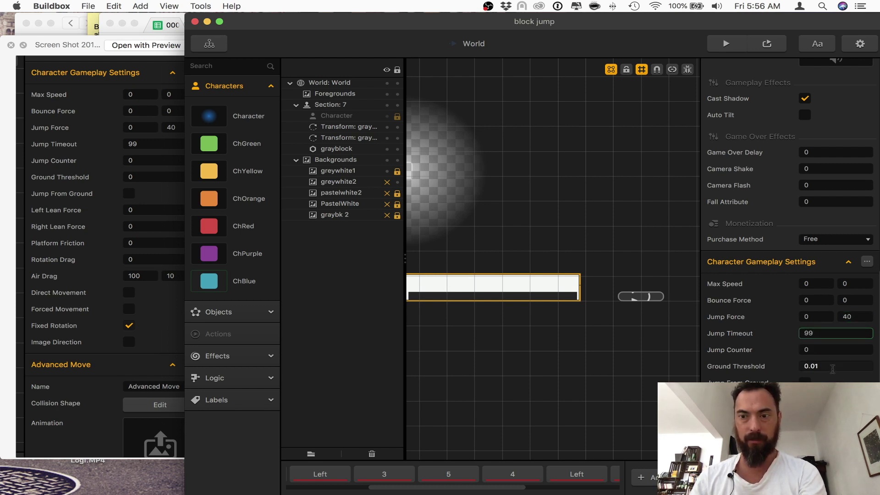
{"action": "left_click", "coordinate": [832, 367]}
{"action": "scroll", "coordinate": [808, 348], "scroll_direction": "down", "scroll_amount": 3}
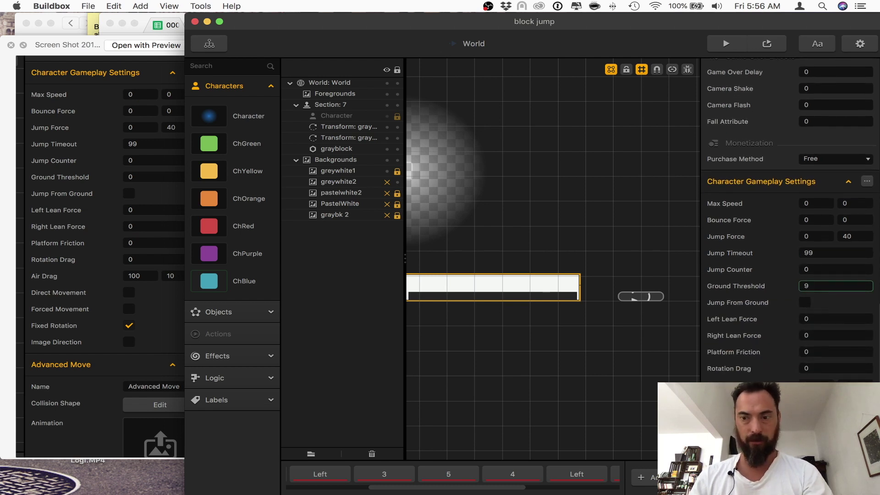
{"action": "left_click", "coordinate": [816, 385]}
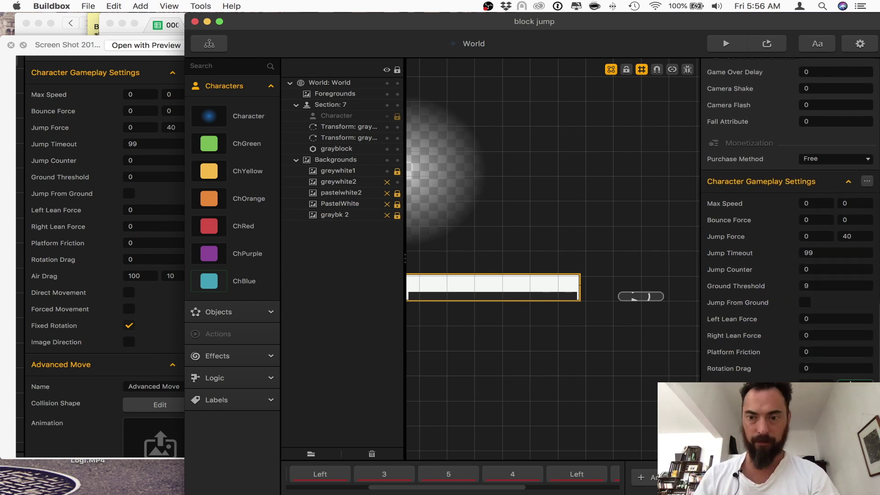
In ChPurple's Character Gameplay Settings, set the first Max Speed value and the second Bounce Force value to 0
{"action": "left_click", "coordinate": [248, 253]}
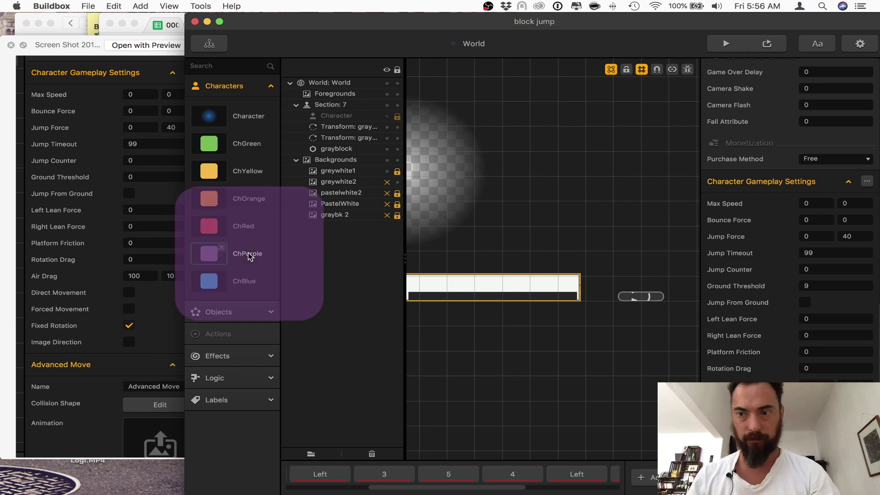
{"action": "scroll", "coordinate": [795, 186], "scroll_direction": "down", "scroll_amount": 10}
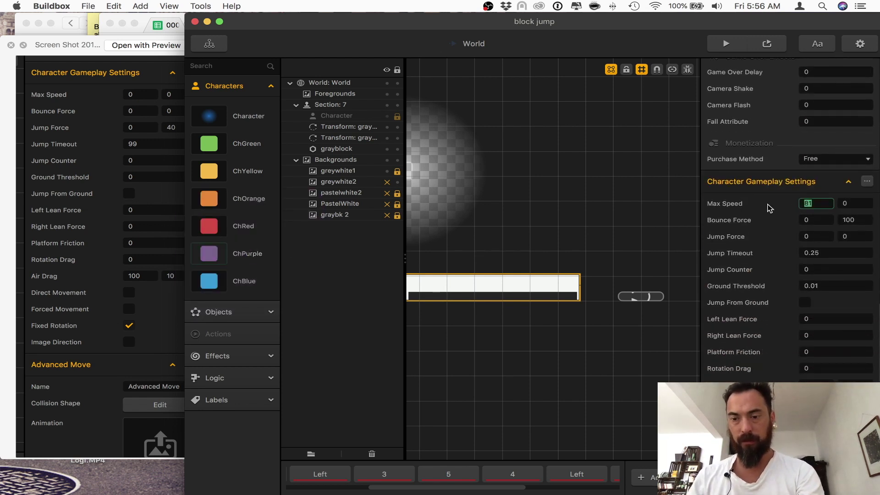
{"action": "type", "text": "0"}
{"action": "key", "text": "Tab"}
{"action": "key", "text": "Tab"}
{"action": "key", "text": "Tab"}
{"action": "type", "text": "0"}
{"action": "key", "text": "Tab"}
{"action": "key", "text": "Tab"}
{"action": "key", "text": "Tab"}
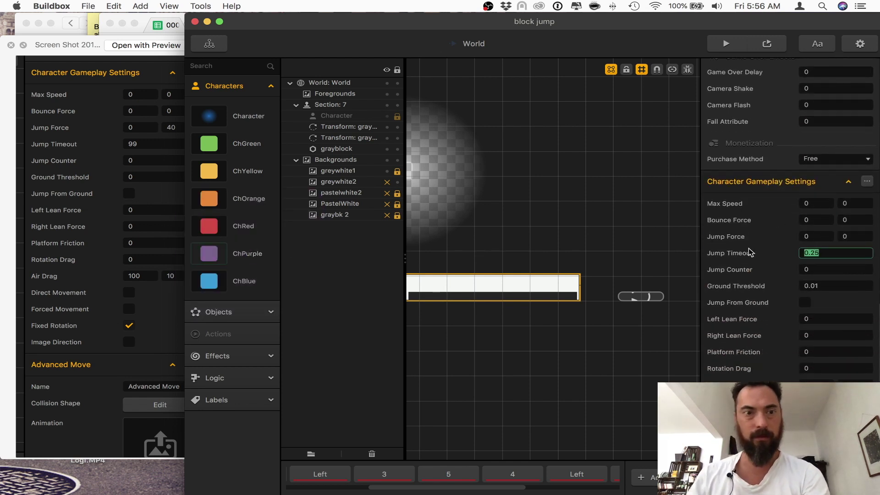
Set ChPurple's second Jump Force value to 40, Jump Timeout to 99 and Ground Threshold to 0, and open Air Drag for editing
{"action": "key", "text": "shift+Tab"}
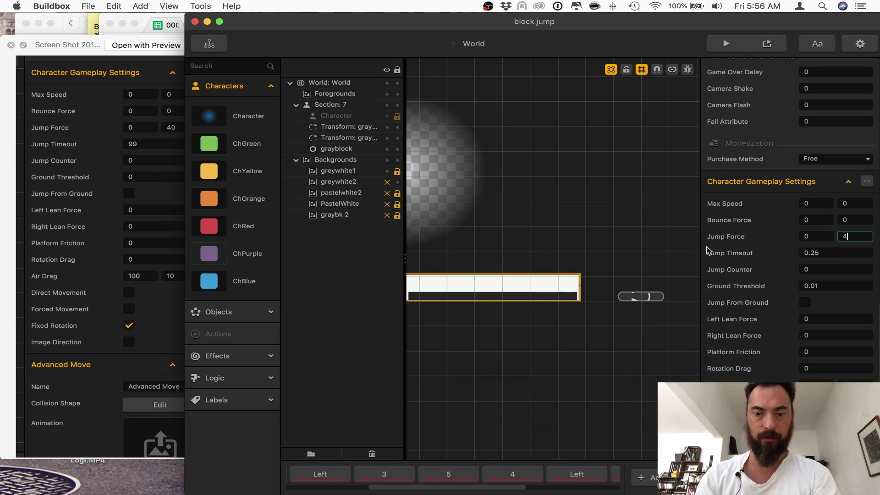
{"action": "key", "text": "Tab"}
{"action": "type", "text": "99"}
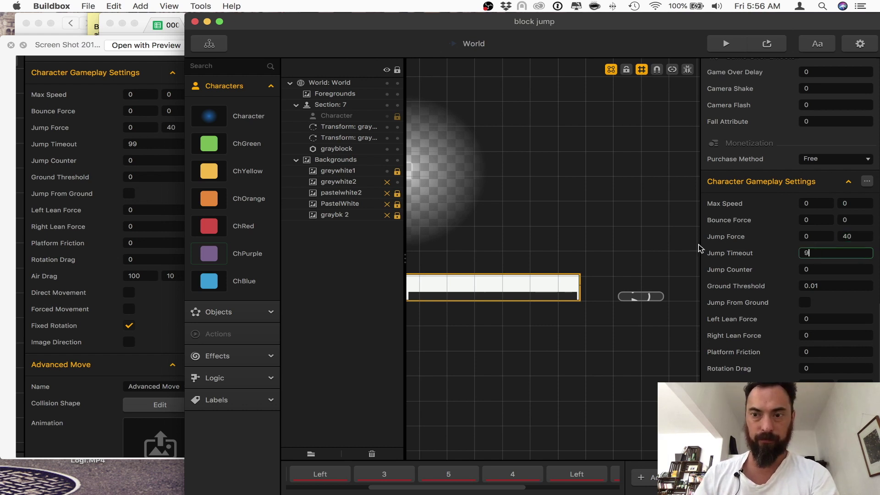
{"action": "key", "text": "Tab"}
{"action": "key", "text": "Tab"}
{"action": "type", "text": "0"}
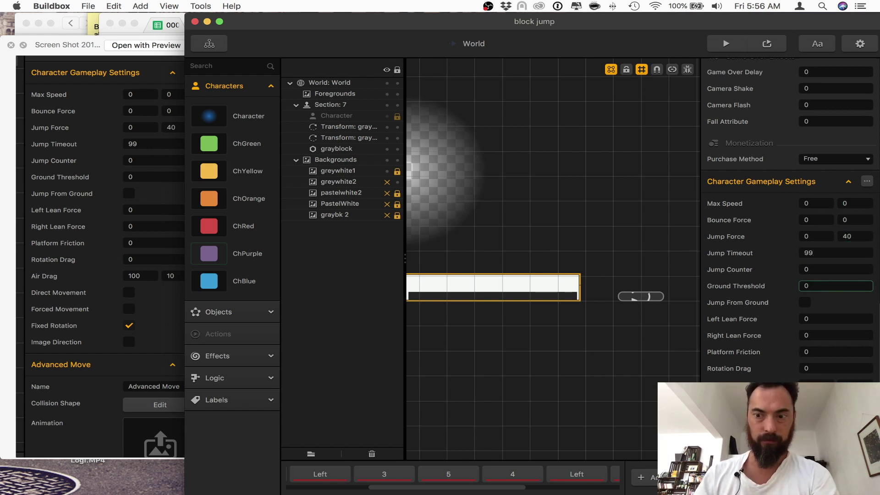
{"action": "key", "text": "Tab"}
{"action": "key", "text": "Tab"}
{"action": "key", "text": "Tab"}
{"action": "key", "text": "Tab"}
{"action": "key", "text": "Tab"}
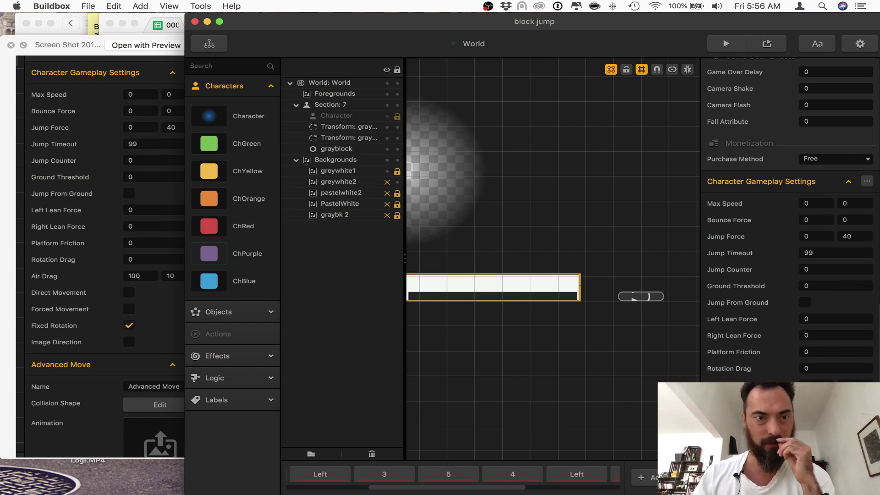
Compare the Gameplay Effects of ChRed and ChBlue with those of the original Character
{"action": "left_click", "coordinate": [243, 227]}
{"action": "scroll", "coordinate": [823, 303], "scroll_direction": "down", "scroll_amount": 15}
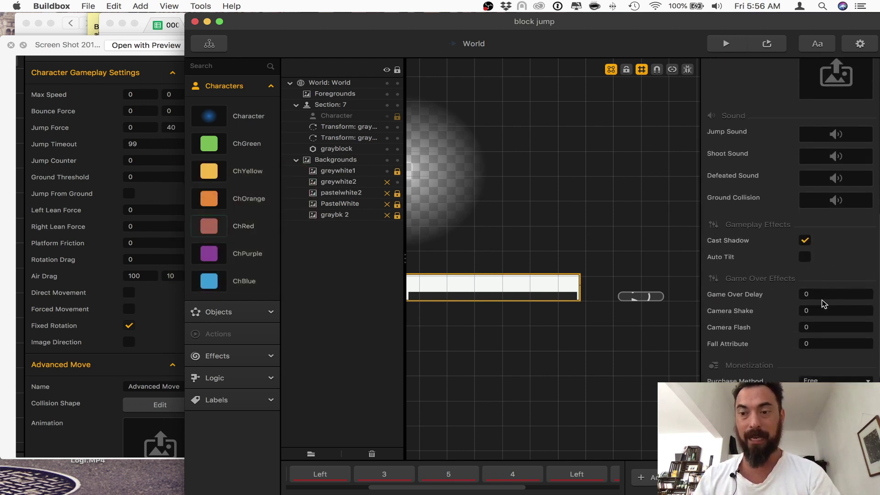
{"action": "left_click", "coordinate": [246, 281]}
{"action": "scroll", "coordinate": [869, 207], "scroll_direction": "down", "scroll_amount": 10}
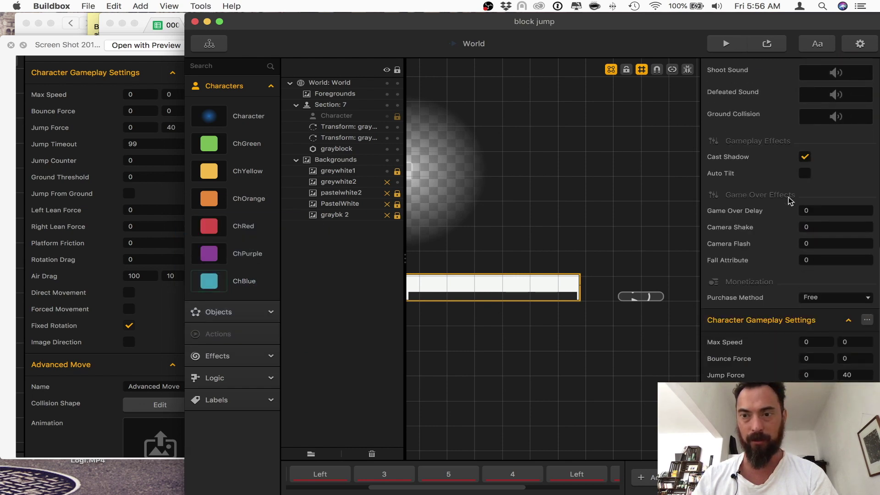
{"action": "scroll", "coordinate": [779, 210], "scroll_direction": "up", "scroll_amount": 3}
{"action": "left_click", "coordinate": [259, 115]}
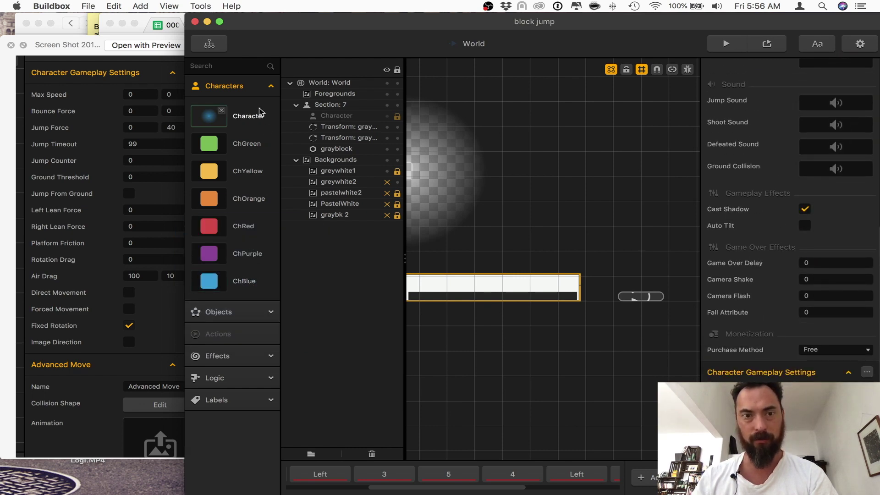
{"action": "scroll", "coordinate": [832, 213], "scroll_direction": "down", "scroll_amount": 7}
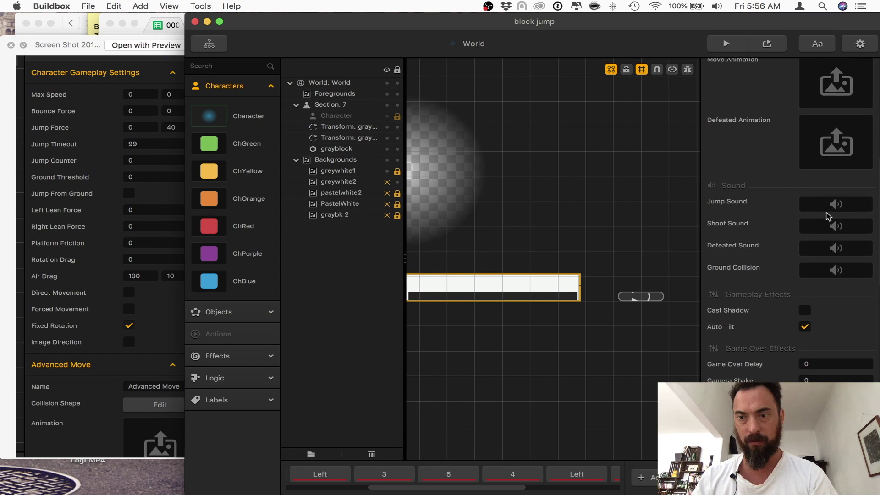
Turn off Cast Shadow in the Gameplay Effects of ChBlue, ChPurple and ChRed
{"action": "left_click", "coordinate": [246, 282]}
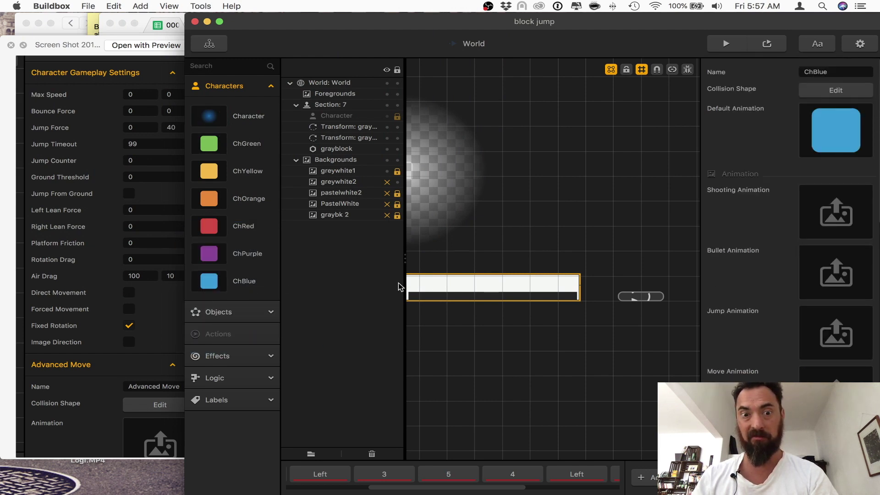
{"action": "scroll", "coordinate": [757, 311], "scroll_direction": "down", "scroll_amount": 8}
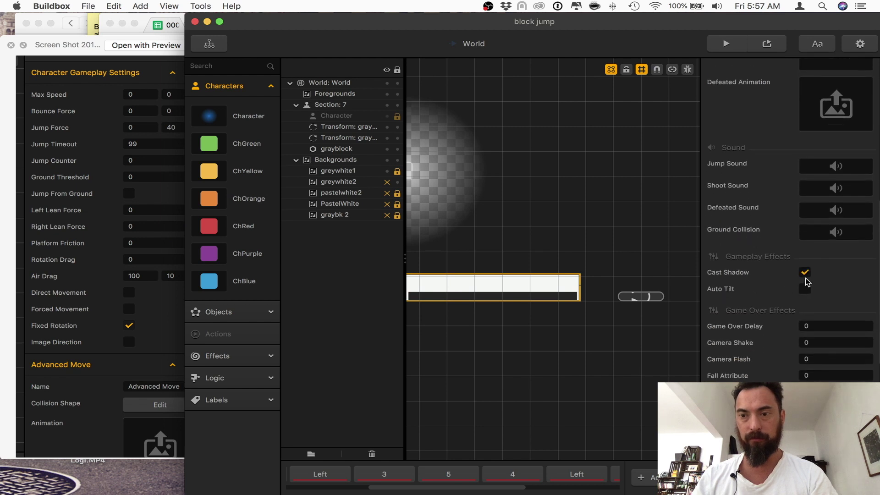
{"action": "left_click", "coordinate": [237, 252]}
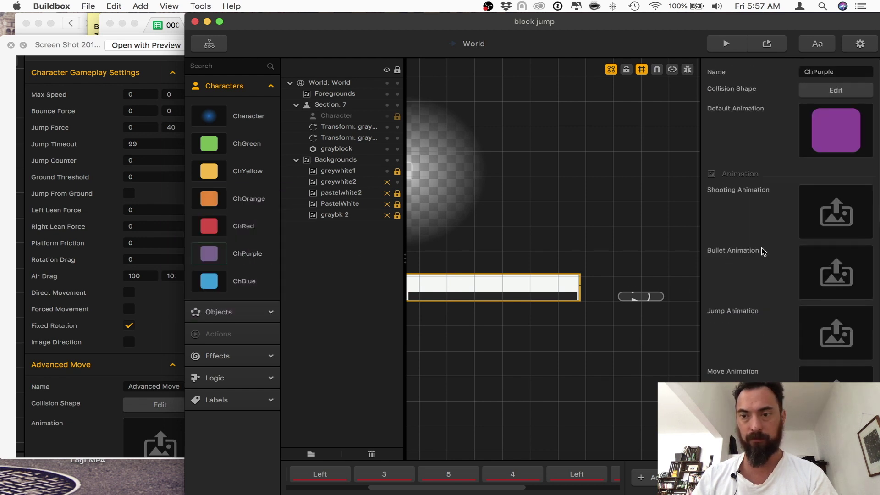
{"action": "scroll", "coordinate": [765, 266], "scroll_direction": "down", "scroll_amount": 10}
{"action": "scroll", "coordinate": [771, 272], "scroll_direction": "down", "scroll_amount": 3}
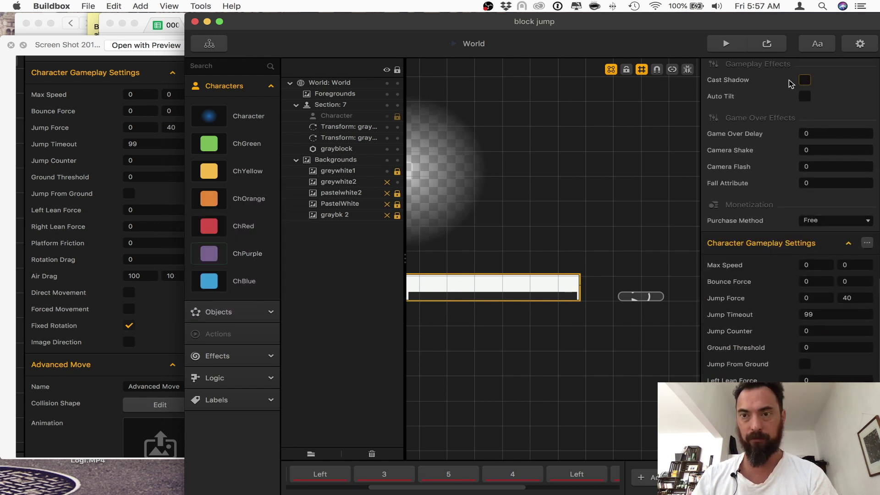
{"action": "left_click", "coordinate": [241, 226]}
{"action": "scroll", "coordinate": [791, 258], "scroll_direction": "down", "scroll_amount": 5}
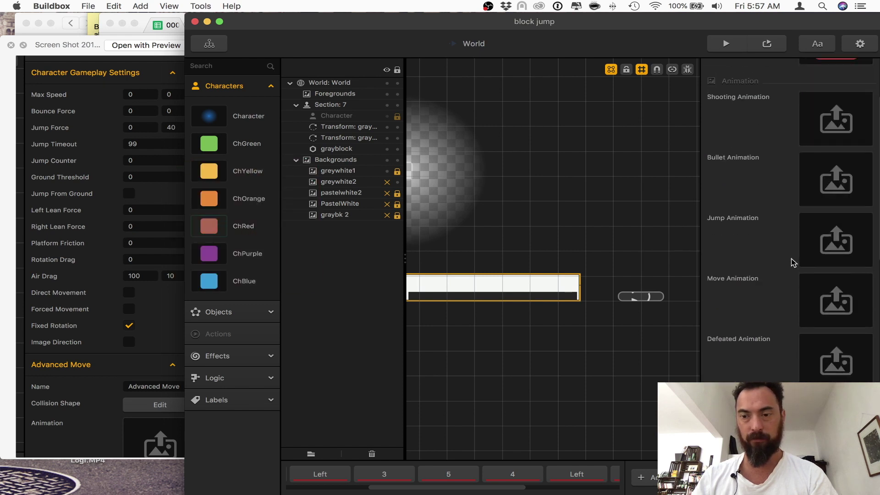
{"action": "scroll", "coordinate": [791, 259], "scroll_direction": "down", "scroll_amount": 6}
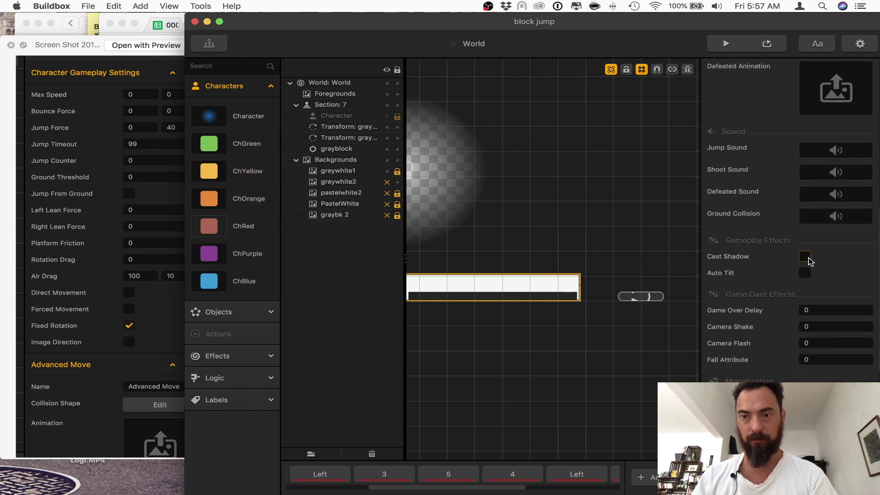
In ChRed's Character Gameplay Settings, set the first Max Speed value and the second Bounce Force value to 0
{"action": "scroll", "coordinate": [808, 261], "scroll_direction": "down", "scroll_amount": 6}
{"action": "left_click", "coordinate": [814, 301]}
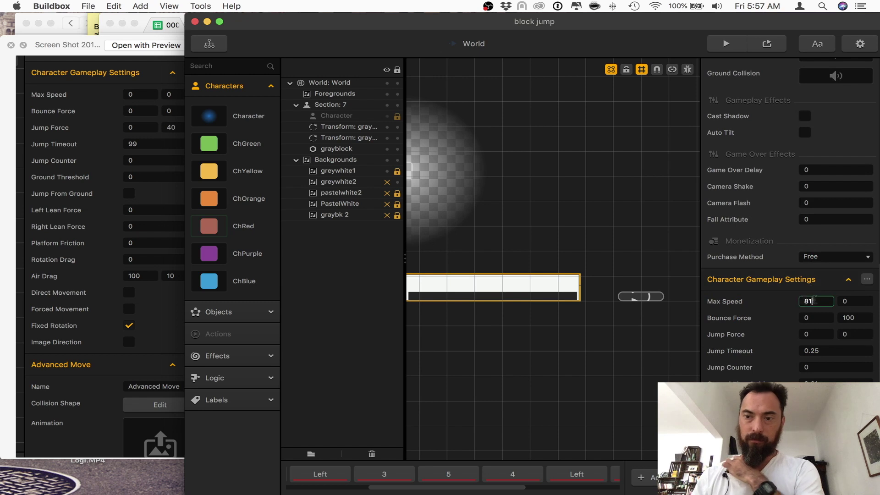
{"action": "key", "text": "BackSpace"}
{"action": "key", "text": "BackSpace"}
{"action": "type", "text": "0"}
{"action": "key", "text": "Tab"}
{"action": "key", "text": "Tab"}
{"action": "key", "text": "Tab"}
{"action": "type", "text": "0"}
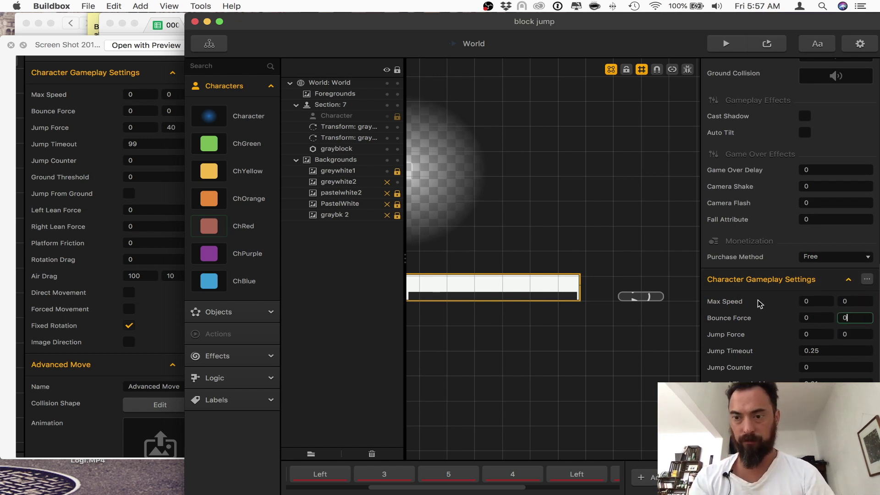
Set ChRed's second Jump Force value to 40, Jump Timeout to 99 and Ground Threshold to 0
{"action": "key", "text": "Tab"}
{"action": "key", "text": "Tab"}
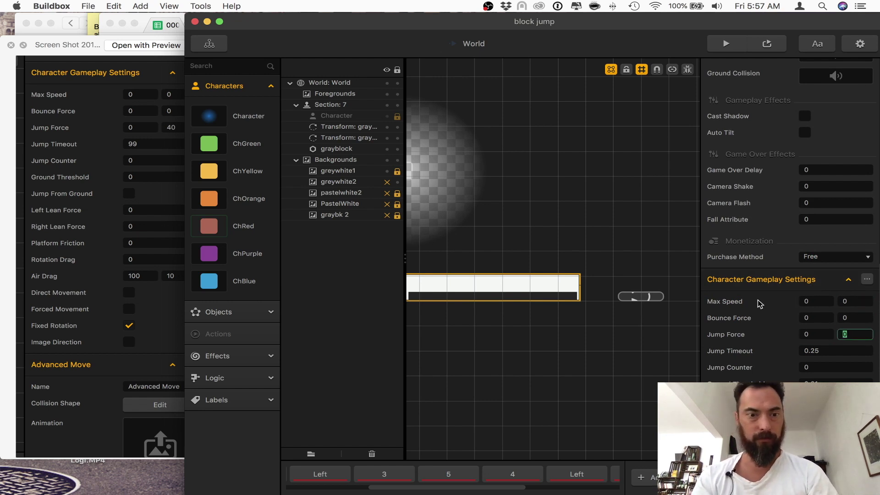
{"action": "type", "text": "40"}
{"action": "key", "text": "Tab"}
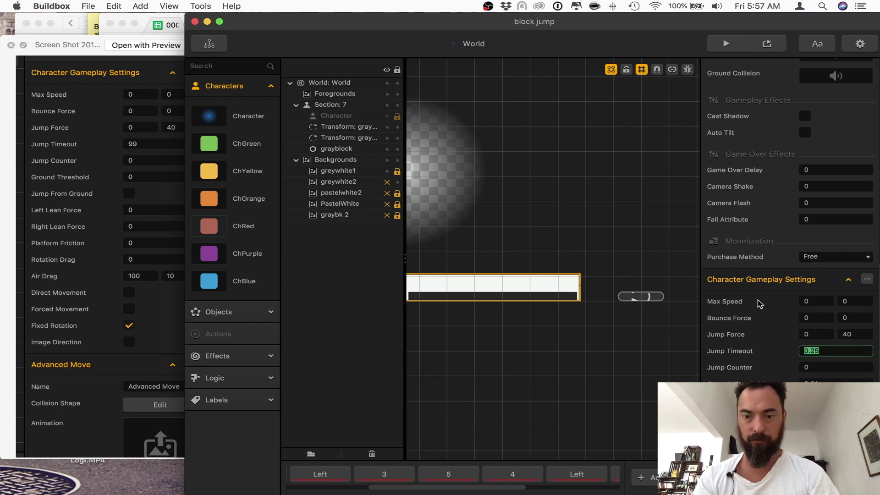
{"action": "key", "text": "Tab"}
{"action": "key", "text": "Tab"}
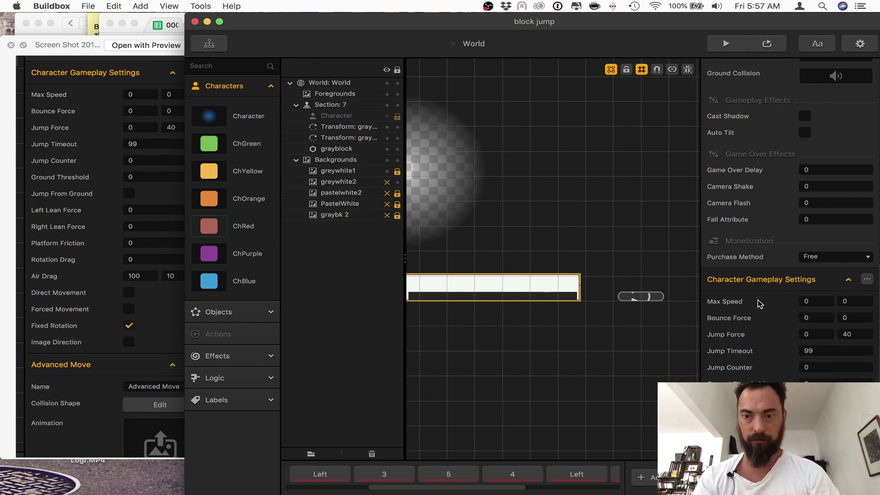
{"action": "scroll", "coordinate": [761, 304], "scroll_direction": "down", "scroll_amount": 3}
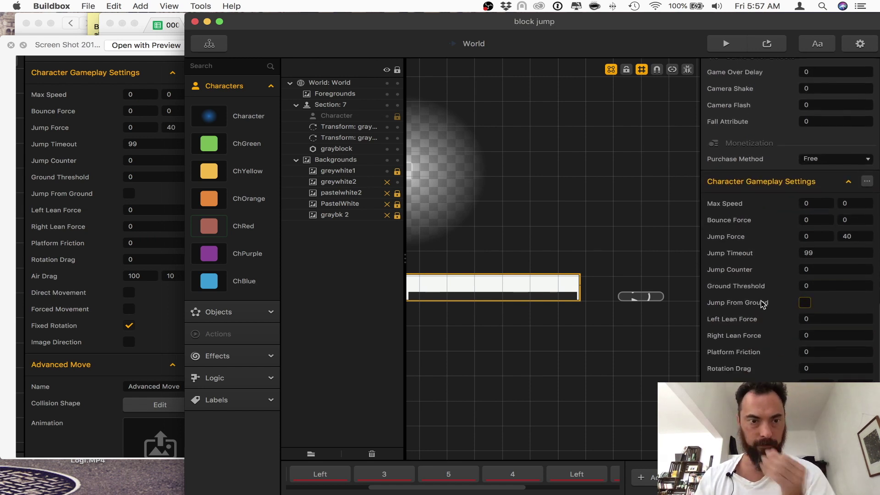
Turn off Cast Shadow for ChOrange and set its first Max Speed value and second Bounce Force value to 0
{"action": "left_click", "coordinate": [817, 384]}
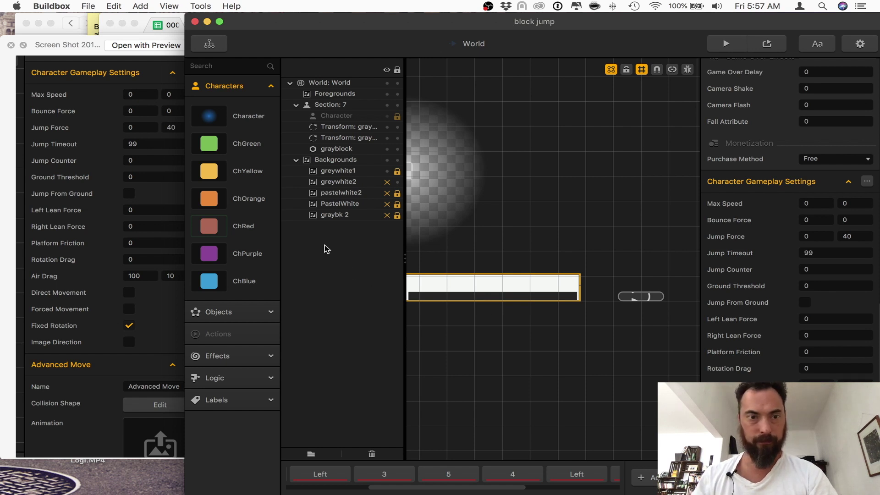
{"action": "left_click", "coordinate": [248, 199]}
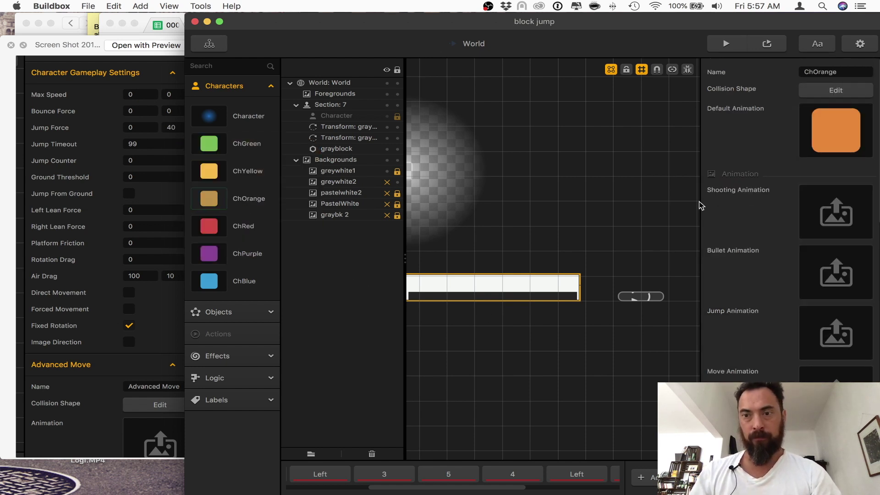
{"action": "scroll", "coordinate": [756, 232], "scroll_direction": "down", "scroll_amount": 10}
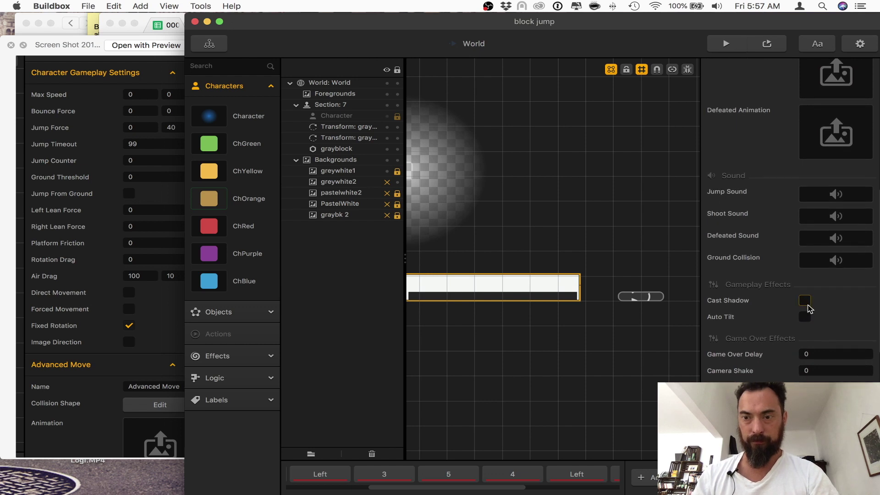
{"action": "scroll", "coordinate": [808, 309], "scroll_direction": "down", "scroll_amount": 5}
{"action": "left_click", "coordinate": [816, 275]}
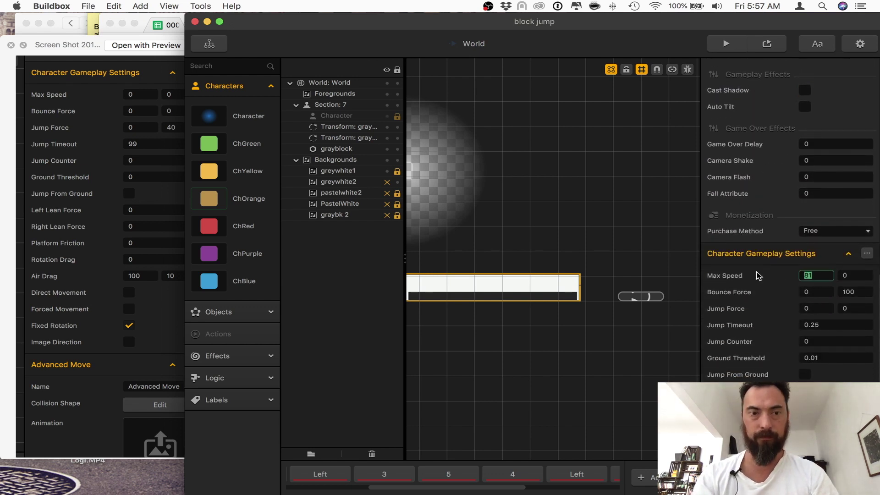
{"action": "type", "text": "0"}
{"action": "key", "text": "Tab"}
{"action": "key", "text": "Tab"}
{"action": "key", "text": "Tab"}
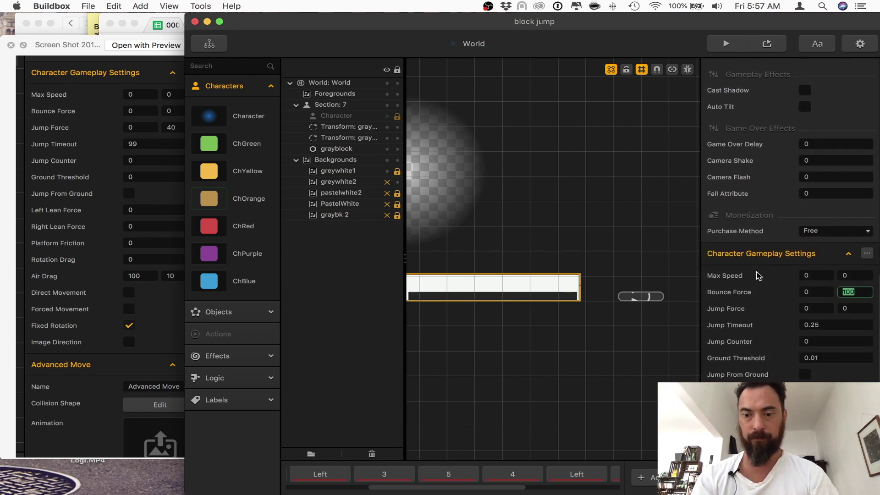
{"action": "type", "text": "0"}
Set ChOrange's second Jump Force value to 40, Jump Timeout to 99 and Ground Threshold to 0
{"action": "key", "text": "Tab"}
{"action": "key", "text": "Tab"}
{"action": "key", "text": "Tab"}
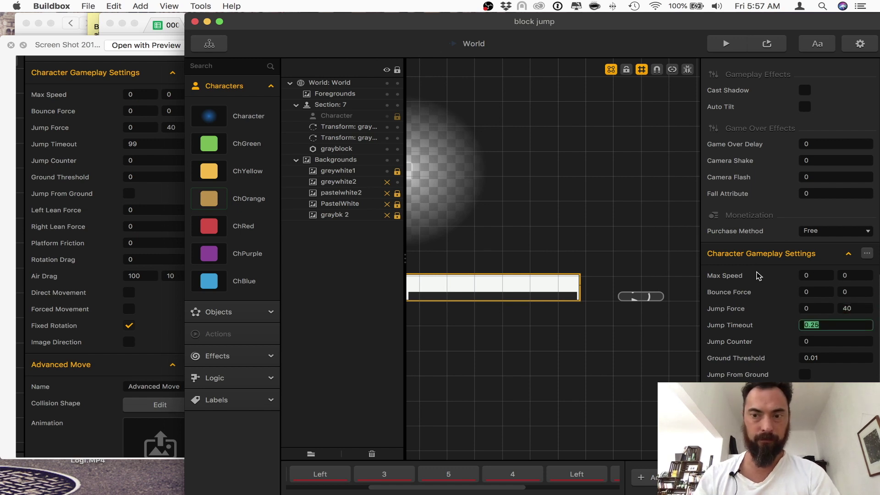
{"action": "type", "text": "99"}
{"action": "key", "text": "Tab"}
{"action": "key", "text": "Tab"}
{"action": "type", "text": "0"}
{"action": "key", "text": "Tab"}
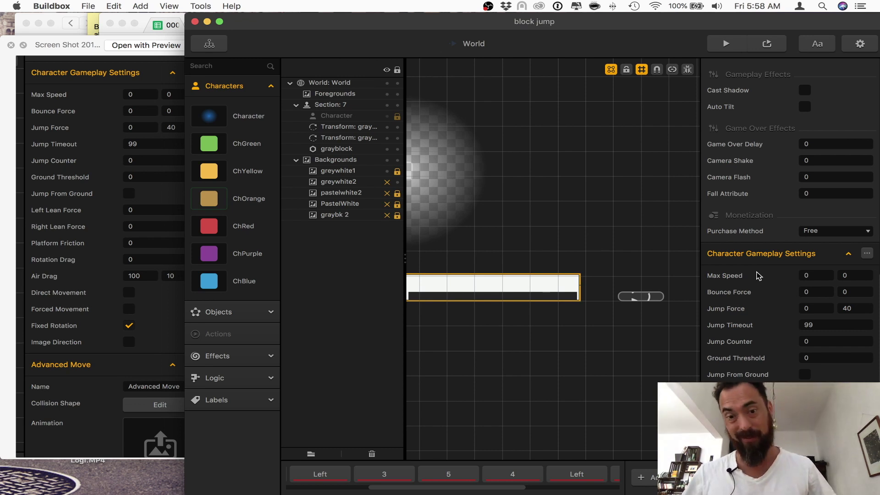
{"action": "scroll", "coordinate": [845, 342], "scroll_direction": "down", "scroll_amount": 3}
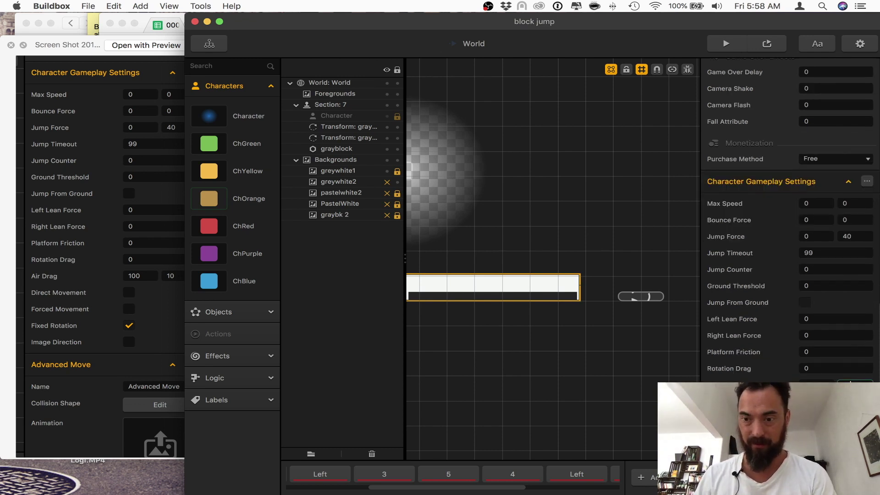
Turn off Cast Shadow for ChYellow and set both its Max Speed values and second Bounce Force value to 0
{"action": "left_click", "coordinate": [215, 170]}
{"action": "scroll", "coordinate": [759, 301], "scroll_direction": "down", "scroll_amount": 10}
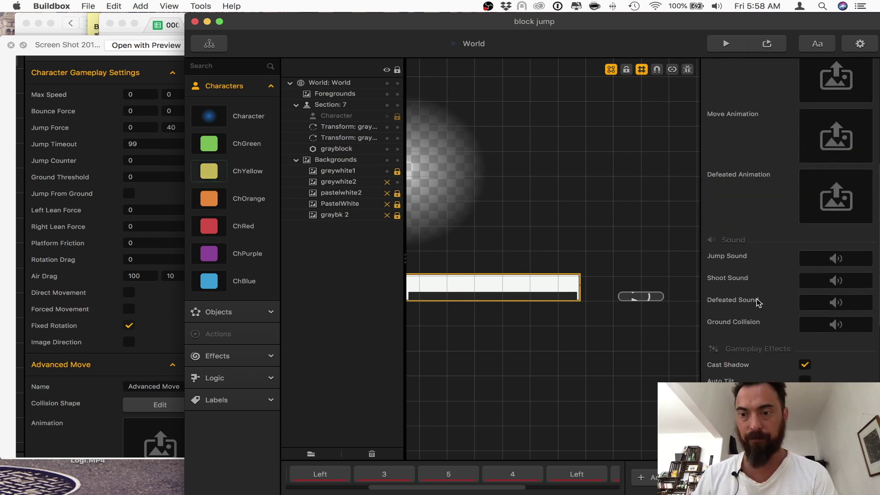
{"action": "left_click", "coordinate": [805, 223]}
{"action": "scroll", "coordinate": [819, 304], "scroll_direction": "down", "scroll_amount": 6}
{"action": "left_click_drag", "start_coordinate": [814, 270], "coordinate": [738, 271]}
{"action": "type", "text": "0"}
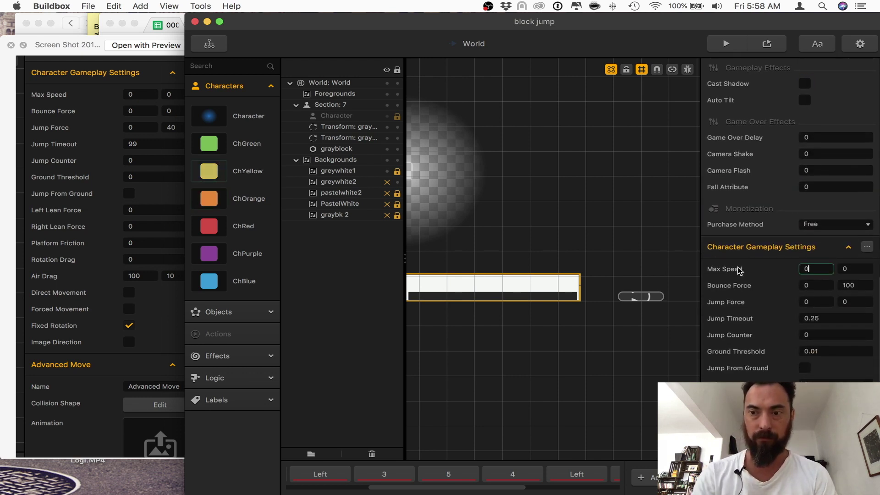
{"action": "key", "text": "Tab"}
{"action": "type", "text": "0"}
{"action": "key", "text": "Tab"}
{"action": "key", "text": "Tab"}
{"action": "type", "text": "0"}
Set ChYellow's second Jump Force value to 40, Jump Timeout to 99 and Ground Threshold to 0
{"action": "key", "text": "Tab"}
{"action": "key", "text": "Tab"}
{"action": "type", "text": "40"}
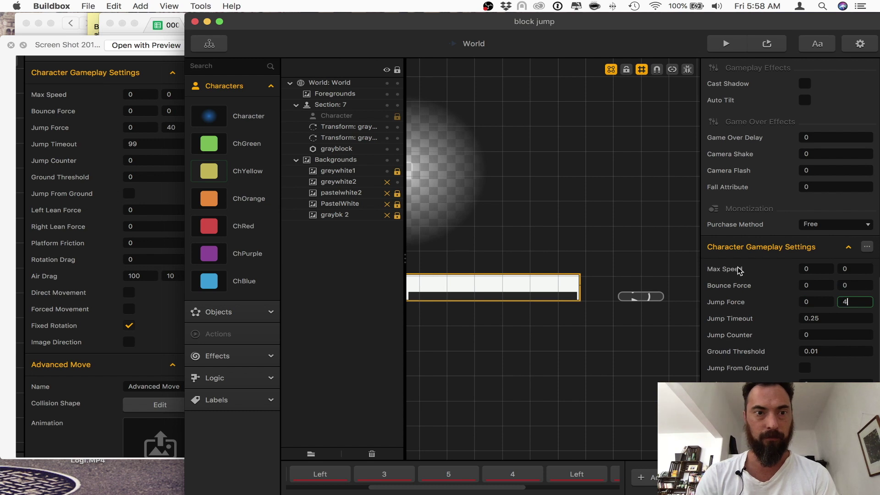
{"action": "key", "text": "Tab"}
{"action": "type", "text": "99"}
{"action": "key", "text": "Tab"}
{"action": "key", "text": "Tab"}
{"action": "type", "text": "0"}
{"action": "key", "text": "Tab"}
{"action": "key", "text": "Tab"}
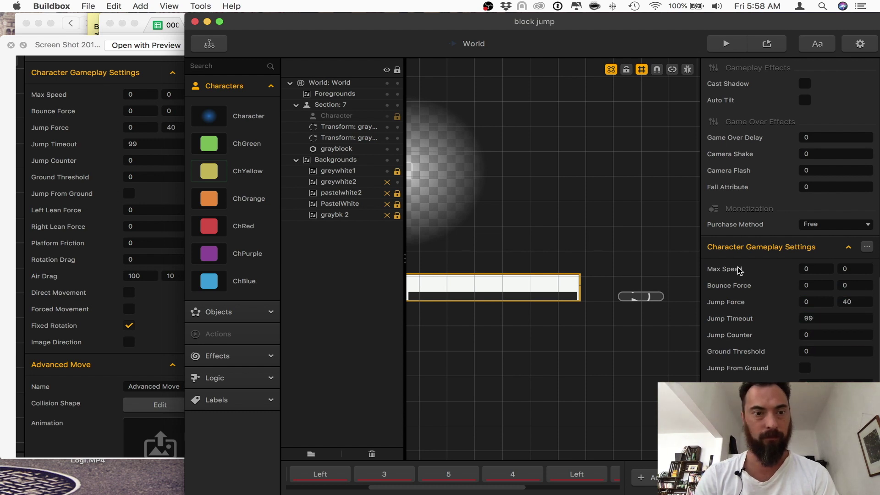
{"action": "scroll", "coordinate": [770, 296], "scroll_direction": "down", "scroll_amount": 3}
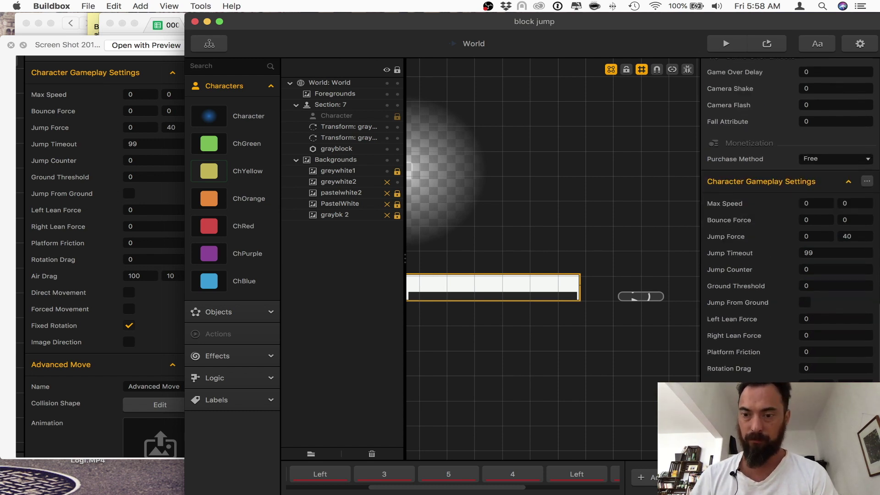
Turn off Cast Shadow for ChGreen and set its first Max Speed value and second Bounce Force value to 0
{"action": "left_click", "coordinate": [243, 145]}
{"action": "scroll", "coordinate": [760, 256], "scroll_direction": "down", "scroll_amount": 10}
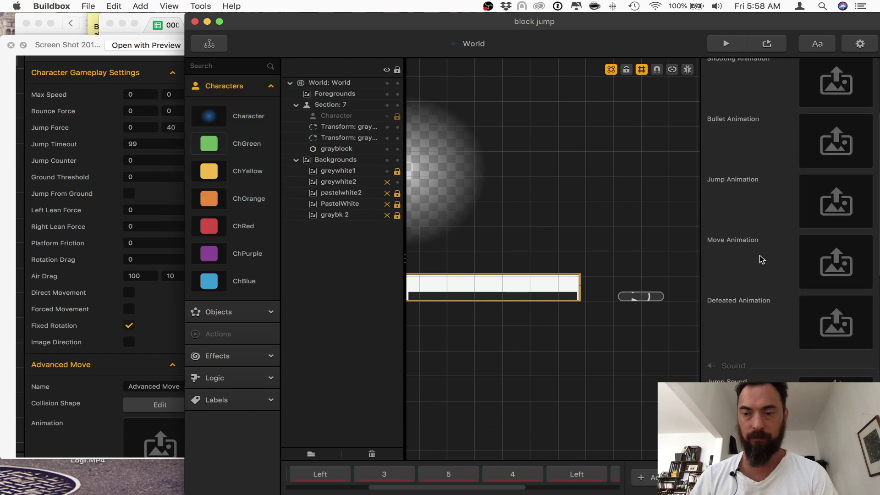
{"action": "left_click", "coordinate": [805, 230]}
{"action": "scroll", "coordinate": [809, 280], "scroll_direction": "down", "scroll_amount": 8}
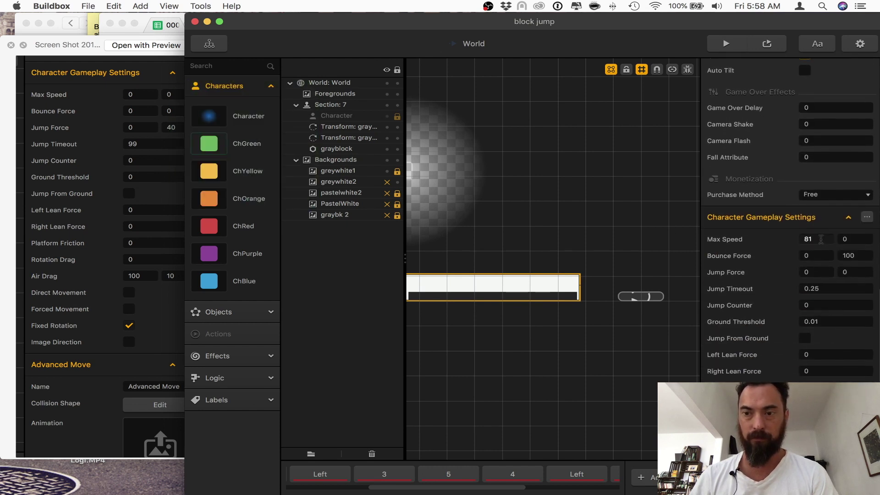
{"action": "left_click_drag", "start_coordinate": [818, 239], "coordinate": [672, 238]}
{"action": "type", "text": "0"}
{"action": "key", "text": "Tab"}
{"action": "key", "text": "Tab"}
{"action": "key", "text": "Tab"}
{"action": "type", "text": "0"}
Set ChGreen's second Jump Force value to 40, Jump Timeout to 99 and Ground Threshold to 0
{"action": "key", "text": "Tab"}
{"action": "key", "text": "Tab"}
{"action": "type", "text": "40"}
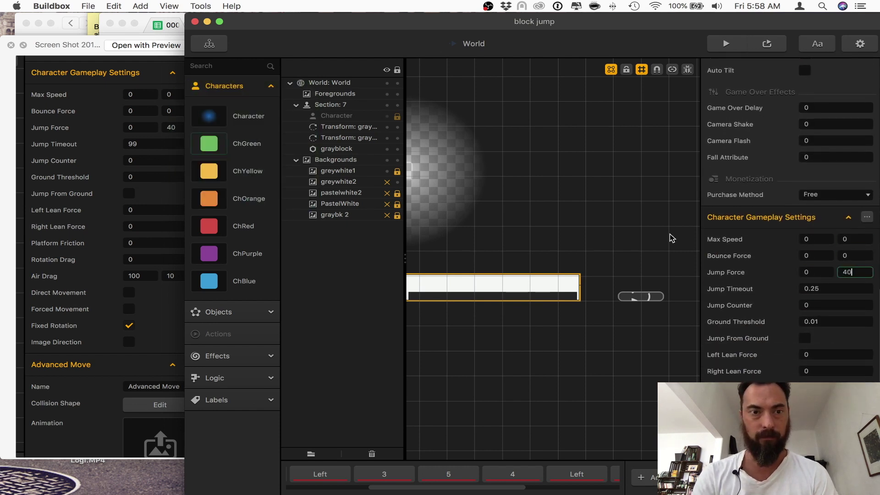
{"action": "key", "text": "Tab"}
{"action": "type", "text": "99"}
{"action": "key", "text": "Tab"}
{"action": "key", "text": "Tab"}
{"action": "type", "text": "0"}
{"action": "key", "text": "Tab"}
{"action": "key", "text": "Tab"}
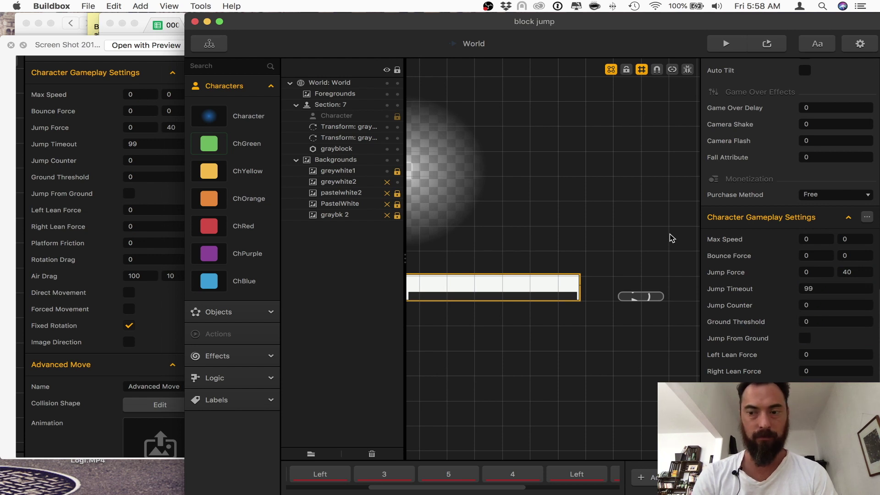
{"action": "scroll", "coordinate": [730, 285], "scroll_direction": "down", "scroll_amount": 2}
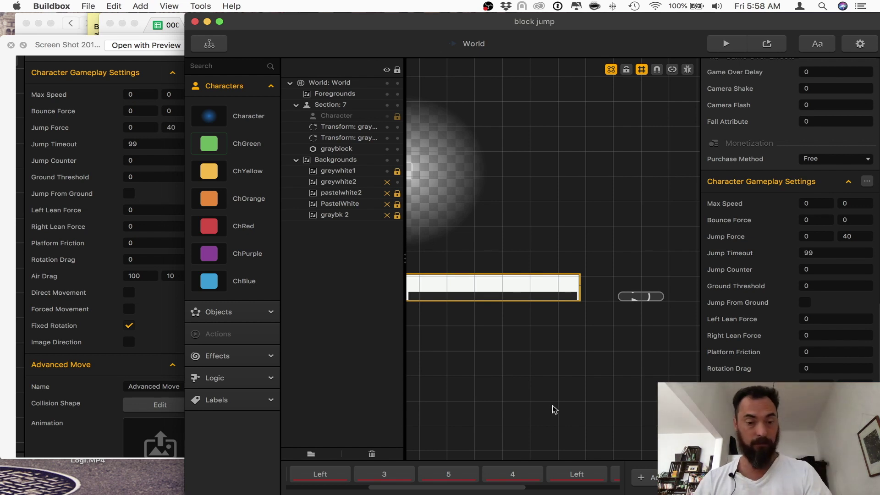
Try to save the block jump project
{"action": "key", "text": "super+s"}
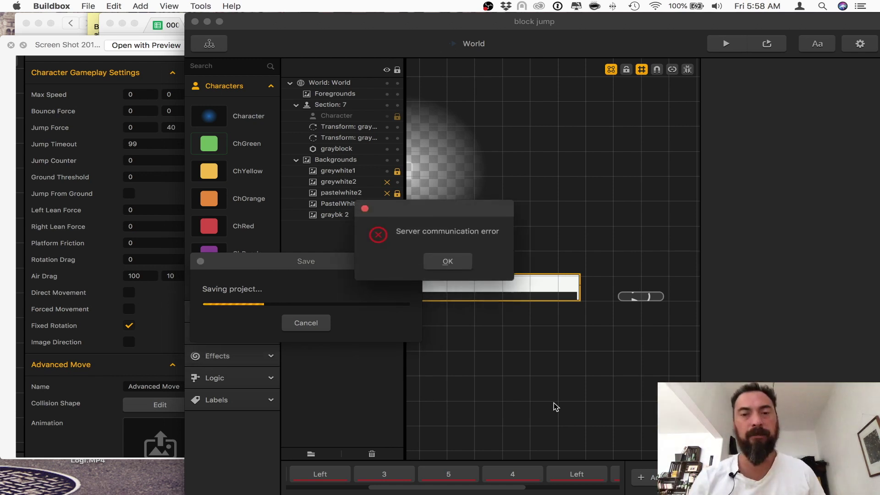
{"action": "left_click", "coordinate": [456, 262]}
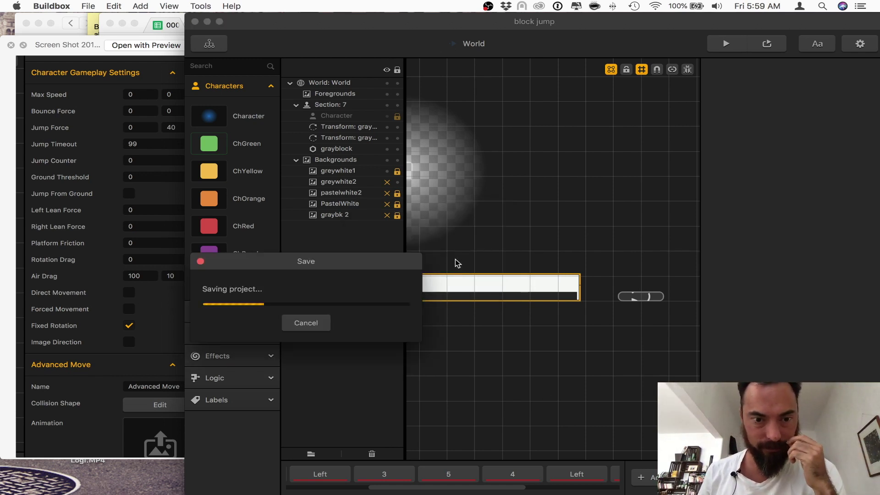
Open AirPort Utility to check the internet connection, and return to Buildbox
{"action": "key", "text": "super+space"}
{"action": "type", "text": "air"}
{"action": "key", "text": "Return"}
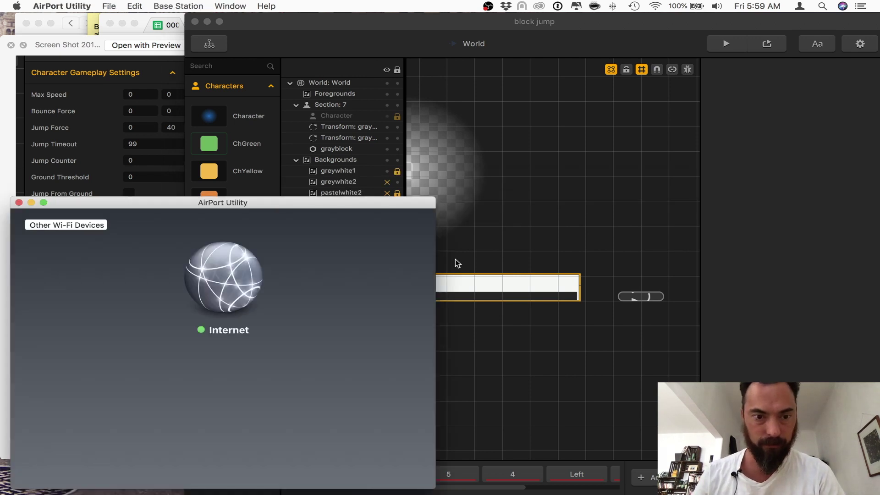
{"action": "left_click", "coordinate": [506, 211]}
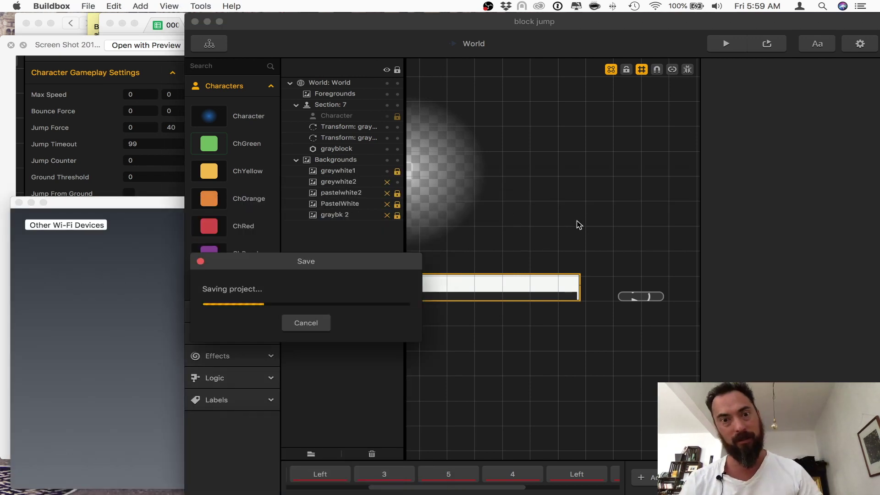